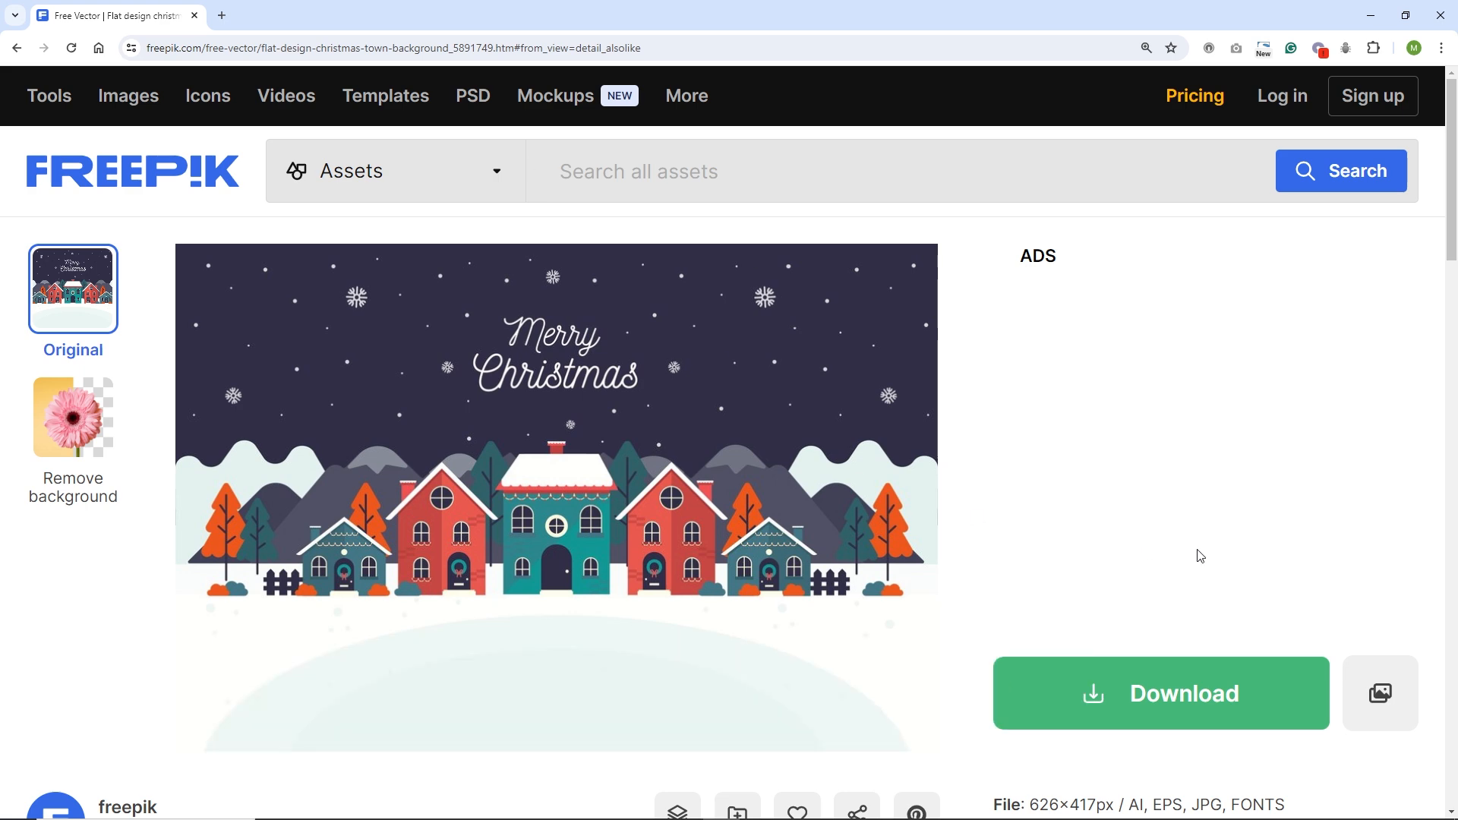
click(1189, 722)
scroll(1076, 488, down, 3)
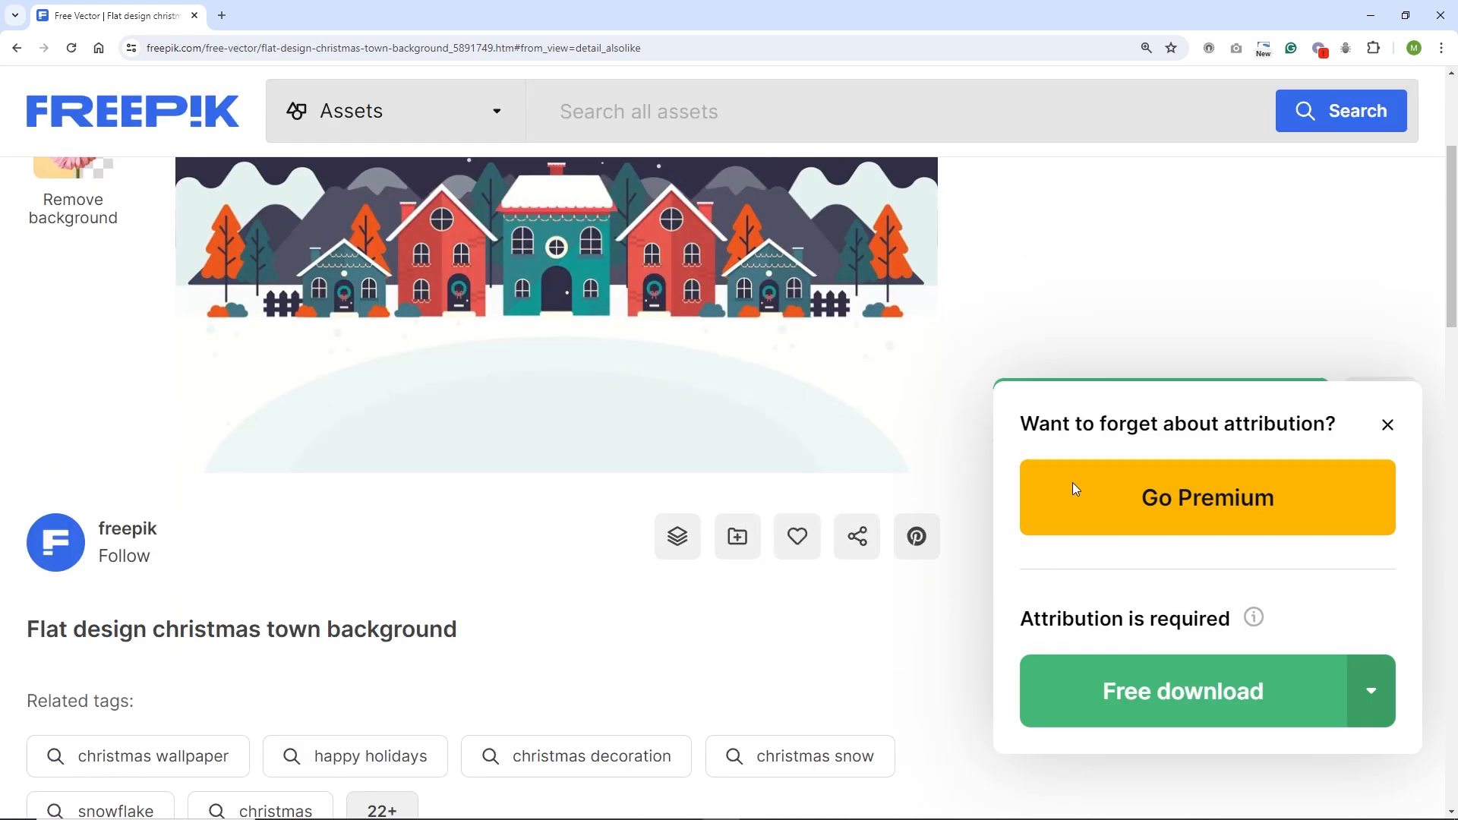
click(1154, 691)
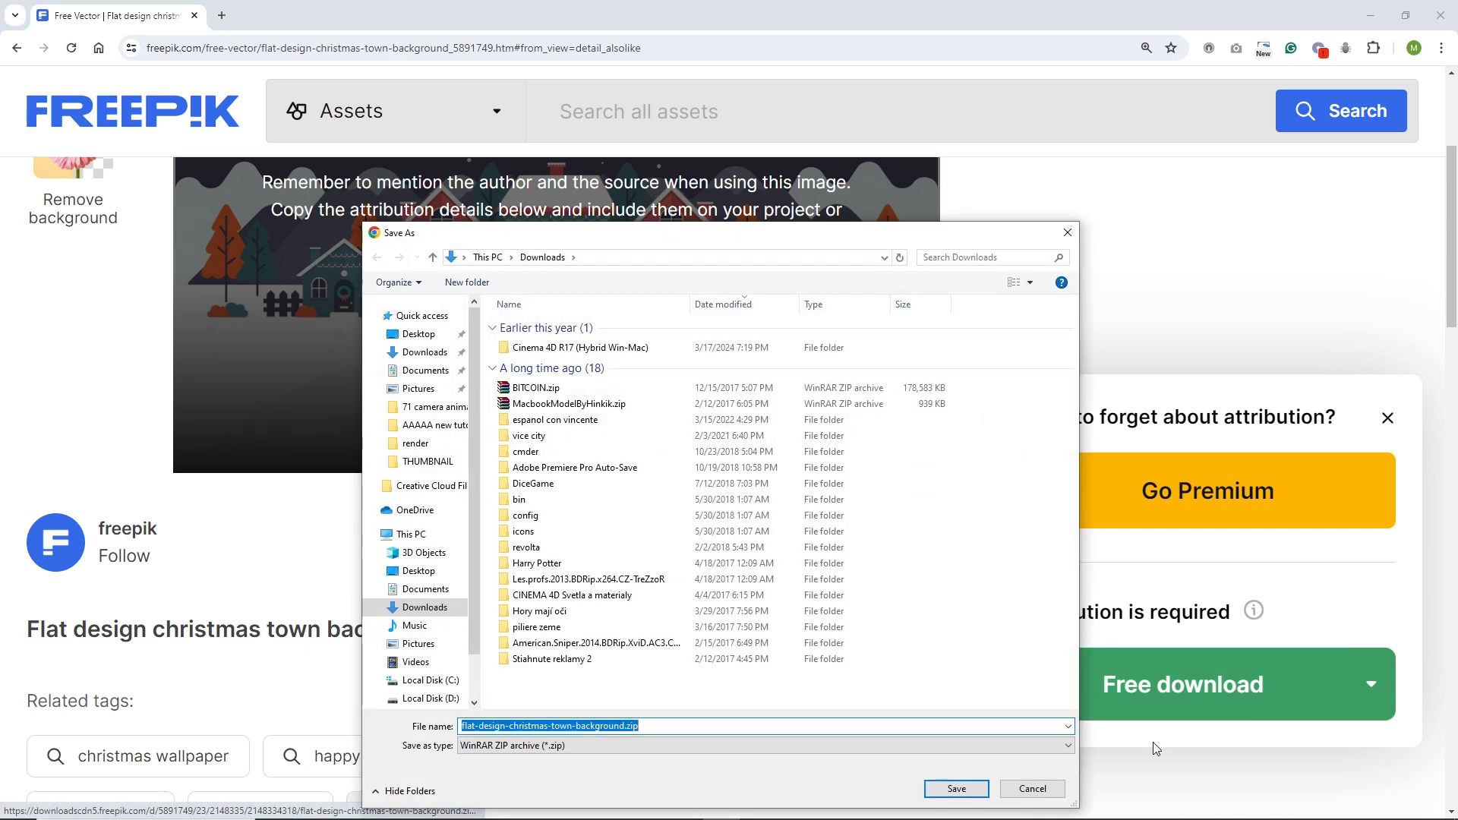
click(1033, 790)
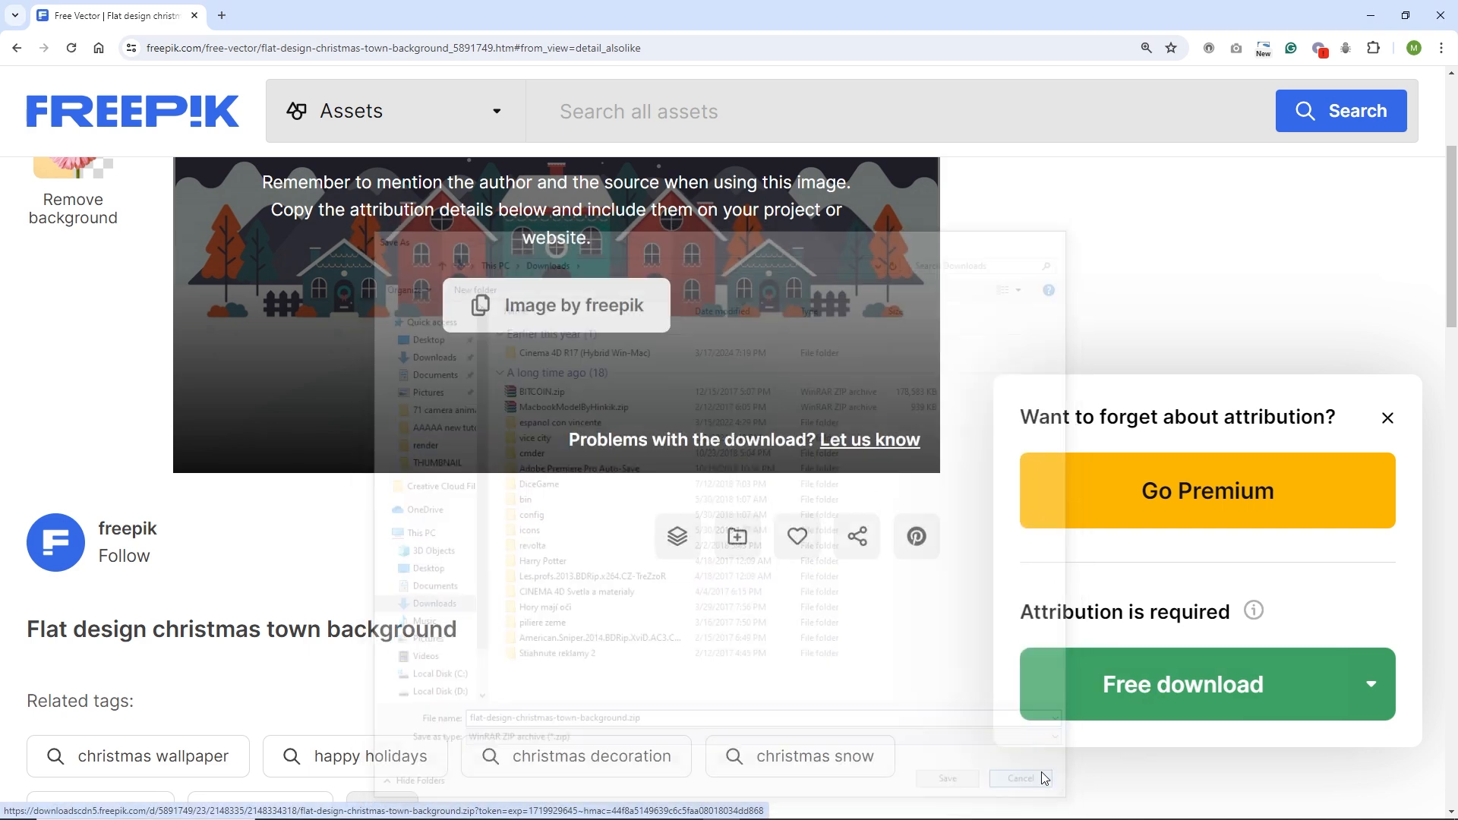
scroll(931, 566, up, 3)
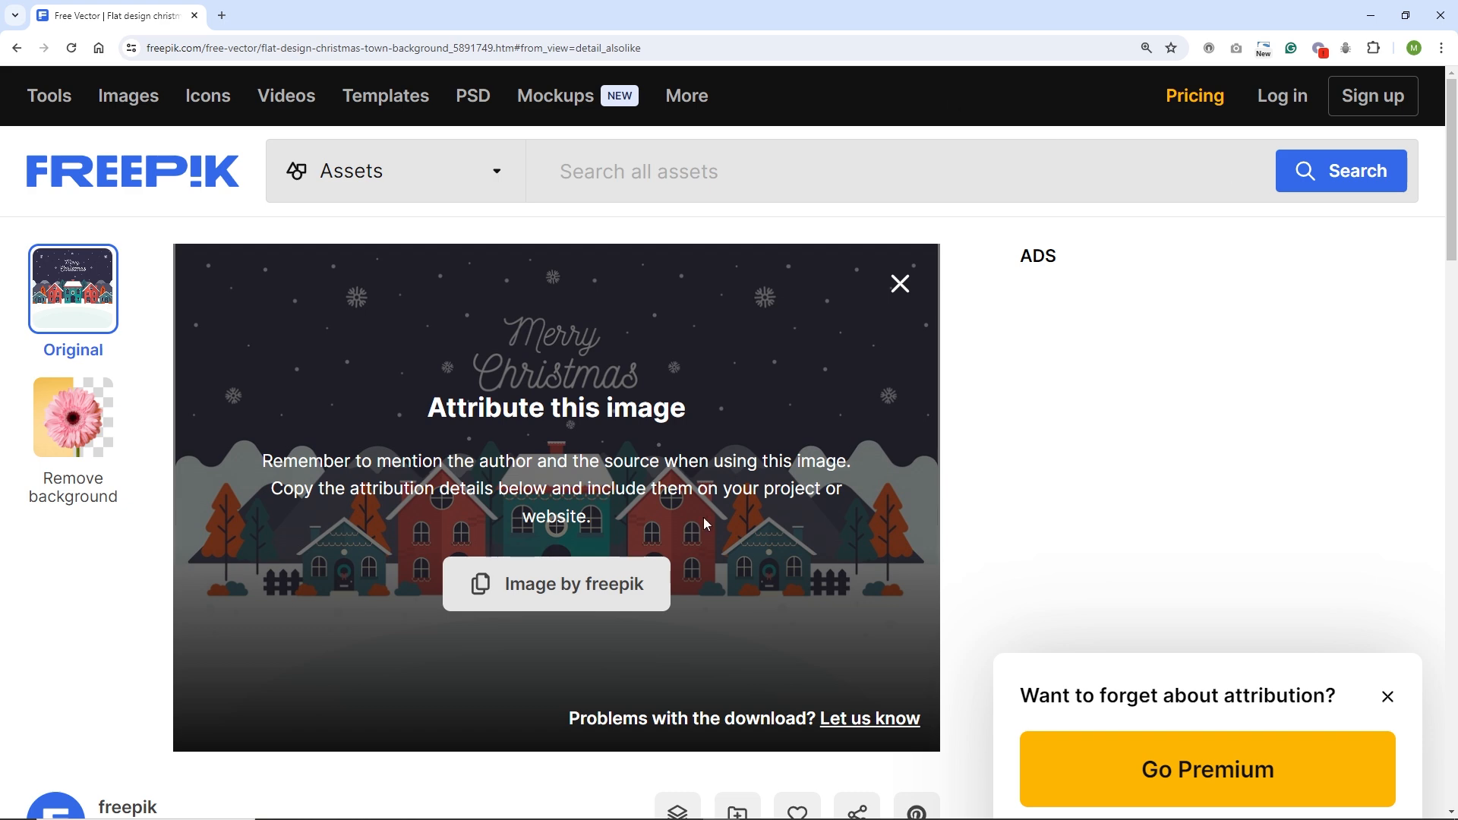
Switch to File Explorer and extract the flat-design-christmas-town-background archive into the freepik folder inside the tutorial folder
click(345, 807)
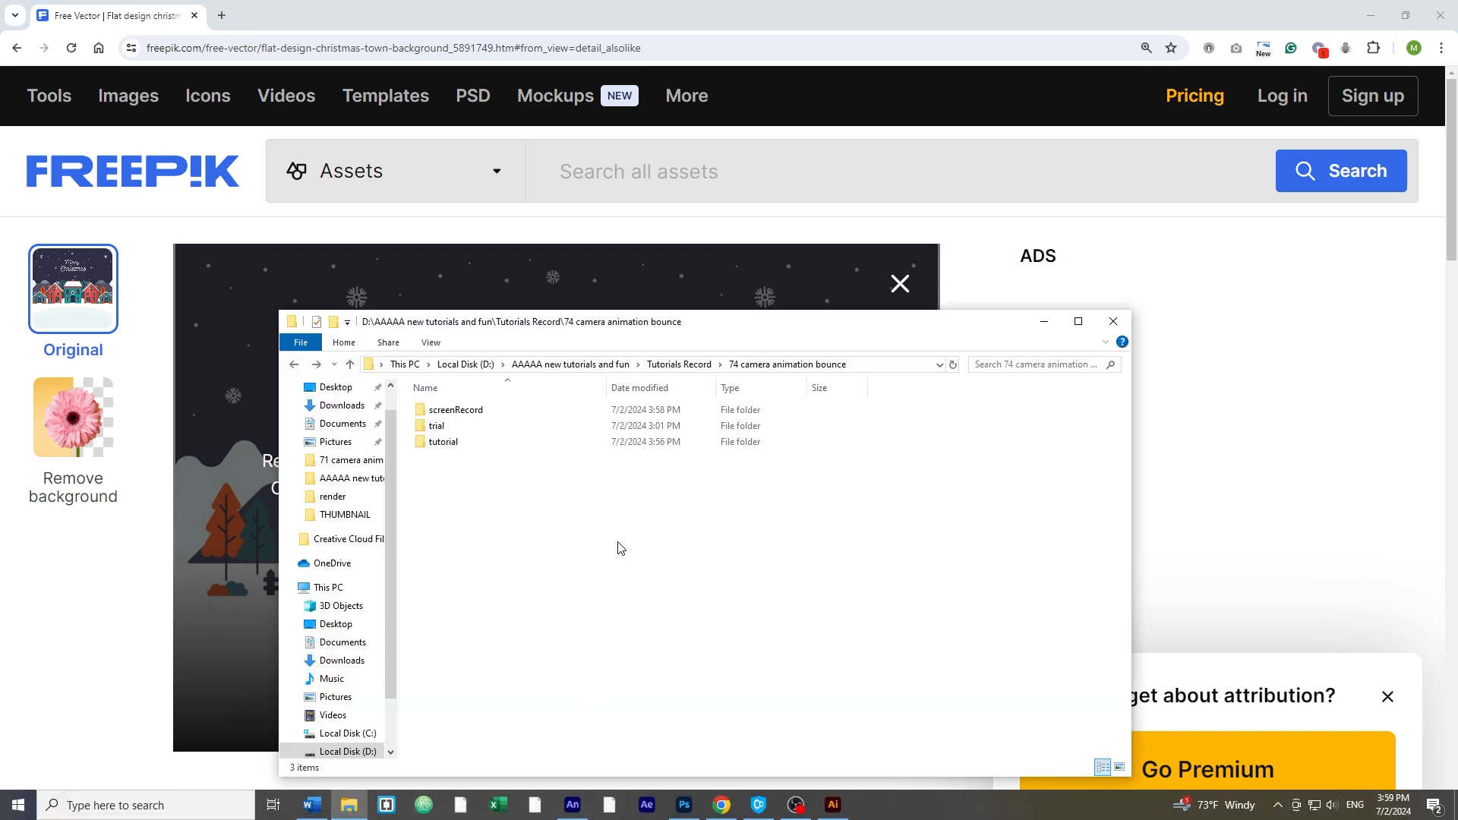
click(439, 446)
double_click(439, 445)
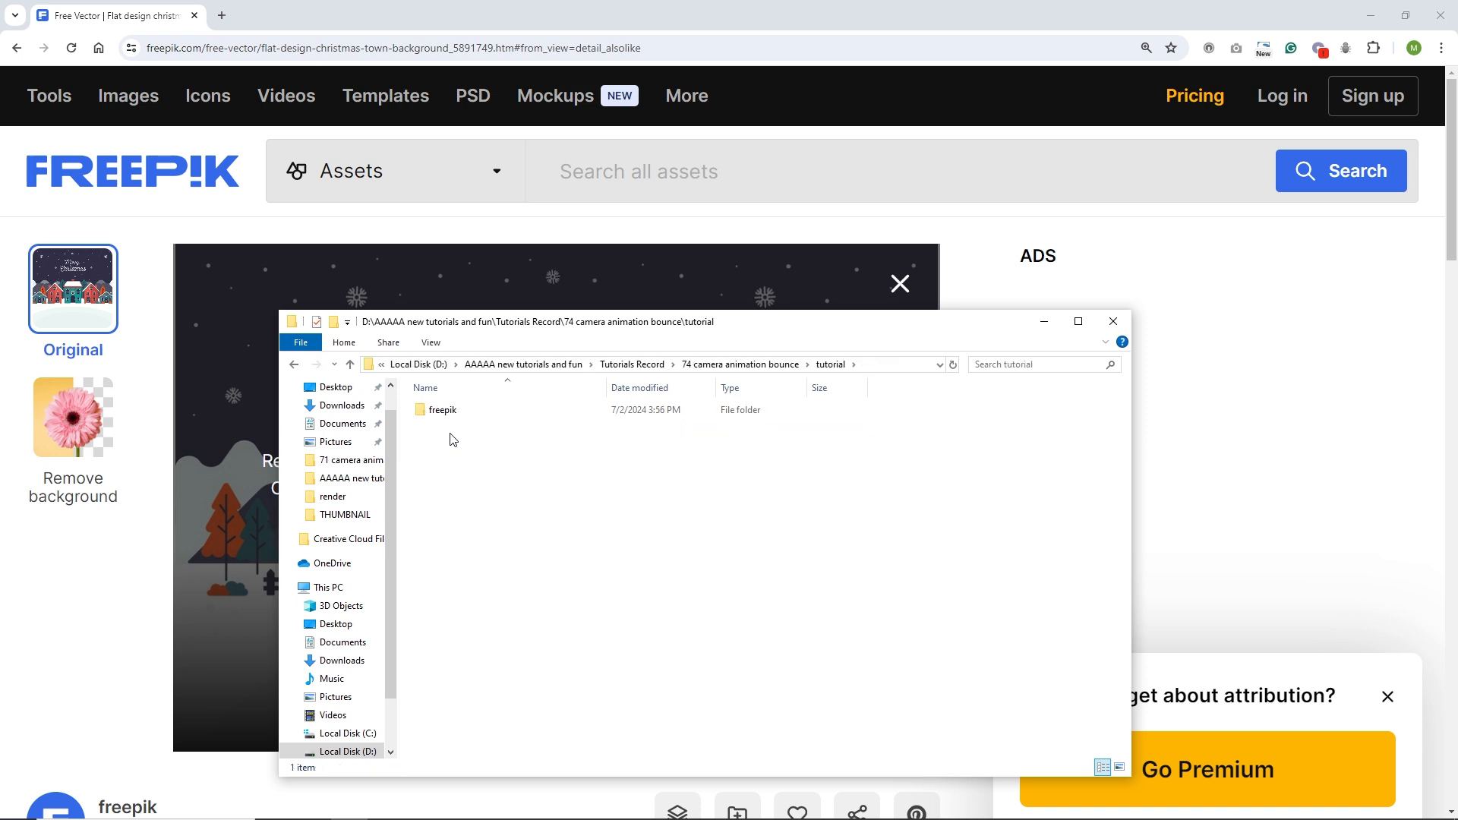
double_click(453, 412)
click(456, 414)
right_click(454, 411)
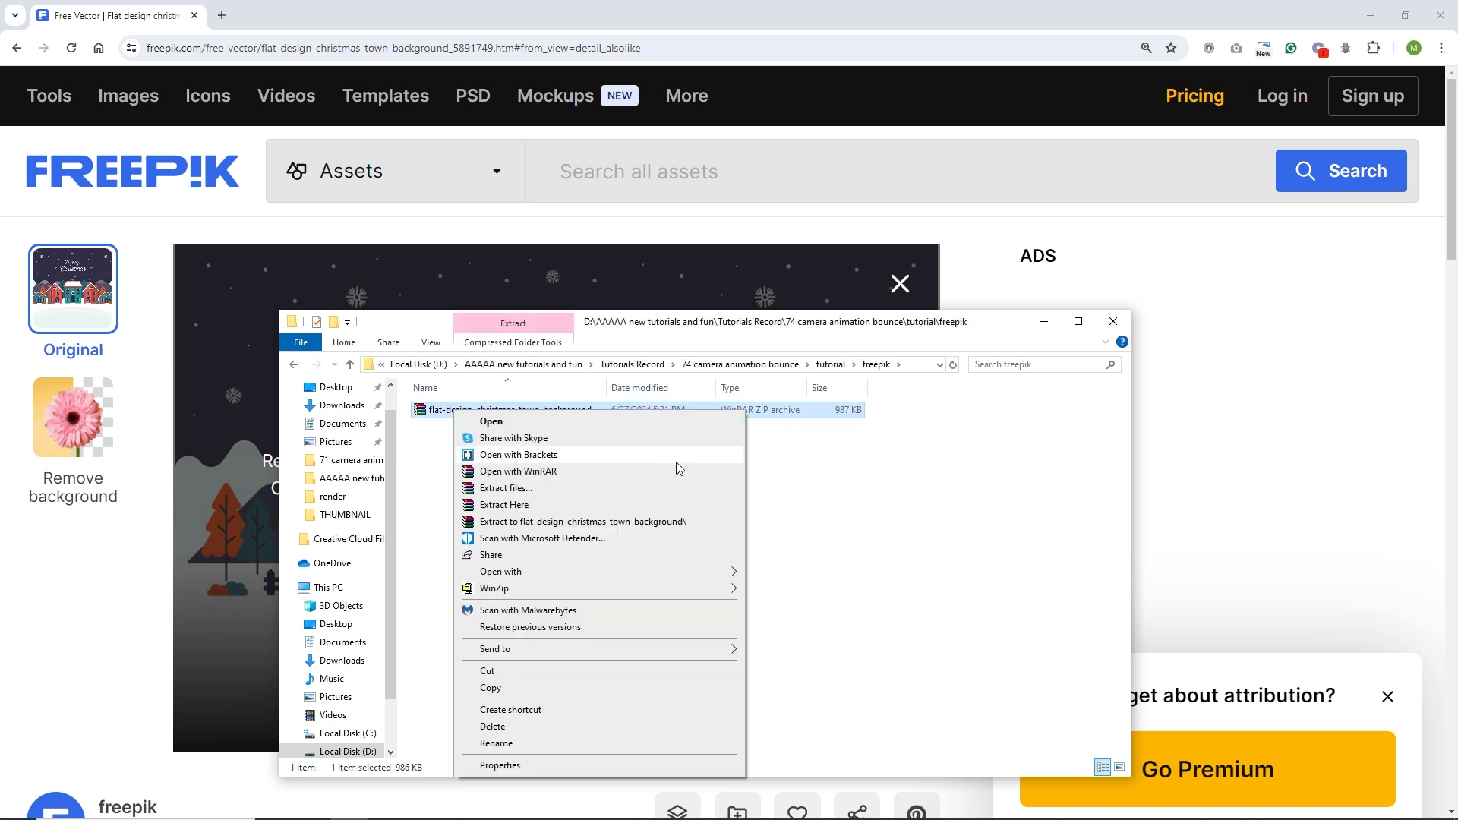
click(528, 503)
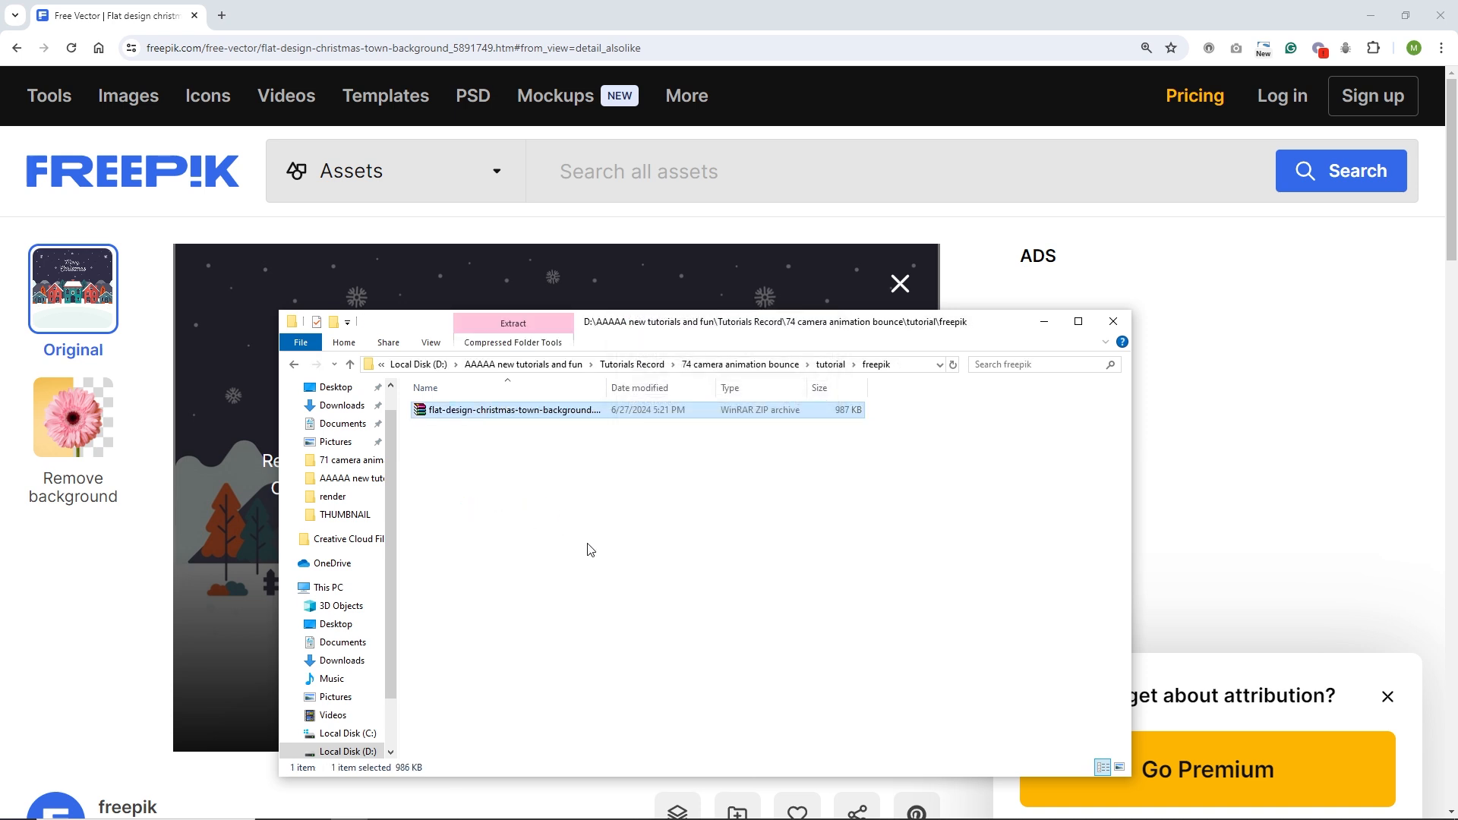
Open the extracted 3043072.ai file in Illustrator and dismiss the missing fonts notice without replacing them
click(517, 534)
double_click(455, 410)
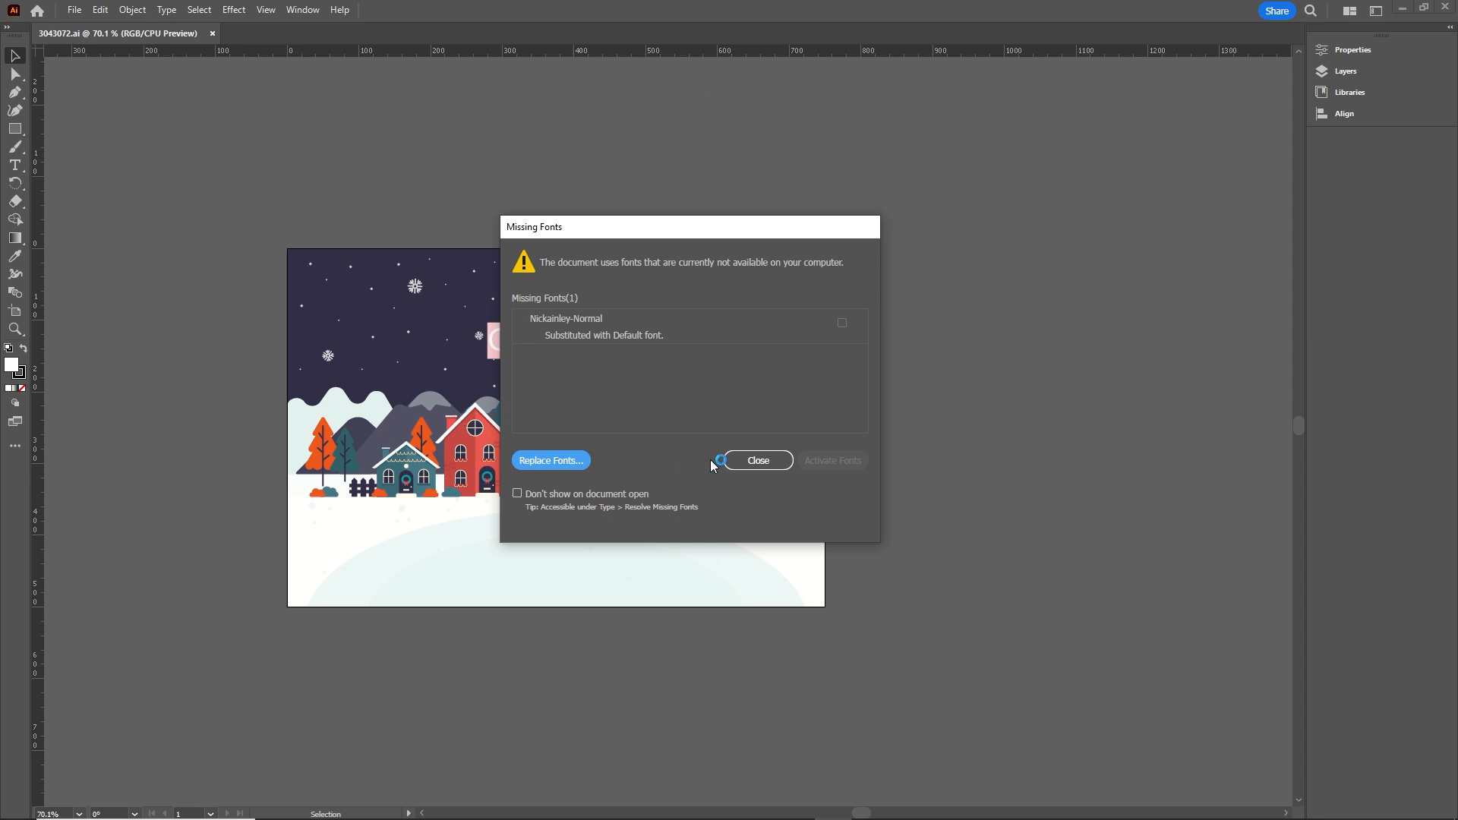
click(757, 461)
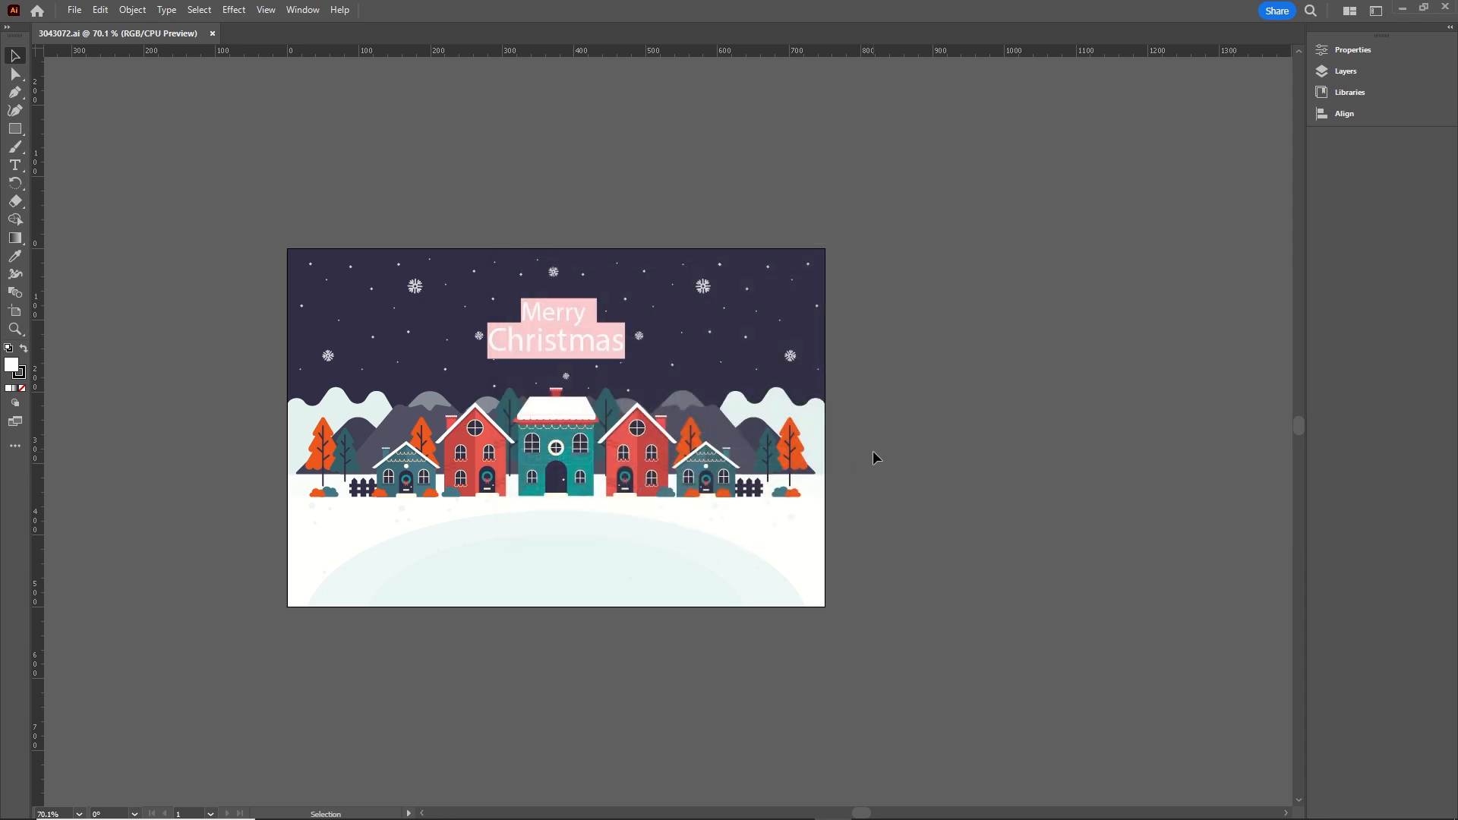
Create a new 600 × 400 px RGB document and return to the 3043072.ai artwork
key(ctrl+n)
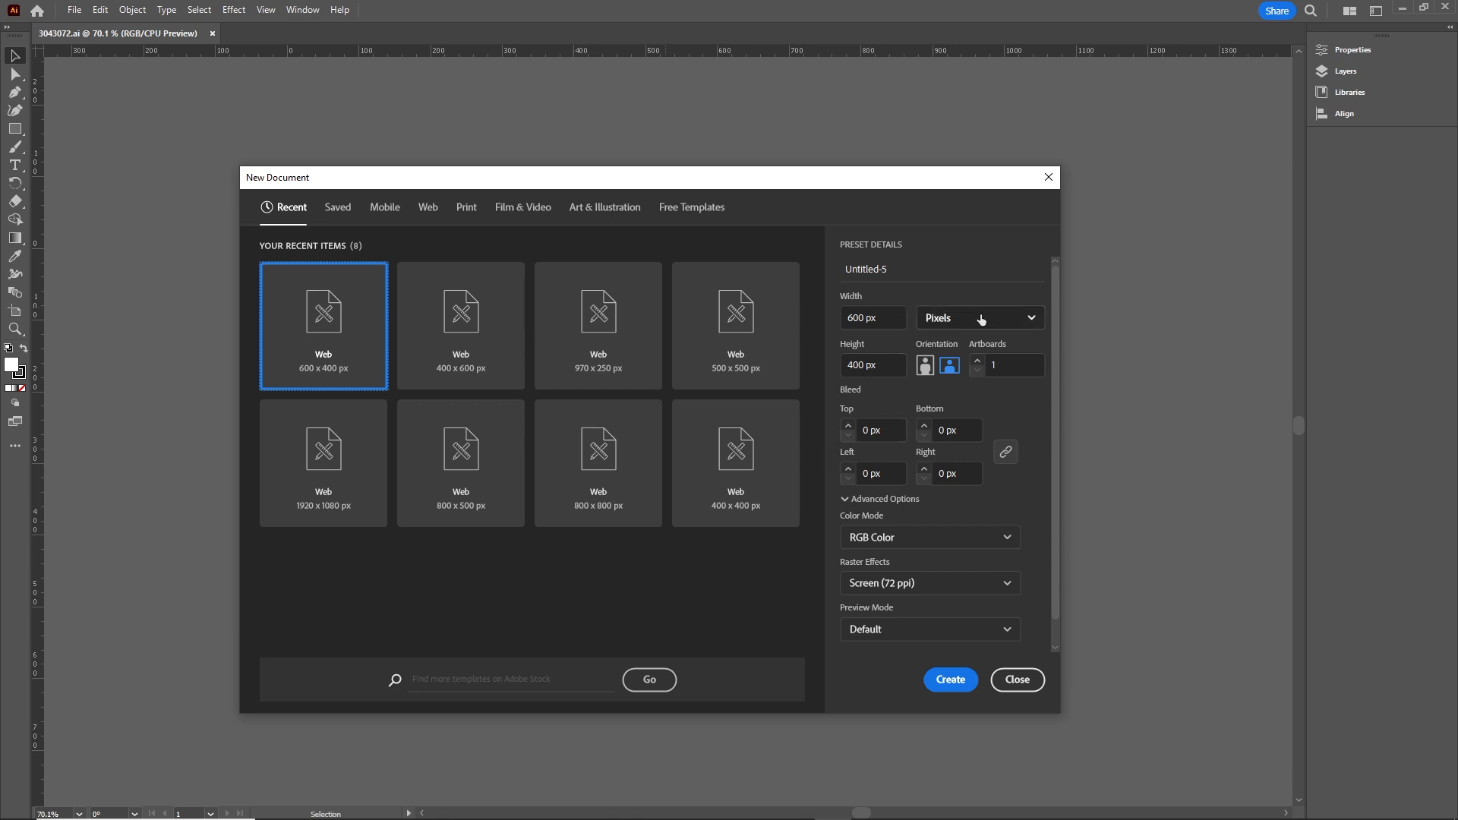
click(950, 679)
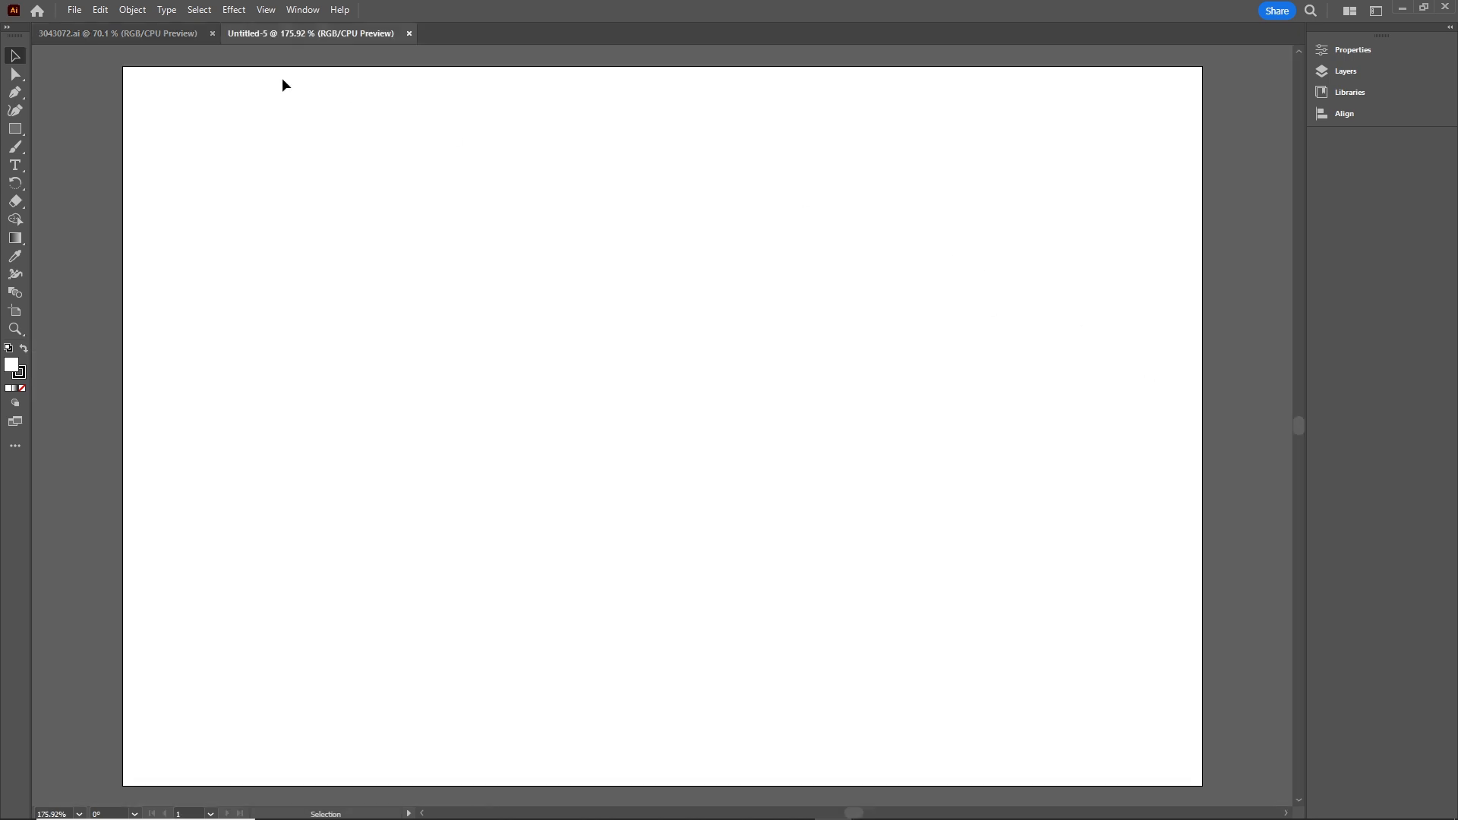
click(152, 33)
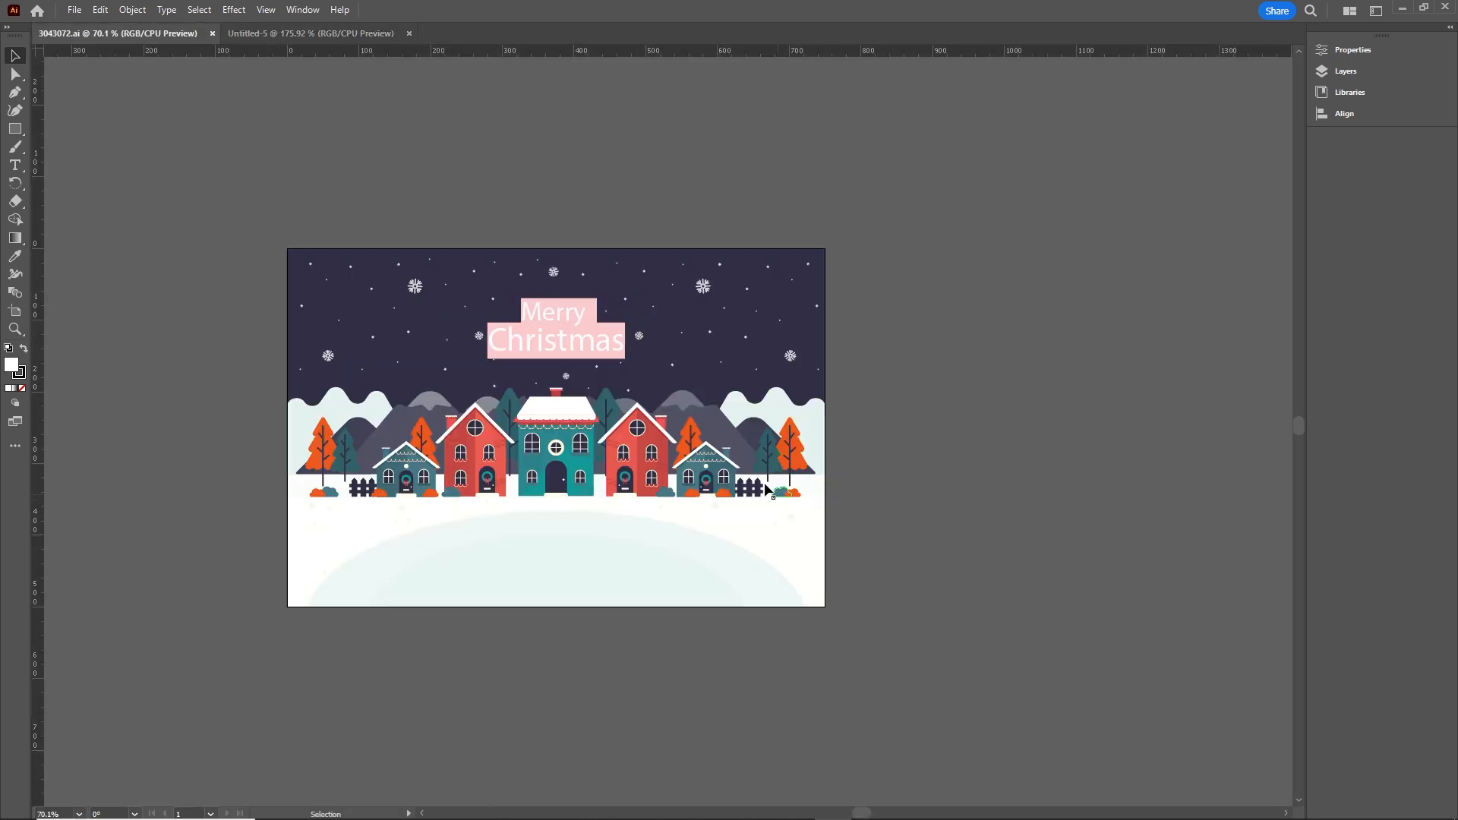
Select the entire Christmas town artwork and bring it into the new 600 × 400 px document
click(649, 456)
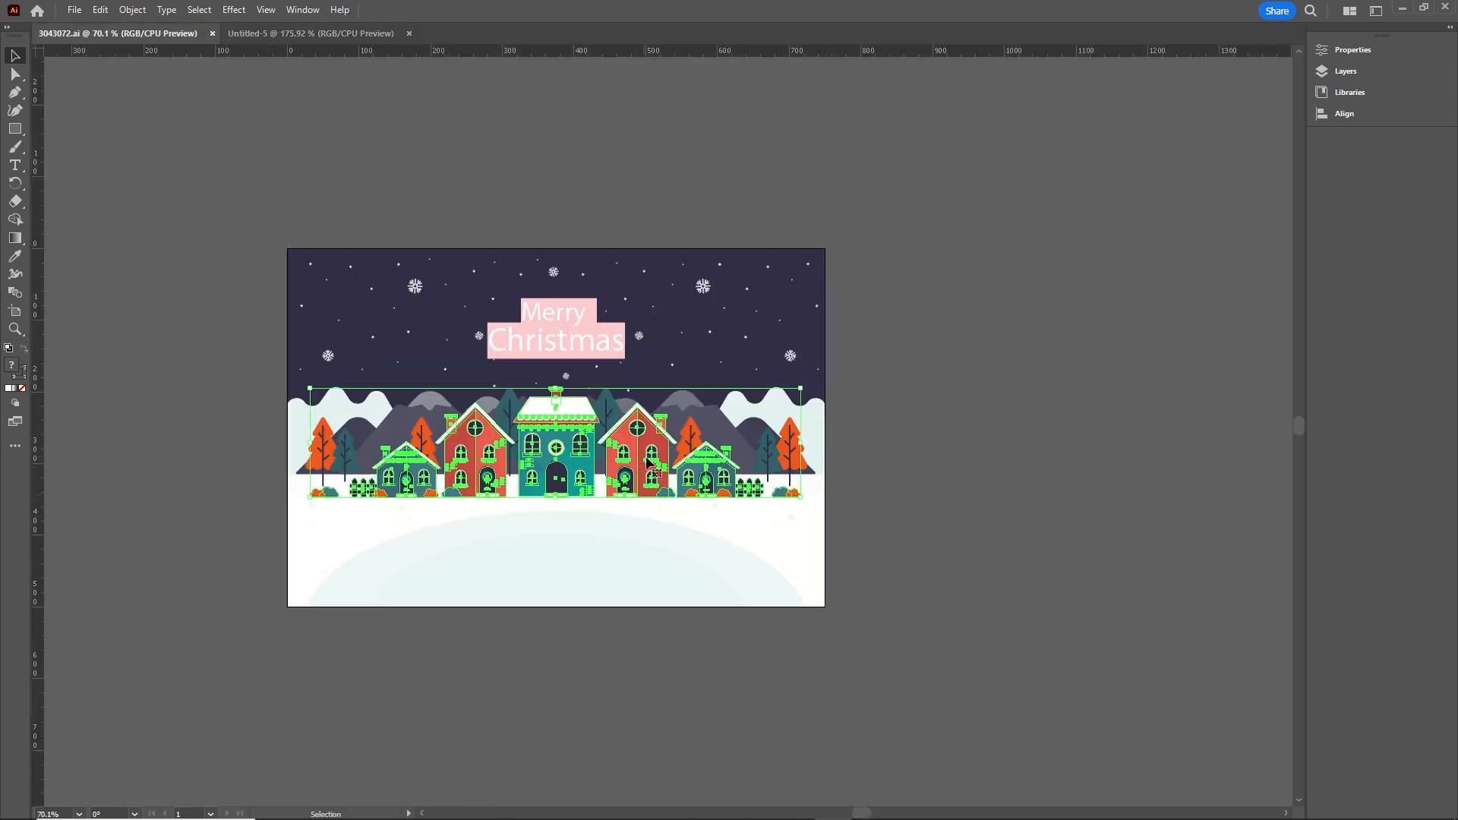
click(706, 344)
click(554, 570)
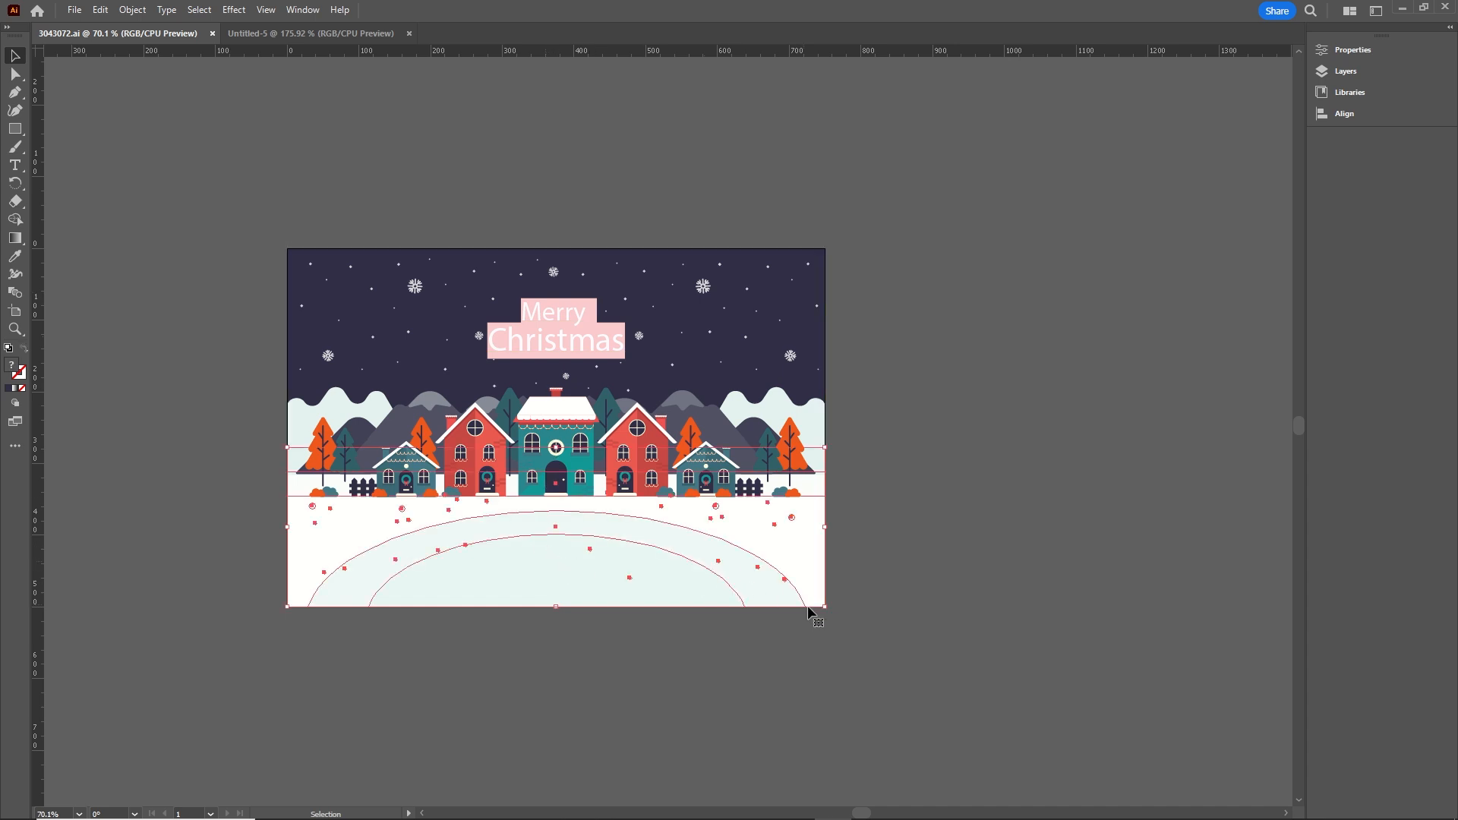
click(894, 648)
drag(760, 495, 187, 182)
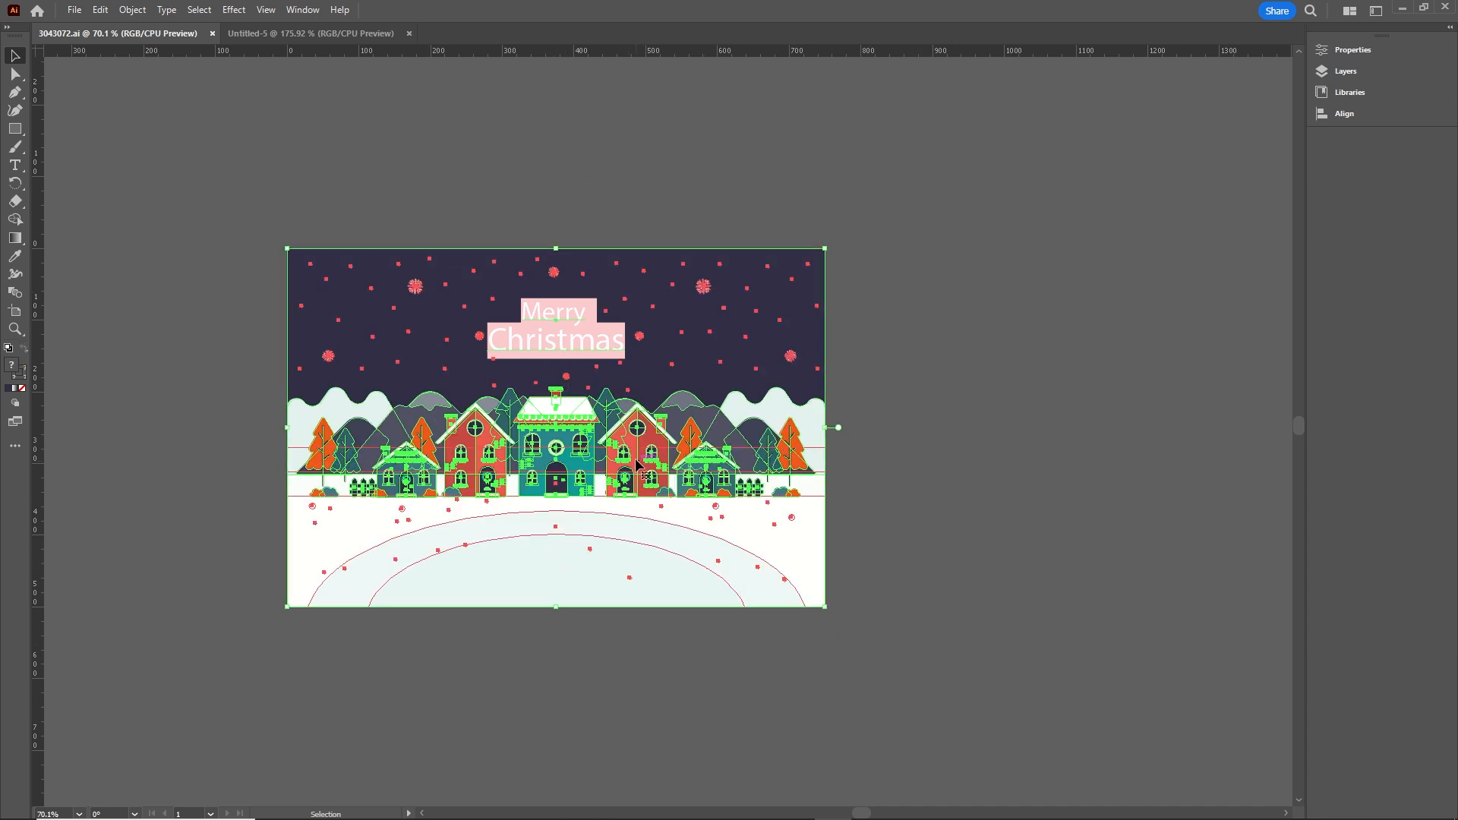
drag(539, 421, 664, 377)
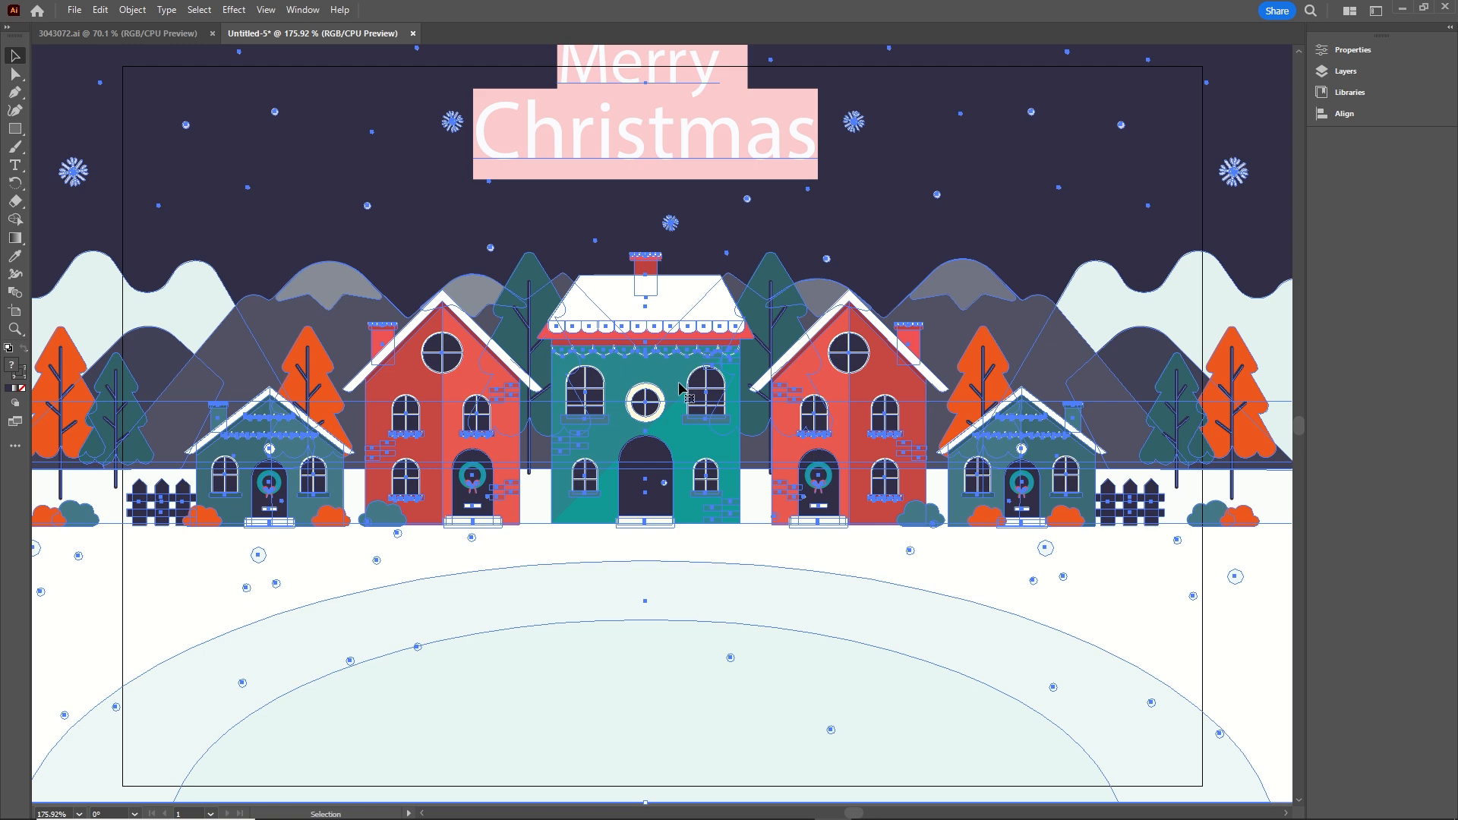
Nudge the Christmas artwork down and to the right so it sits centred over the artboard
scroll(676, 386, right, 1)
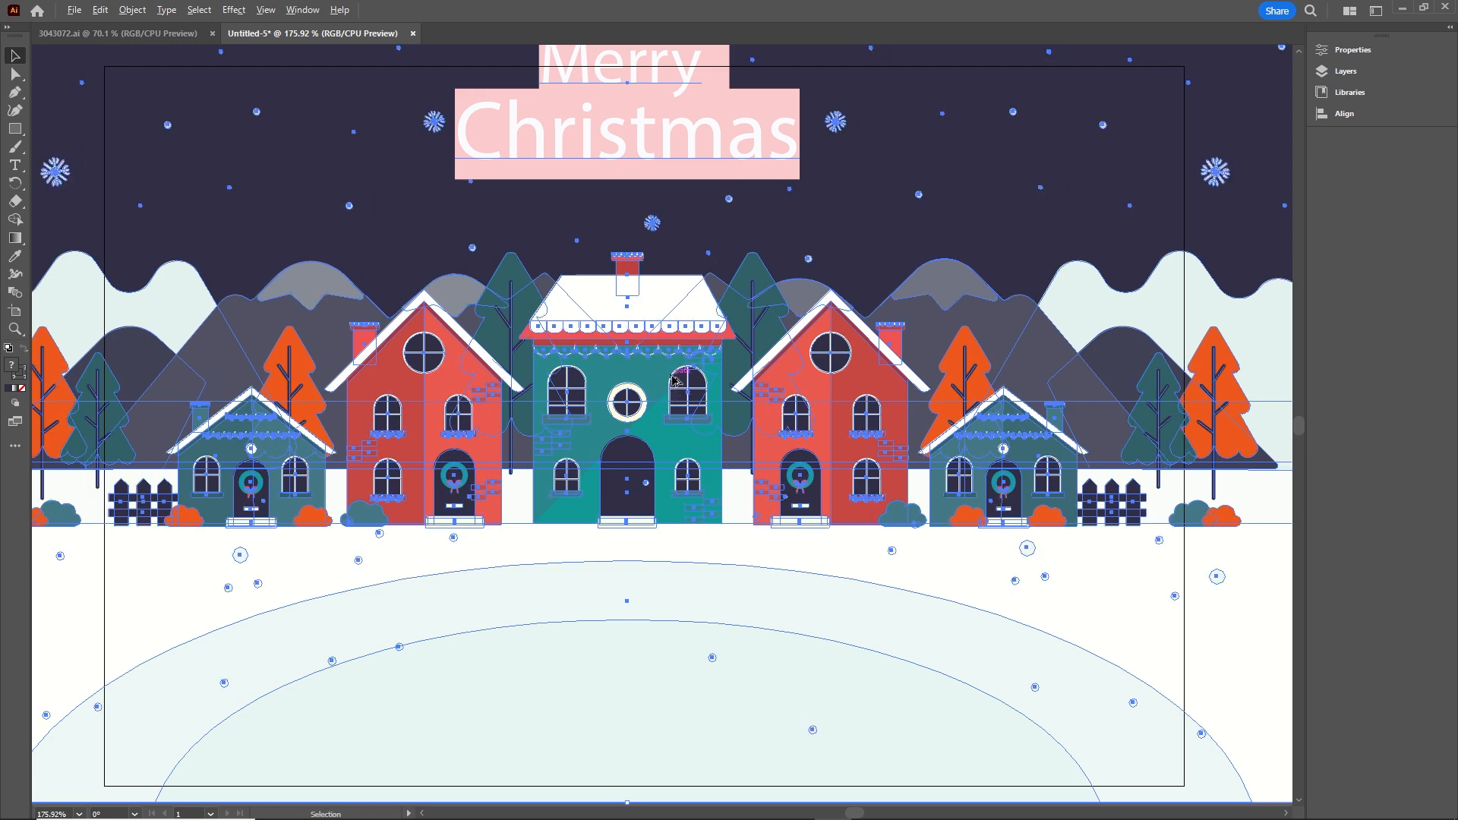
scroll(674, 380, down, 3)
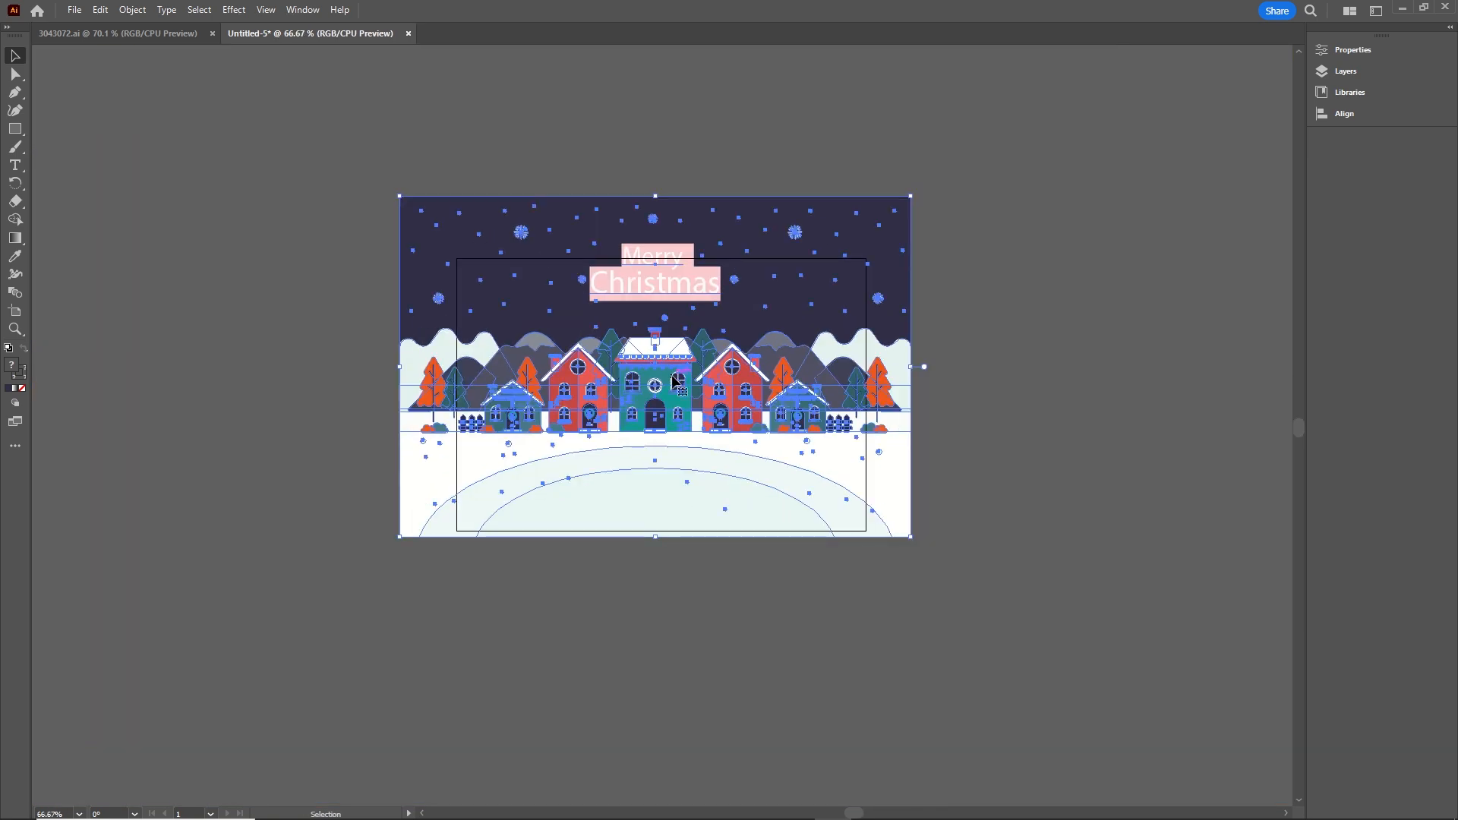
key(shift+Down)
key(shift+Down)
key(shift+Down)
key(shift+Right)
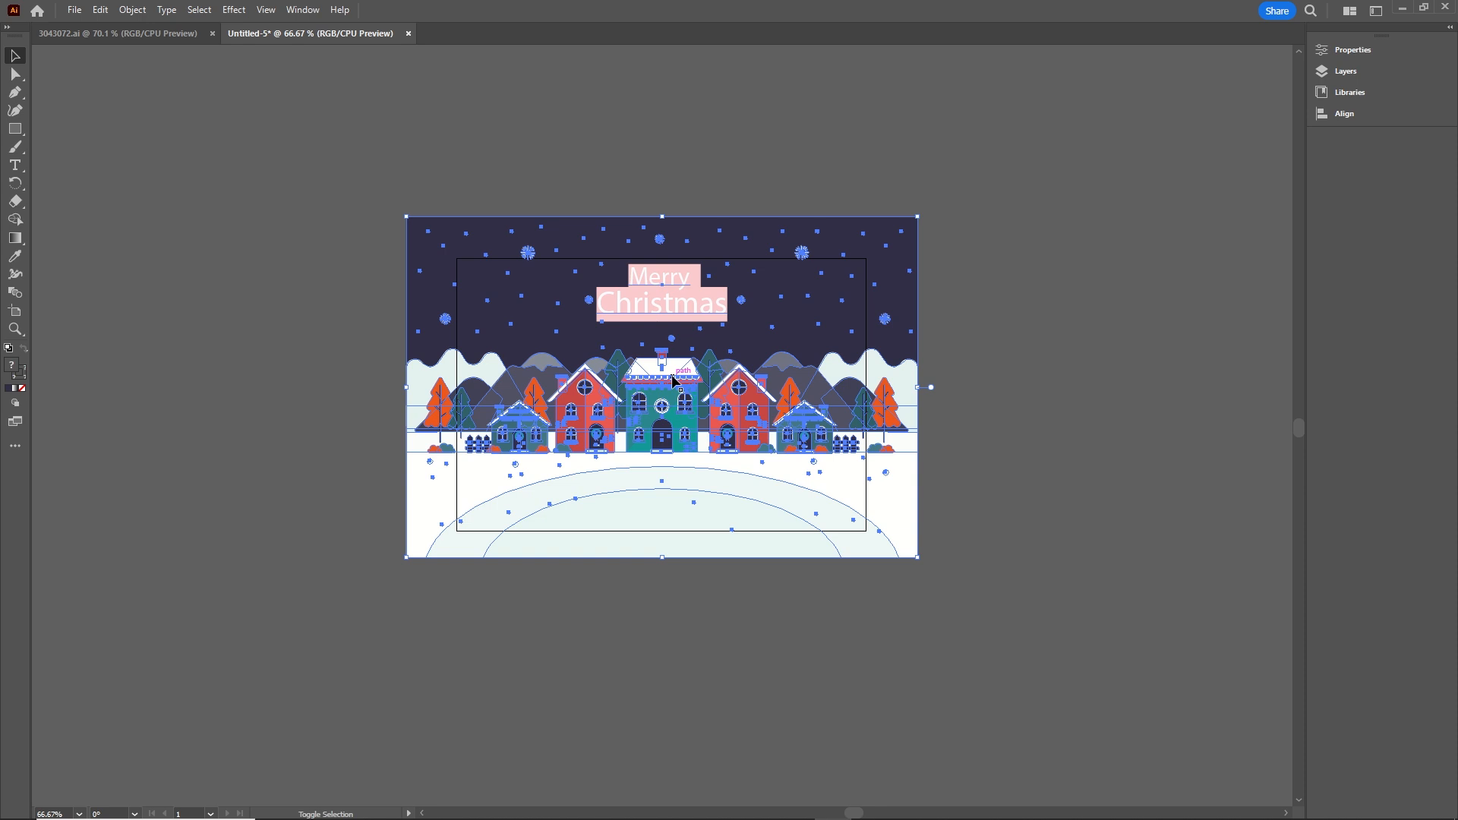
key(shift+Down)
key(shift+Right)
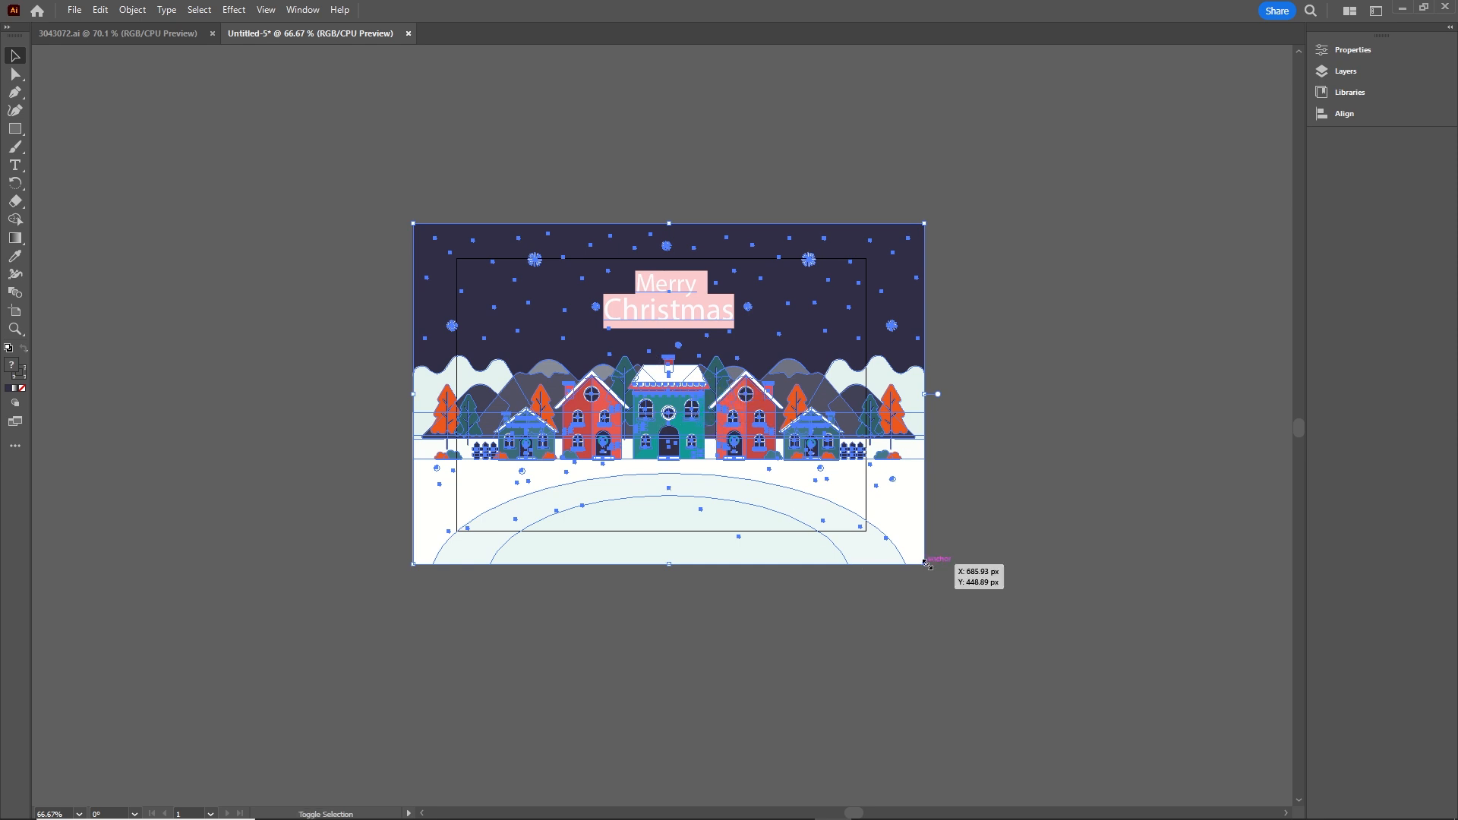
Scale the artwork down until it only slightly overlaps the artboard edges, nudge it left to centre it, and deselect it
drag(926, 564, 889, 539)
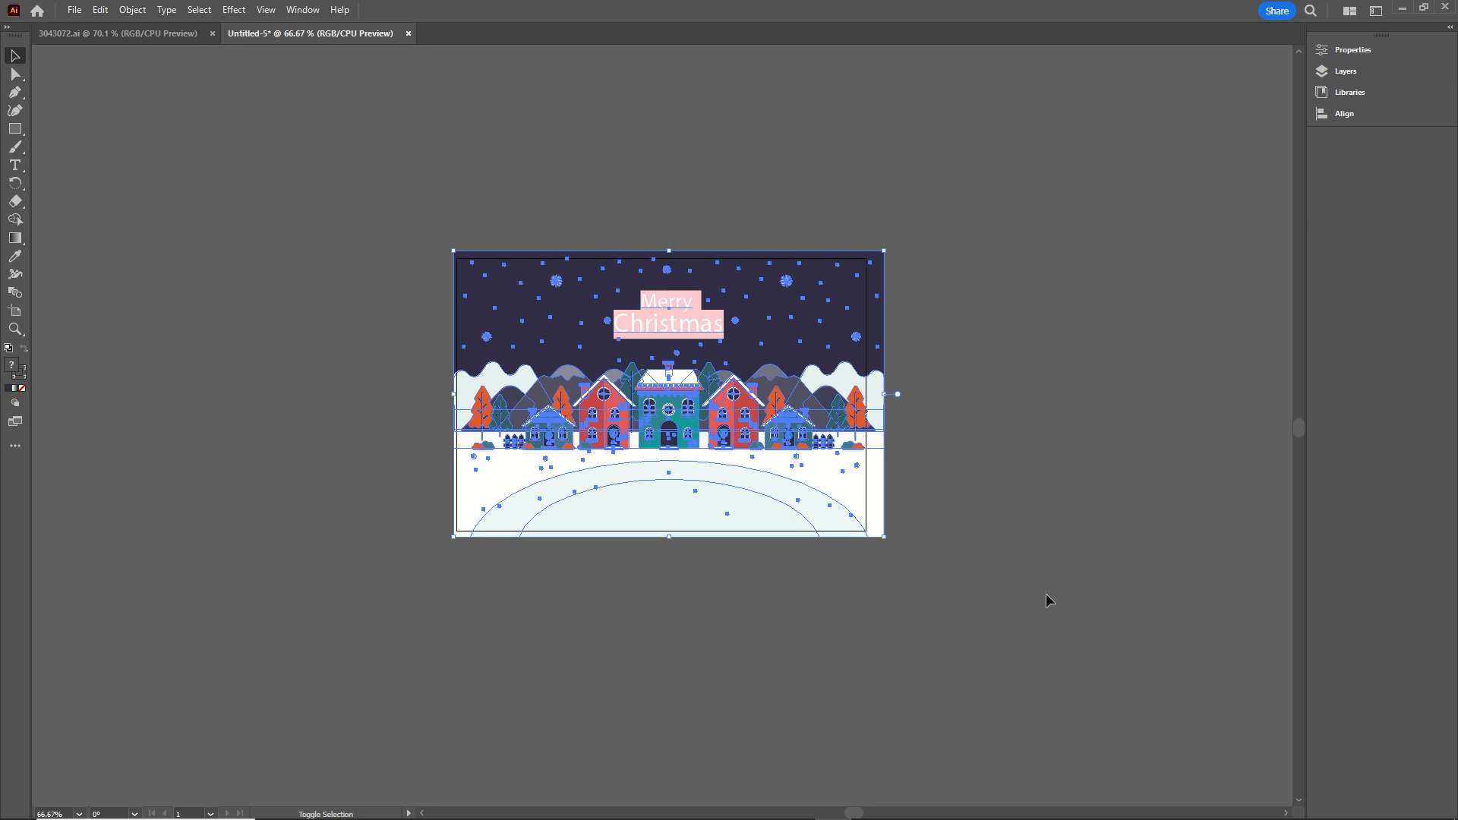
key(shift+Left)
key(shift+Left)
key(shift+Right)
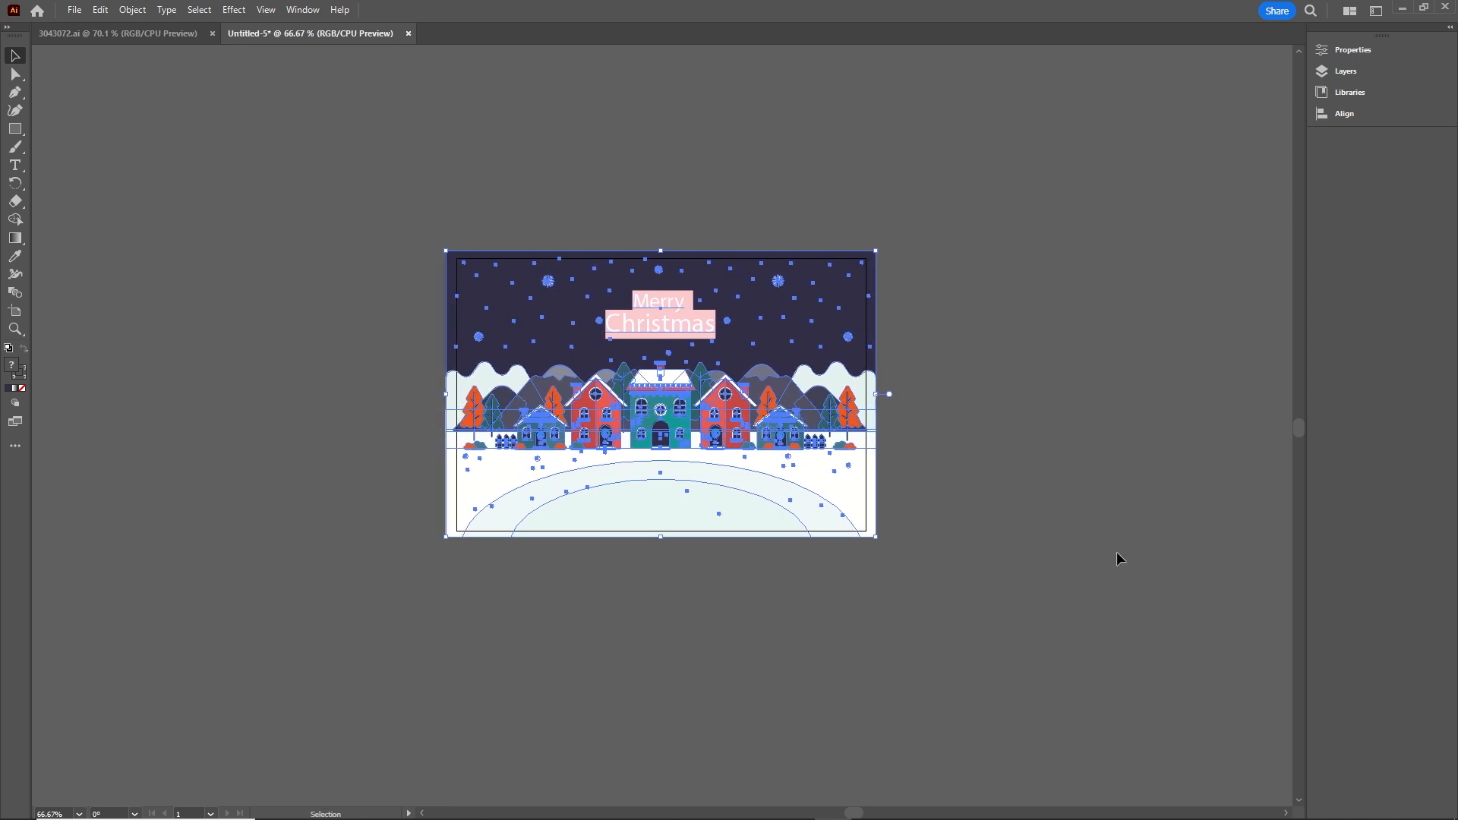
click(1057, 505)
drag(656, 410, 674, 410)
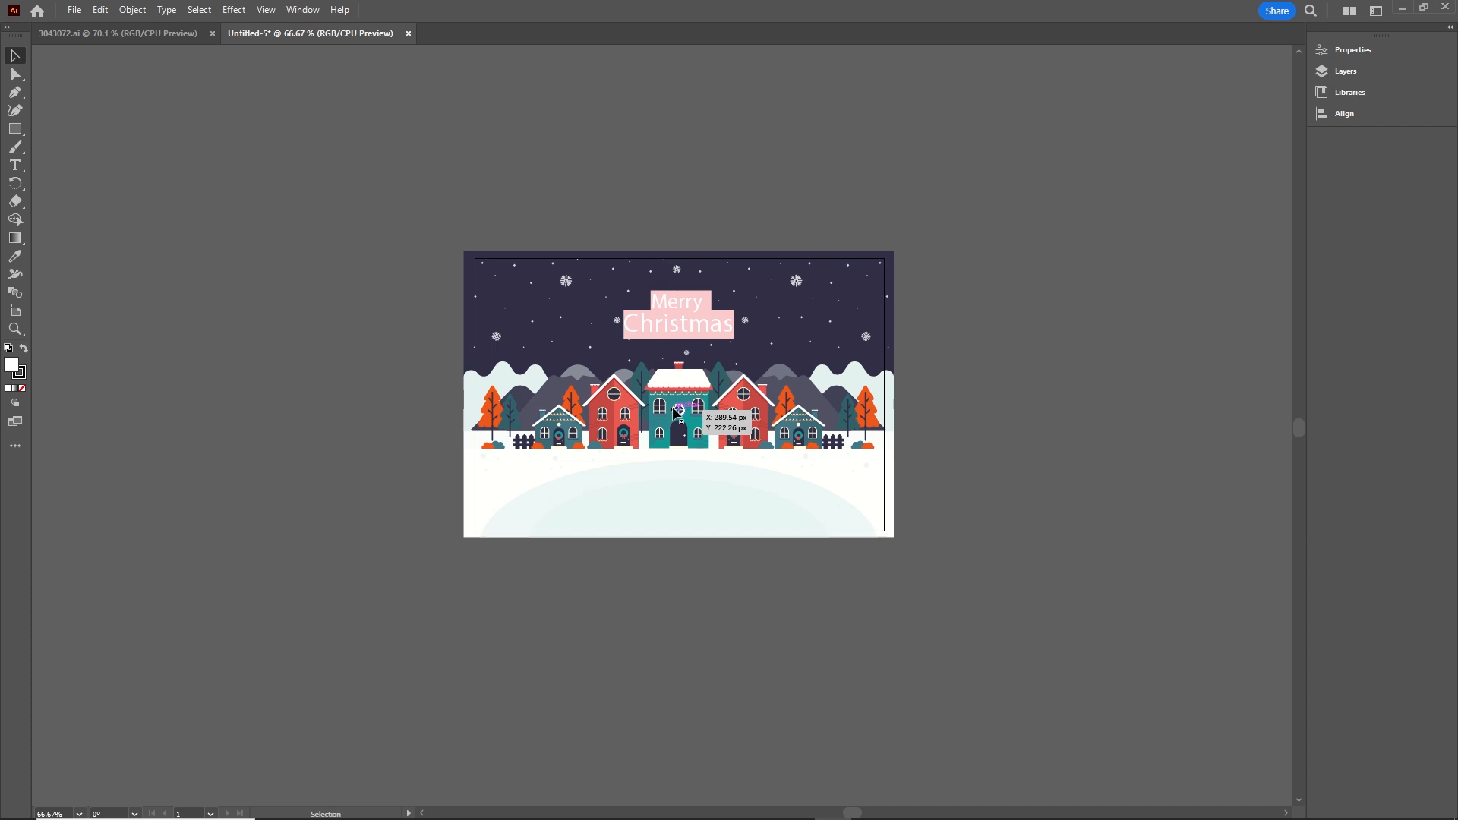
scroll(675, 410, up, 1)
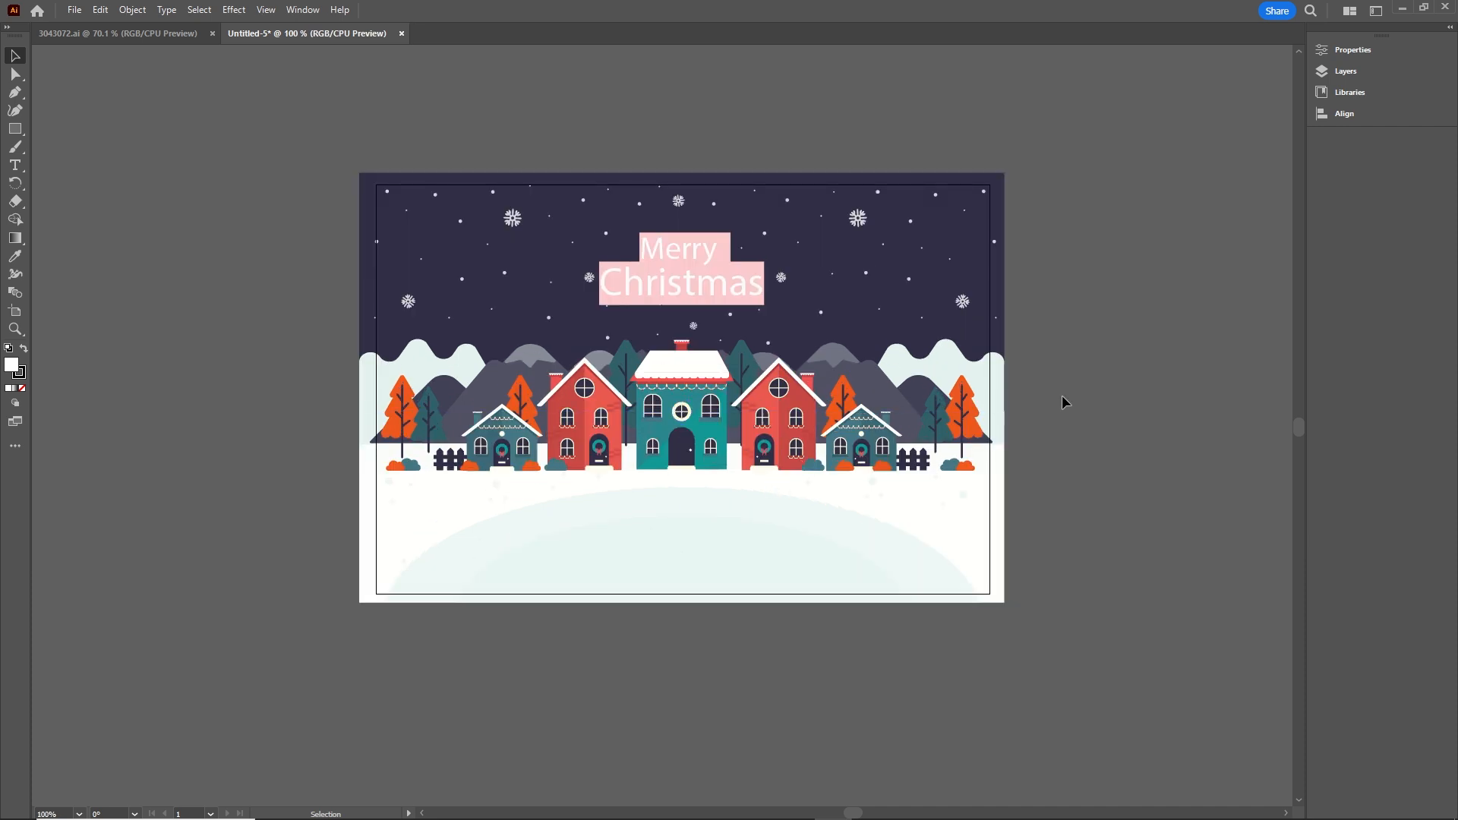
Set the layer list's row size to a custom 50 pixels to enlarge the thumbnails
click(1343, 71)
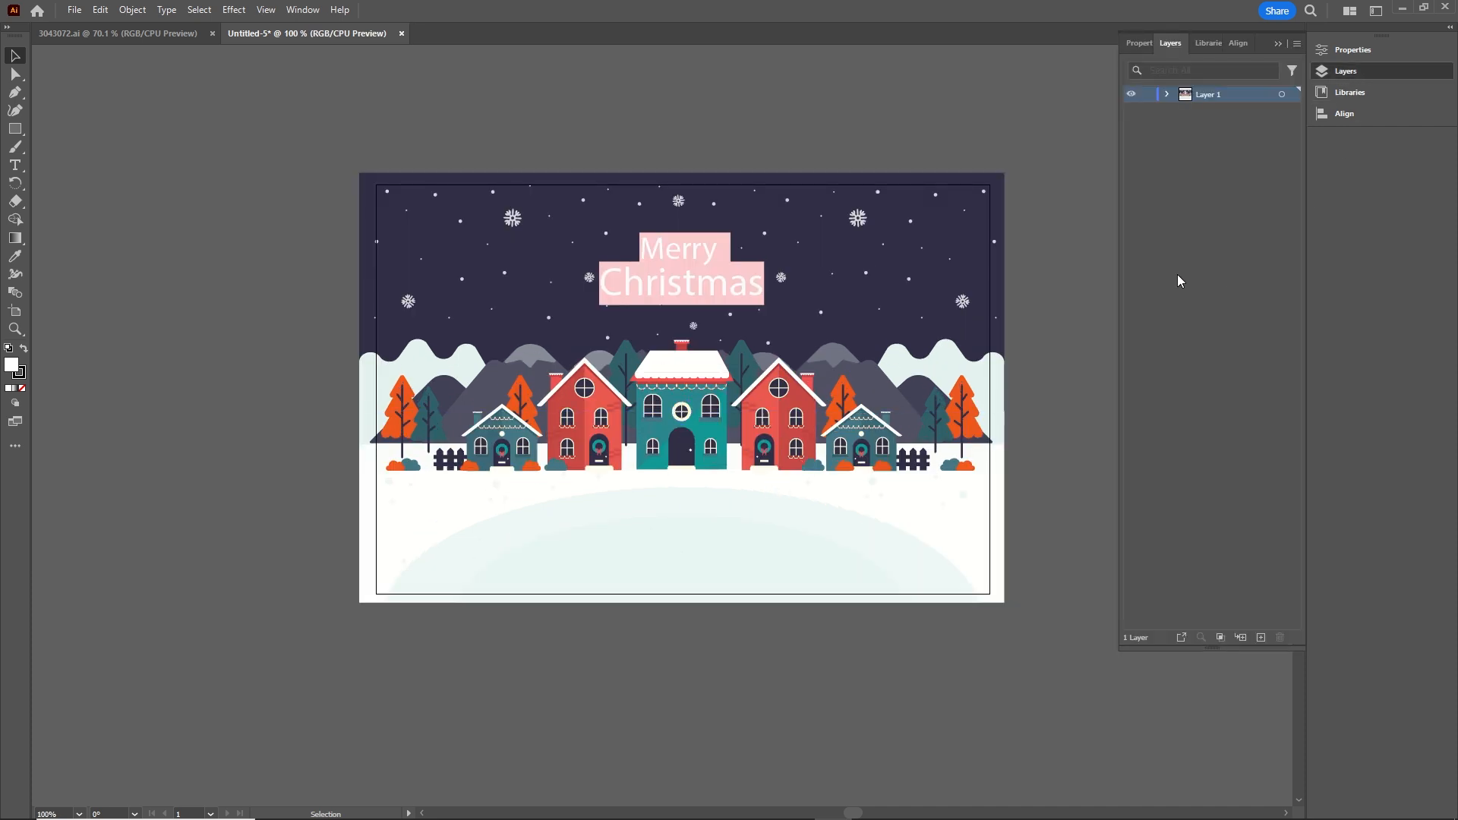
click(1167, 94)
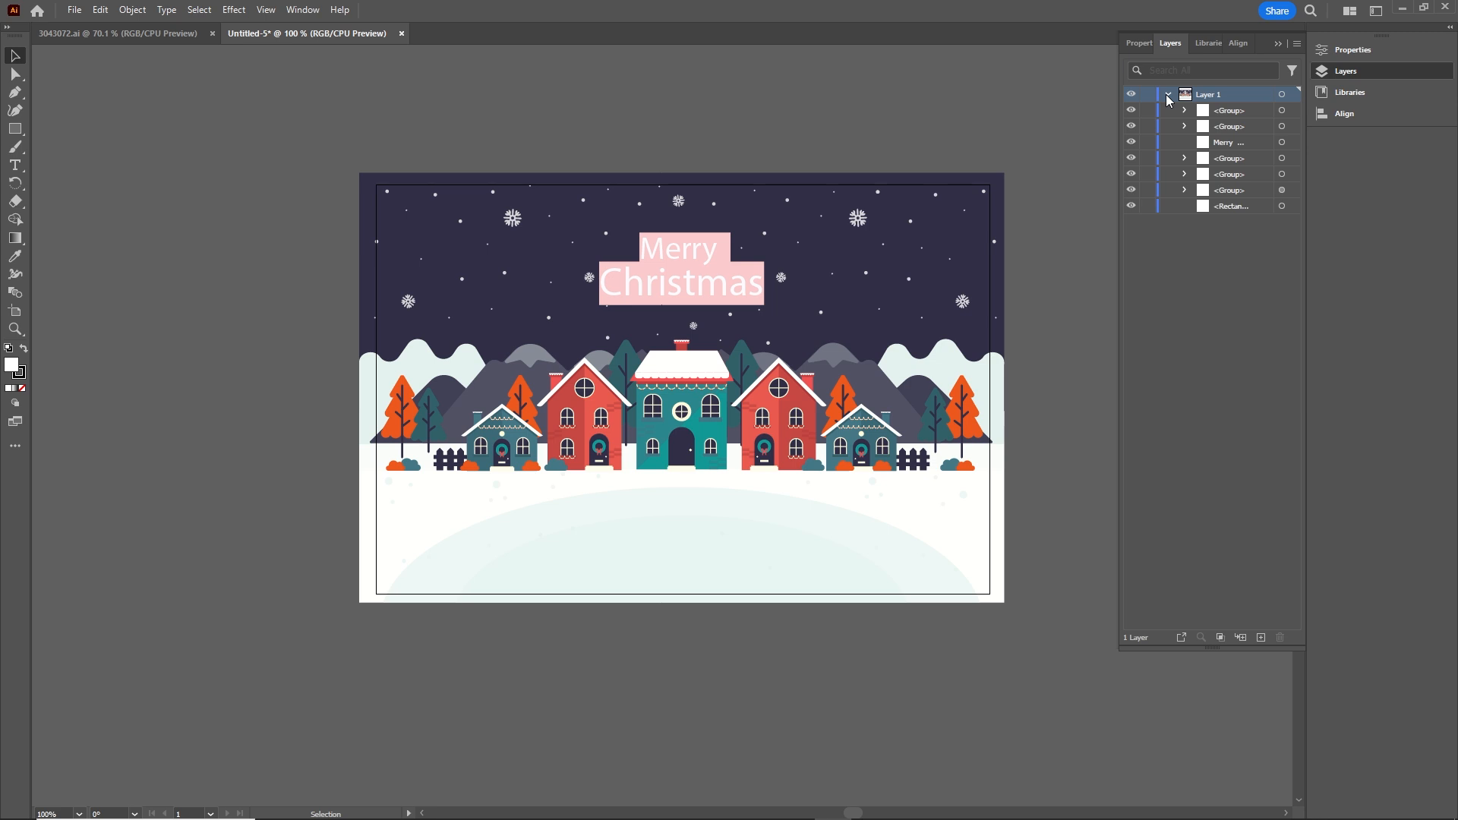
click(1167, 94)
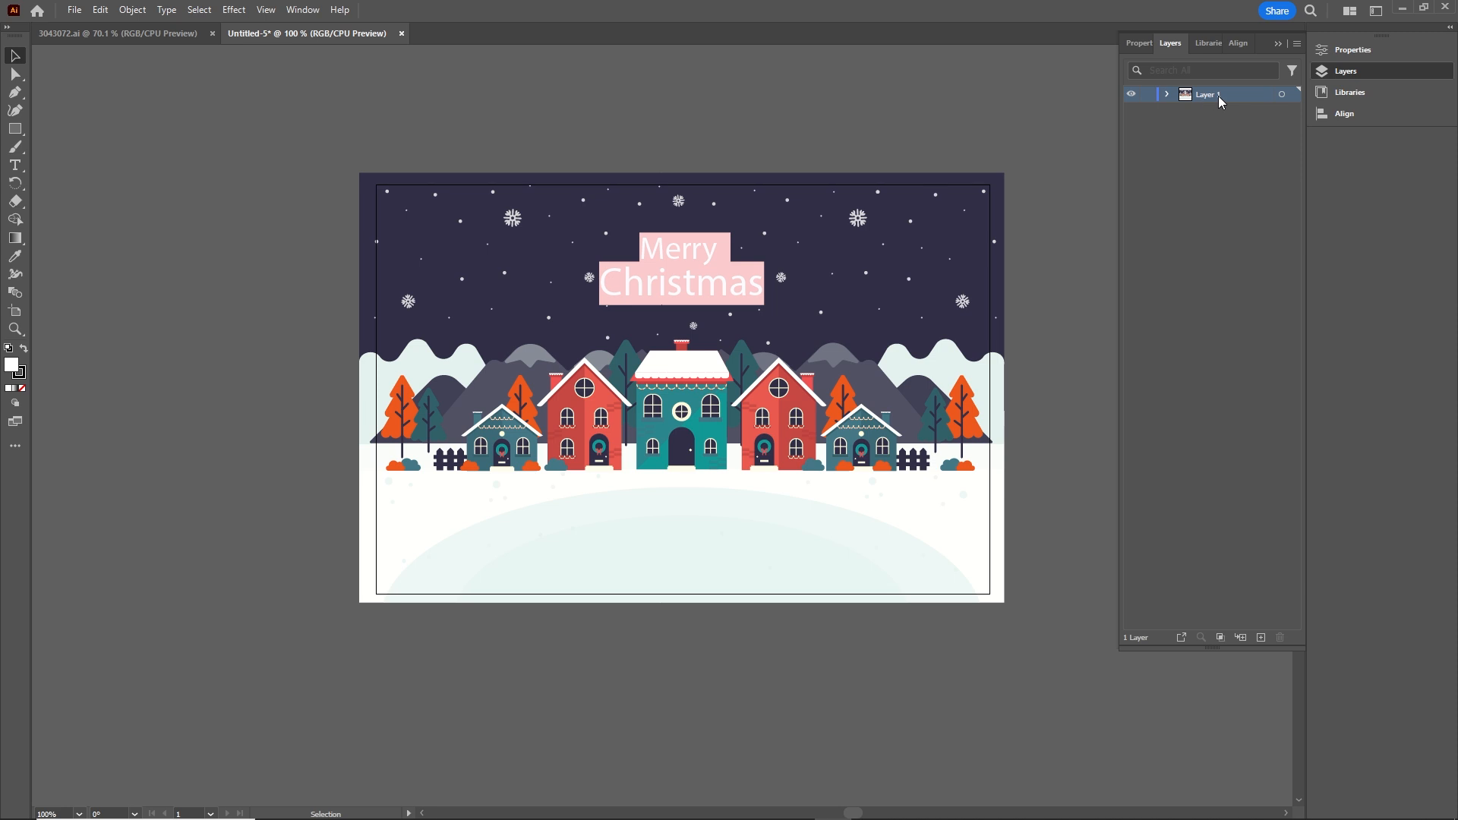
click(1297, 44)
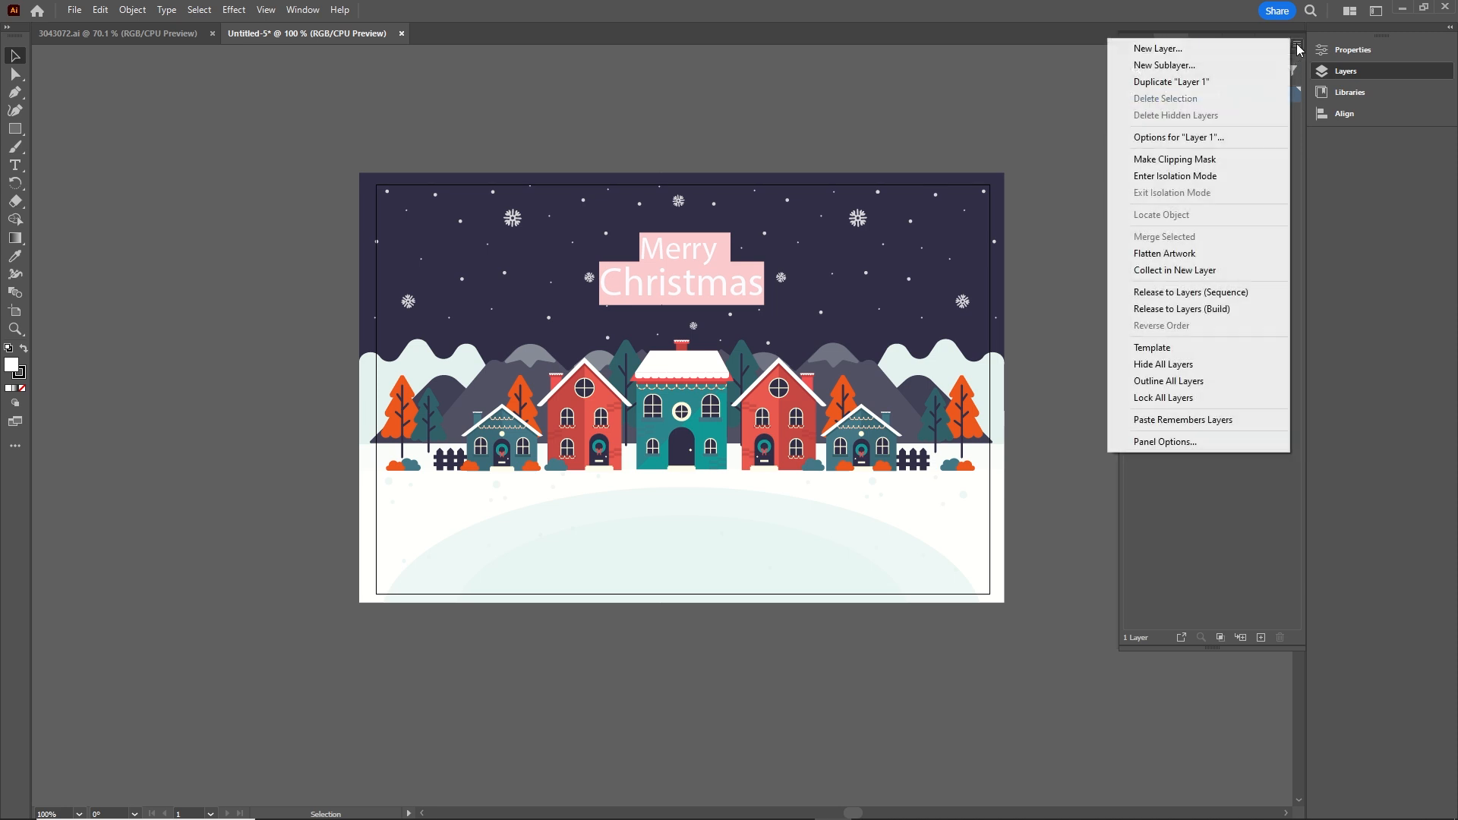
click(1188, 446)
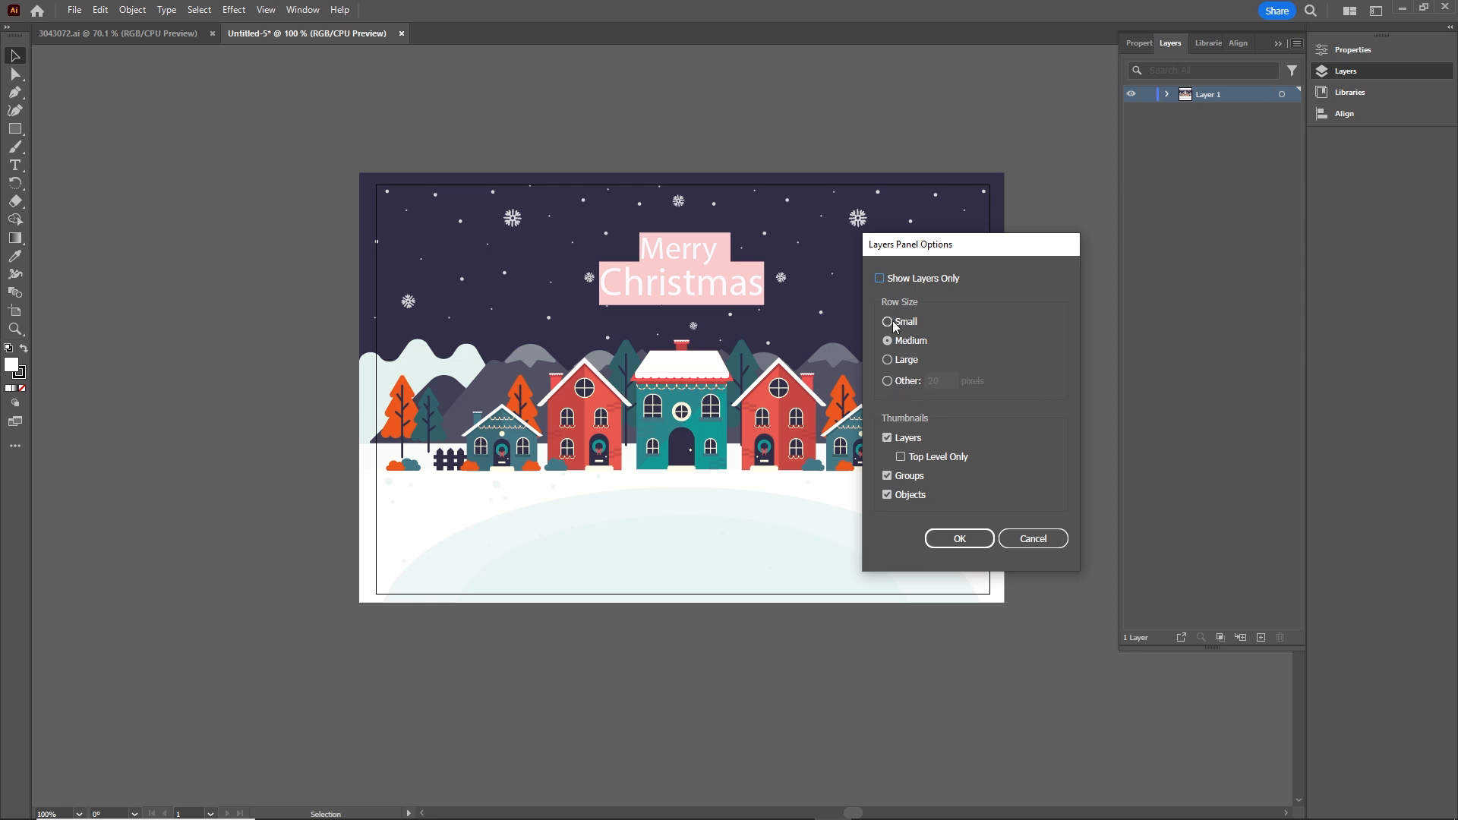
click(889, 381)
double_click(942, 380)
text(50)
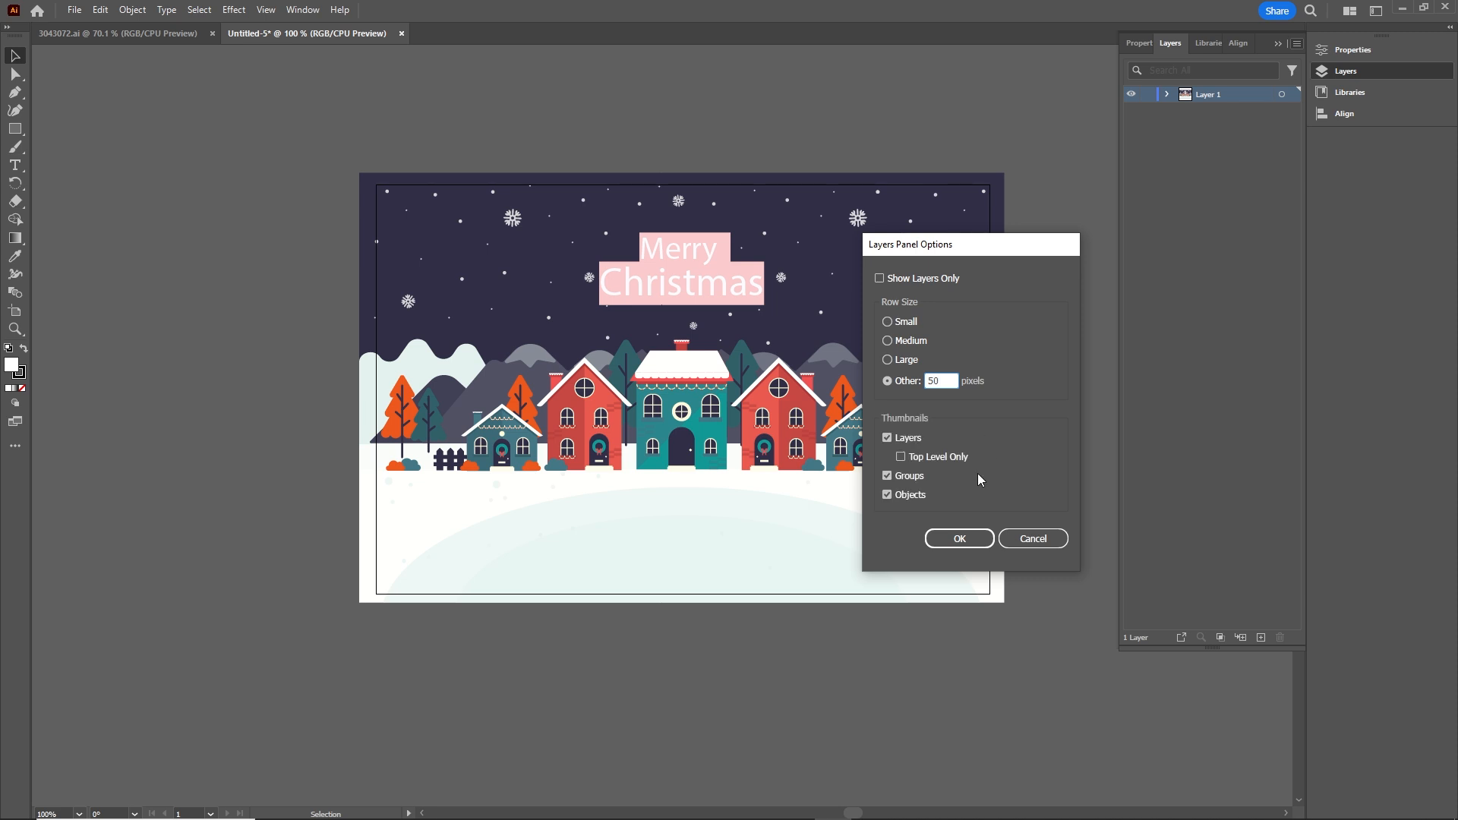
click(960, 539)
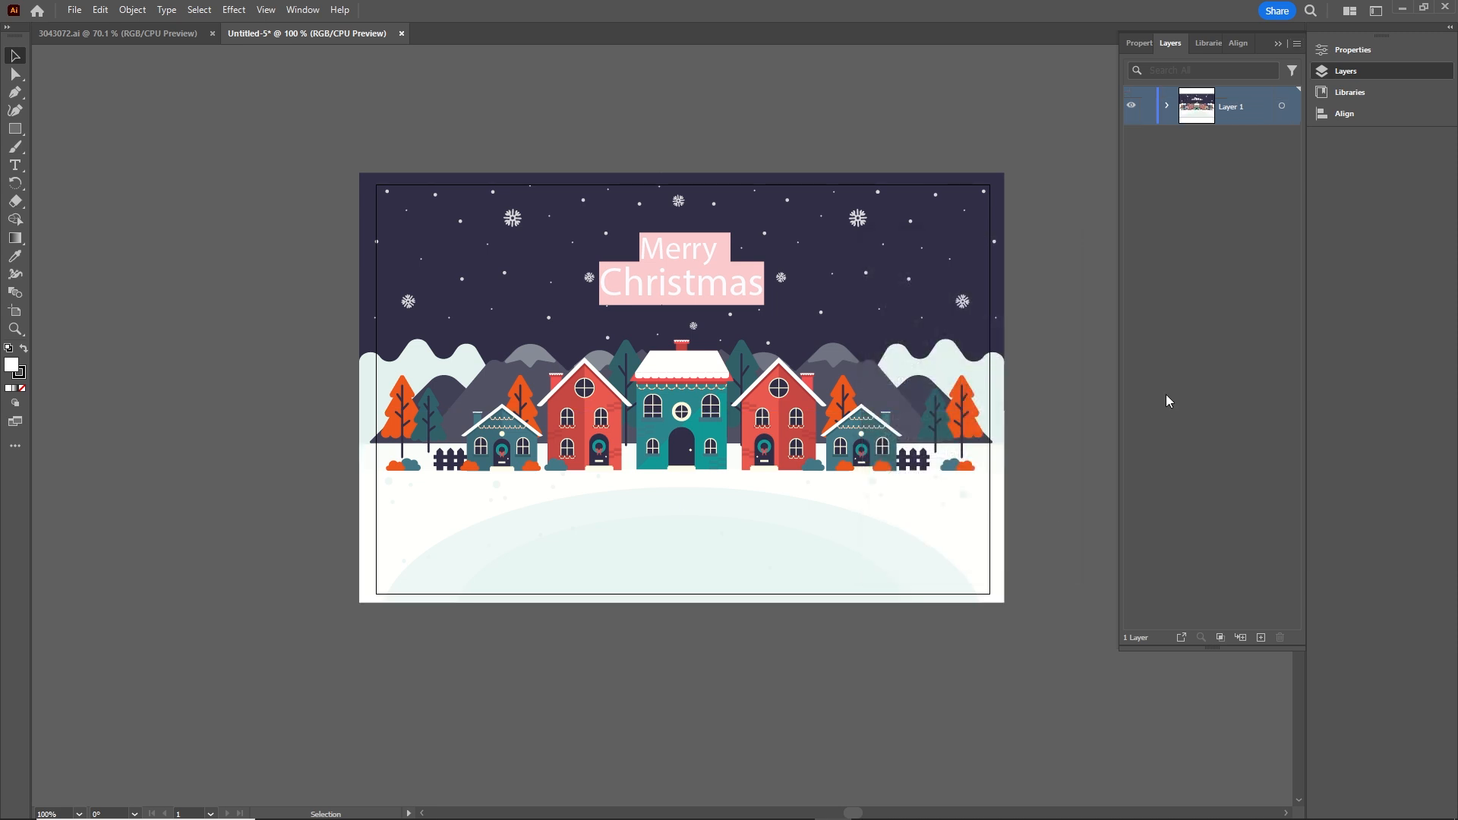
Expand Layer 1 and hide the group containing the houses, fences and bushes
click(1167, 107)
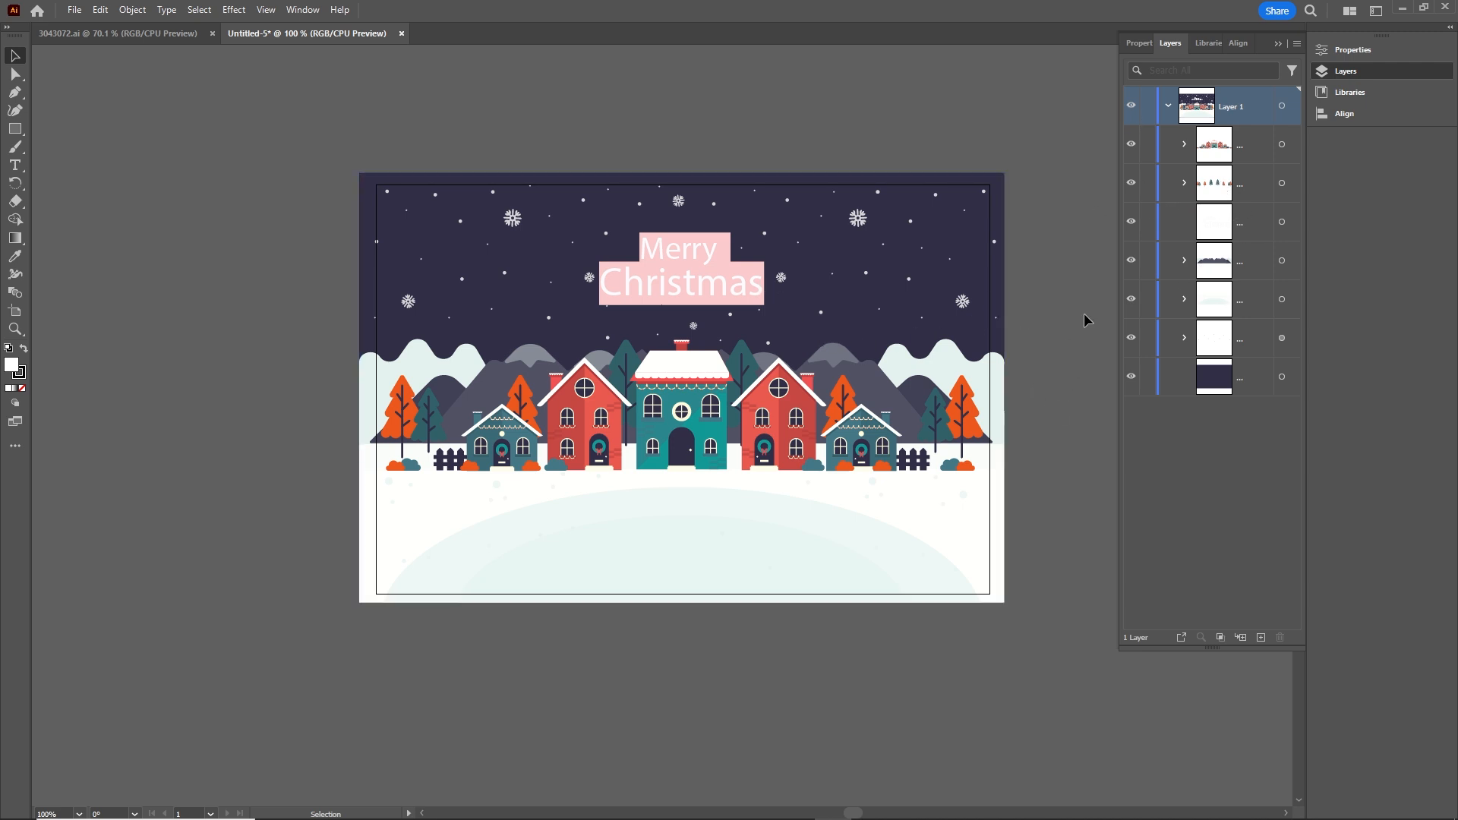
click(1132, 144)
click(1131, 145)
click(1132, 146)
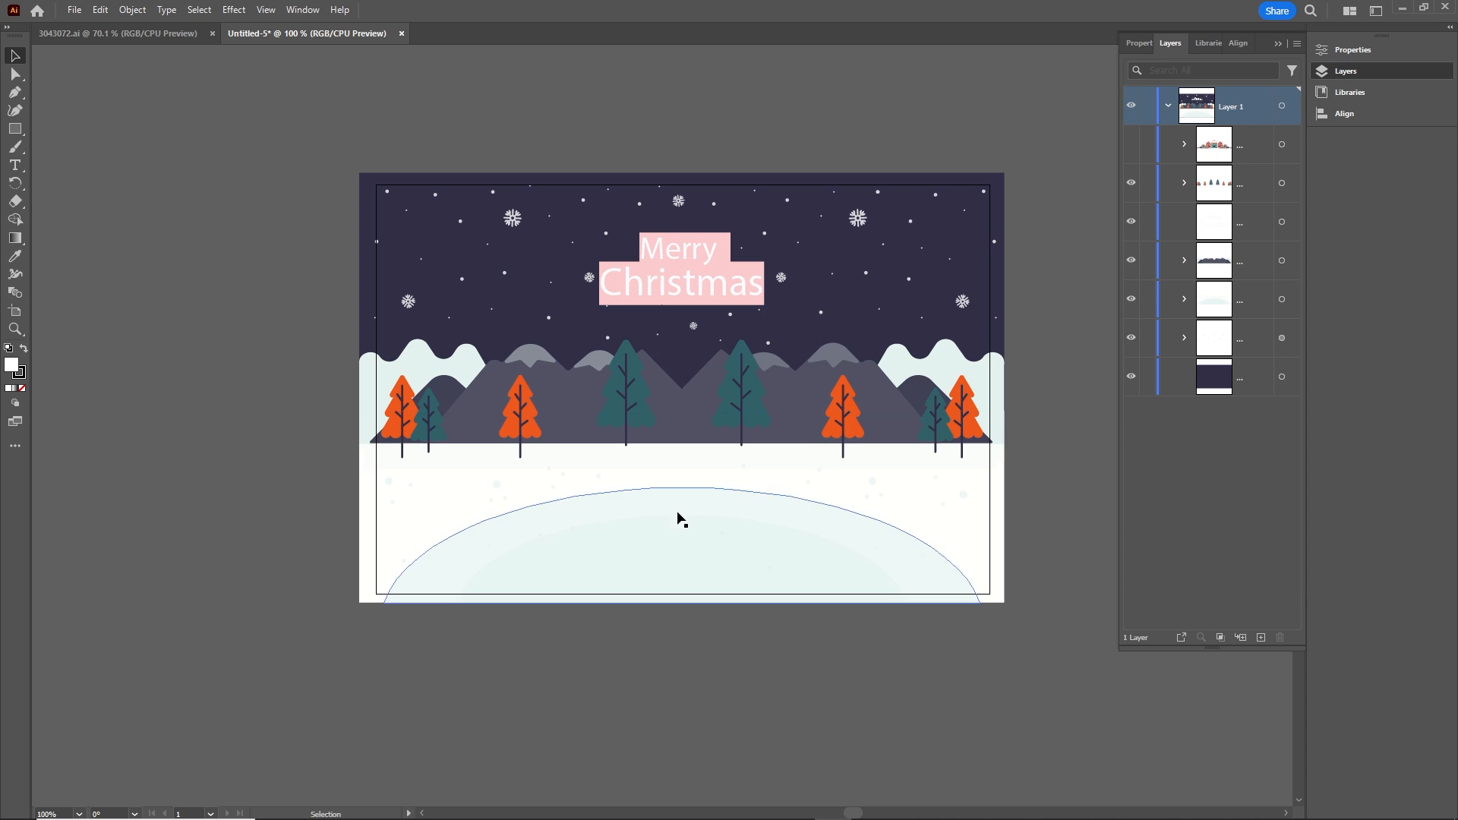
Delete the "Merry Christmas" lettering with its pink backing from the night sky
drag(1038, 656, 580, 215)
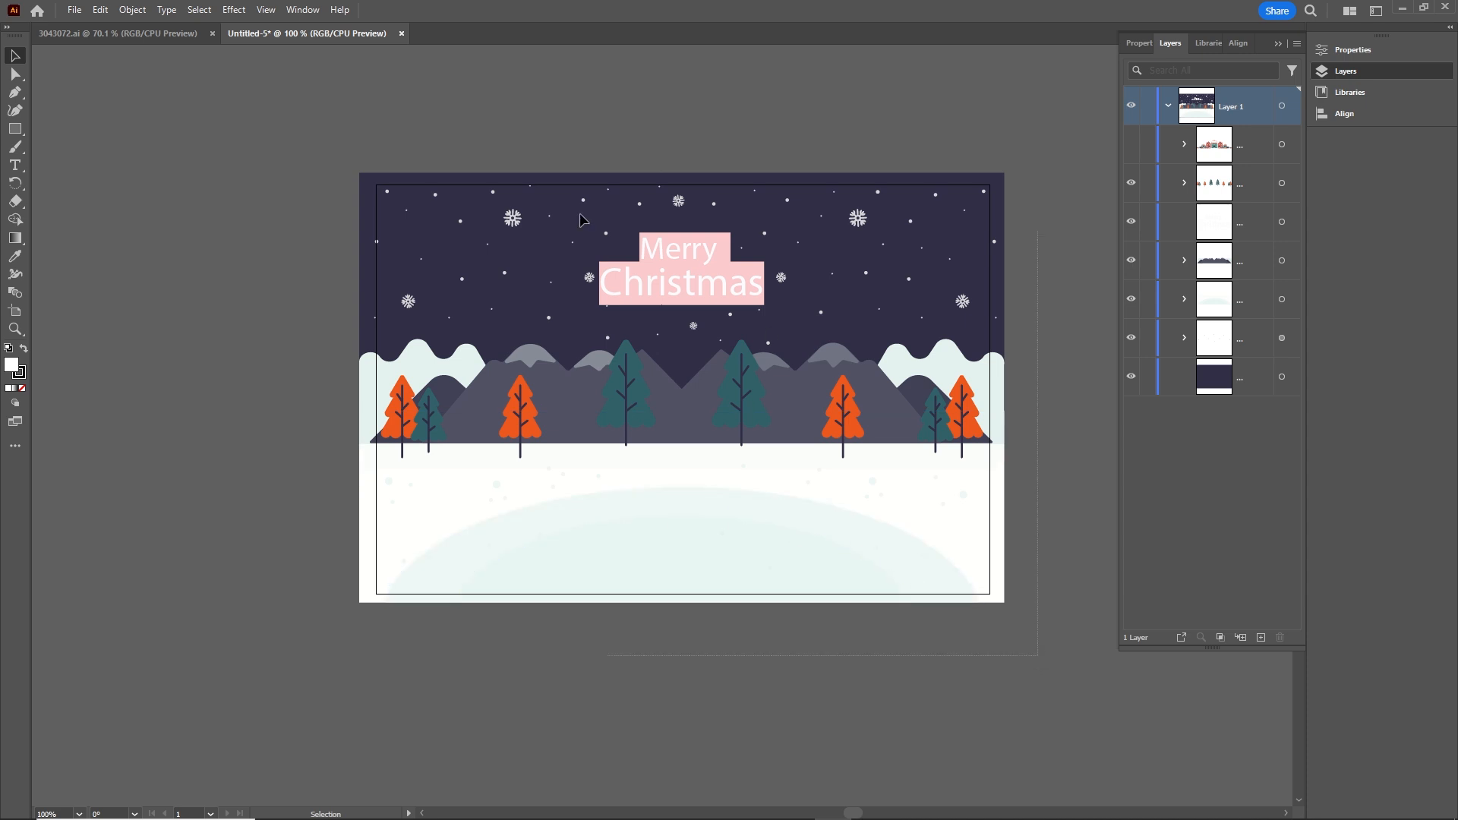
drag(270, 105, 270, 106)
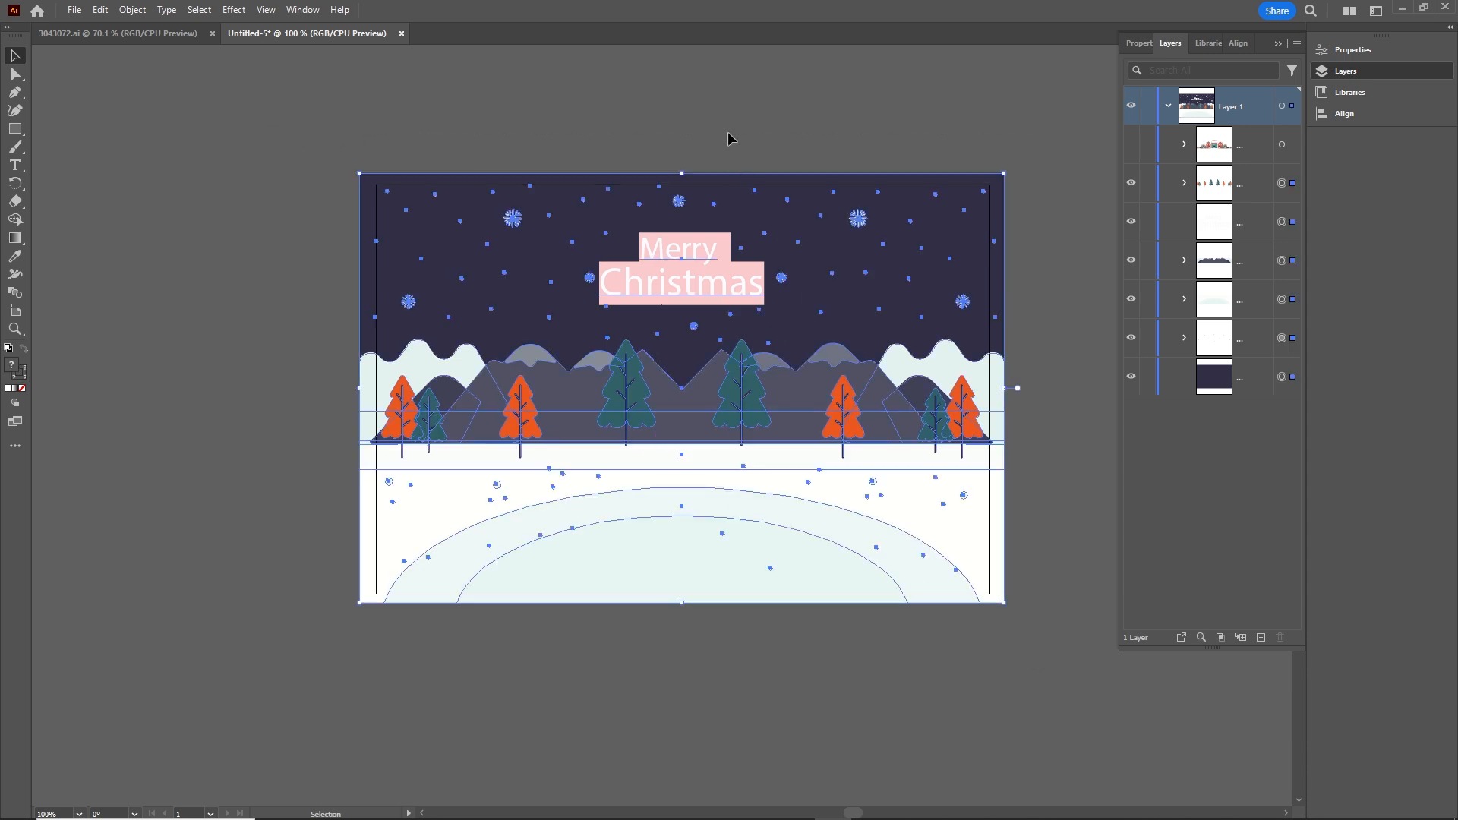
click(1097, 245)
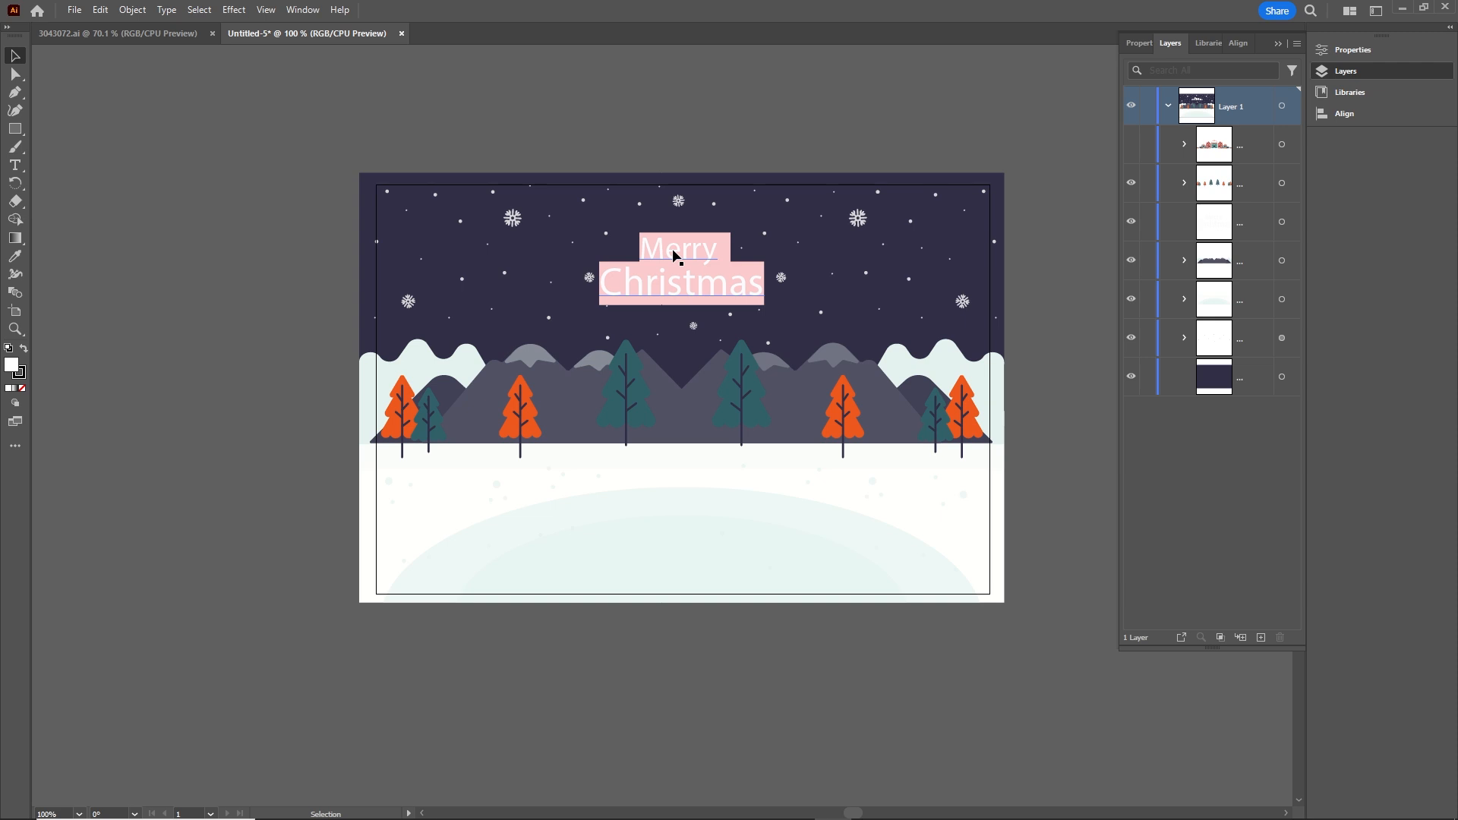
click(693, 264)
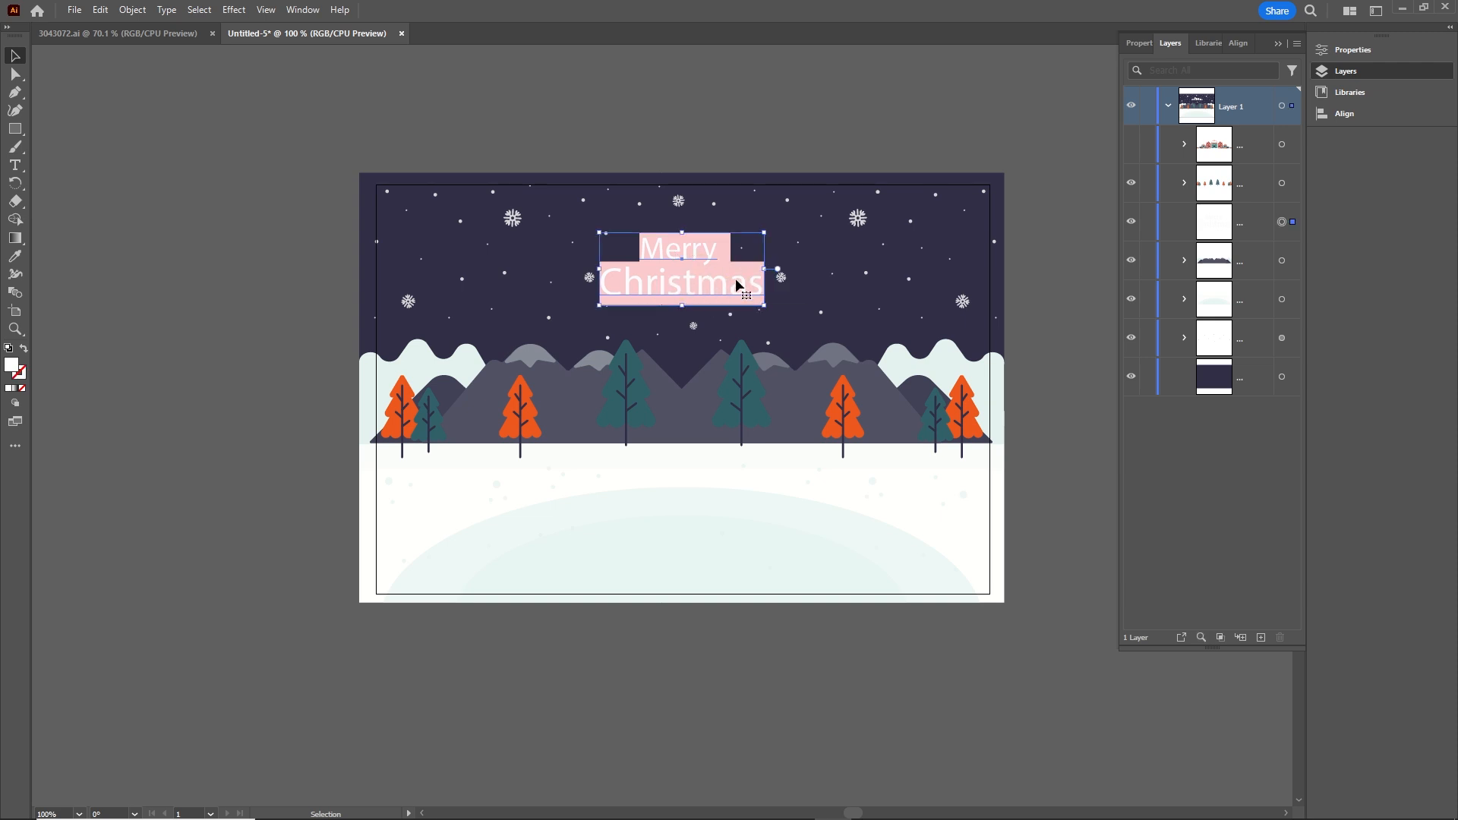
key(Delete)
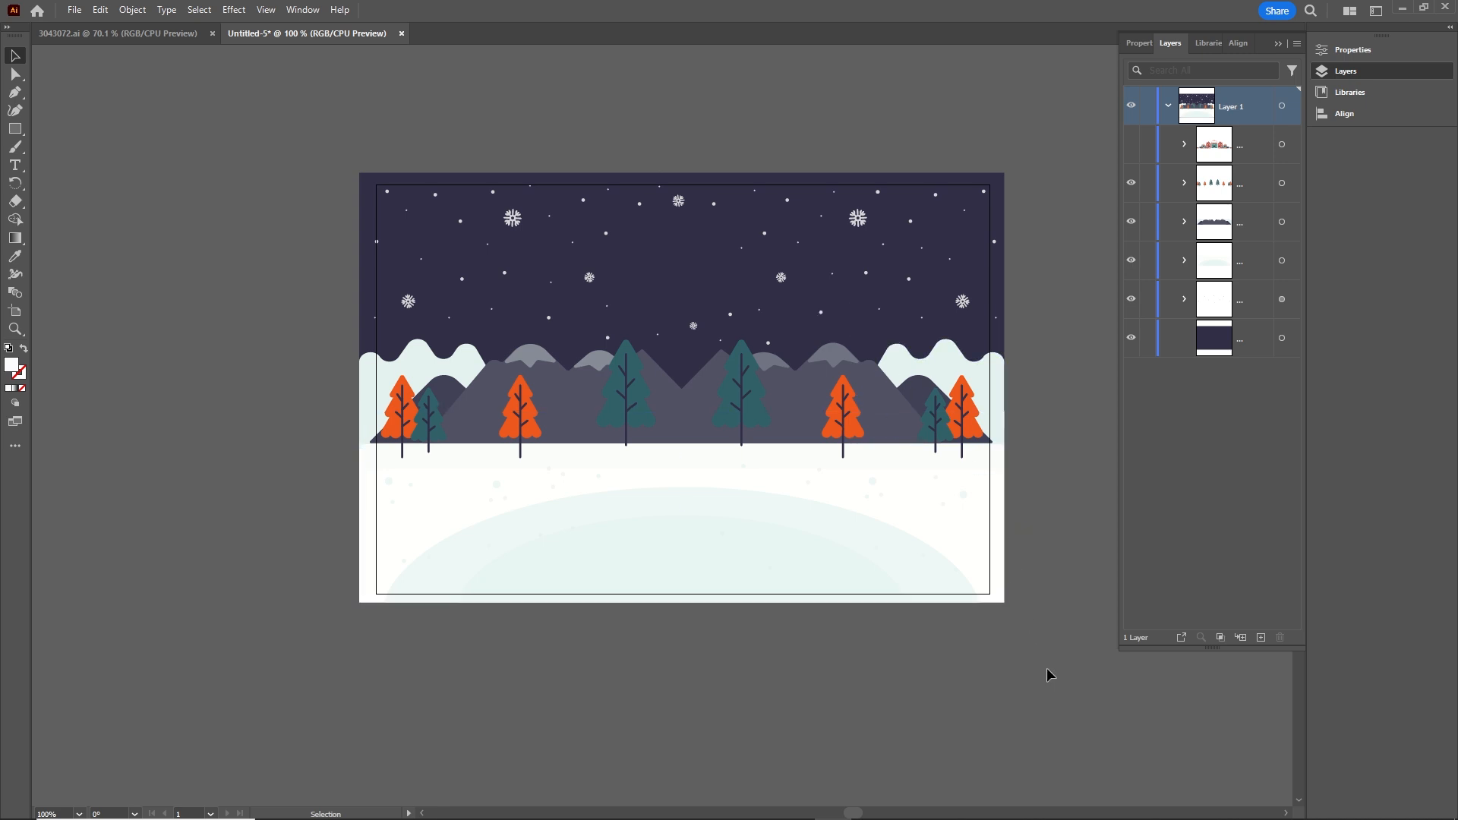
Group all the visible background artwork into one group and make the hidden houses group visible again
drag(1056, 658, 292, 99)
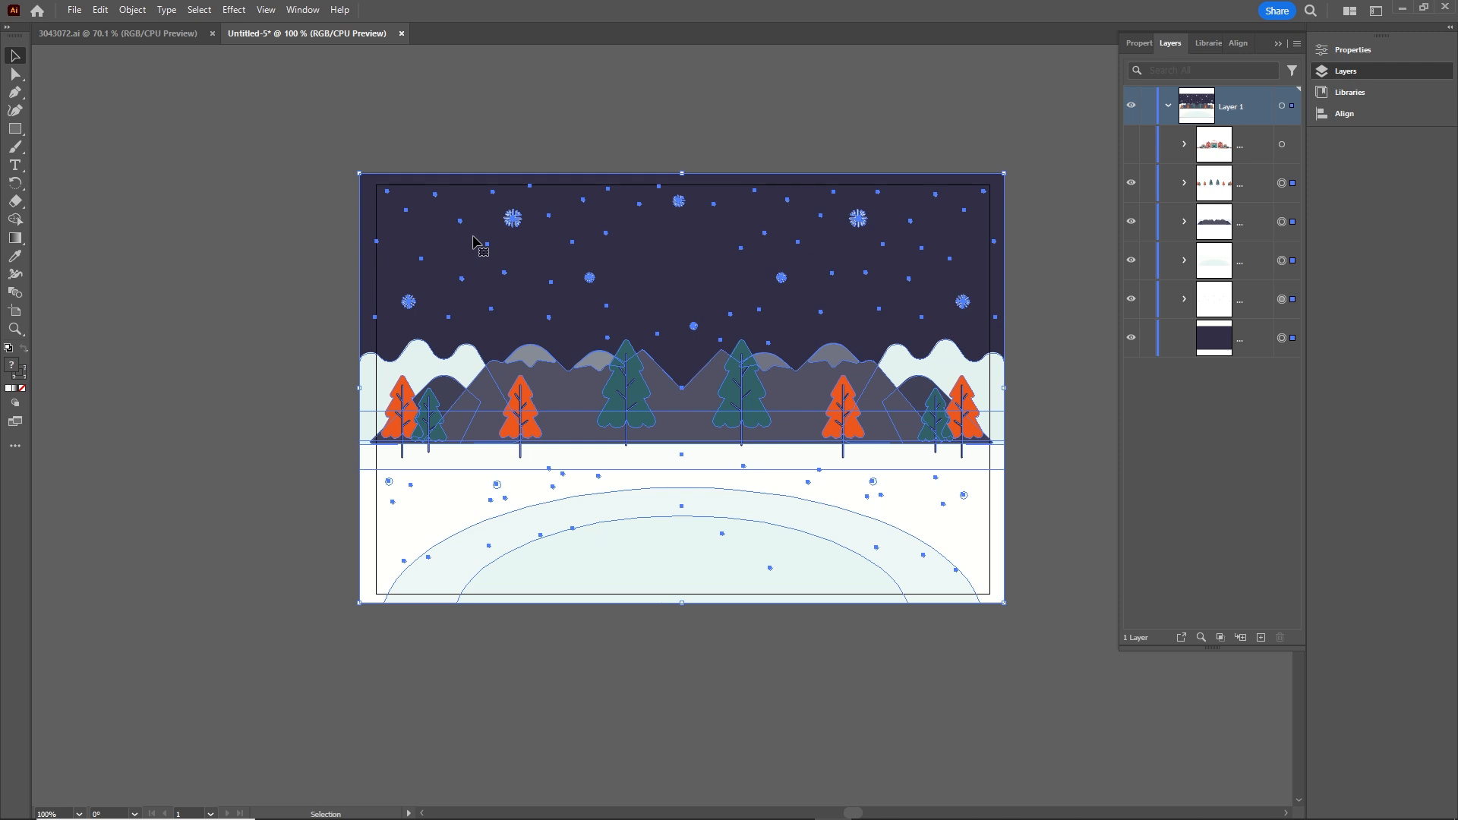
right_click(674, 314)
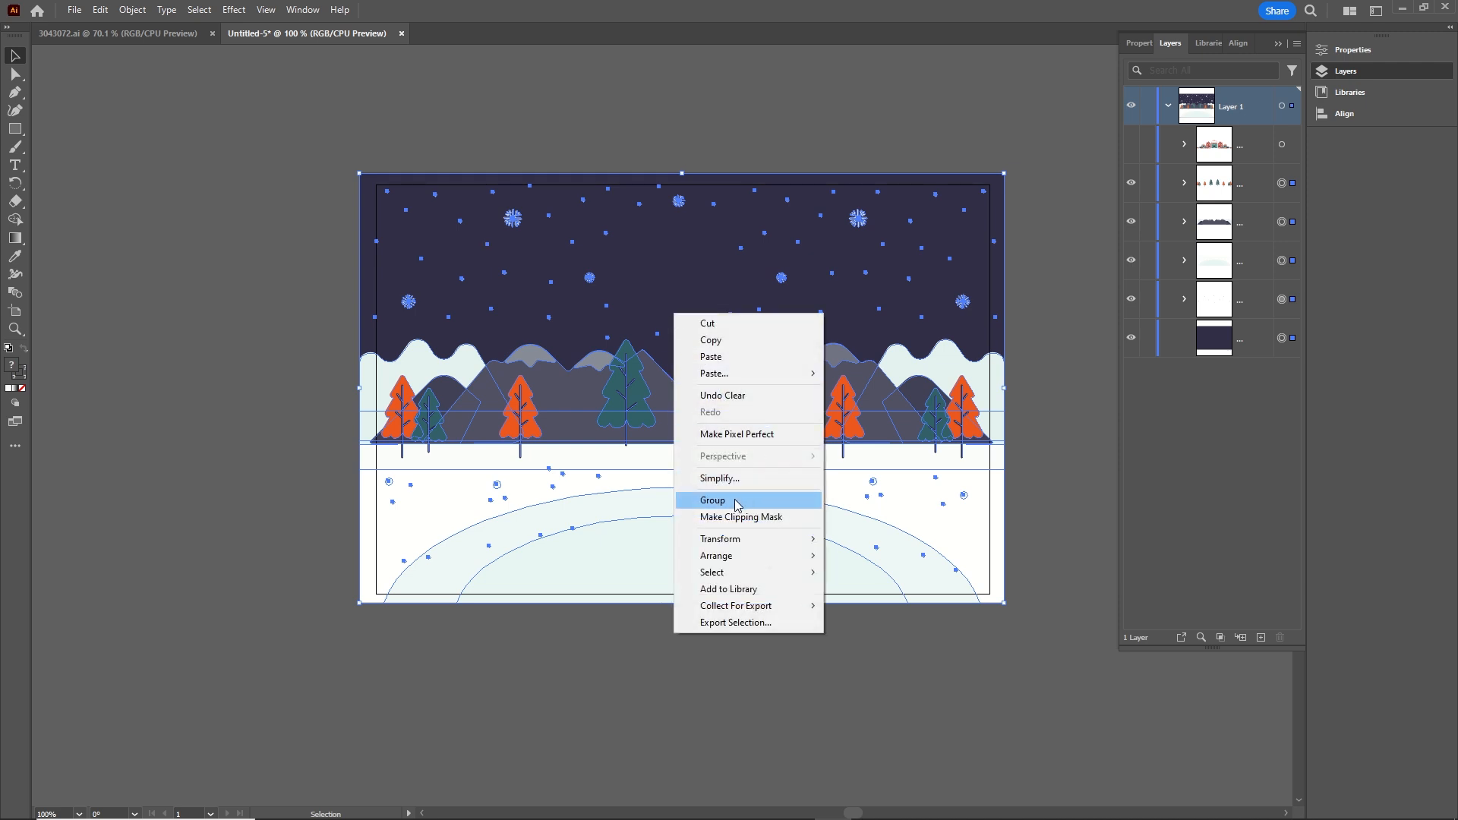
click(760, 500)
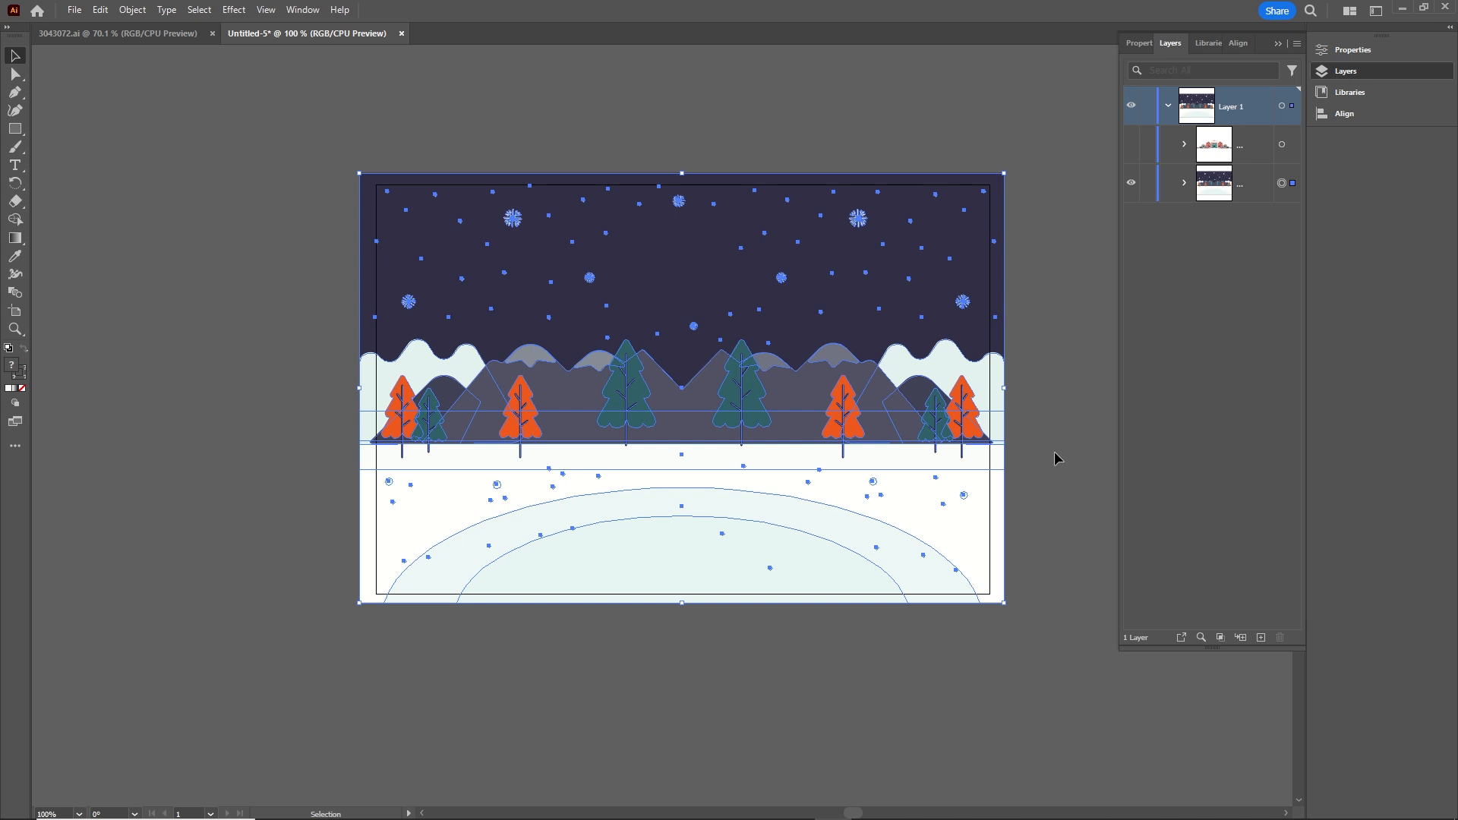
click(1132, 186)
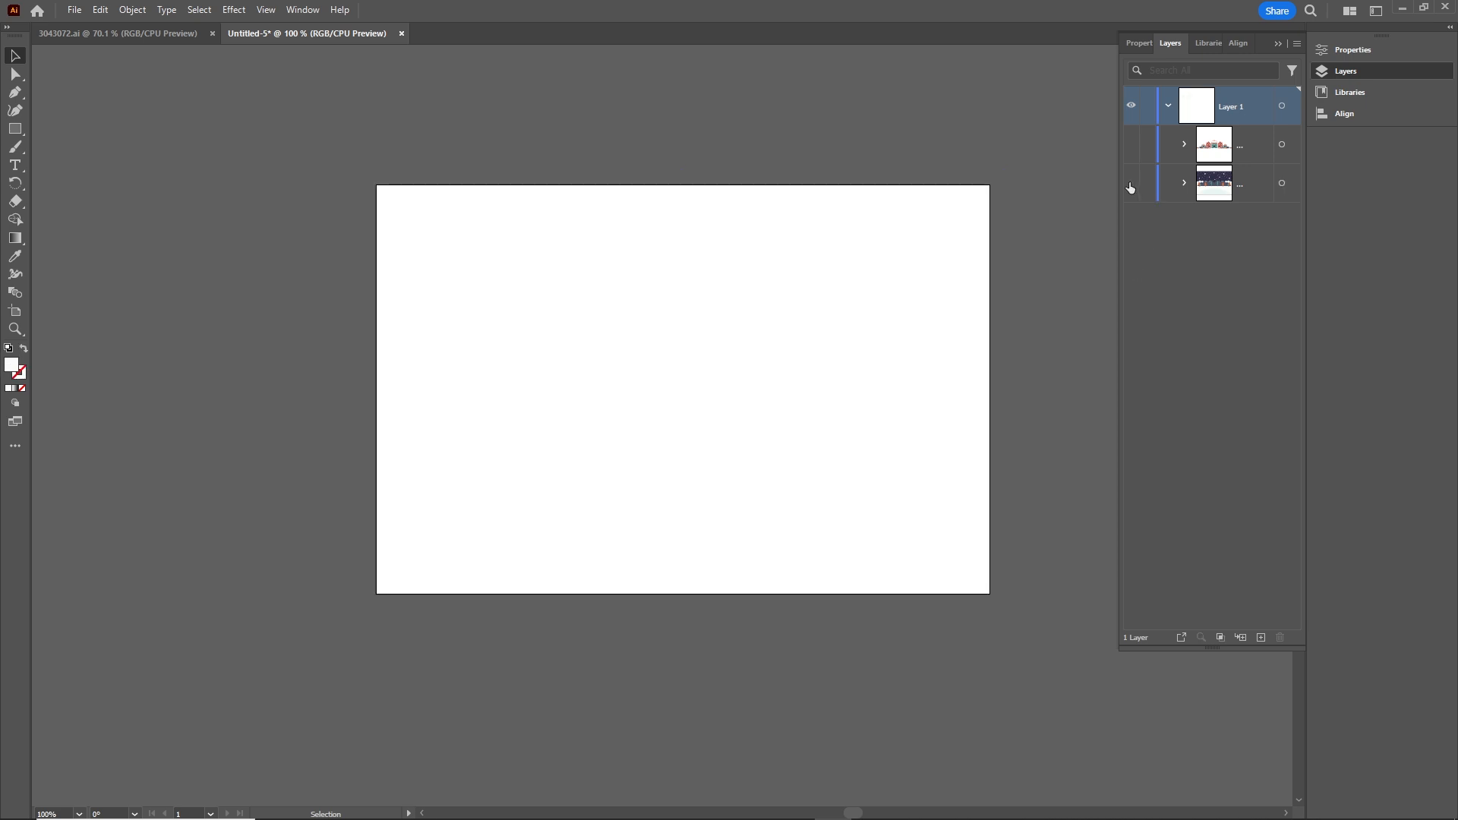
click(1132, 143)
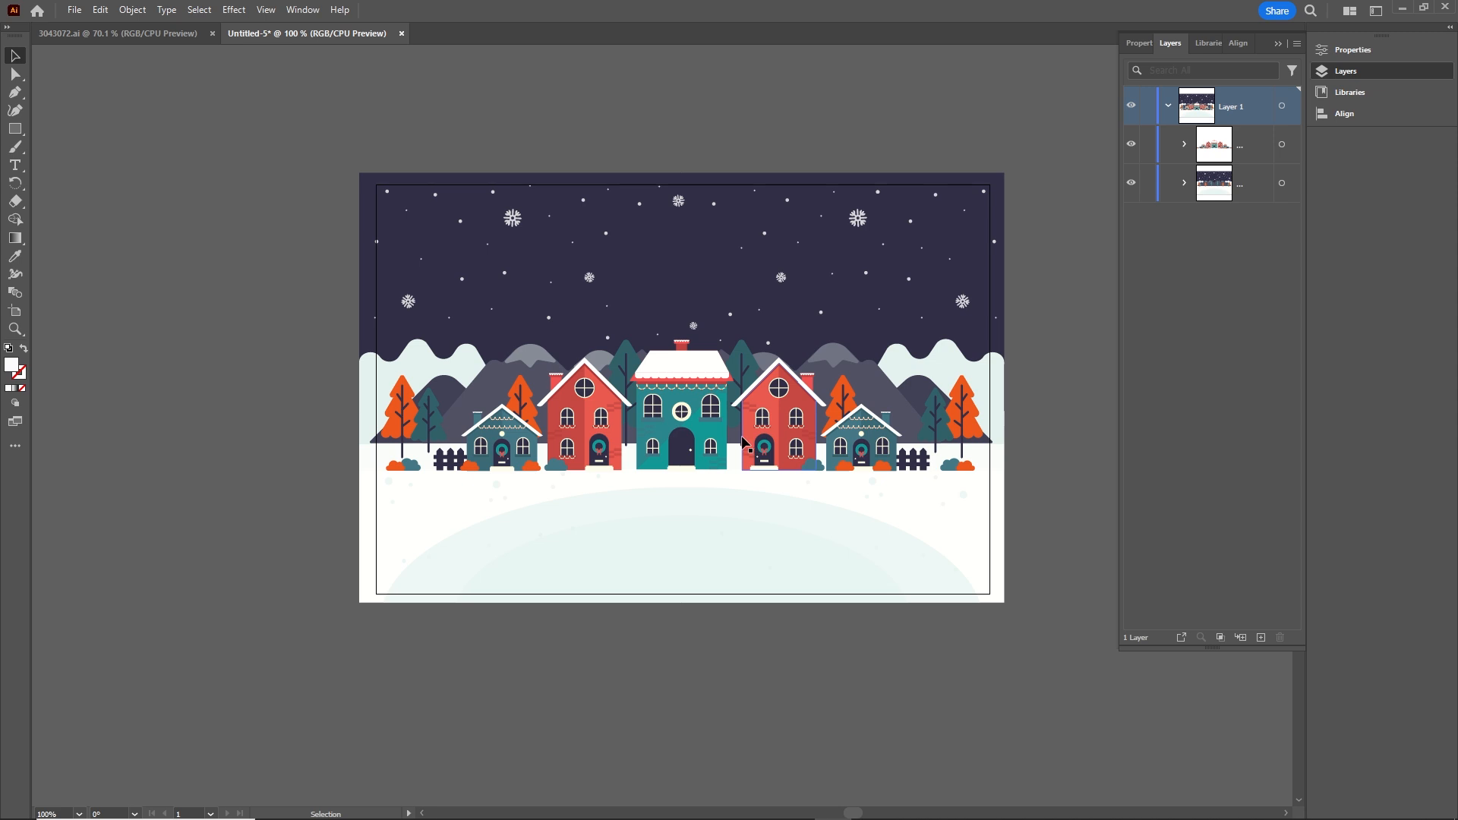
Toggle the two subgroups of the houses group to identify the bushes, and move the bushes subgroup out below the background group
click(652, 424)
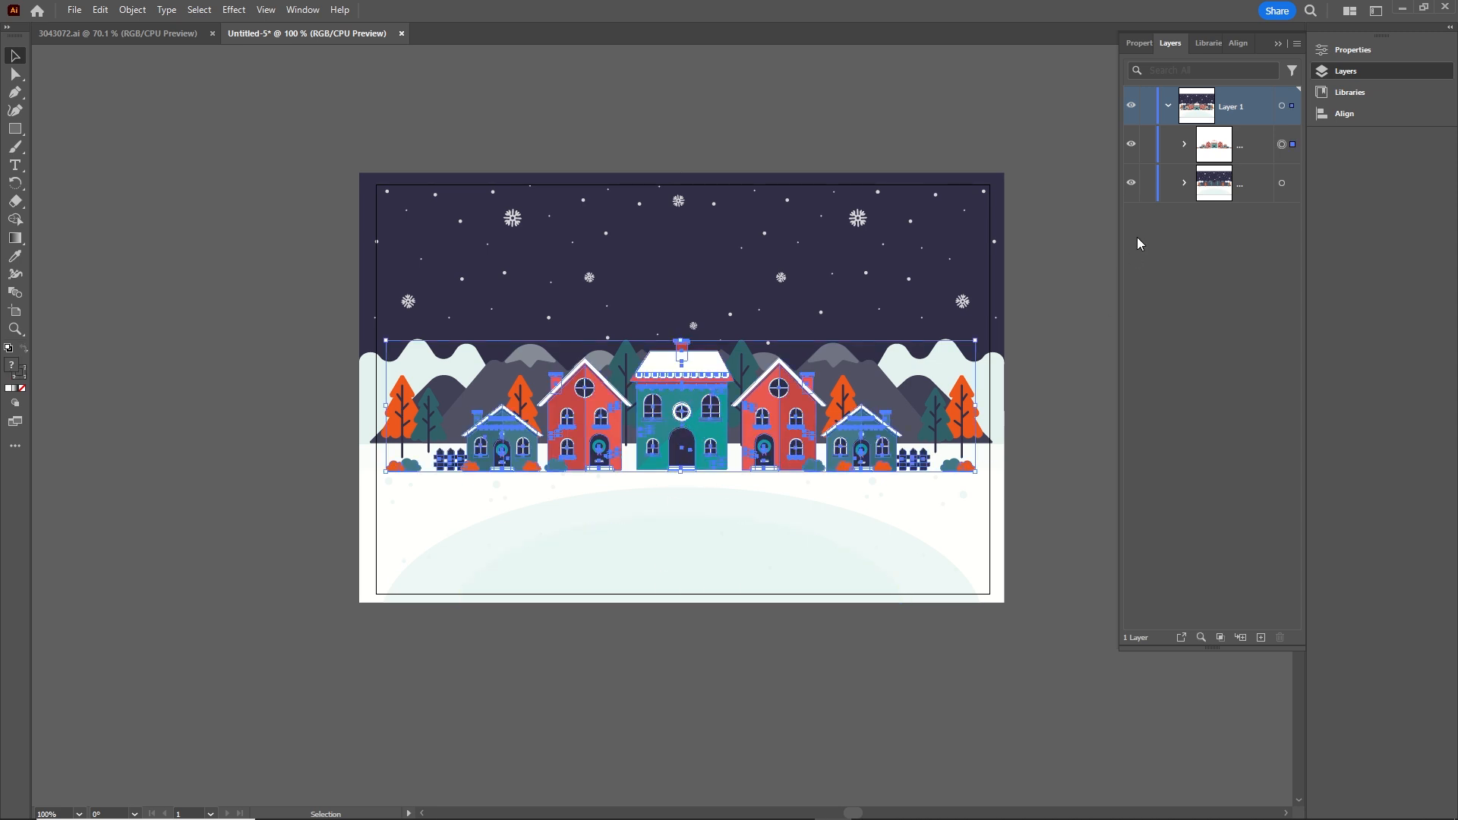
click(1185, 145)
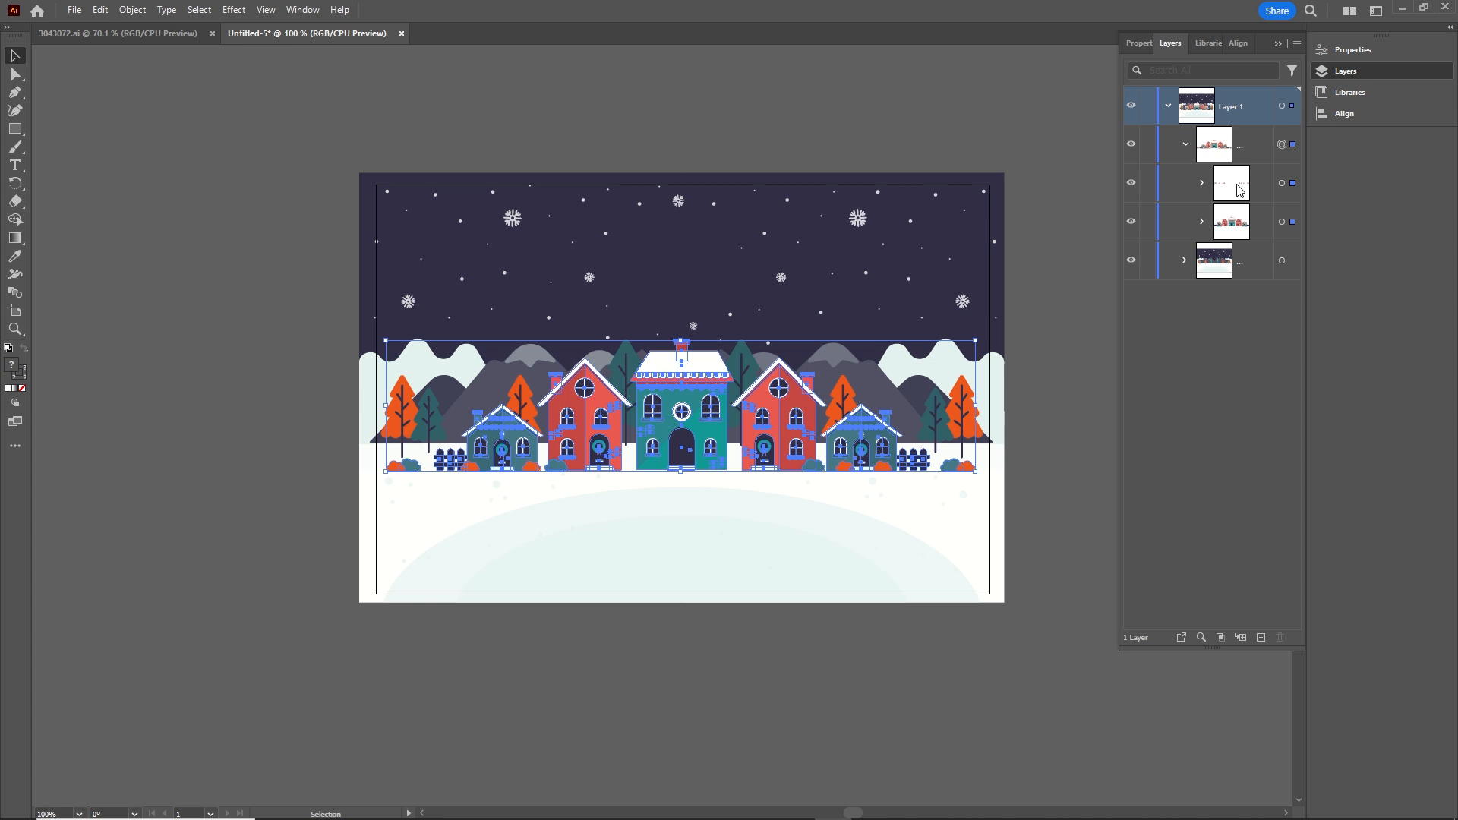
click(1238, 190)
click(1132, 186)
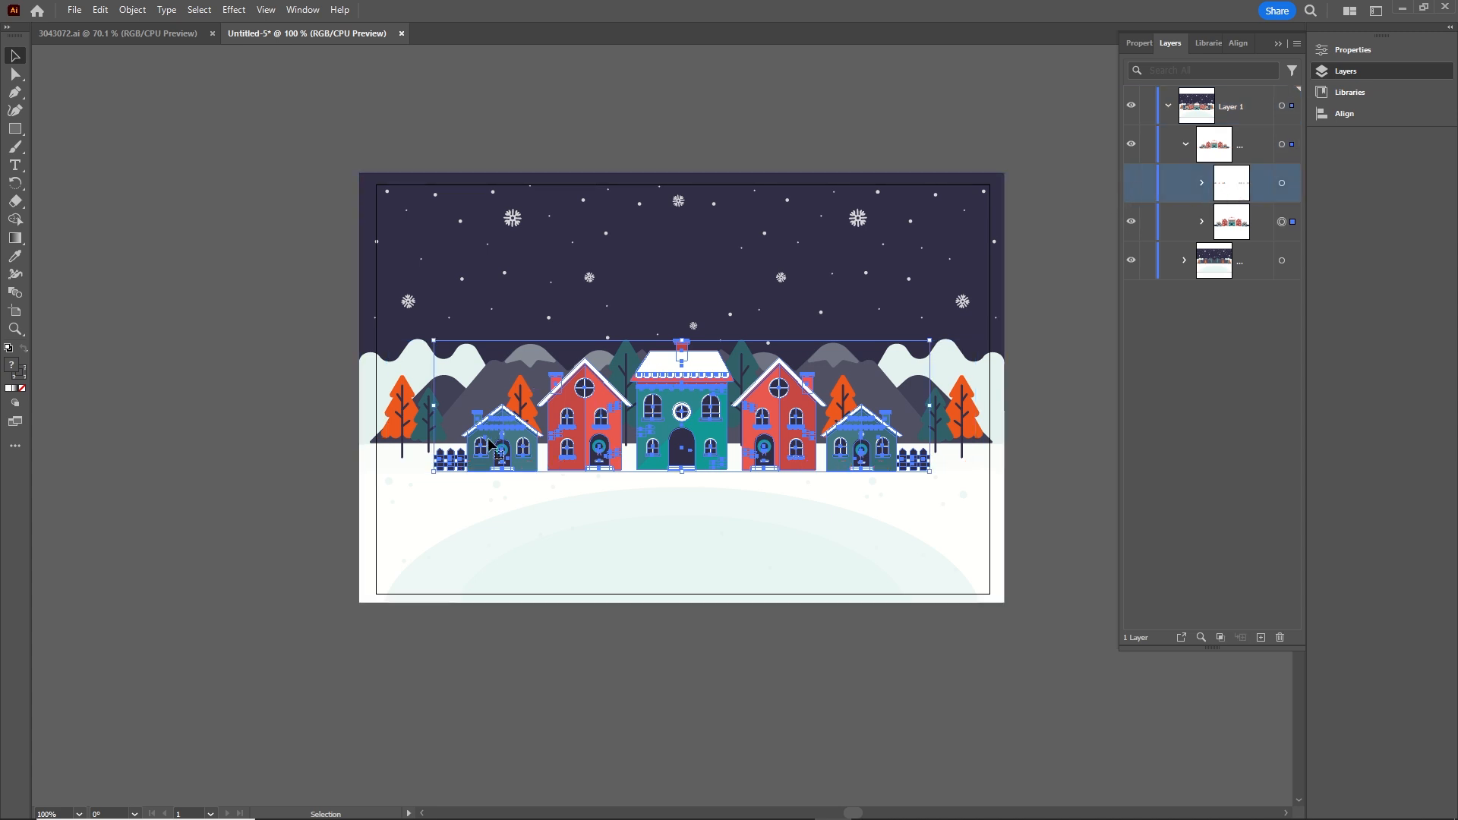
click(521, 472)
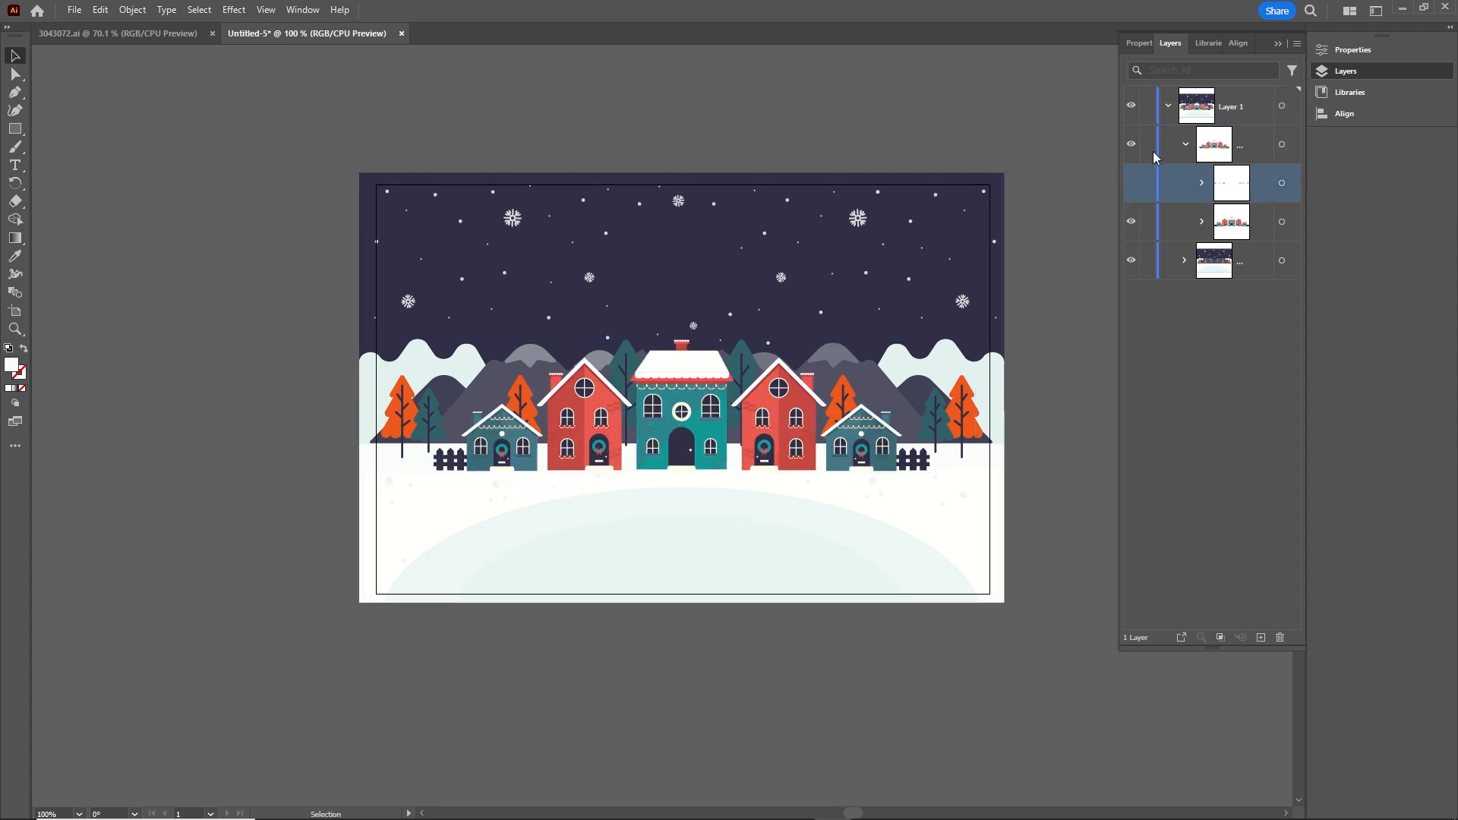
click(1132, 186)
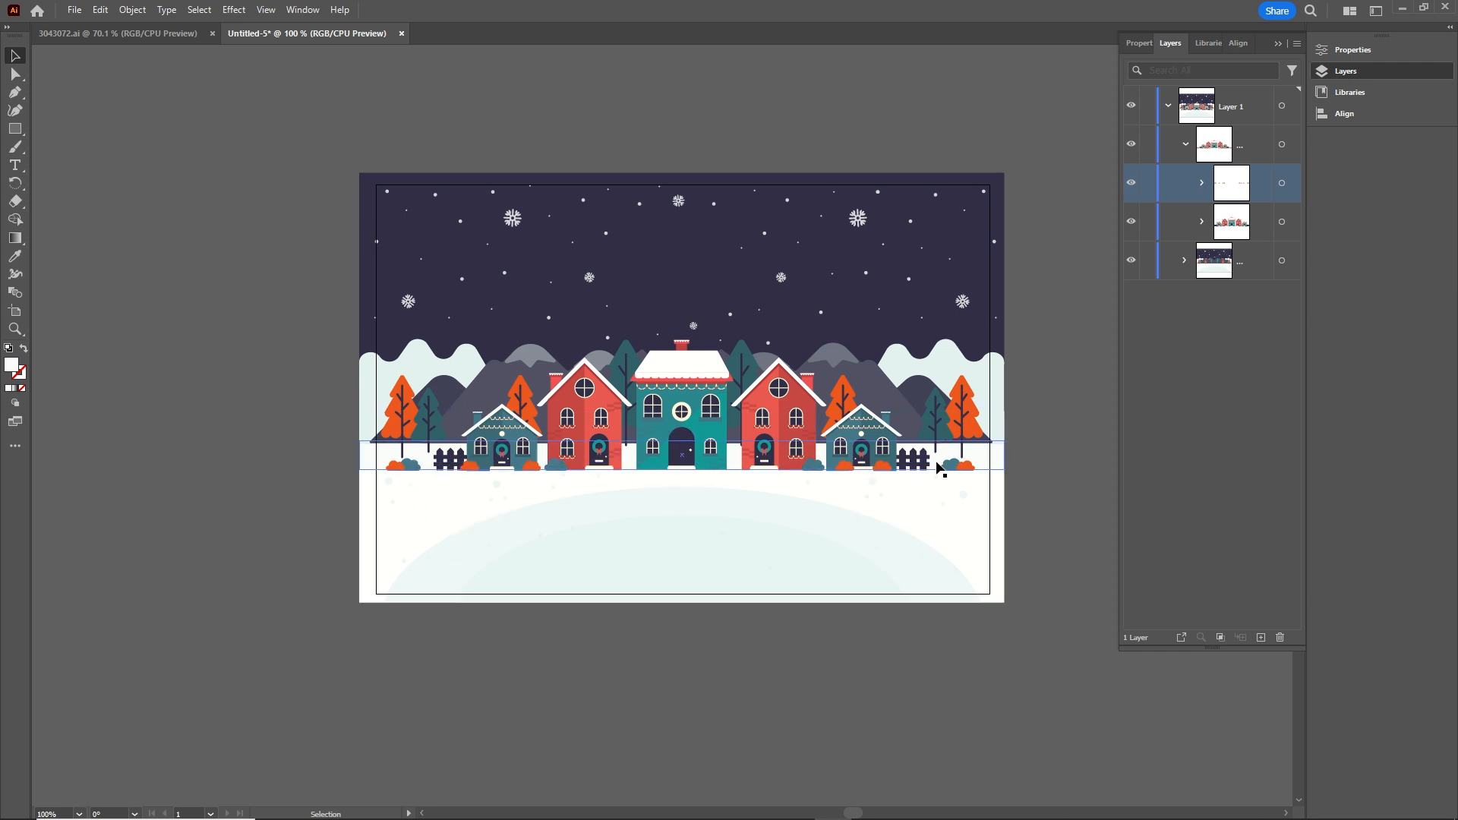
click(1132, 223)
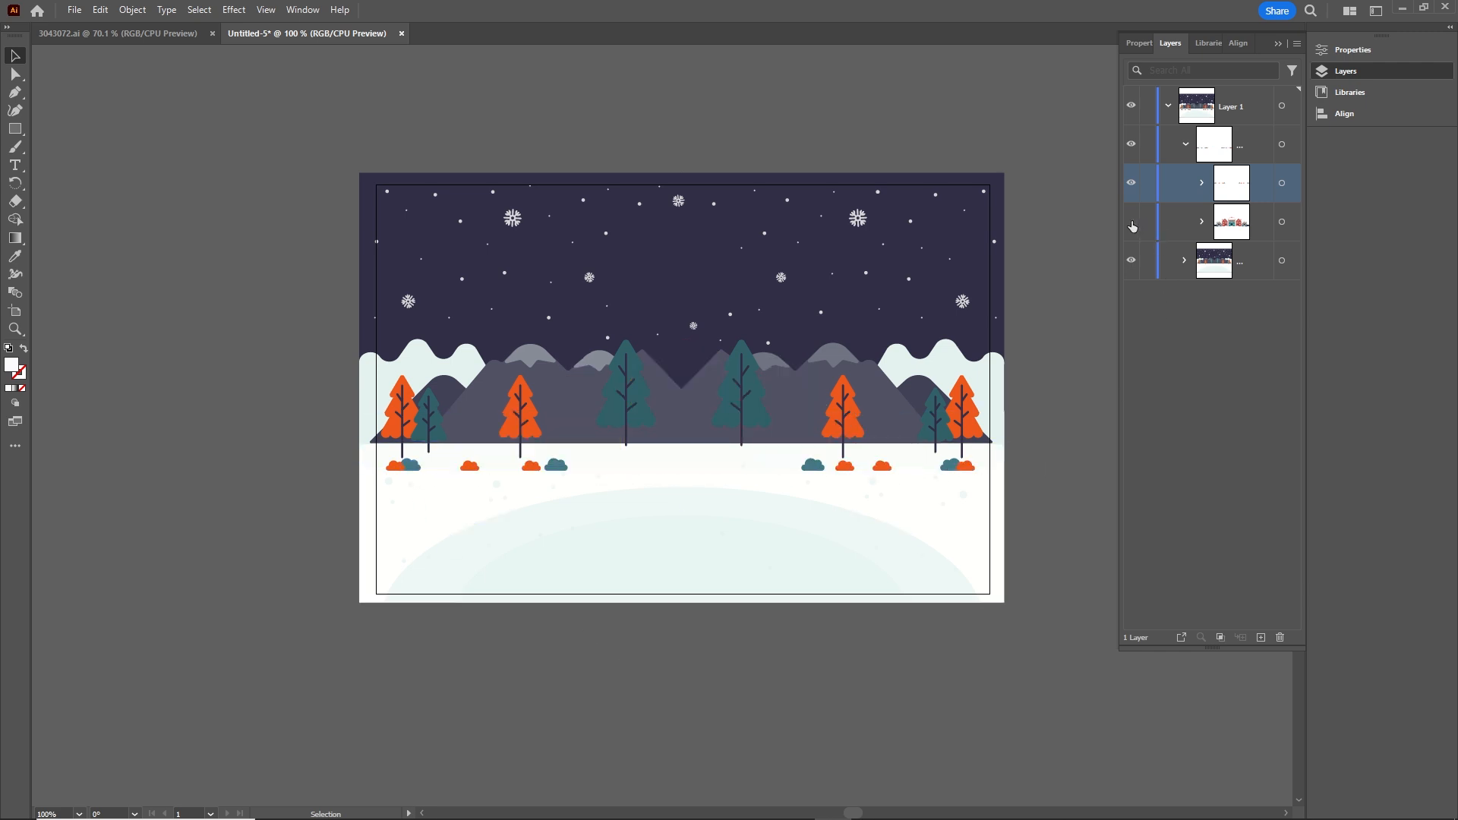
click(1132, 223)
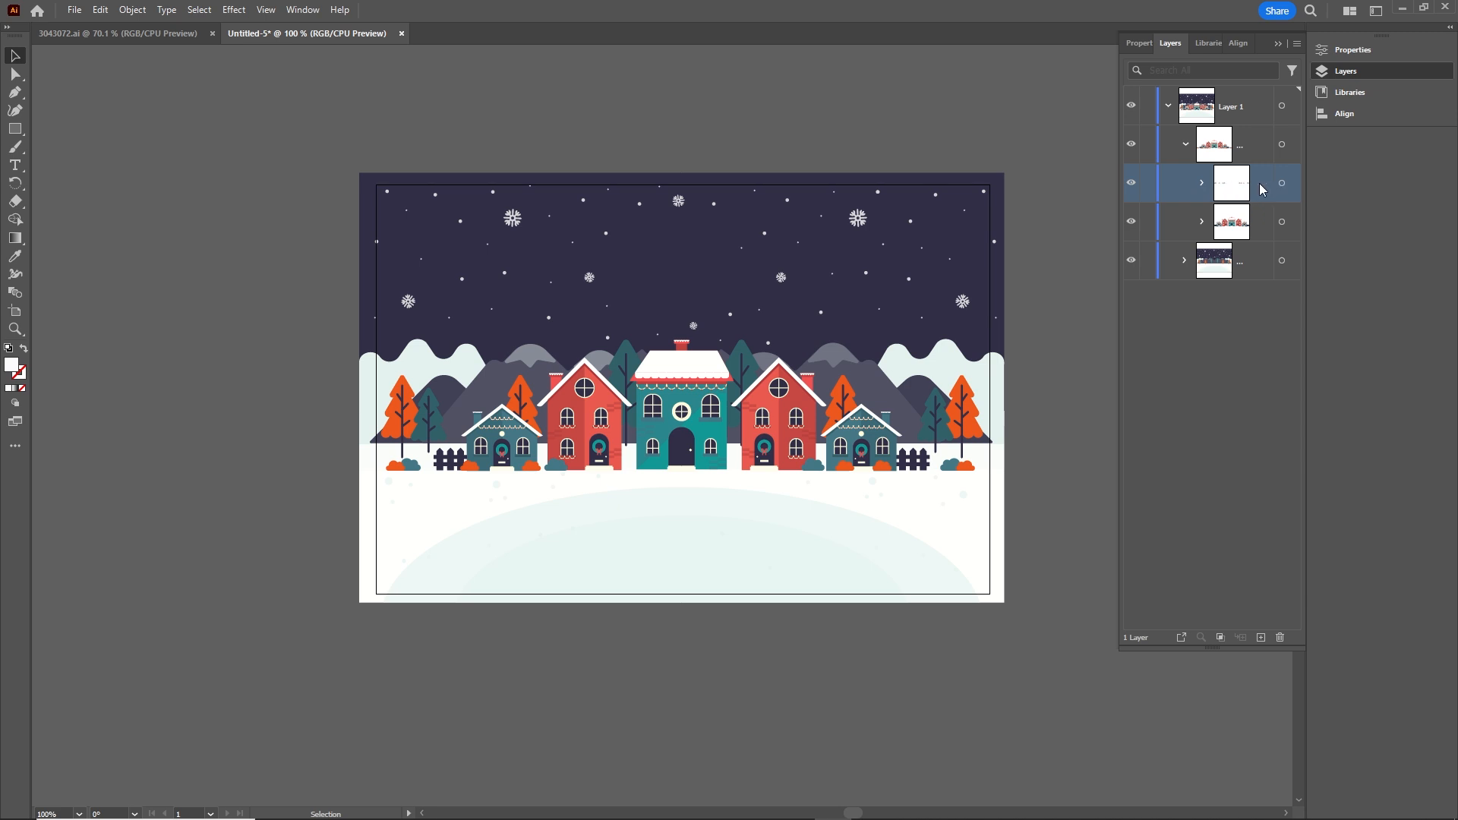
drag(1261, 190, 1223, 281)
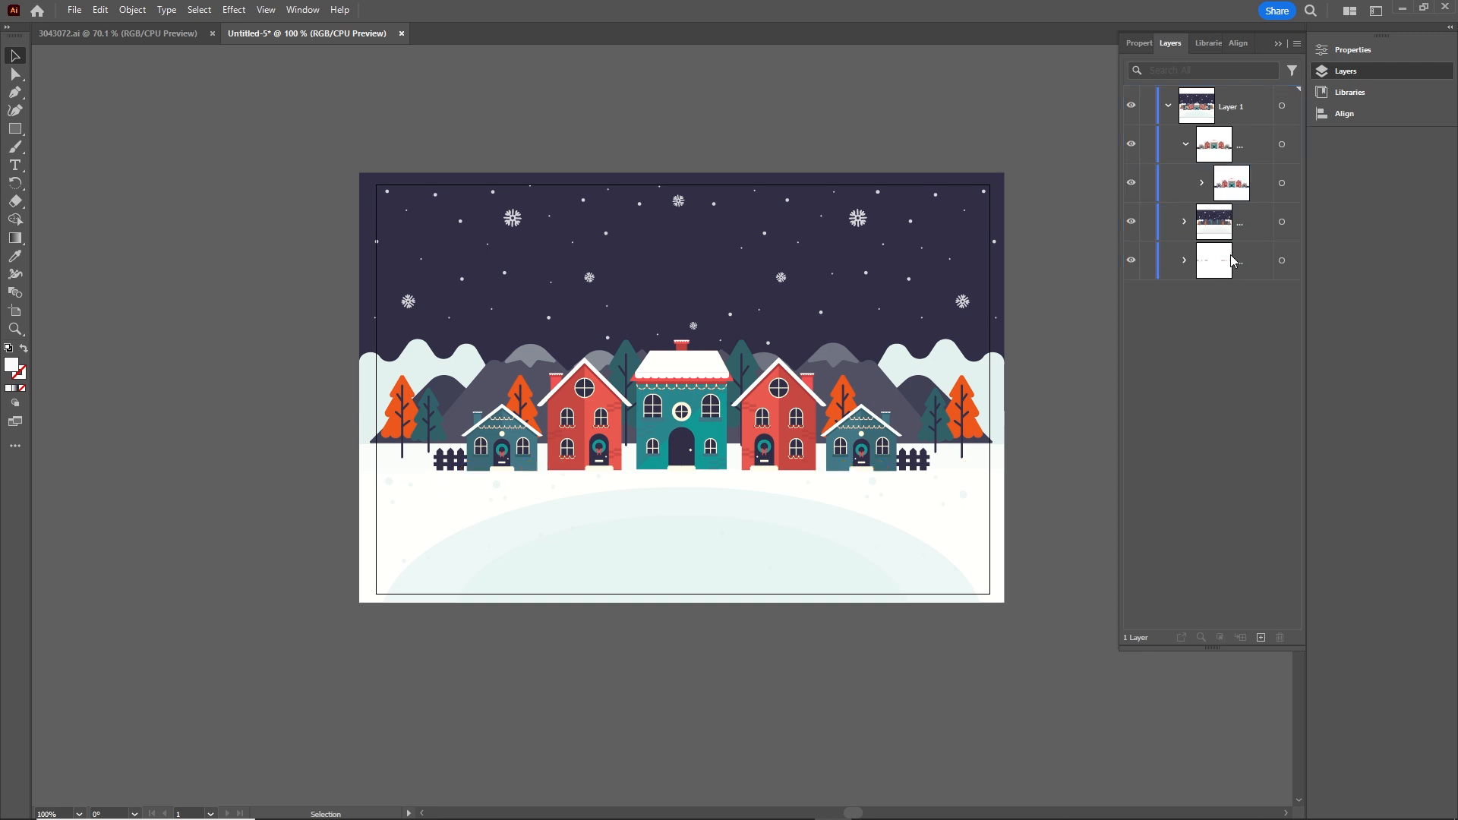
click(1187, 146)
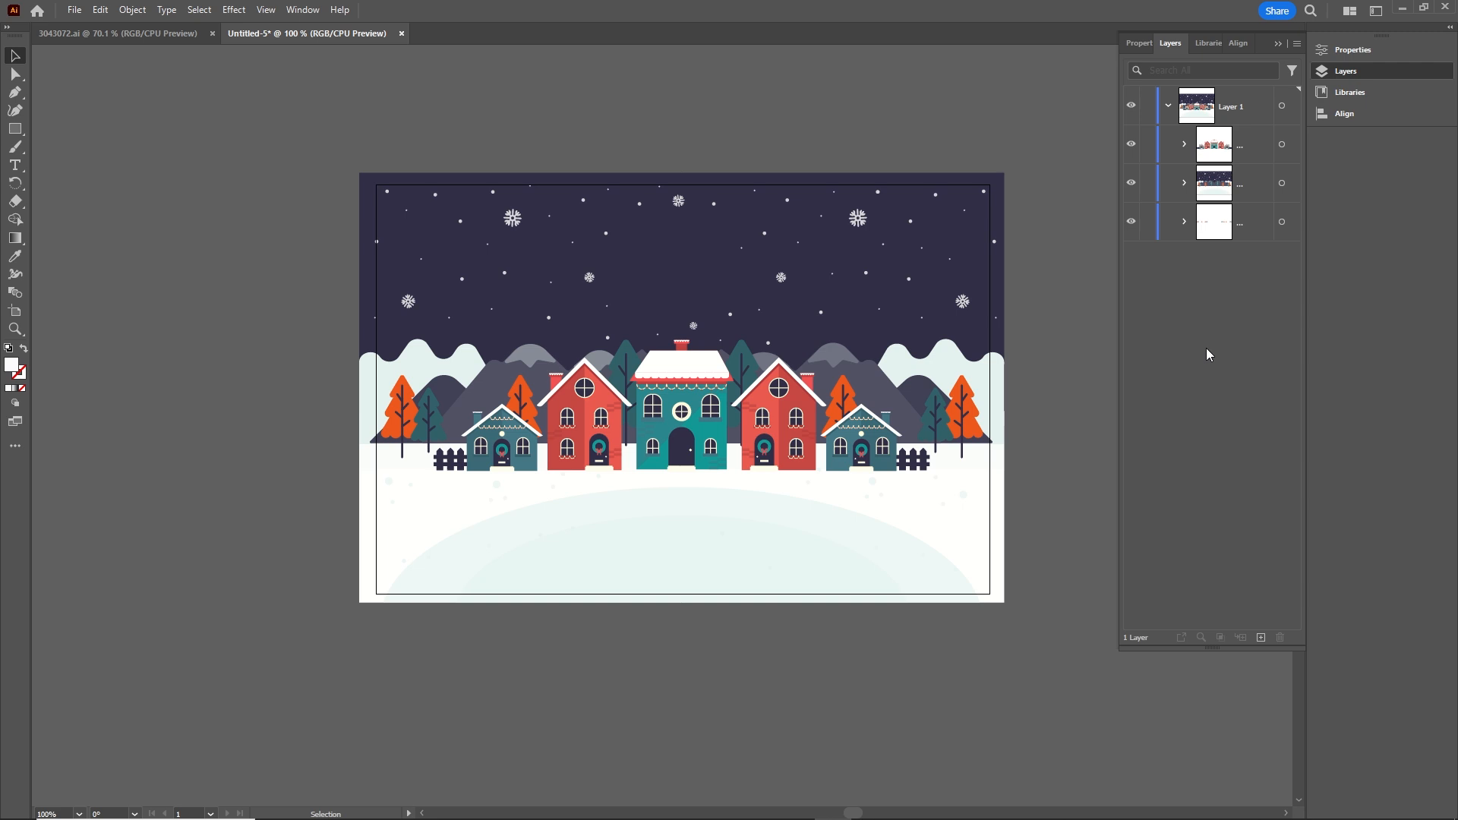
Ungroup the row of houses twice into five separate house groups, and select individual houses to check the split
click(671, 408)
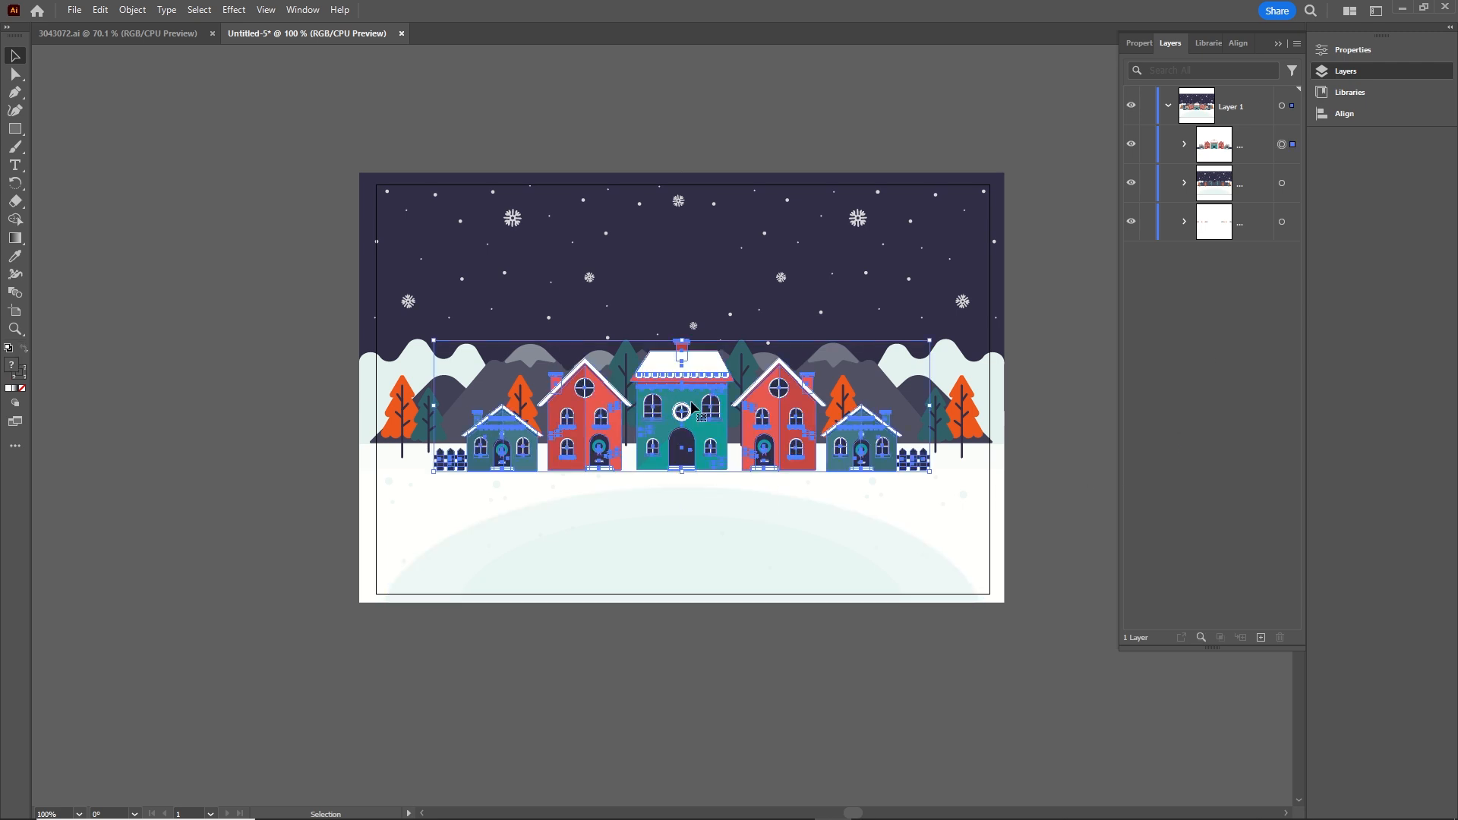
right_click(669, 410)
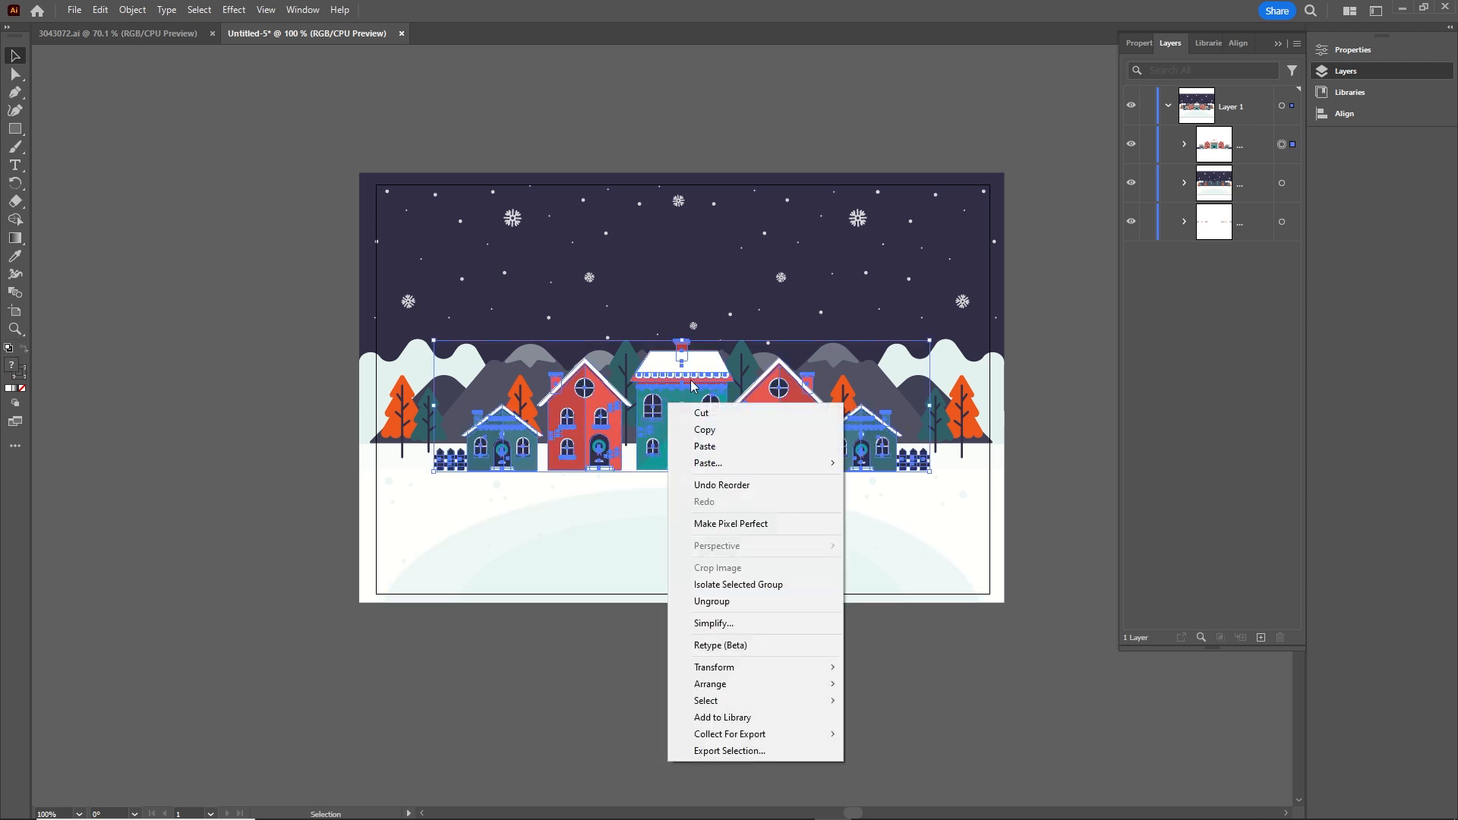
click(728, 606)
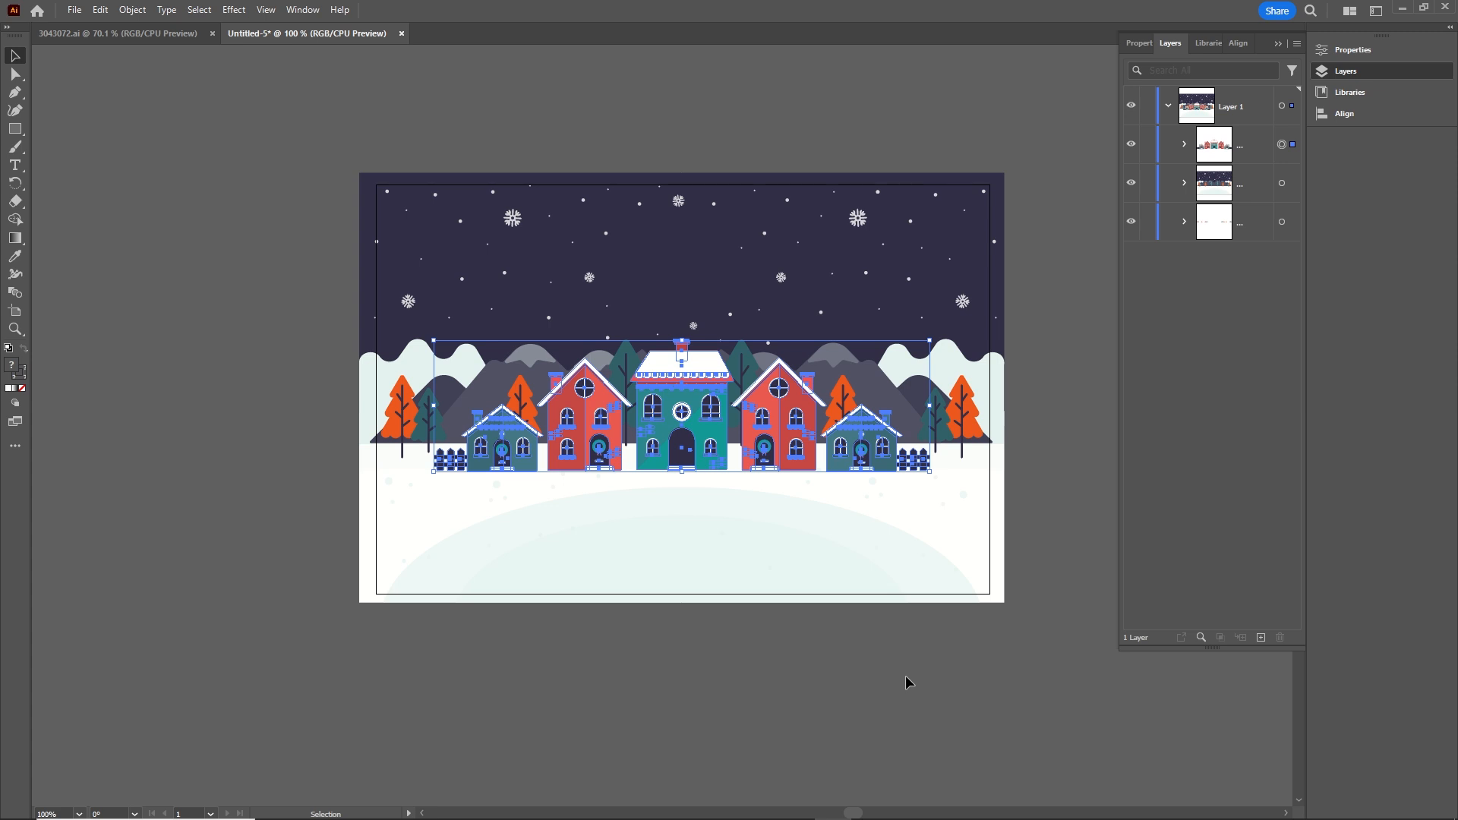
click(893, 632)
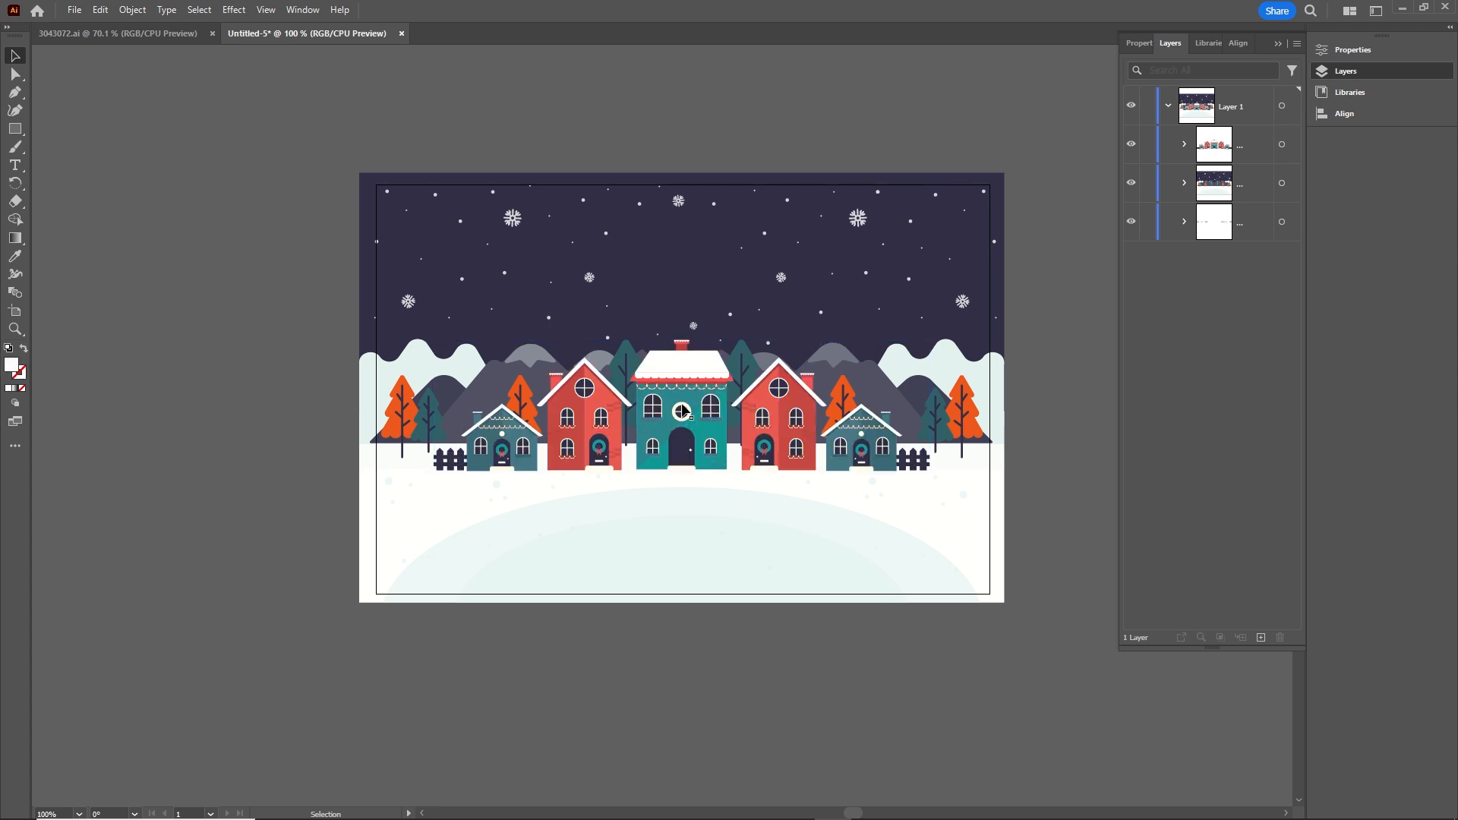
click(638, 419)
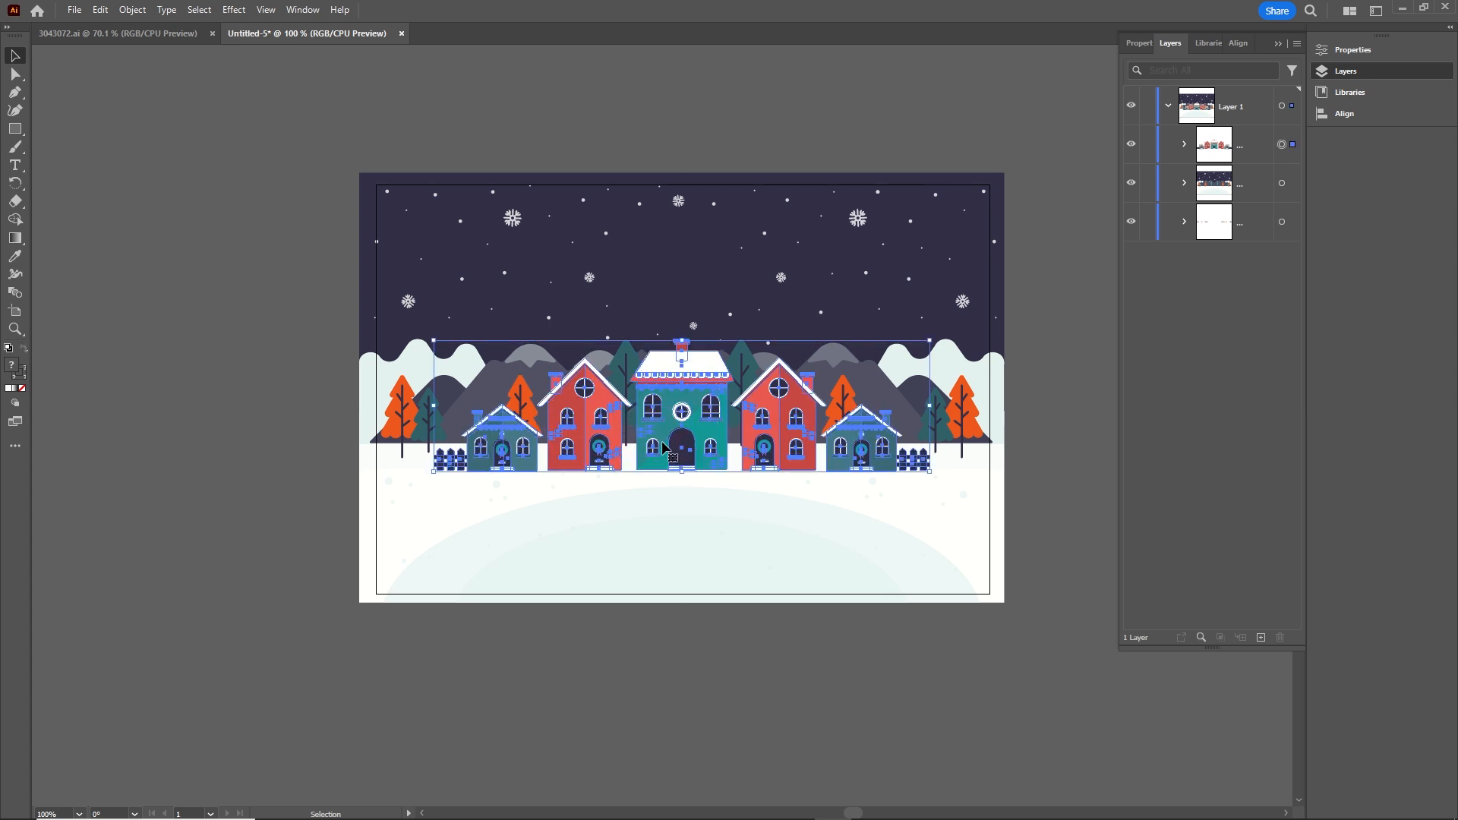
right_click(669, 413)
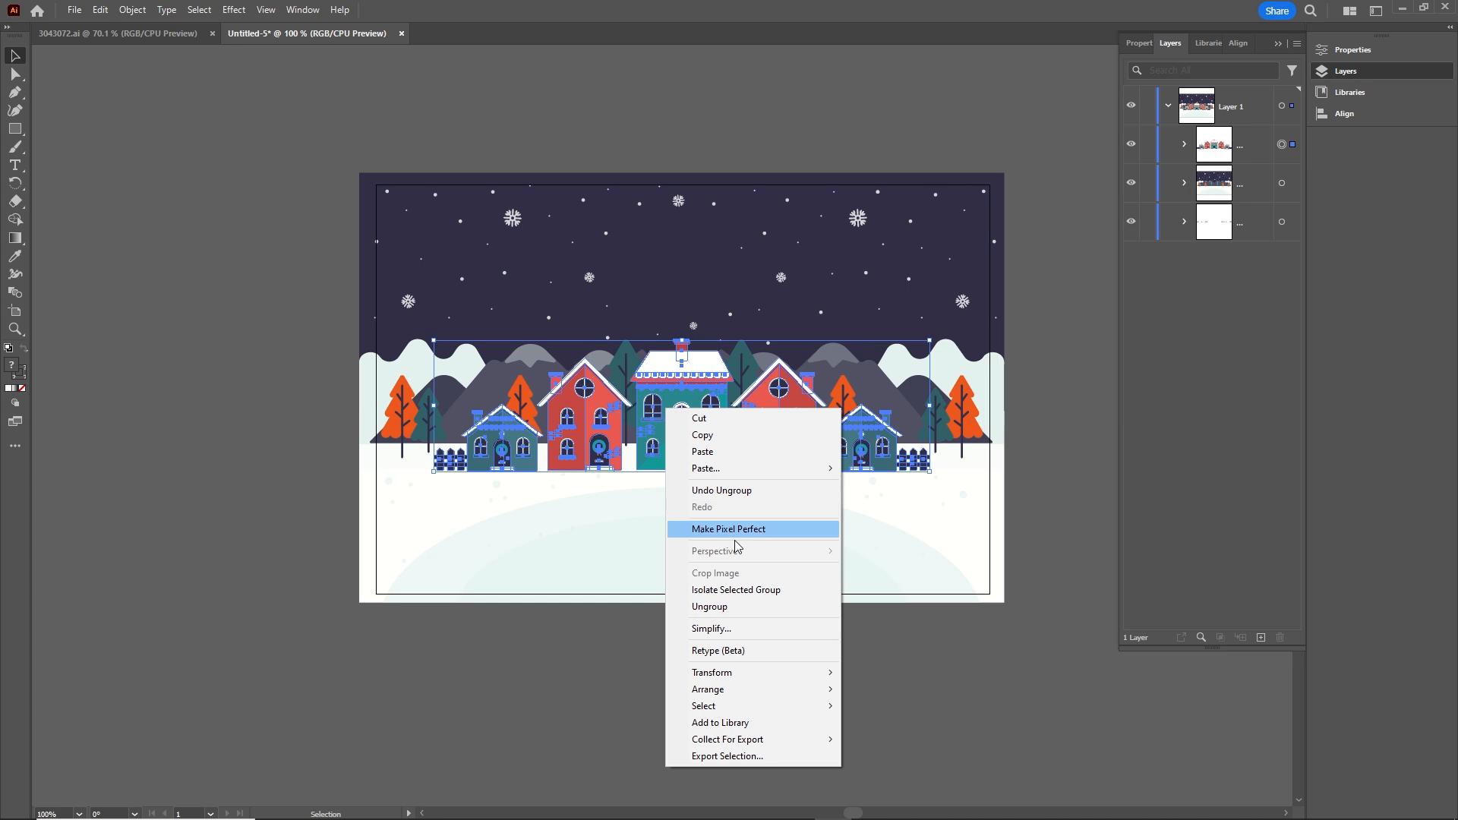
click(710, 607)
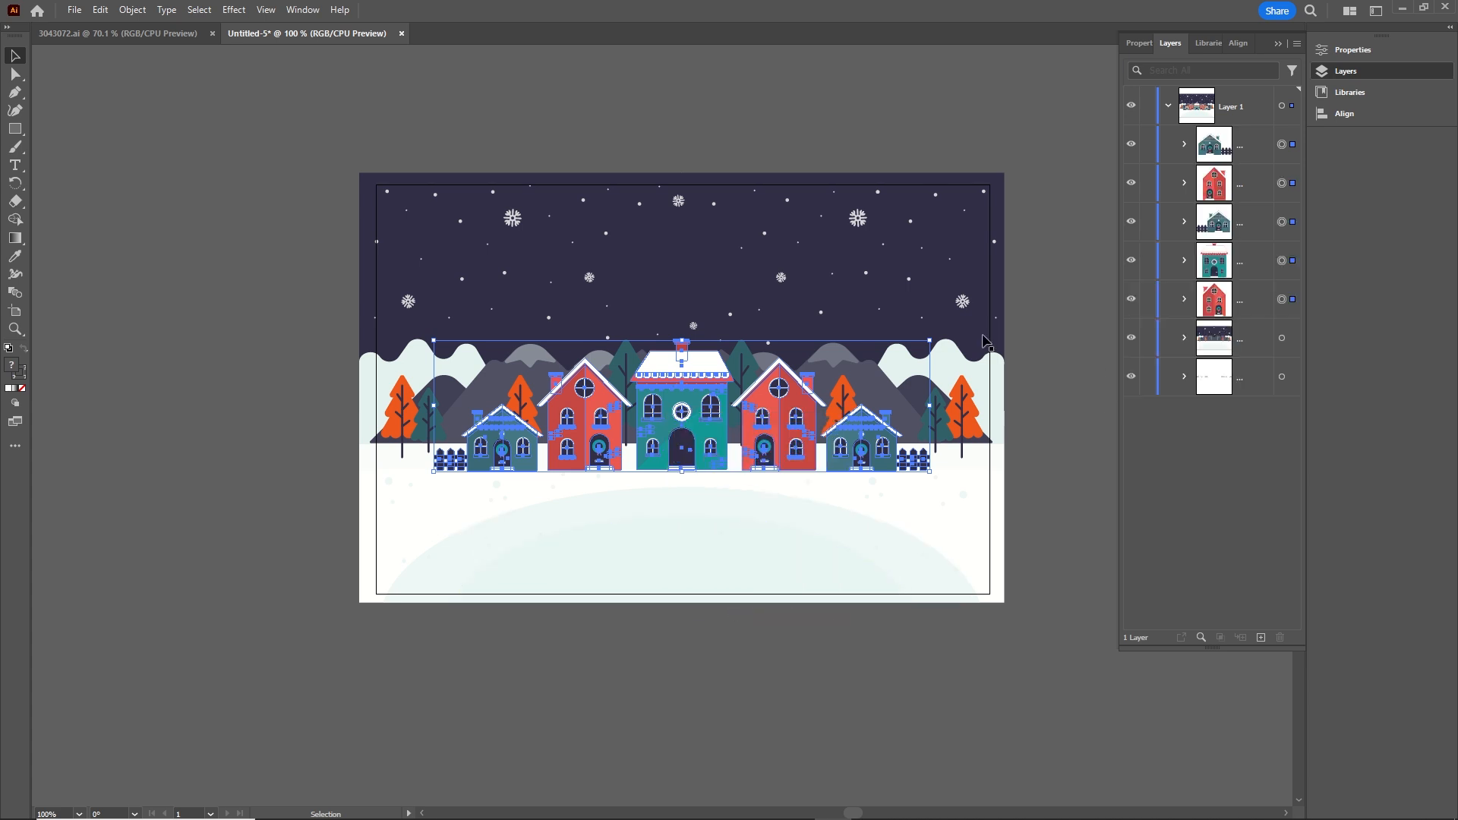
key(ctrl+shift+a)
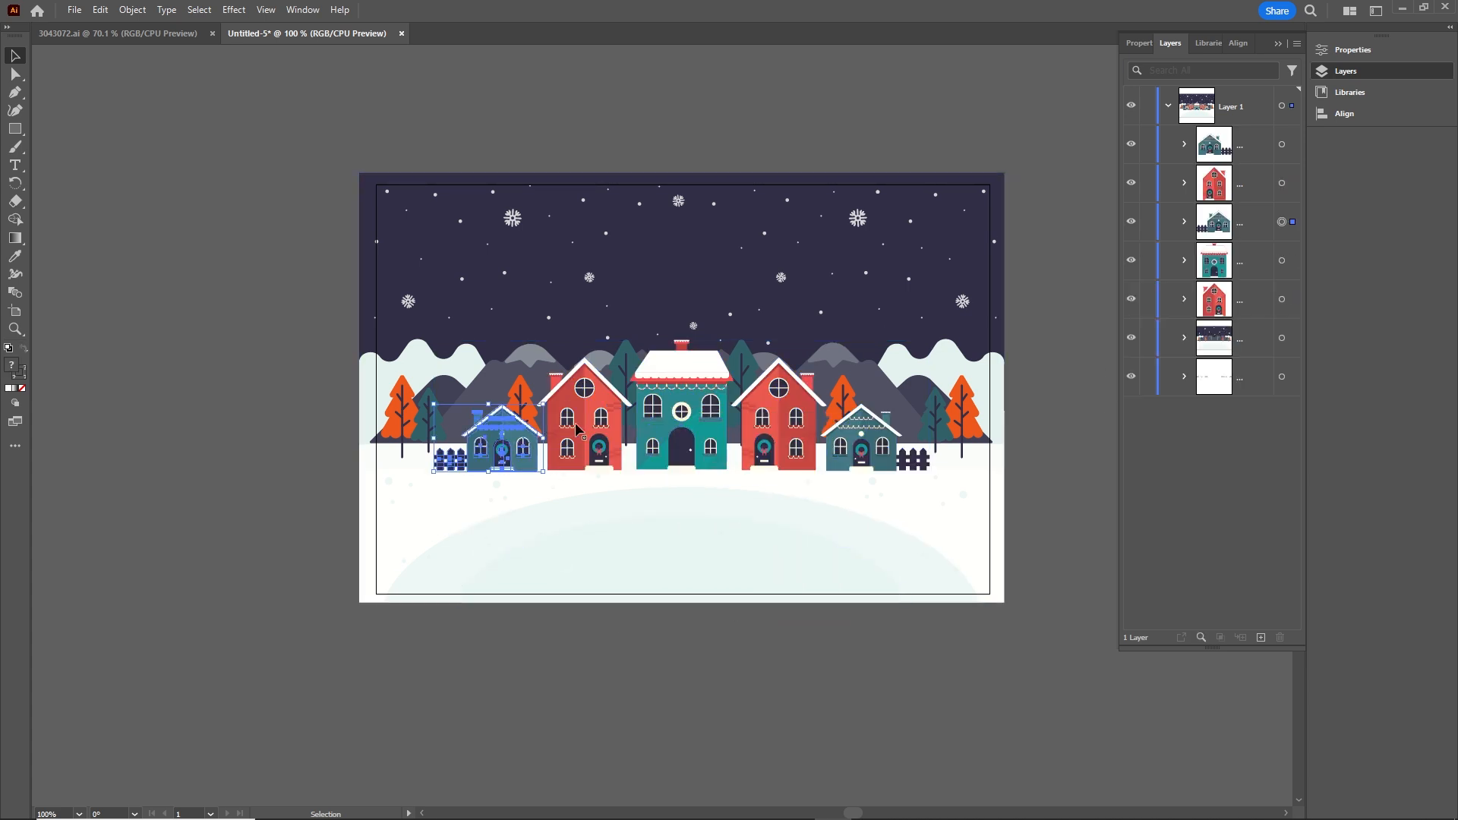
click(596, 426)
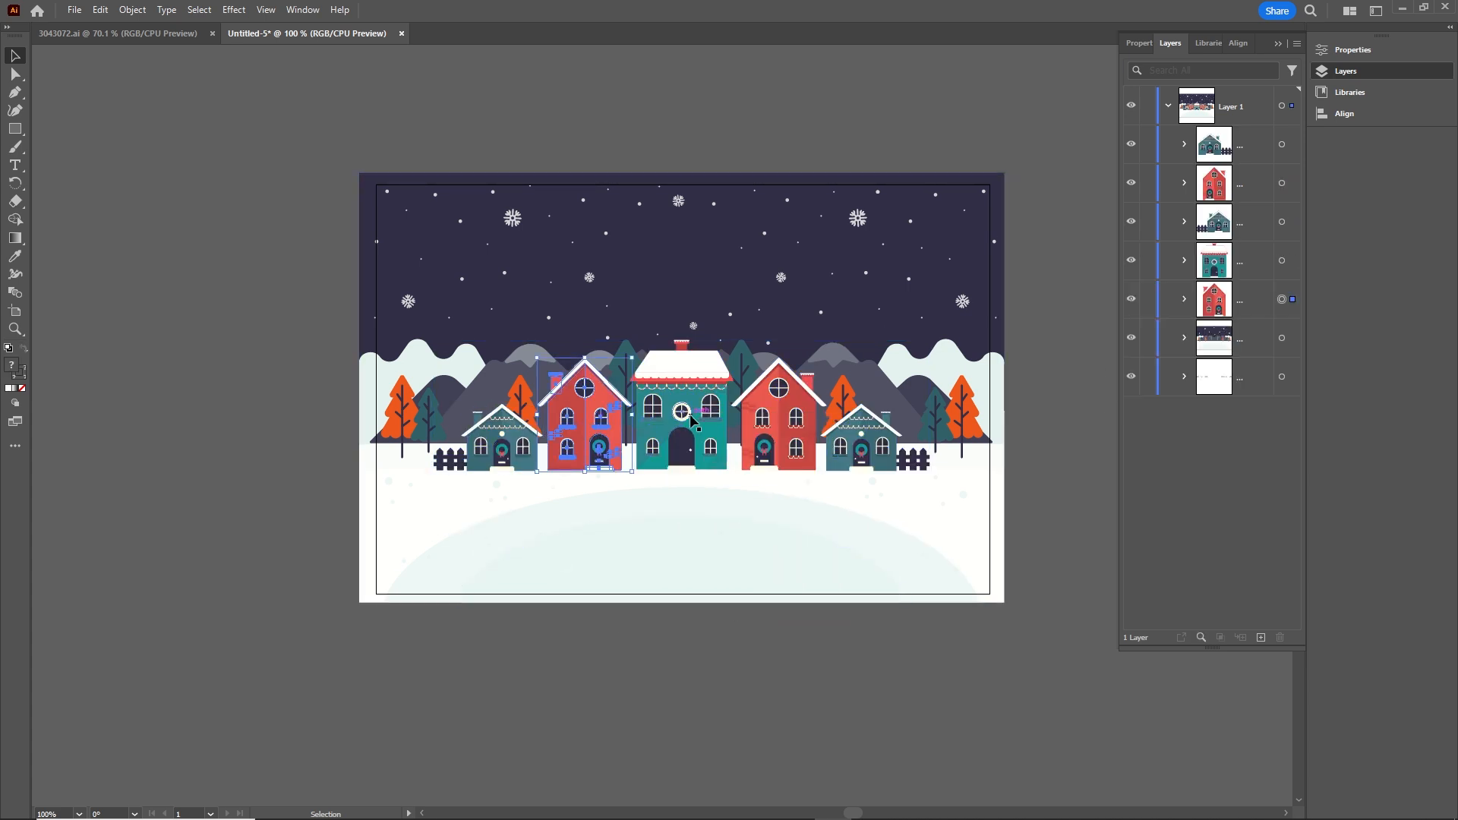
click(866, 445)
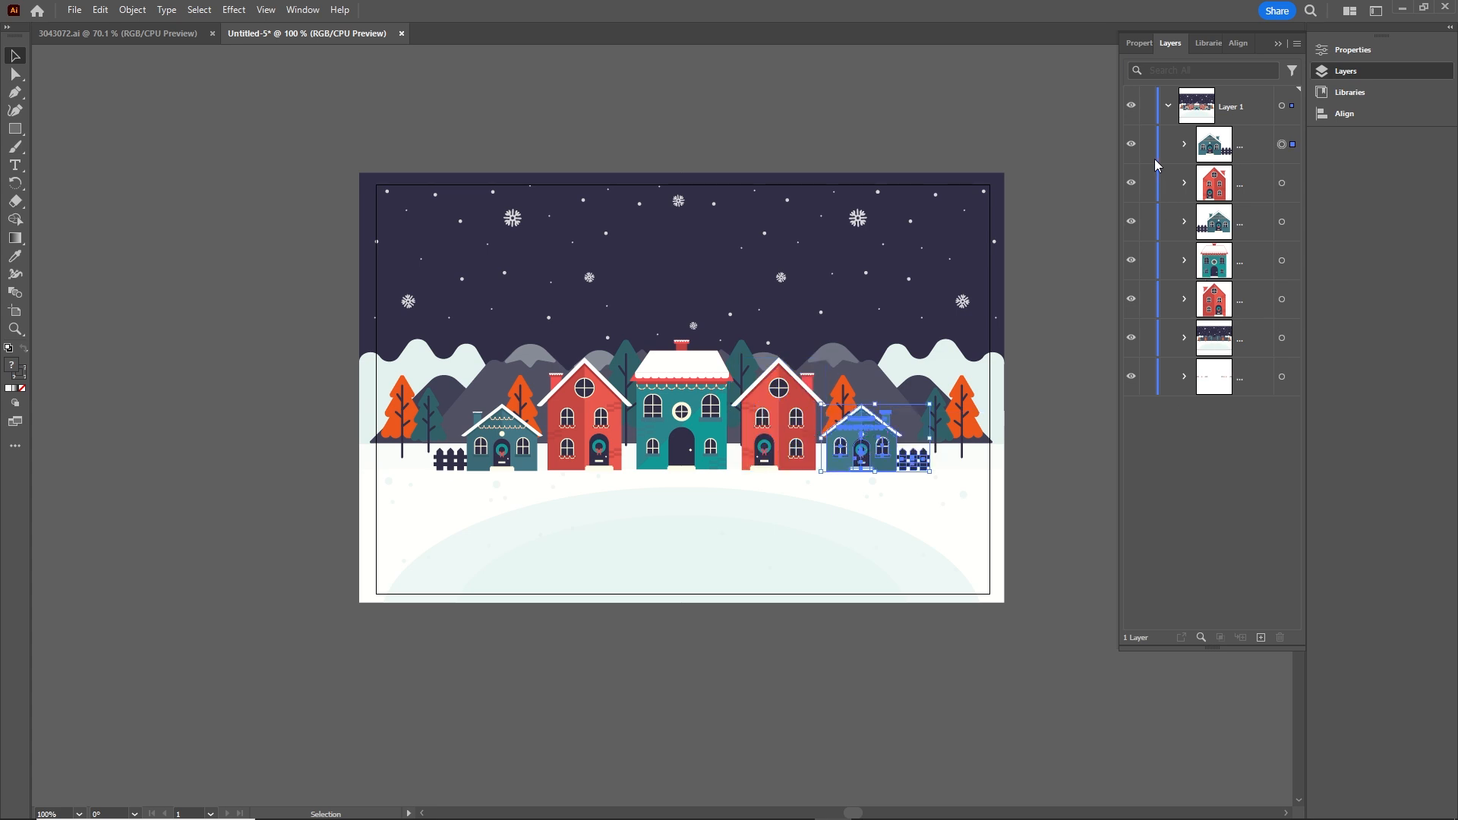
Hide the five individual house groups while keeping the background visible, and collapse and select Layer 1
click(1132, 145)
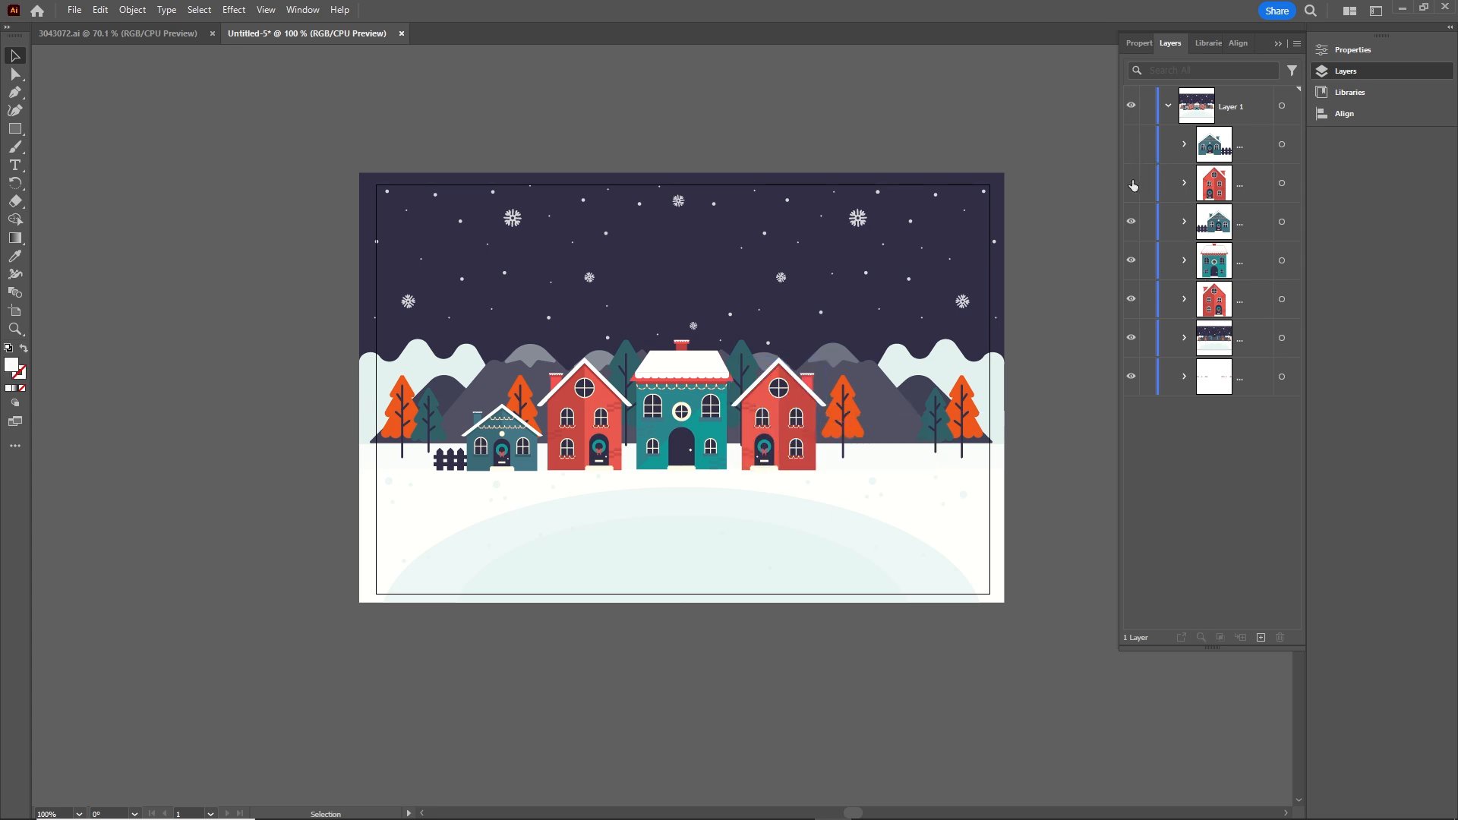
click(1132, 184)
click(1131, 222)
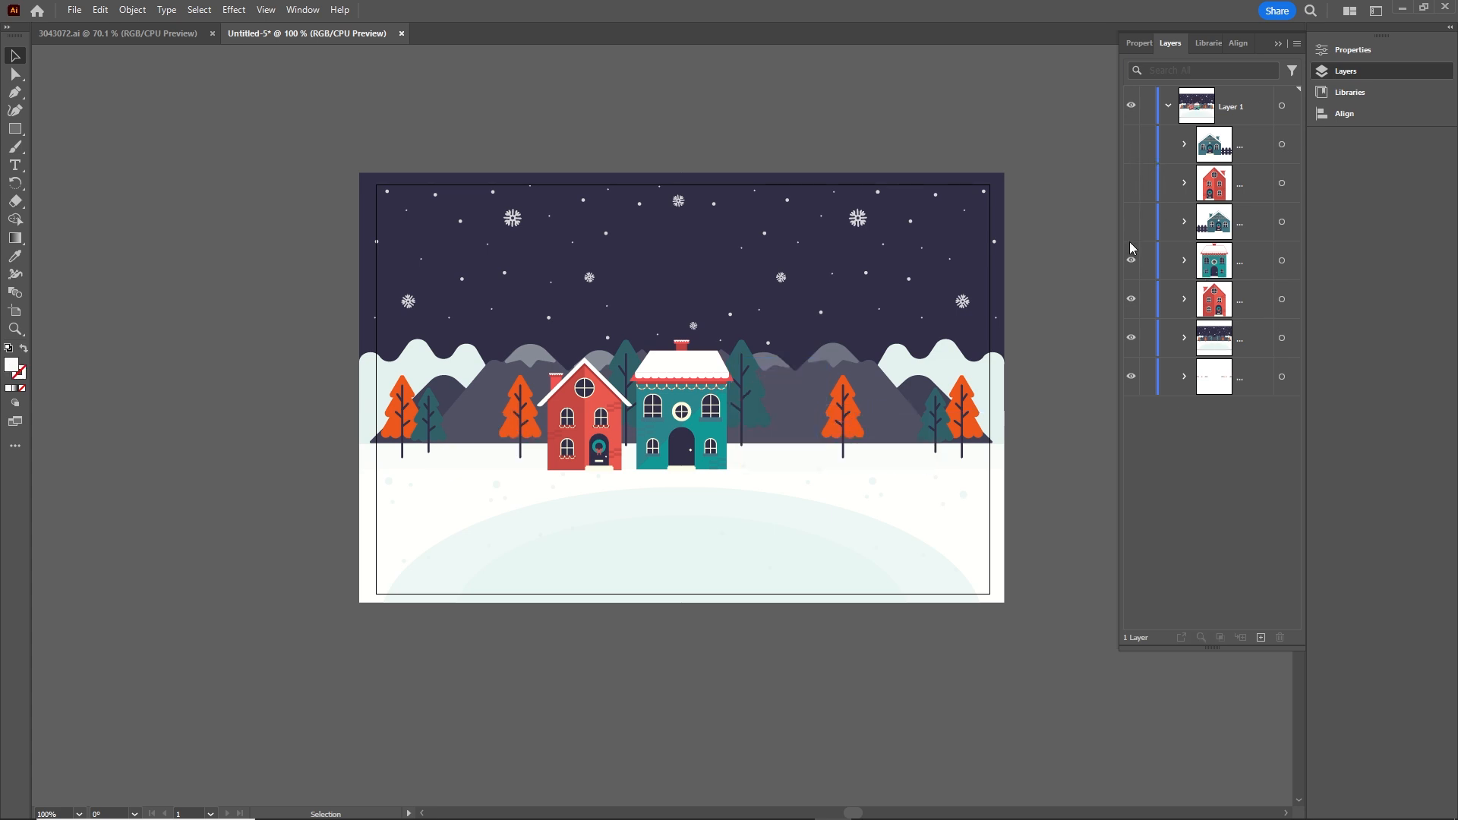
click(1132, 301)
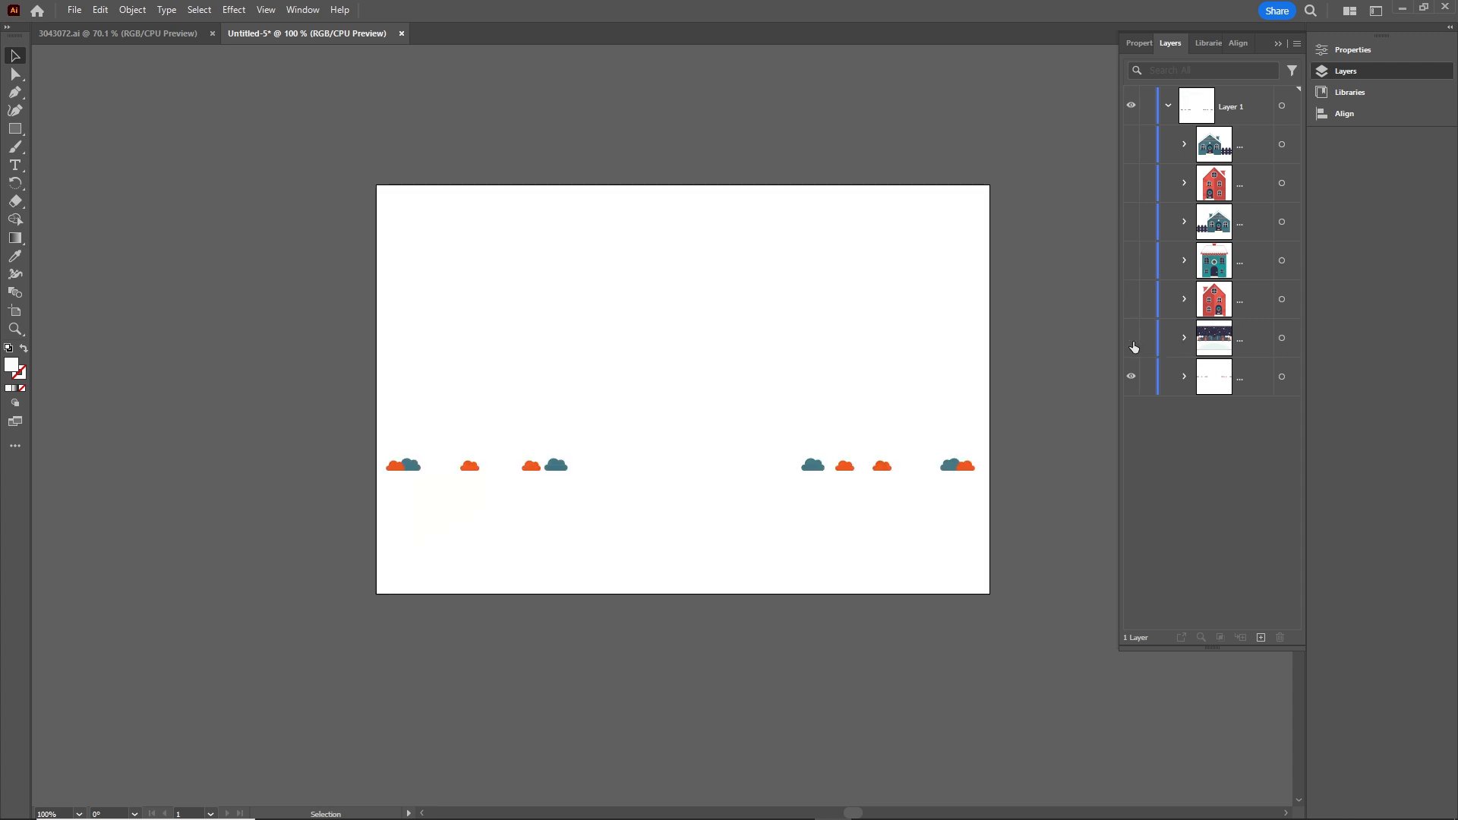
click(1133, 339)
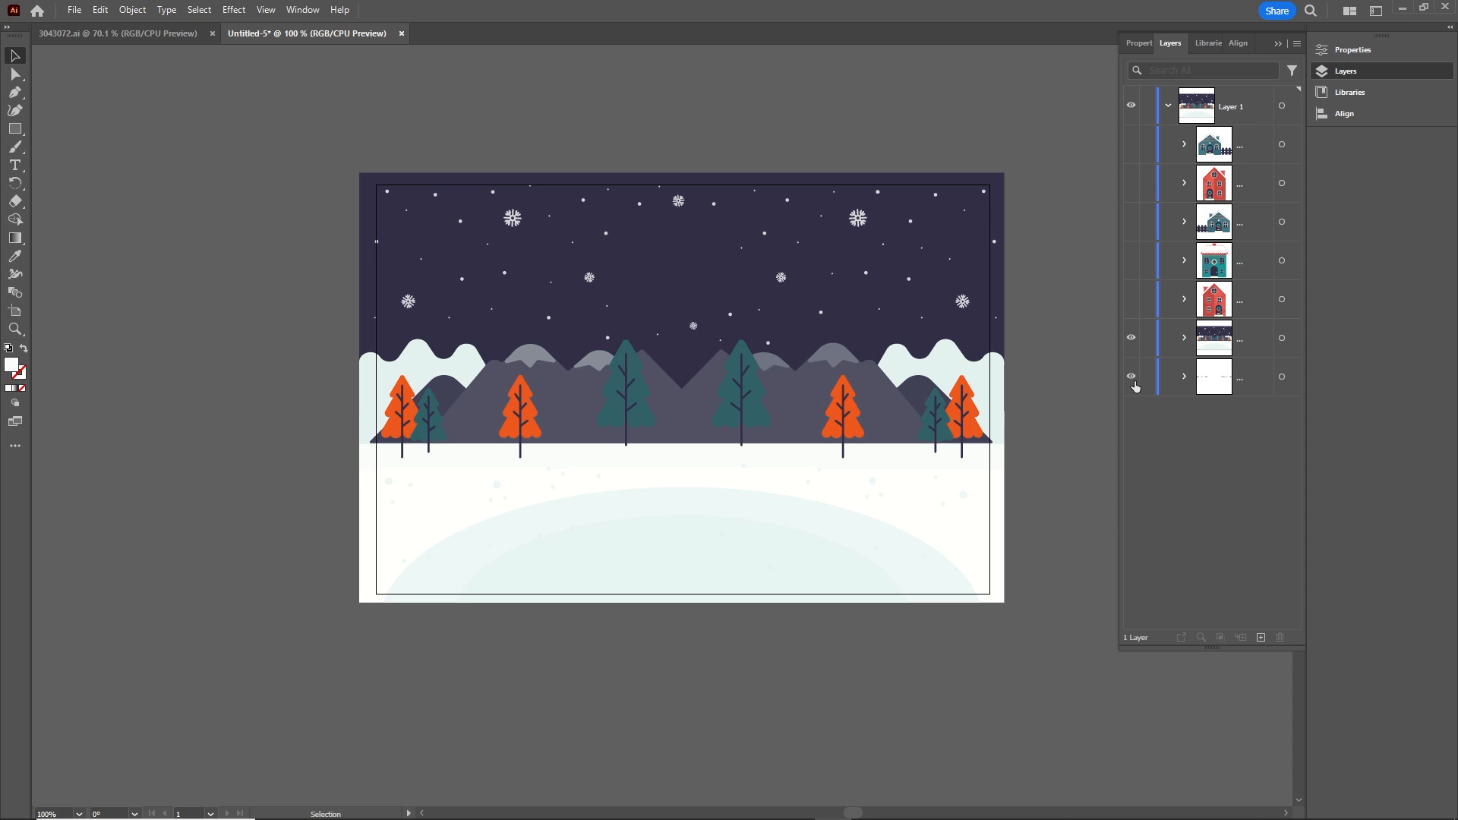
drag(1134, 145, 1132, 301)
click(1168, 108)
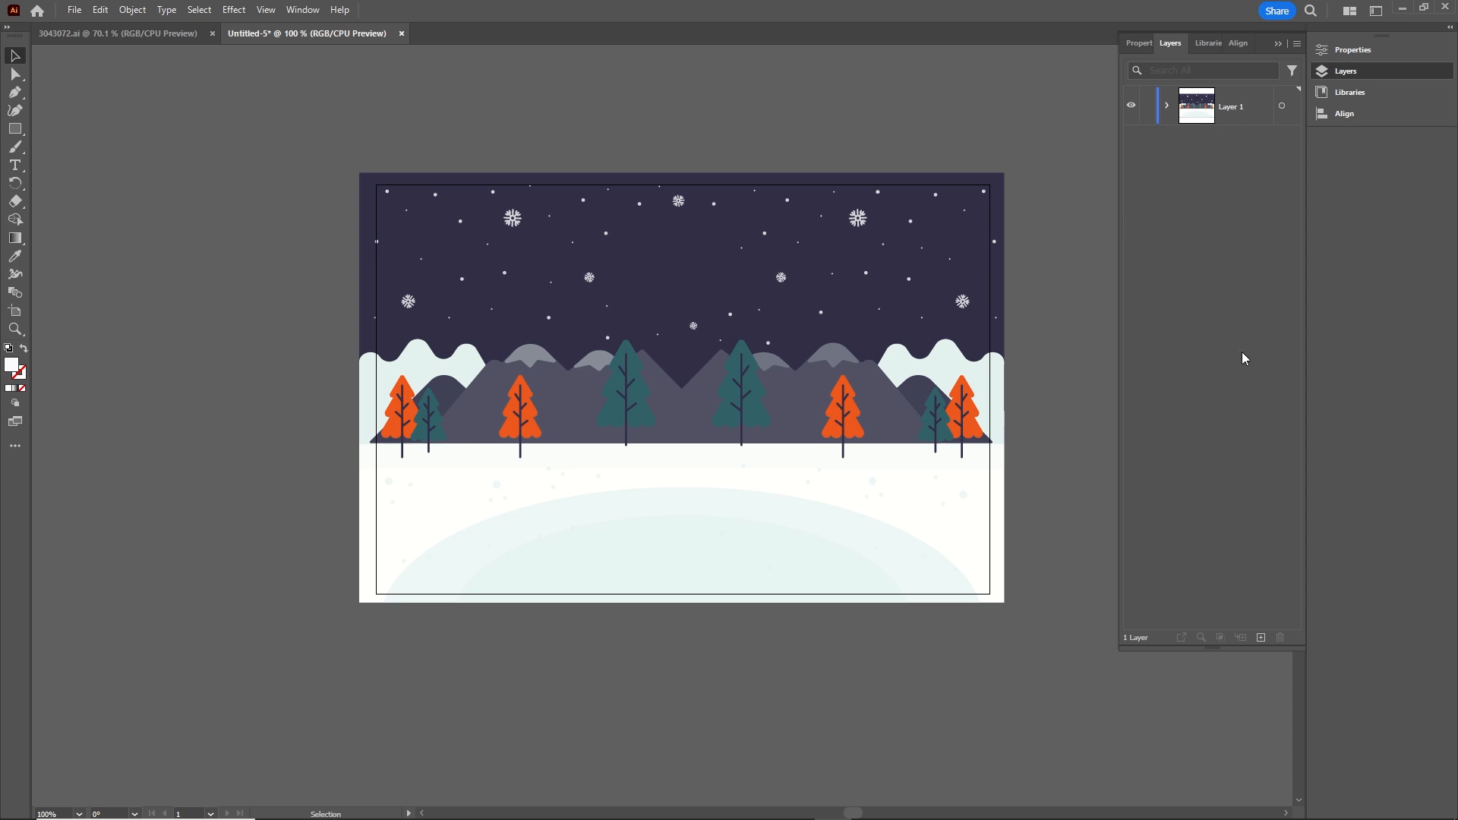
click(1229, 119)
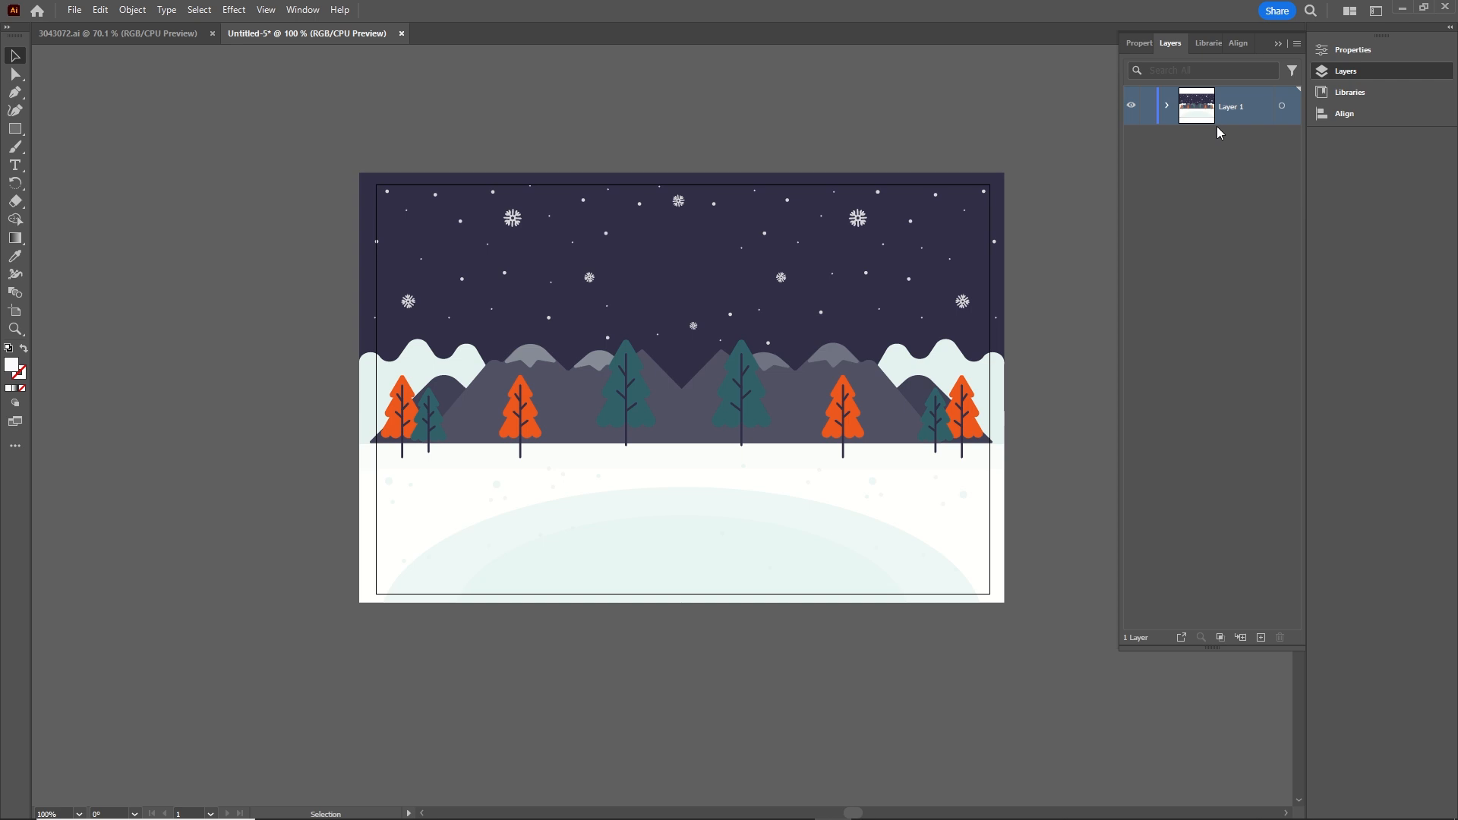
Try releasing Layer 1's contents to a layer sequence while the house groups are hidden, and undo it
click(1299, 46)
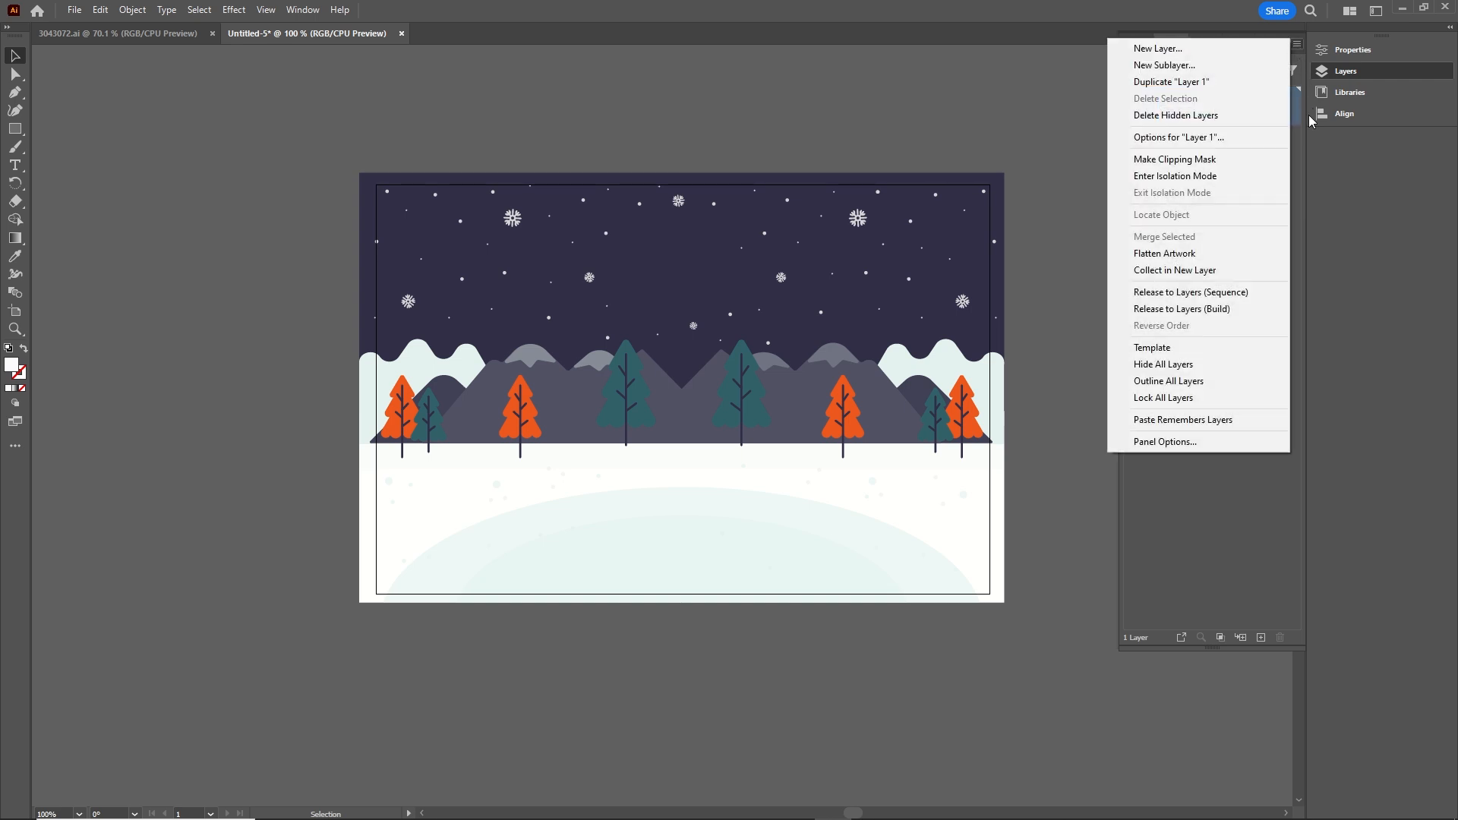
click(1206, 297)
click(1235, 153)
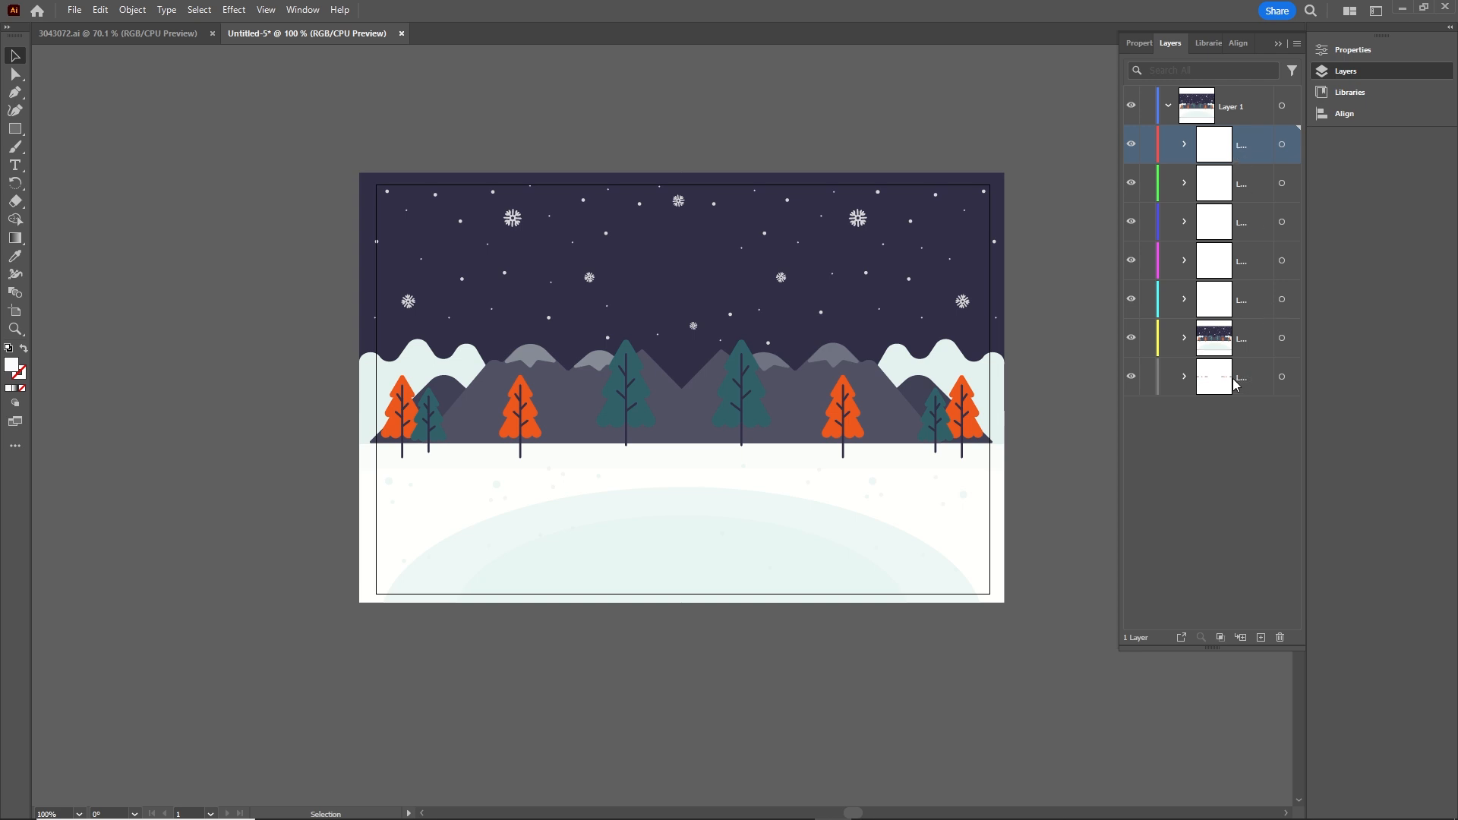
key(ctrl+z)
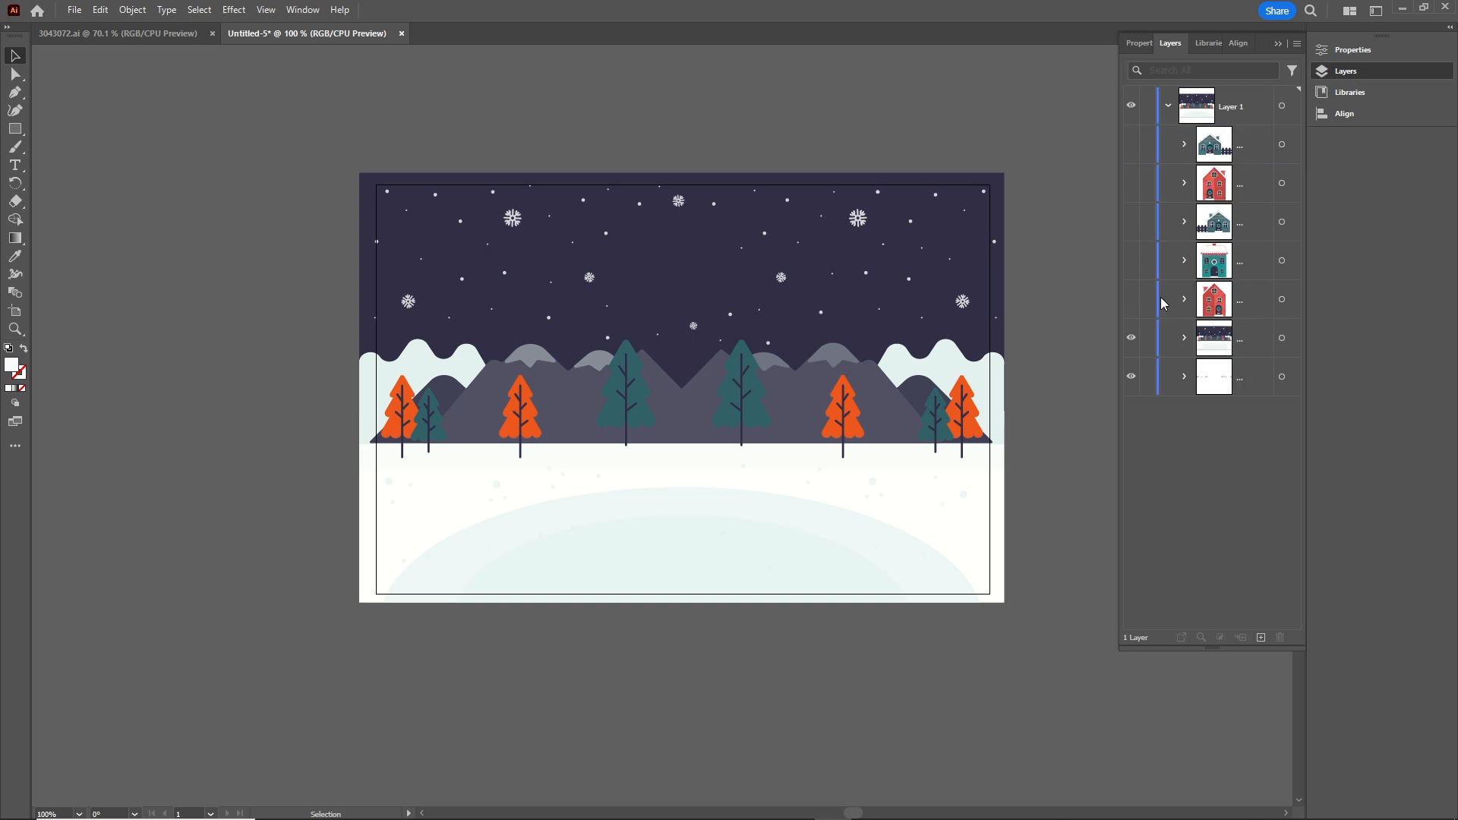
Make all five individual house groups in Layer 1 visible again
click(1131, 145)
click(1129, 181)
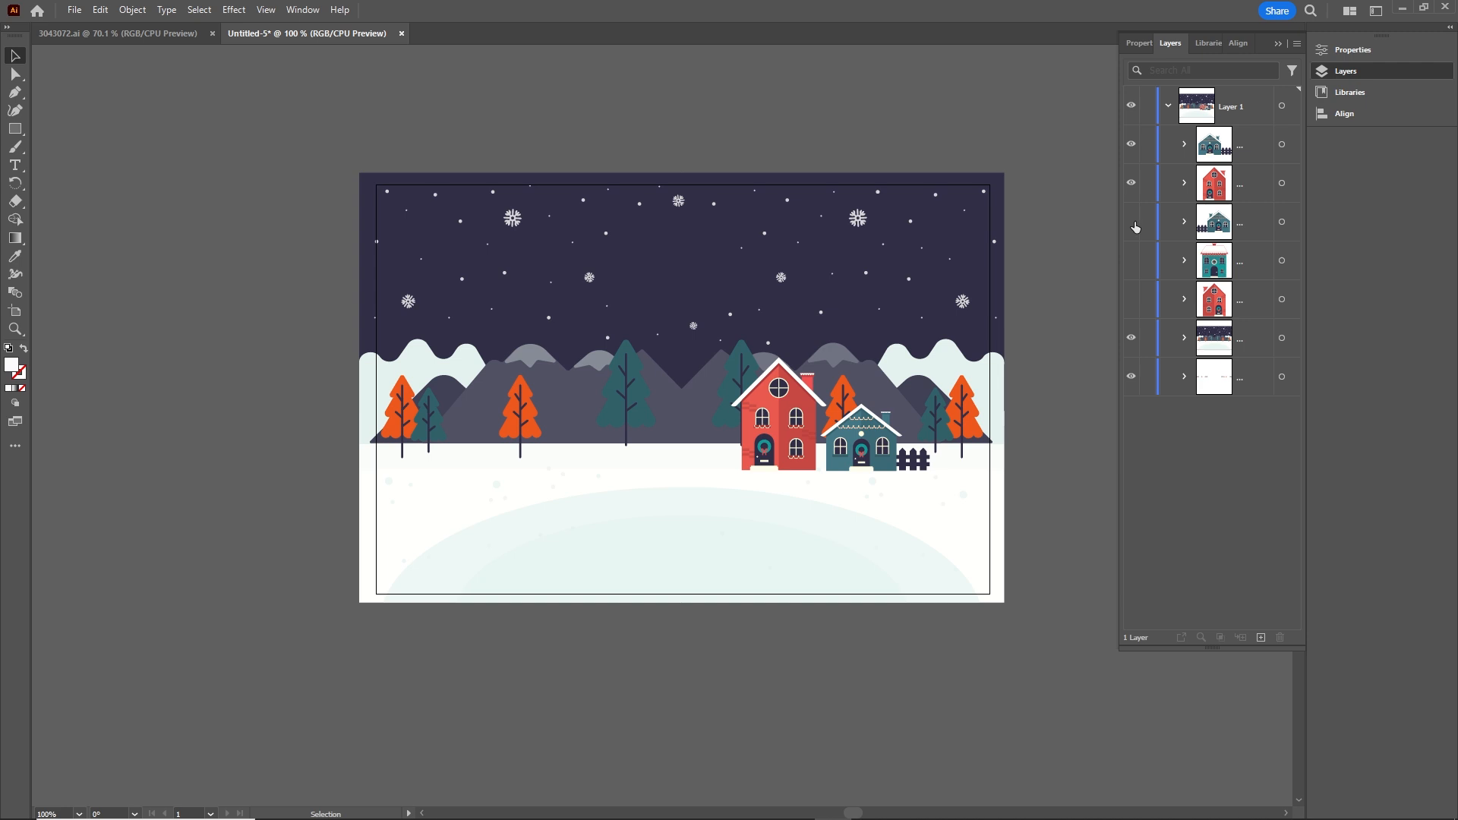
click(1131, 222)
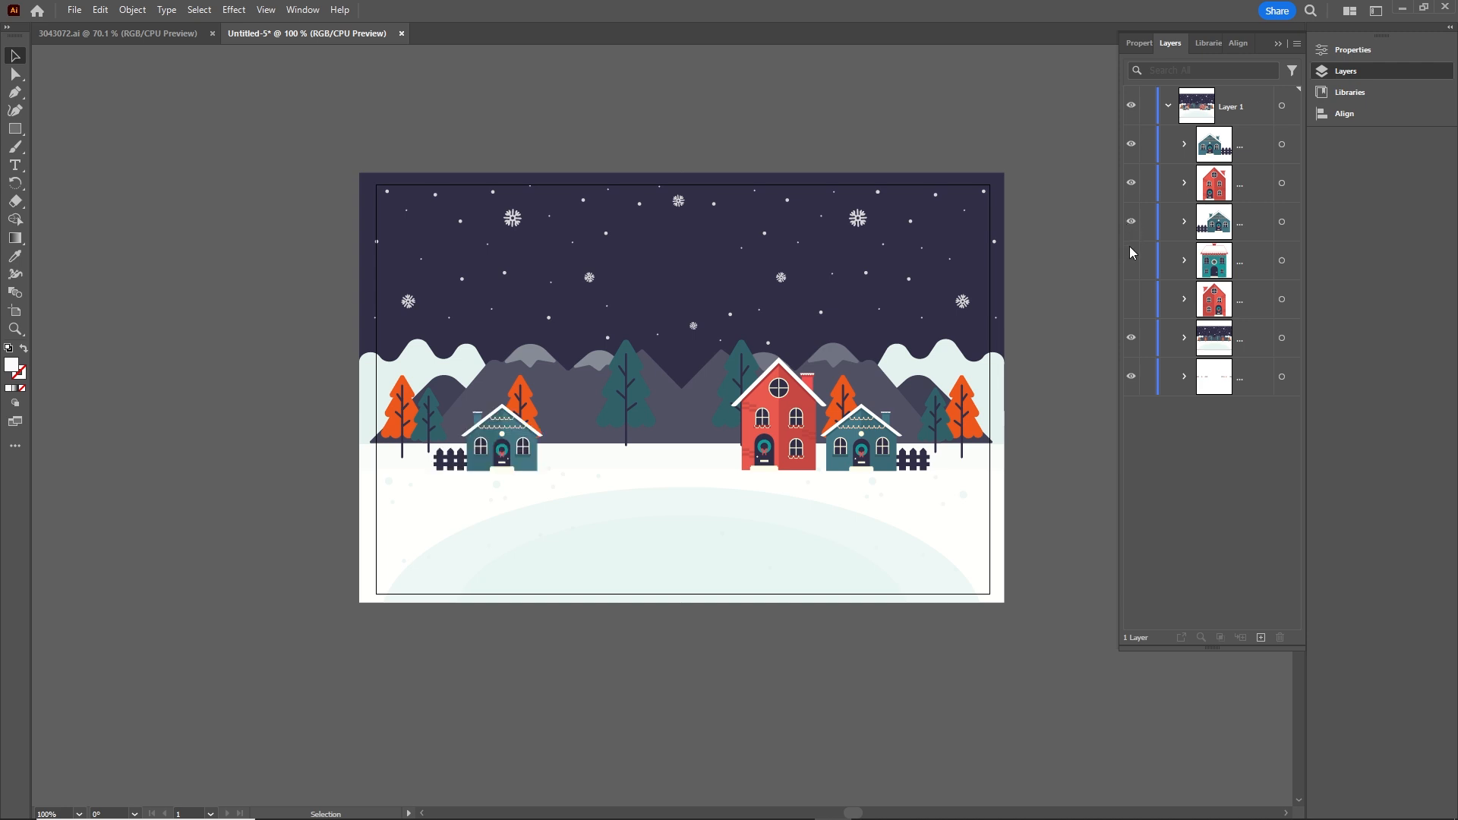
click(1131, 260)
click(1132, 299)
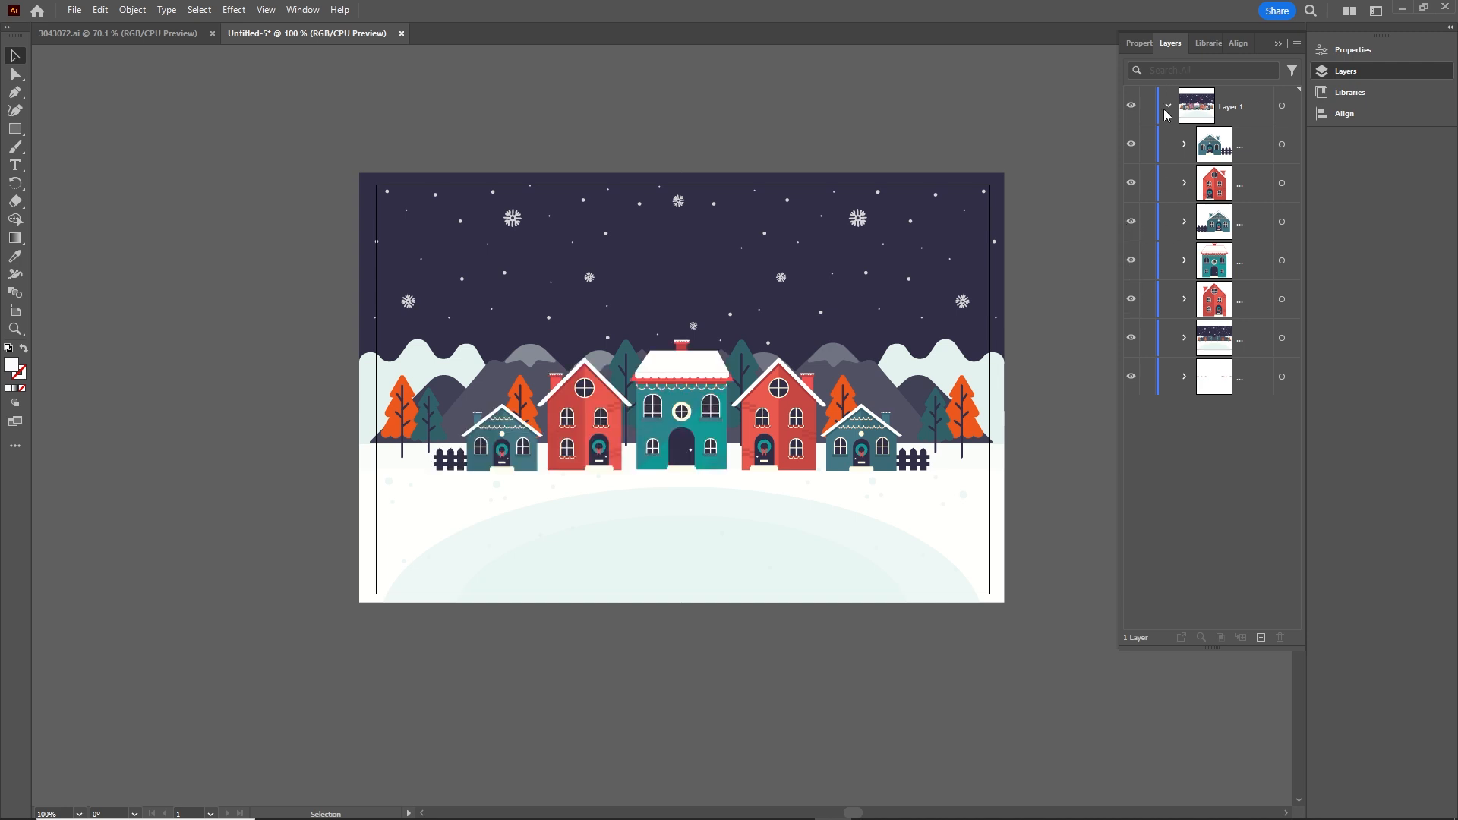
Collapse and select Layer 1 and release its contents to layers using the Sequence option
click(1168, 106)
click(1235, 114)
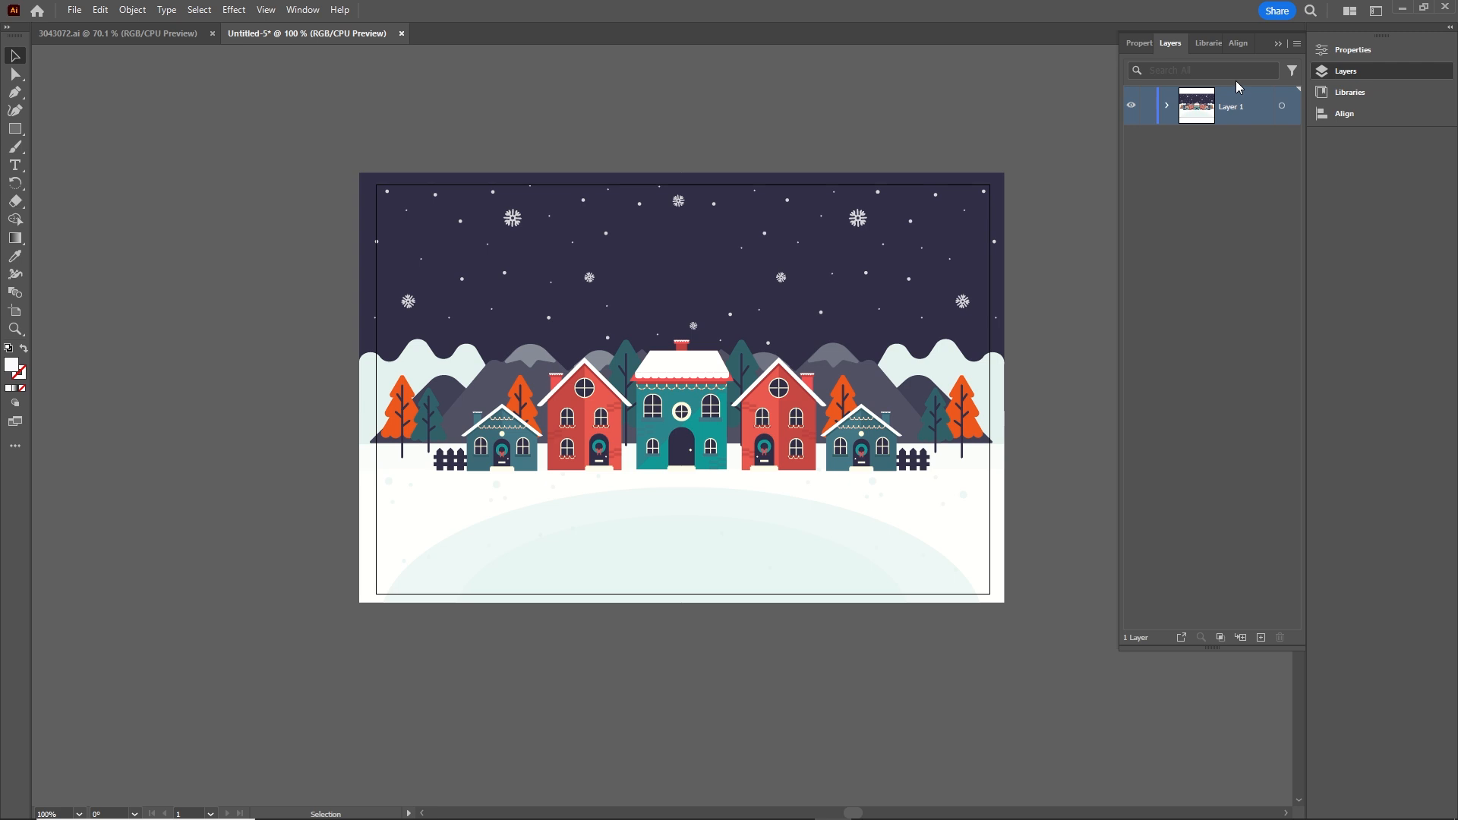
click(1297, 44)
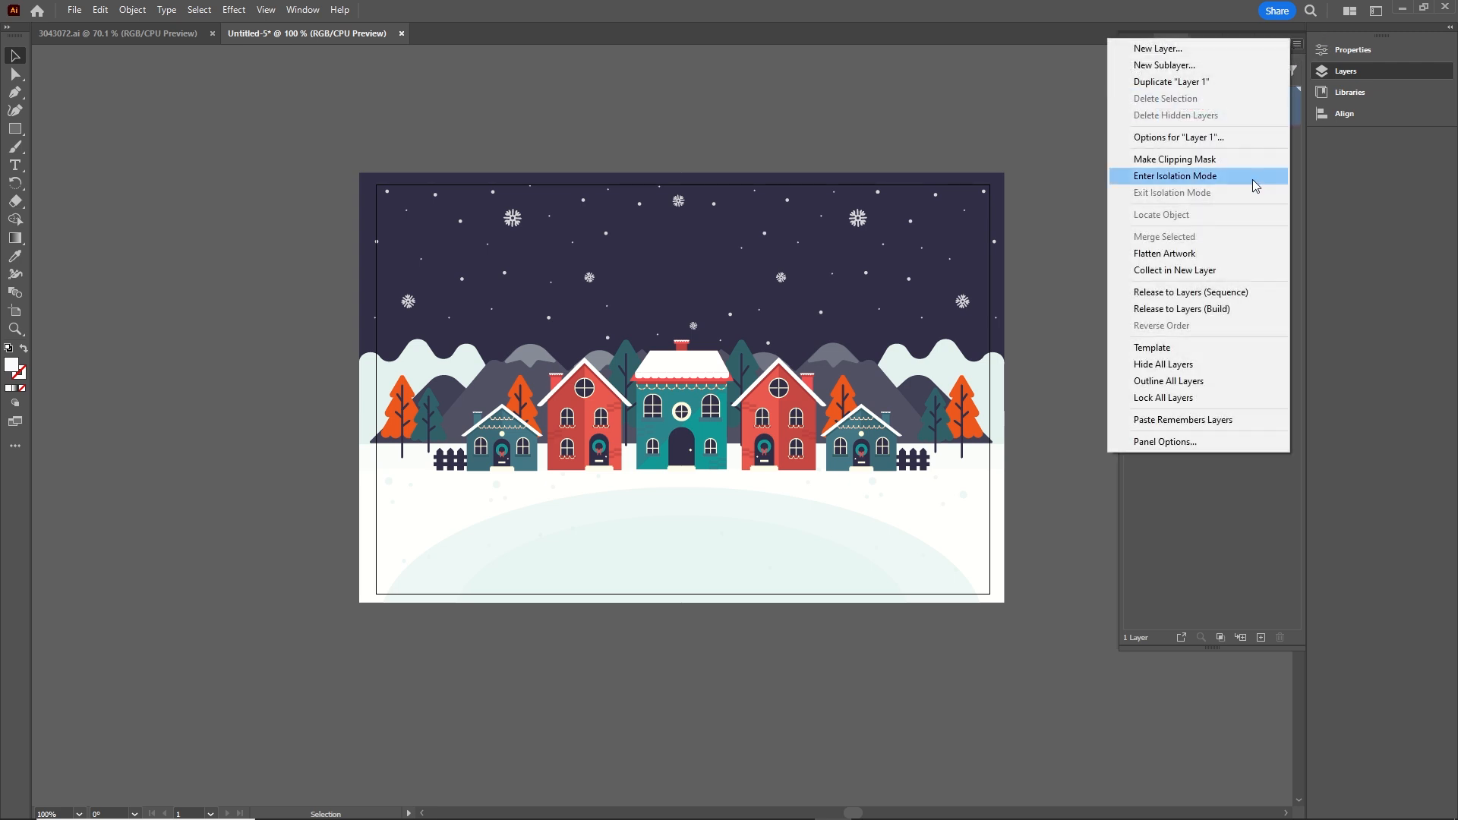
click(1203, 296)
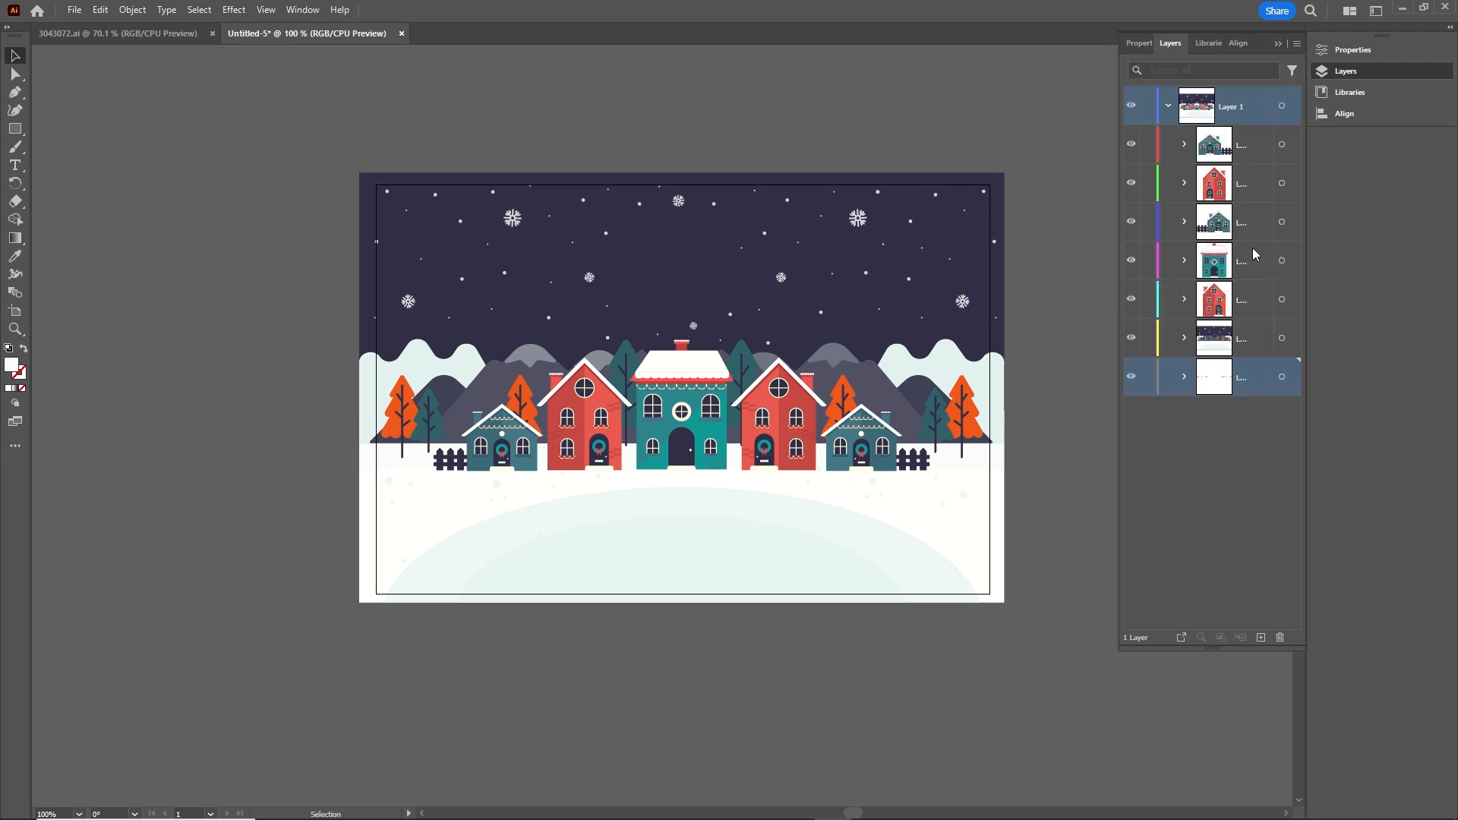
Move all seven released sublayers out of Layer 1 to the top level, and delete the empty Layer 1
click(1245, 156)
shift+click(1228, 382)
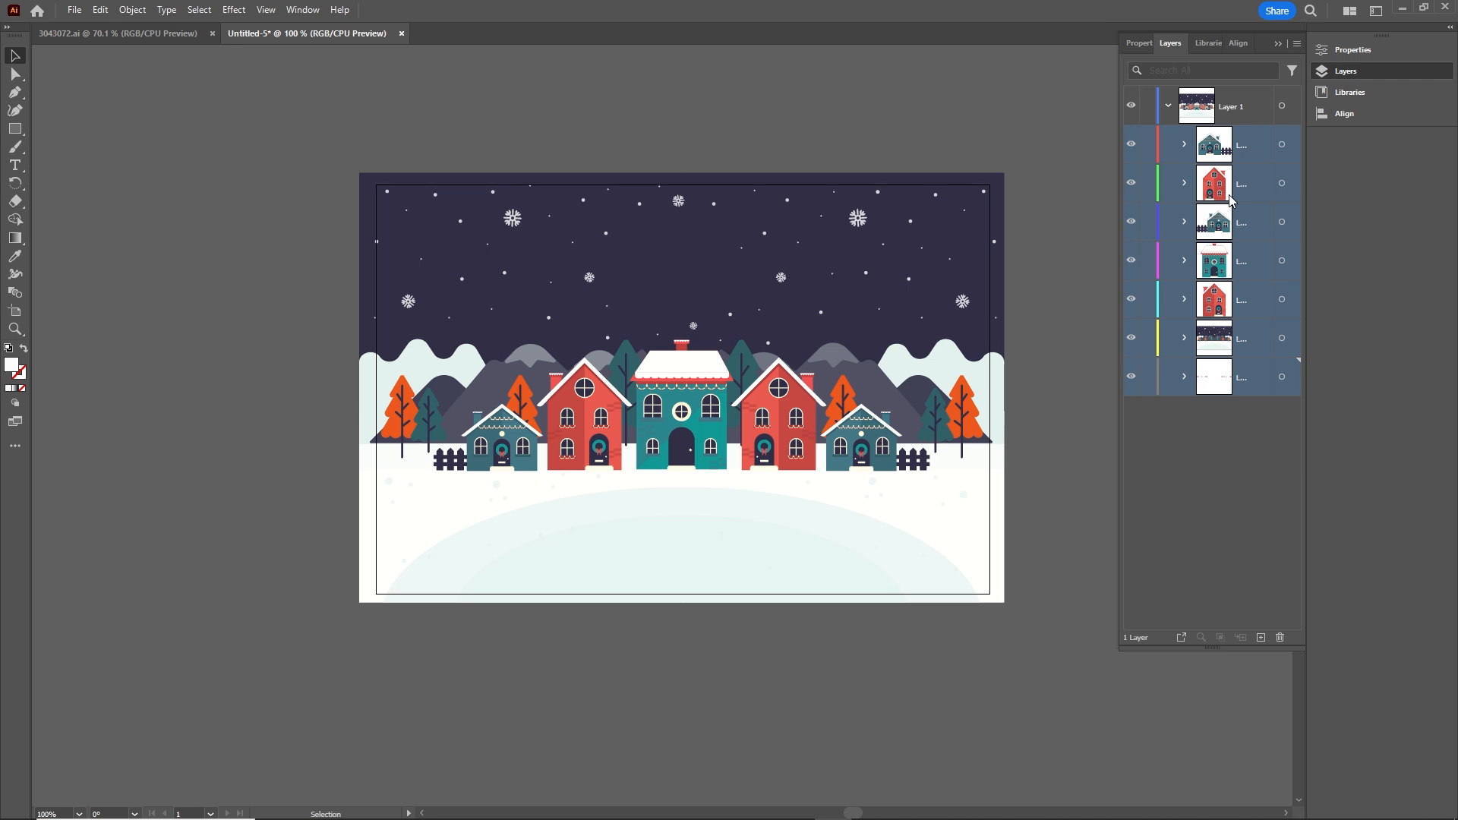
drag(1220, 191, 1202, 471)
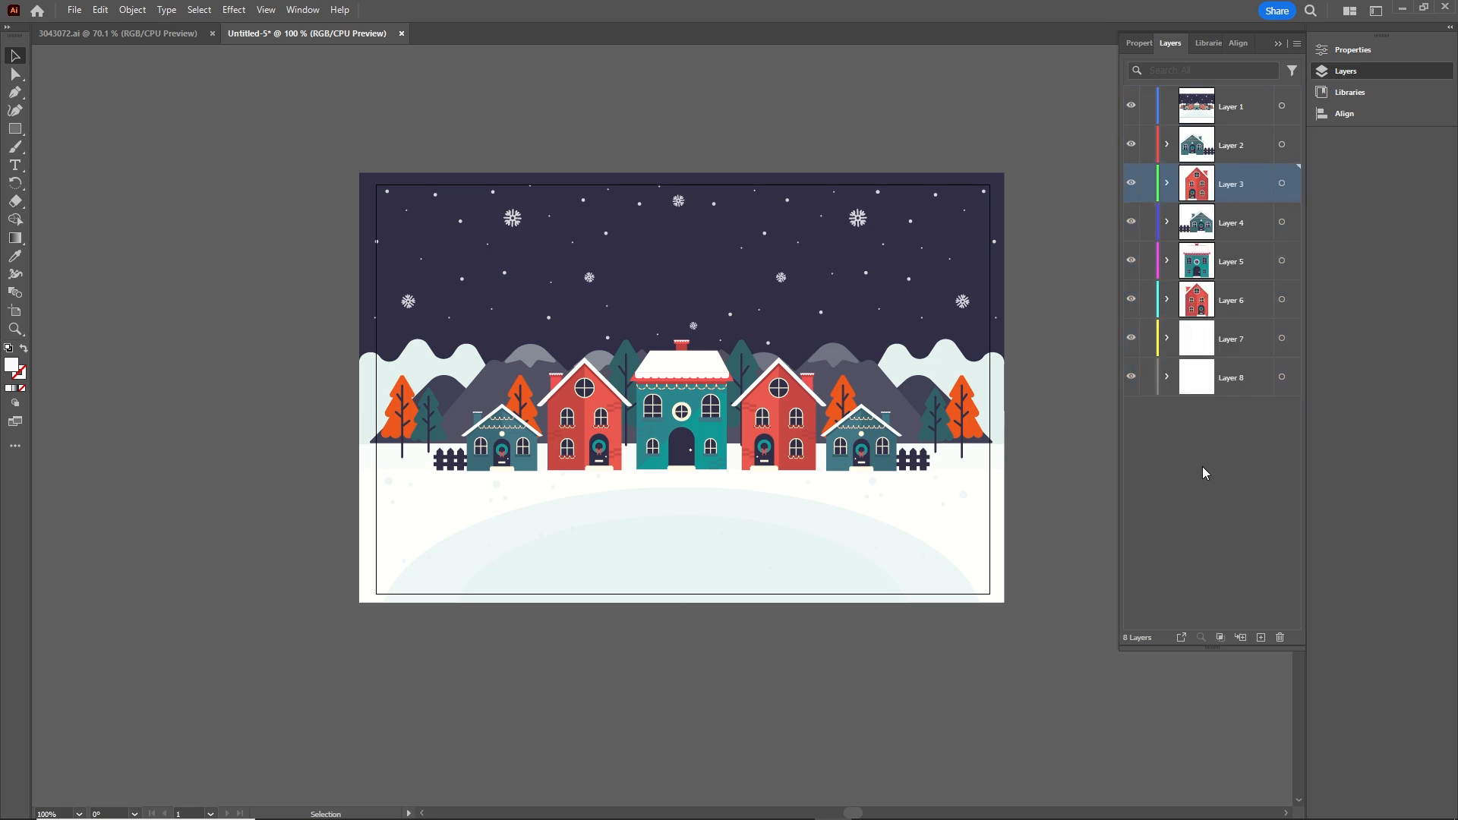
click(1230, 110)
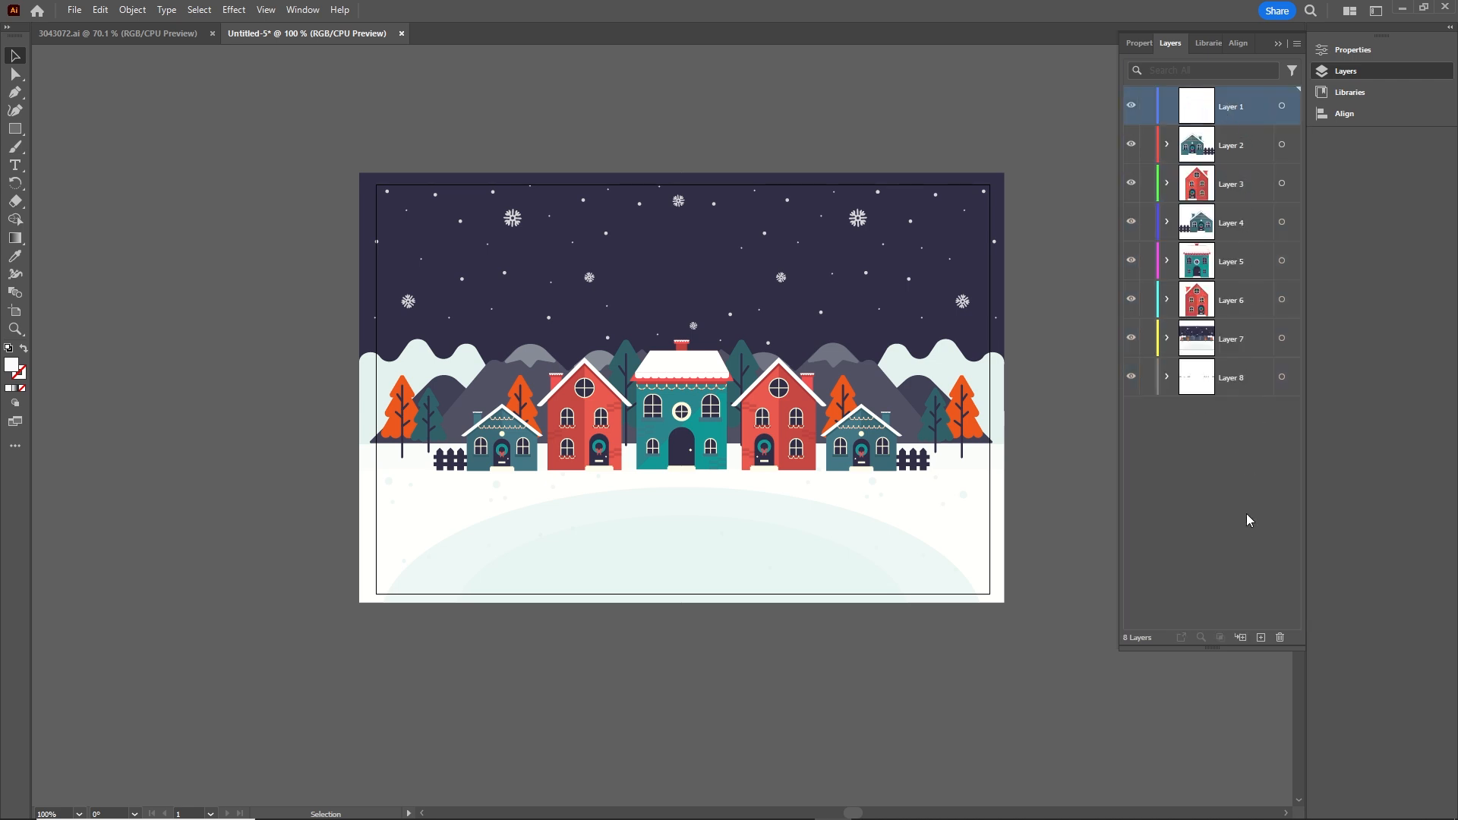
click(1280, 638)
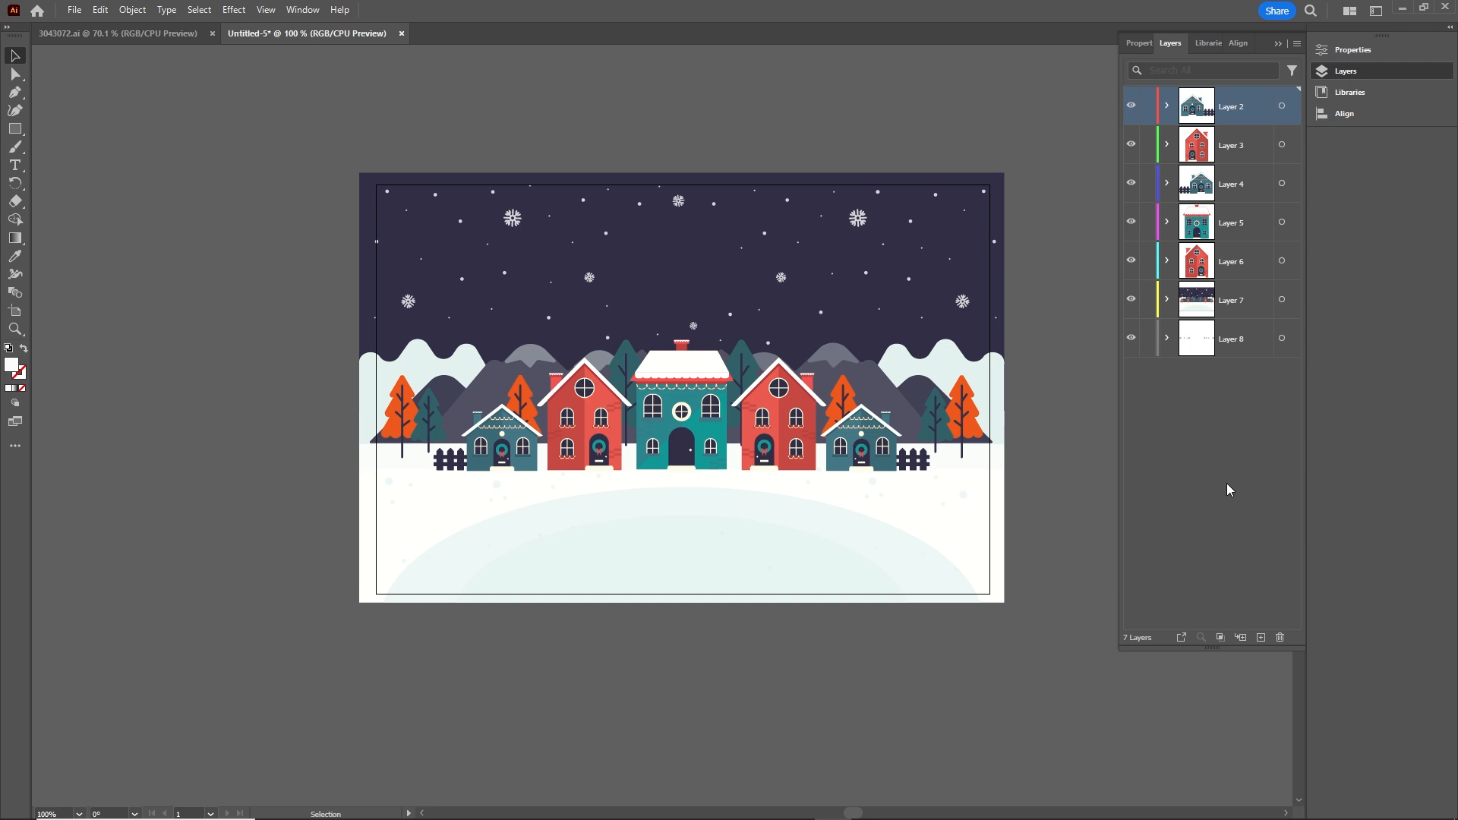
Move the bushes layer above all house layers, check the background and bushes layers by toggling their visibility, and collapse the Layers panel
click(1223, 348)
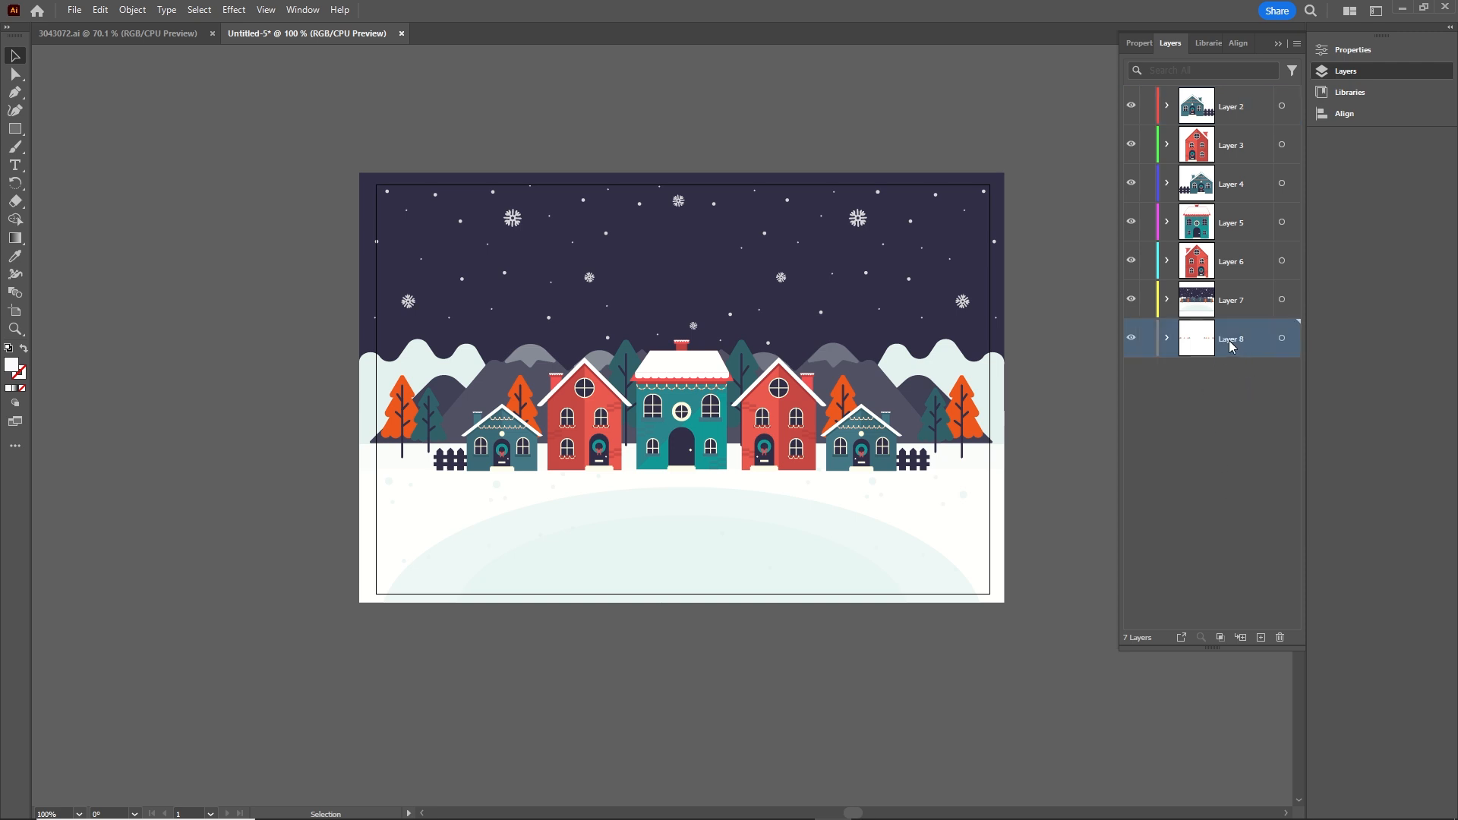
drag(1232, 346, 1221, 114)
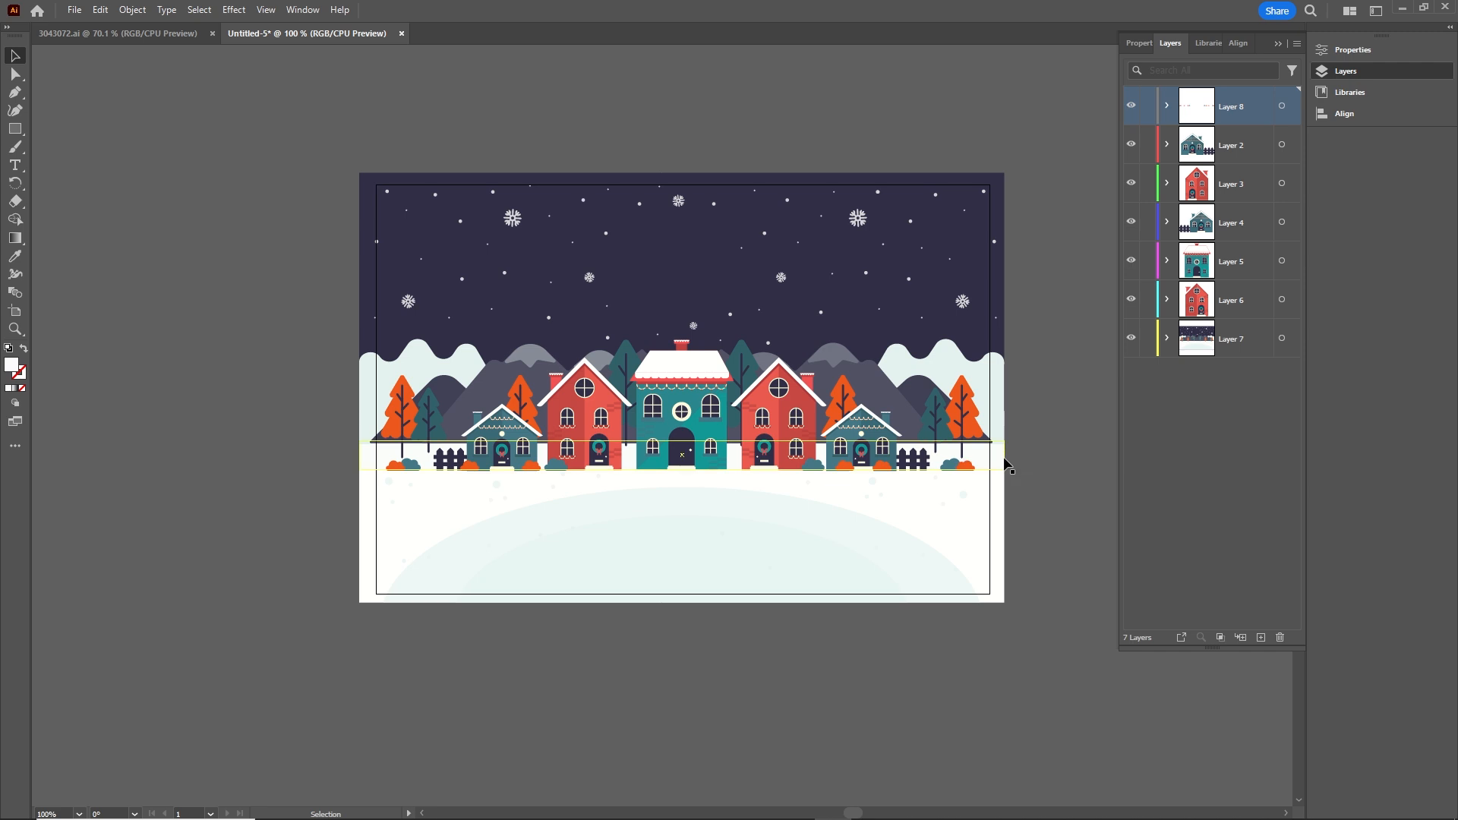
click(1179, 448)
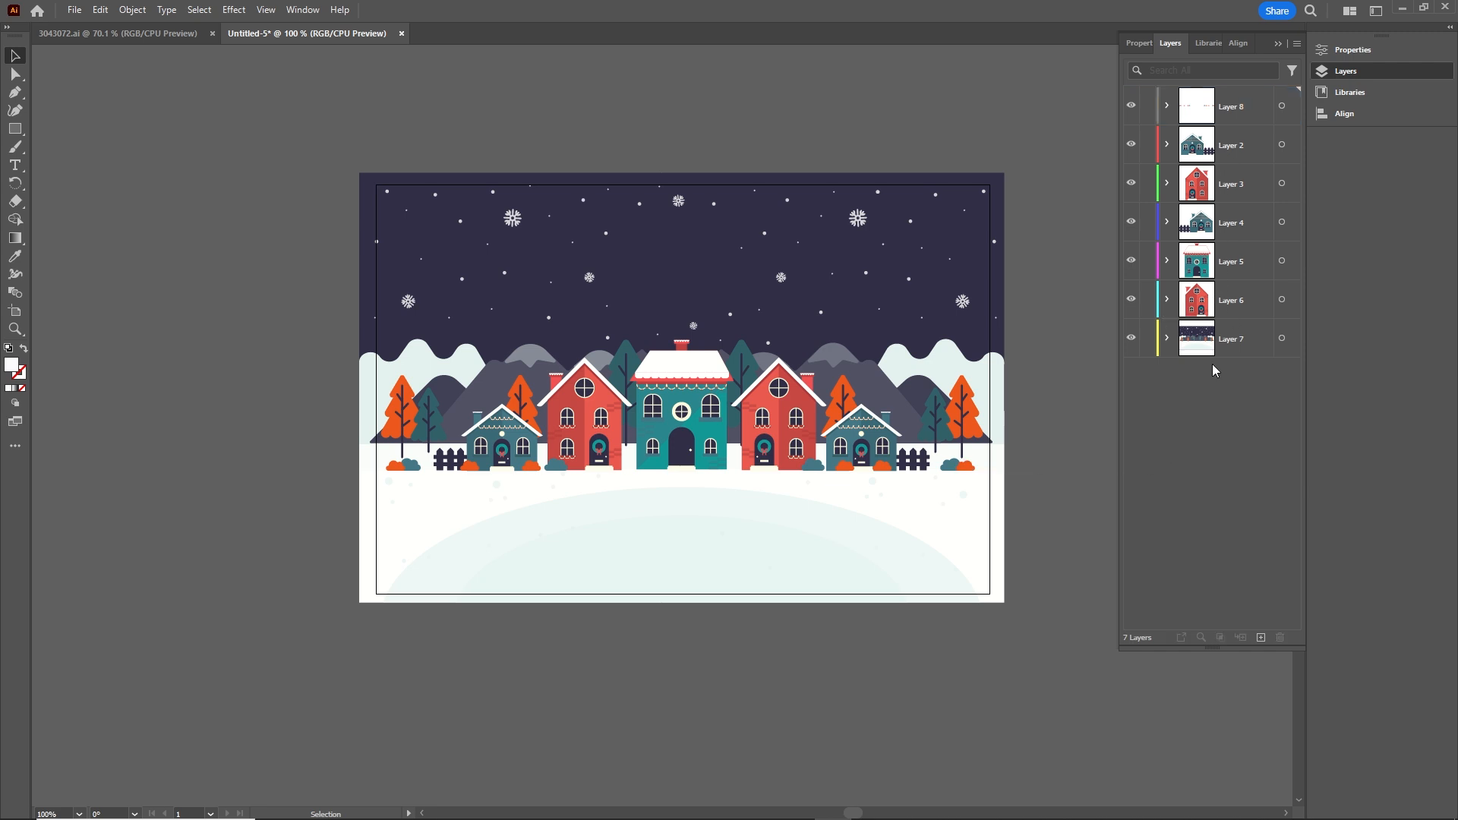
click(1132, 338)
click(1132, 339)
click(1132, 106)
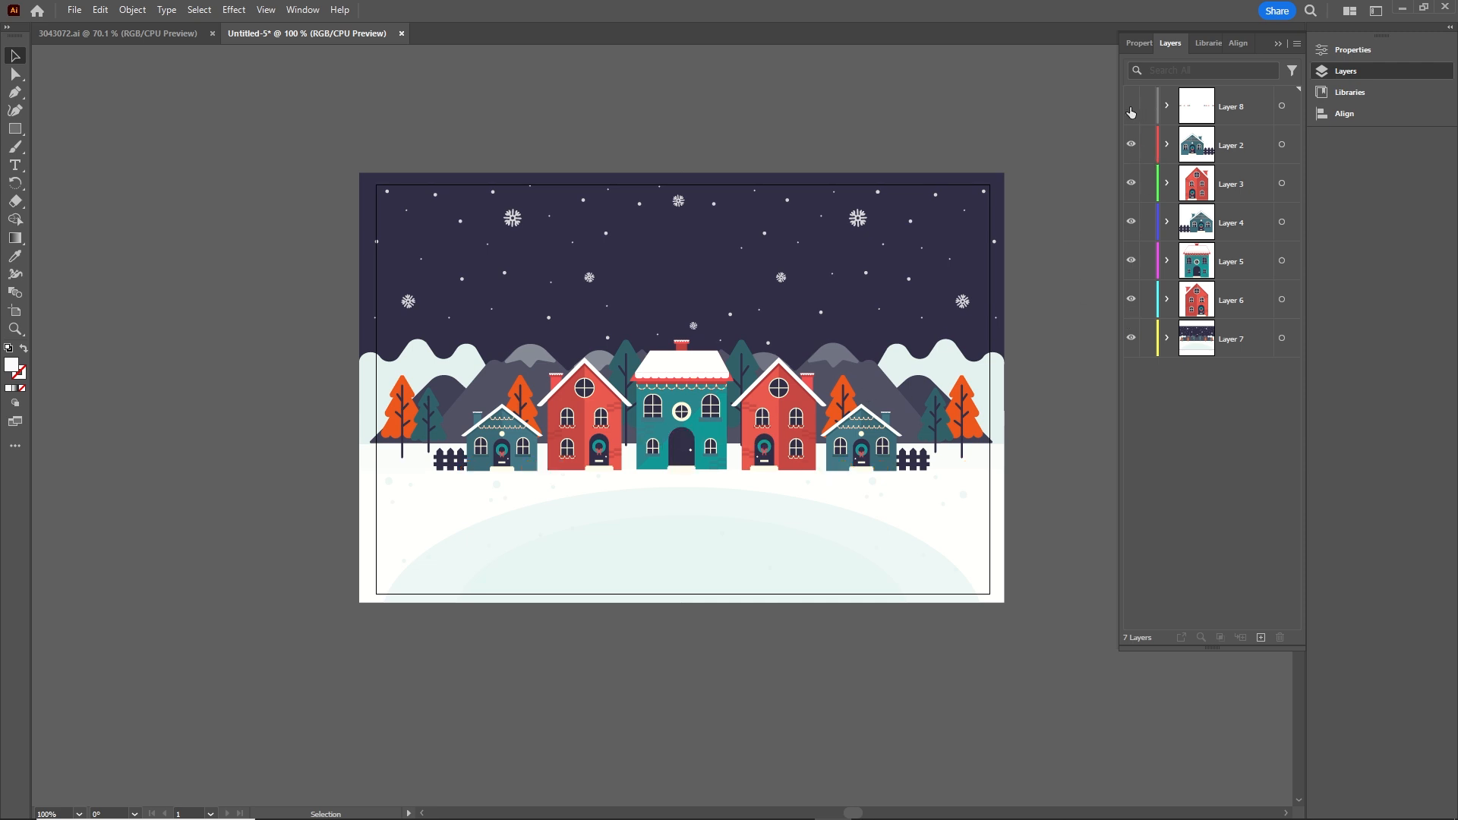
click(1132, 106)
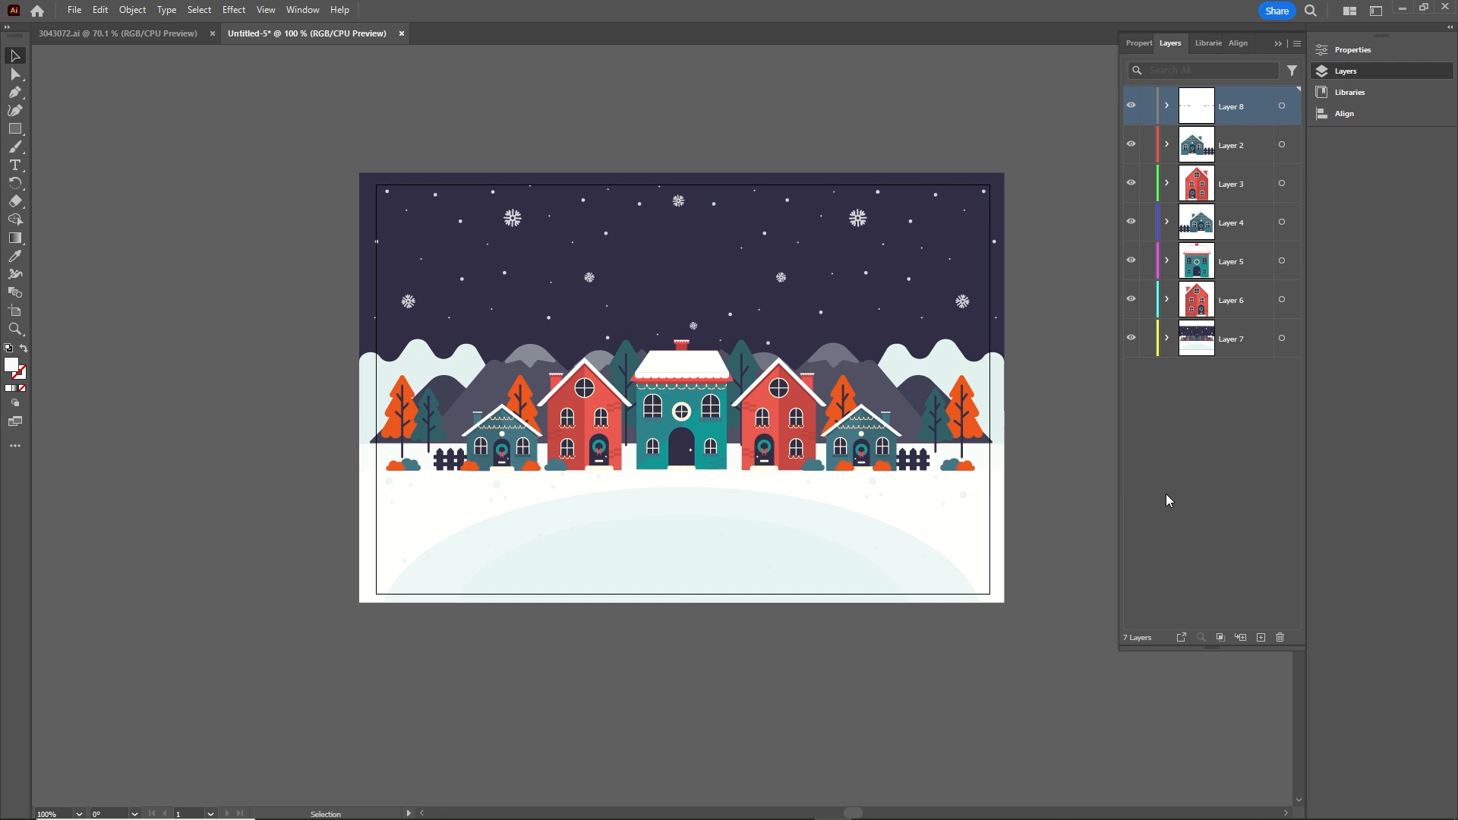
click(1279, 43)
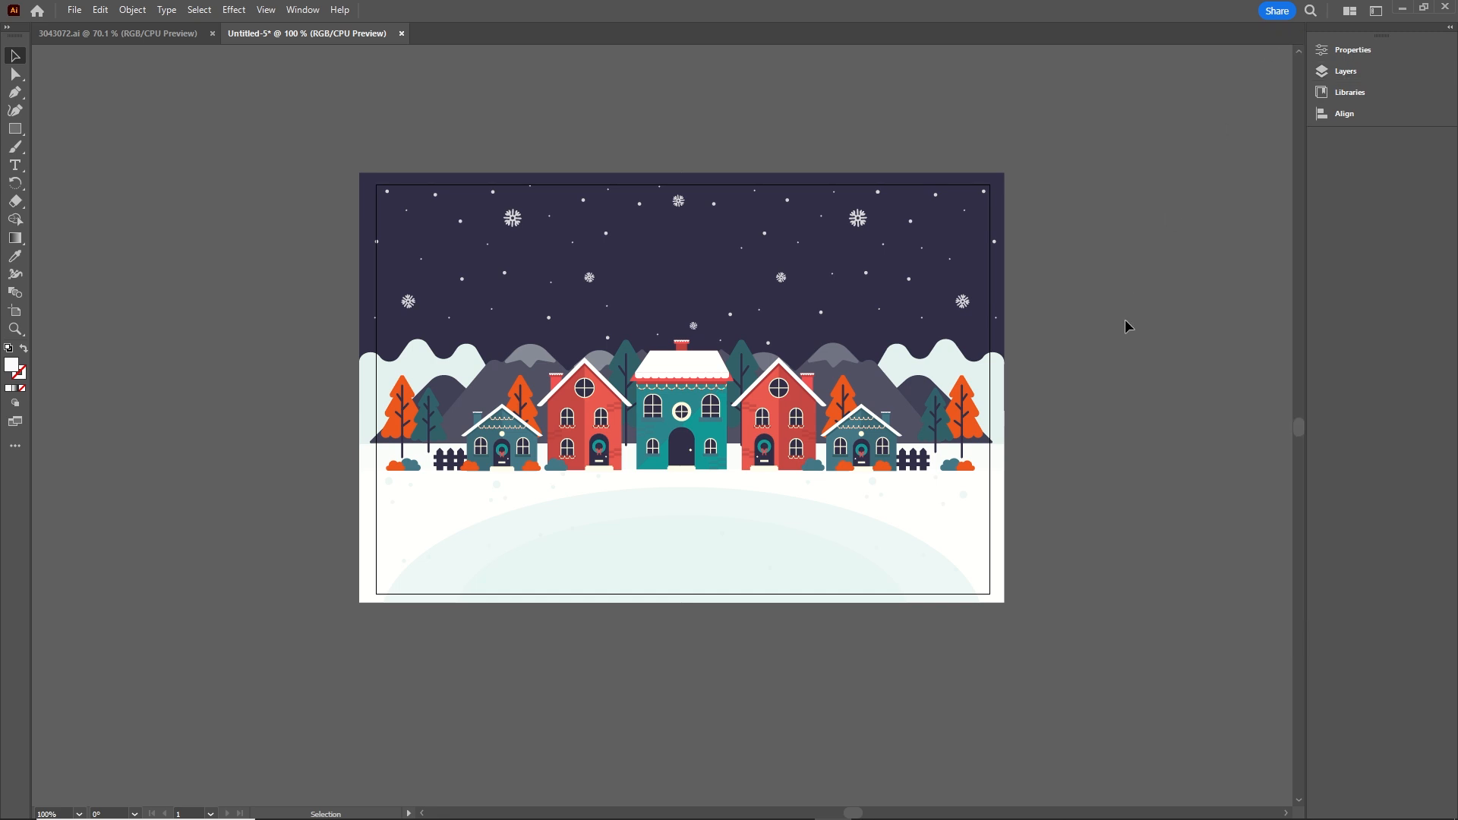
Start saving the document and browse to the tutorial folder inside "74 camera animation bounce"
key(ctrl+s)
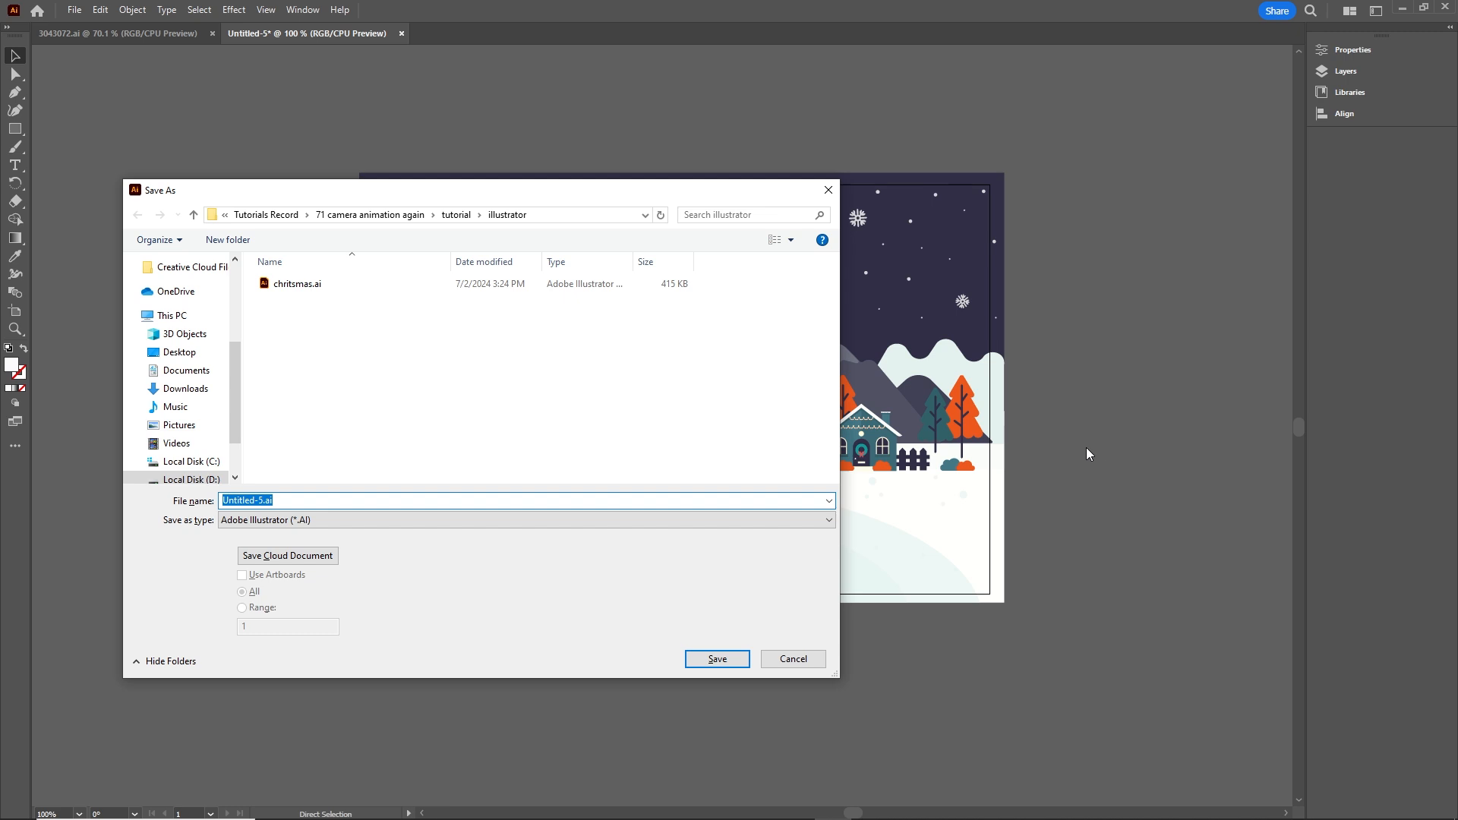
click(266, 215)
scroll(395, 377, down, 15)
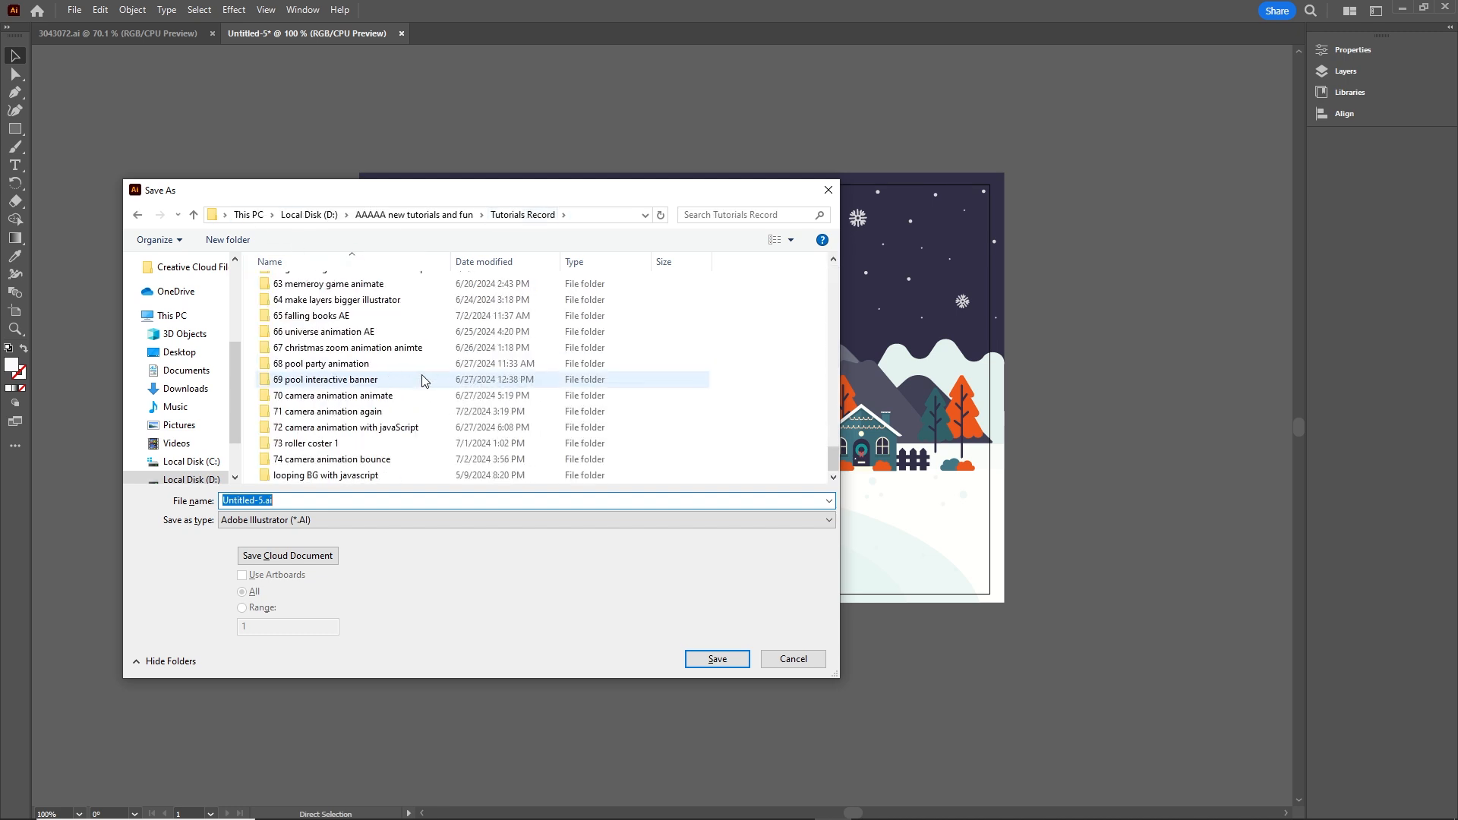
double_click(329, 459)
double_click(282, 319)
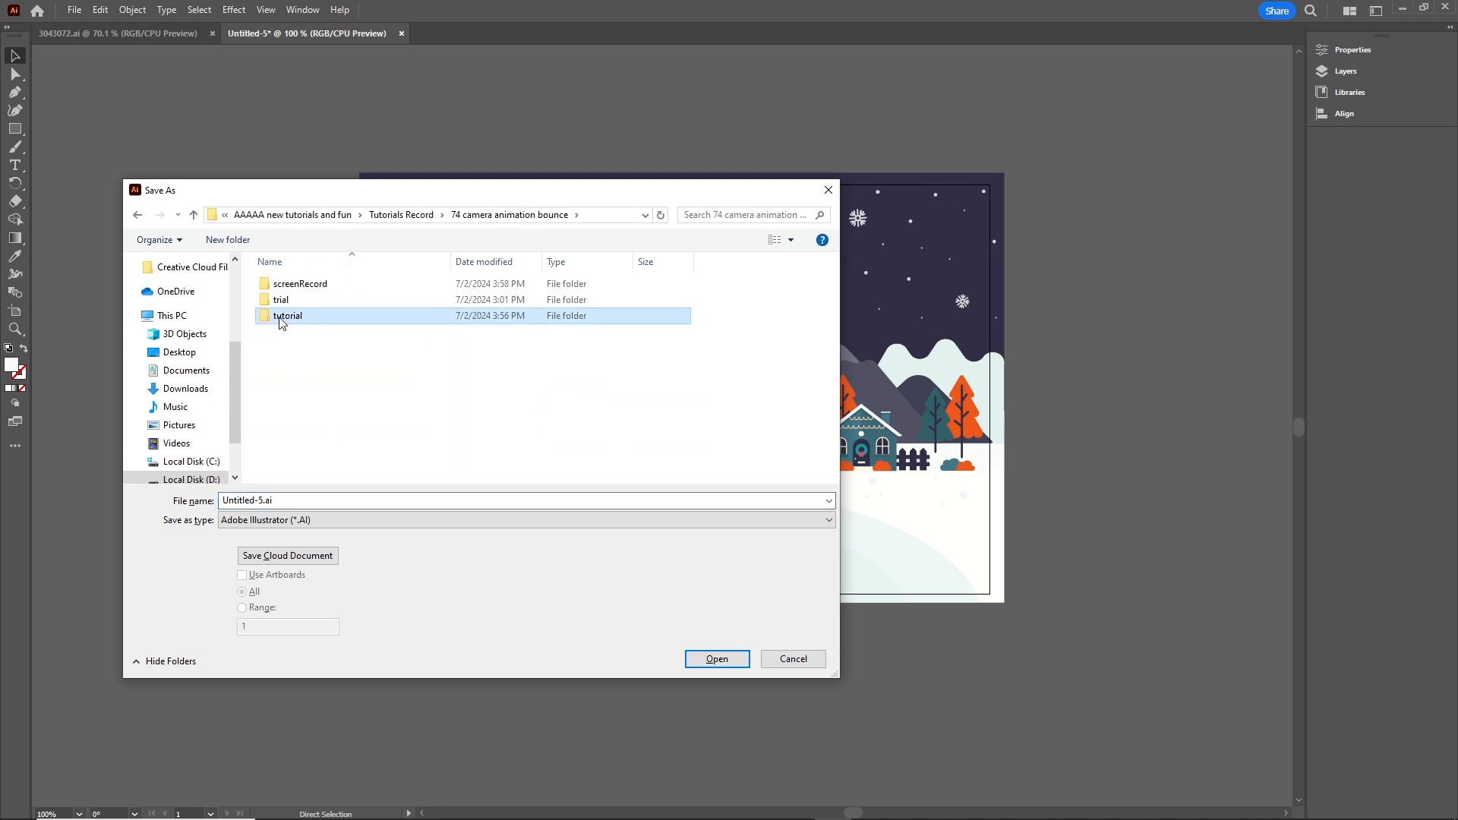
Create a new folder named "illustrator" inside the tutorial folder and open it
right_click(301, 346)
mouse_move(425, 540)
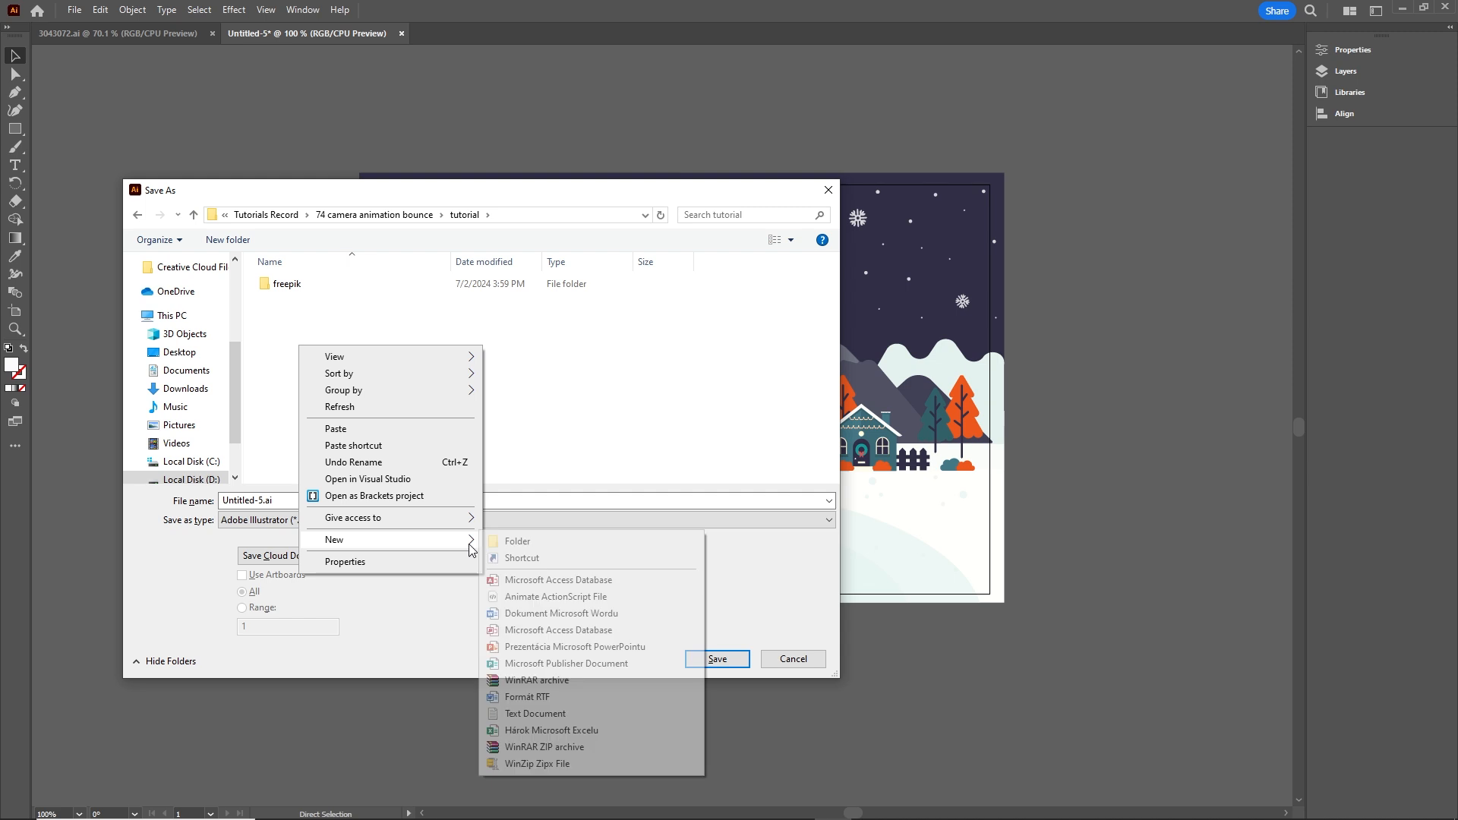
click(510, 542)
text(ill)
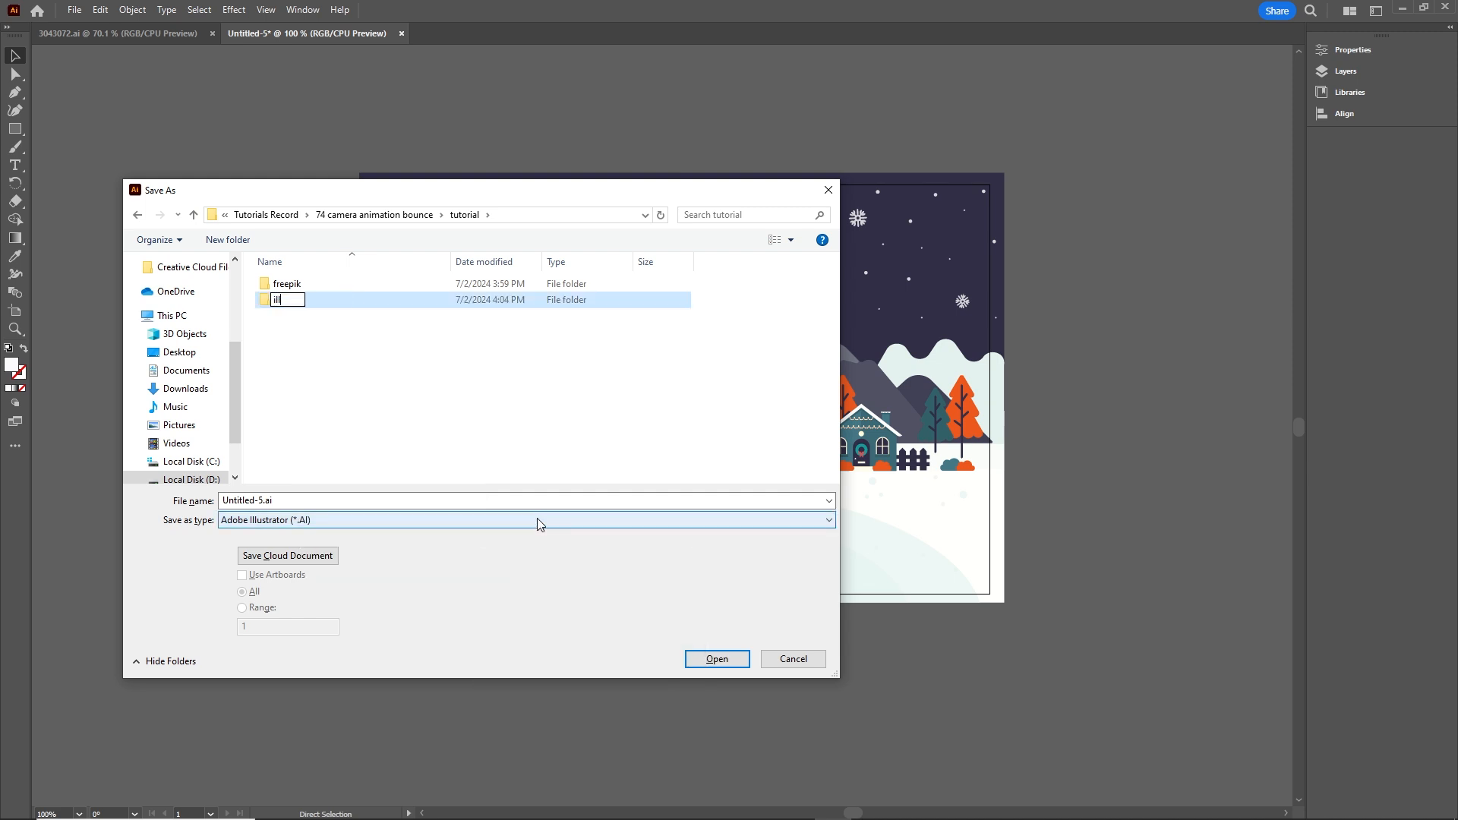
text(ustrator)
click(326, 409)
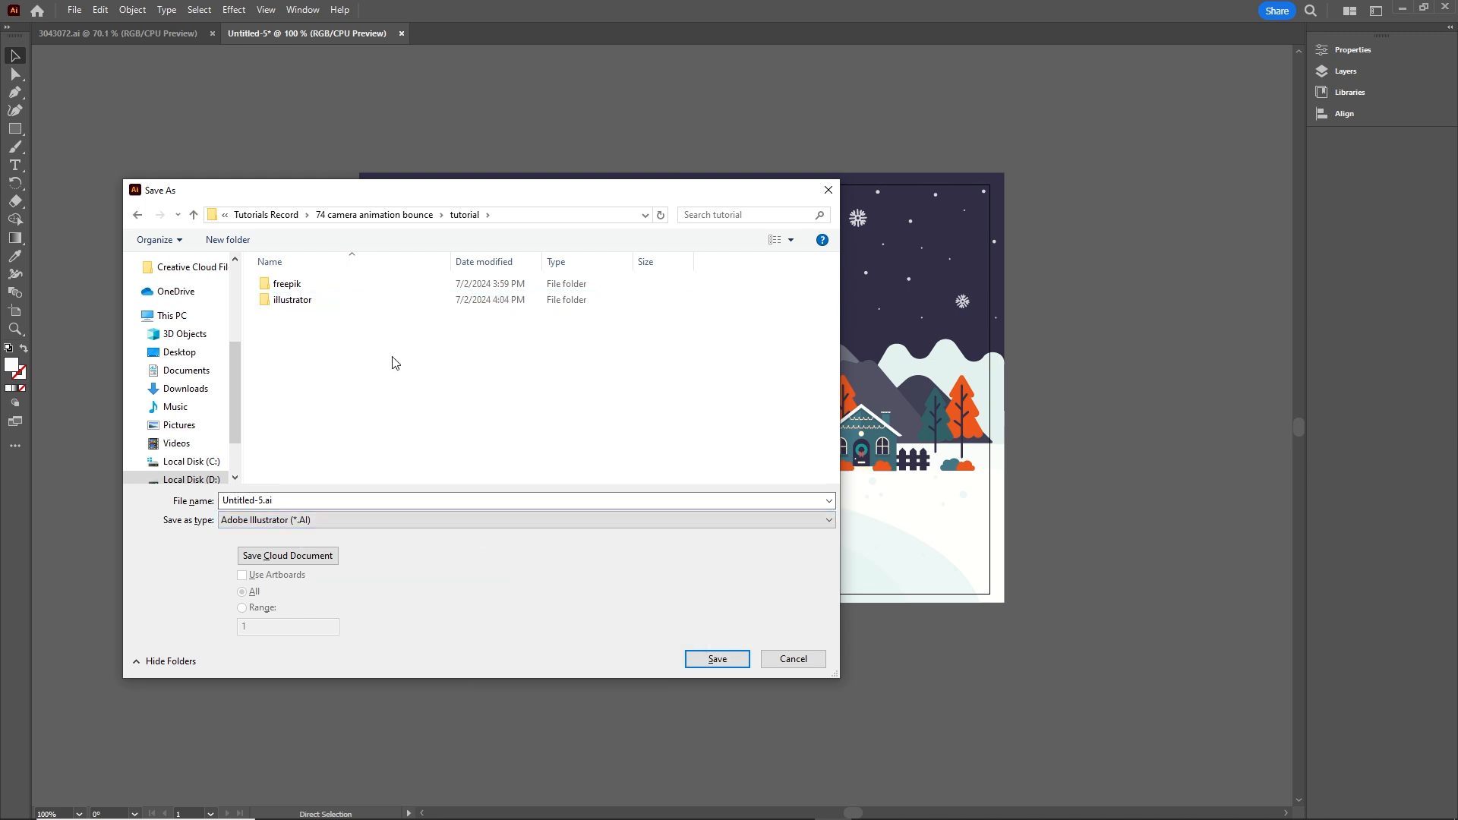
double_click(310, 308)
Save the document as christmas.ai, accepting the Illustrator 2020 save options
click(299, 505)
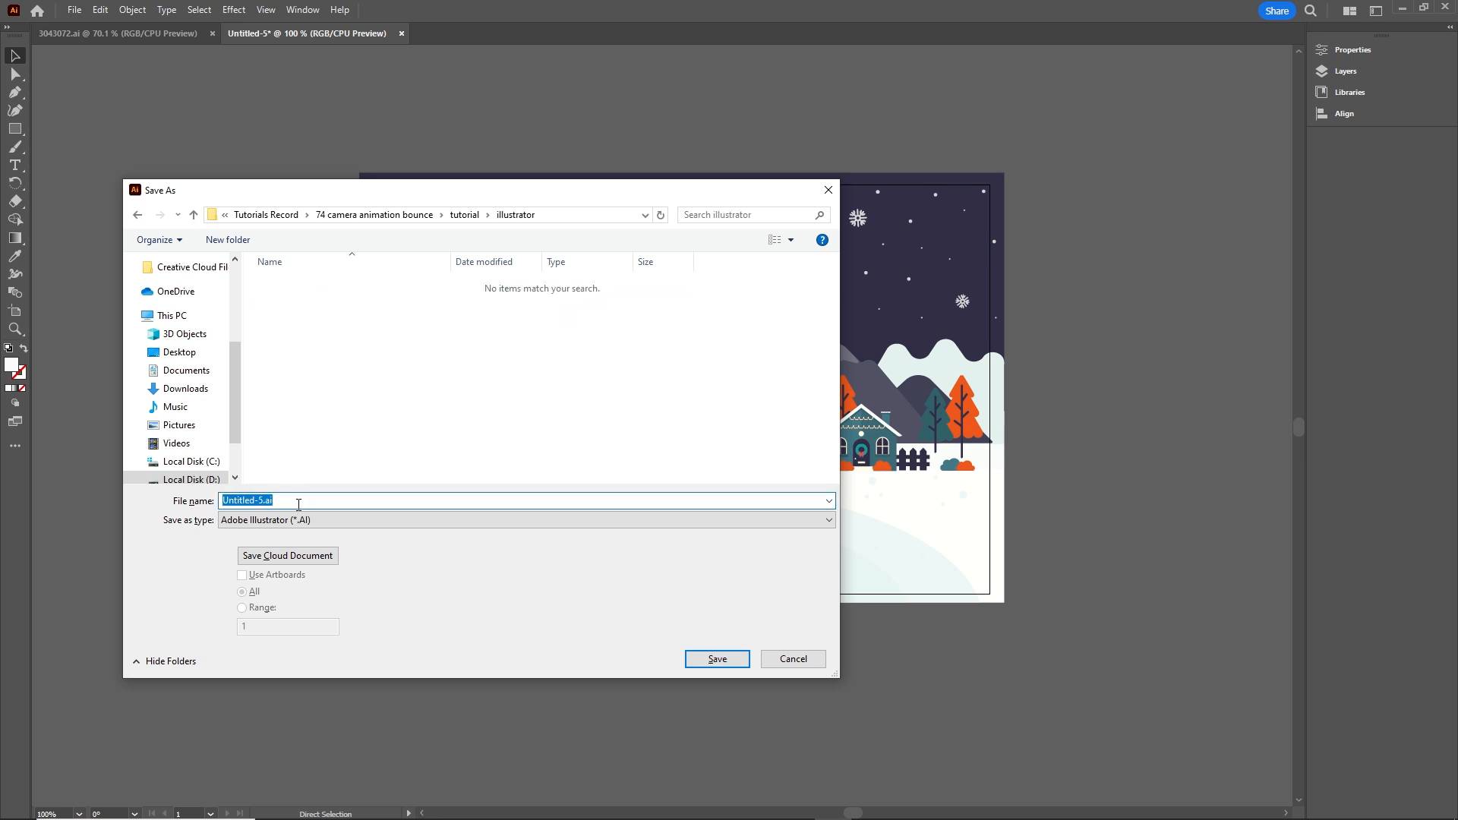
text(christmas)
click(718, 659)
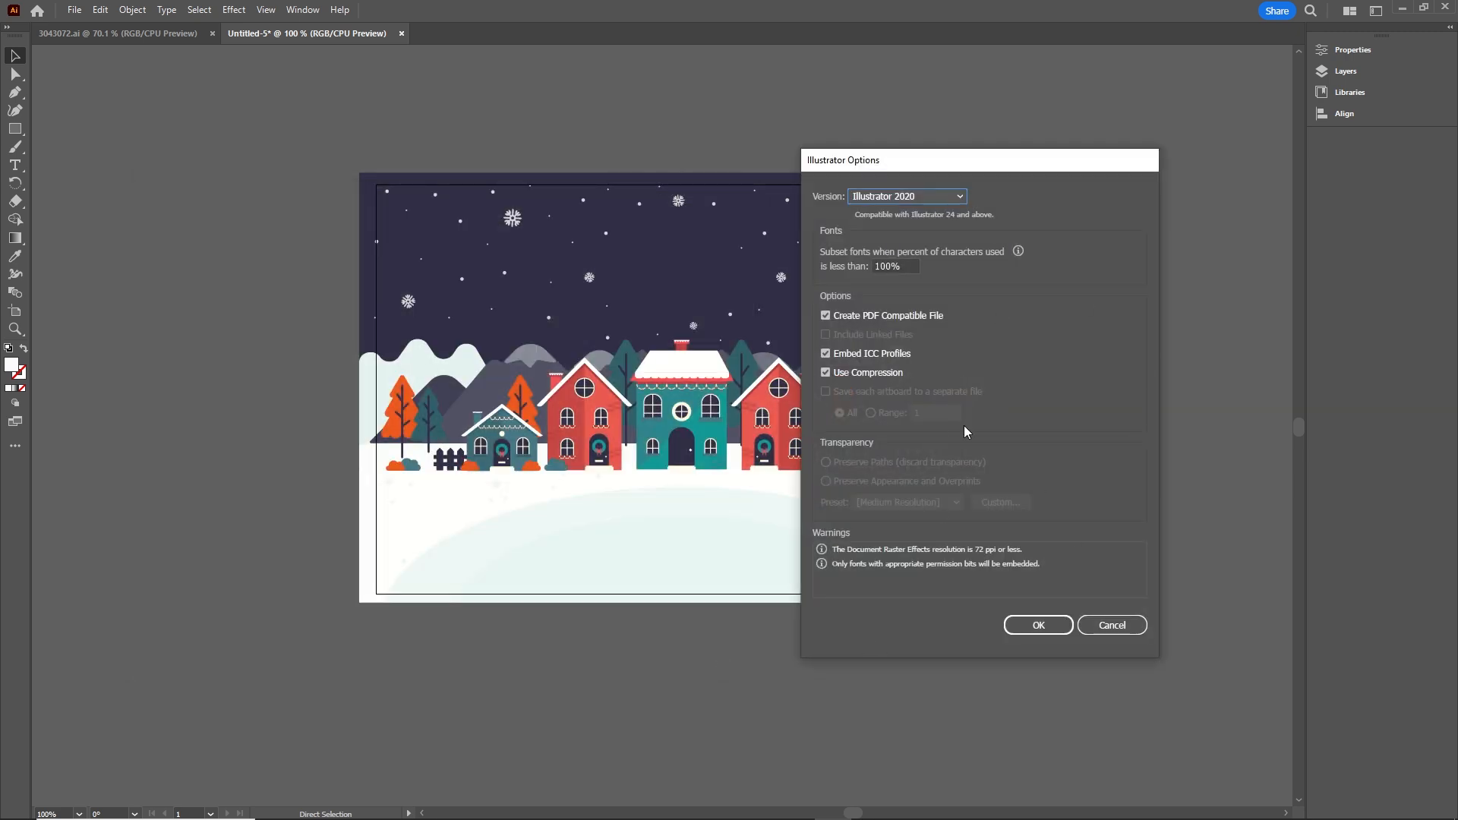
click(1039, 626)
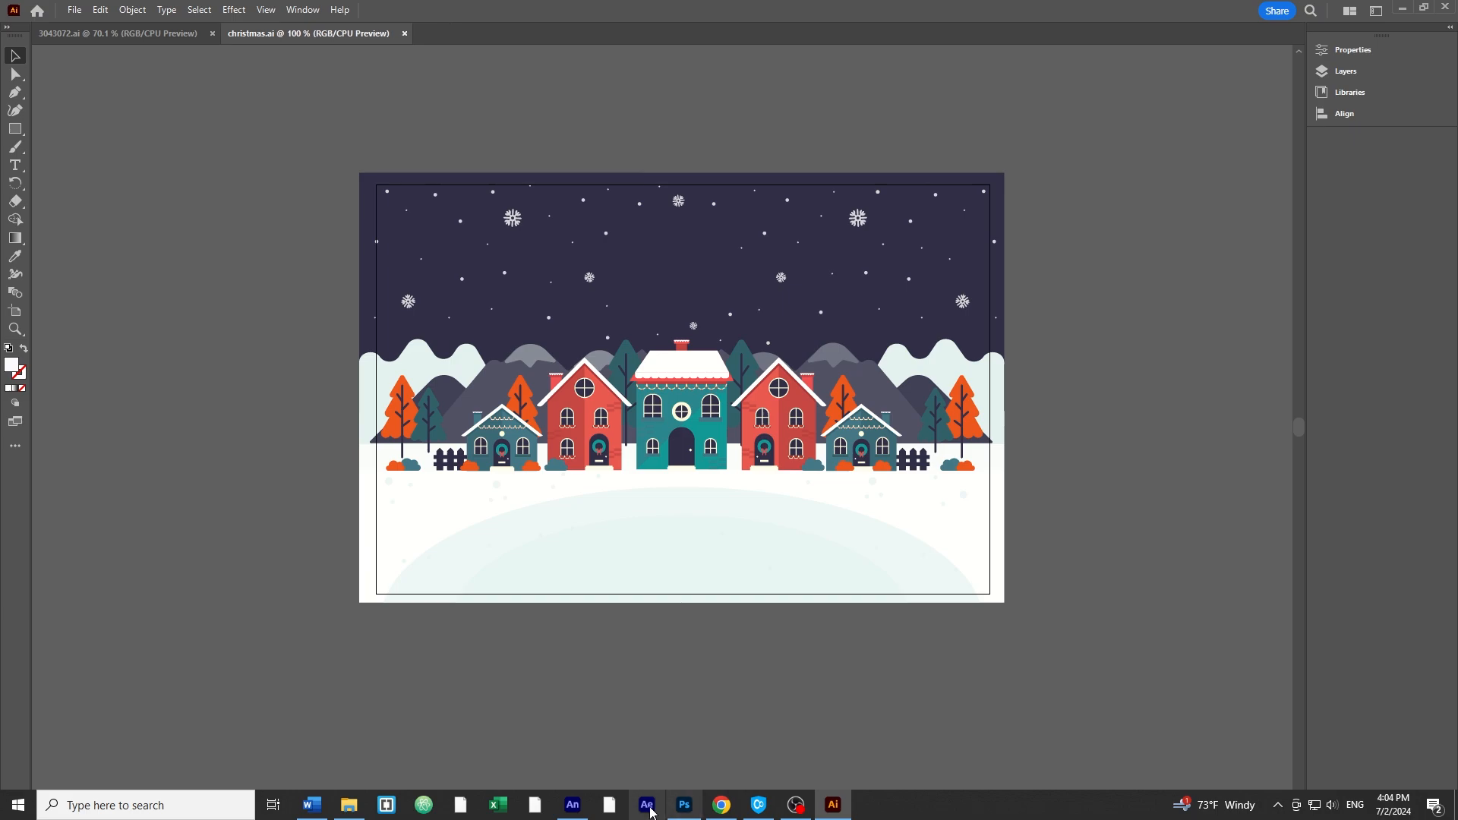
Switch to Adobe Animate, create a 600 × 400 px HTML5 Canvas document at 24 fps, and show its timeline
click(577, 810)
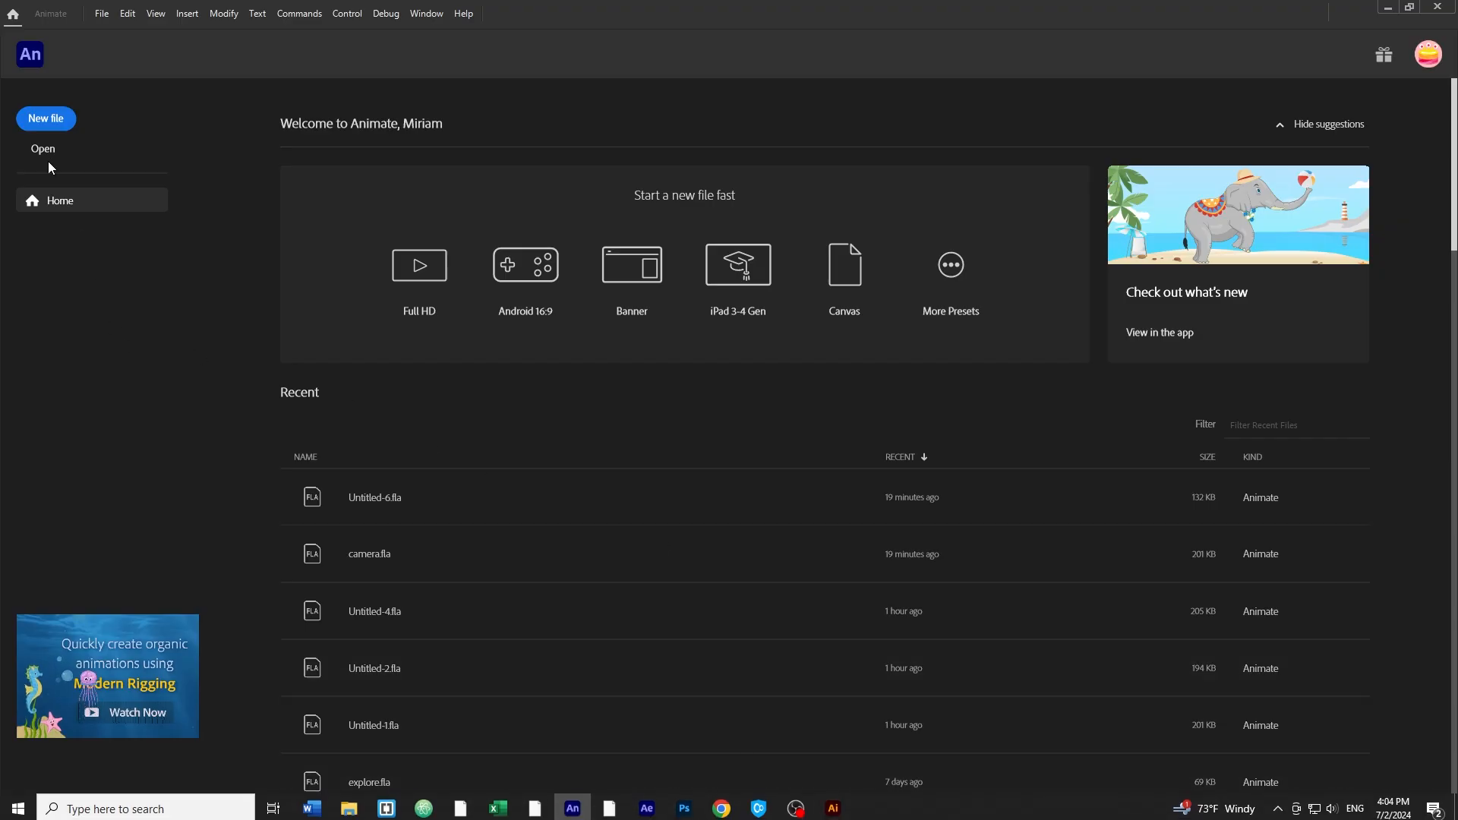
click(44, 126)
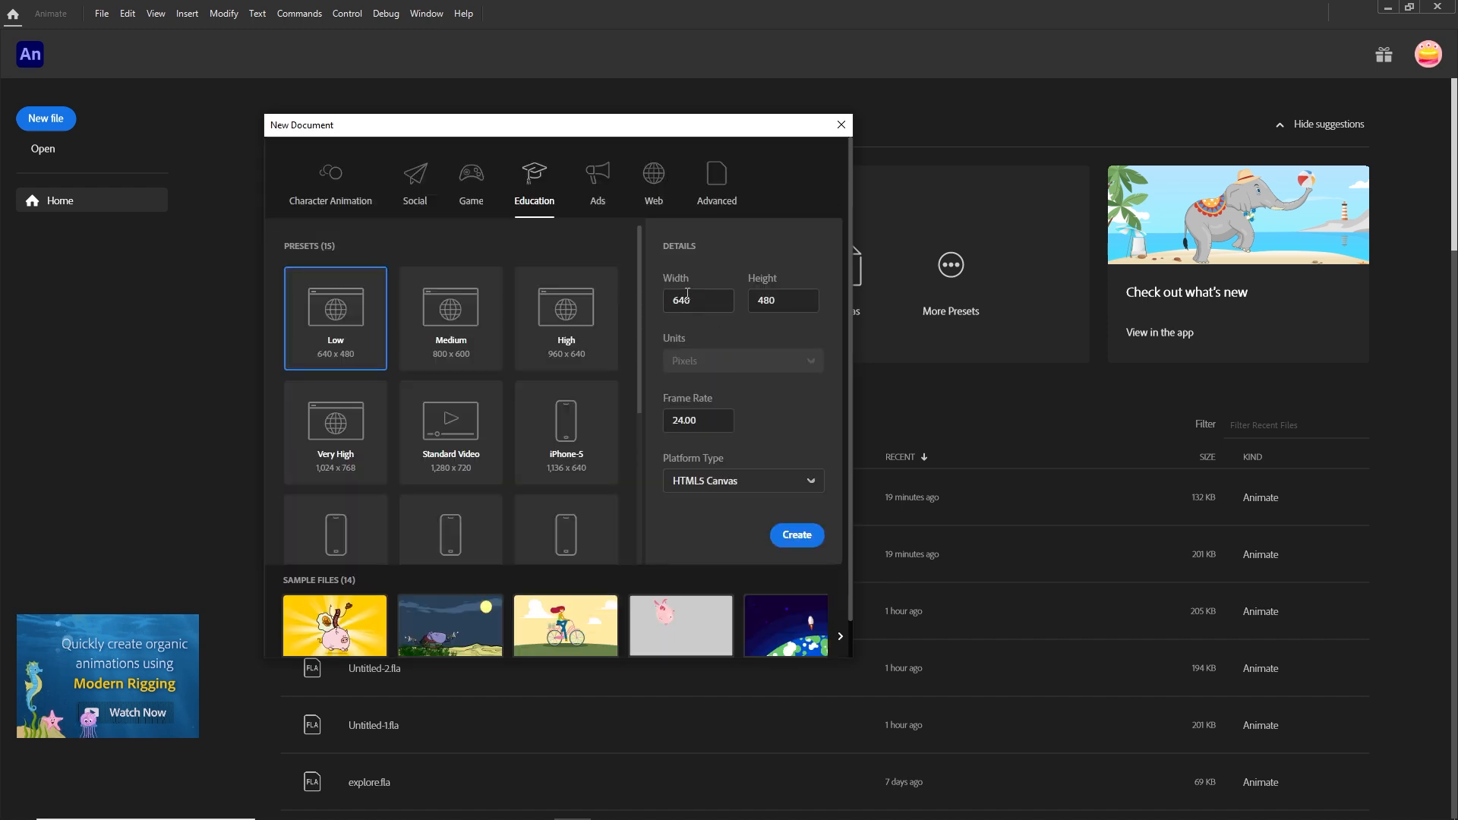
drag(661, 301, 471, 273)
text(600)
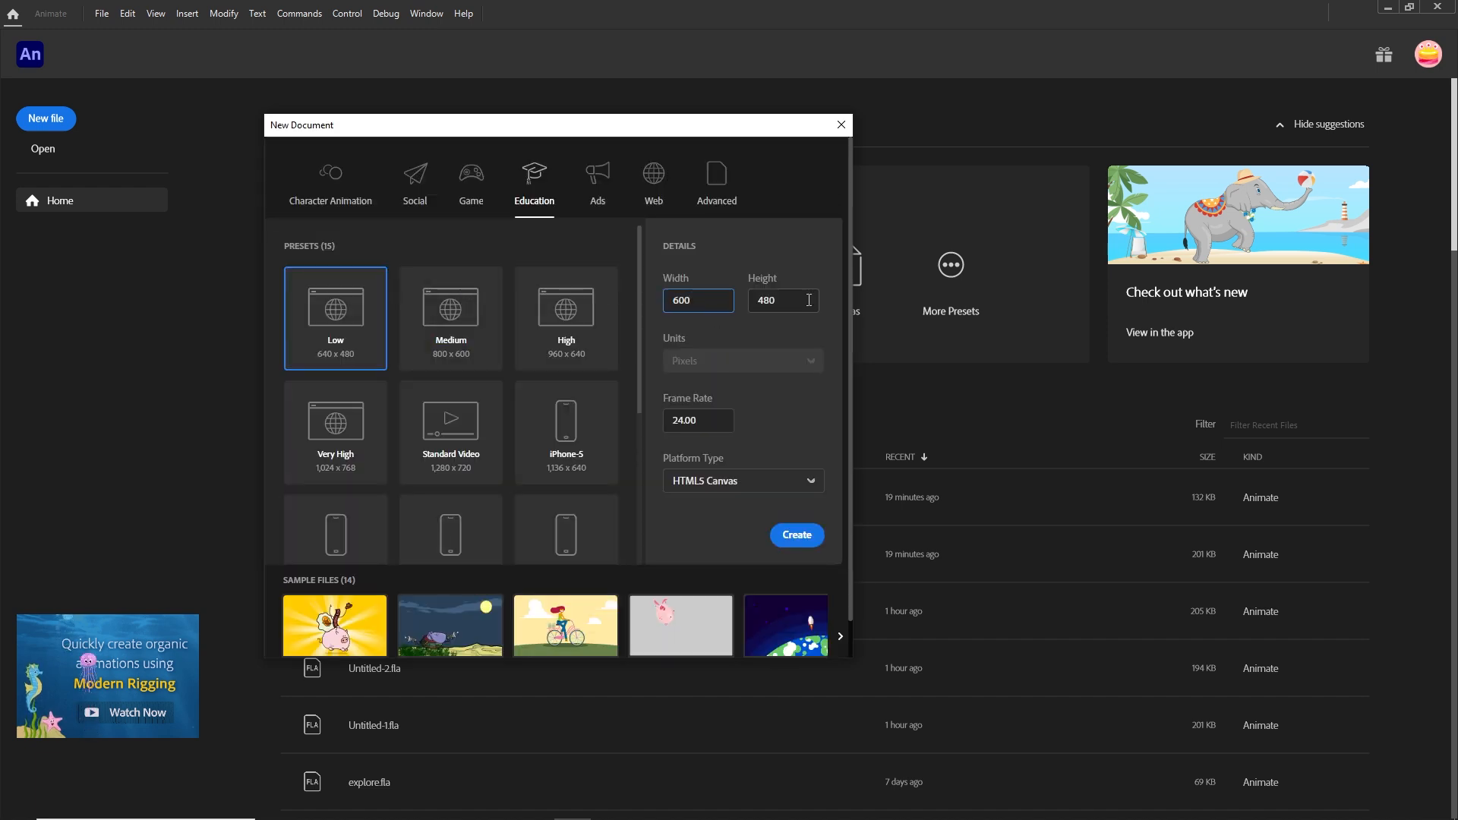
key(Tab)
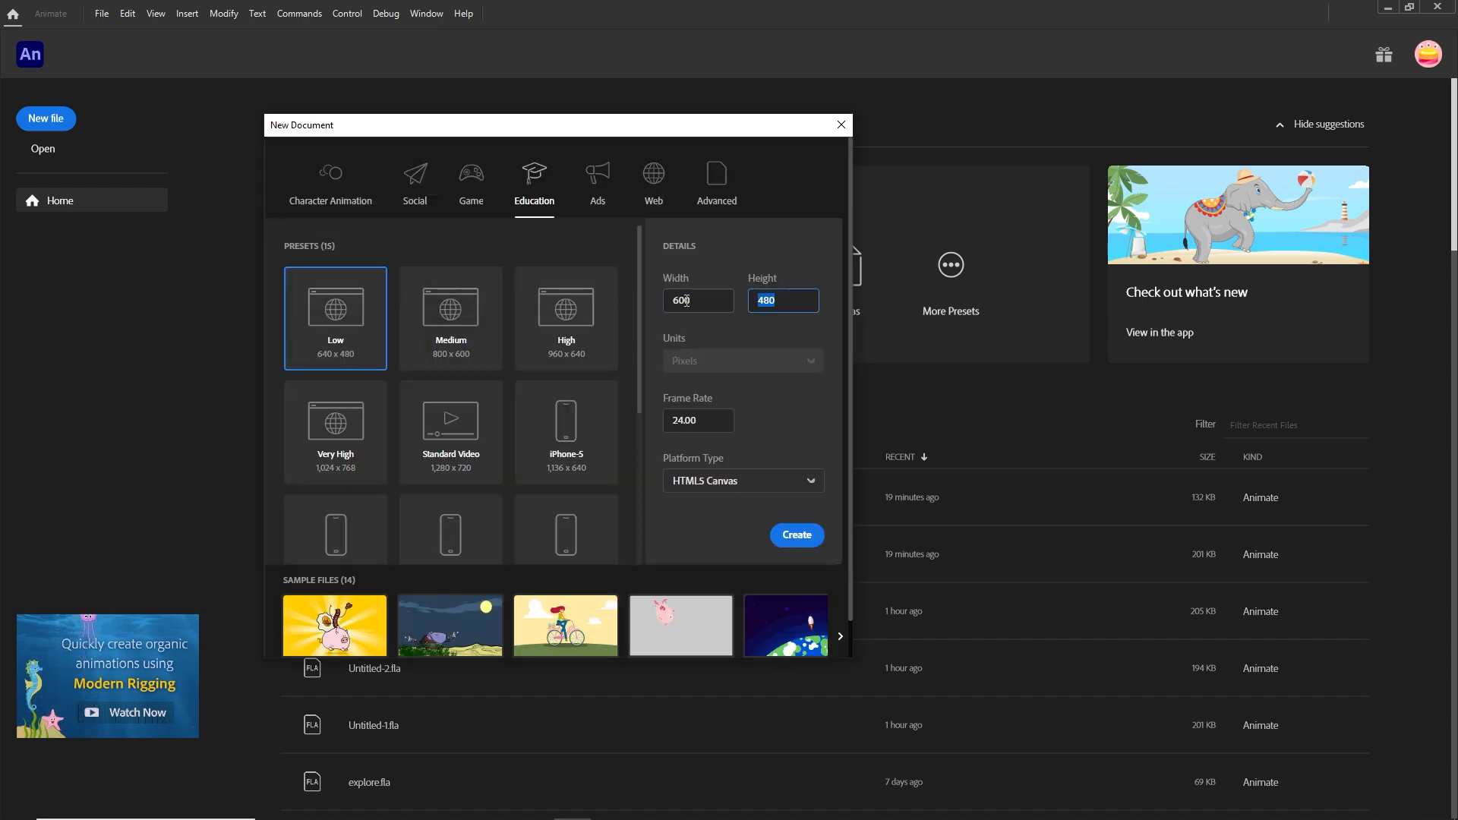
text(400)
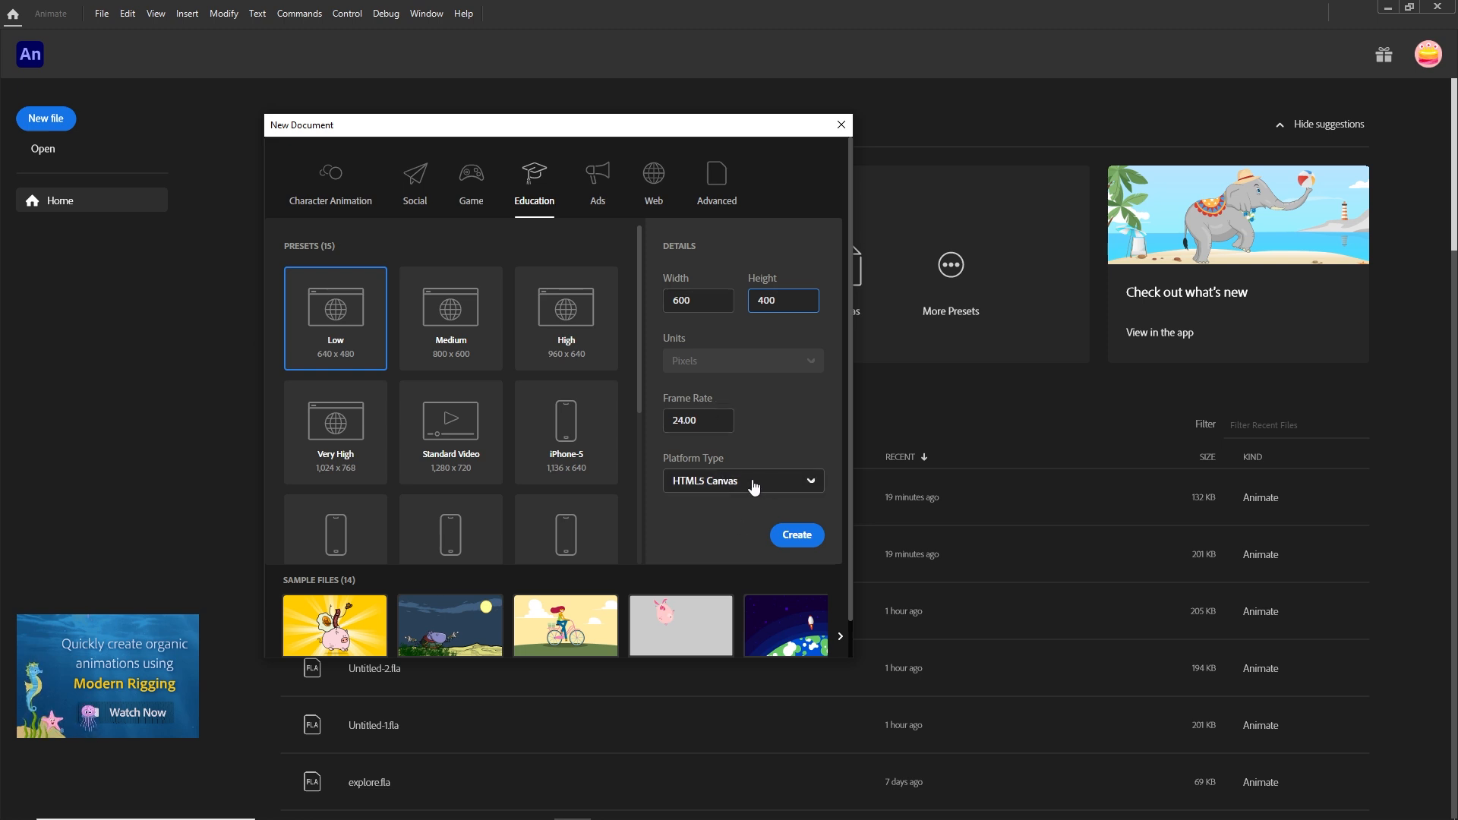
click(791, 536)
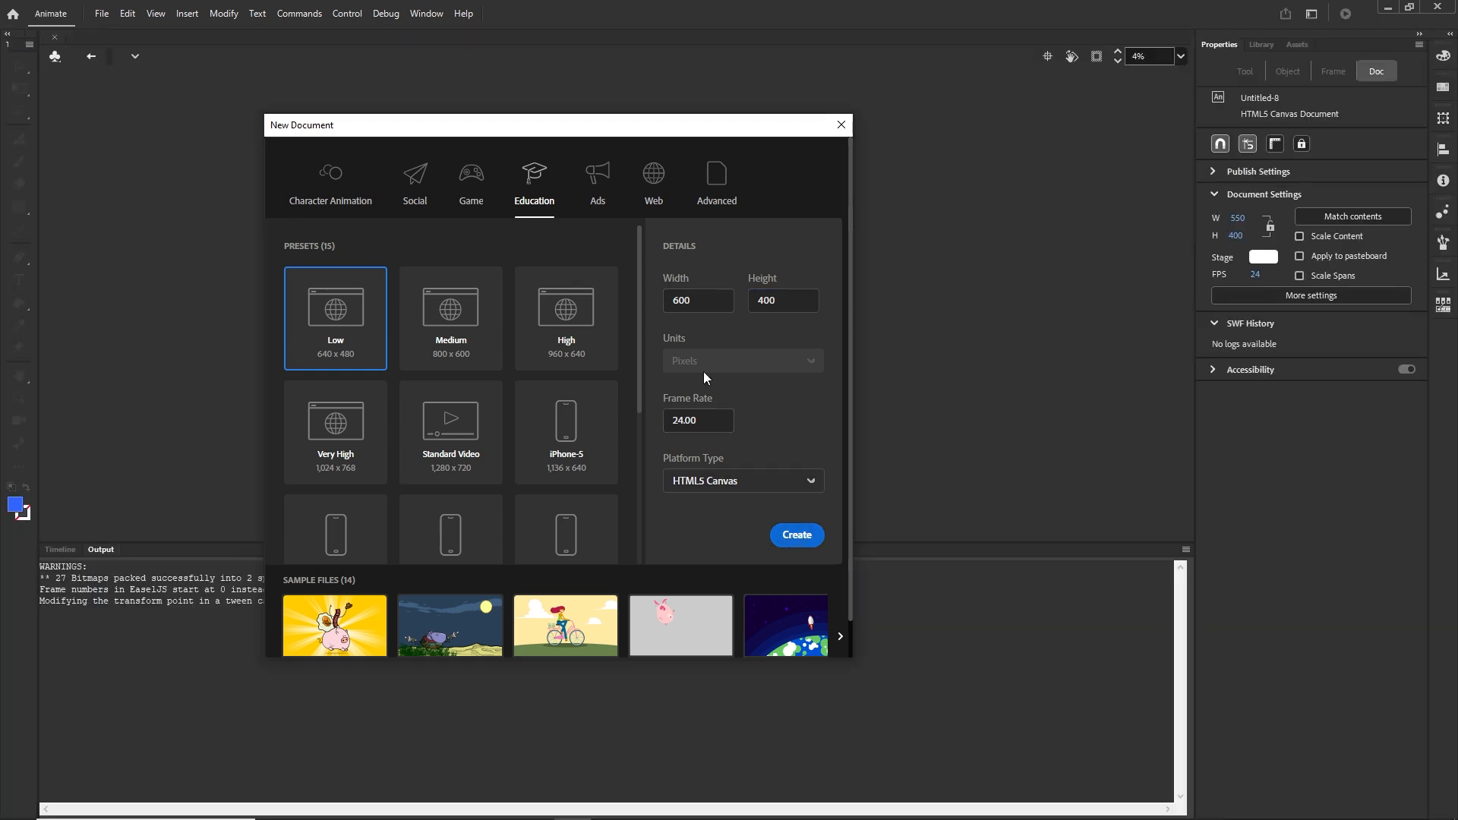
click(60, 549)
Import christmas.ai from the tutorial's illustrator folder onto the stage as Animate layers, and show the timeline again
mouse_move(456, 816)
click(349, 805)
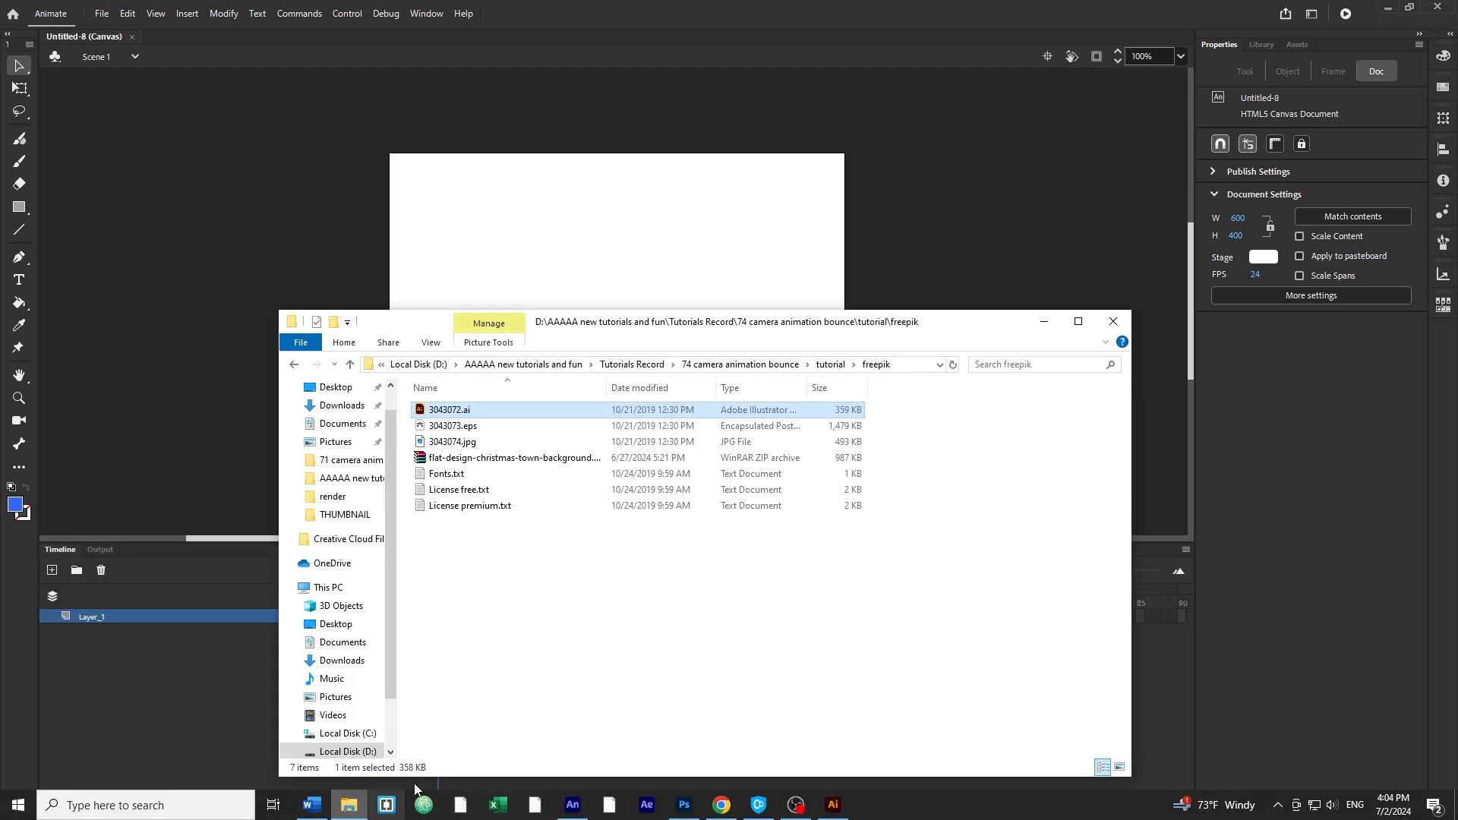
click(830, 364)
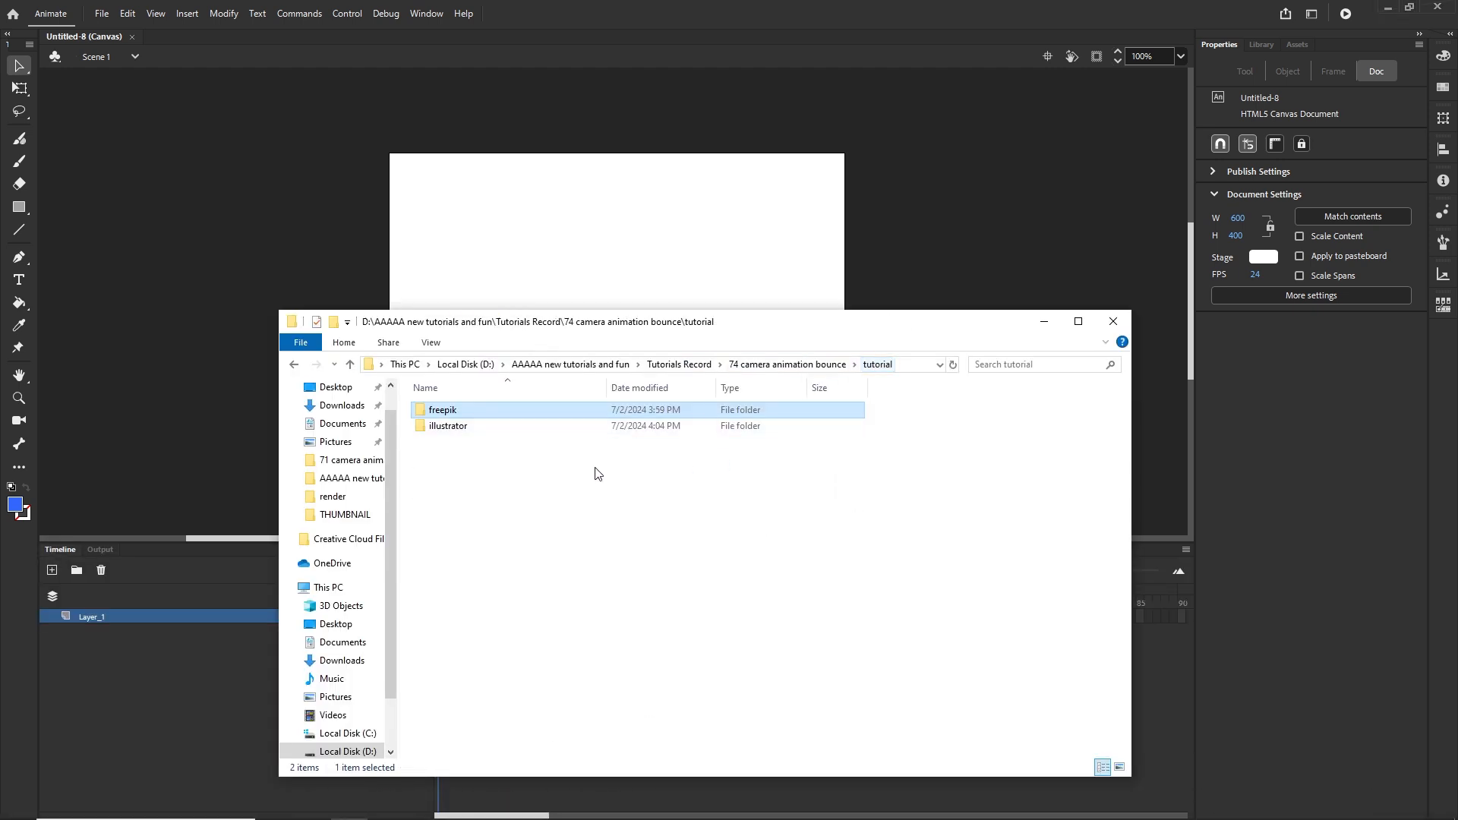
double_click(455, 427)
drag(449, 411, 617, 259)
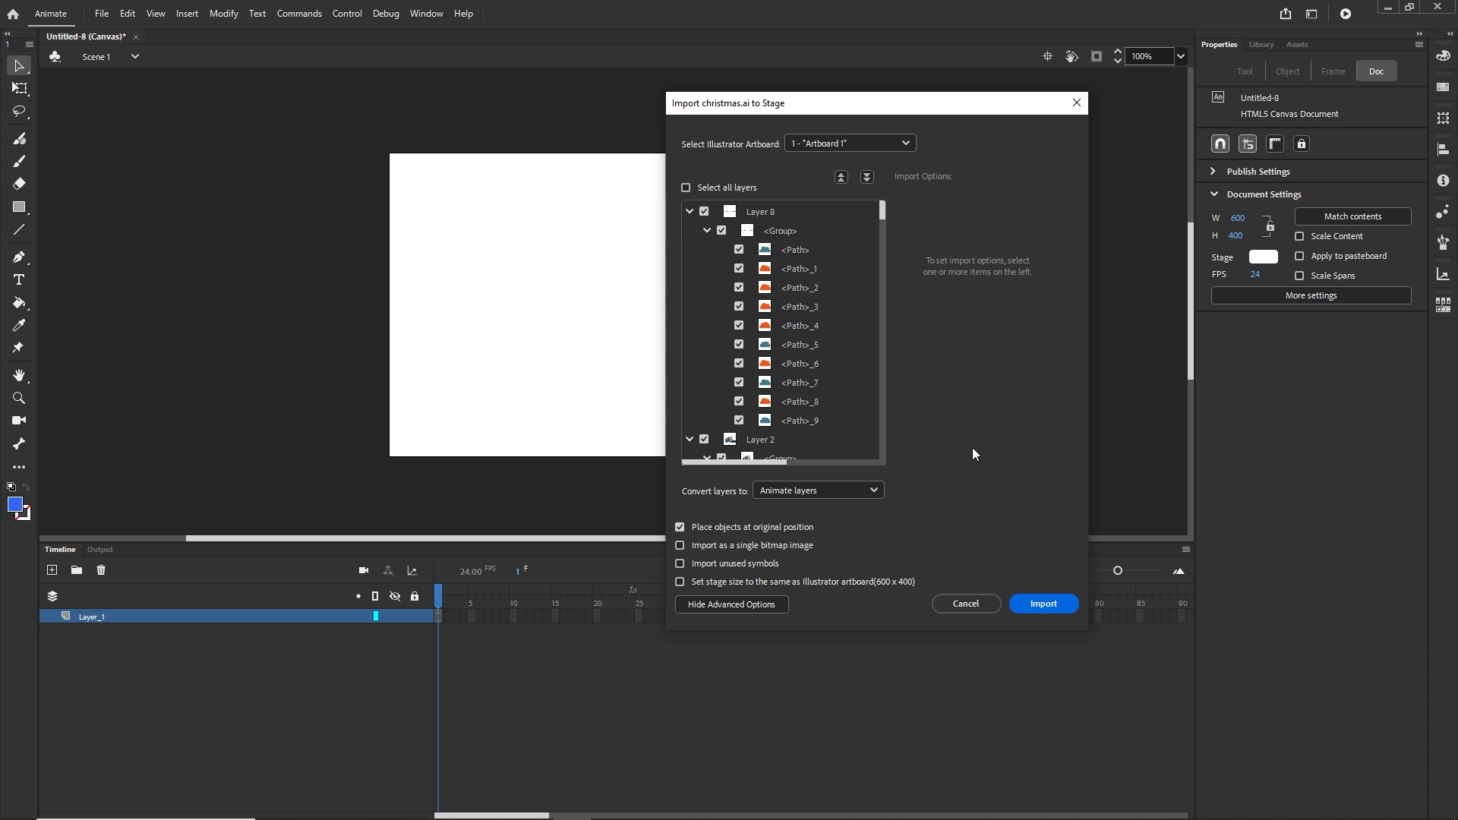
click(1048, 606)
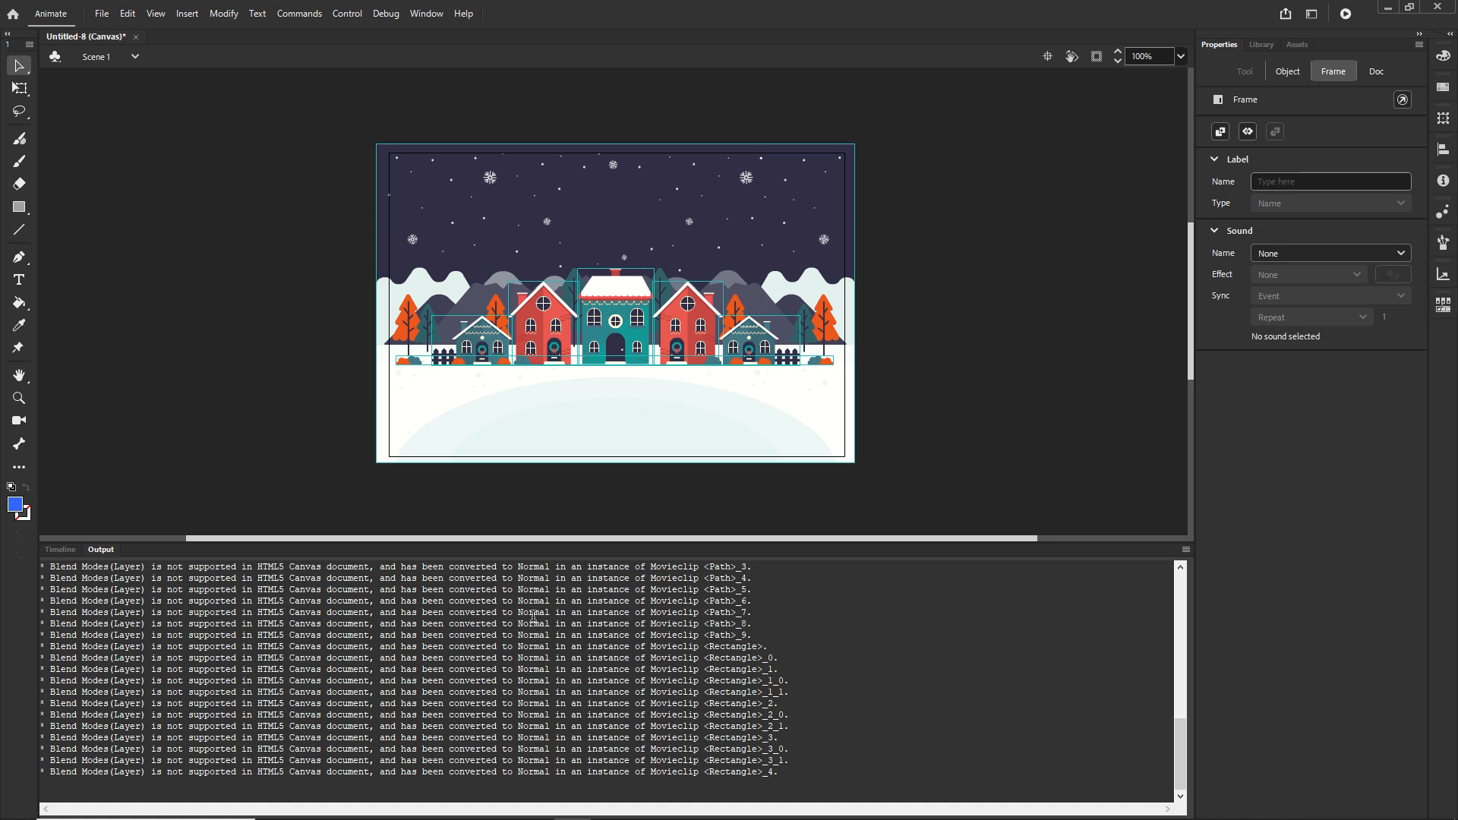
click(59, 550)
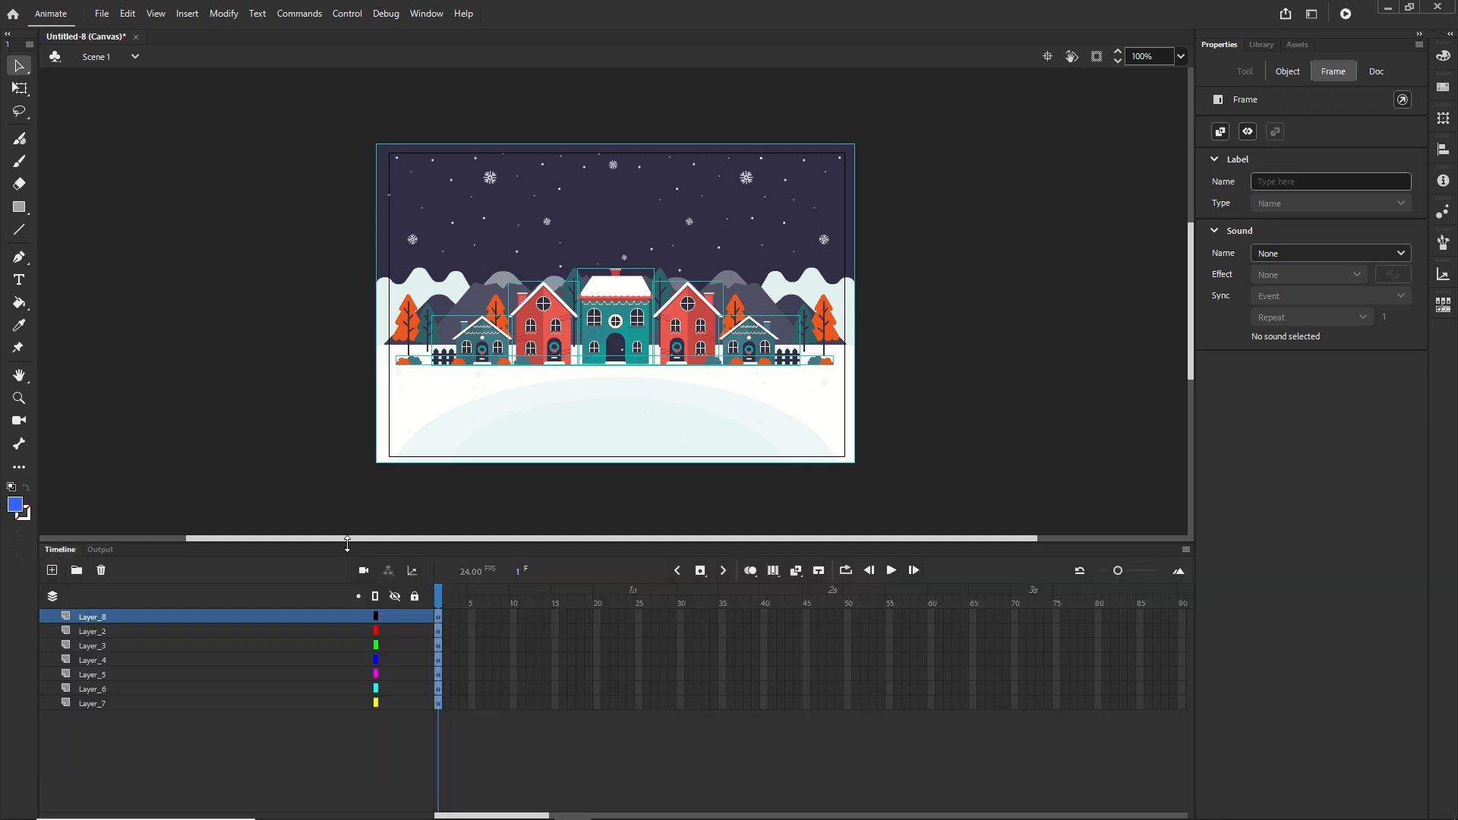
click(964, 471)
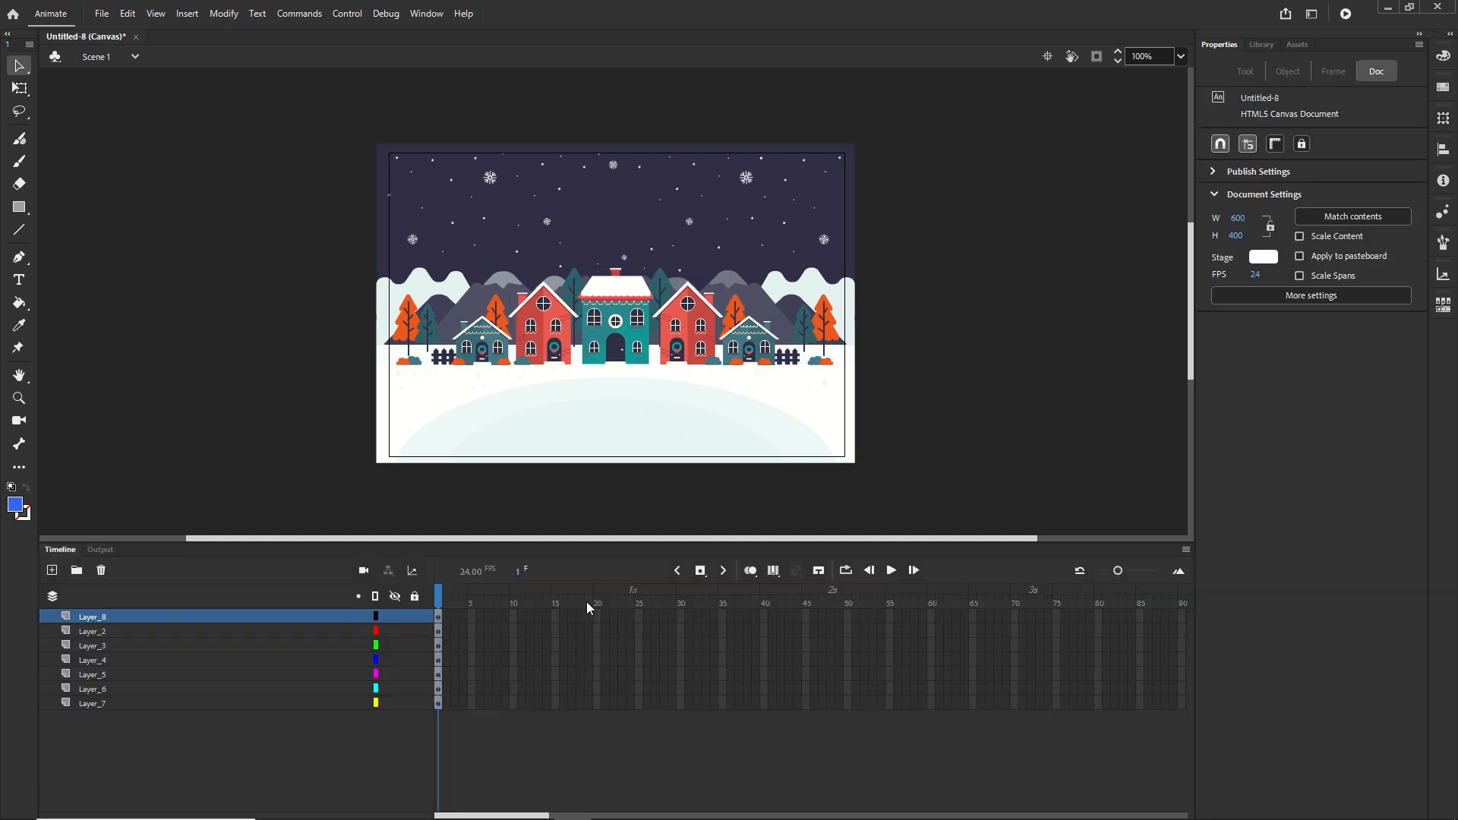
Rename Layer_7, which holds the night-sky and snow background, as BG
click(93, 689)
click(102, 707)
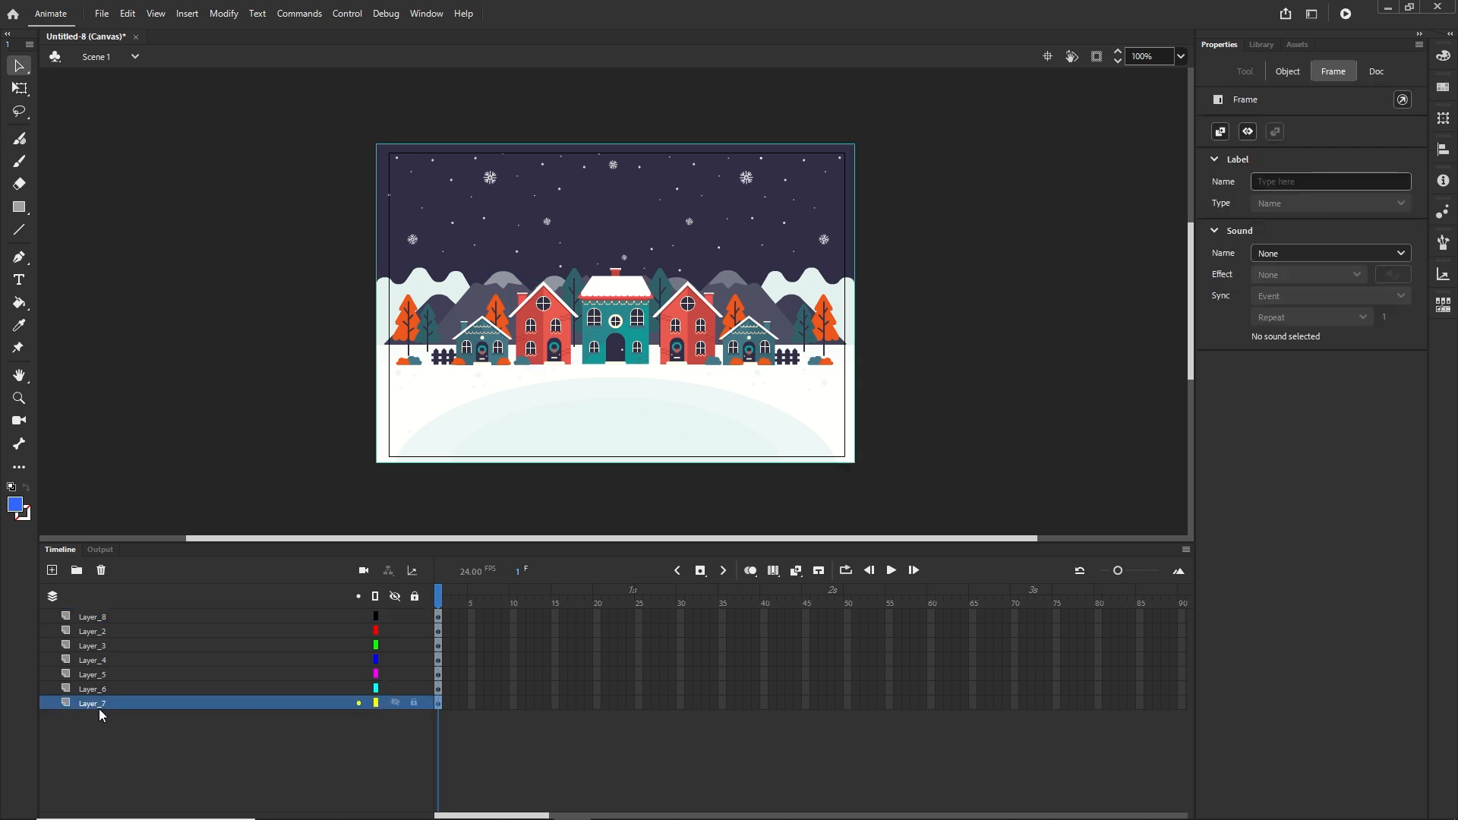
double_click(93, 707)
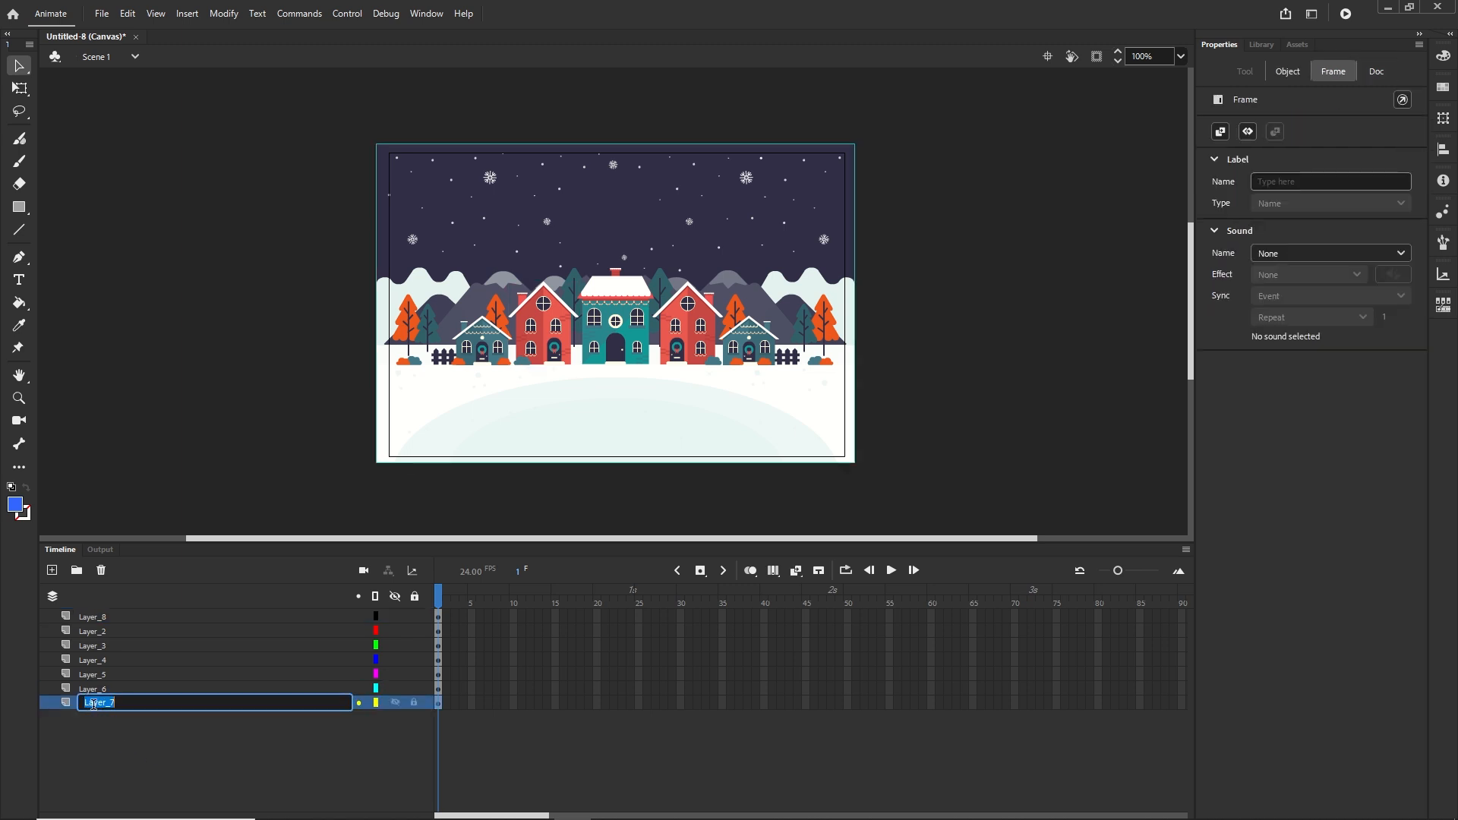
text(BG)
key(Return)
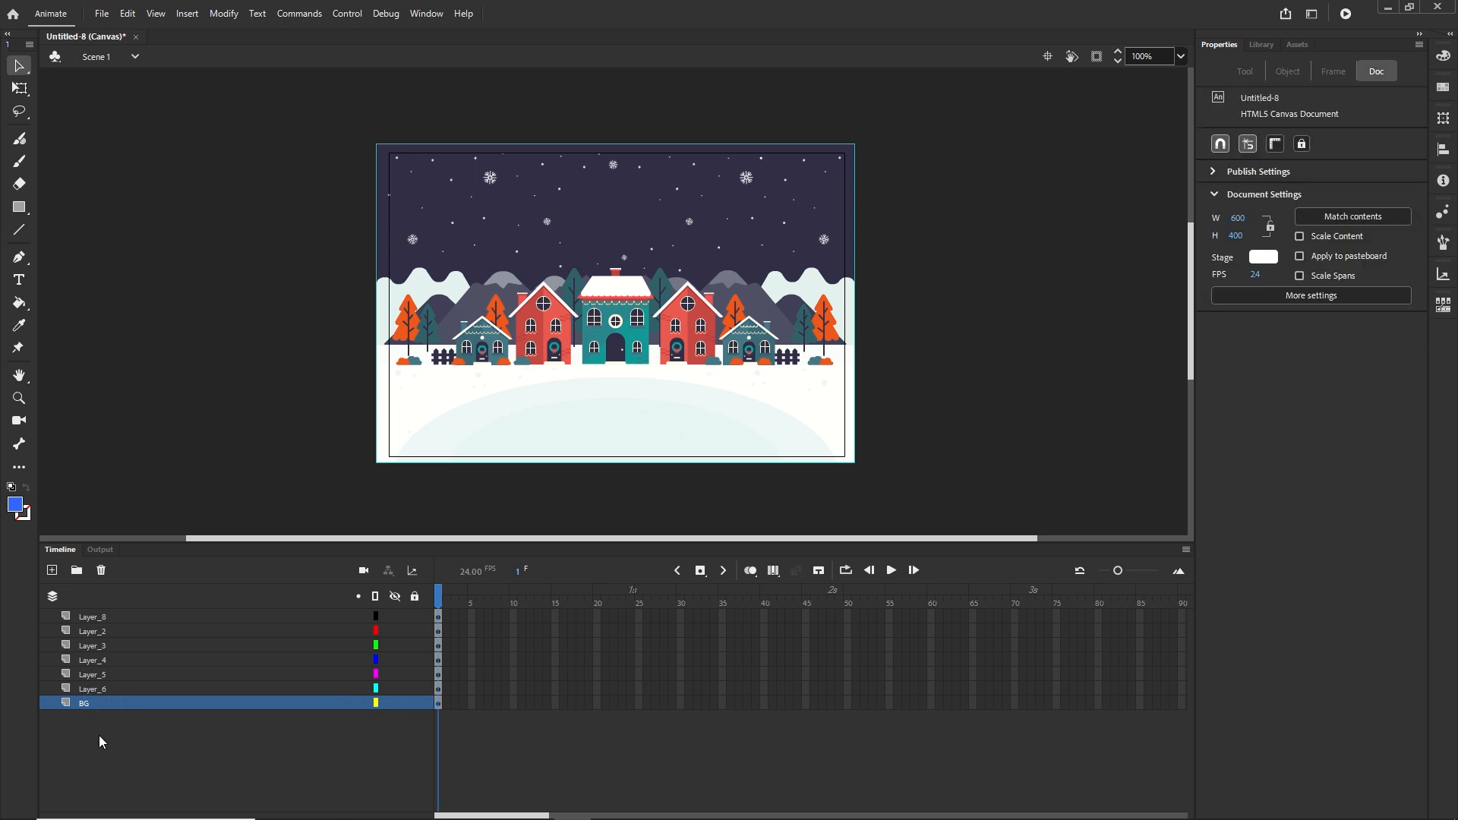
Rename Layer_8, which holds the row of bushes, as bush
click(94, 622)
double_click(93, 617)
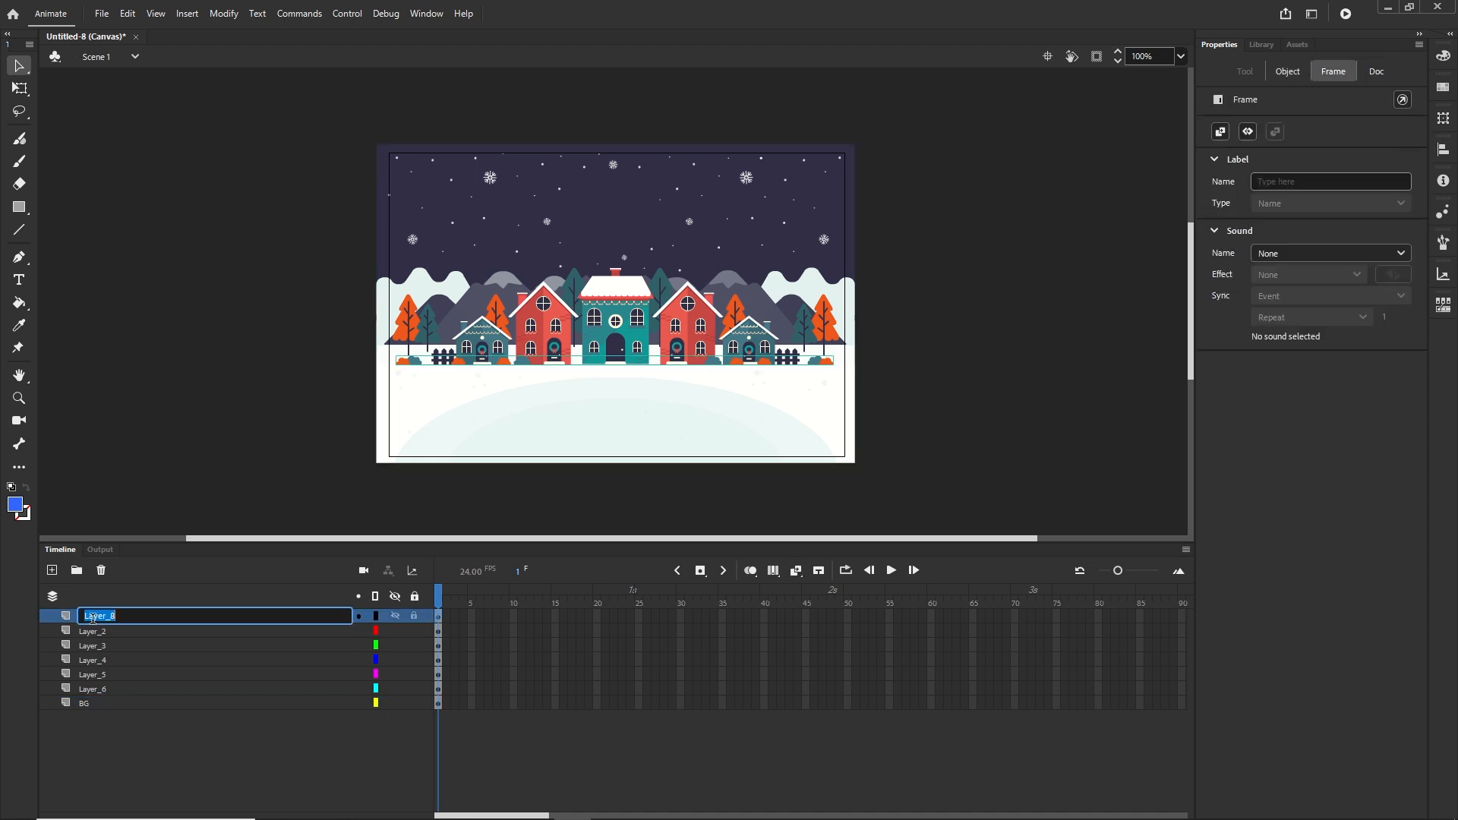
text(bush)
click(169, 784)
Identify the layer of the leftmost small house and move that layer, Layer_4, directly above BG
click(501, 347)
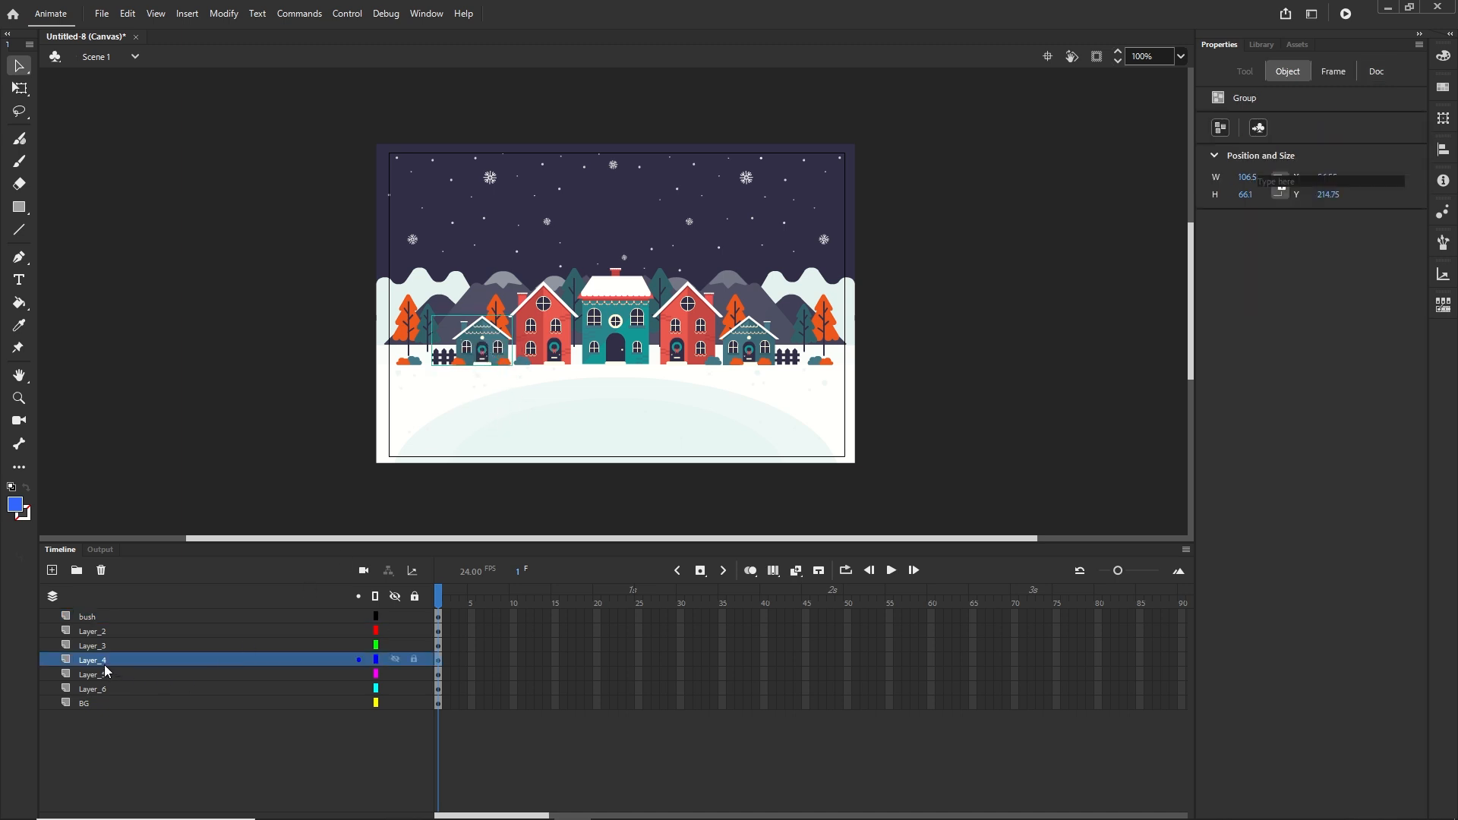
drag(104, 664, 108, 697)
click(123, 728)
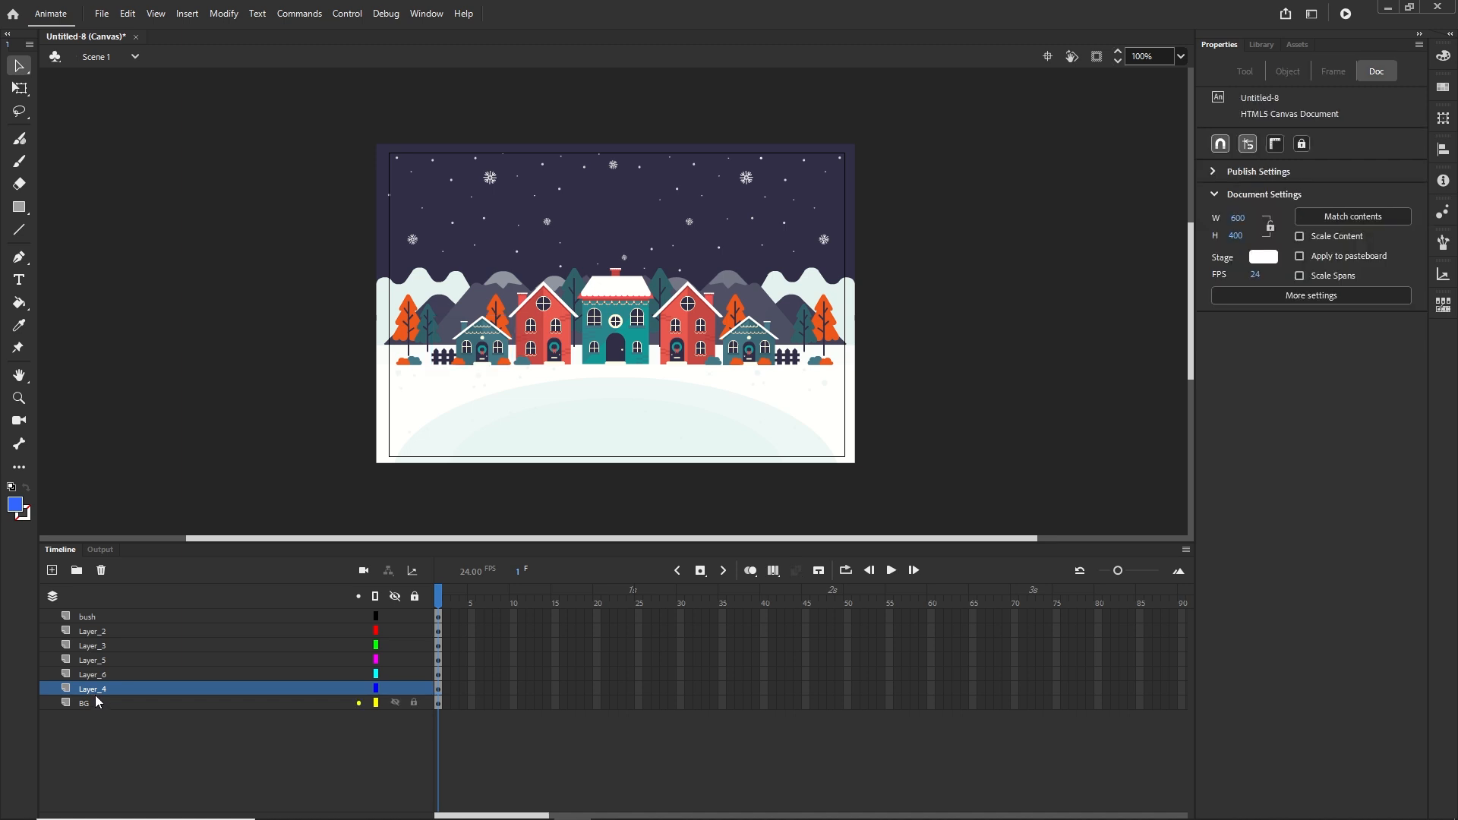
click(95, 692)
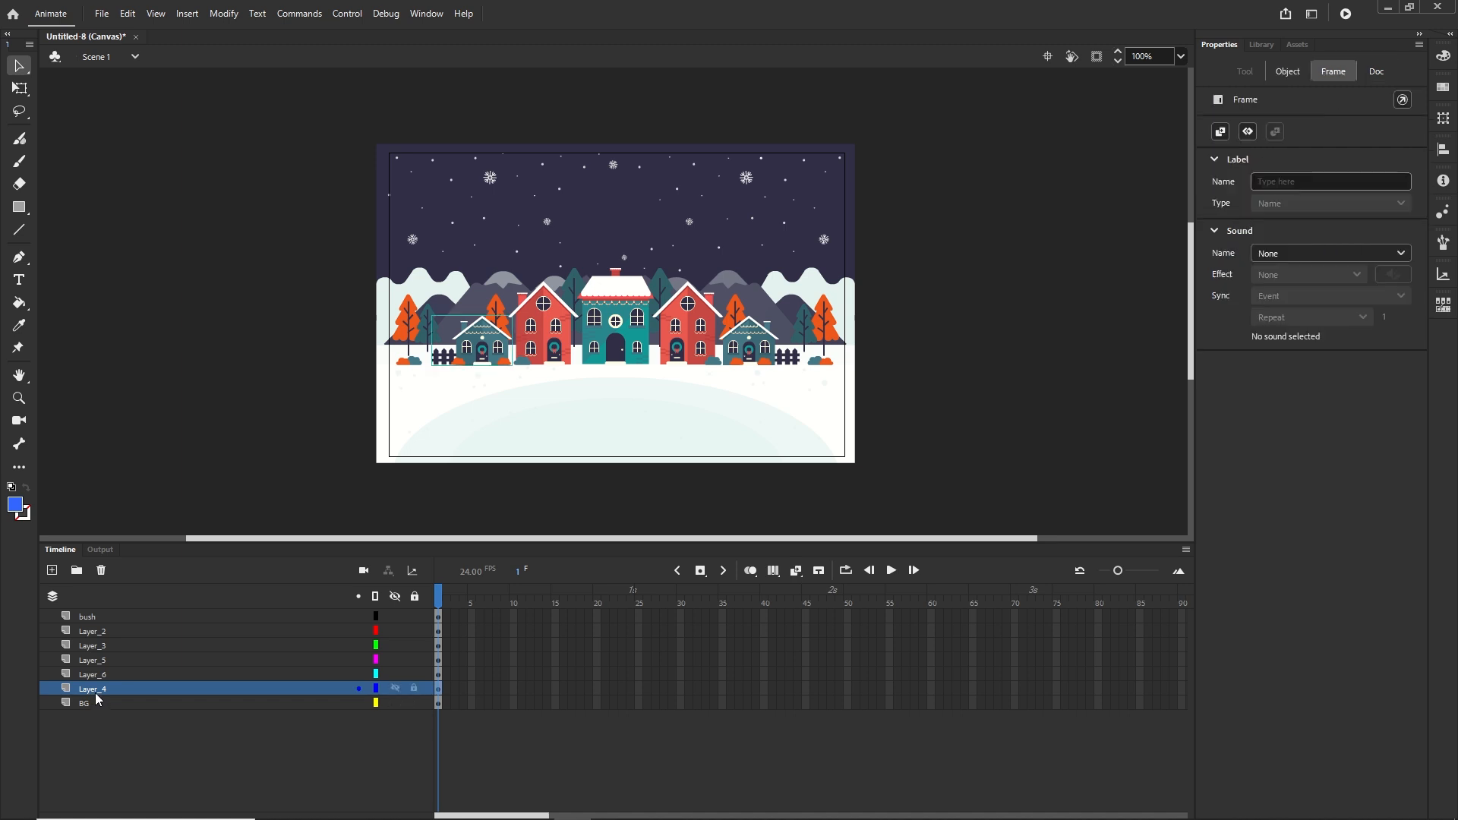
Check which houses Layer_6, Layer_5 and Layer_3 hold by hiding and showing them, and hide Layer_2
click(395, 672)
click(395, 670)
click(395, 659)
click(395, 658)
click(395, 645)
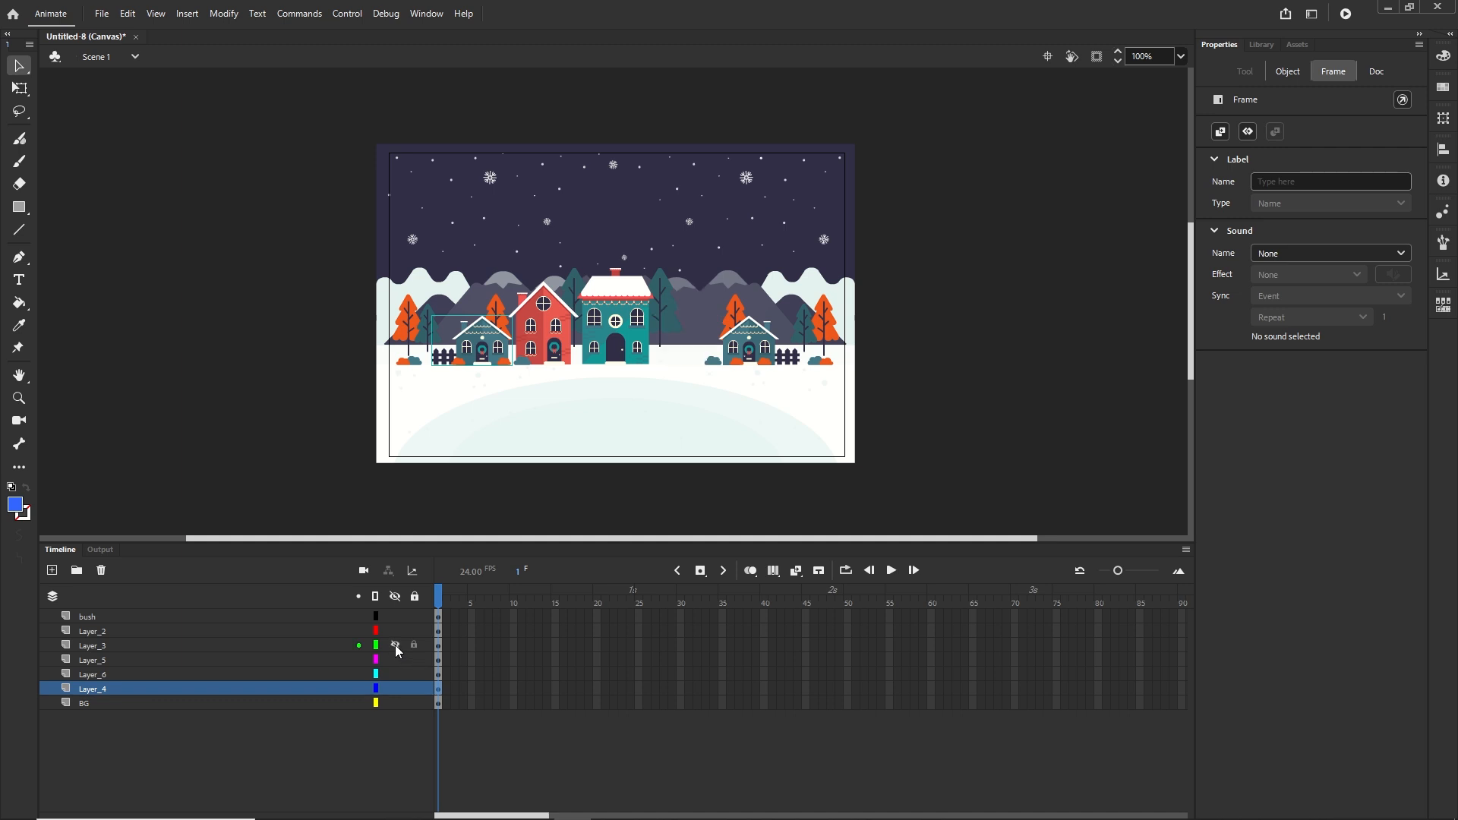
click(395, 645)
click(395, 630)
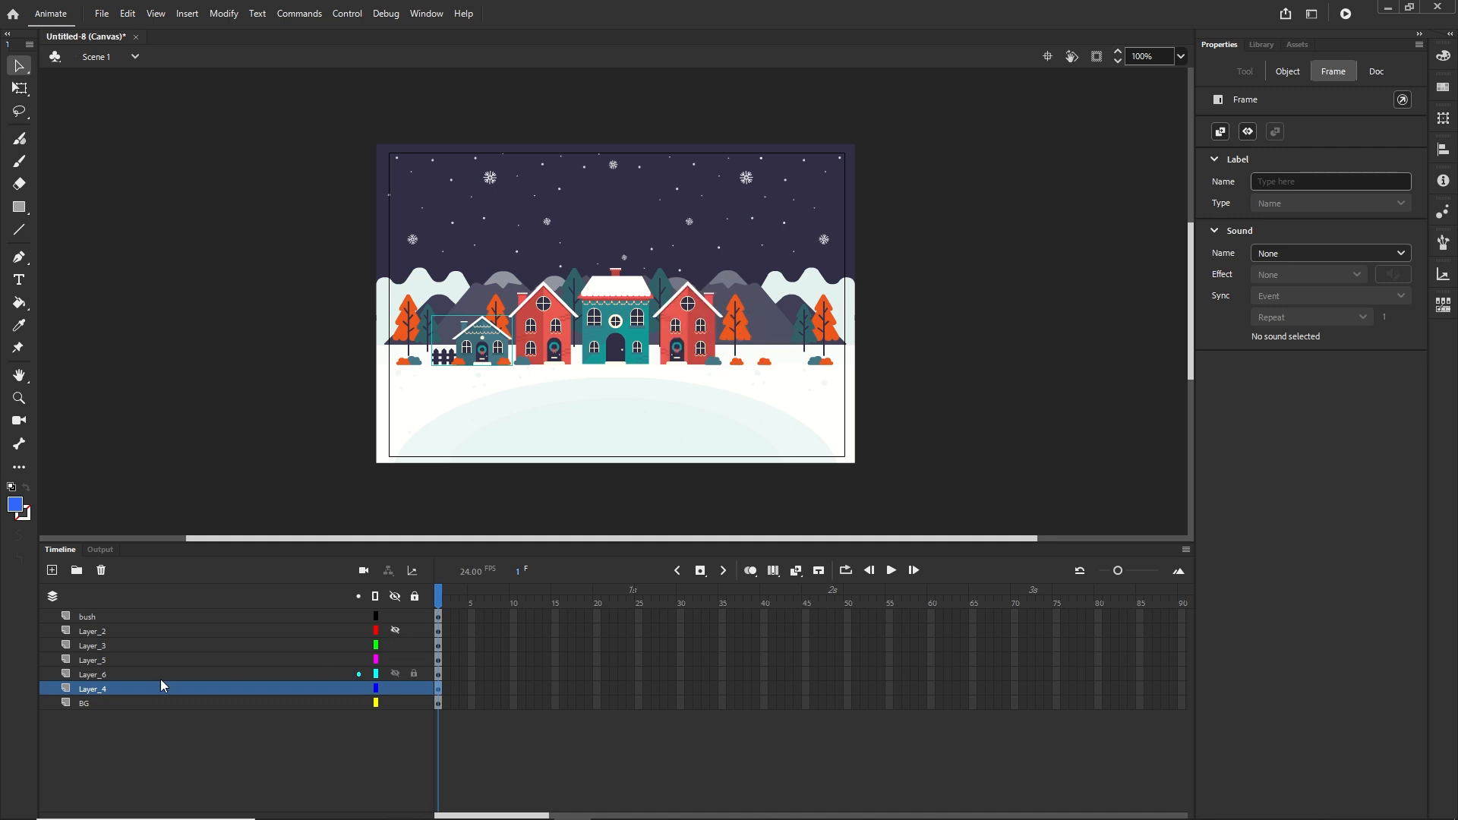
Rename Layer_4 as h1 and Layer_6 as h2, numbering the house layers from the leftmost house
double_click(97, 689)
text(hi)
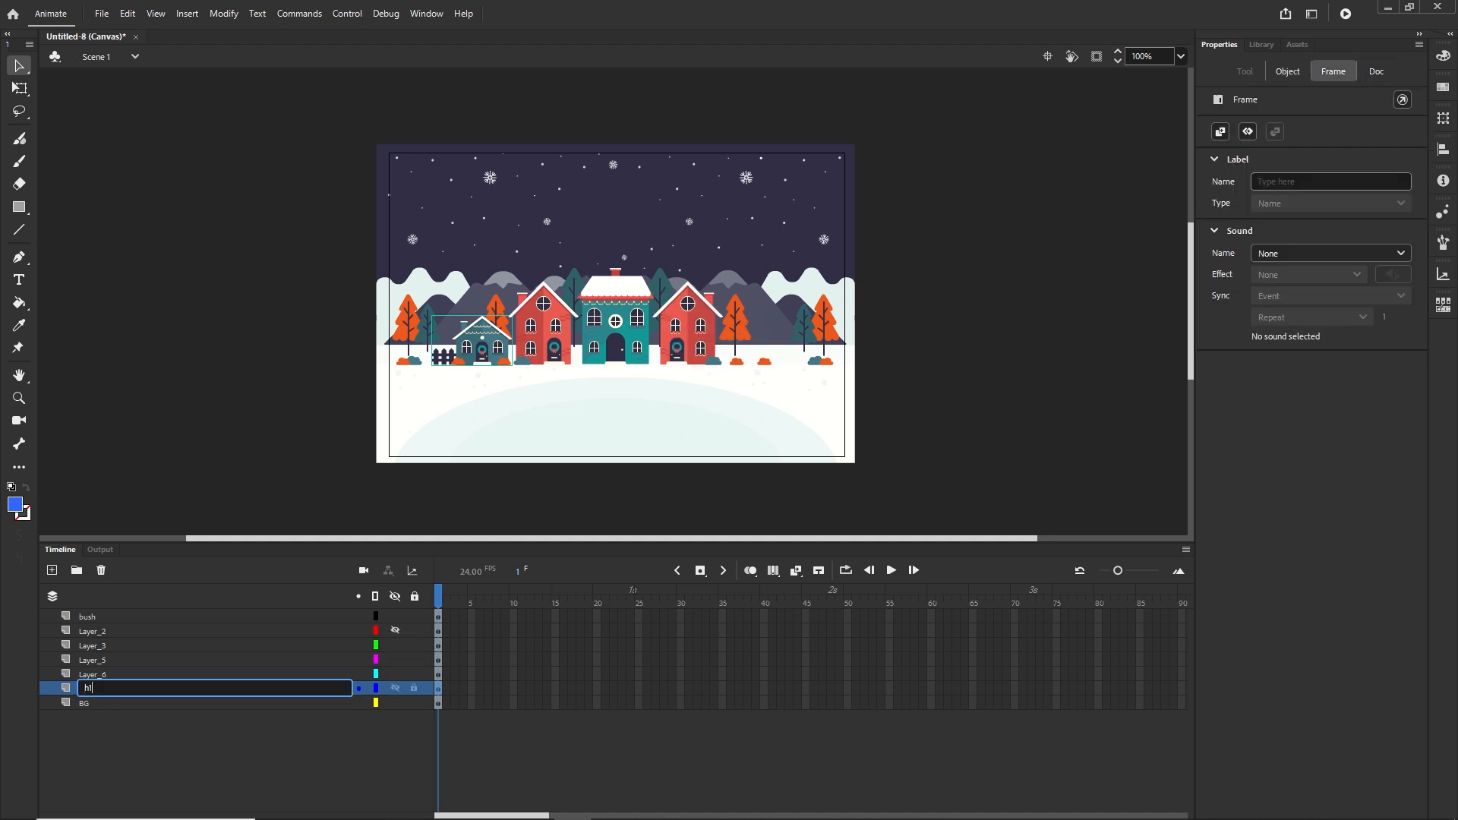
key(Return)
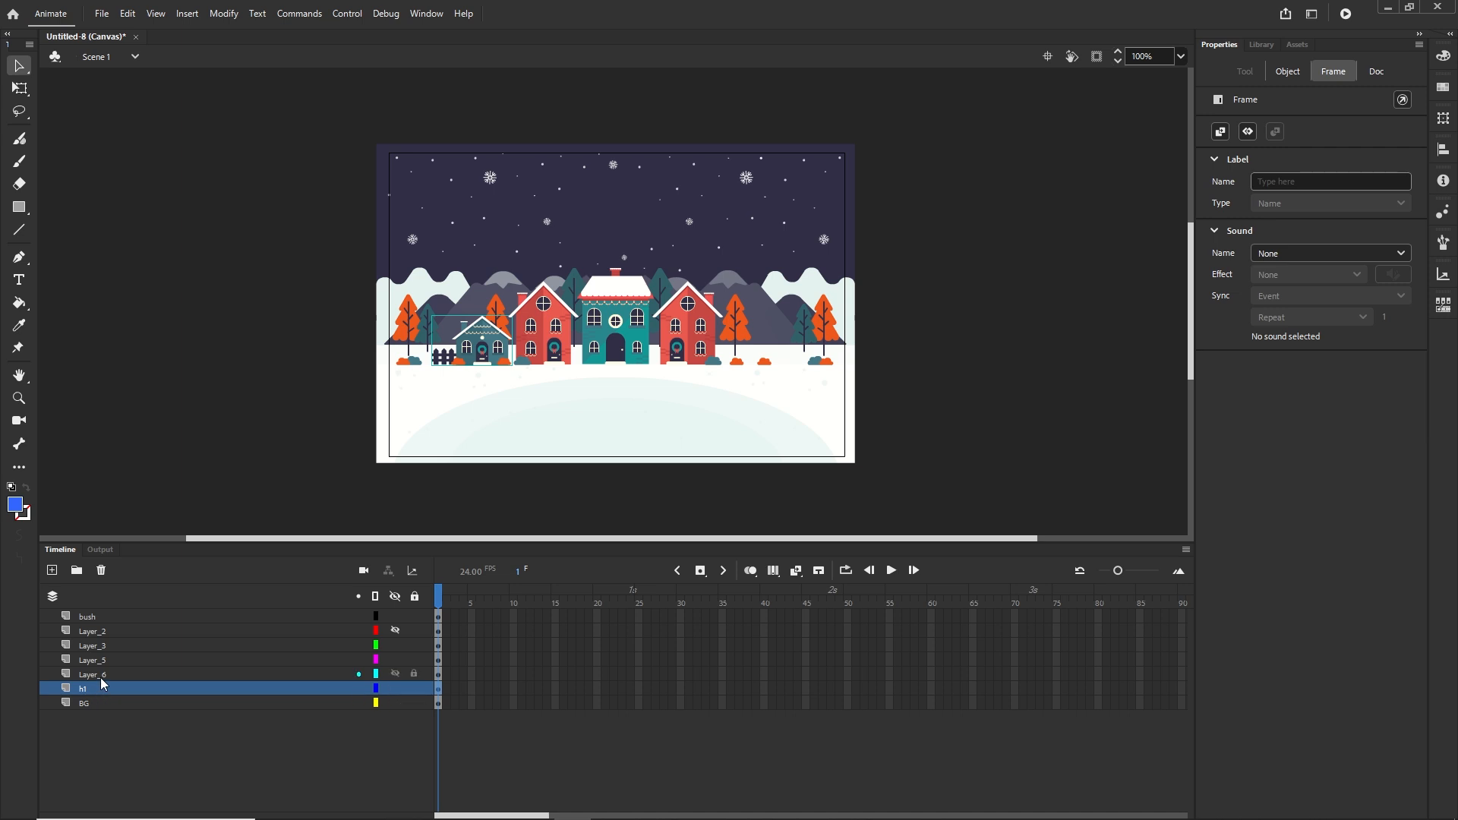
double_click(101, 674)
text(h2)
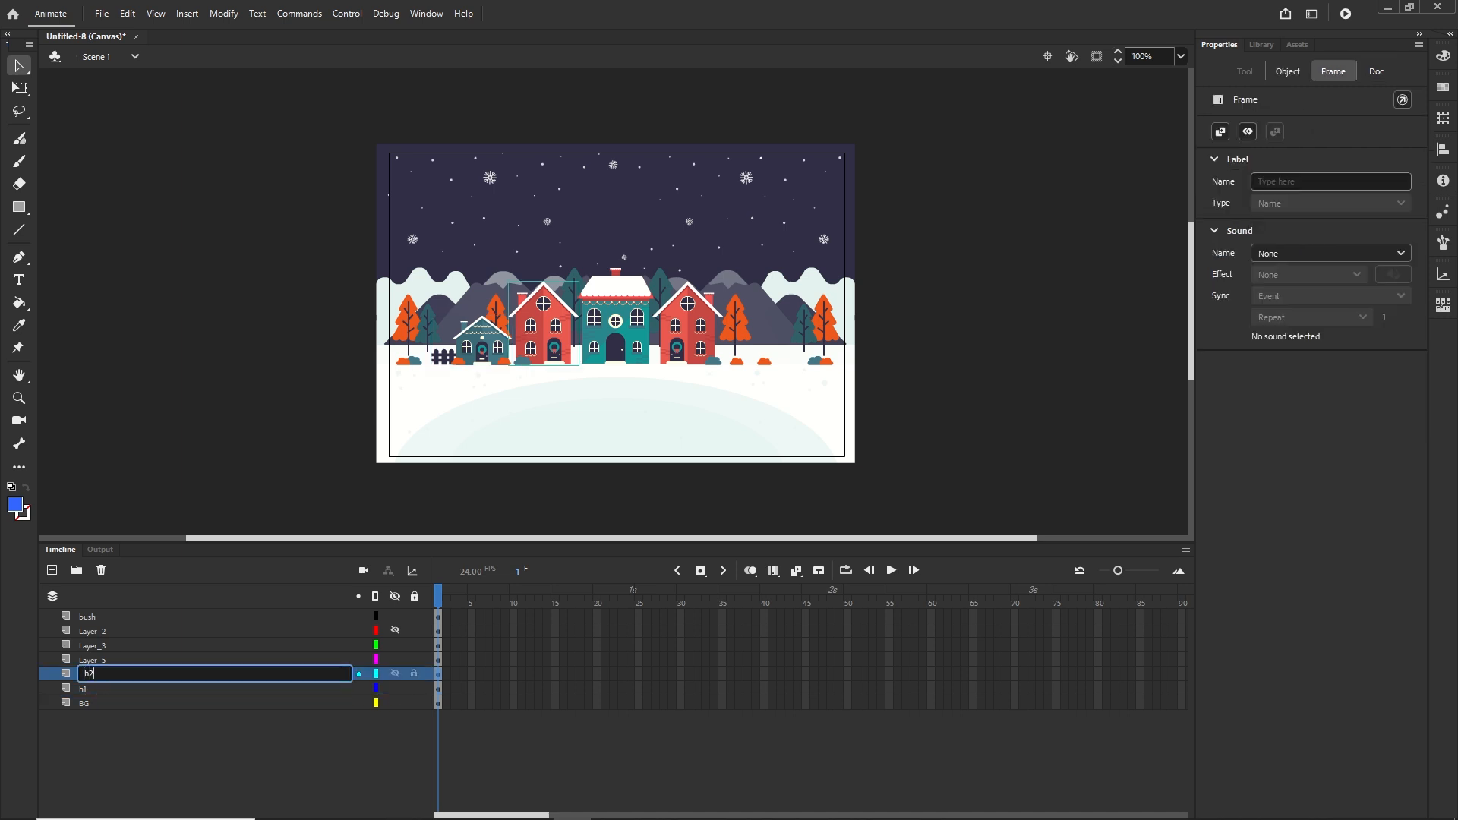
key(Return)
Rename Layer_5, the central teal house, as h3 and Layer_3, the red house beside it, as h4
click(86, 663)
double_click(86, 663)
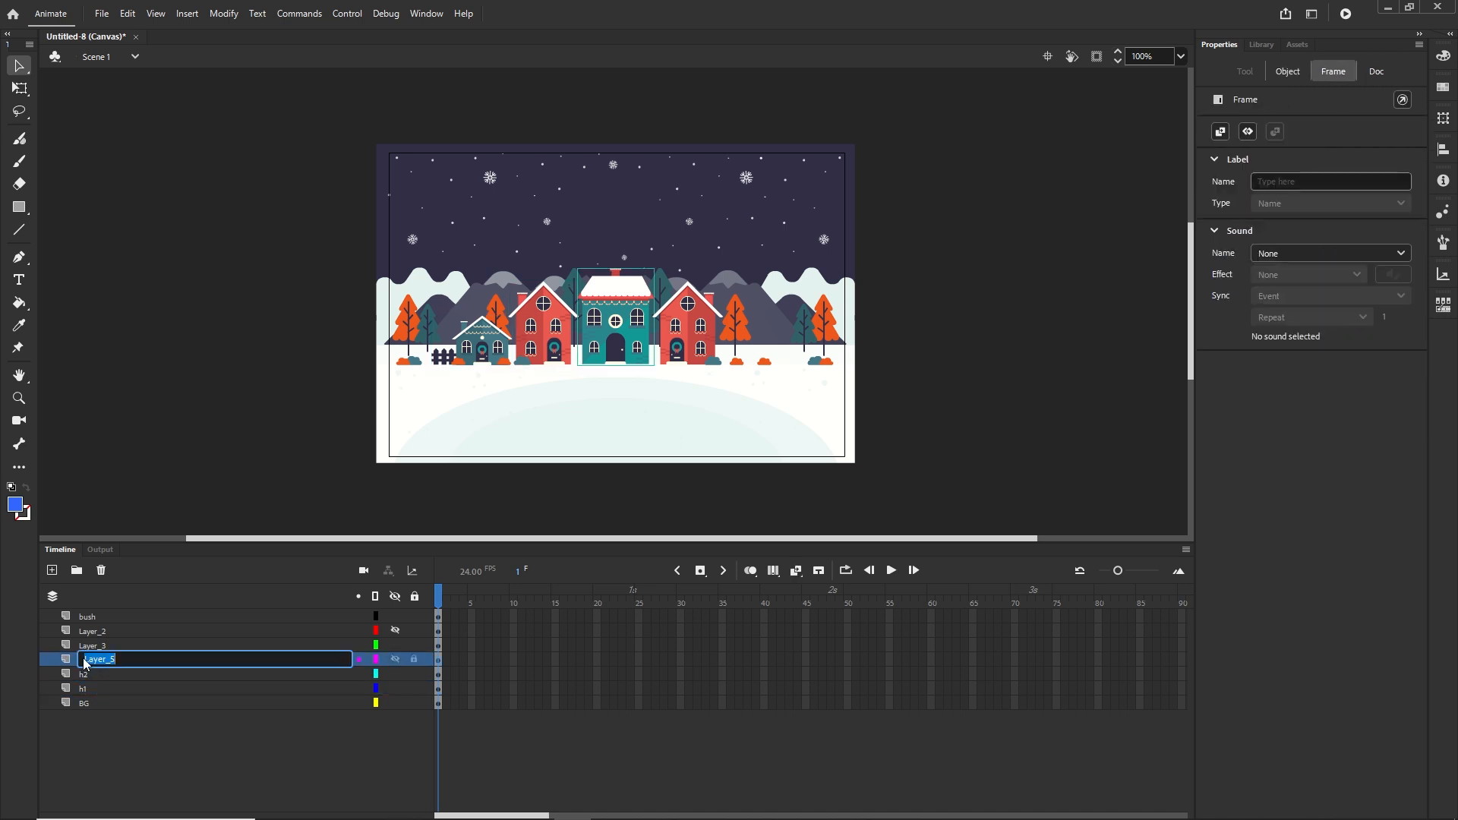
text(h3)
key(Return)
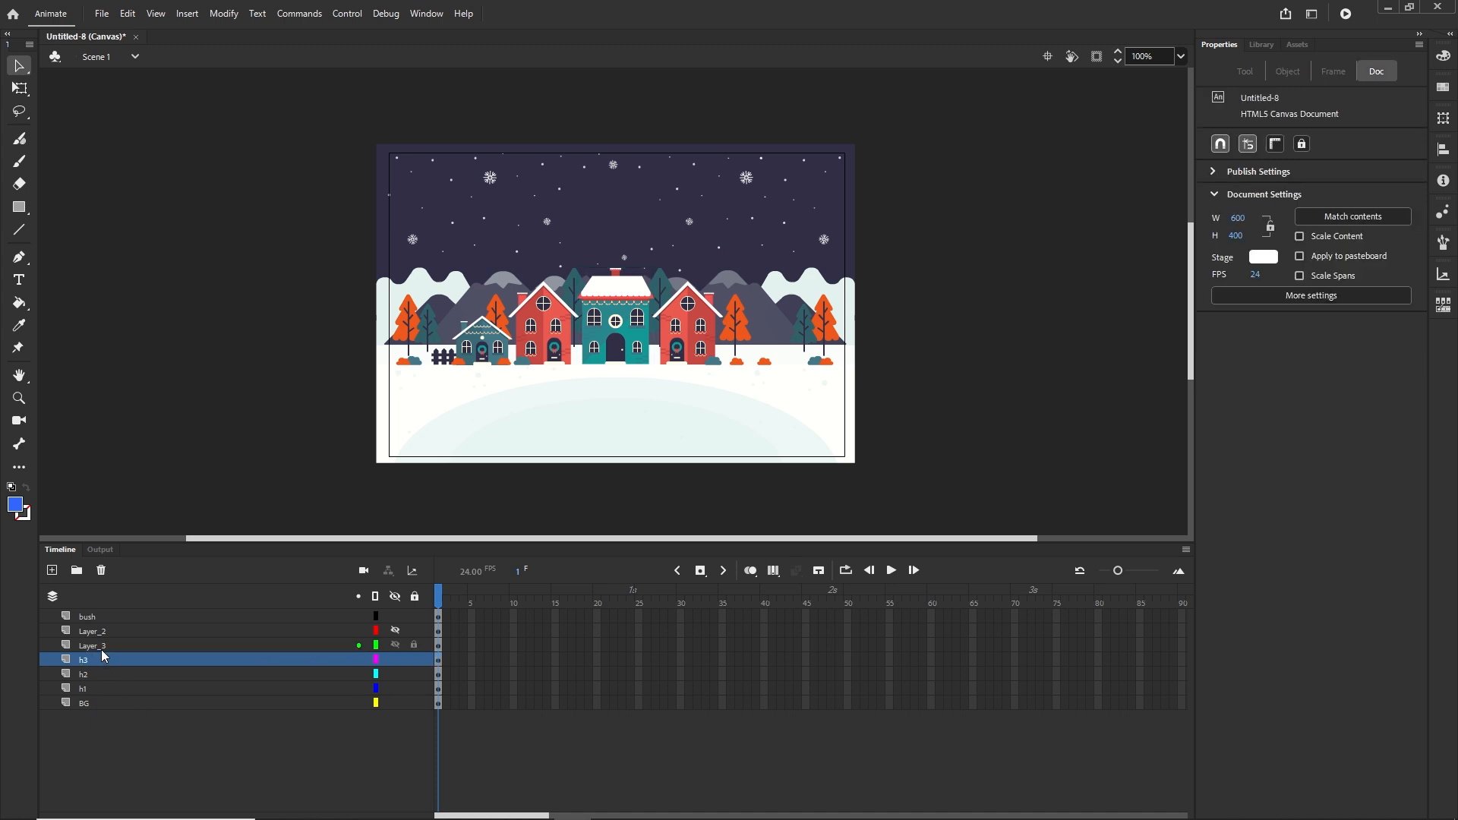
click(98, 648)
double_click(98, 647)
text(h4)
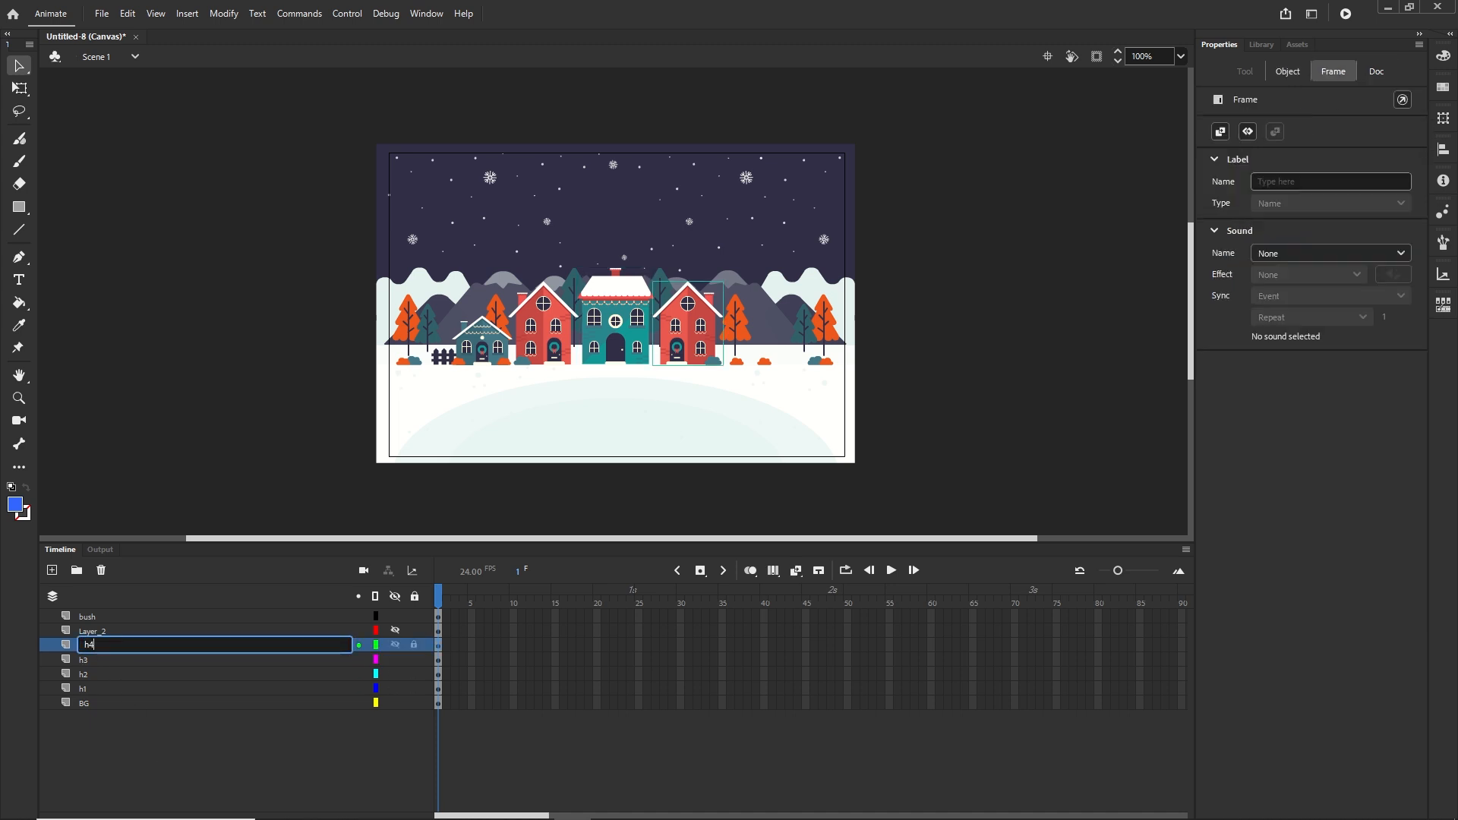
click(124, 749)
Rename the hidden Layer_2 with the rightmost small house as h5
double_click(93, 631)
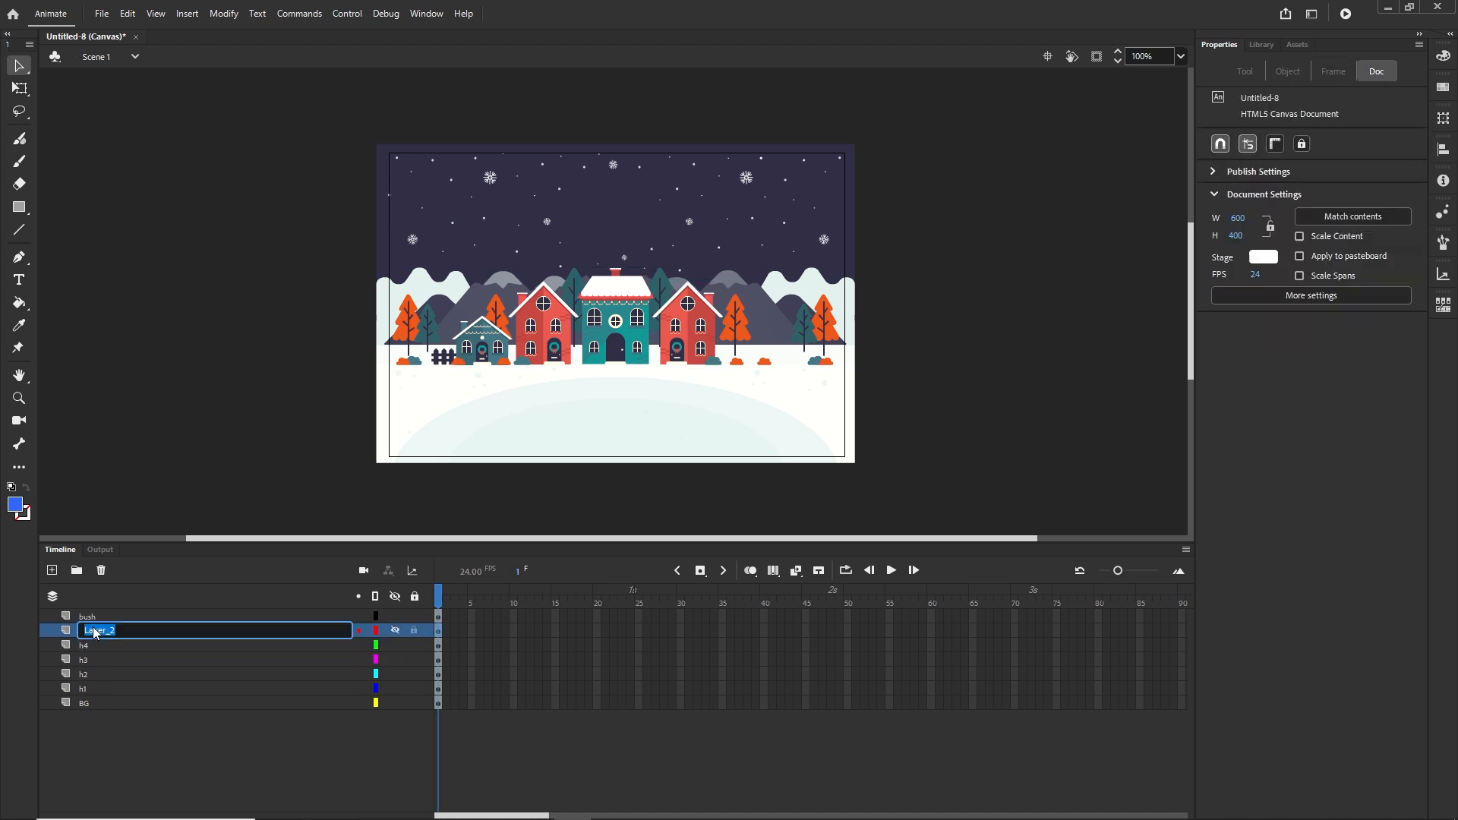
text(h5)
click(186, 759)
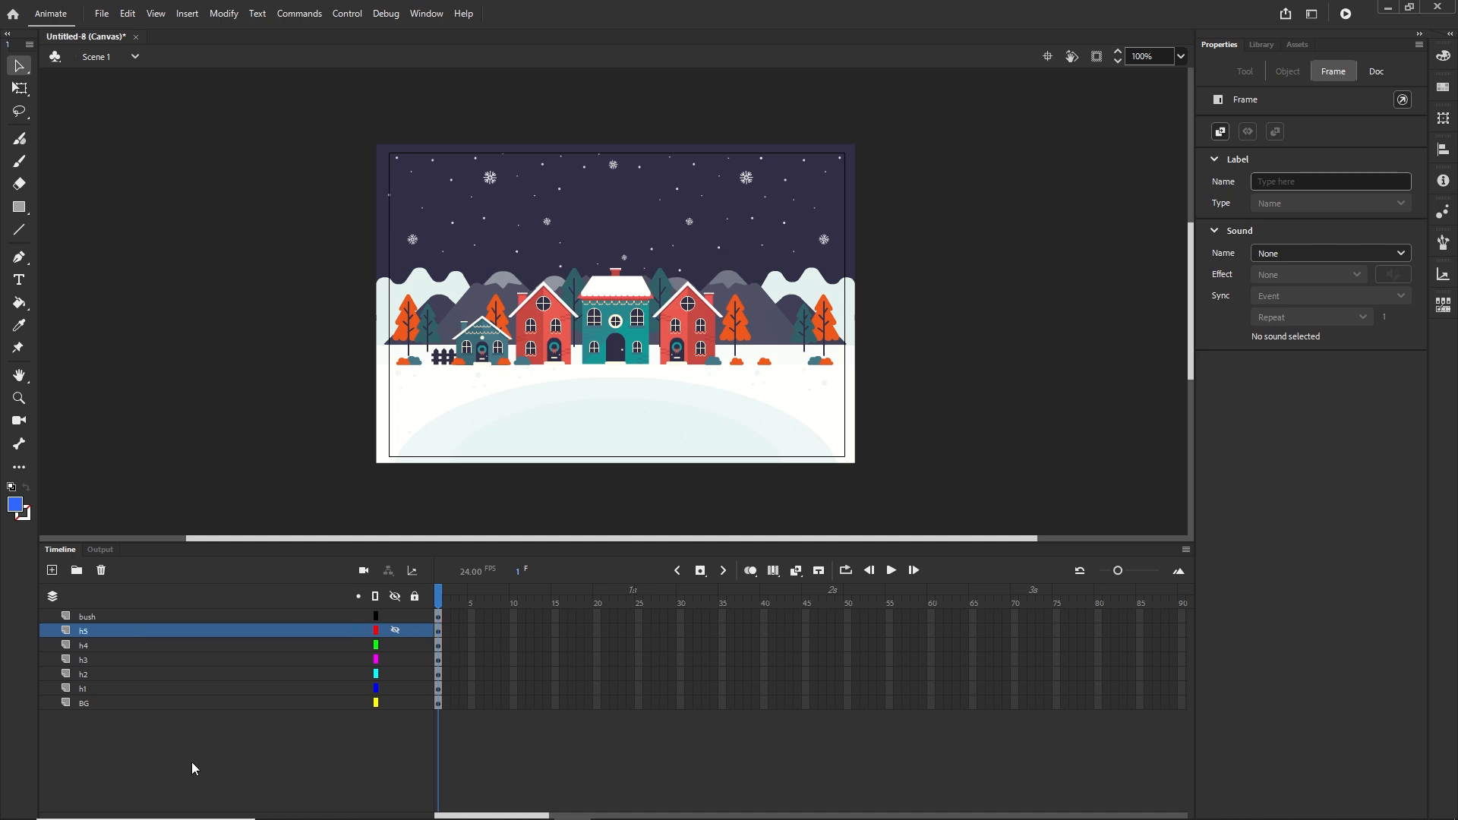
Convert the leftmost small house group into a movie clip symbol named h1
scroll(520, 367, up, 5)
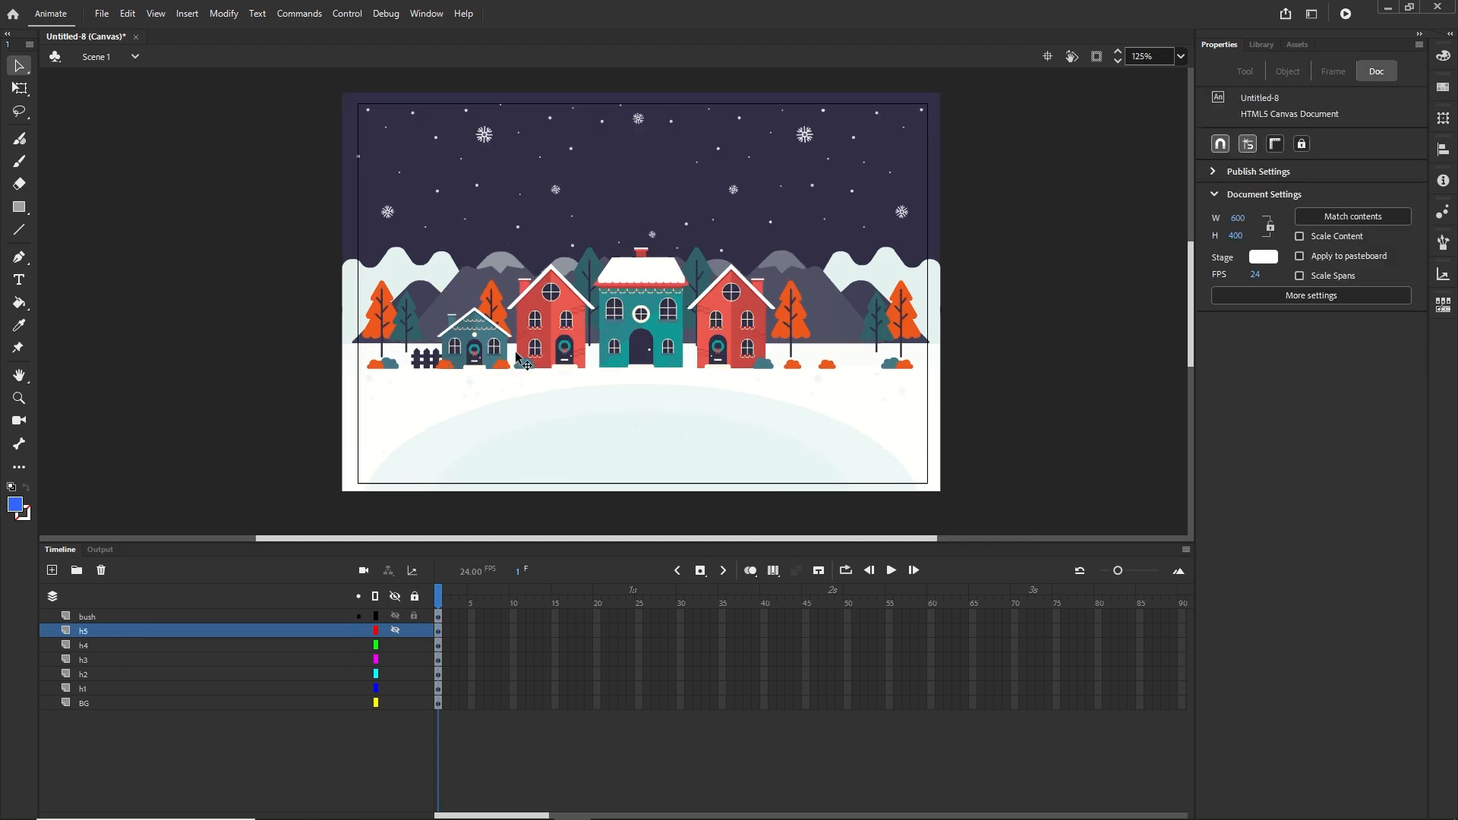
scroll(519, 358, up, 2)
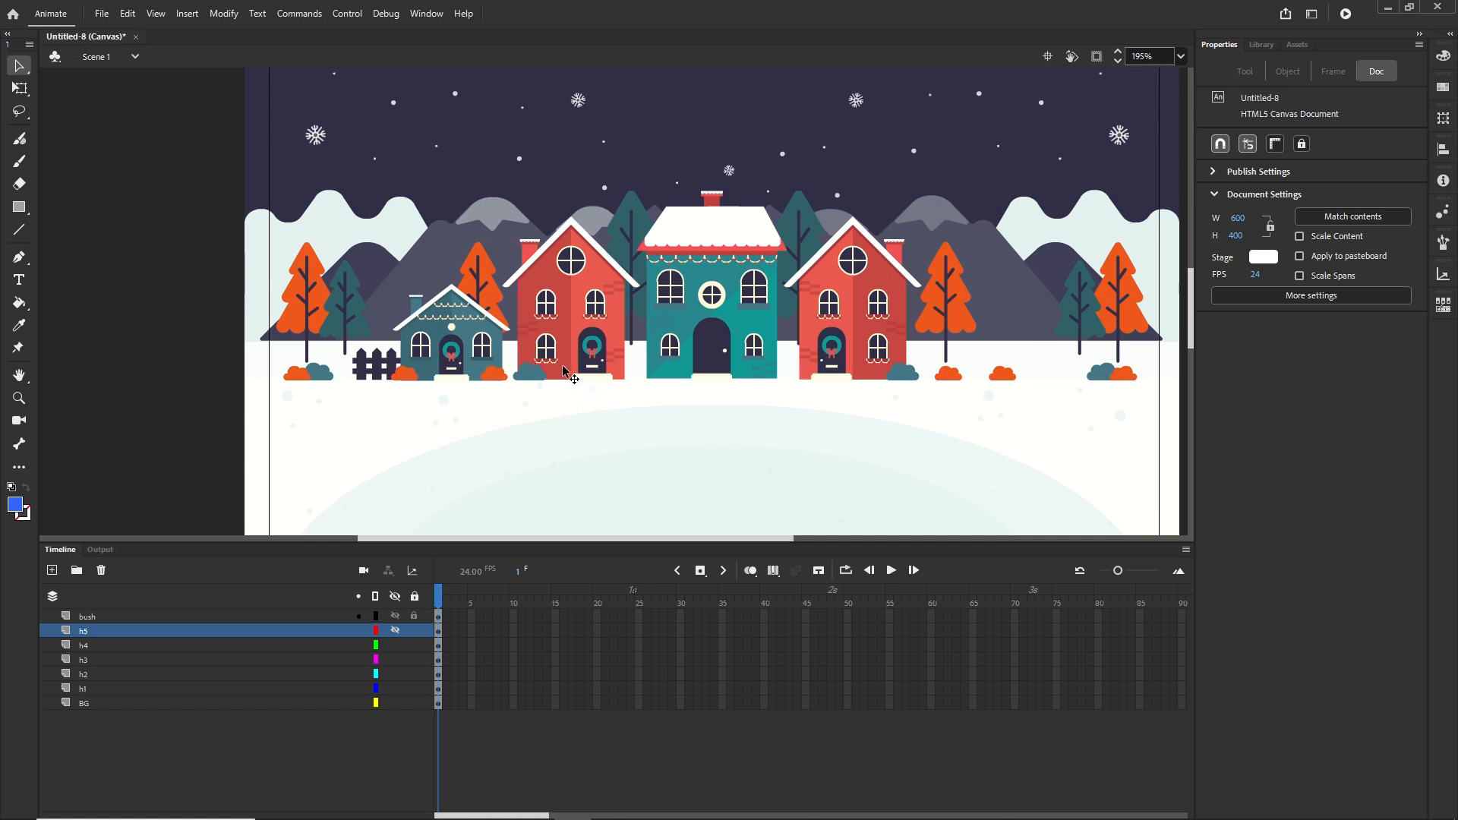
click(441, 324)
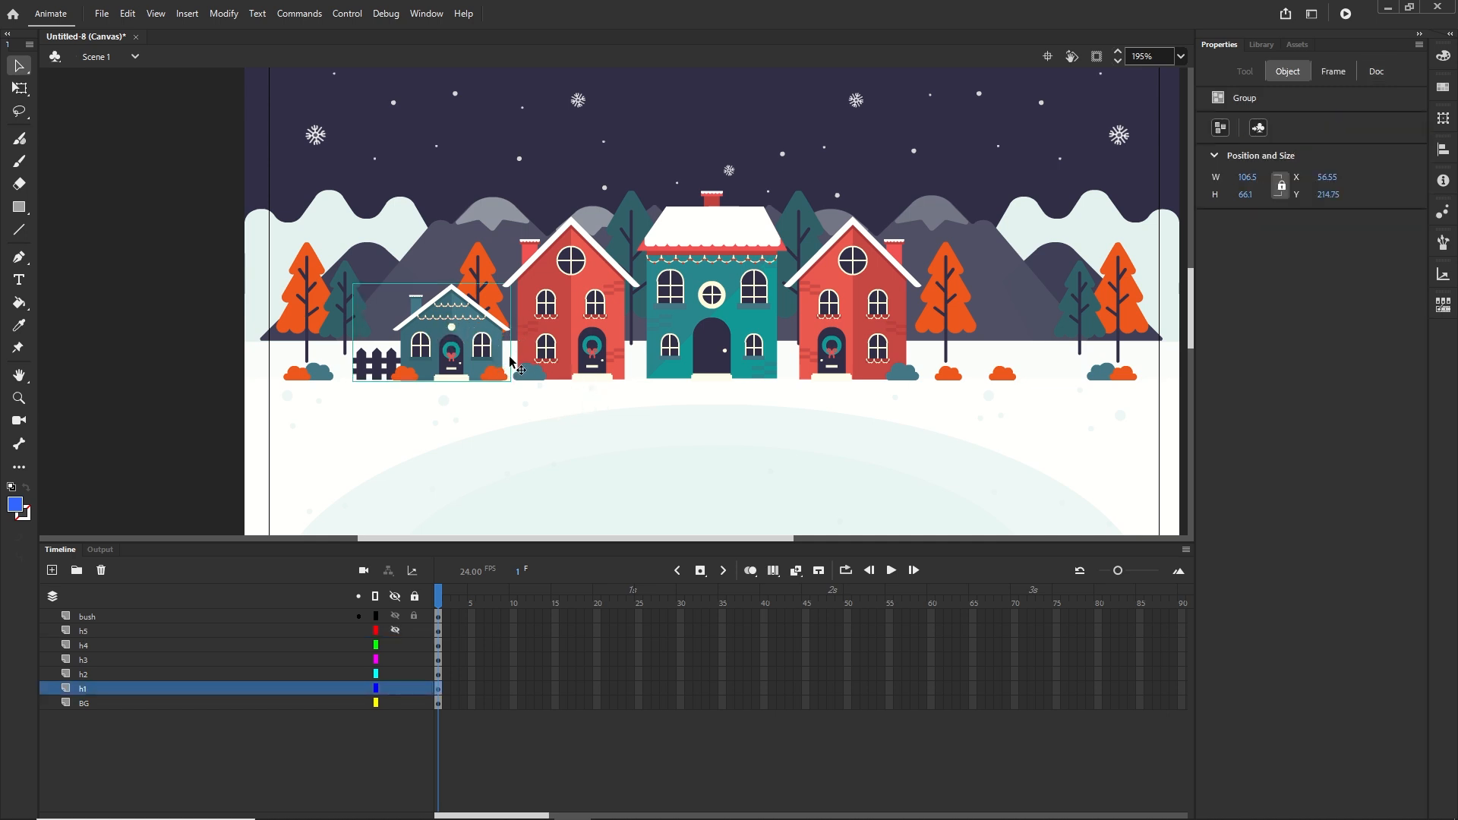
click(332, 742)
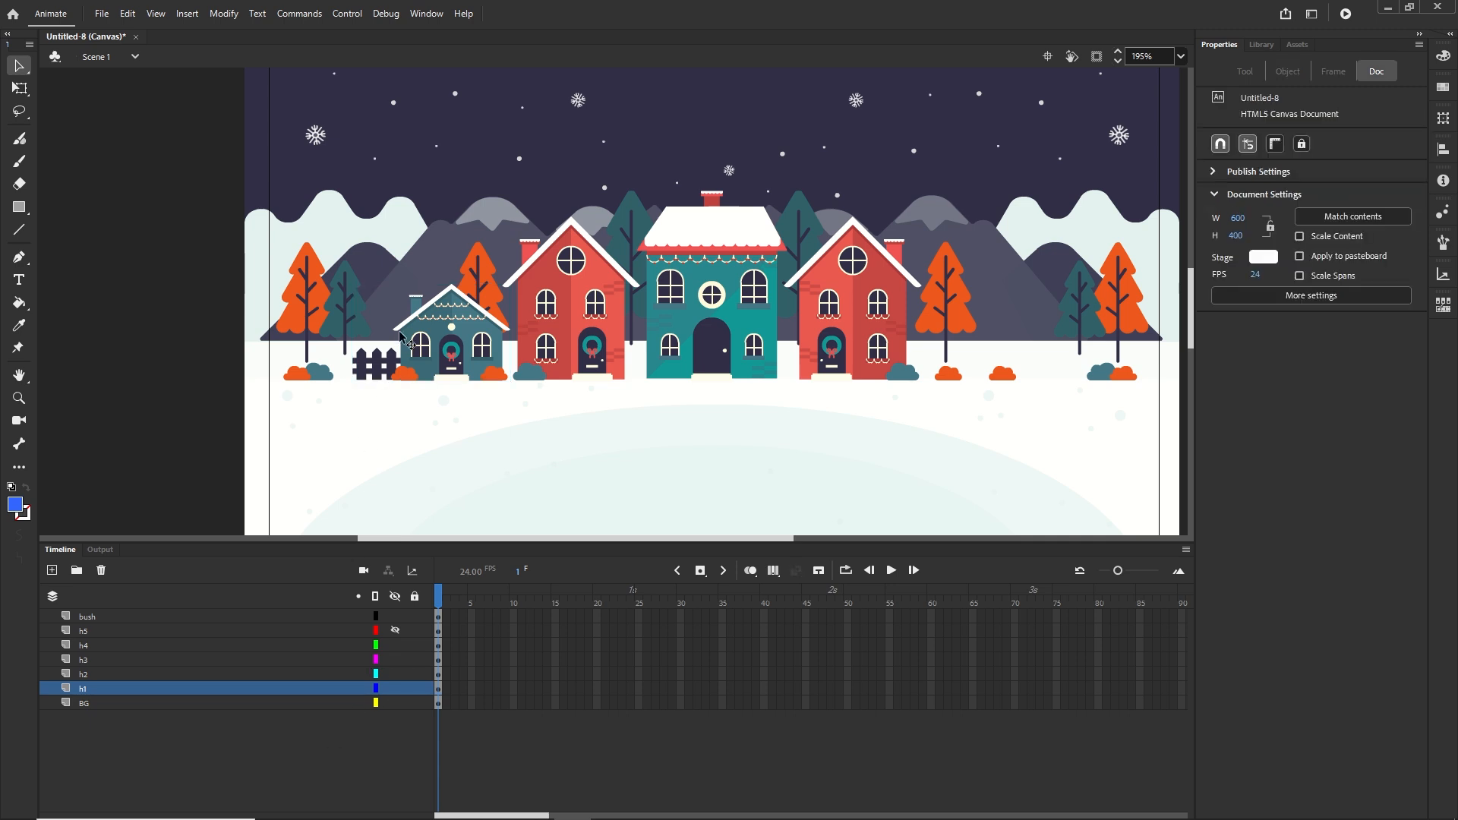
click(449, 322)
click(223, 14)
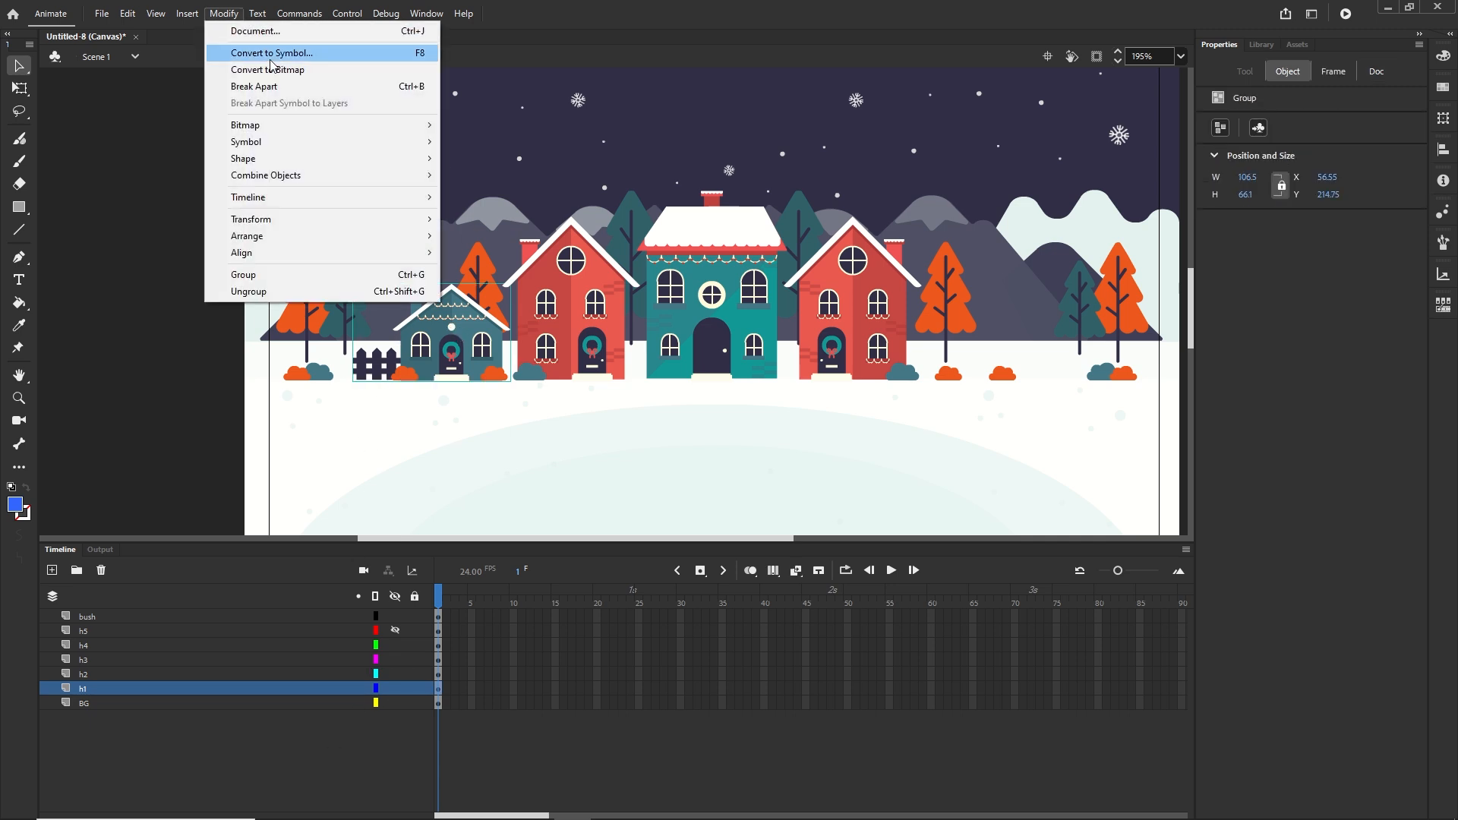
click(290, 56)
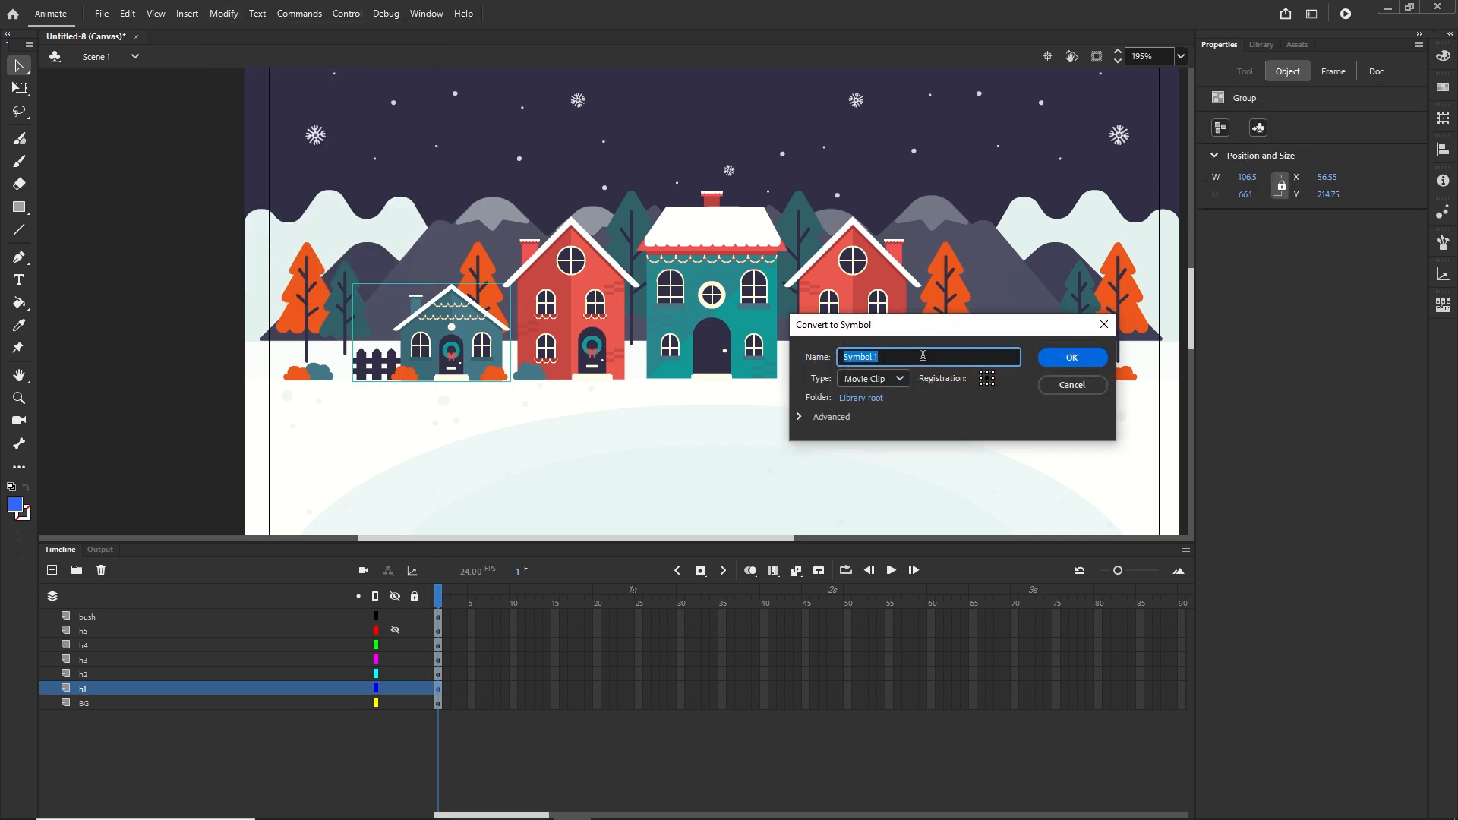
text(h1)
click(1078, 360)
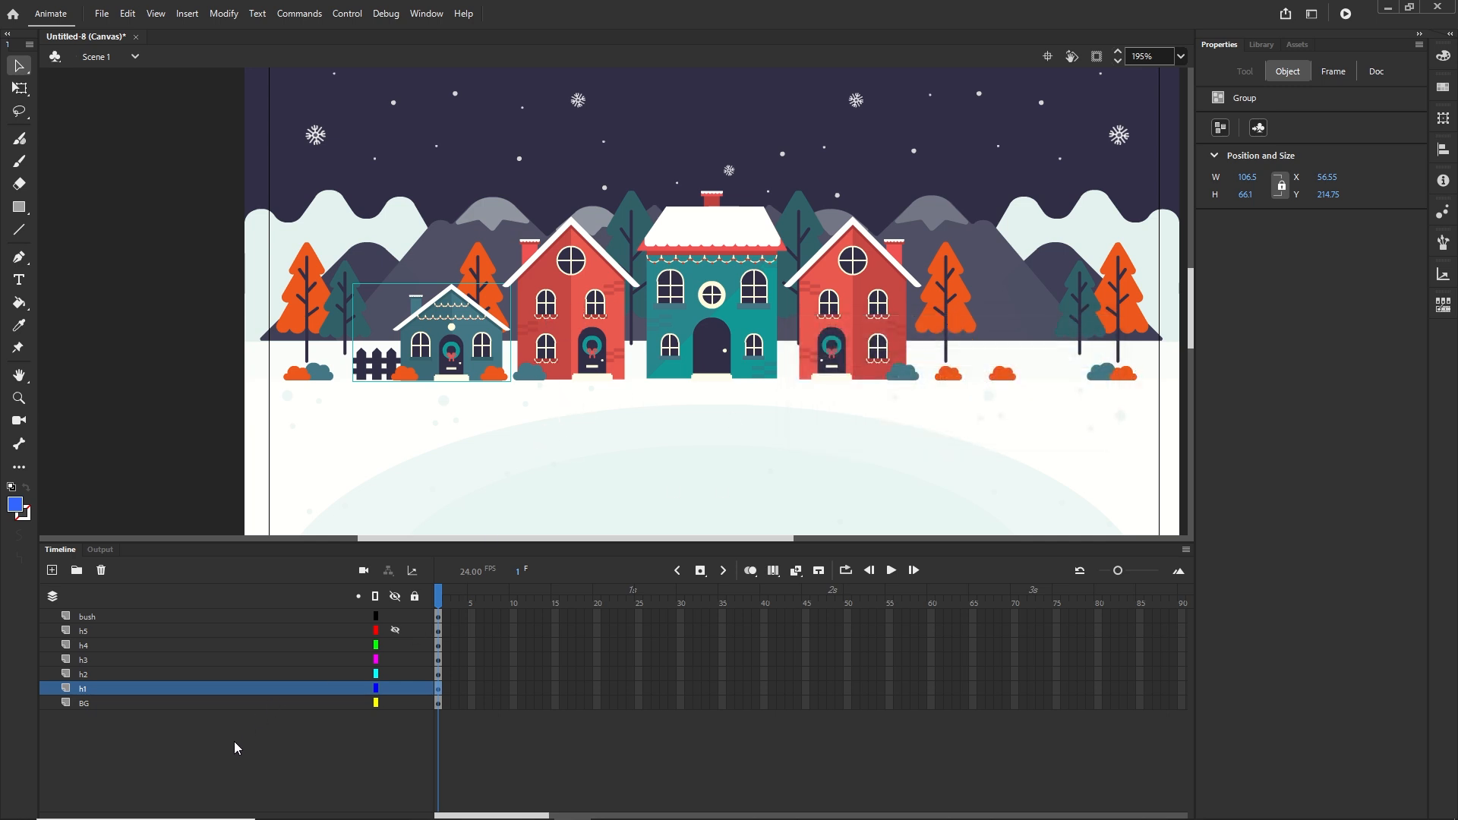
Convert the red house group on layer h2 into a movie clip symbol named h2
click(250, 674)
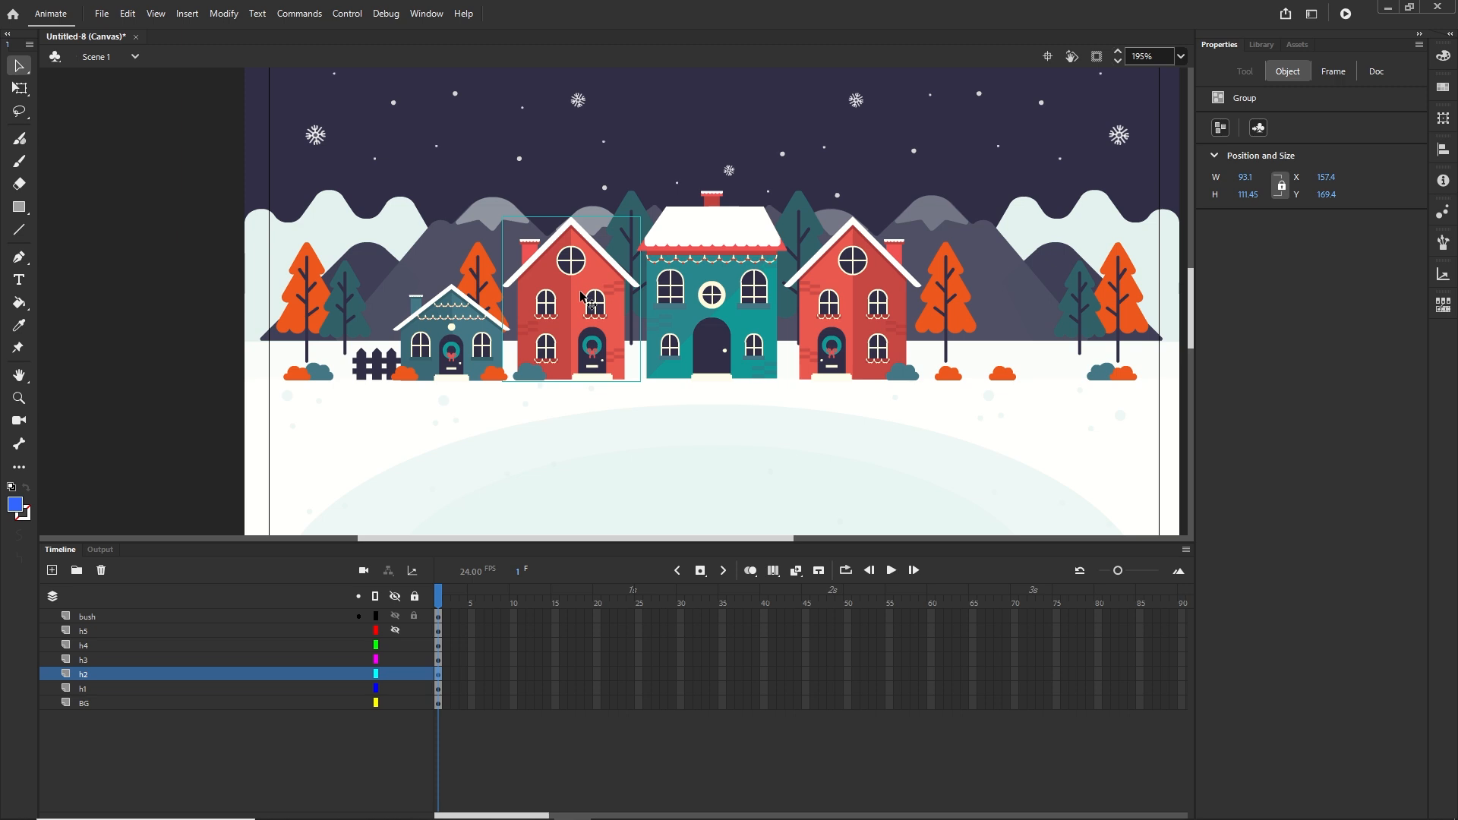
key(F8)
text(h2)
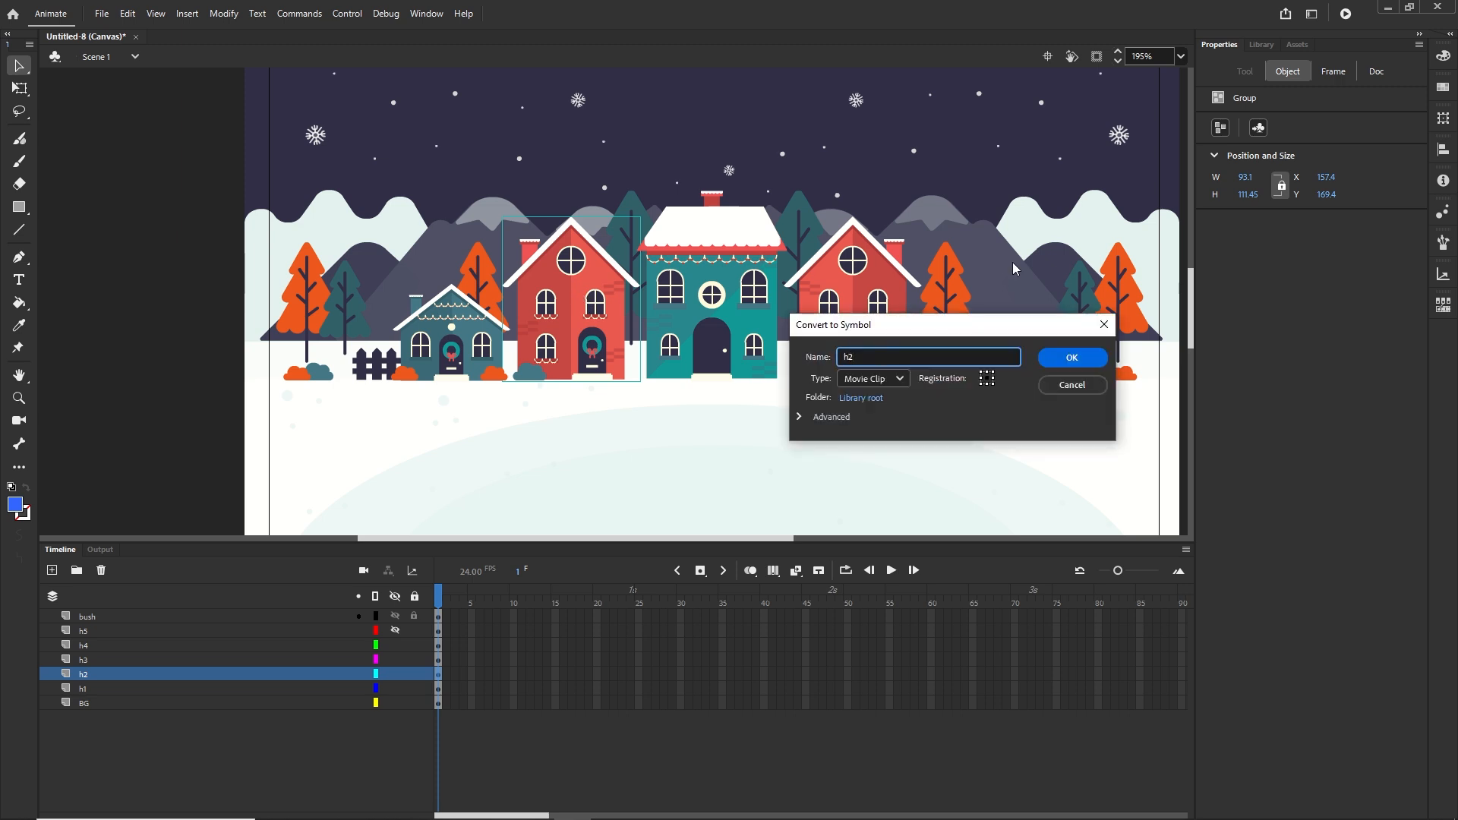
click(1075, 359)
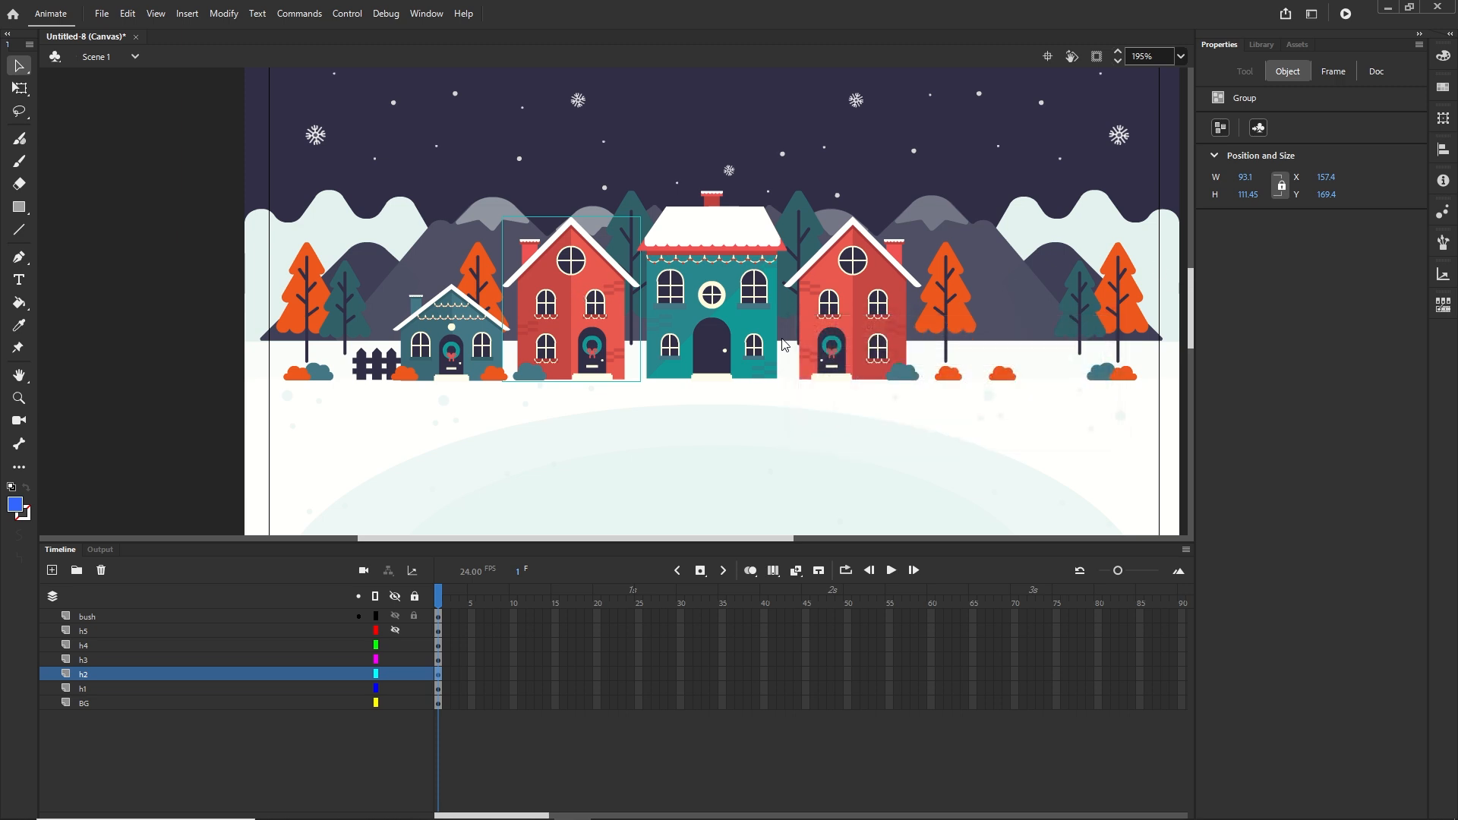
Convert the central teal house group on layer h3 into a movie clip symbol named h3
click(736, 318)
key(F8)
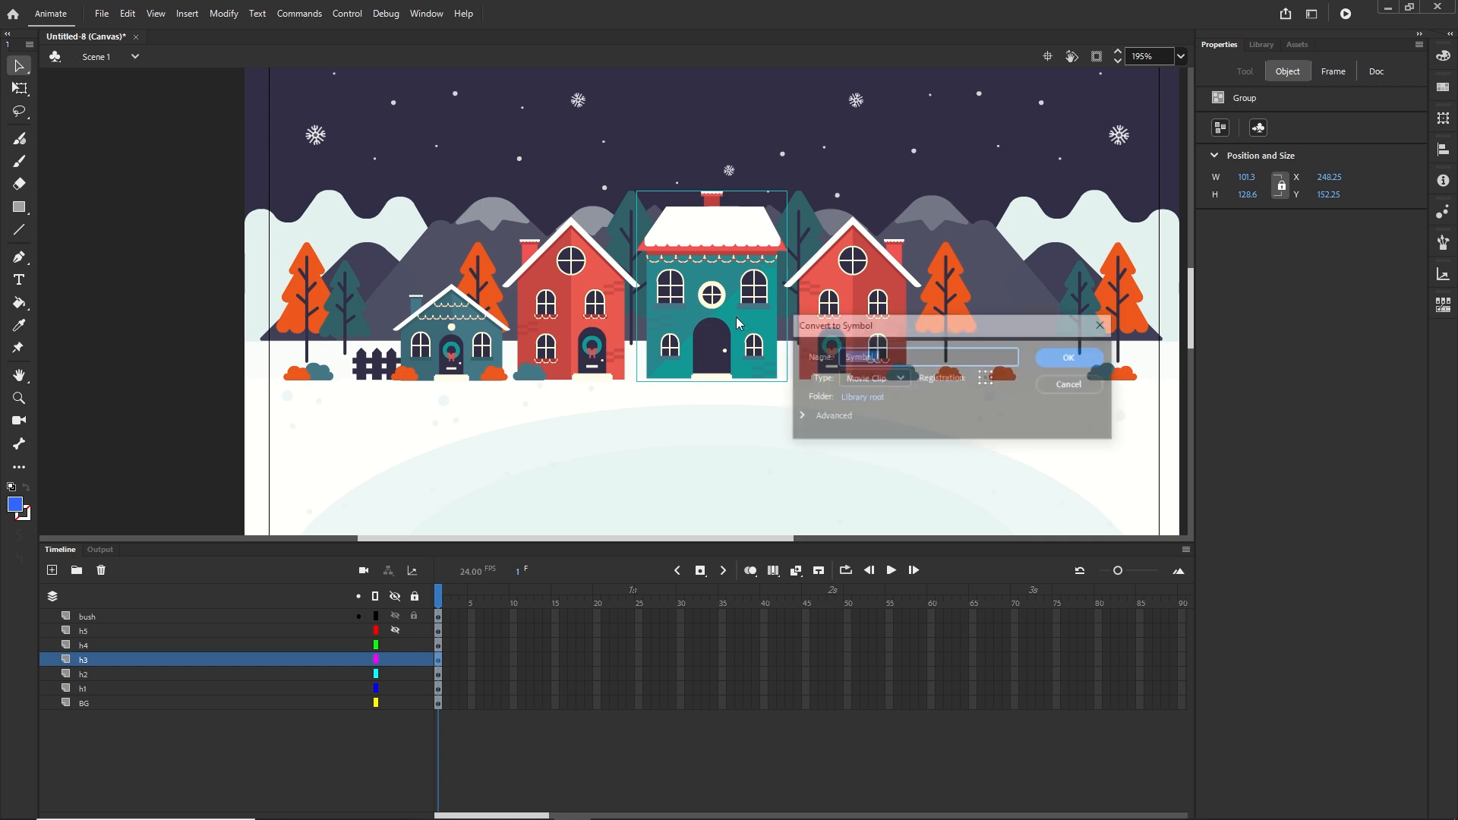
text(h3)
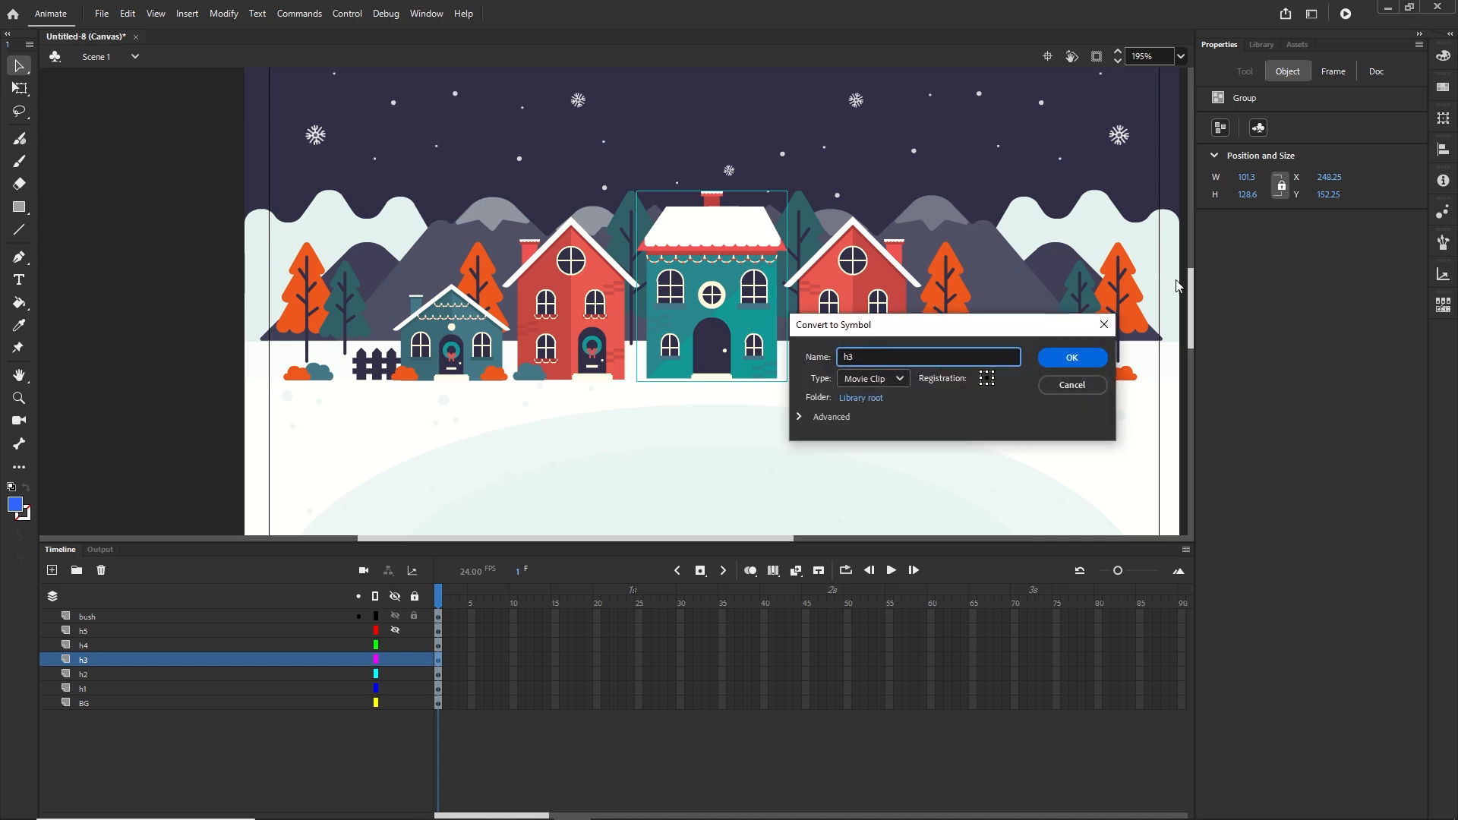
click(1072, 357)
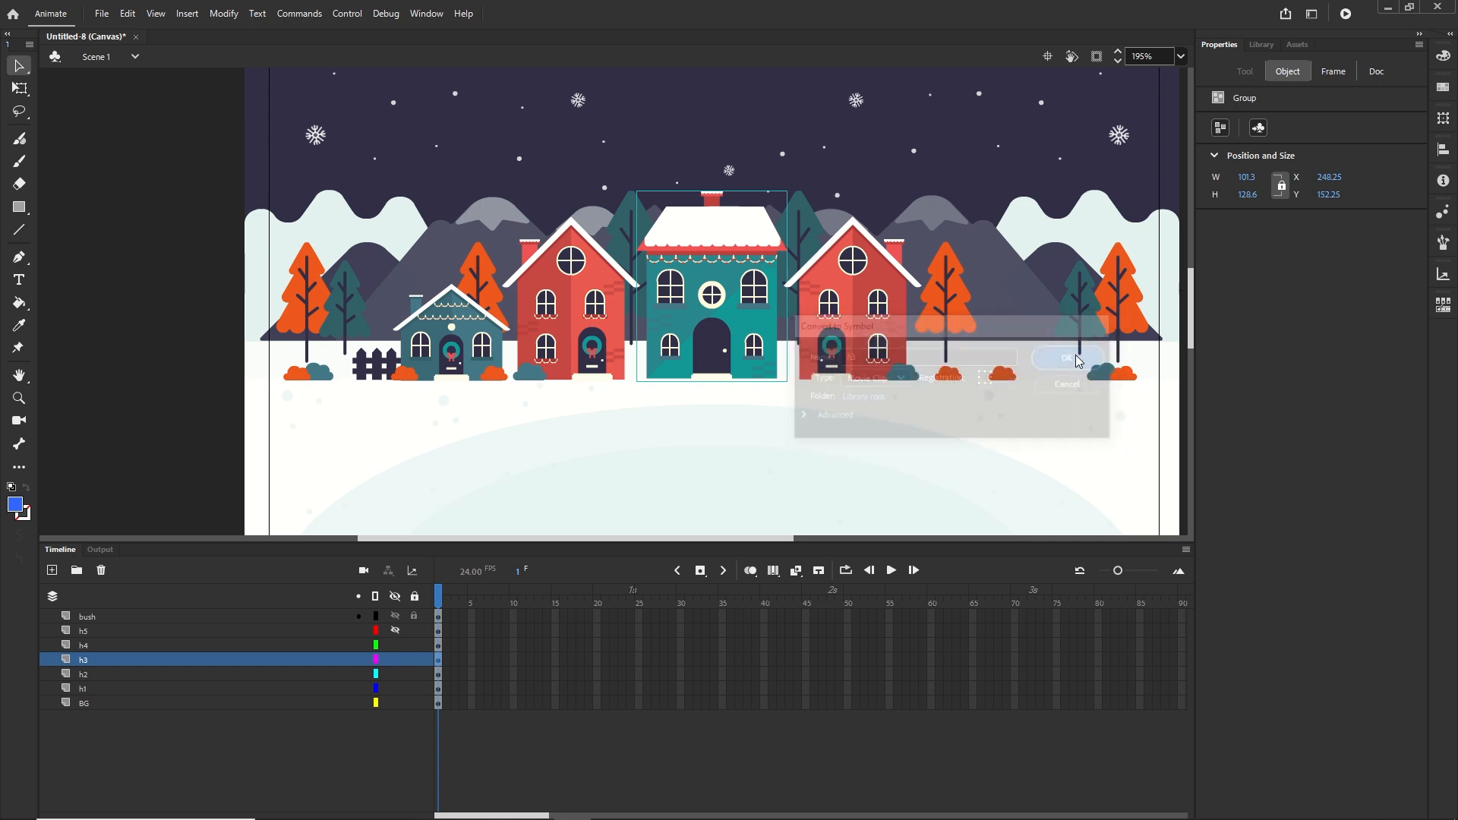
Convert the red house group on layer h4 into a movie clip symbol named h4
click(850, 301)
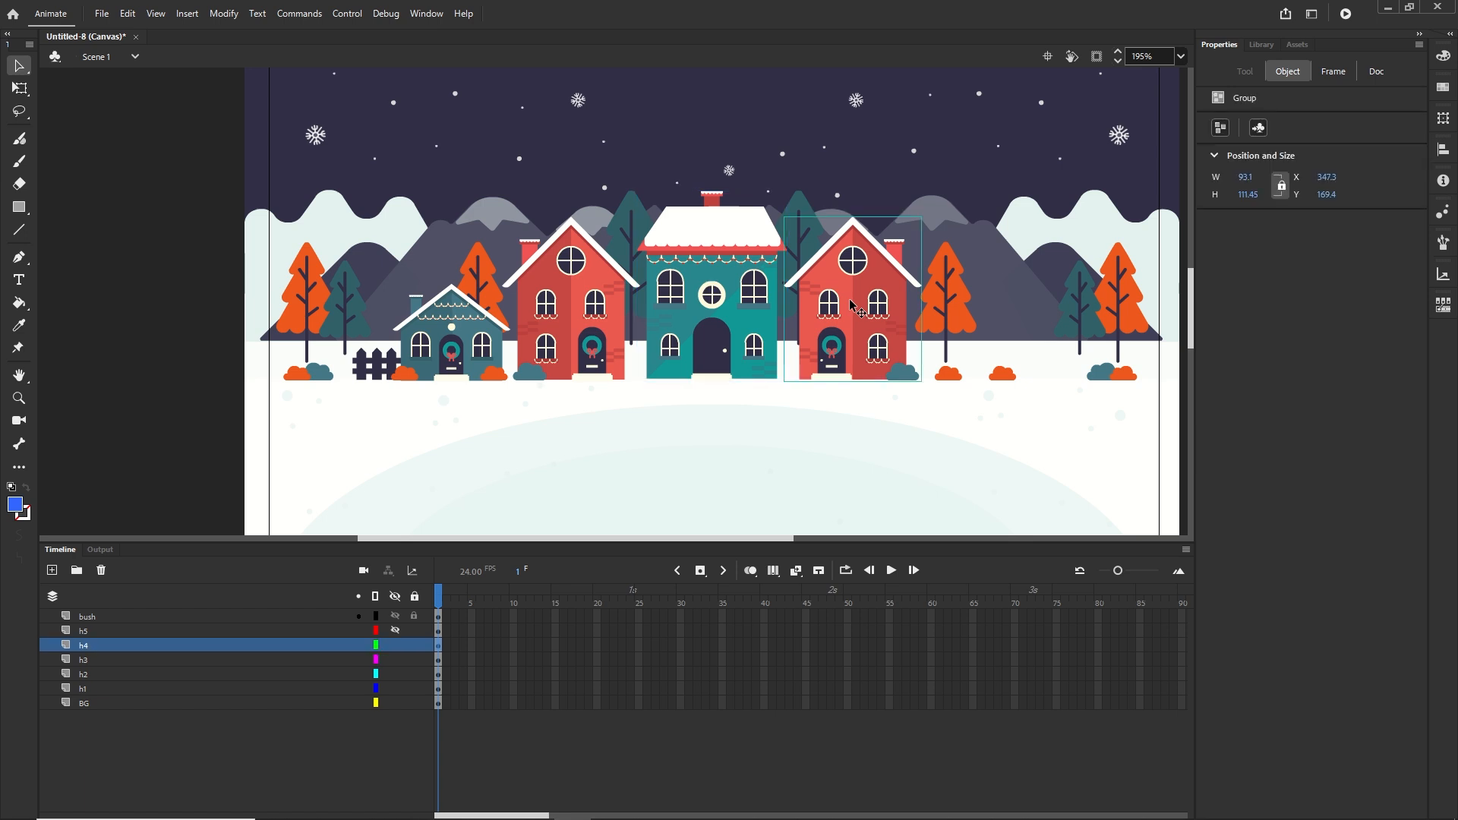
key(F8)
text(h4)
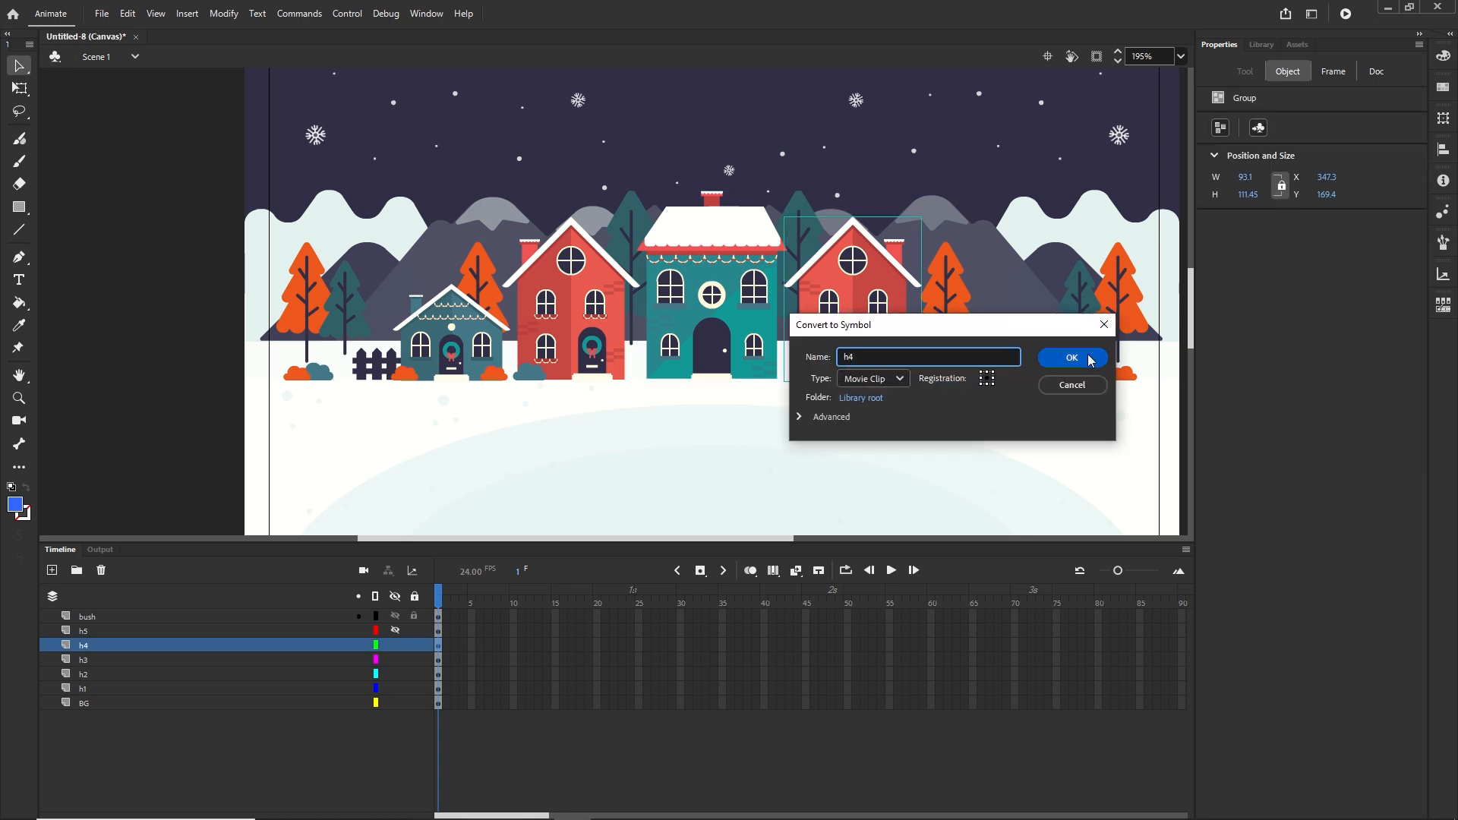
click(1071, 358)
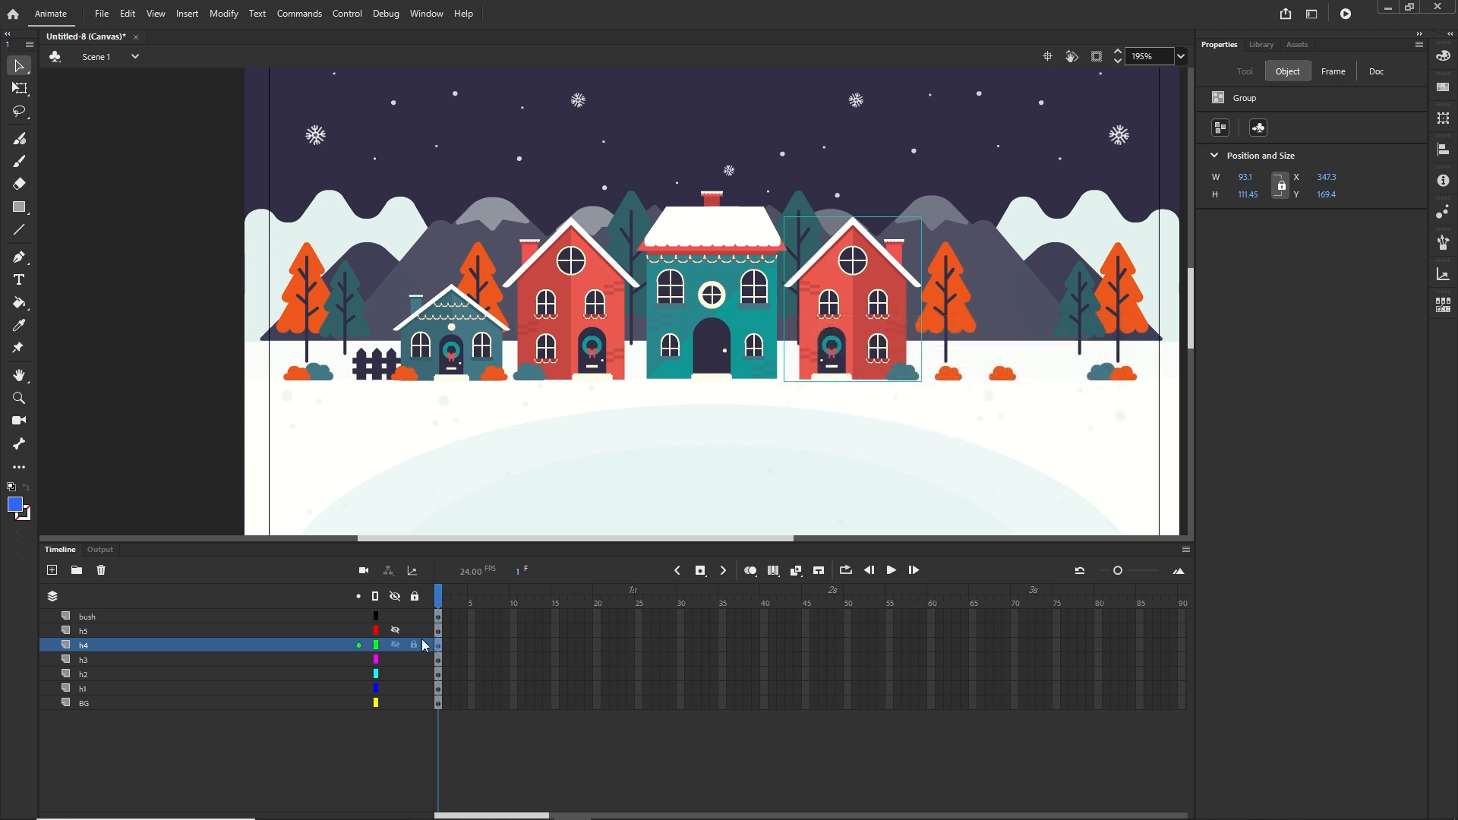
Unhide layer h5 and convert its small house group into a movie clip symbol named h5
click(394, 632)
click(995, 338)
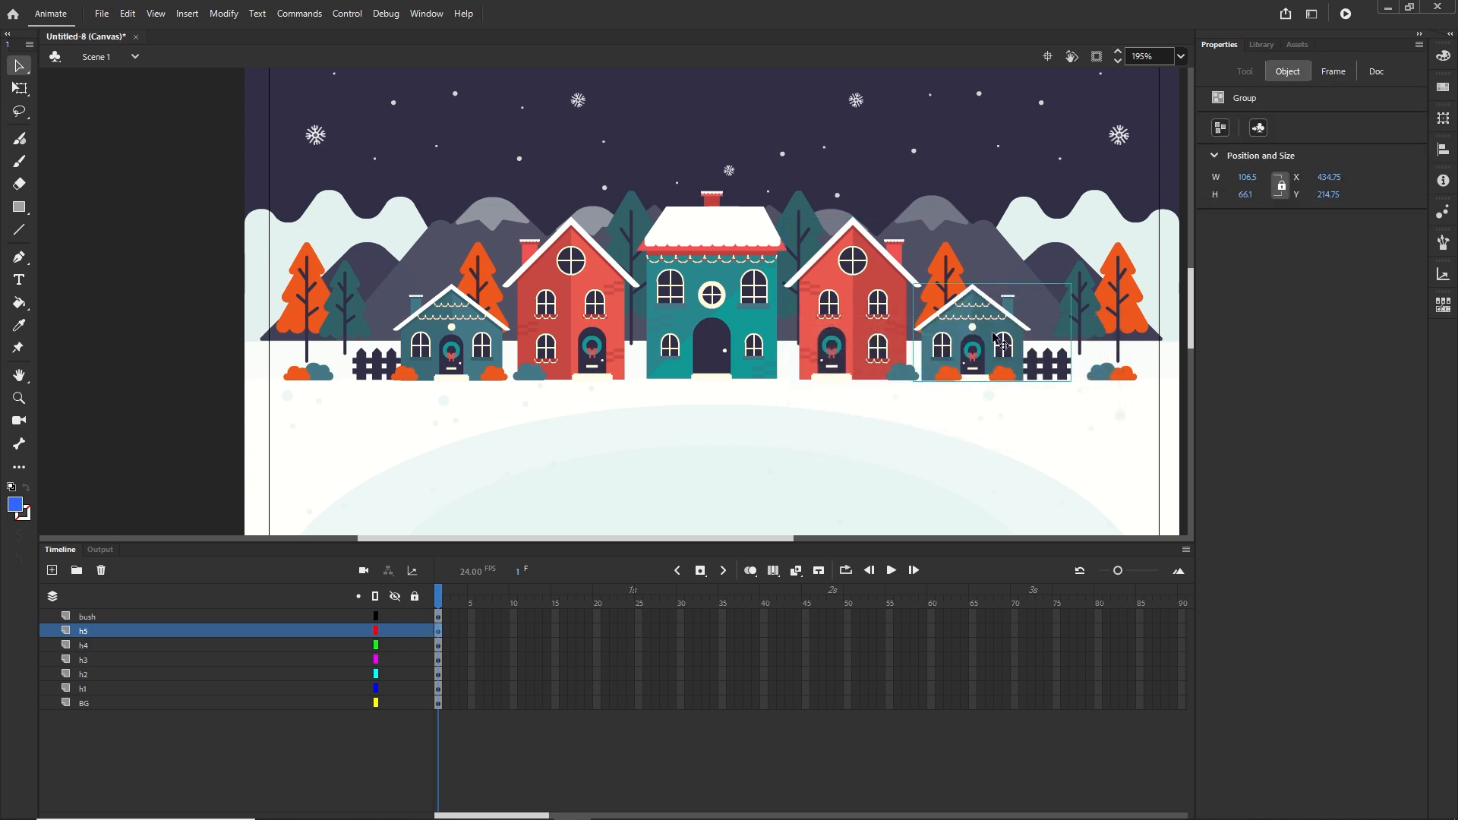
key(F8)
text(h5)
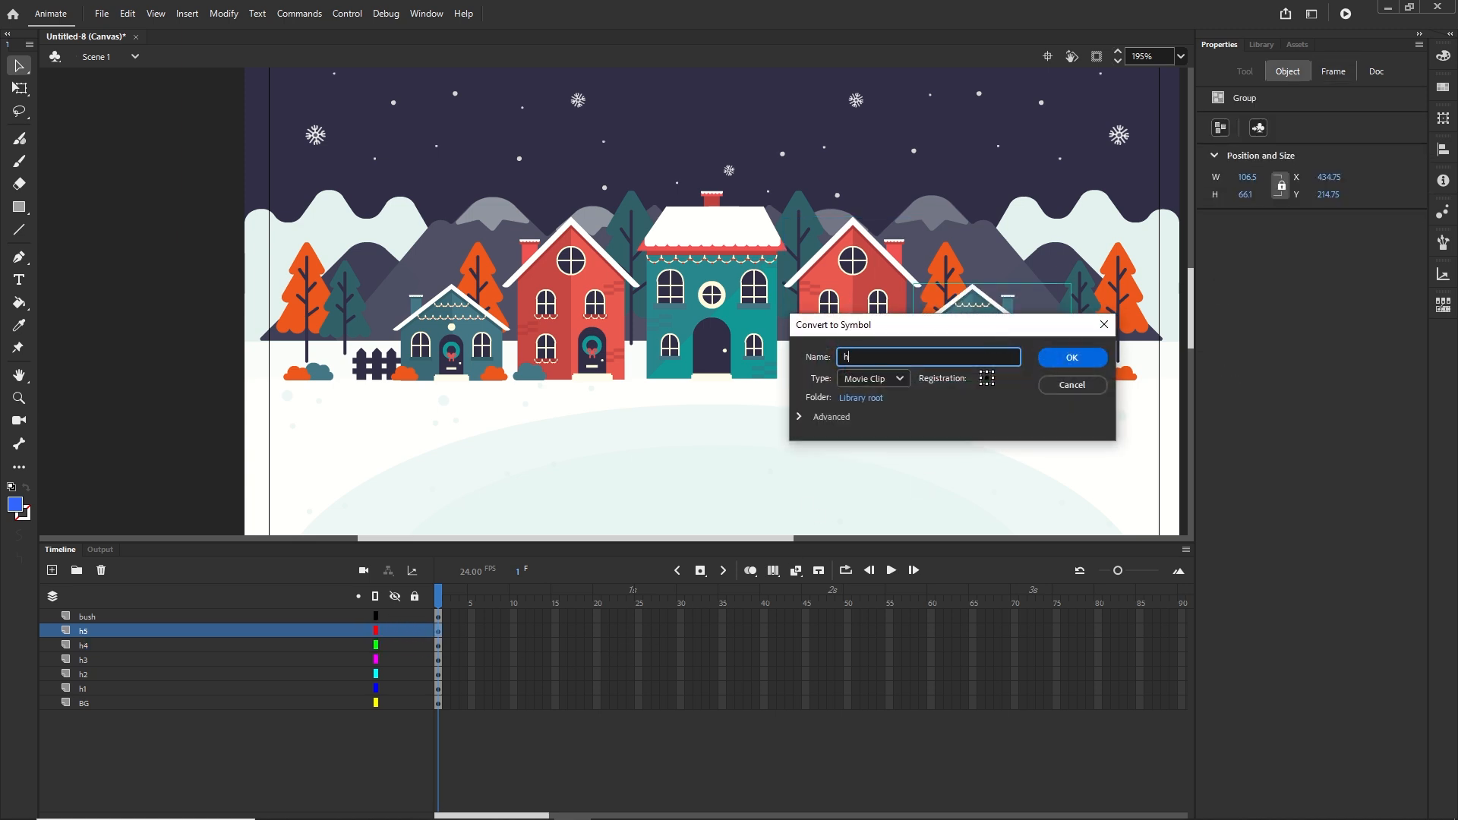
click(1072, 358)
click(780, 789)
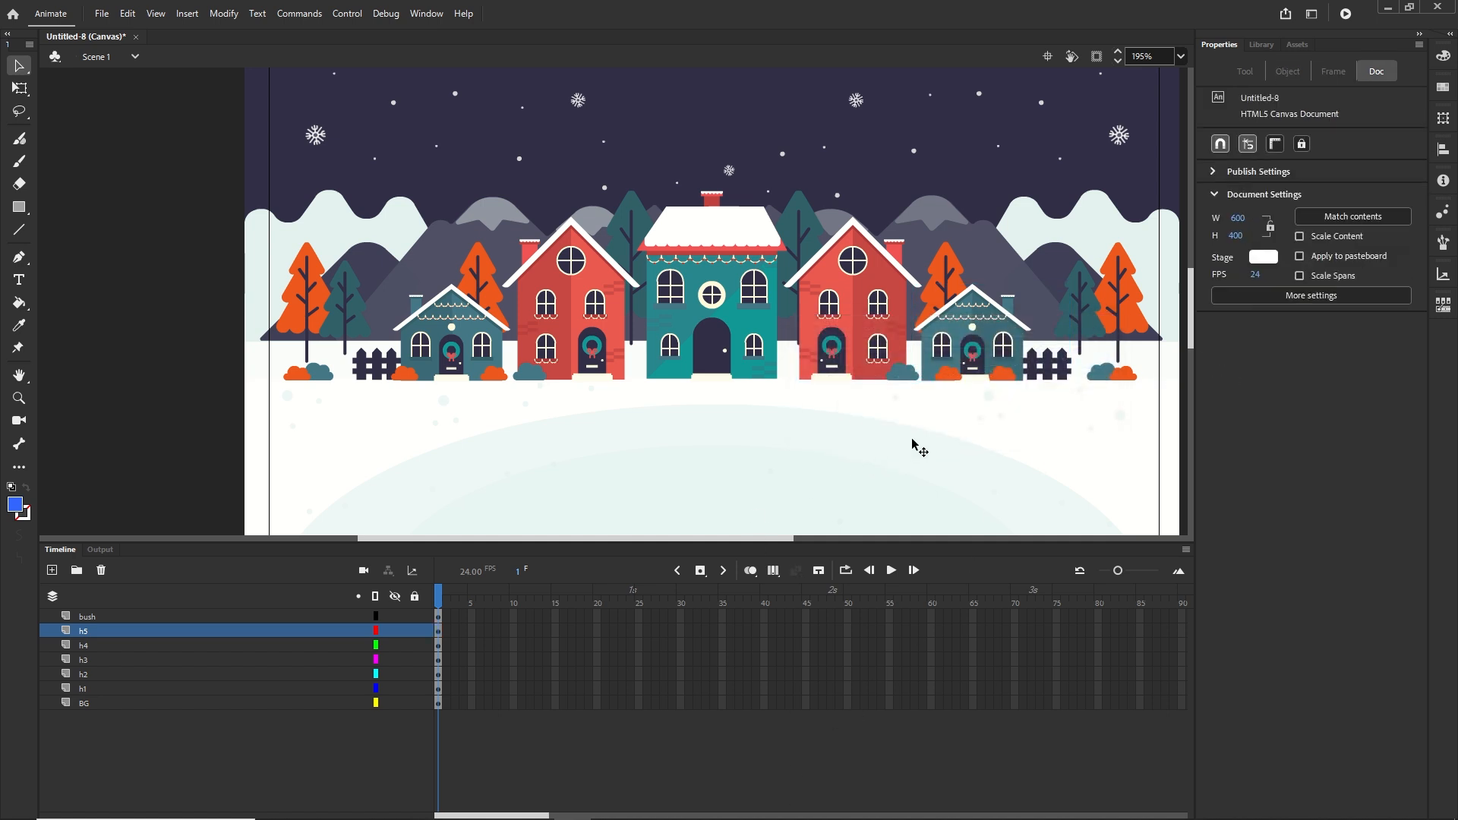
Extend all layers from BG to bush to frame 260 by inserting frames
drag(537, 813, 801, 790)
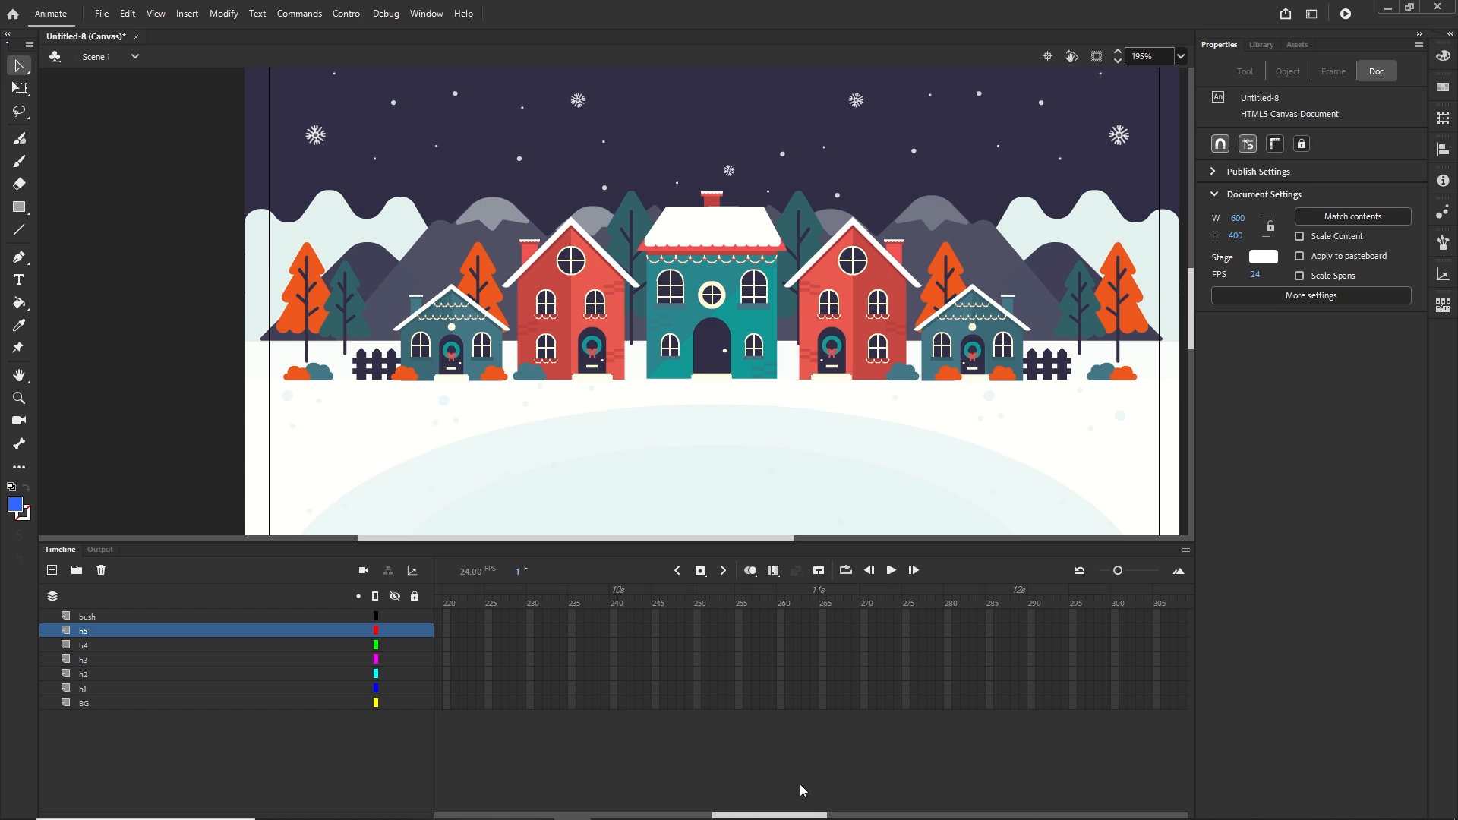
click(782, 707)
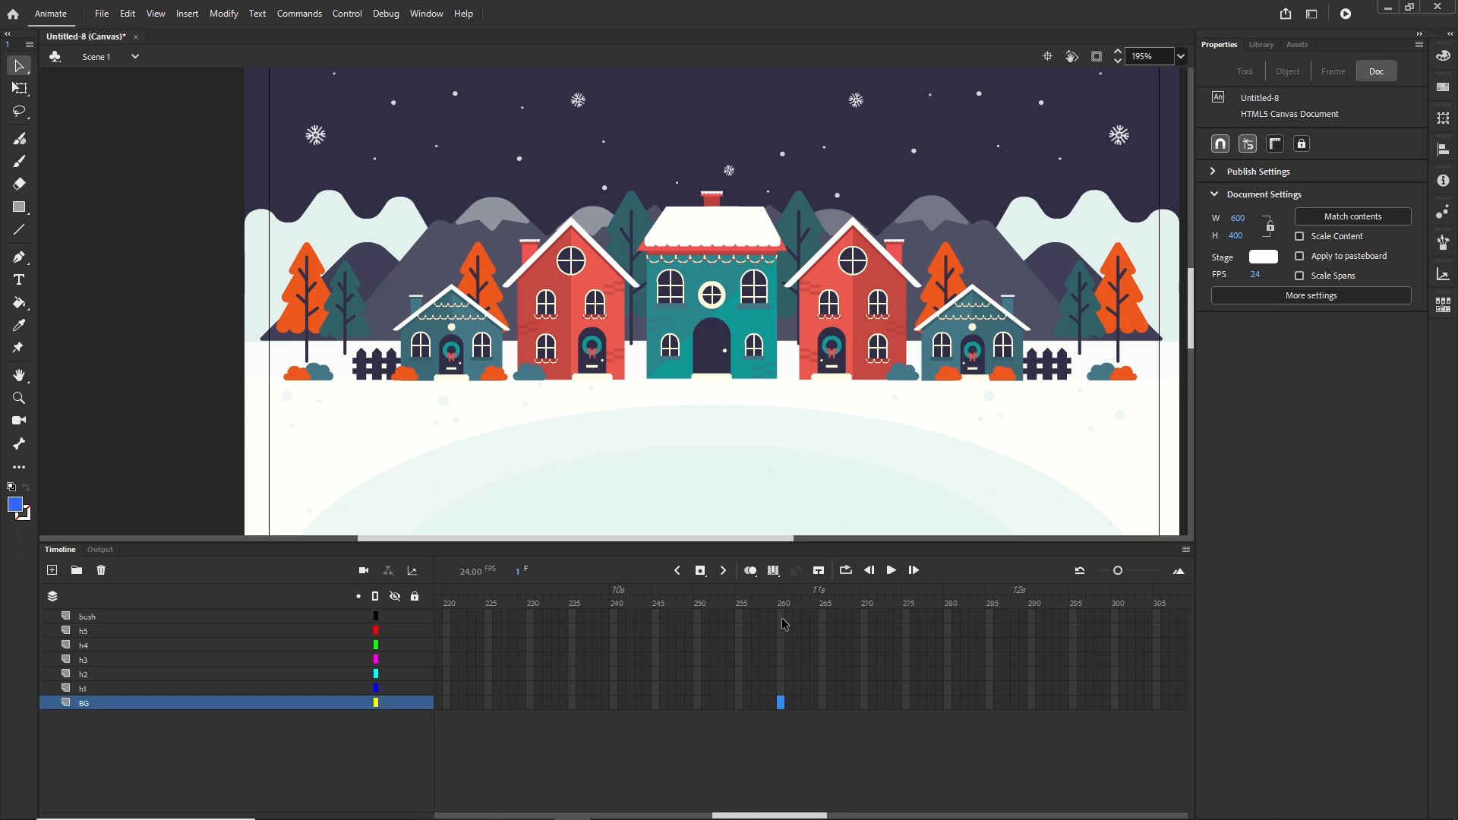
shift+click(782, 622)
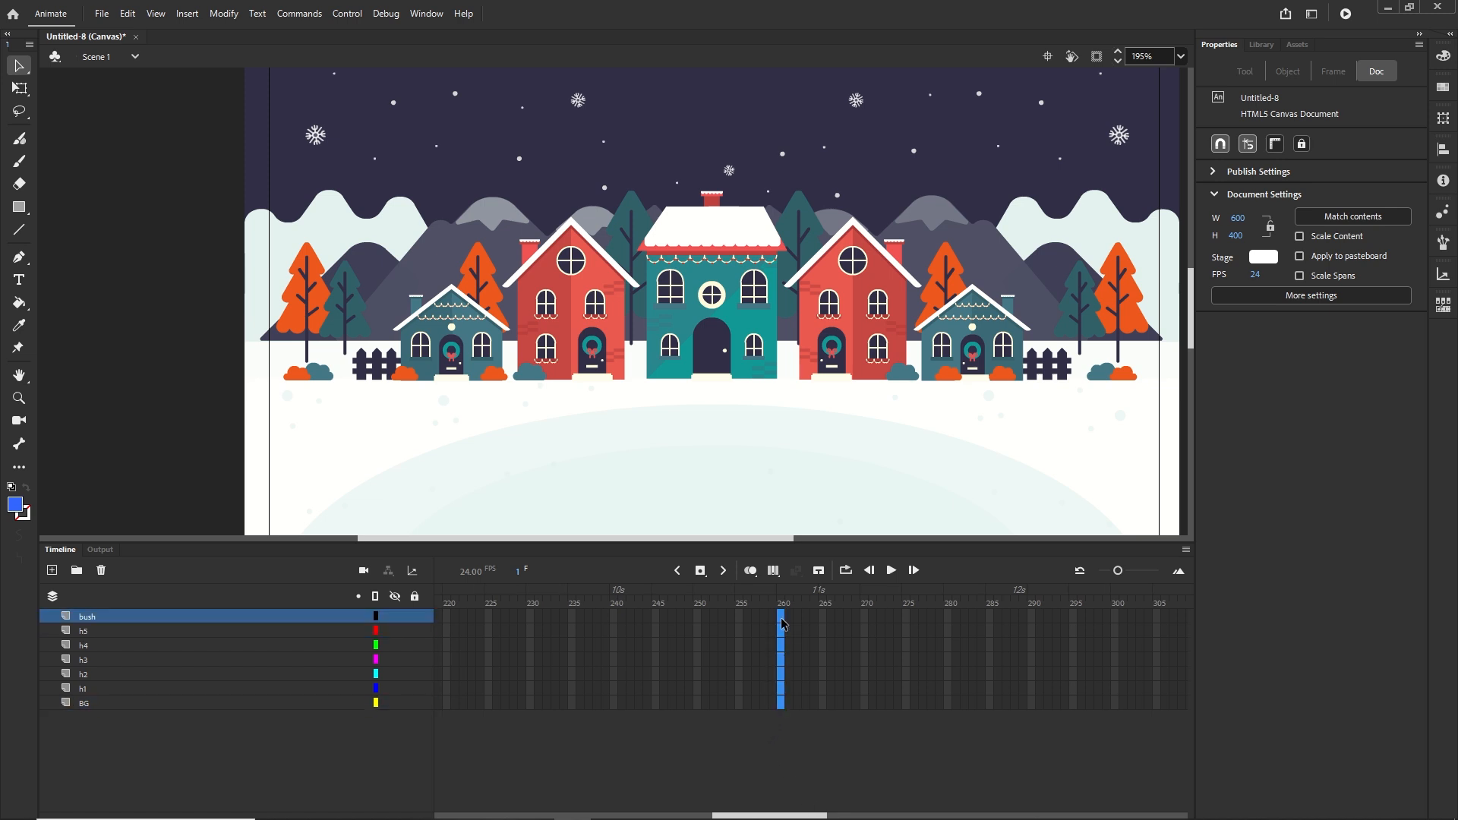
right_click(782, 624)
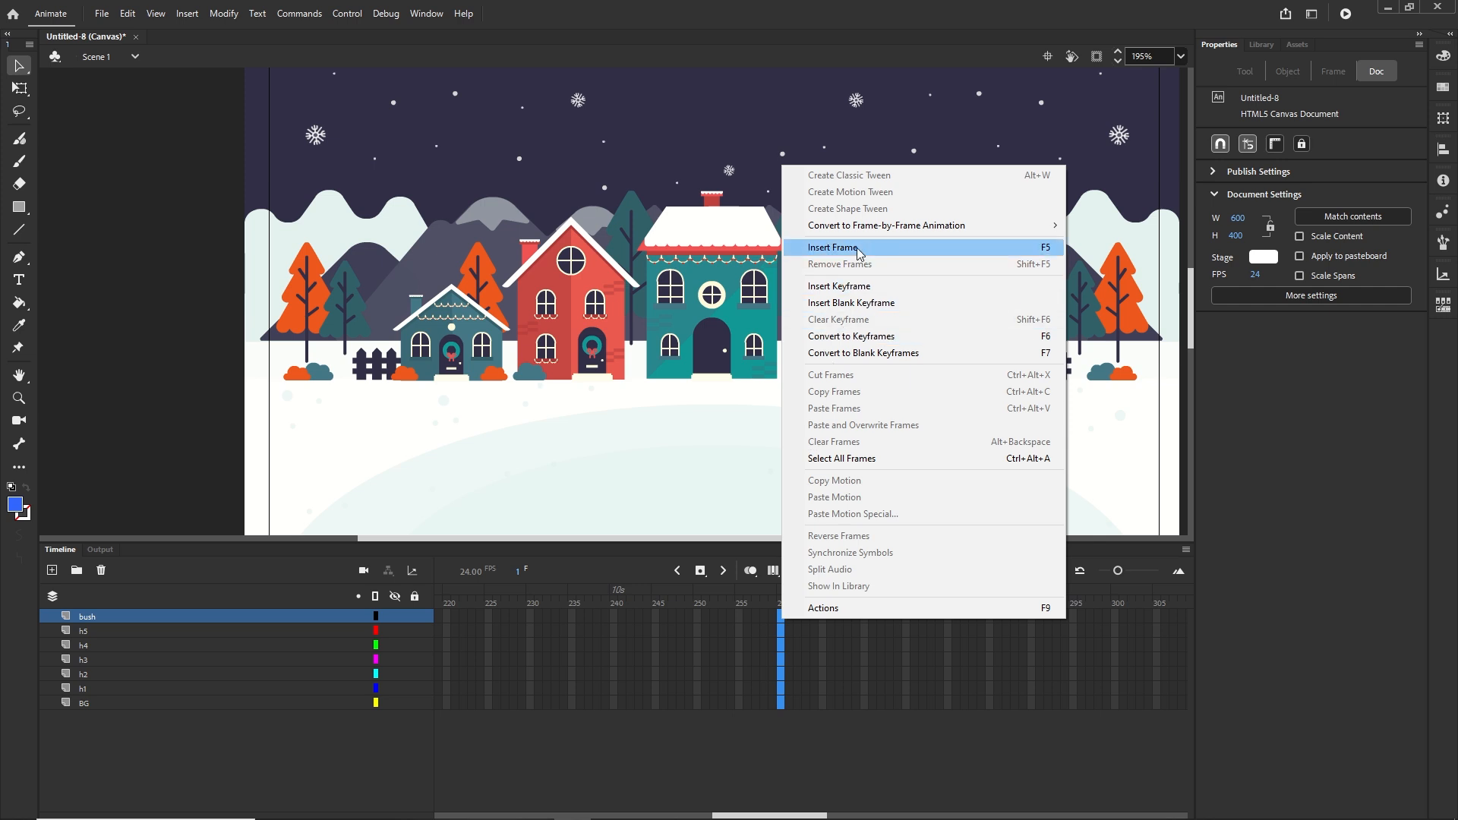
click(824, 246)
click(859, 725)
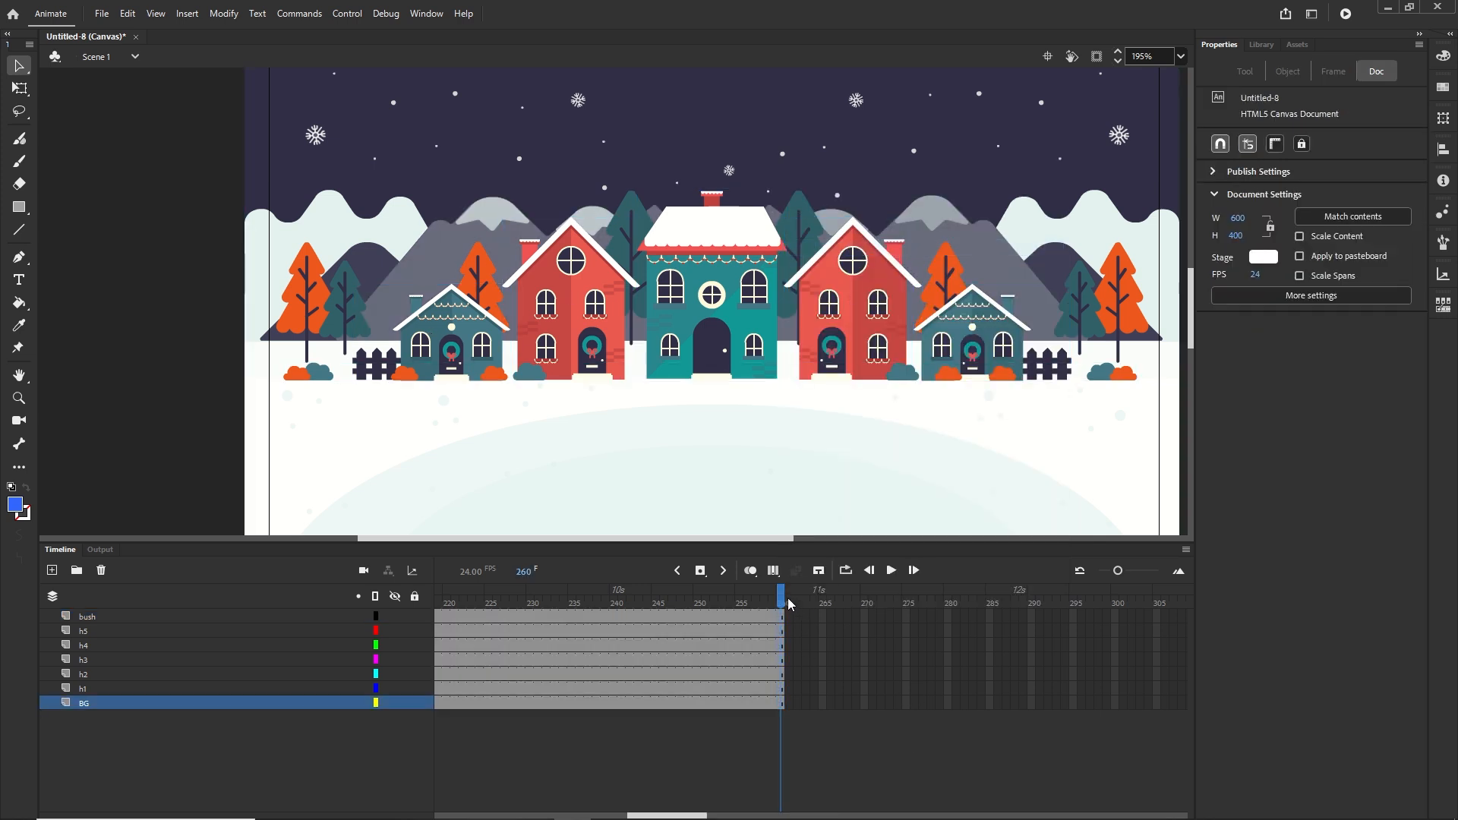
Insert keyframes at frame 25 on the five house layers h1 to h5
drag(787, 600, 186, 609)
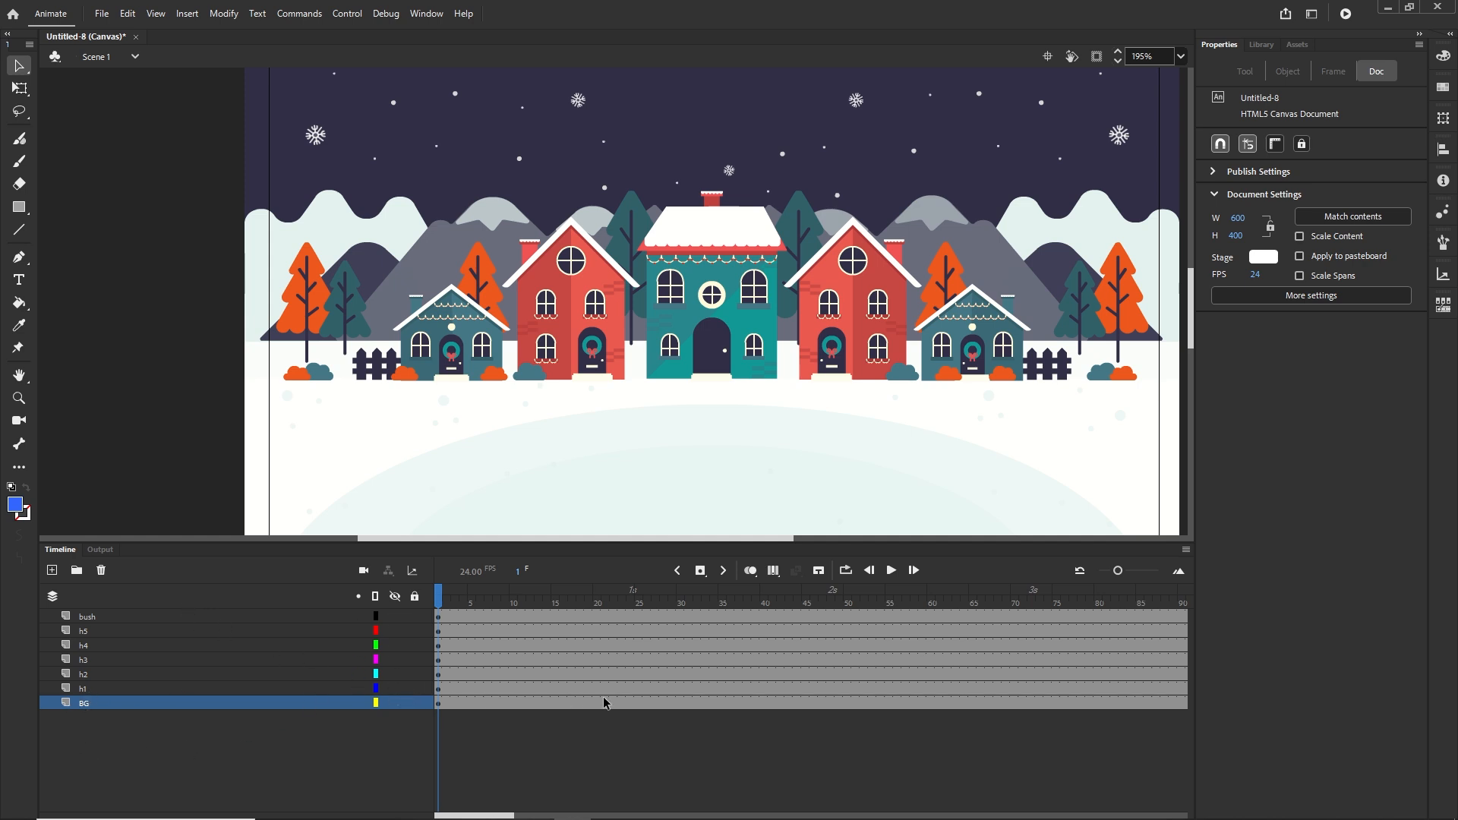
click(638, 688)
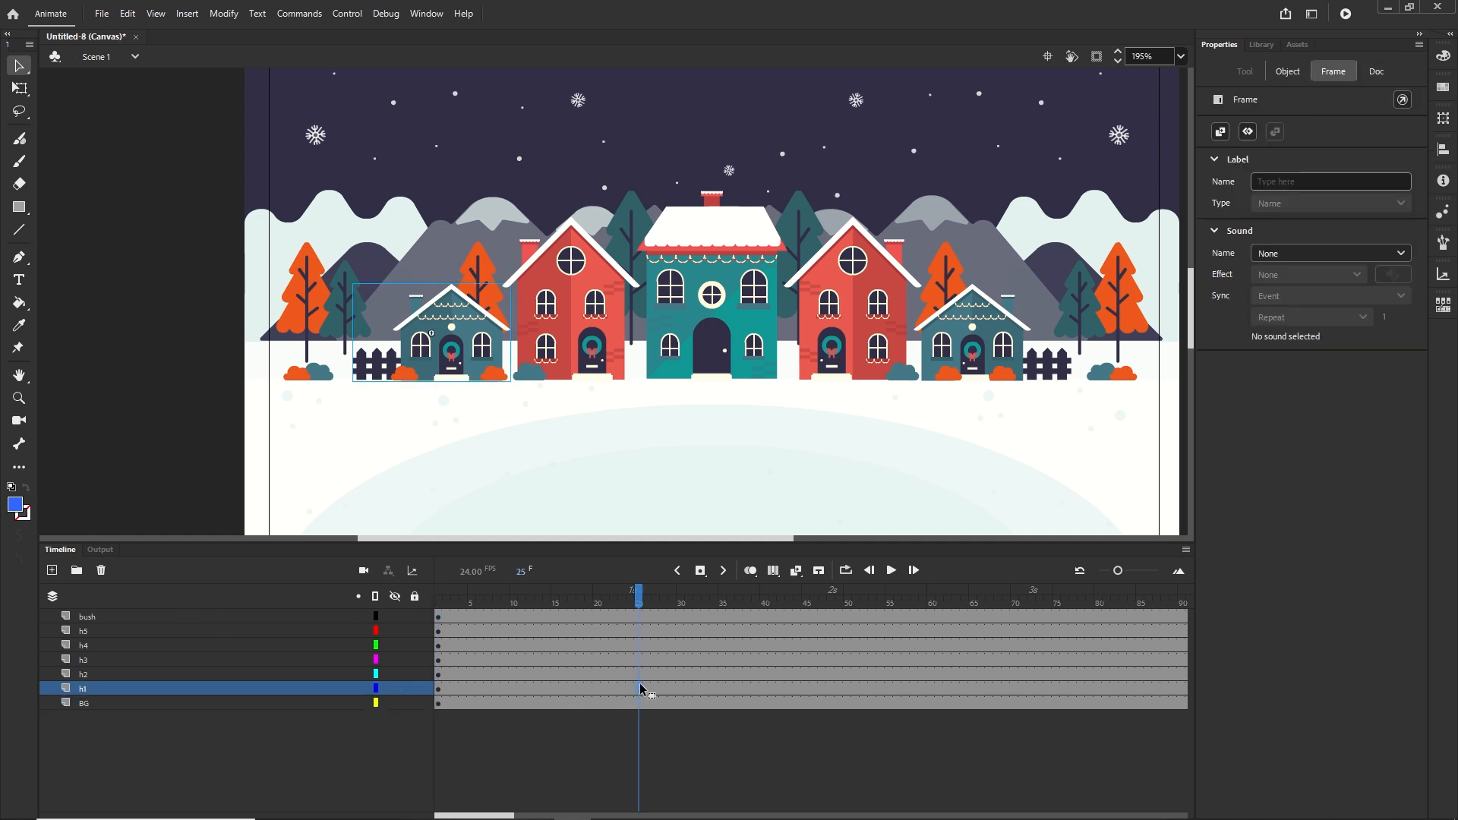
shift+click(639, 631)
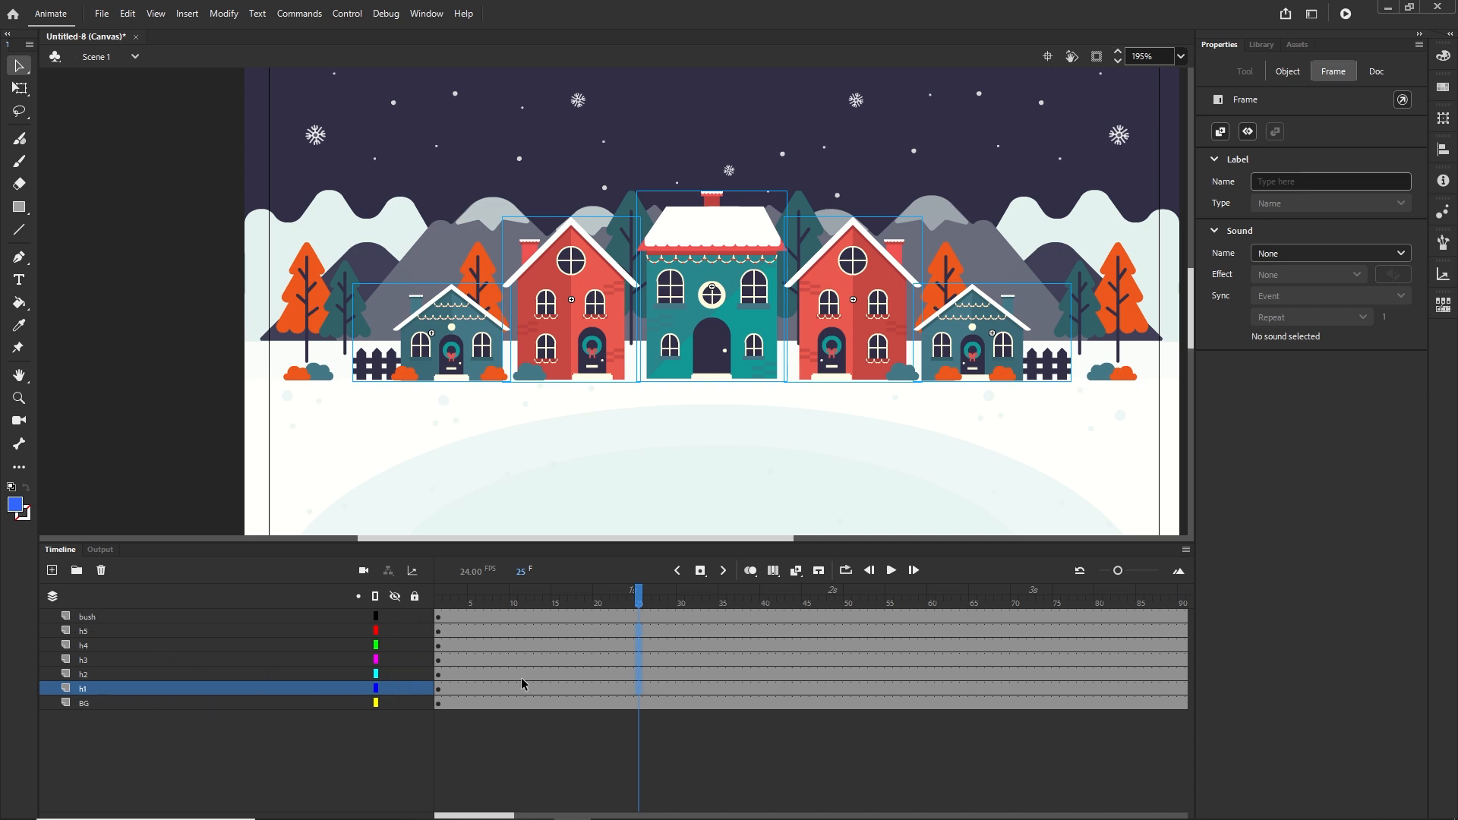
right_click(638, 642)
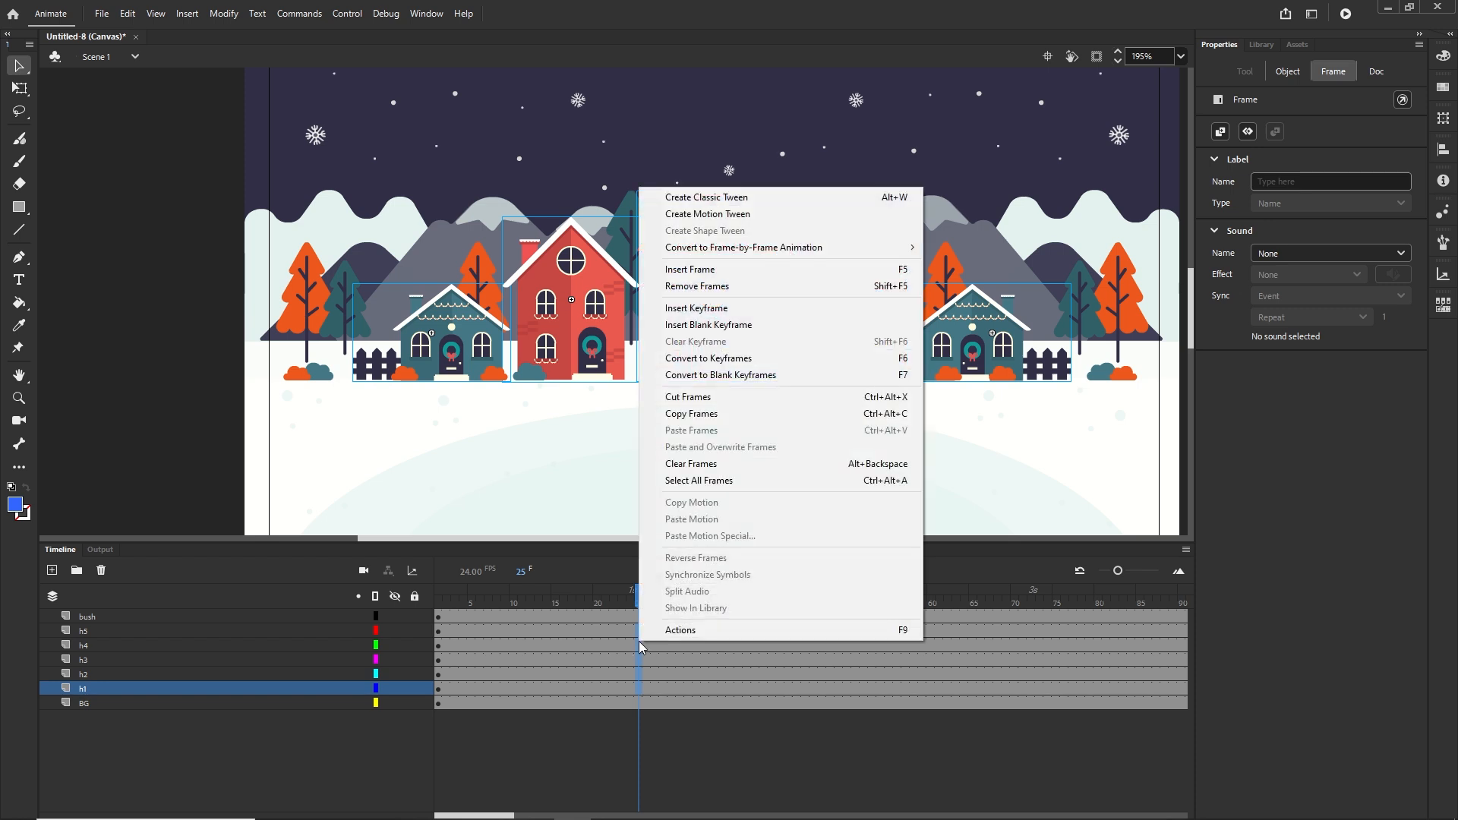
click(707, 308)
click(688, 773)
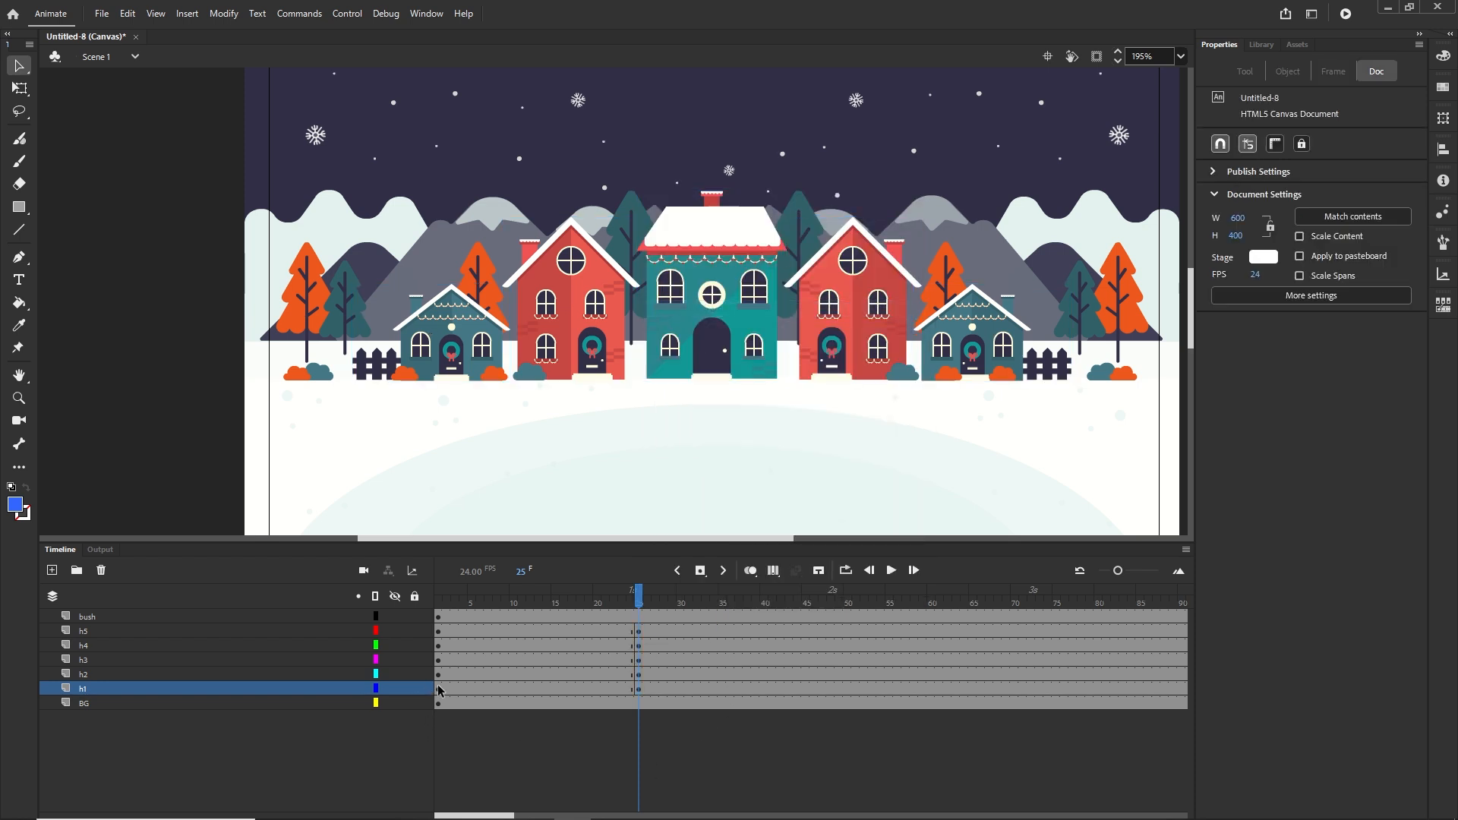
At frame 1, squash all five houses together vertically onto their ground line to a height of about 6.9 with Free Transform
drag(439, 691, 441, 631)
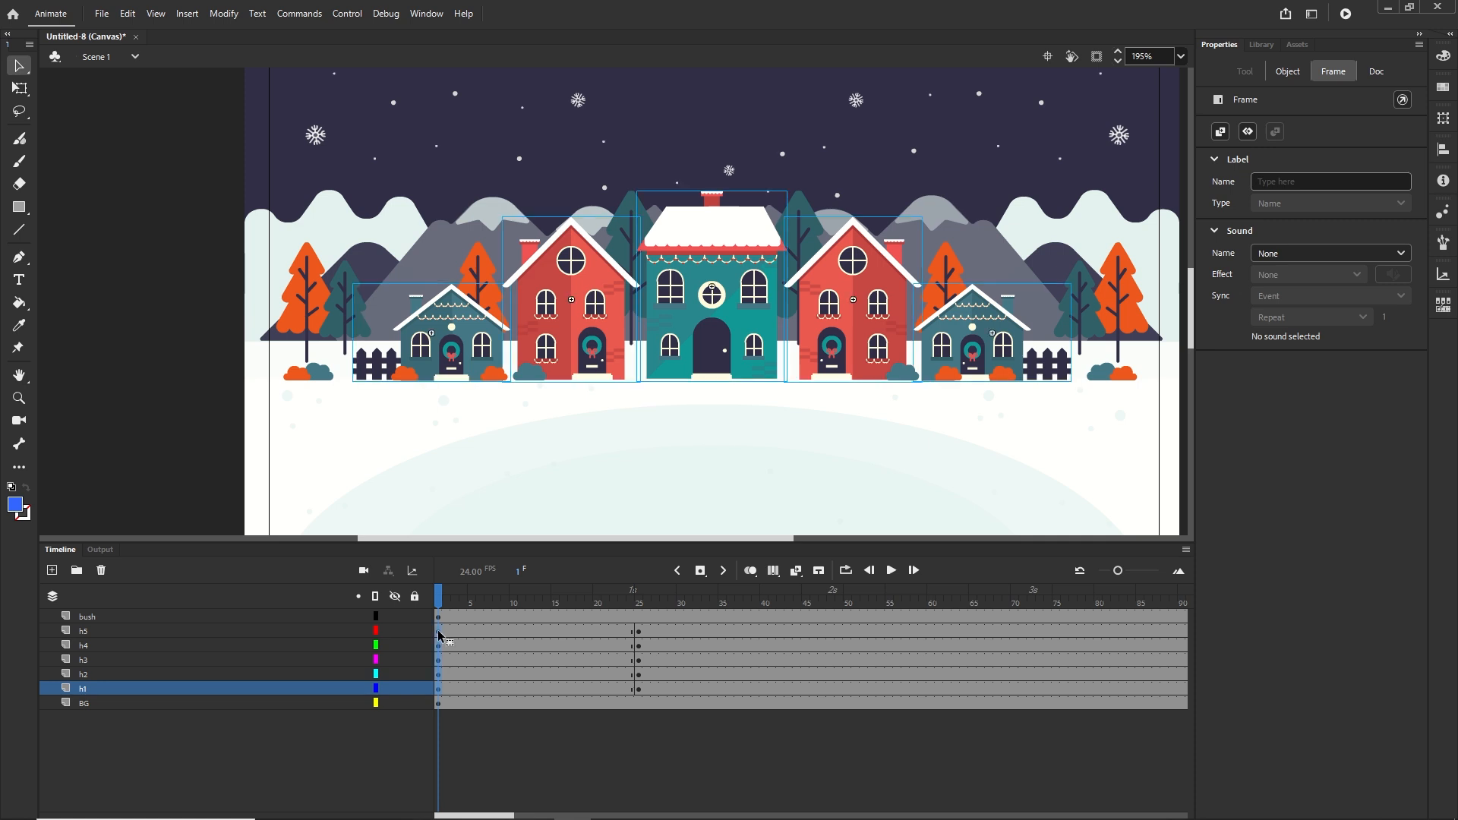
click(834, 238)
key(q)
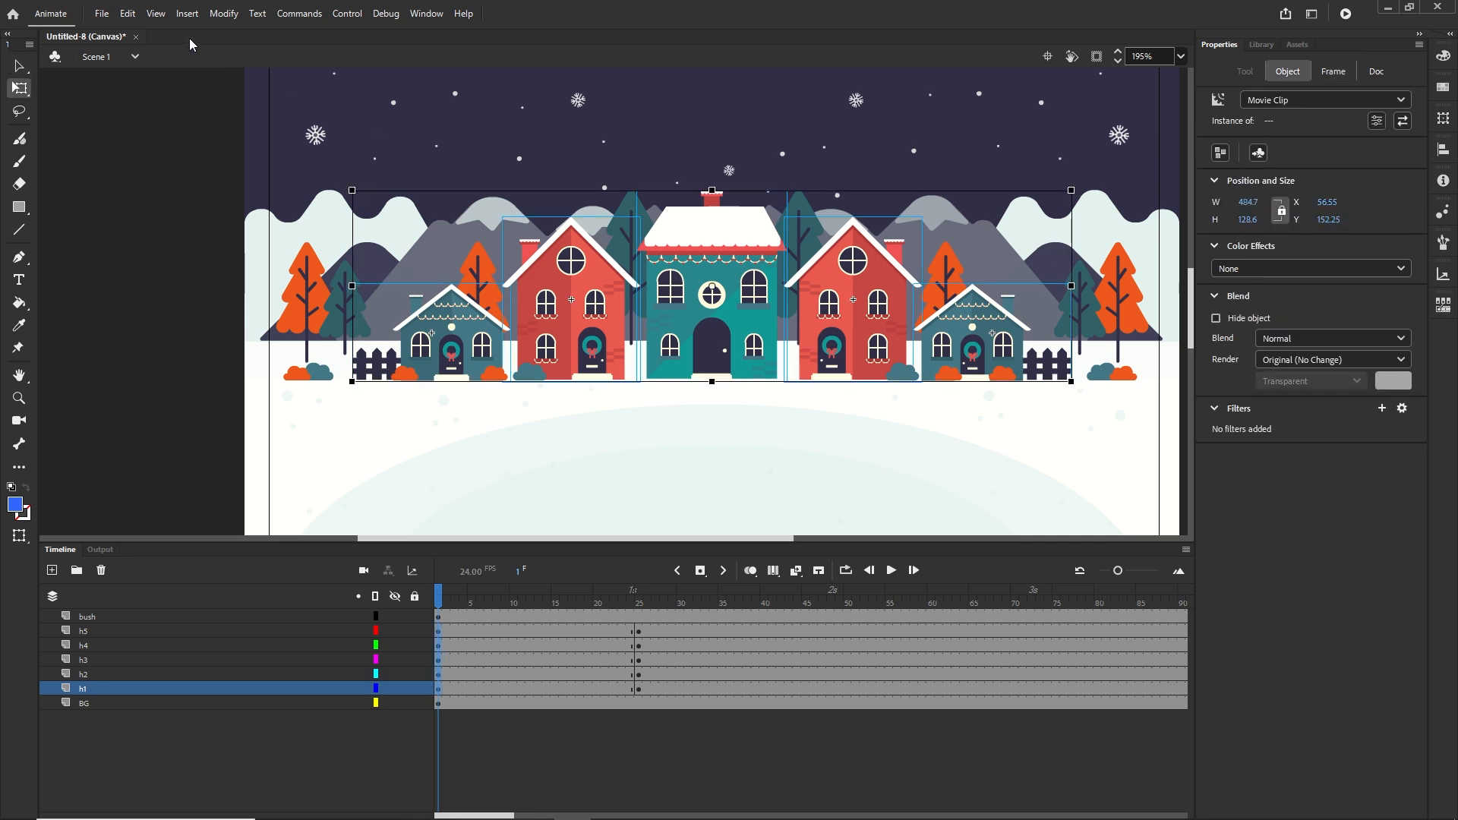
click(26, 96)
click(98, 91)
scroll(734, 242, up, 1)
scroll(734, 242, up, 1)
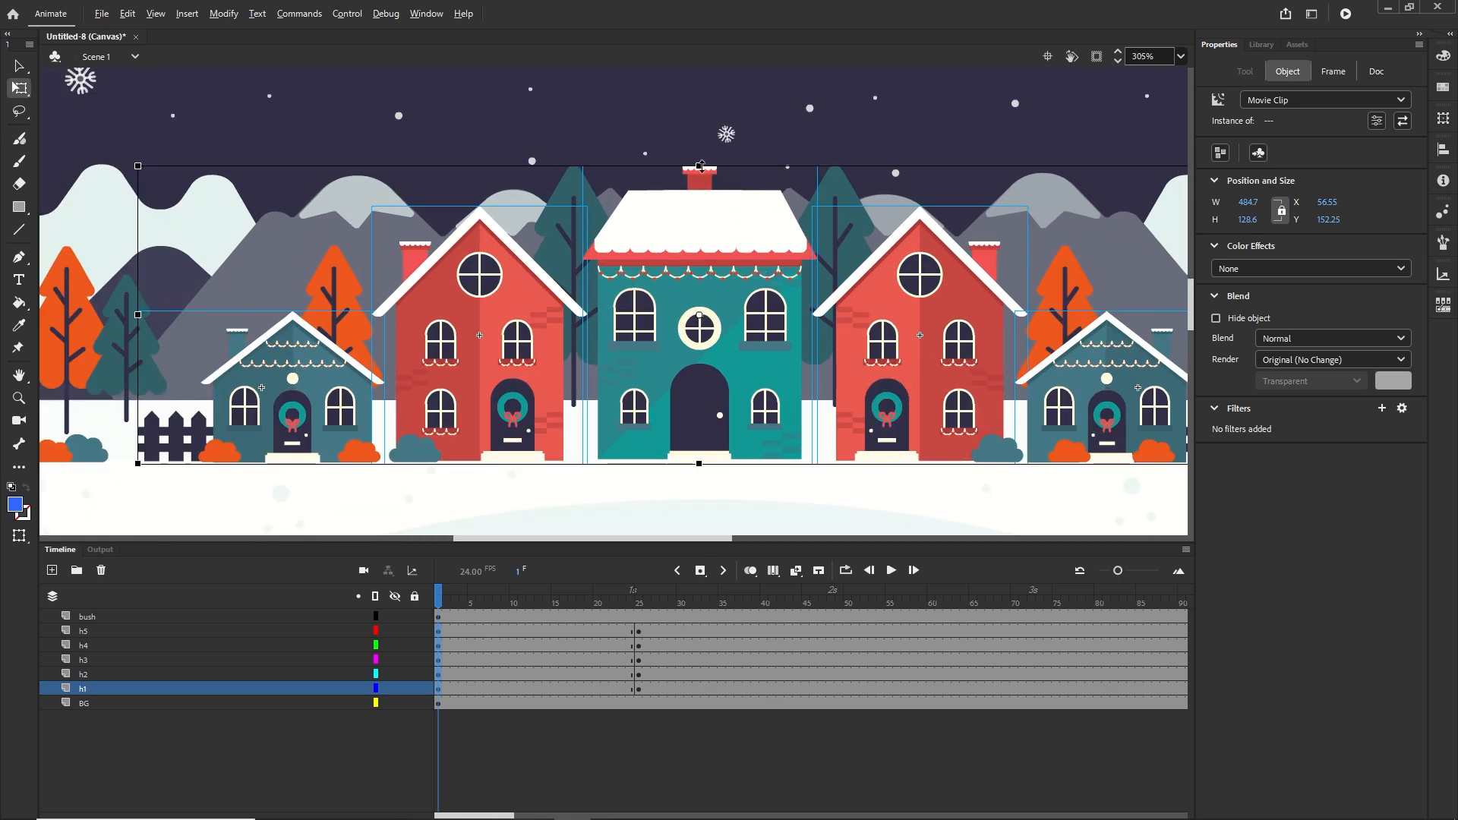
drag(701, 166, 700, 429)
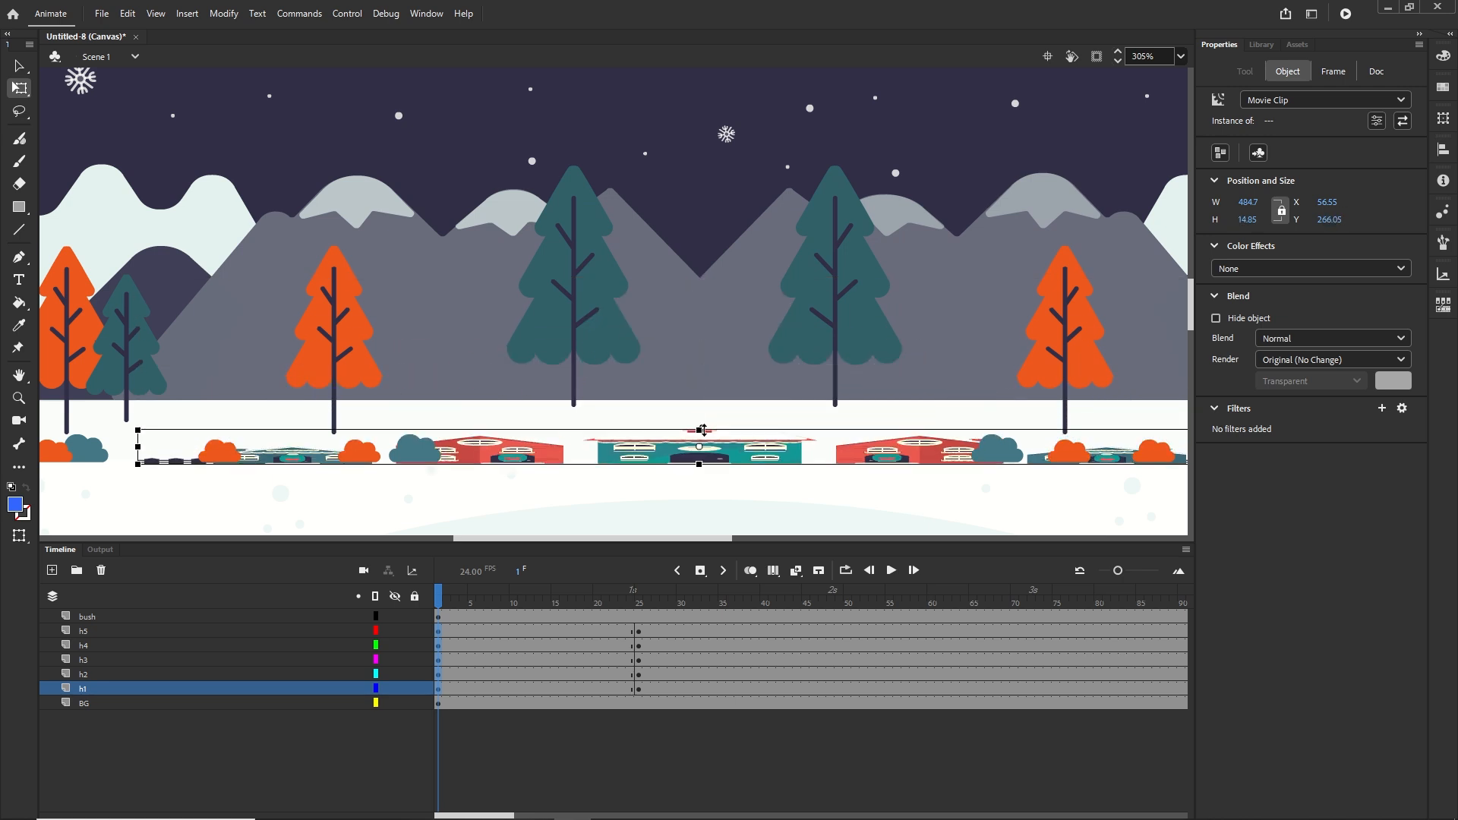
scroll(700, 428, up, 3)
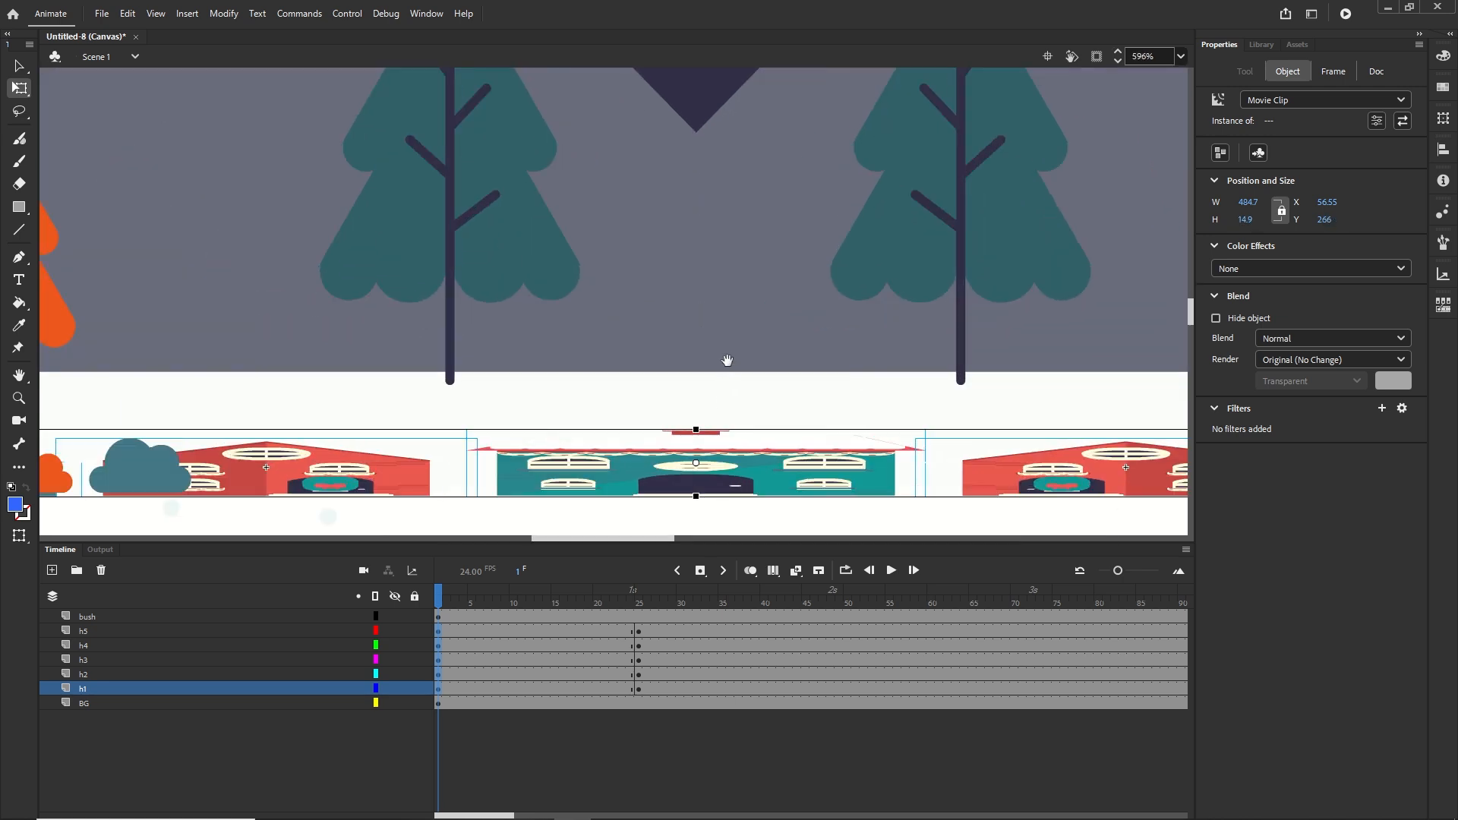
drag(727, 360, 714, 253)
drag(683, 313, 685, 345)
scroll(710, 287, down, 2)
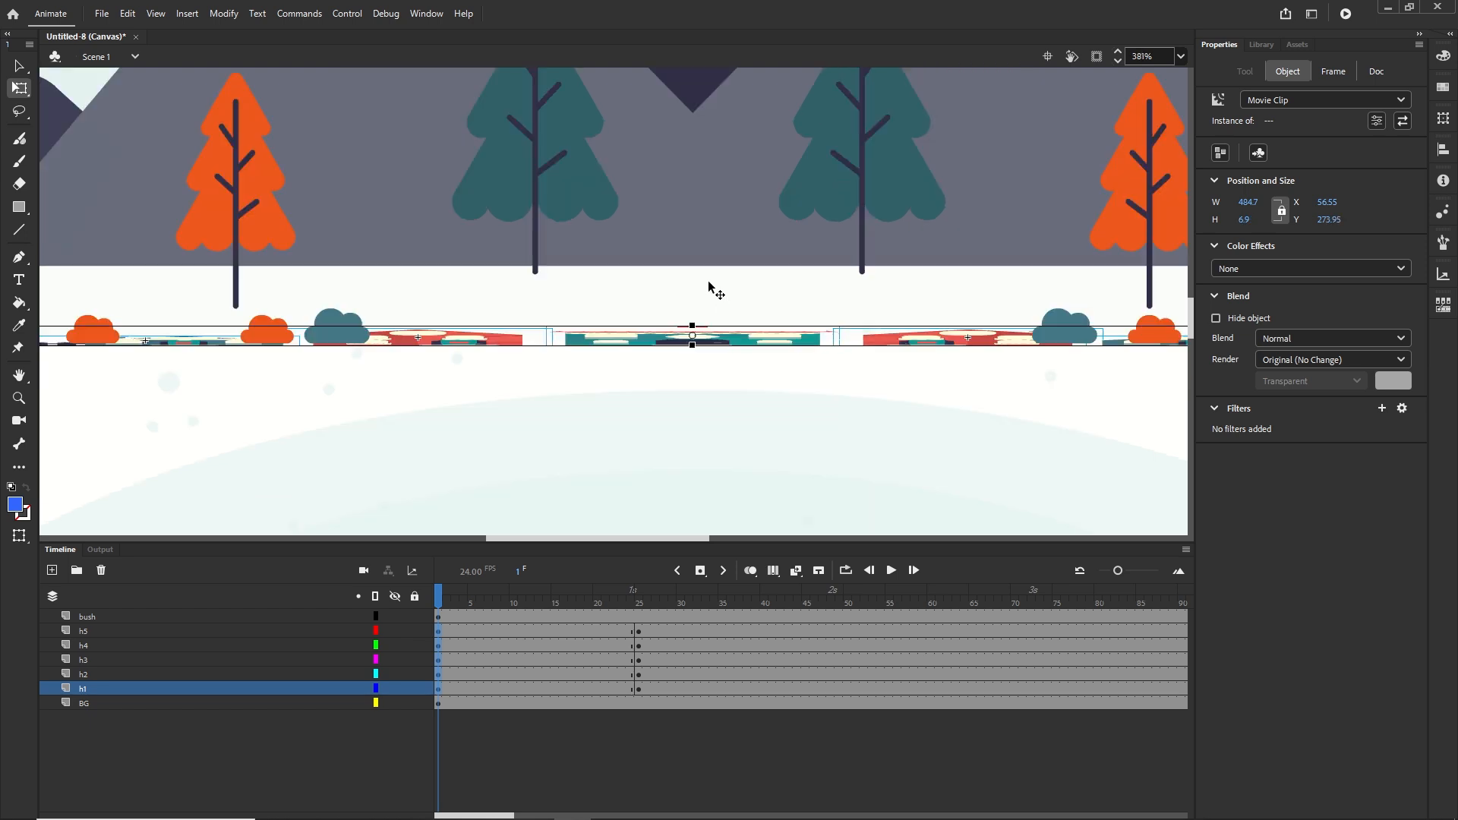
scroll(711, 287, down, 4)
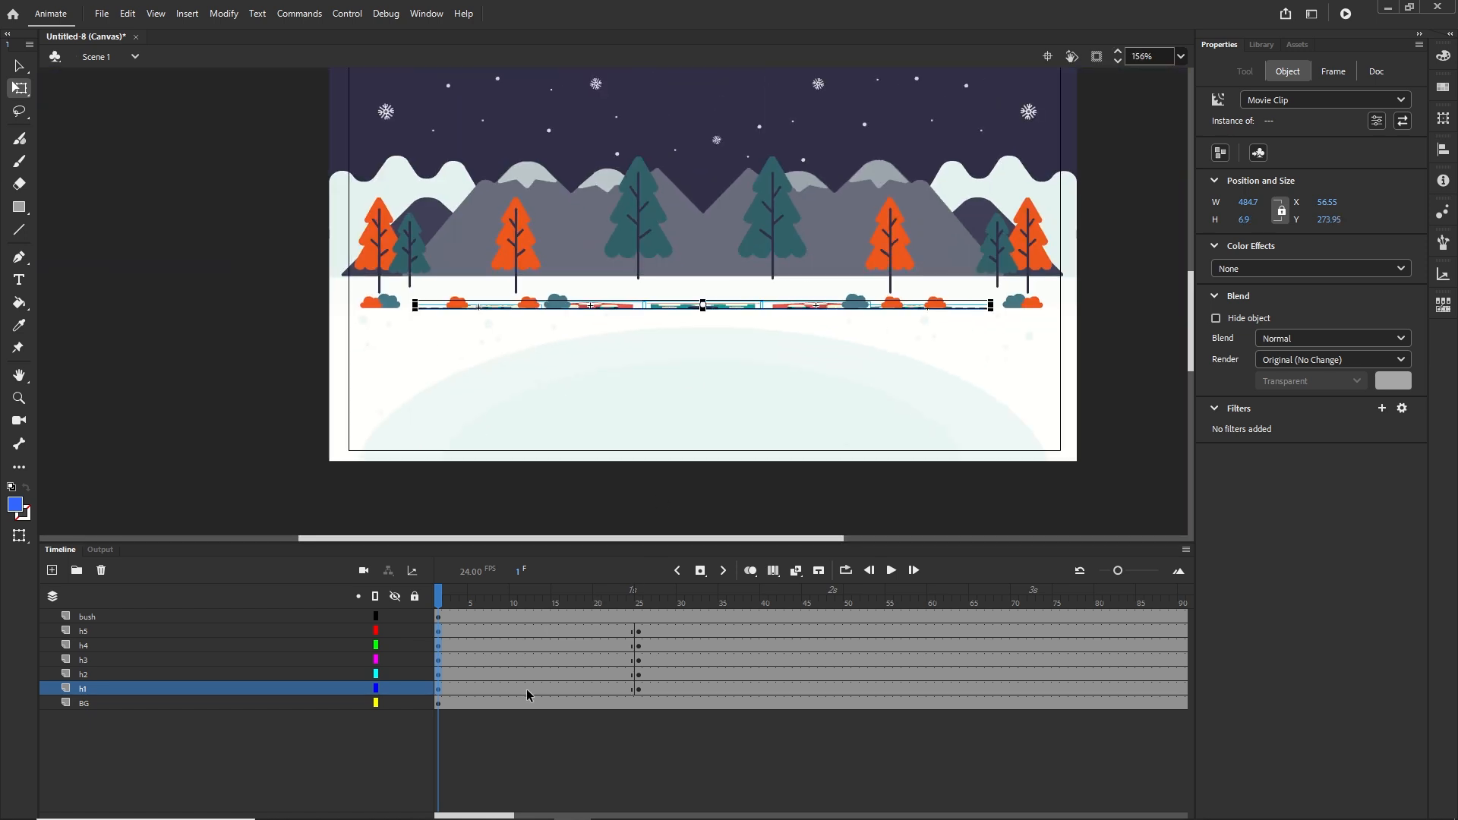
Create classic tweens on layers h1 to h5 between frames 1 and 25, and scrub through to frame 25
click(529, 695)
drag(515, 631, 535, 691)
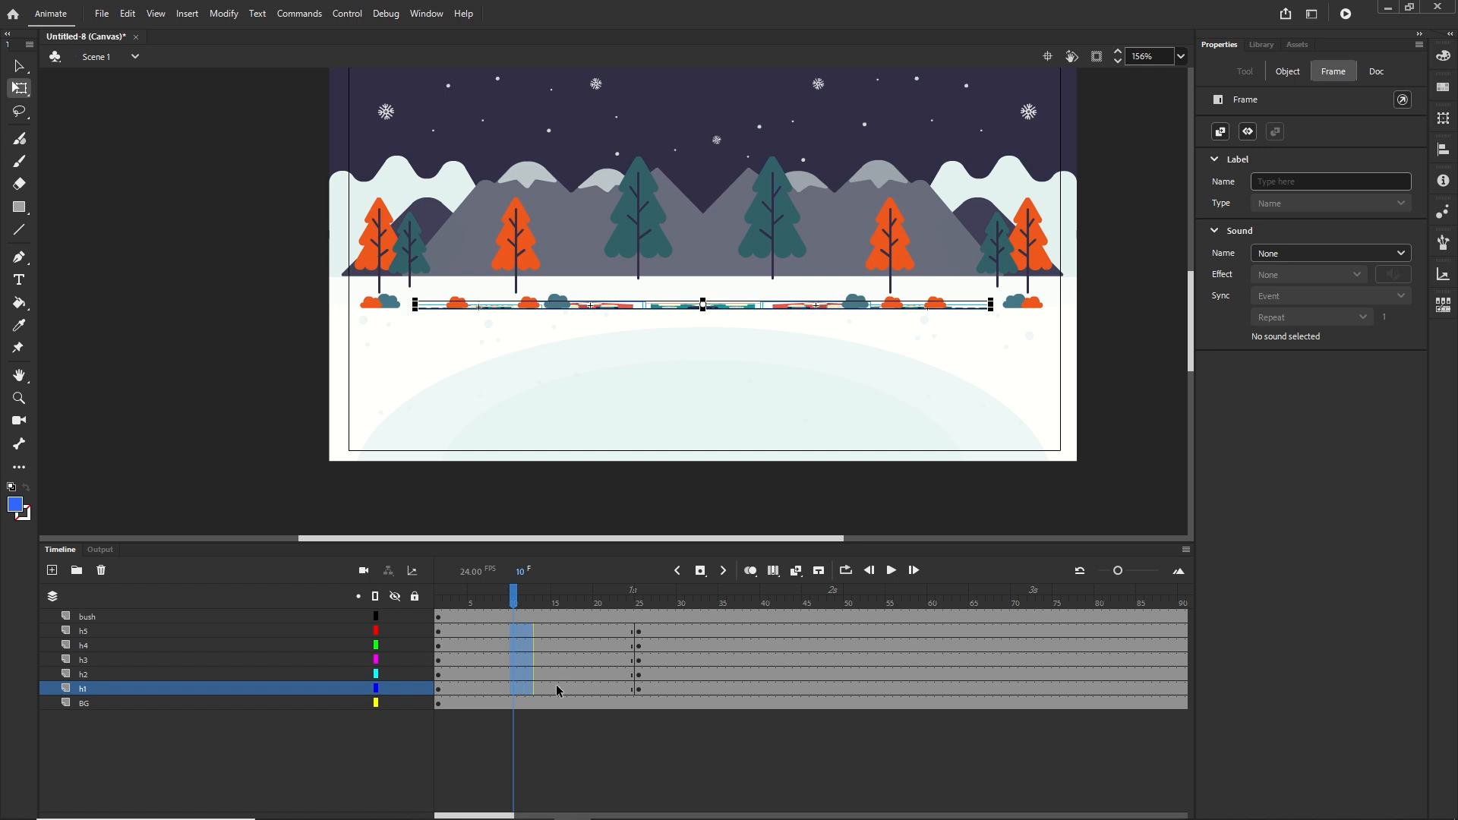
right_click(524, 653)
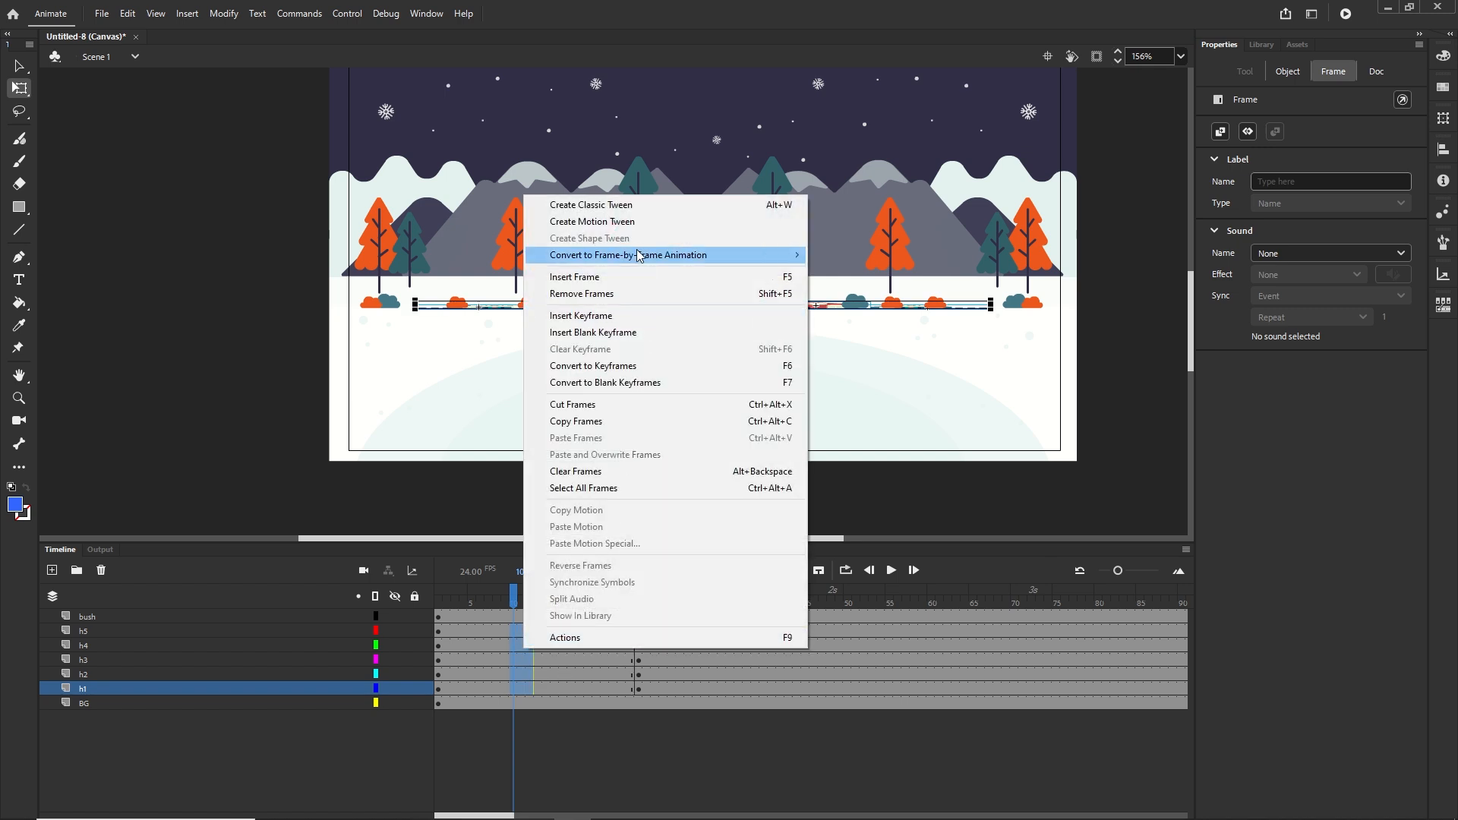
click(605, 206)
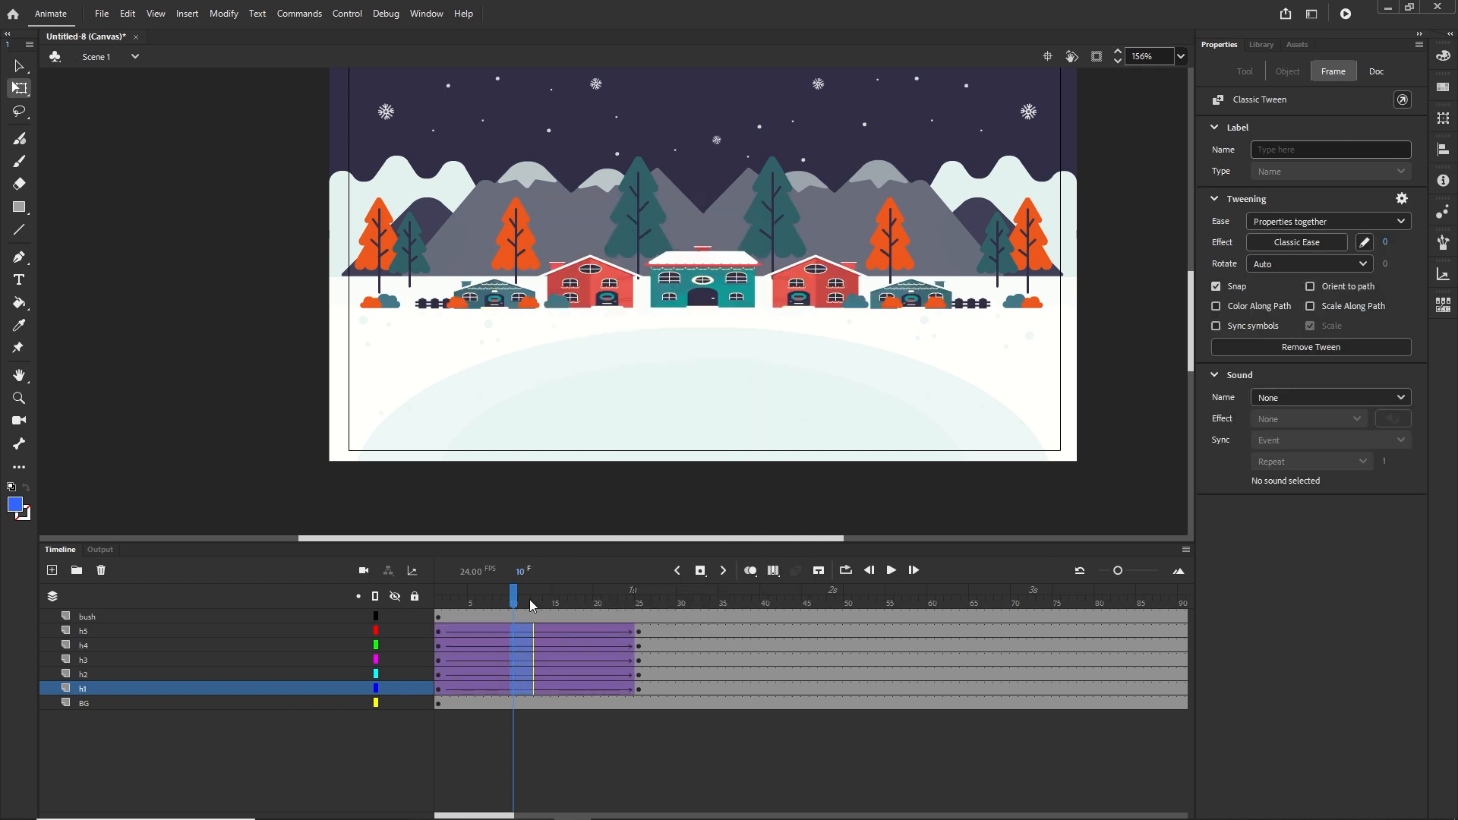
drag(514, 595, 640, 603)
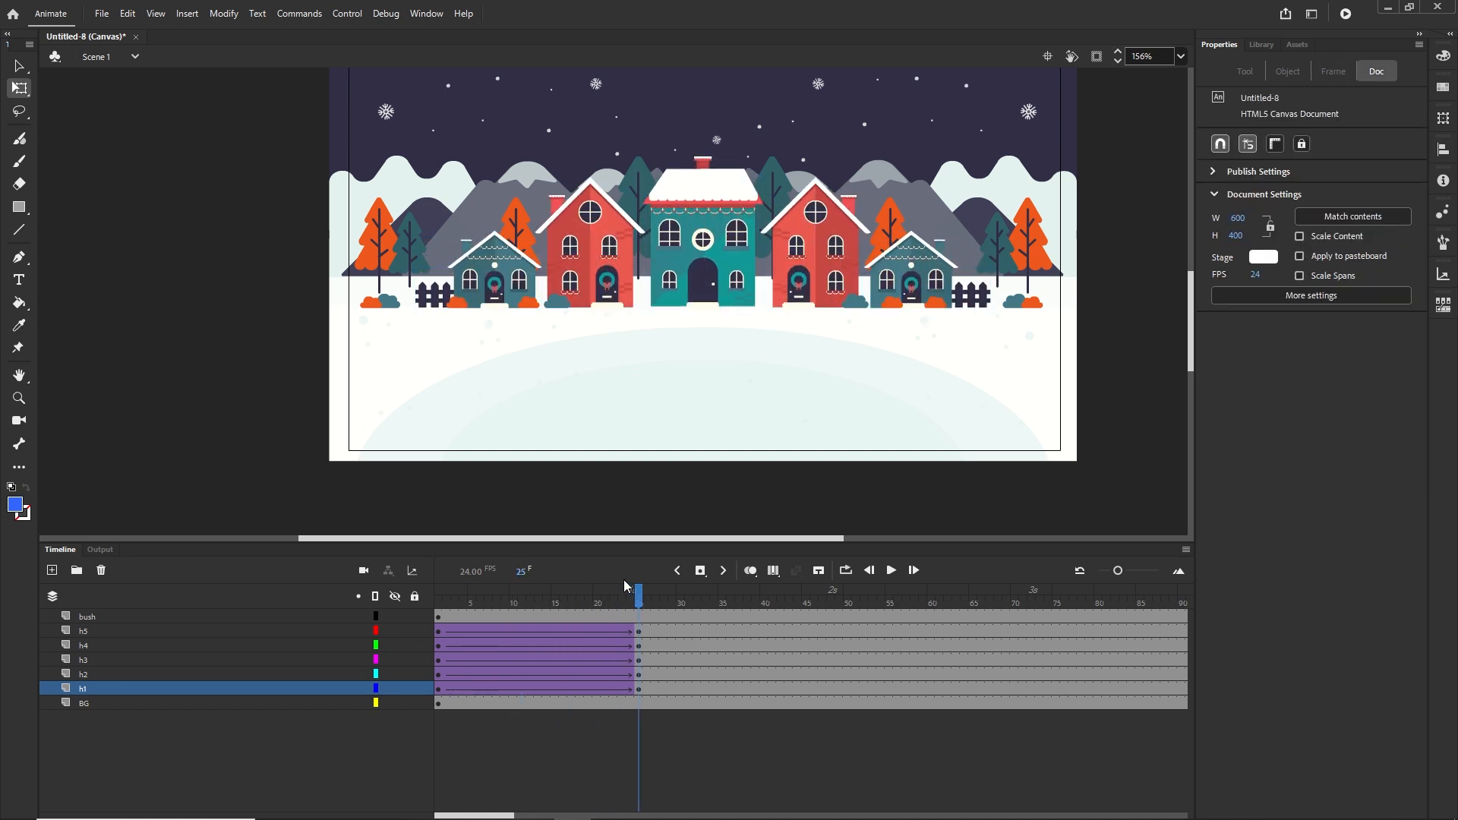
Add keyframes at frame 38 on the house layers h1 to h5
click(736, 691)
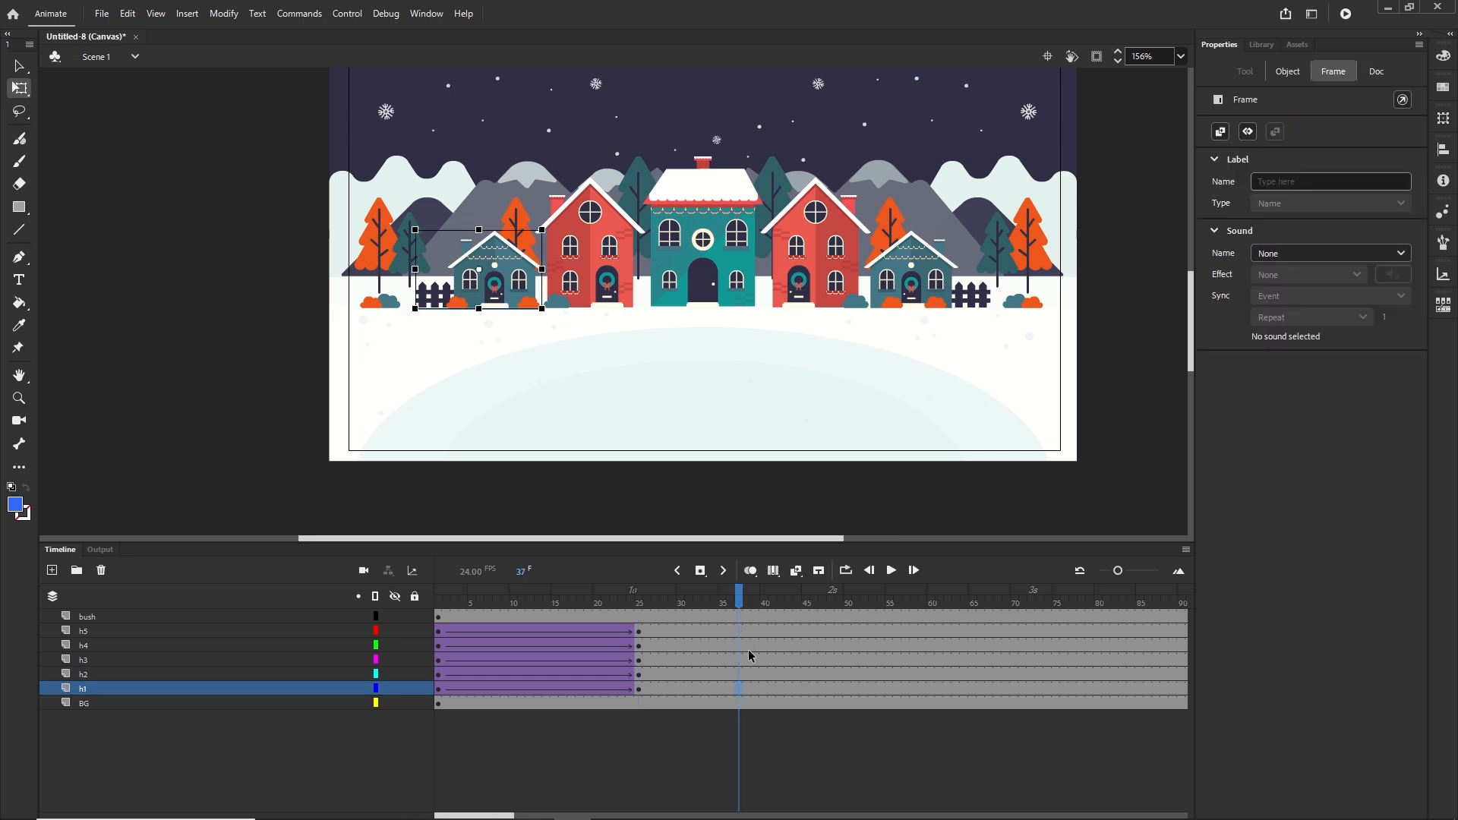
click(747, 692)
shift+click(749, 636)
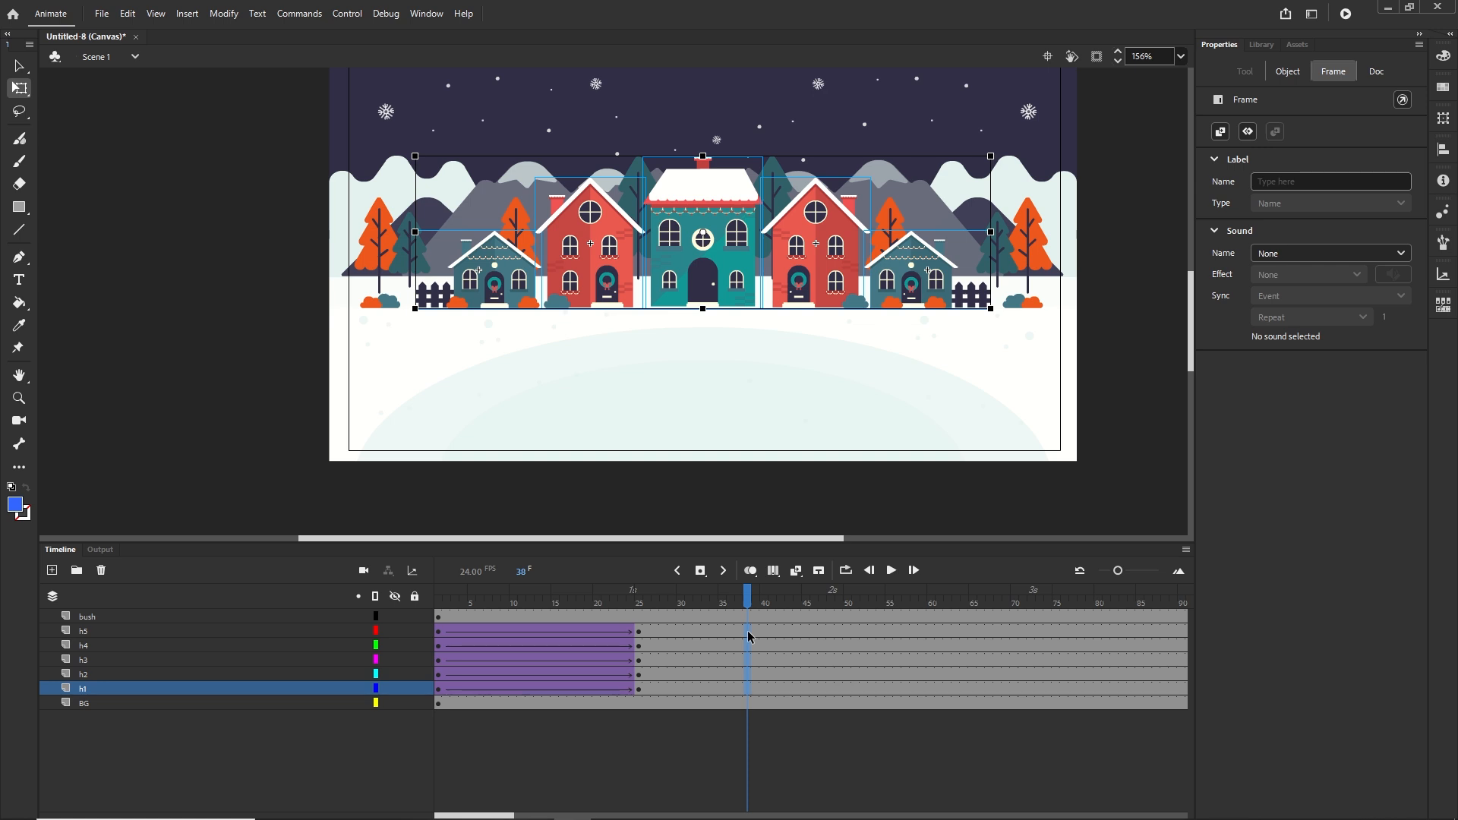
key(F6)
At frame 25, stretch all five houses together slightly taller, keeping their bases on the ground line
click(640, 691)
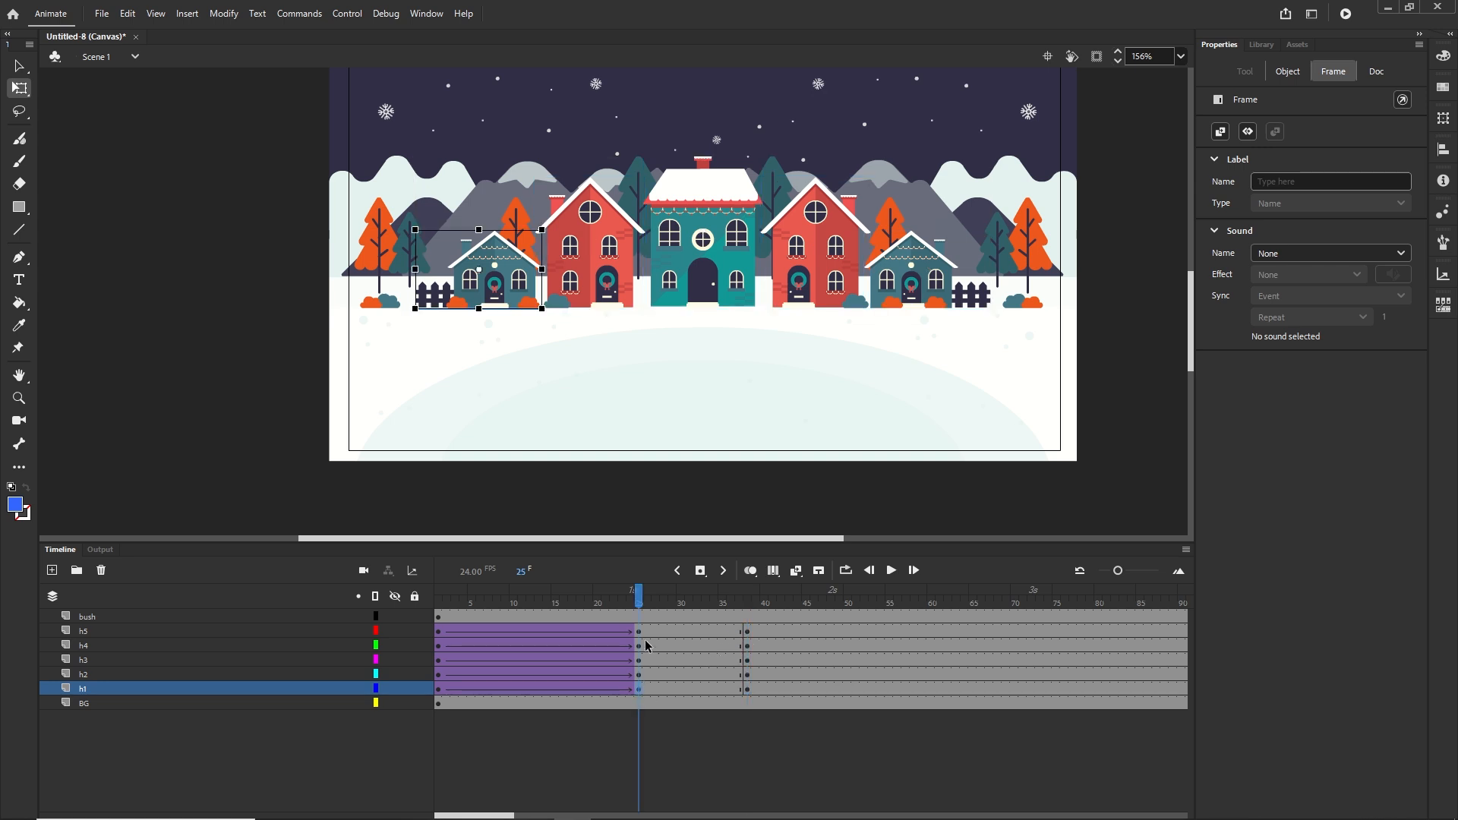
shift+click(640, 632)
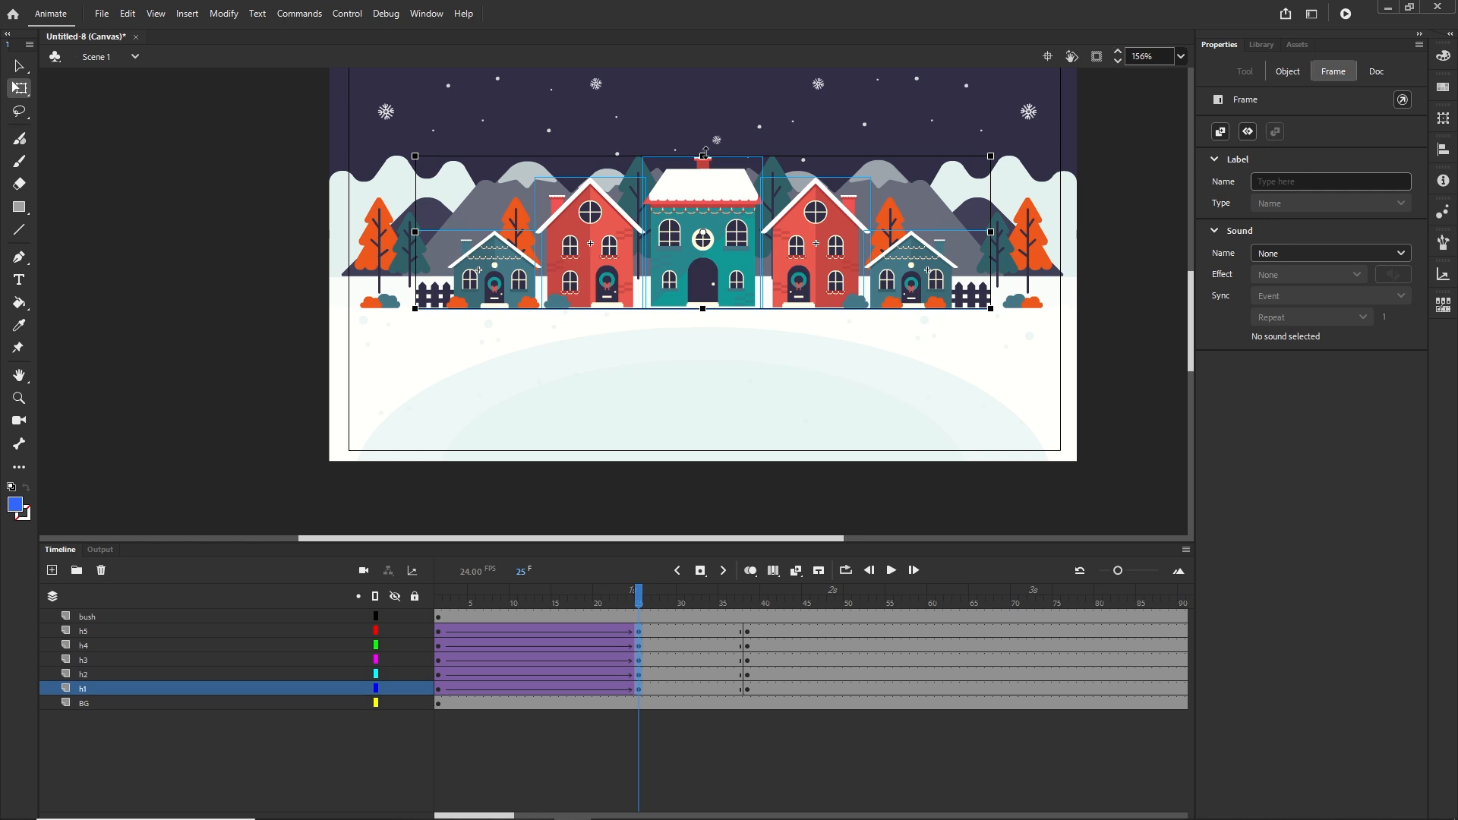
drag(705, 151, 708, 138)
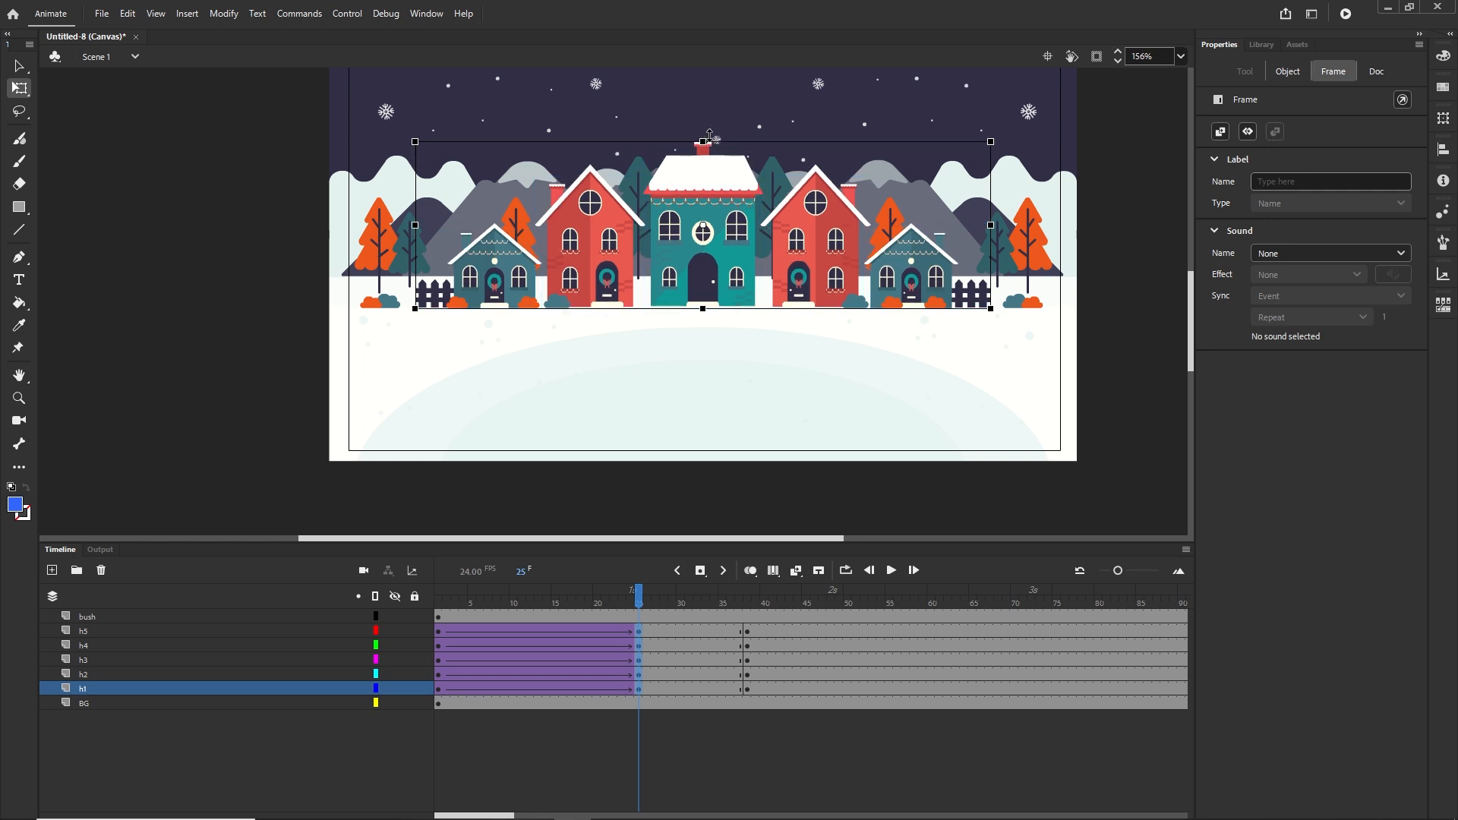
Finish stretching the five houses taller at frame 25, and add keyframes at frame 46 on layers h1 to h5
drag(709, 133, 708, 131)
drag(637, 594, 816, 596)
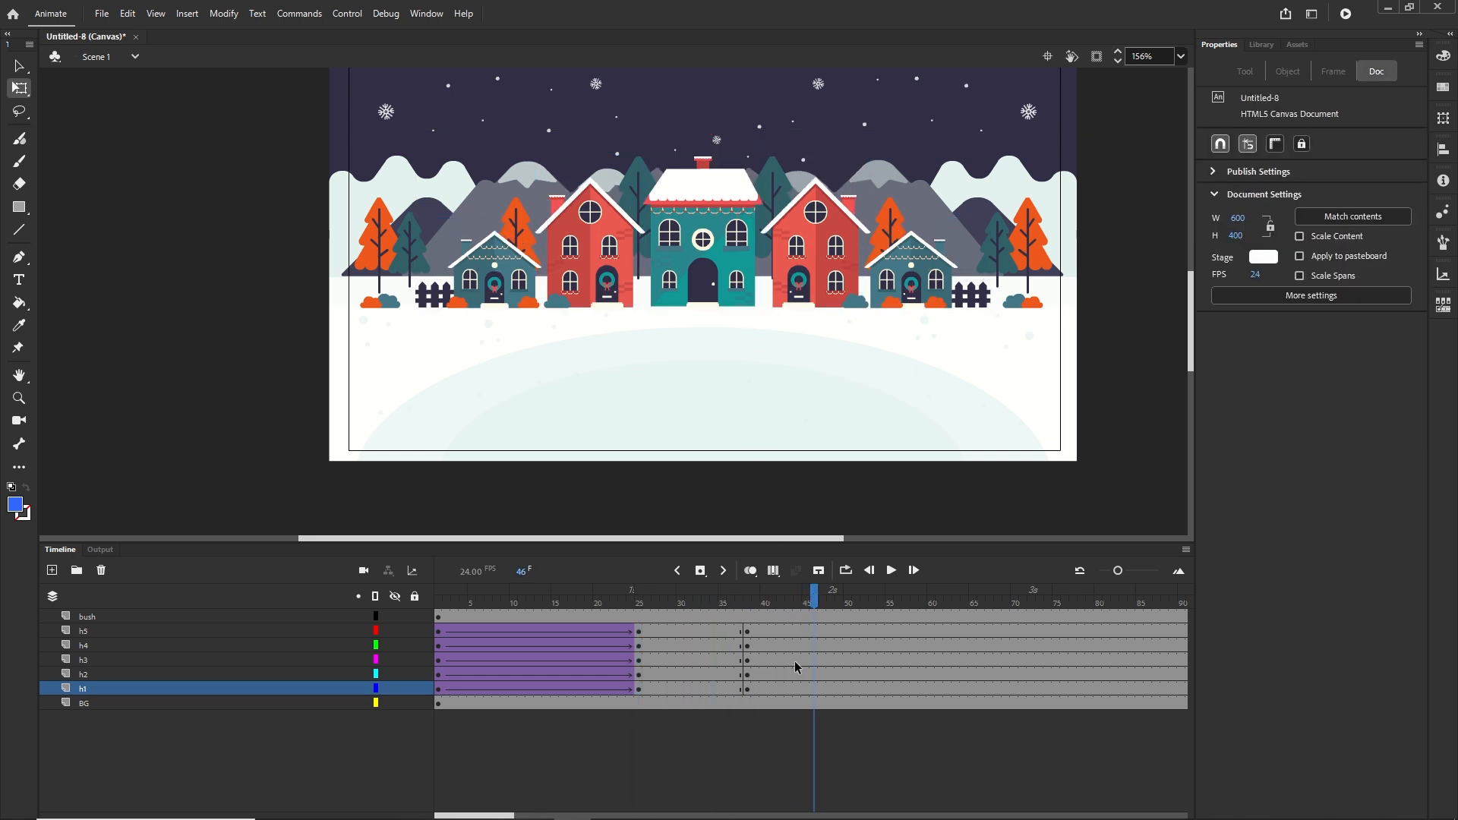
click(812, 689)
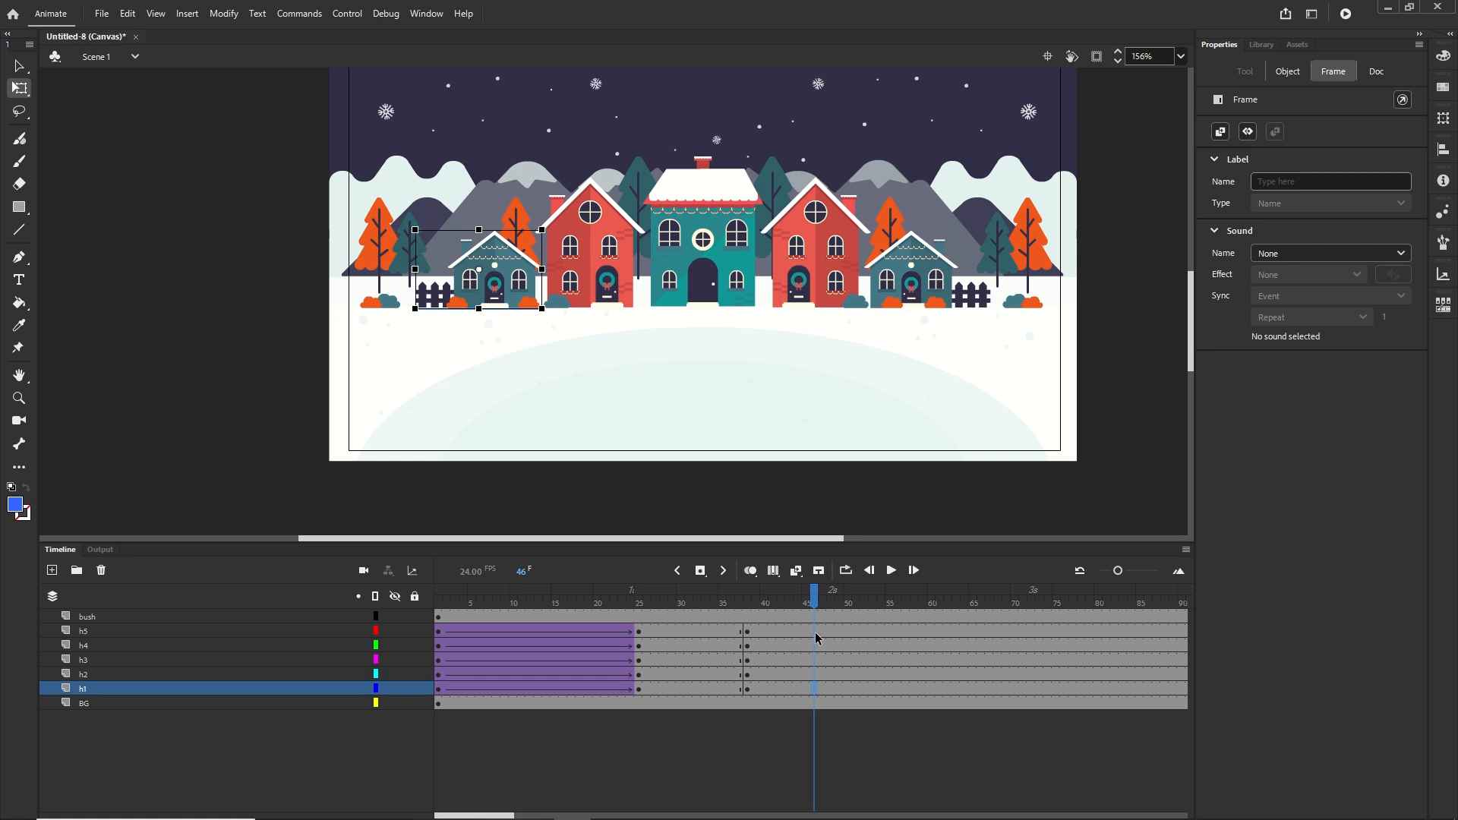
shift+click(816, 636)
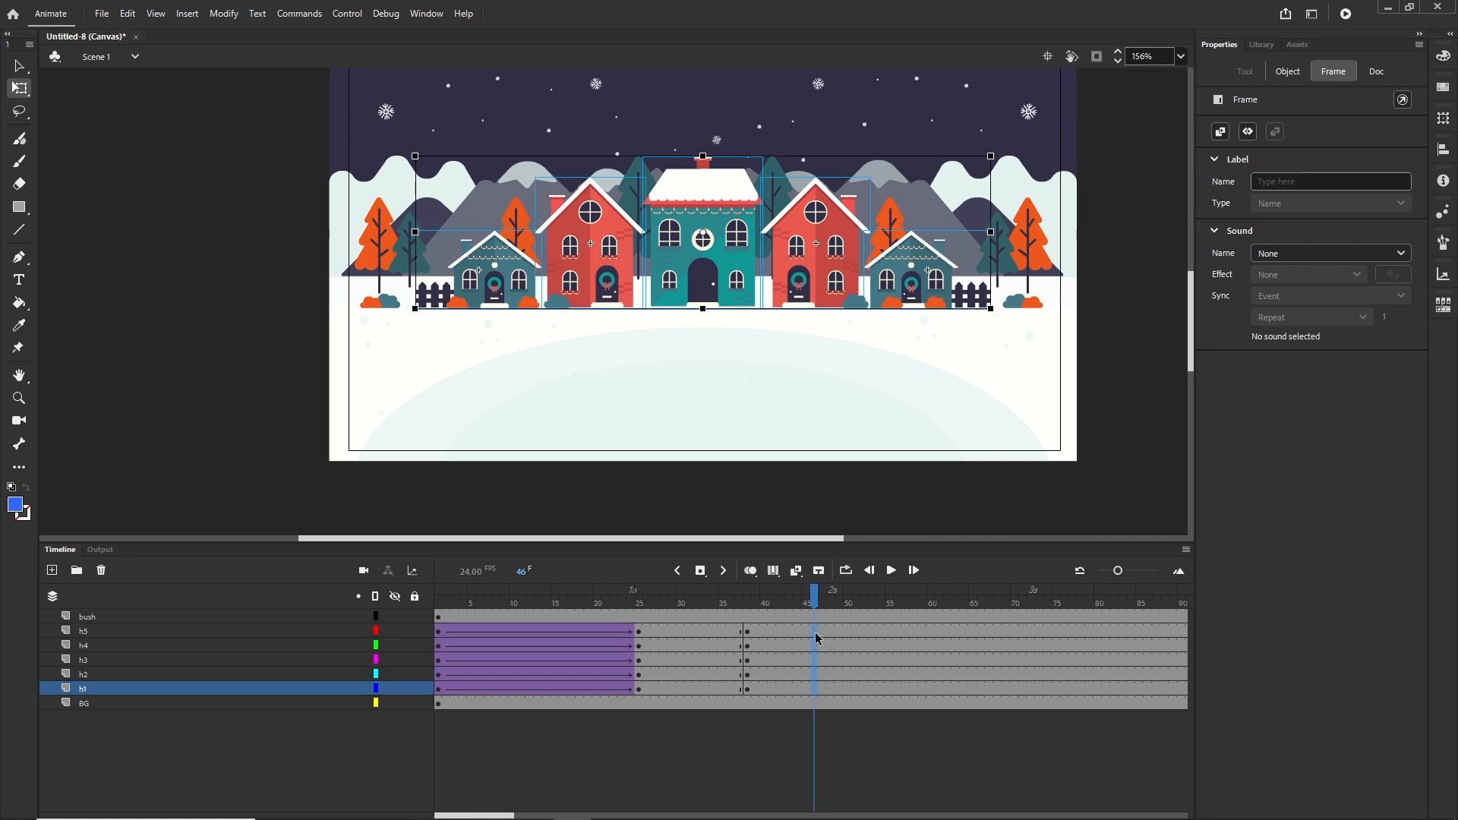
At frame 38, squash all five houses together slightly shorter, keeping their bases on the ground line
click(748, 691)
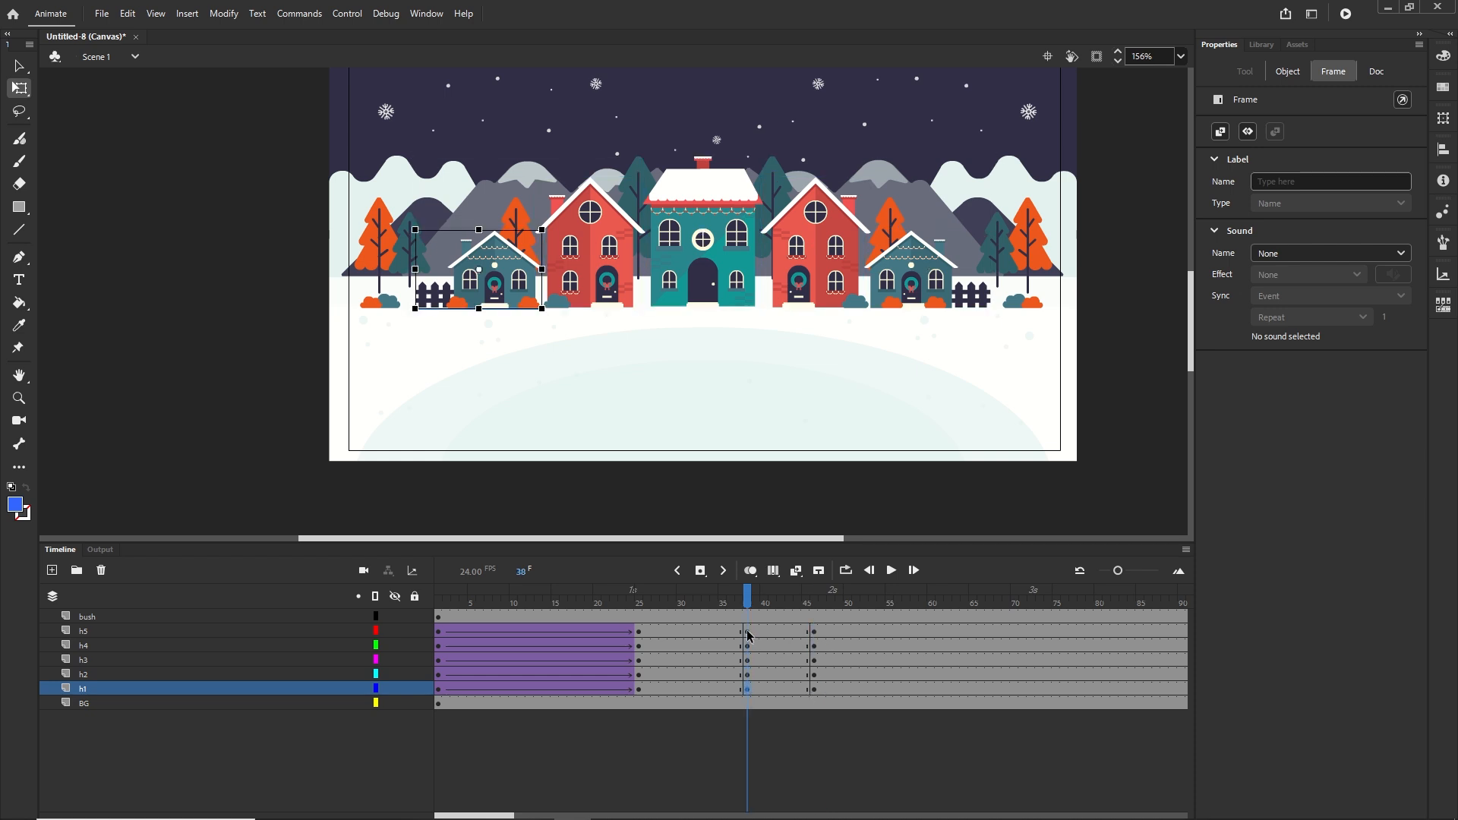
shift+click(749, 637)
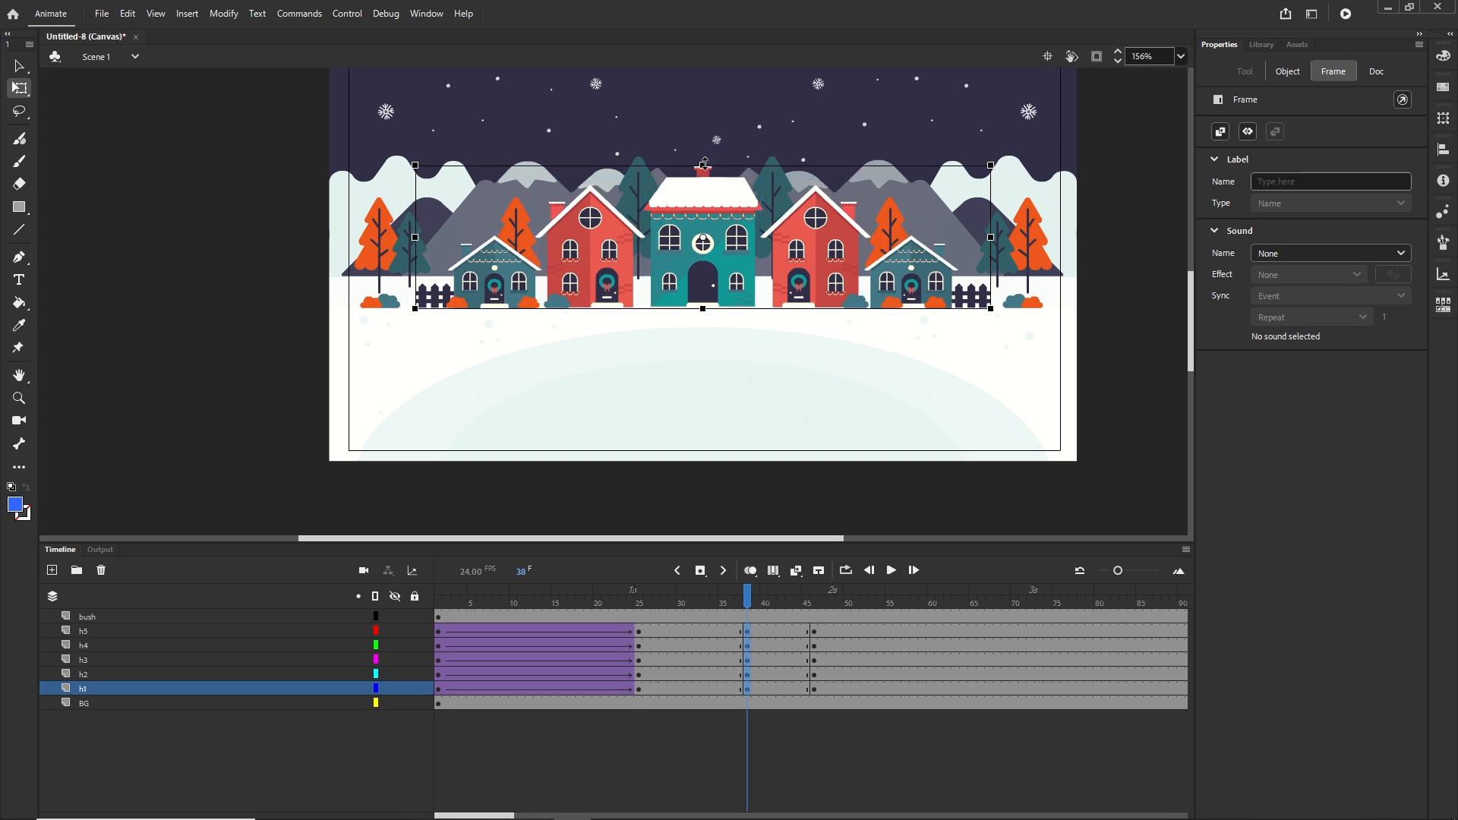
drag(704, 168, 705, 181)
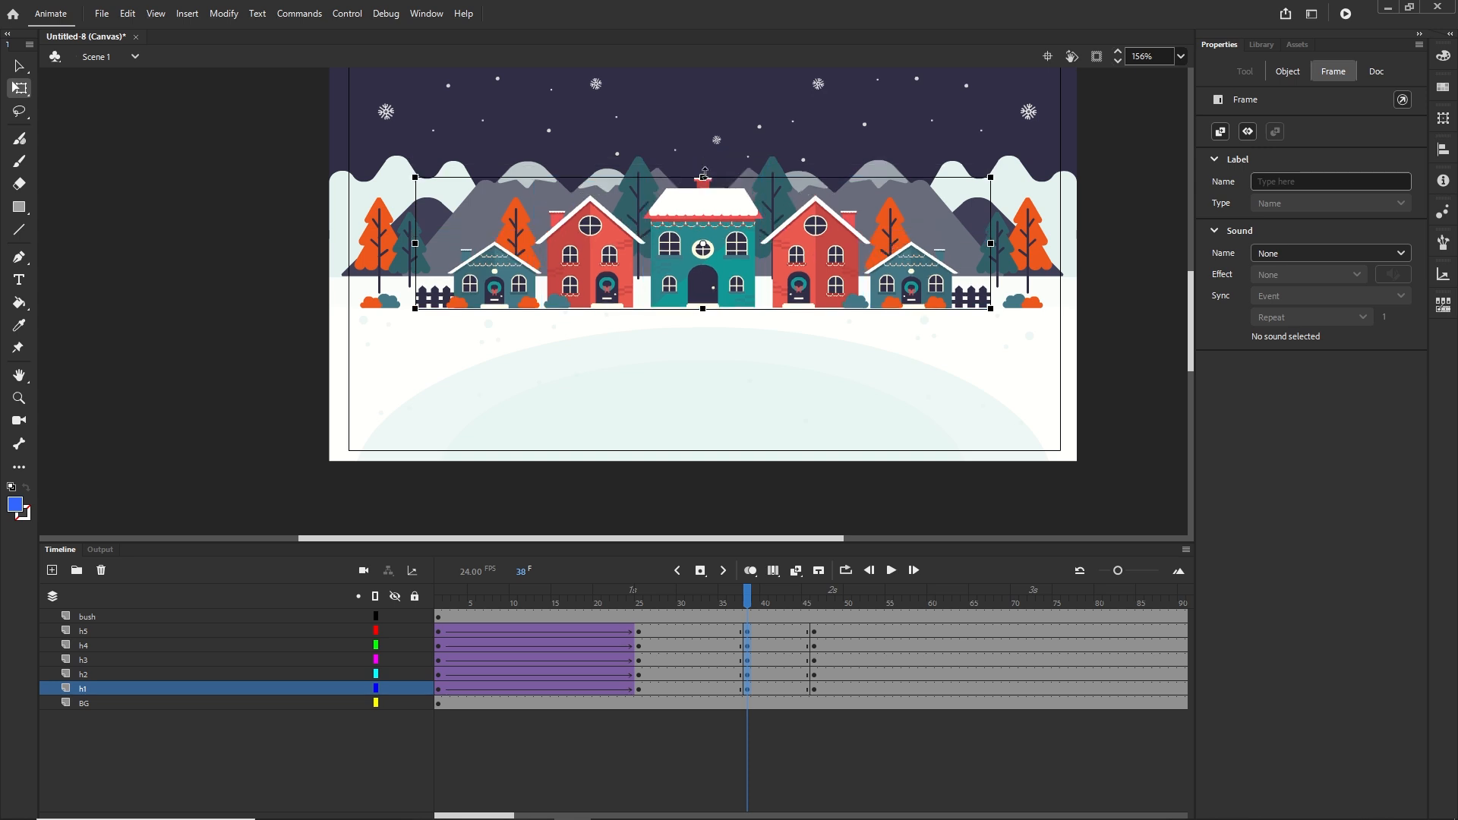
Create classic tweens on layers h1 to h5 across the spans from frame 25 to 38 and 38 to 46
click(776, 685)
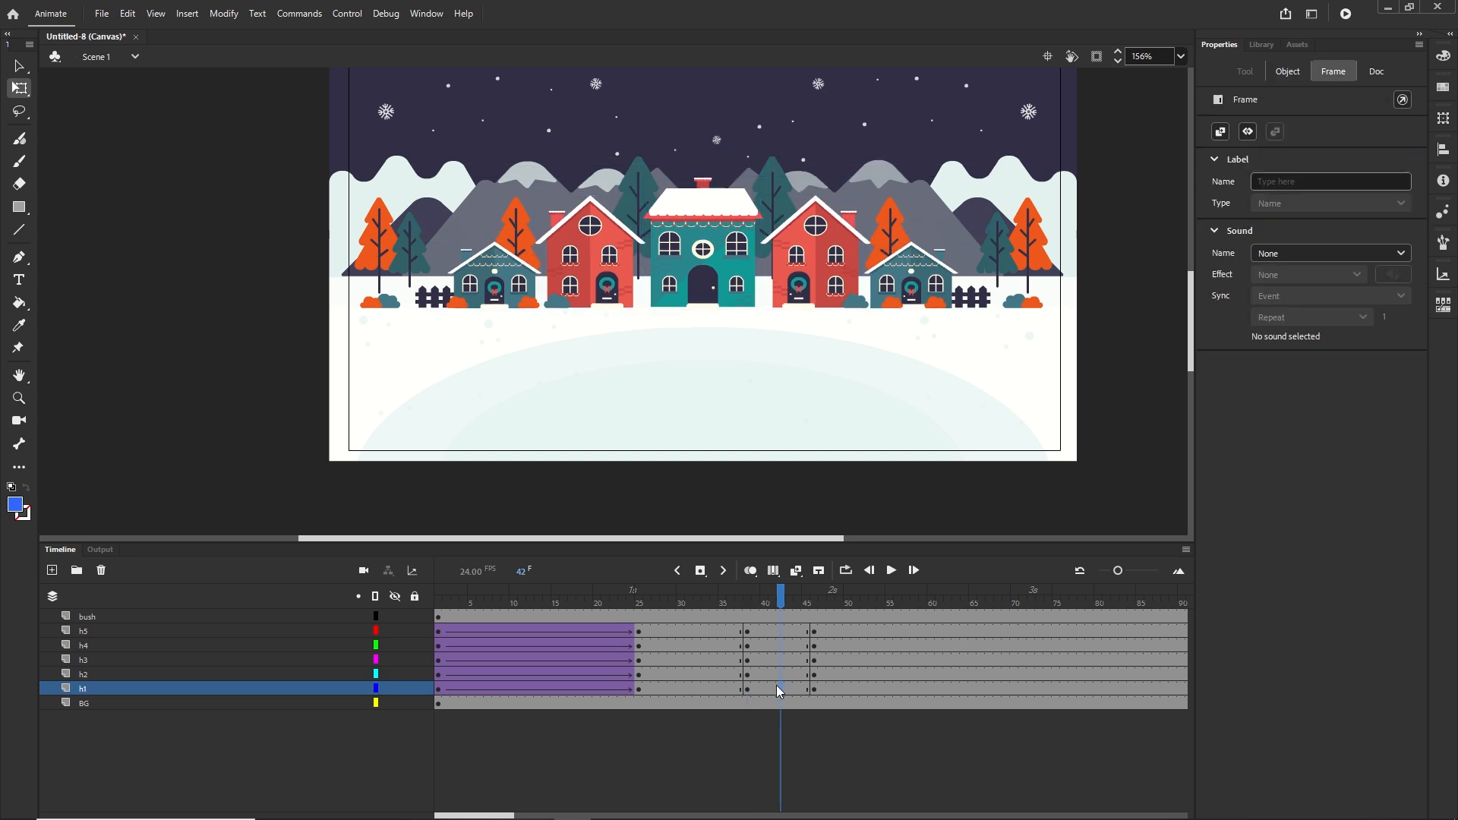
shift+click(688, 632)
right_click(696, 631)
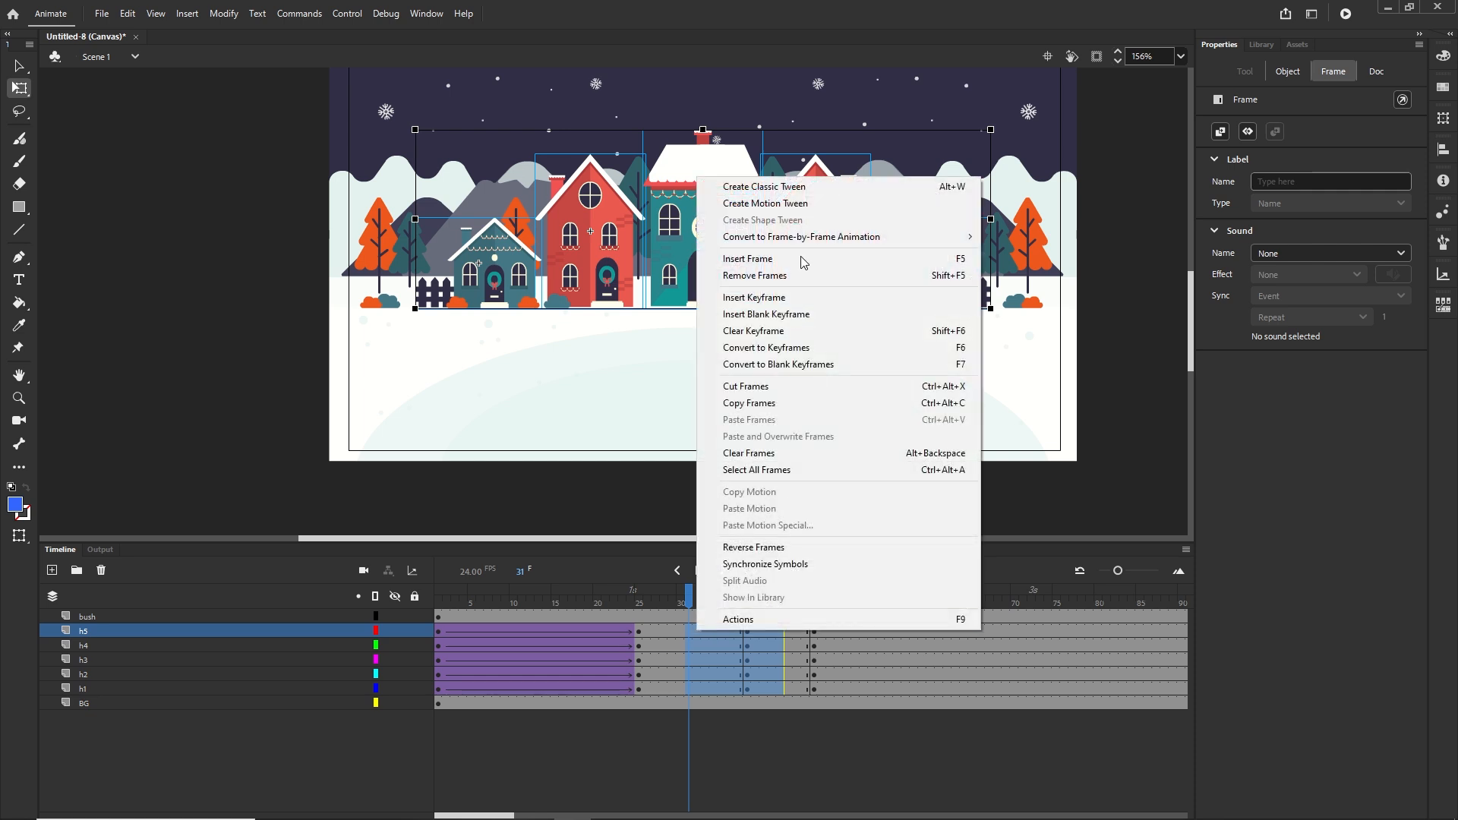
click(796, 187)
Scrub the bounce between frames 25 and 46, test the movie in the browser, and return to Animate
drag(689, 593, 640, 617)
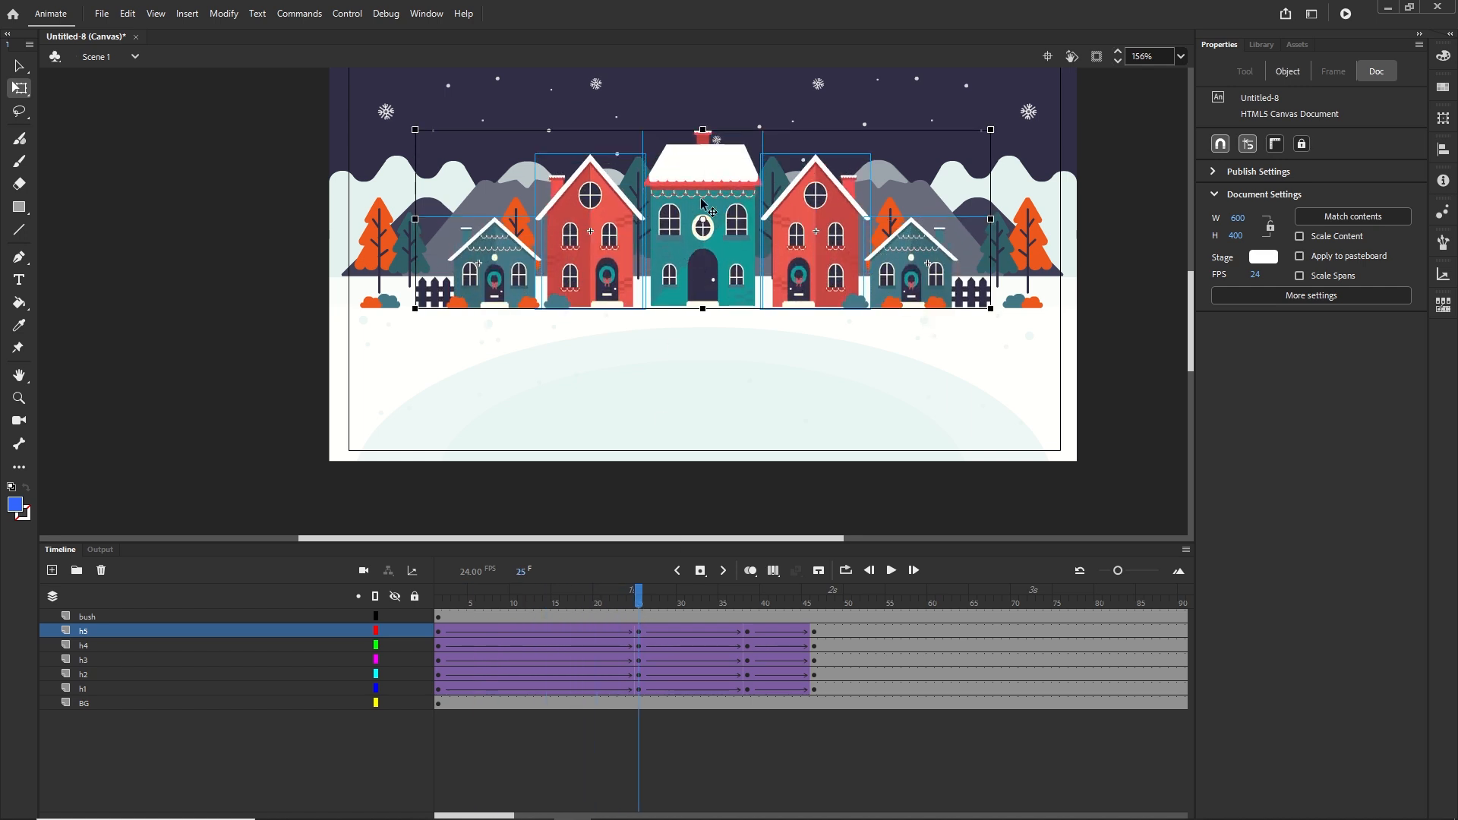
drag(641, 604, 814, 619)
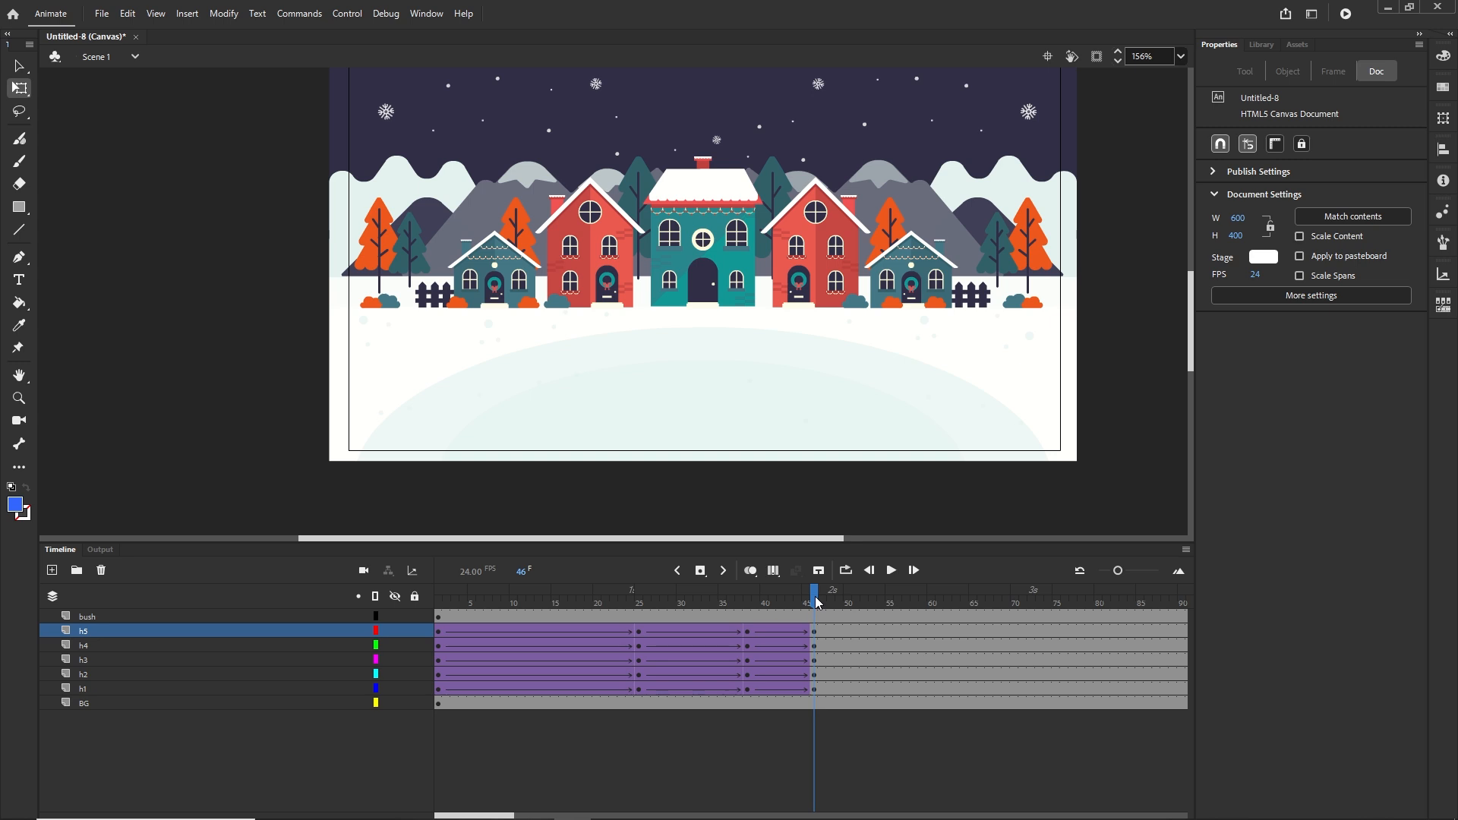
key(ctrl+Return)
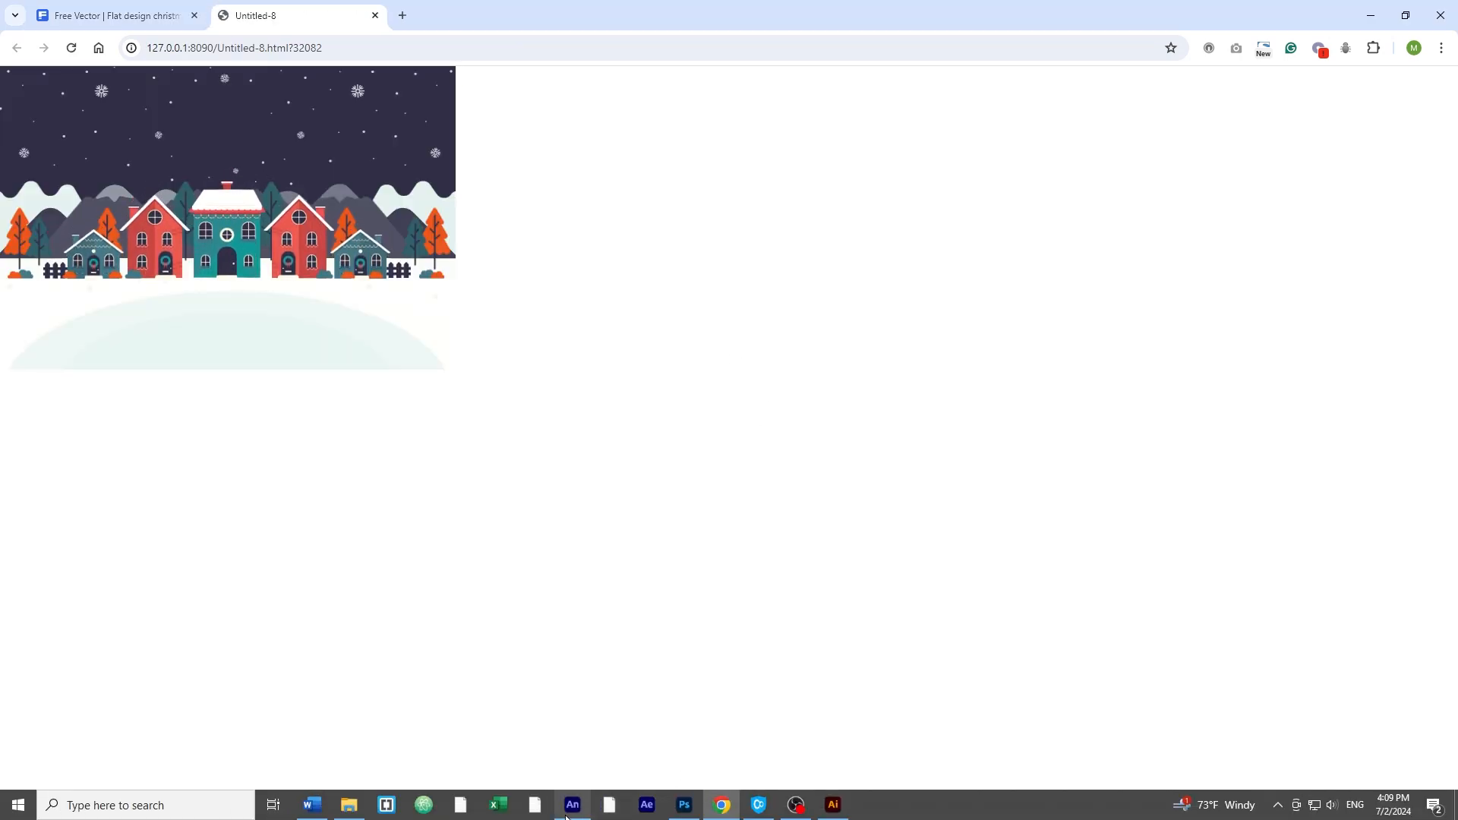
click(573, 807)
click(60, 549)
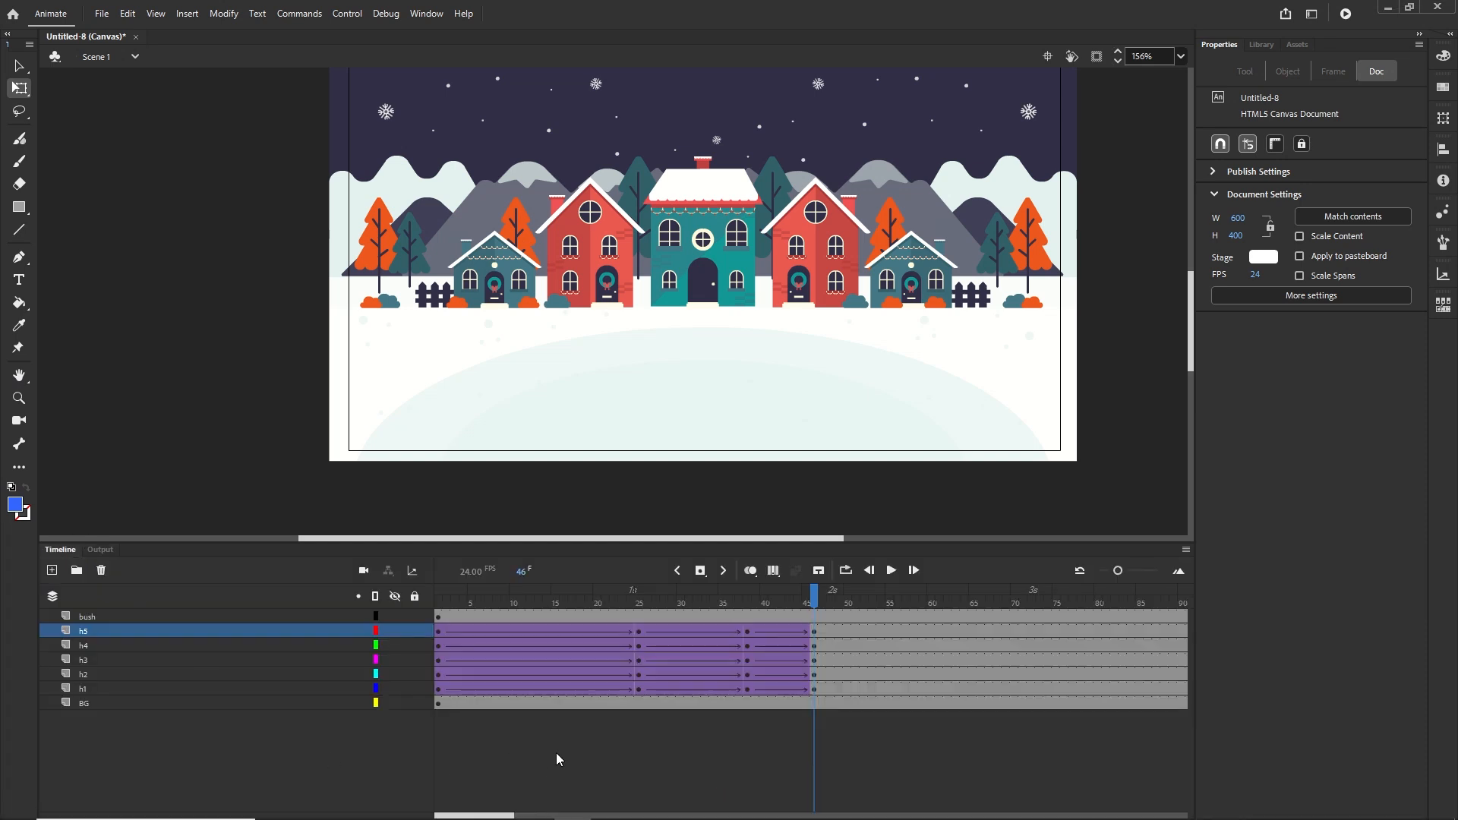
Apply the Quad Ease-In-Out effect to the tweens starting at frame 1 on layers h1 to h5
click(438, 689)
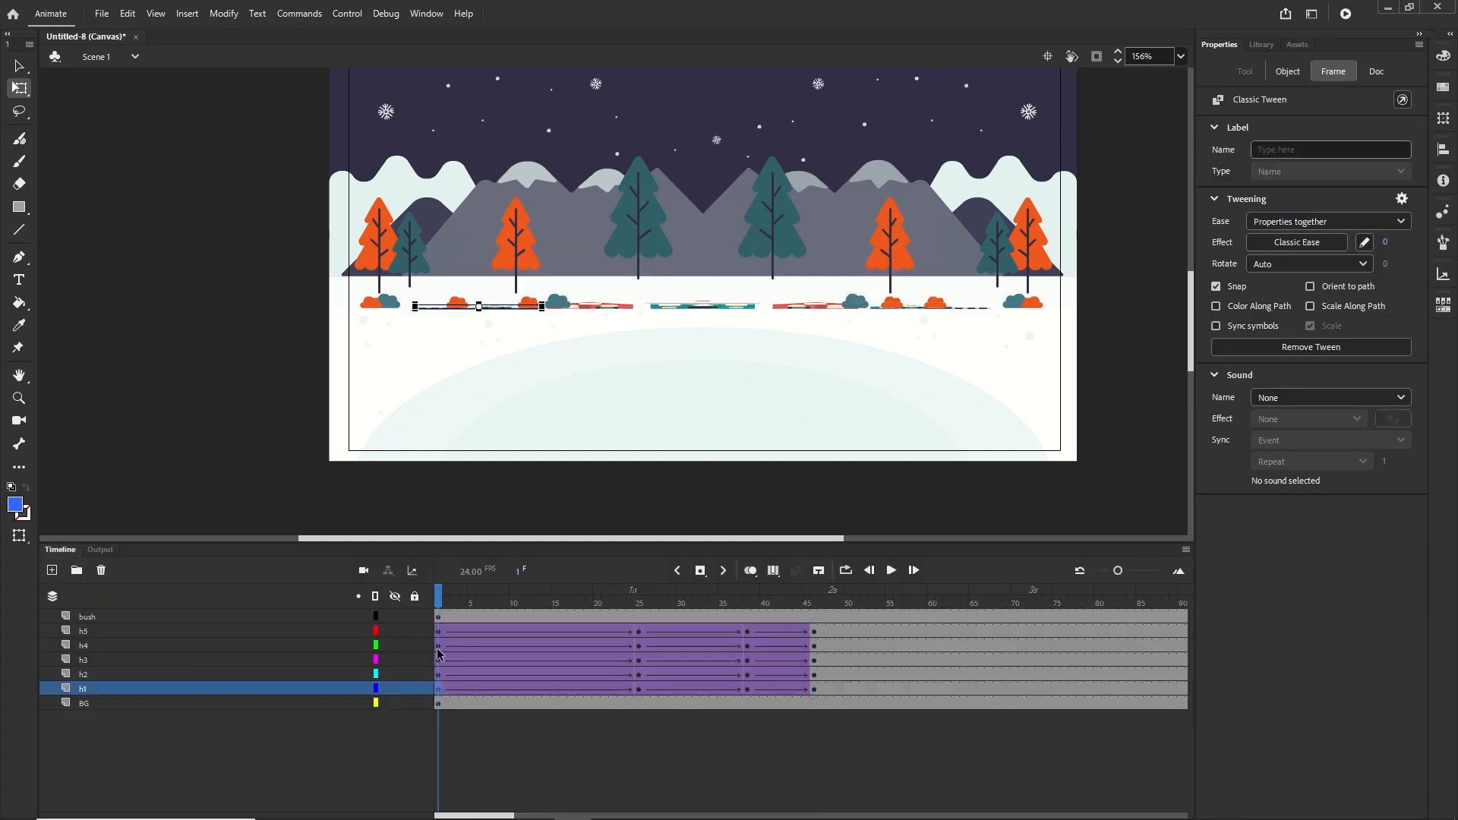
shift+click(440, 638)
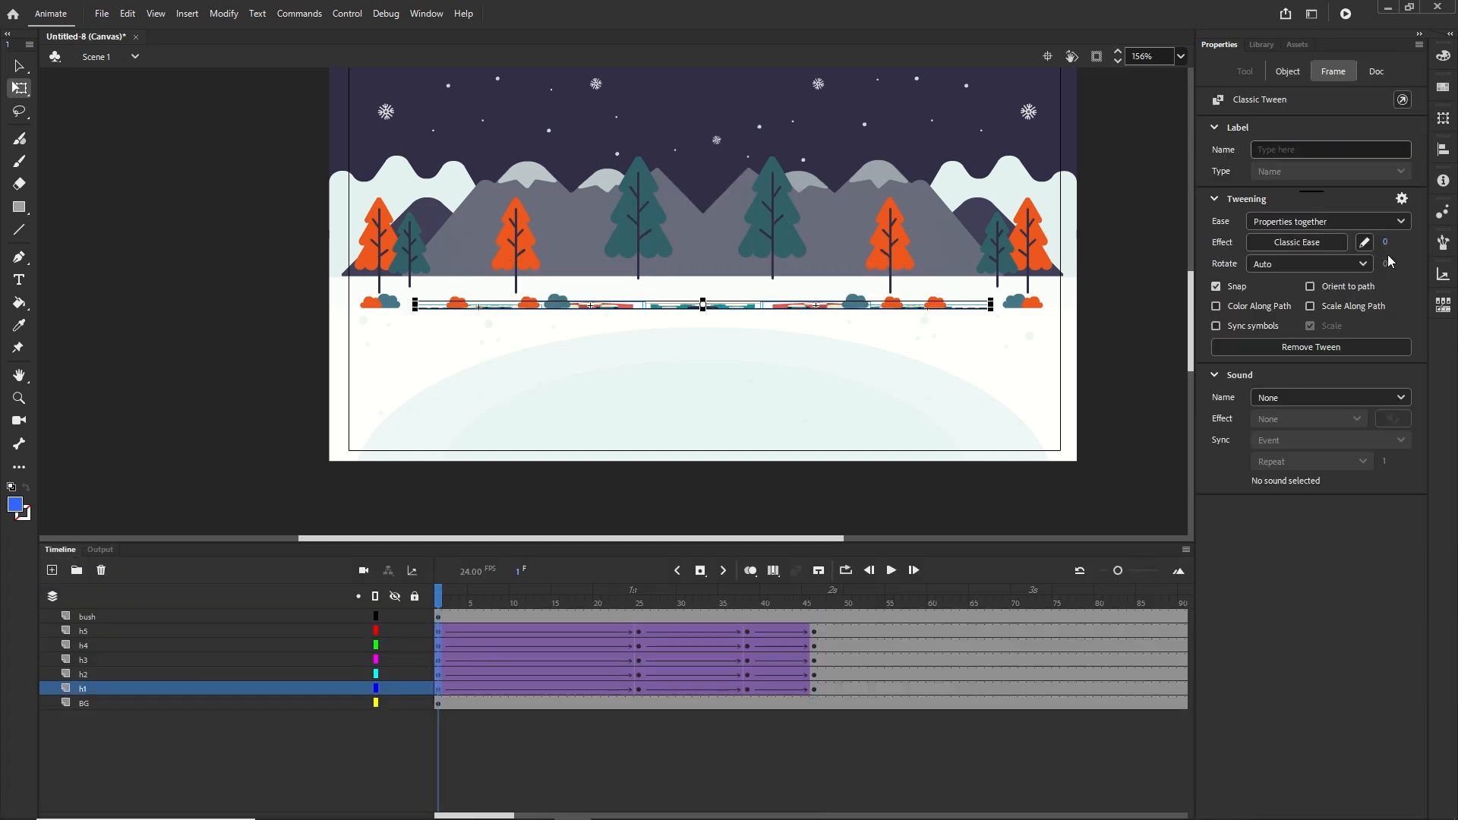
click(1282, 244)
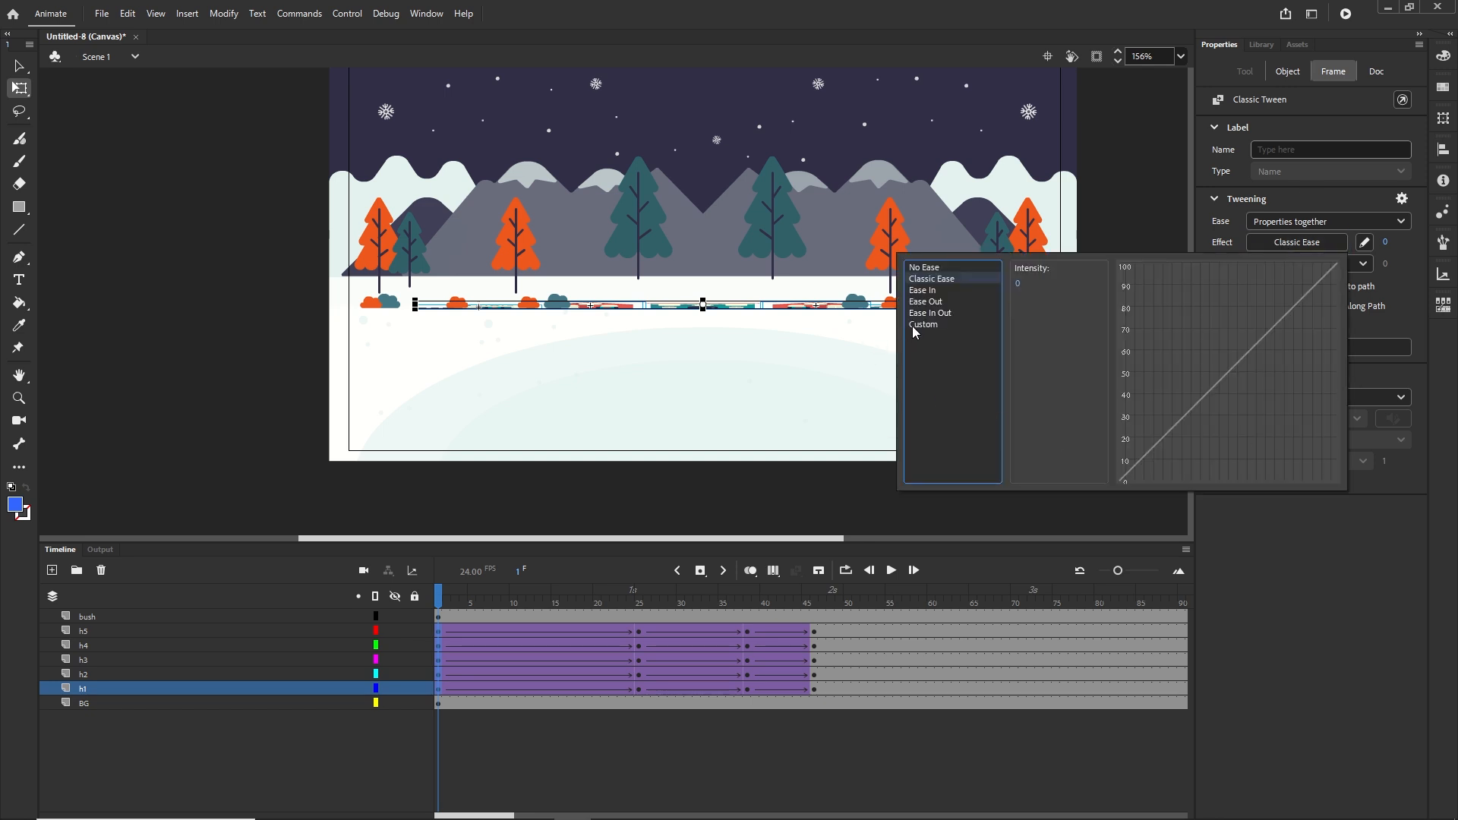
click(934, 314)
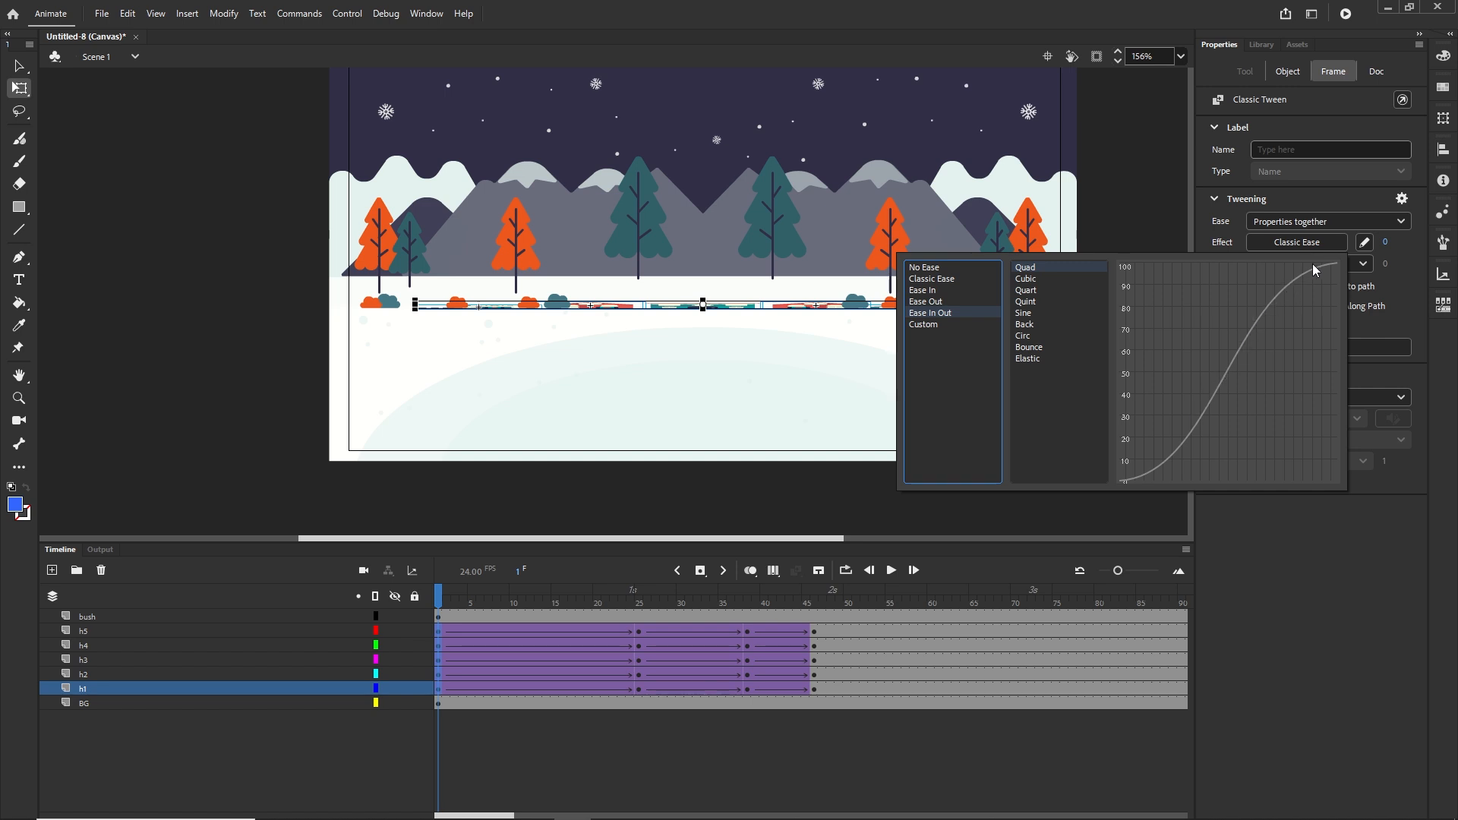
double_click(1033, 276)
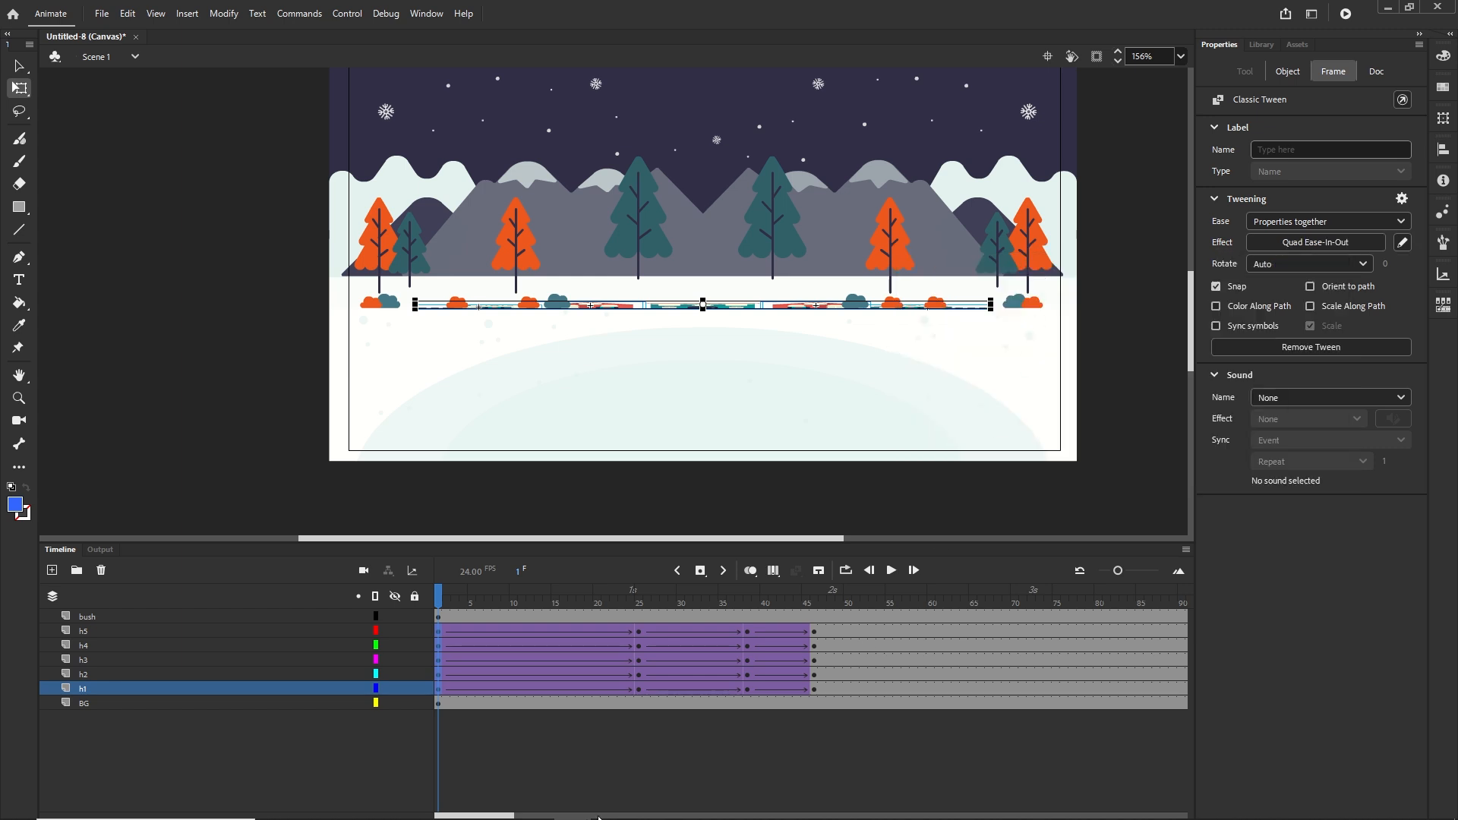
click(609, 788)
Apply the Quad Ease-In-Out effect to the tweens starting at frame 25 on layers h1 to h5
click(640, 689)
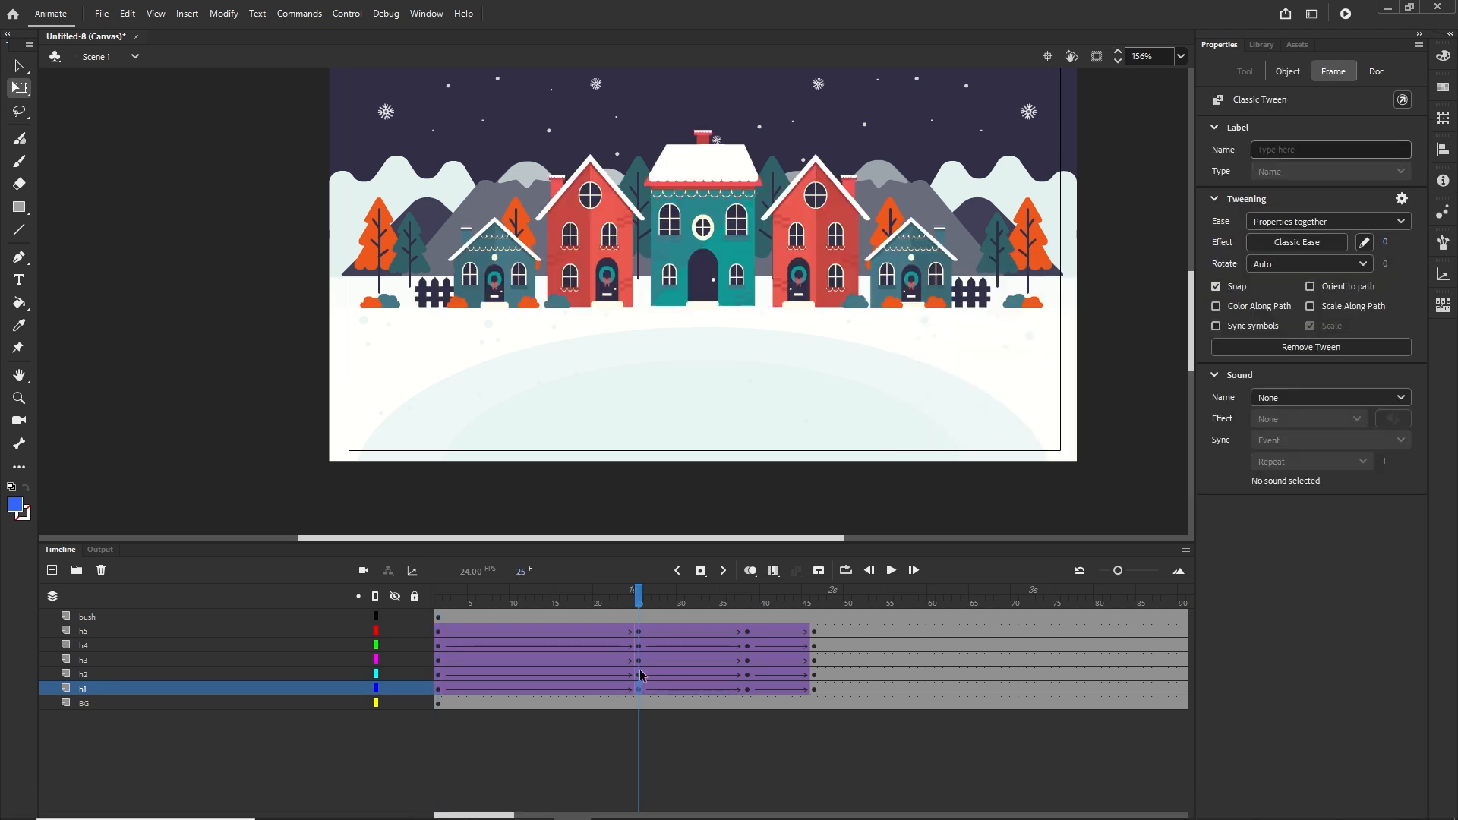
shift+click(639, 632)
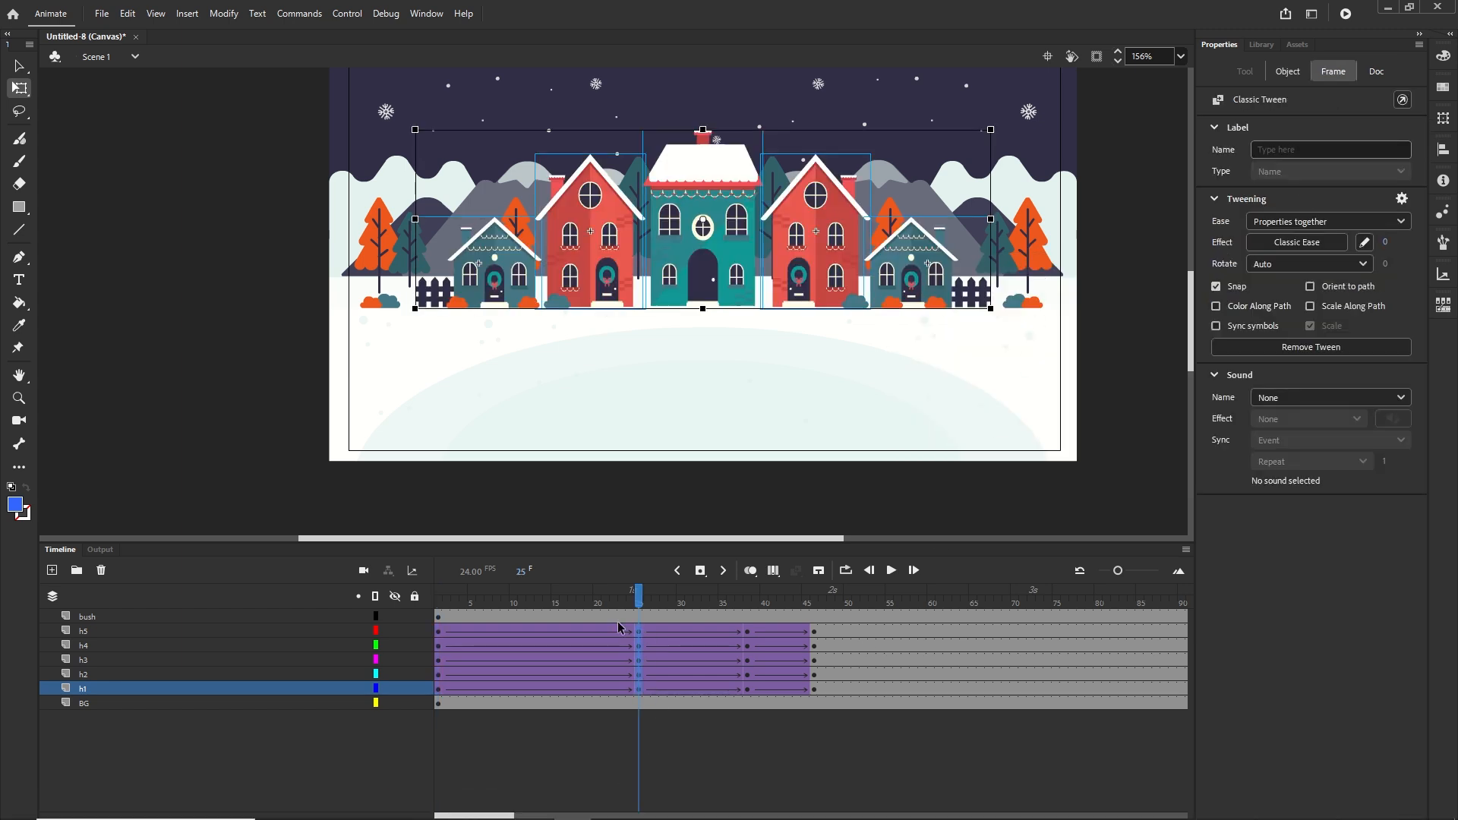
click(1284, 243)
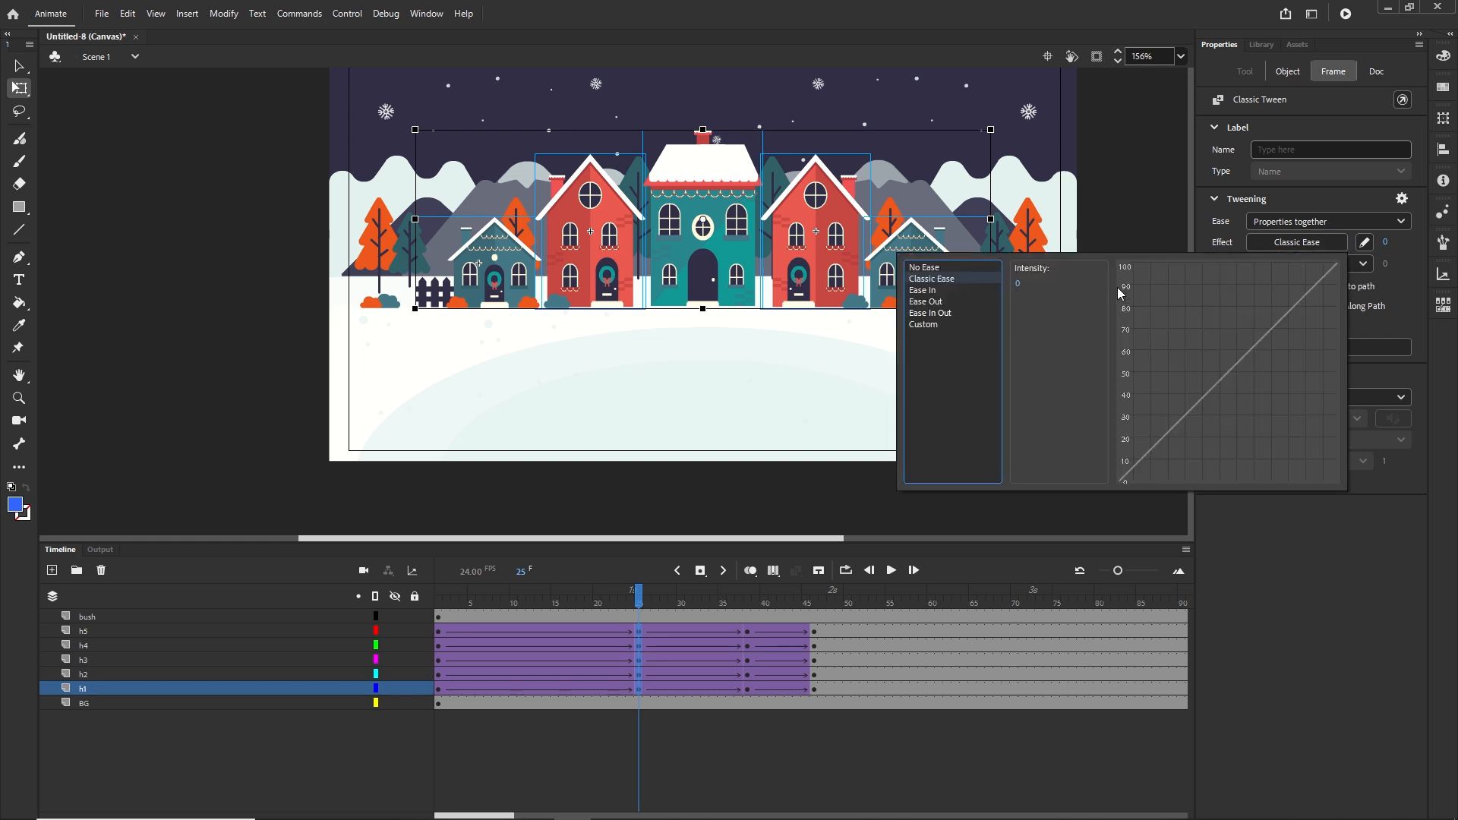
click(931, 313)
double_click(1037, 271)
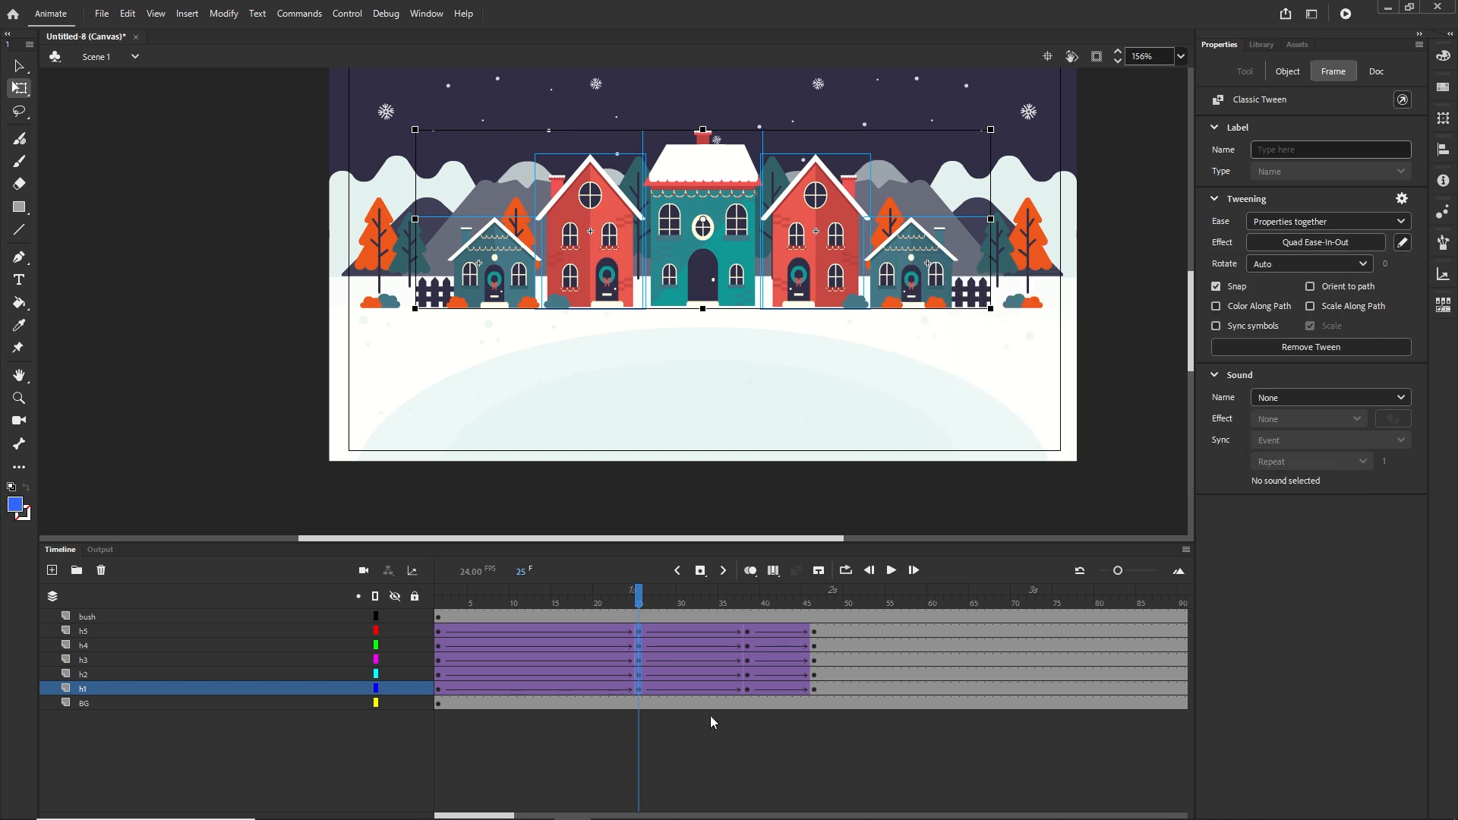
click(712, 721)
Apply the Quad Ease-In-Out effect to the tweens starting at frame 38 on layers h1 to h5
click(745, 690)
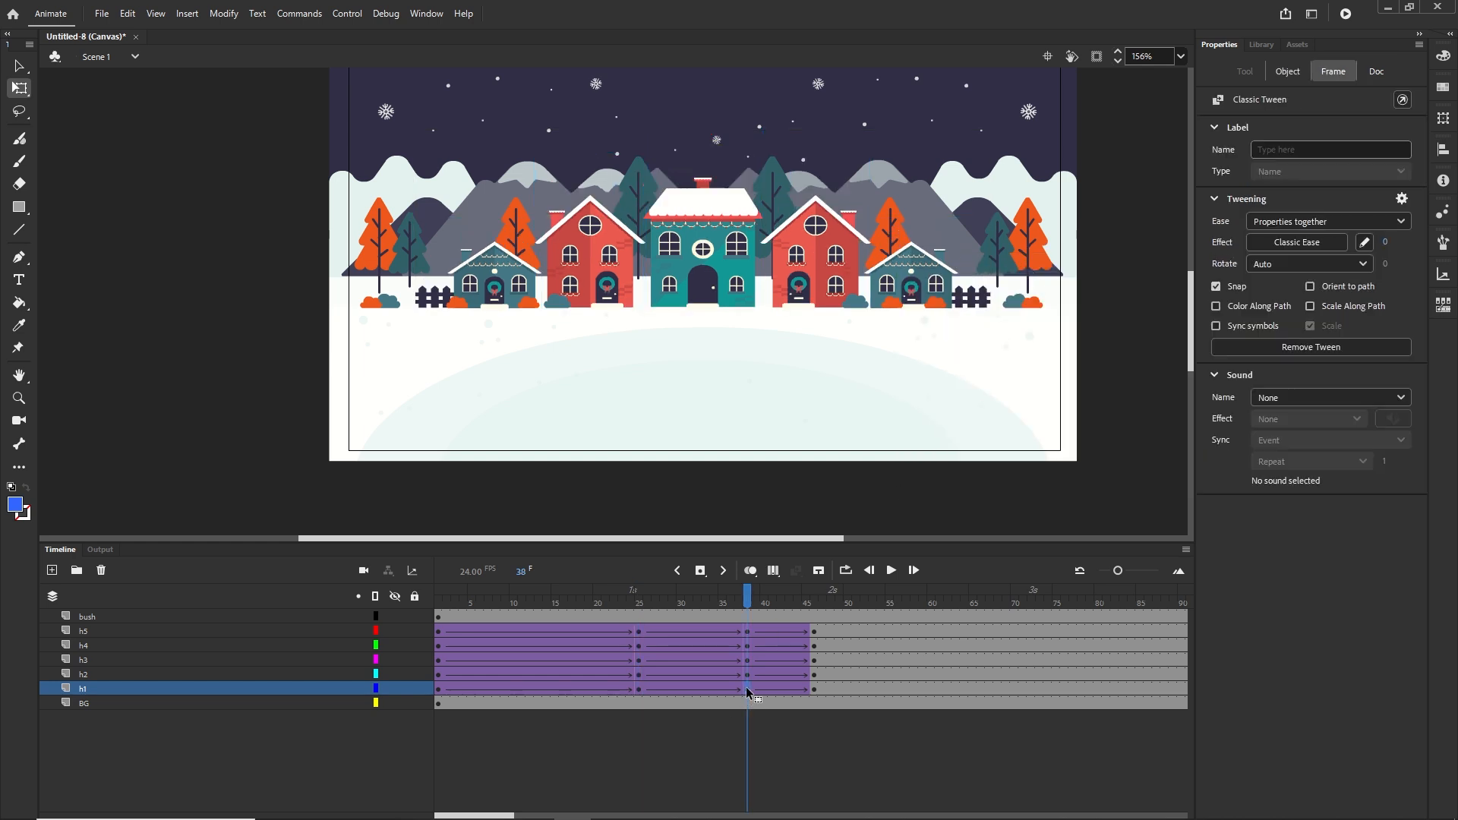
shift+click(746, 631)
click(1285, 244)
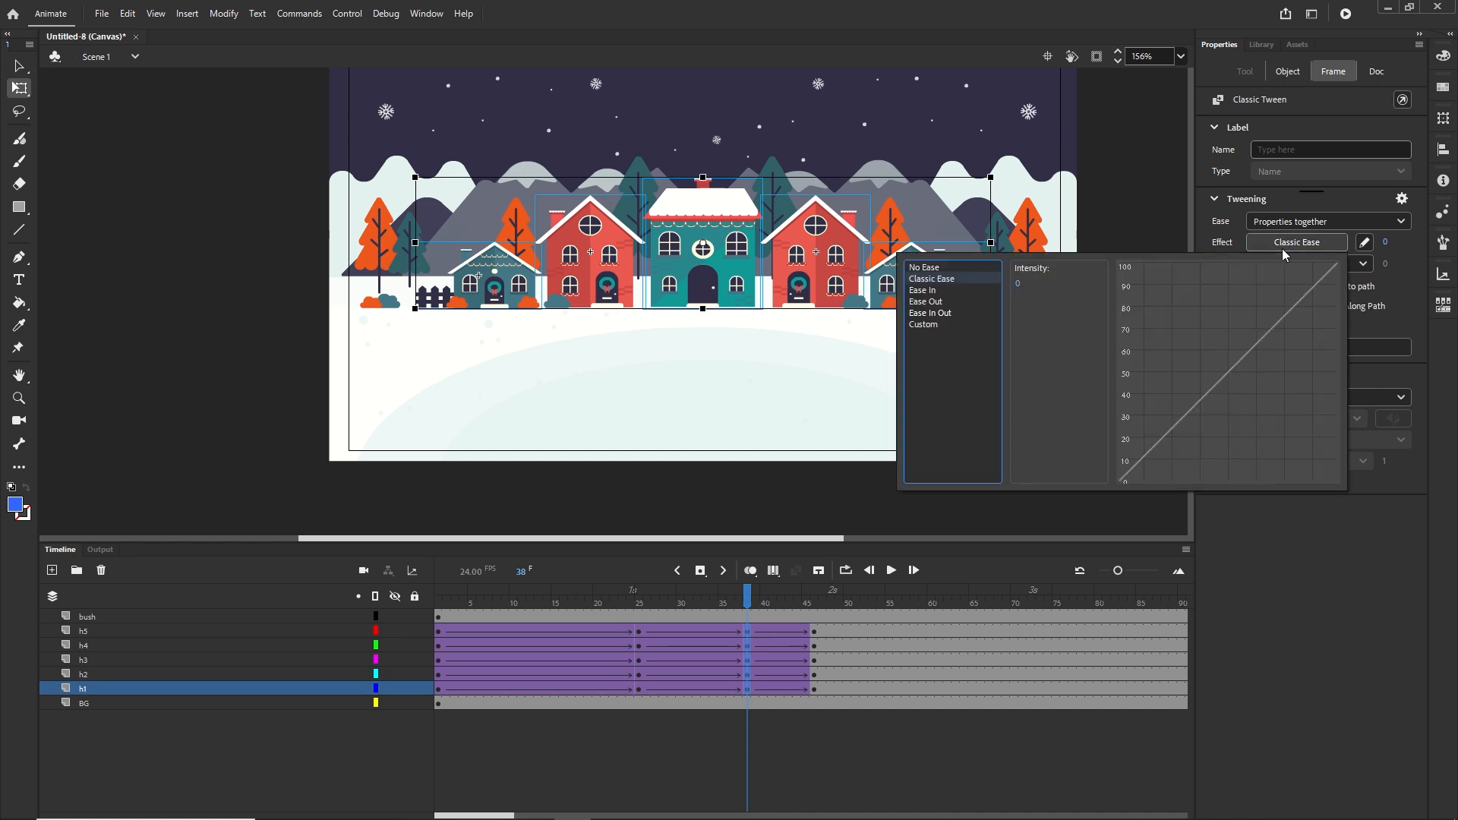
click(939, 315)
click(1026, 279)
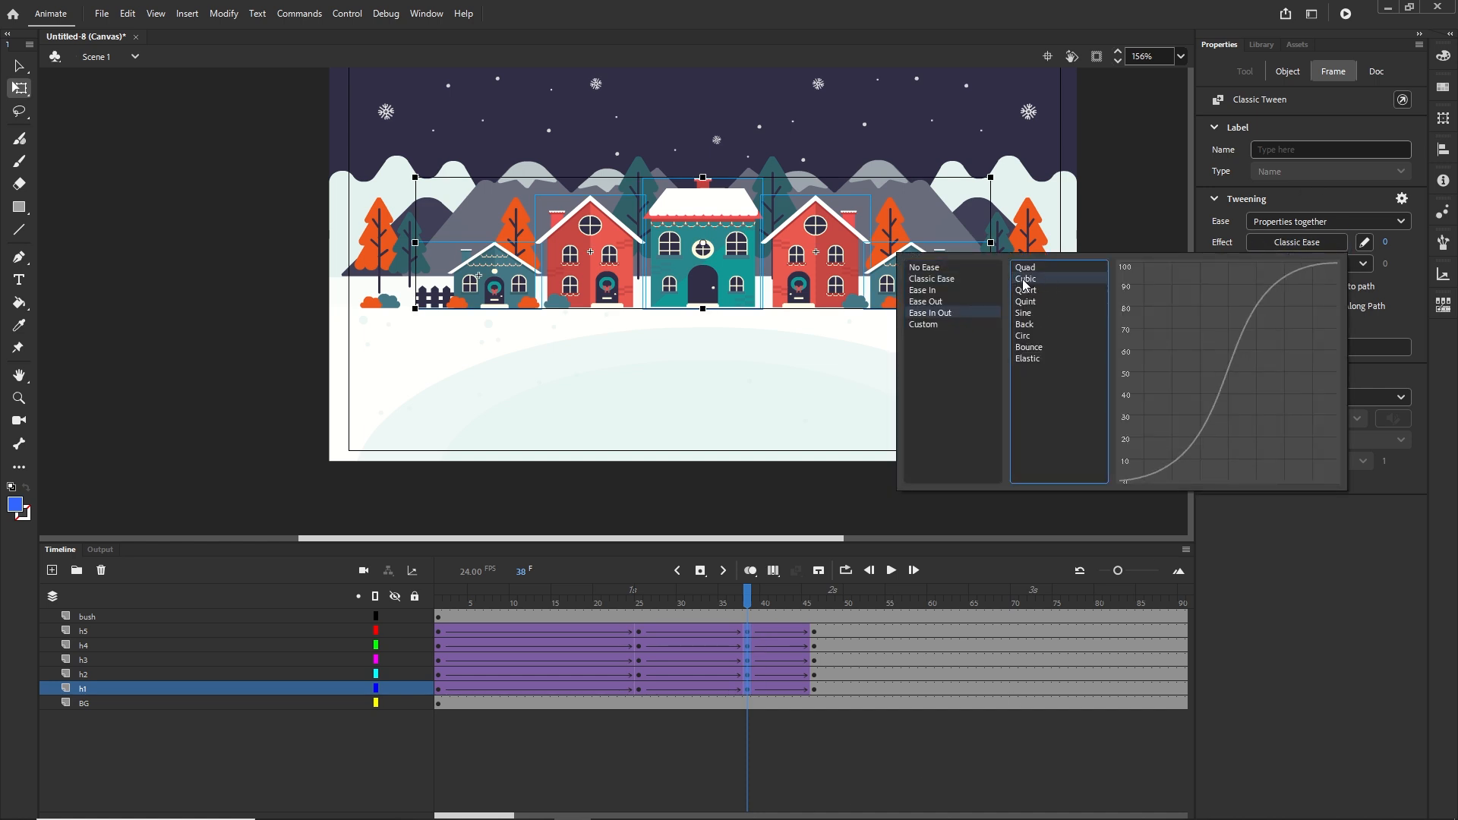
click(1029, 269)
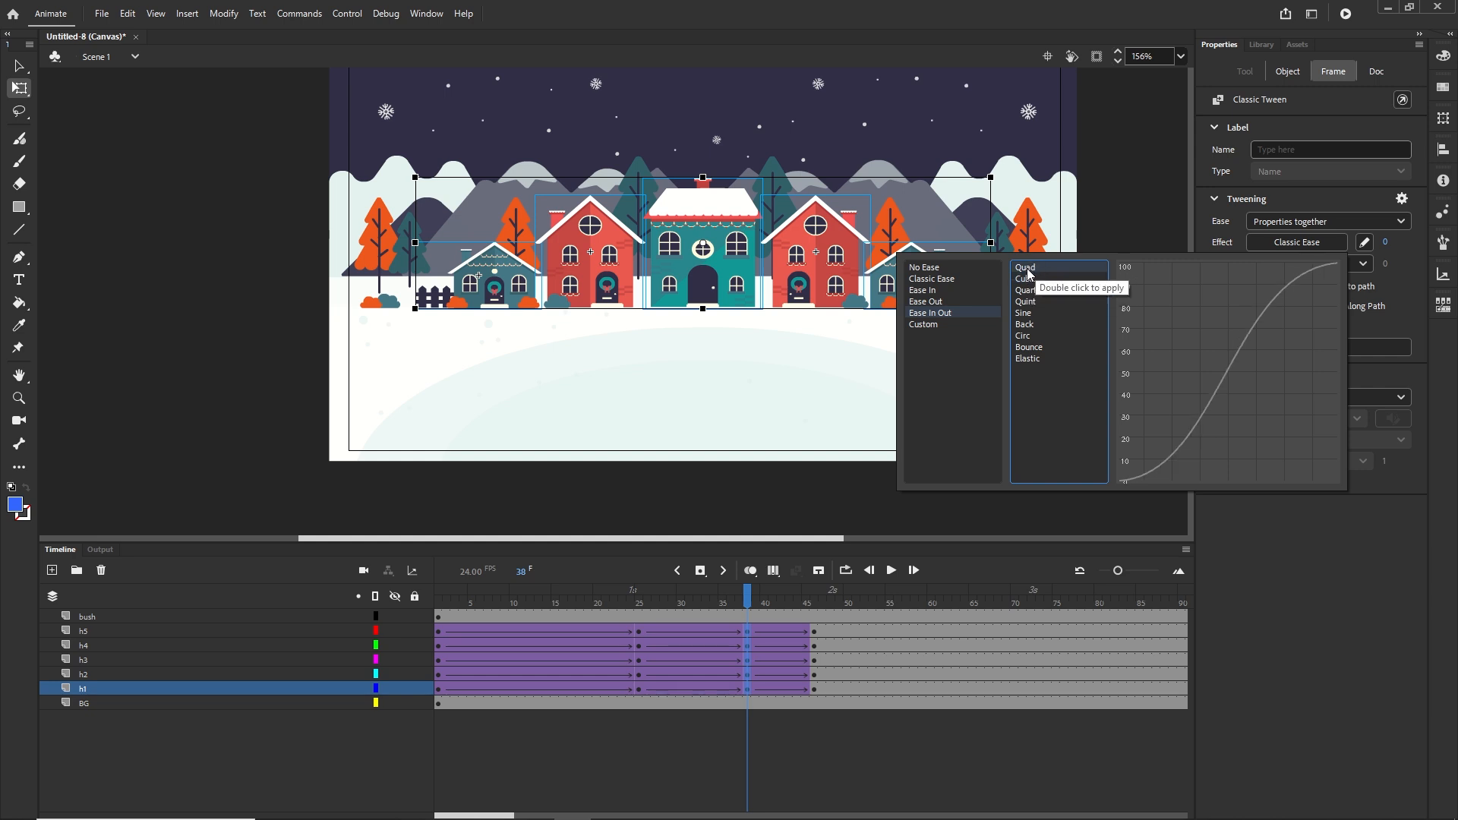
double_click(1029, 270)
click(820, 717)
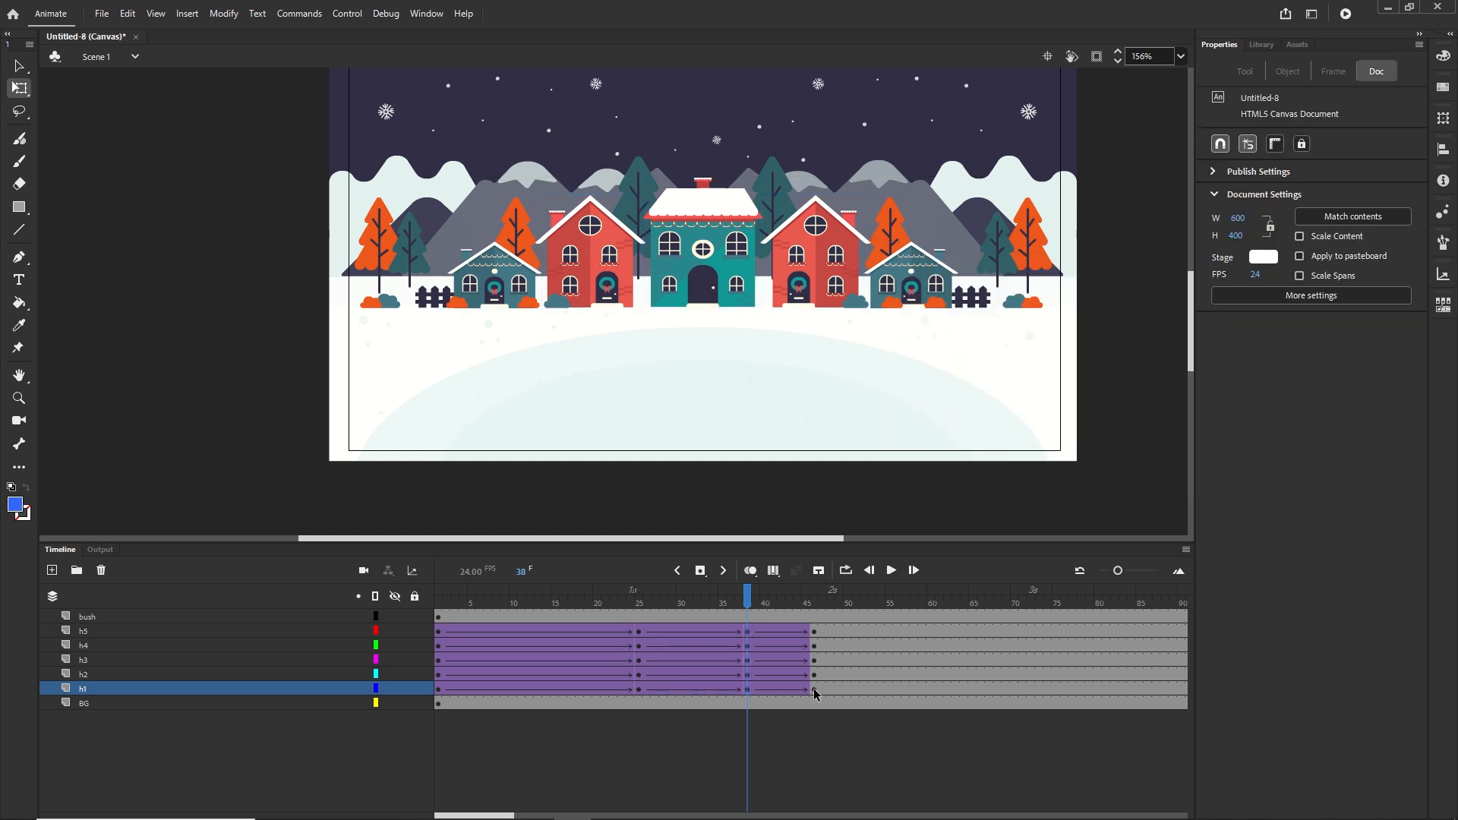
Check the house keyframes at frames 1, 25, 38 and 46 on layers h1 to h5, and scrub the last tween
click(815, 690)
click(439, 690)
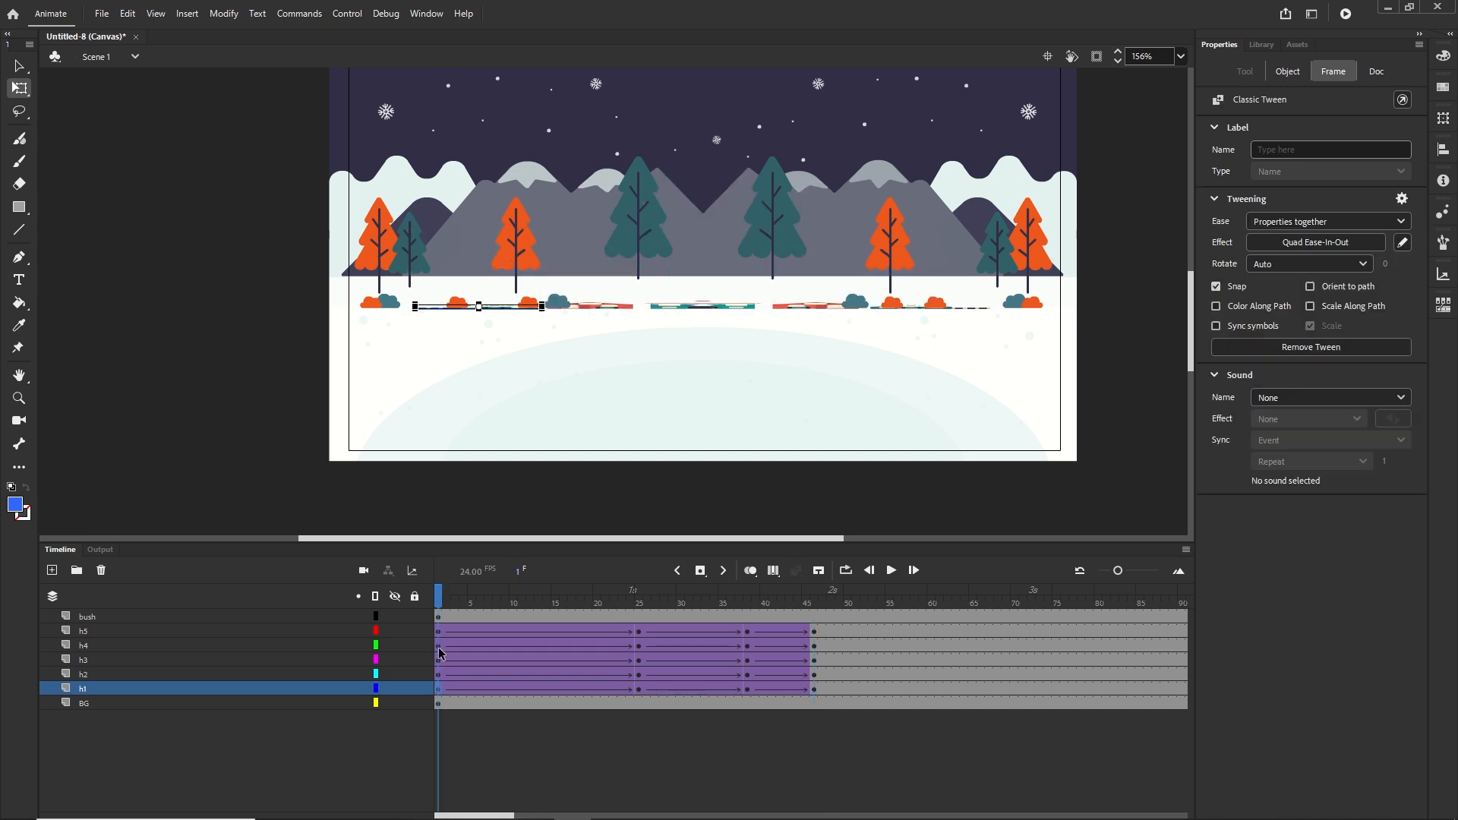
drag(440, 640, 744, 690)
click(640, 689)
shift+click(639, 633)
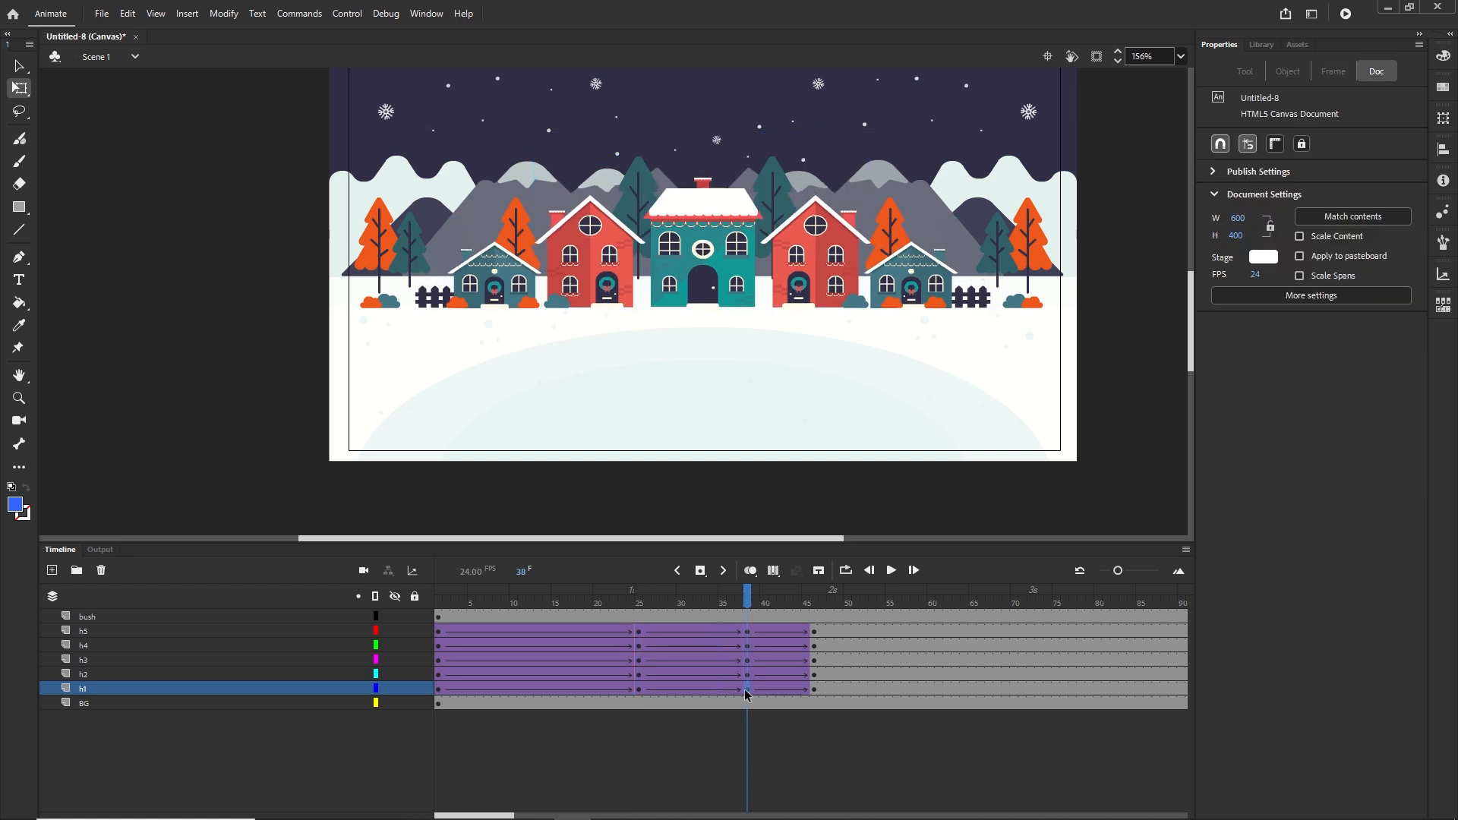
click(744, 689)
shift+click(744, 632)
drag(735, 601, 814, 600)
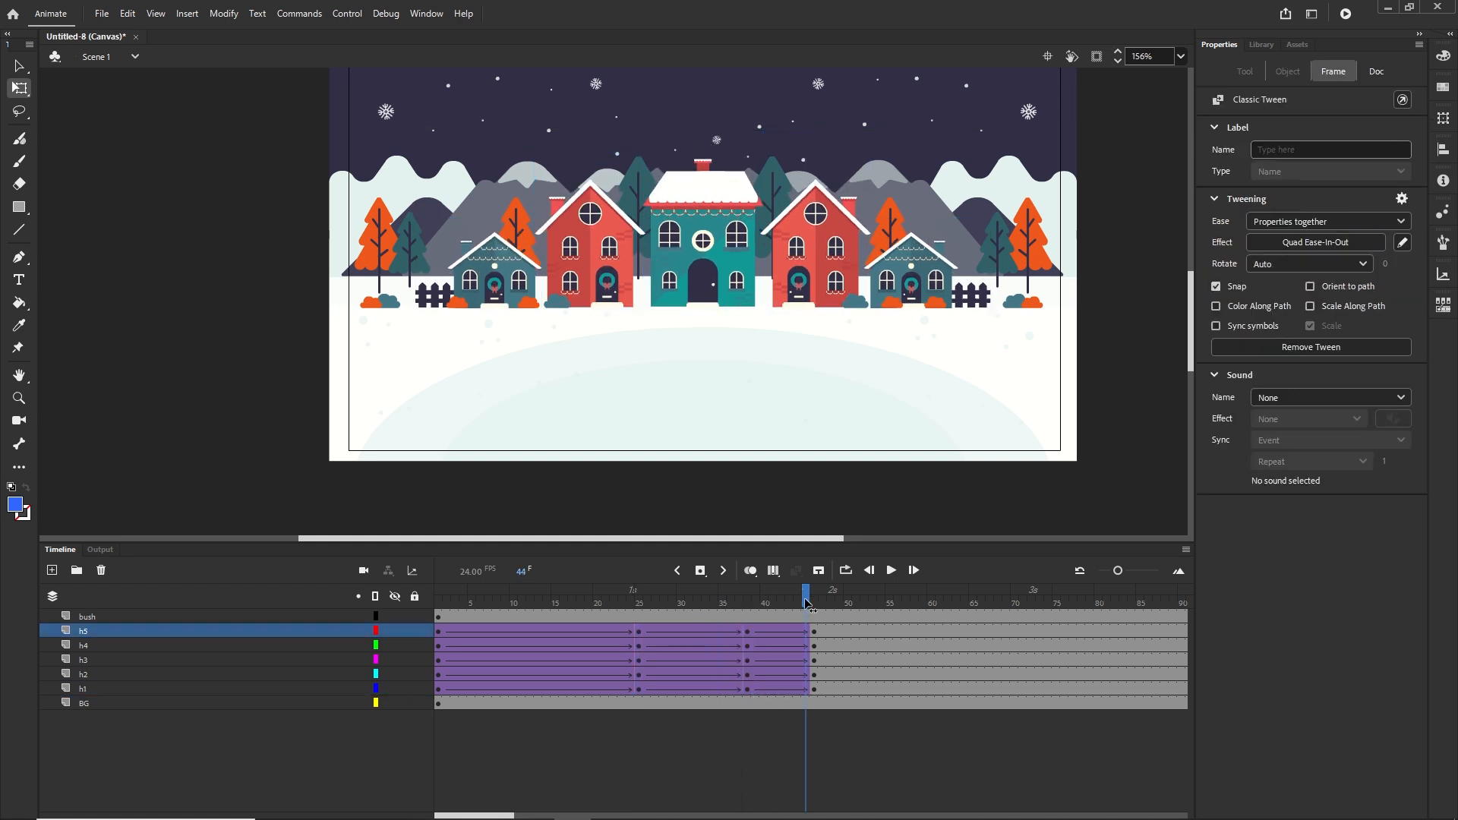
click(817, 690)
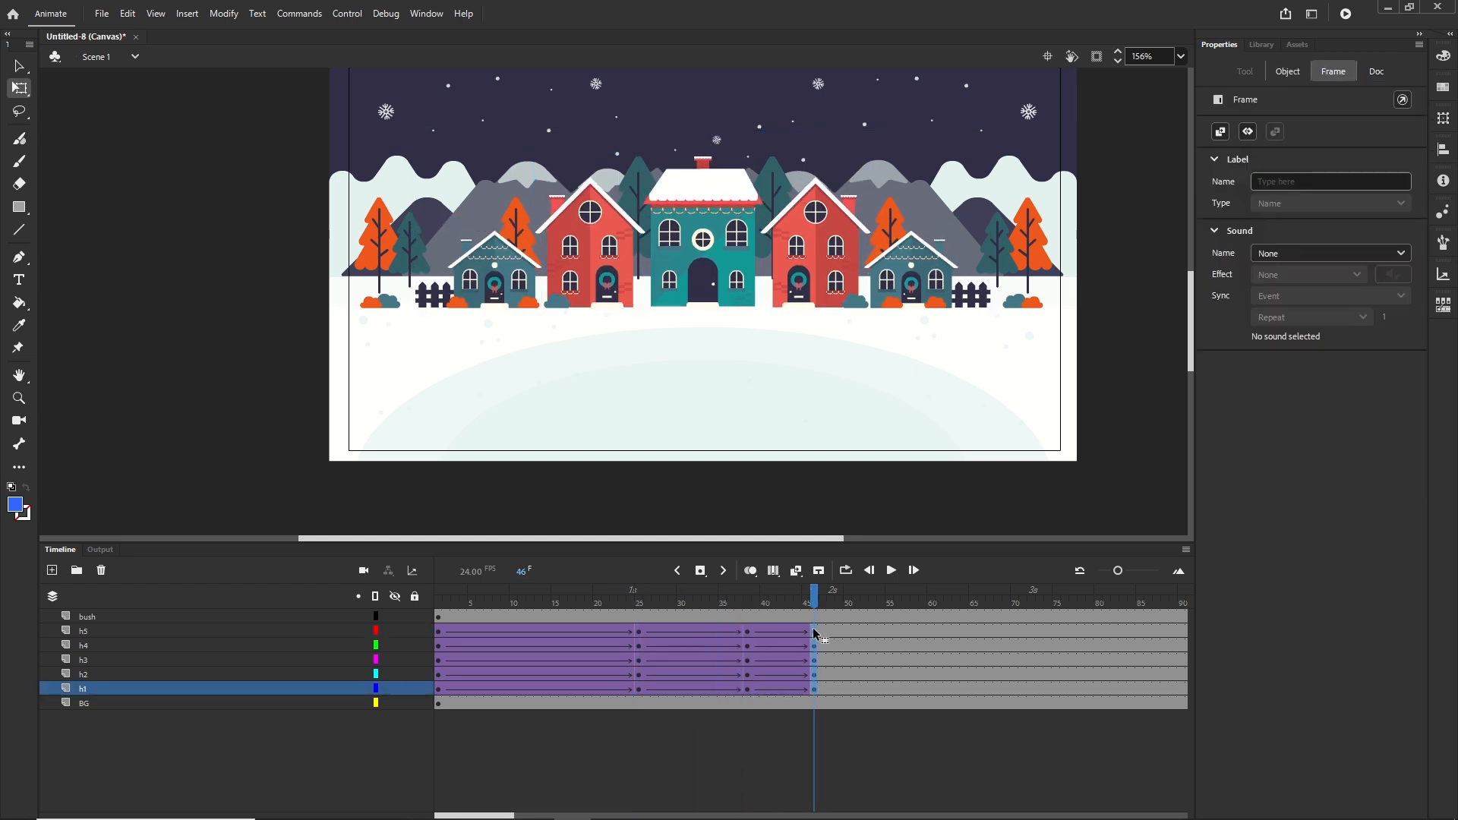
shift+click(815, 632)
drag(819, 603, 790, 614)
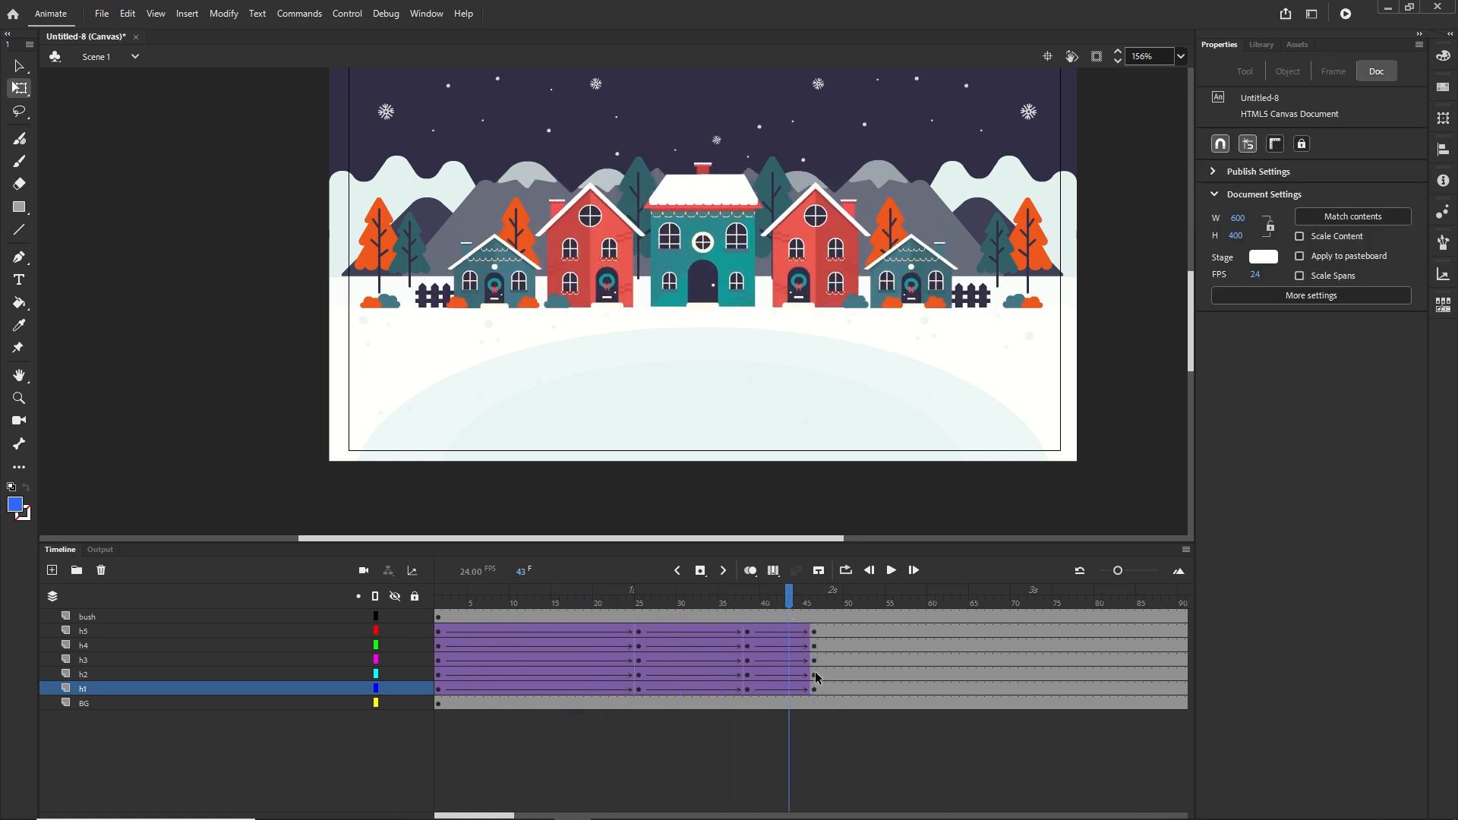
Move the animated frames 1 to 46 on layers h2 to h5 so that they start at frame 46
click(815, 676)
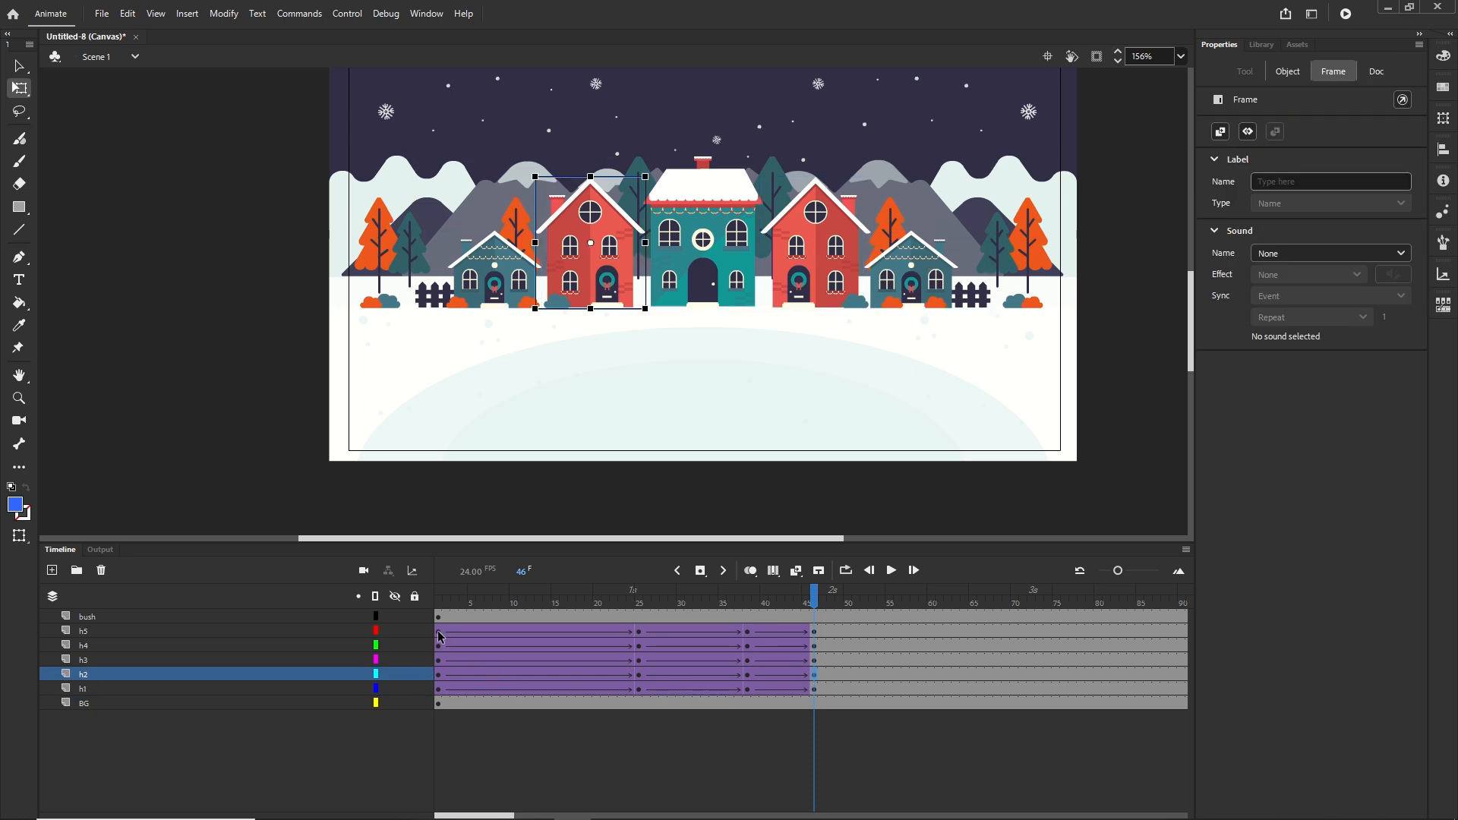
drag(439, 637, 814, 630)
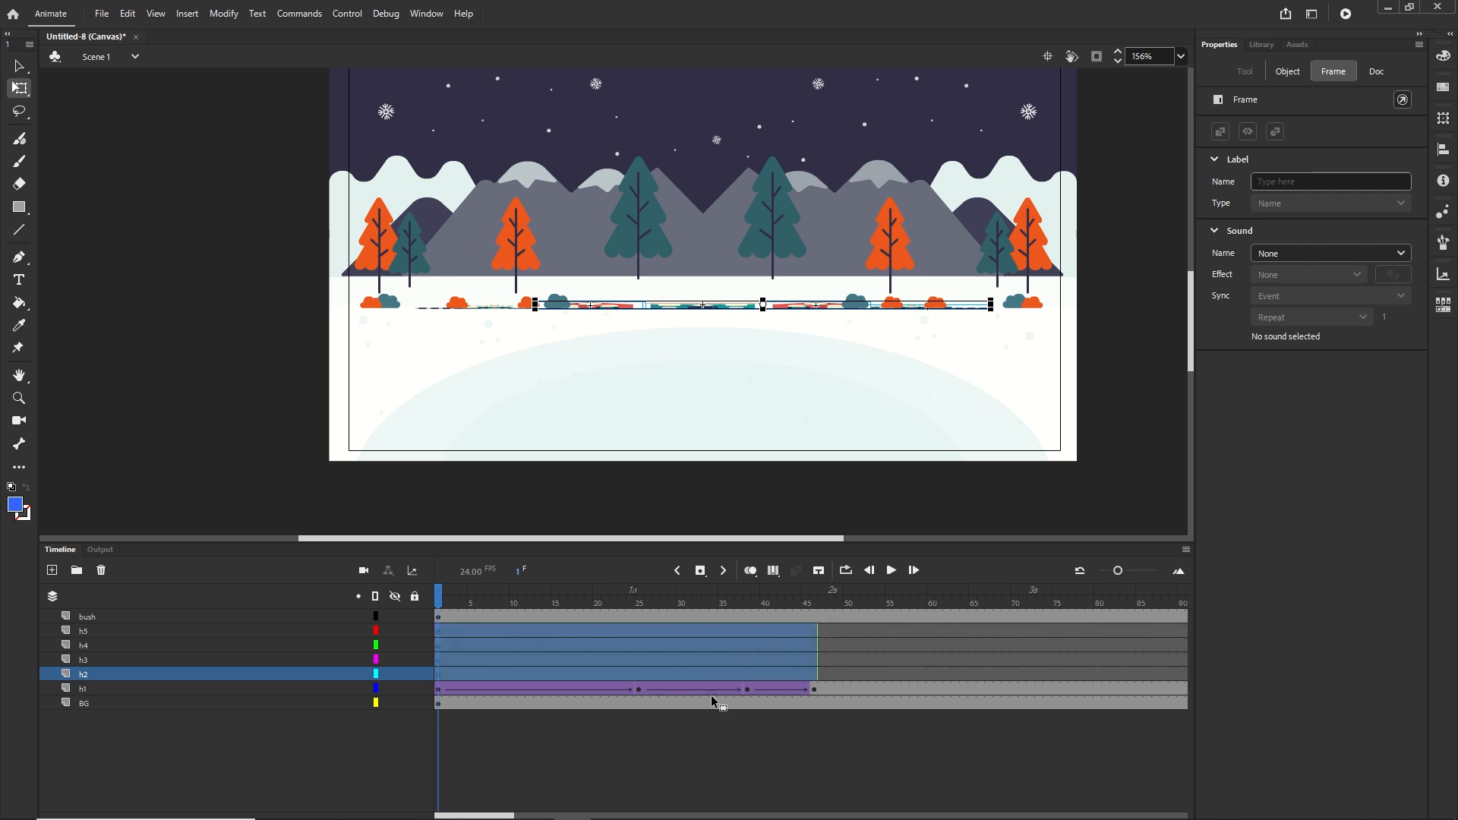
drag(483, 813, 524, 817)
click(840, 729)
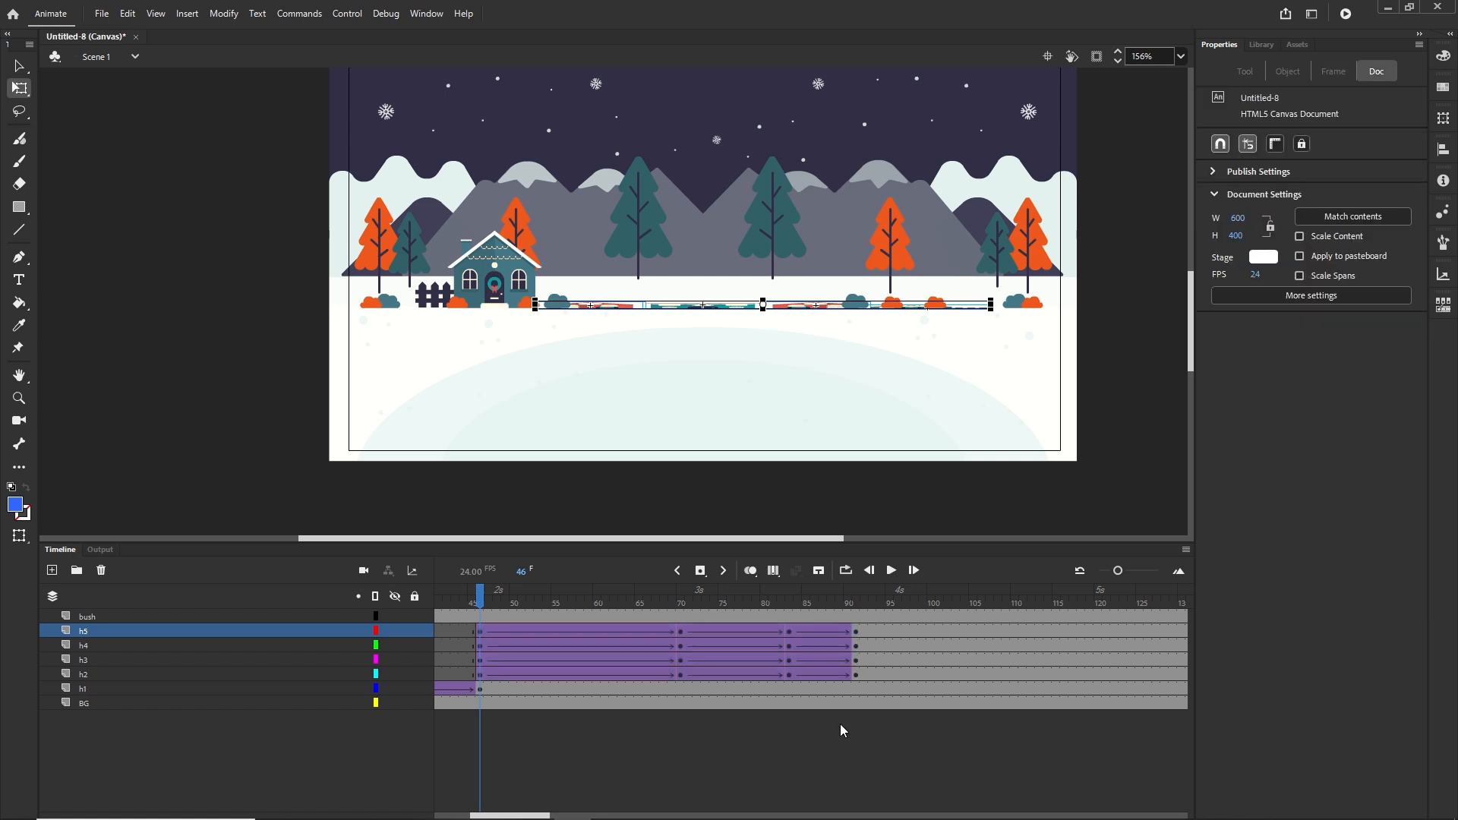
Move the animated frames 46 to 91 on layers h3 to h5 so that they start at frame 91
click(855, 661)
shift+click(482, 632)
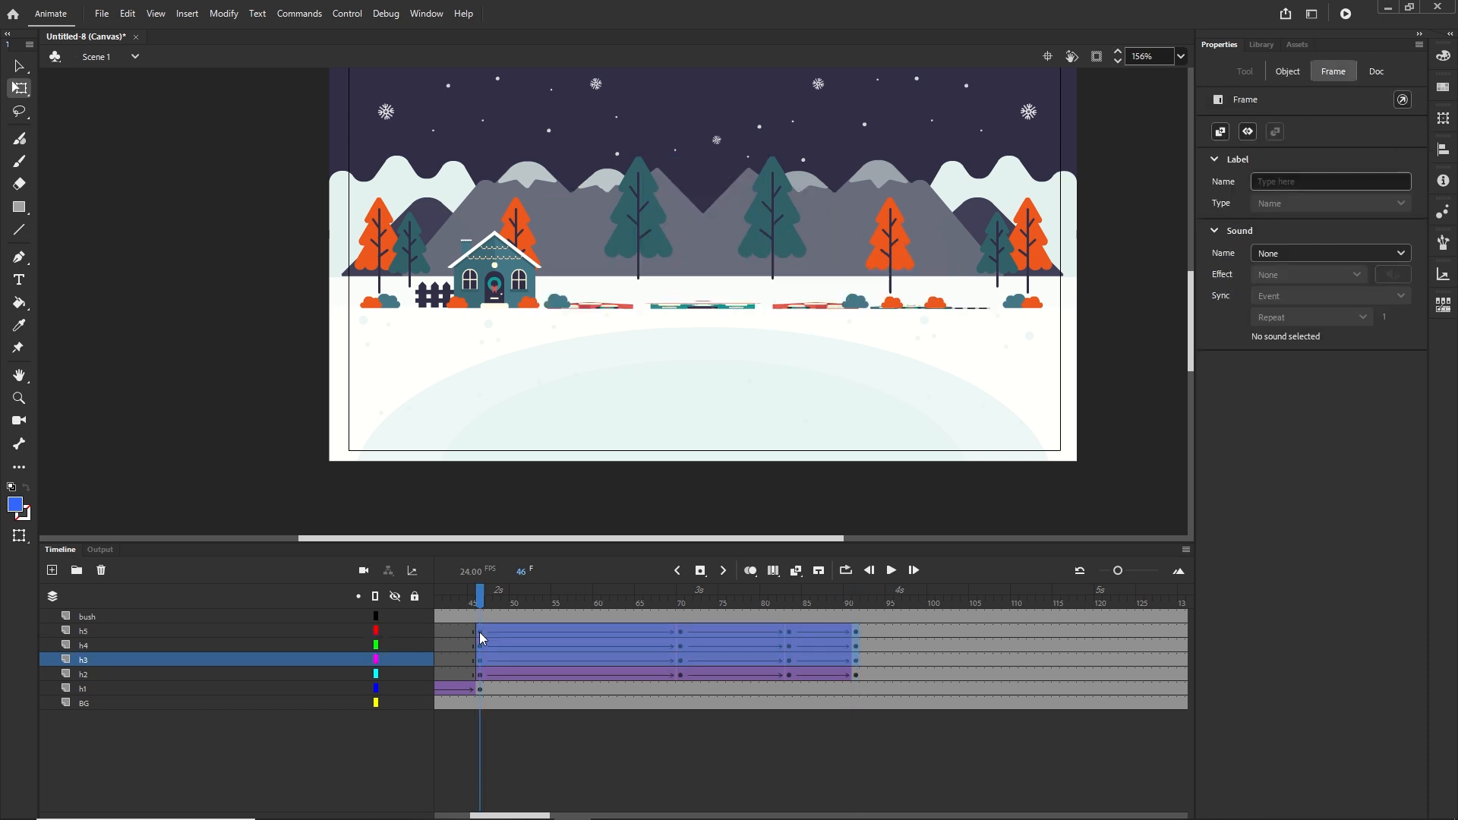
drag(479, 633, 856, 642)
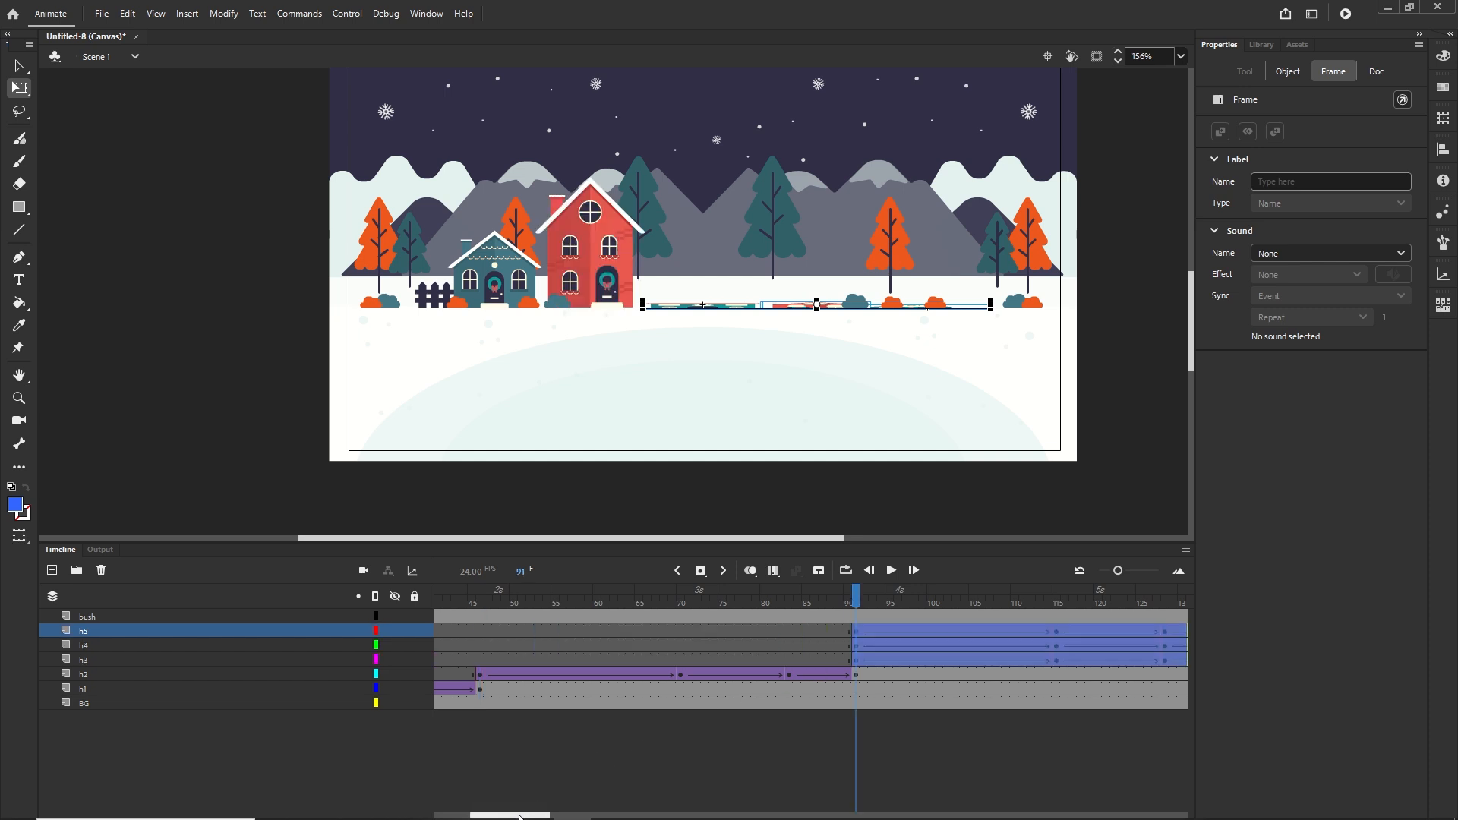
Move the animated frames 91 to 136 on layers h4 and h5 so that they start at frame 136
drag(515, 811, 549, 811)
click(861, 697)
click(911, 648)
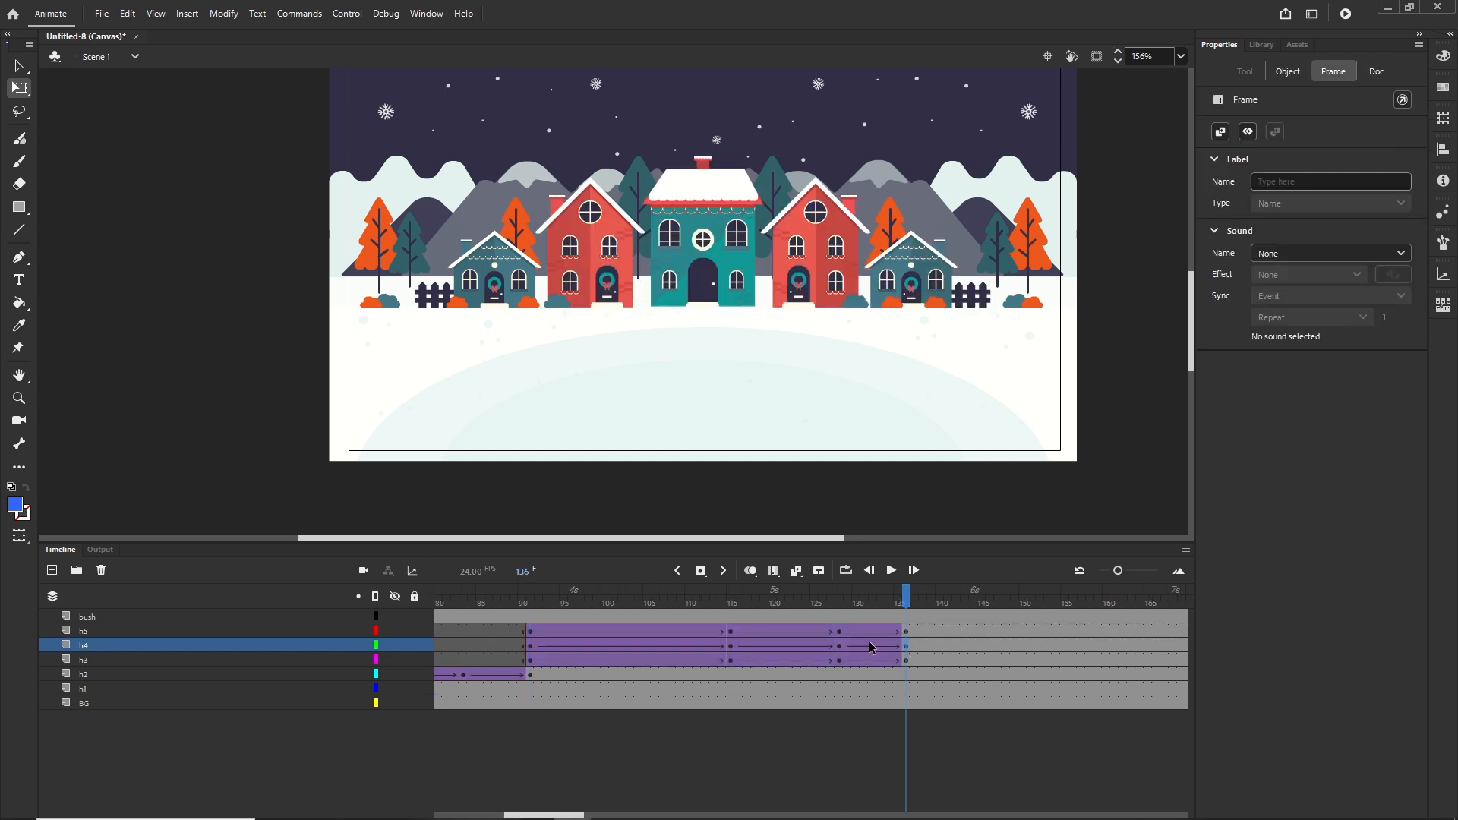
drag(534, 635, 906, 636)
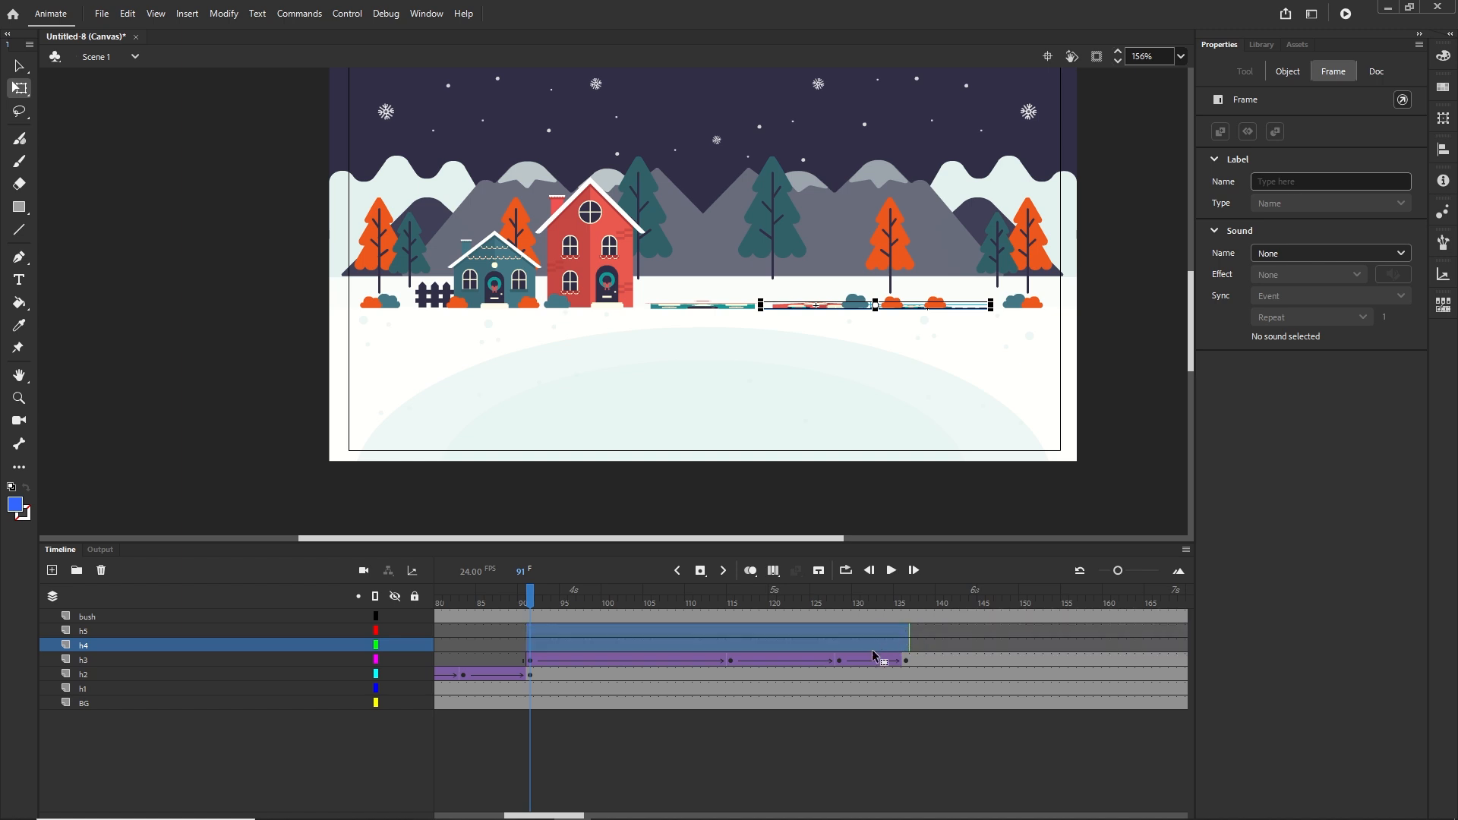
Move layer h5's animated frames 136 to 181 so that they start at frame 181, and return to frame 1
drag(580, 815, 615, 815)
click(703, 781)
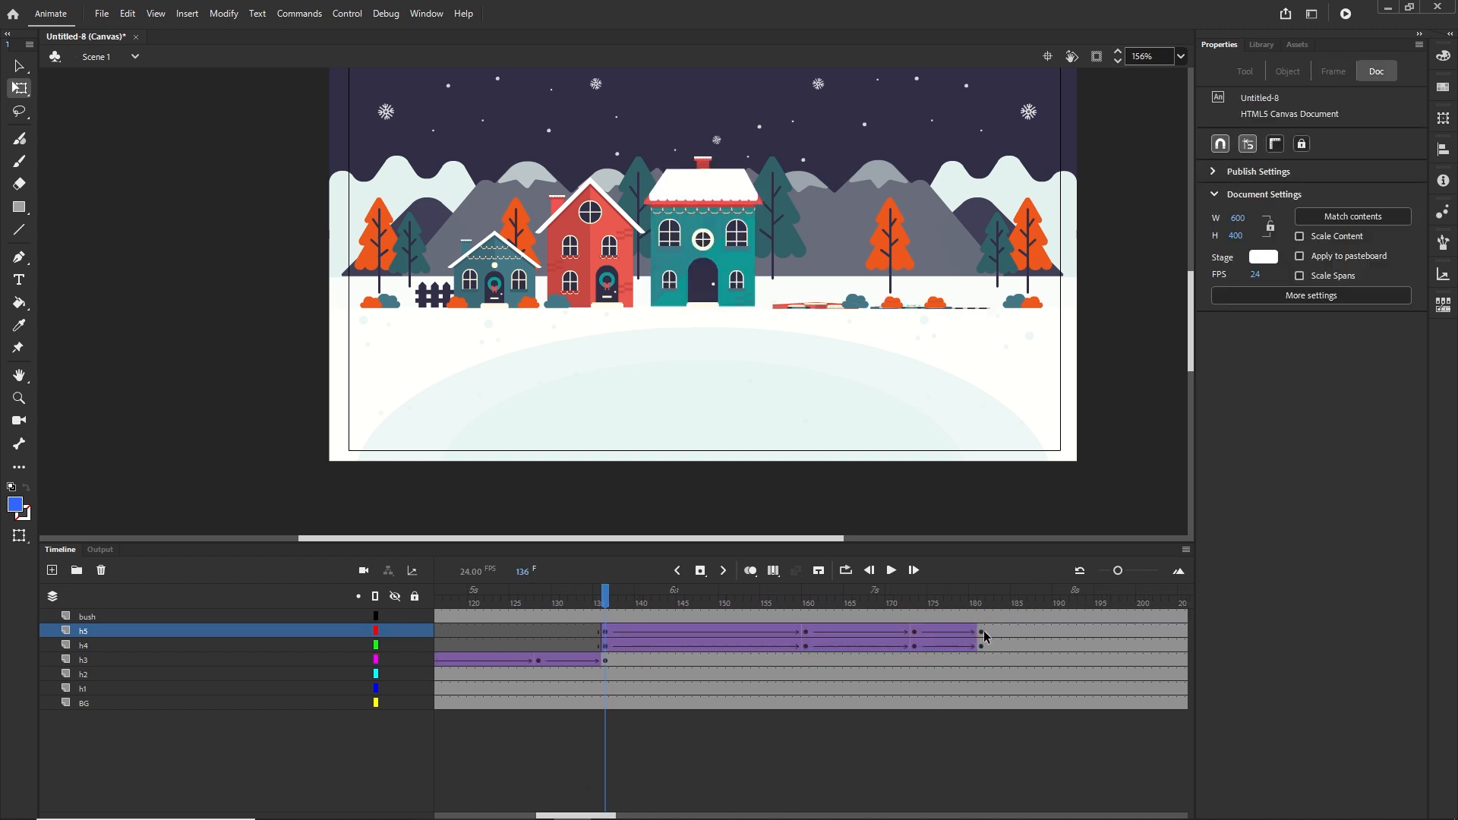
click(982, 633)
drag(608, 639, 392, 615)
click(1039, 749)
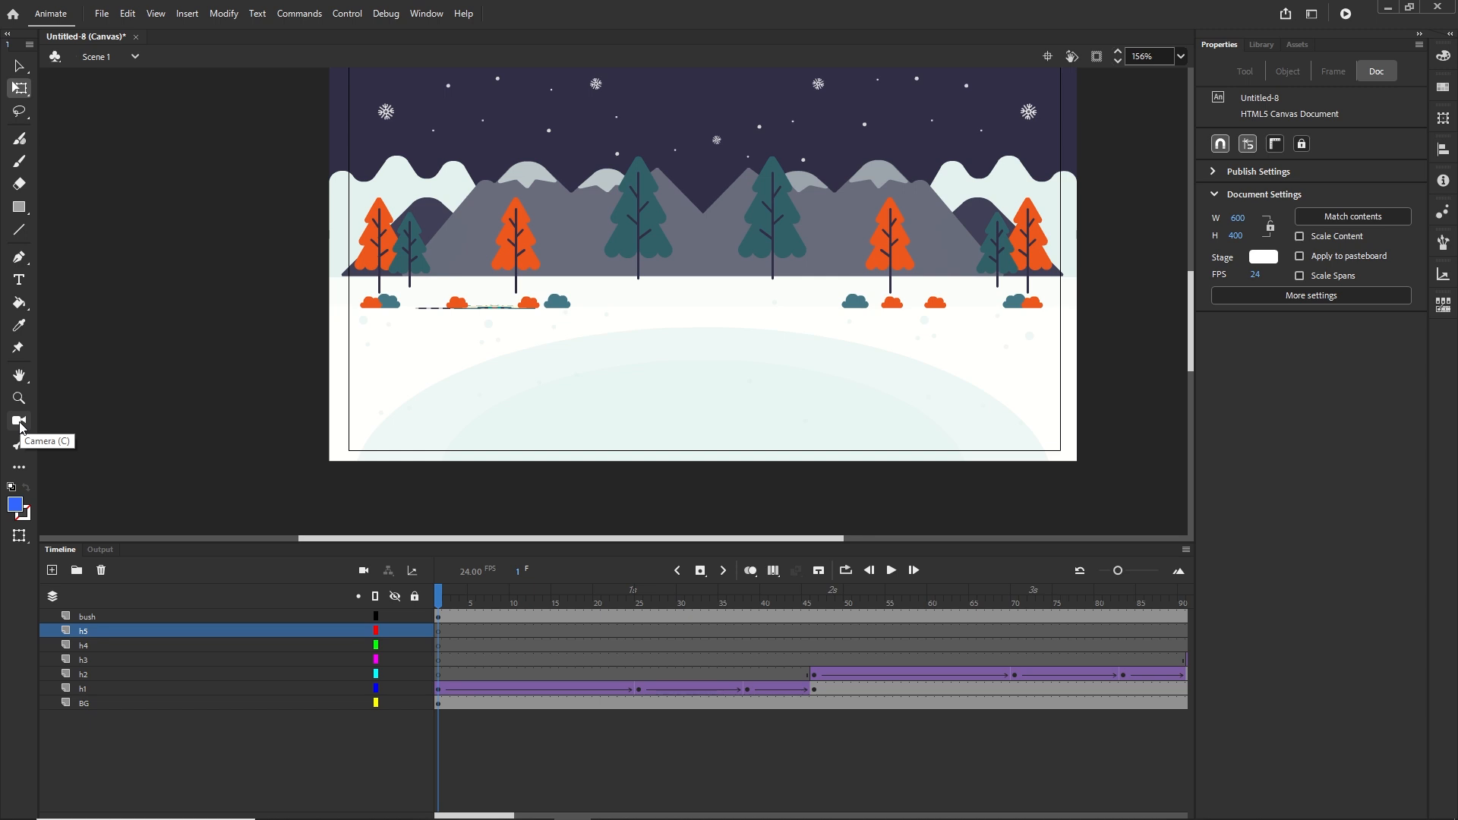
Customize the toolbar by adding the tool listed beneath the Bone tool in the drag-and-drop tools collection
click(19, 468)
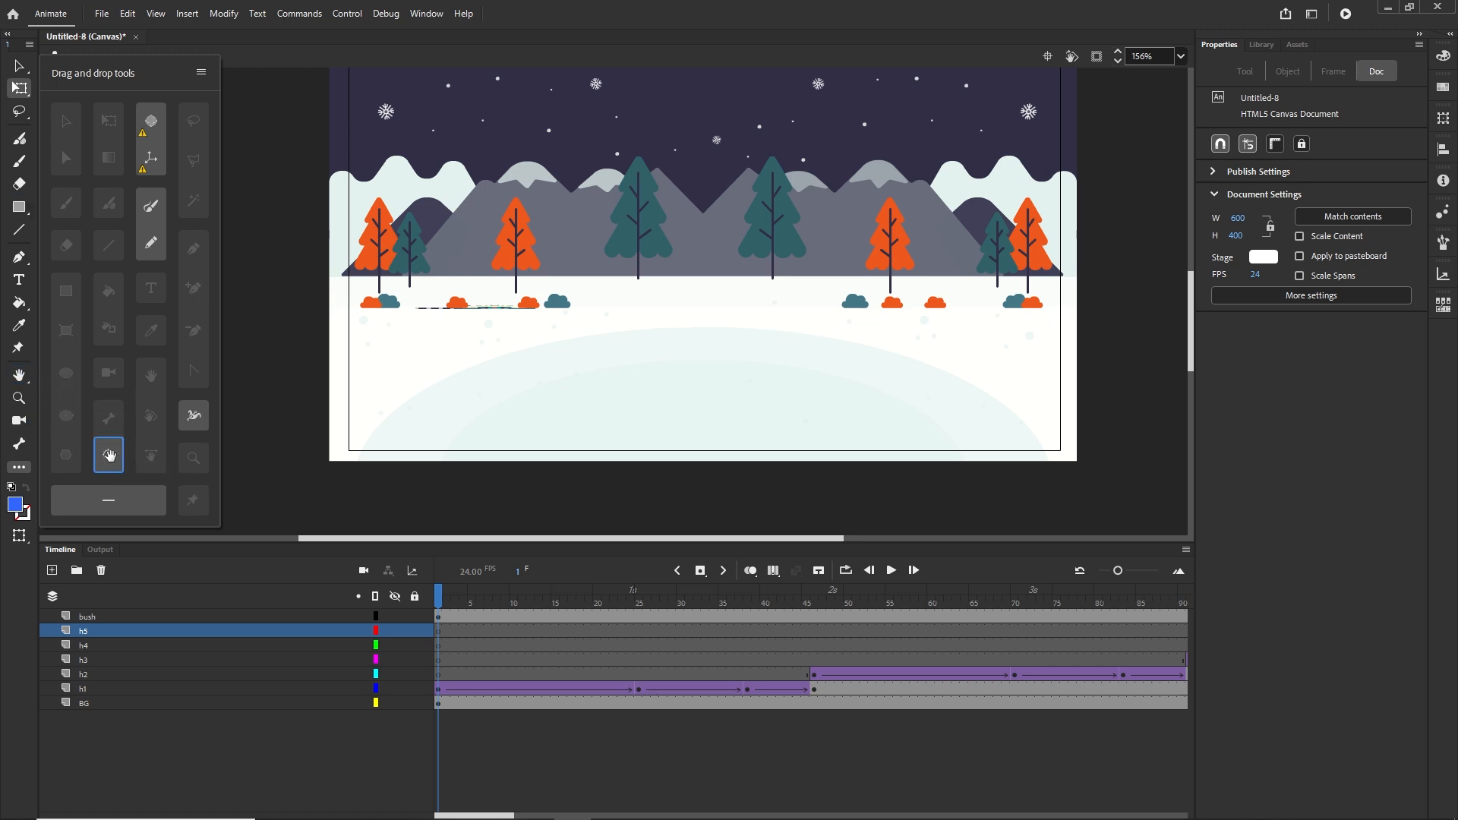
drag(110, 457, 36, 456)
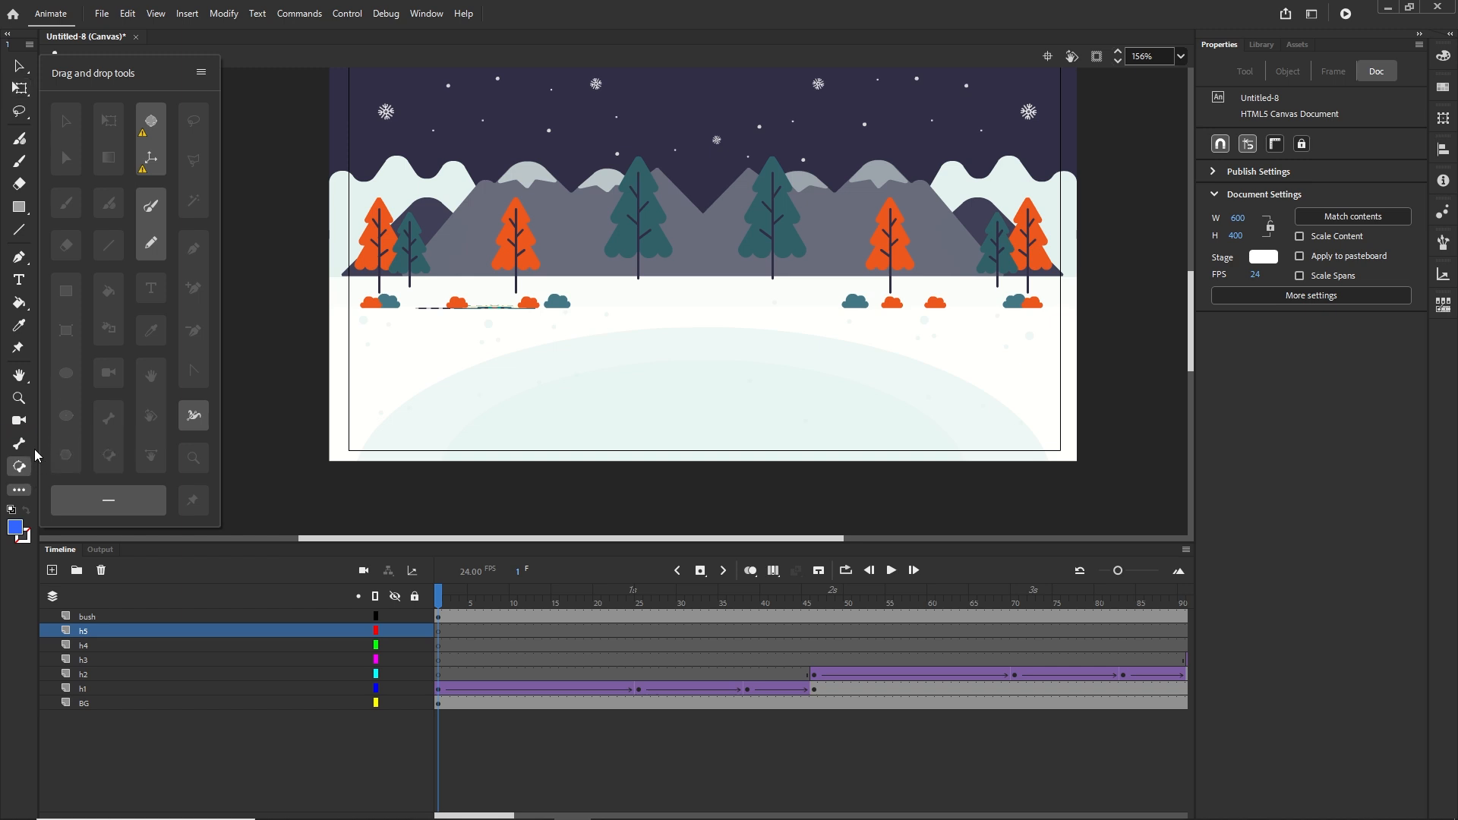
click(209, 768)
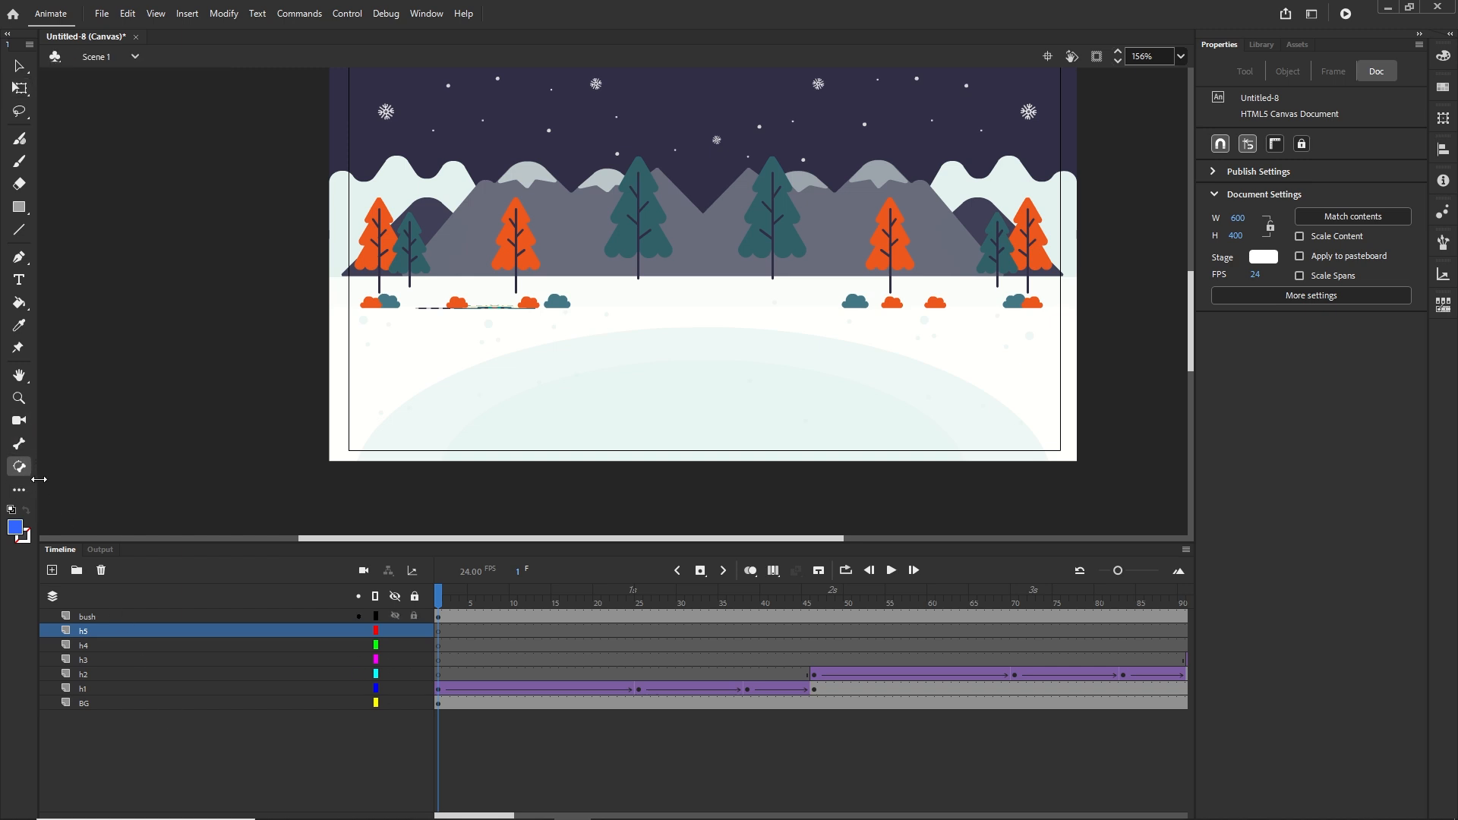
Activate the Camera tool, delete the resulting camera layer, and activate the tool again to restore that layer
click(19, 423)
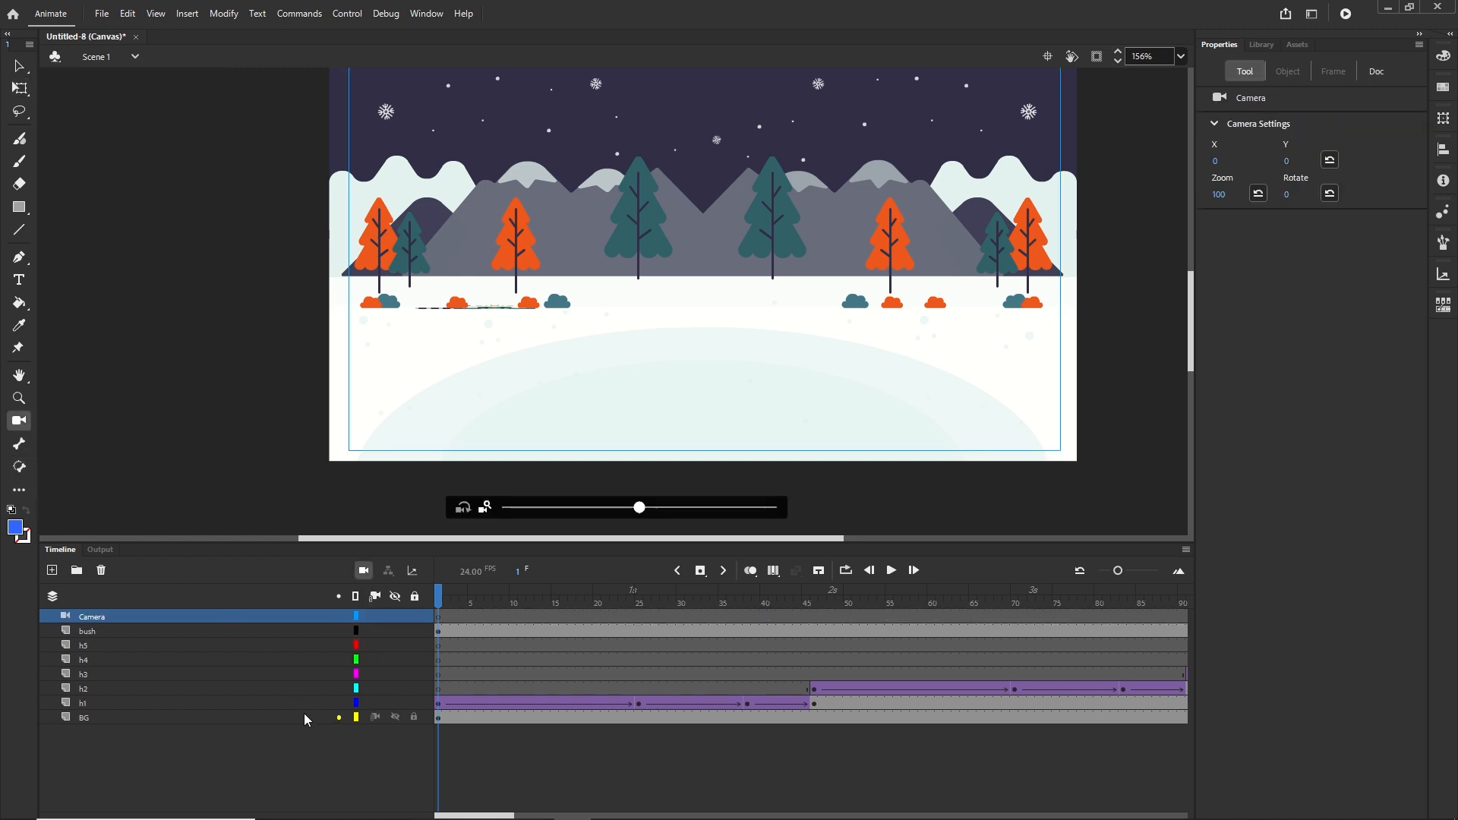
click(102, 575)
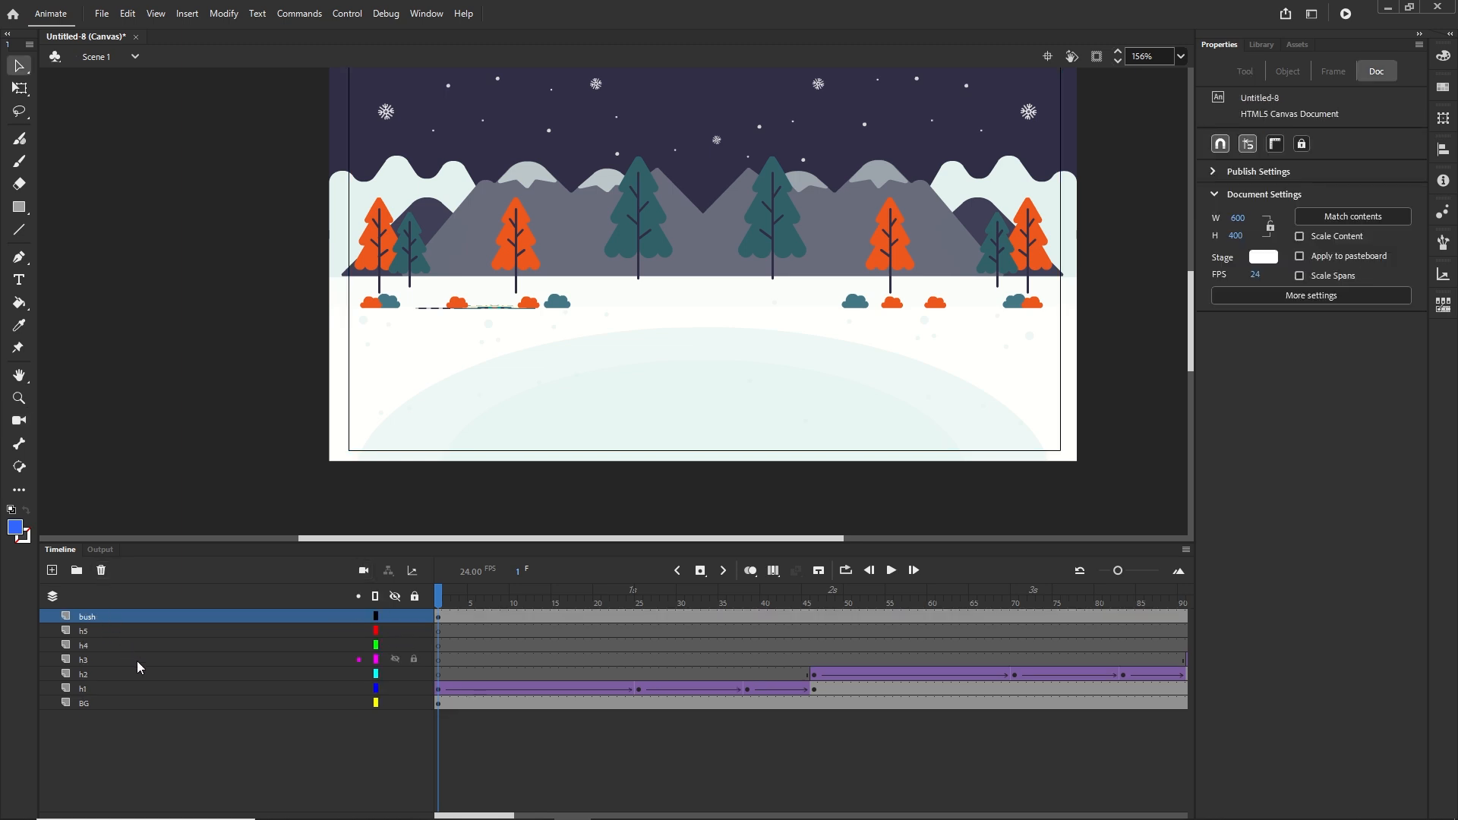
key(c)
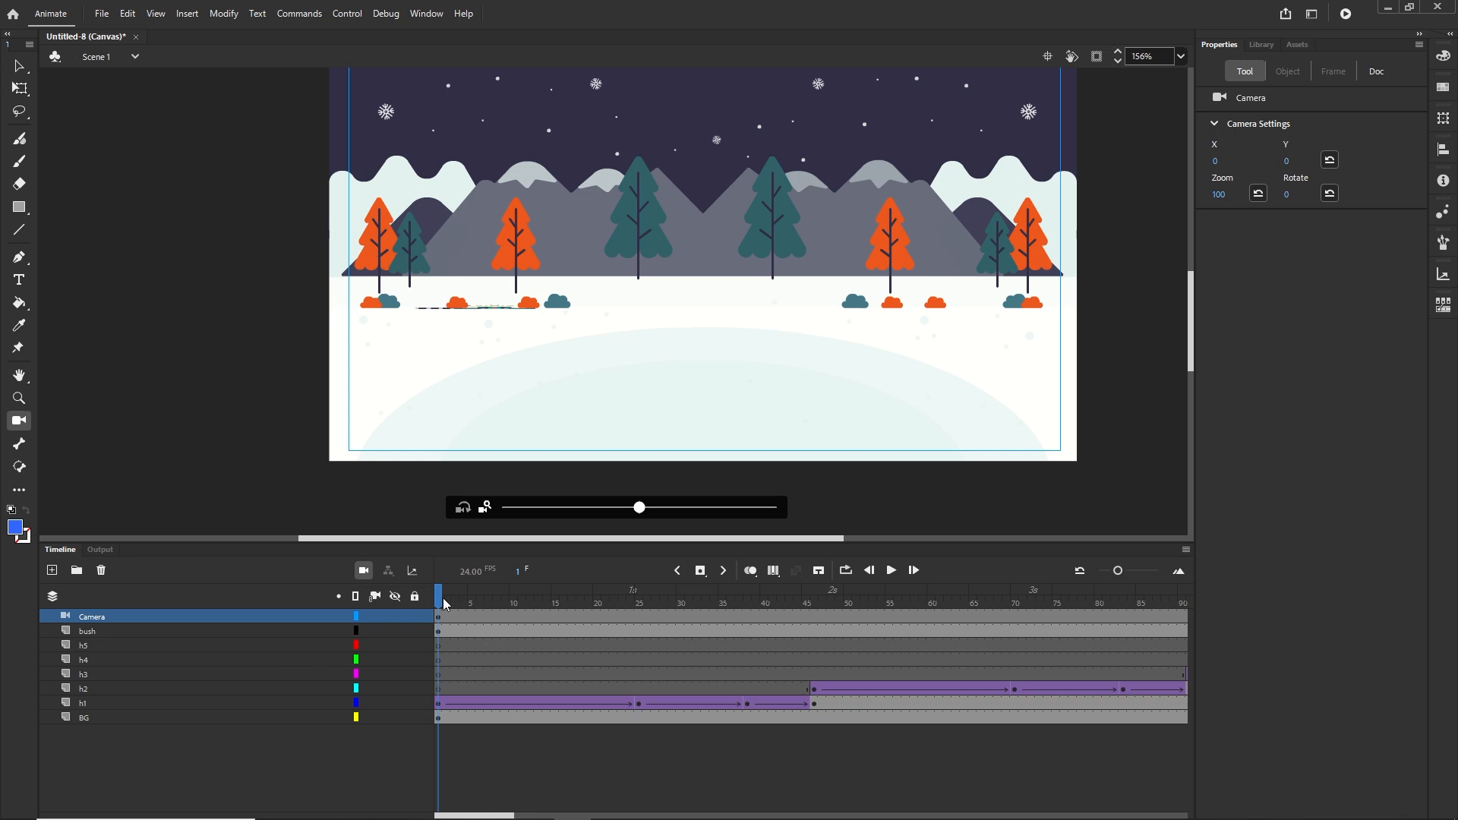
Zoom the camera in to 170 while viewing frame 46, previewing the framing with content outside the stage clipped
drag(446, 604, 817, 632)
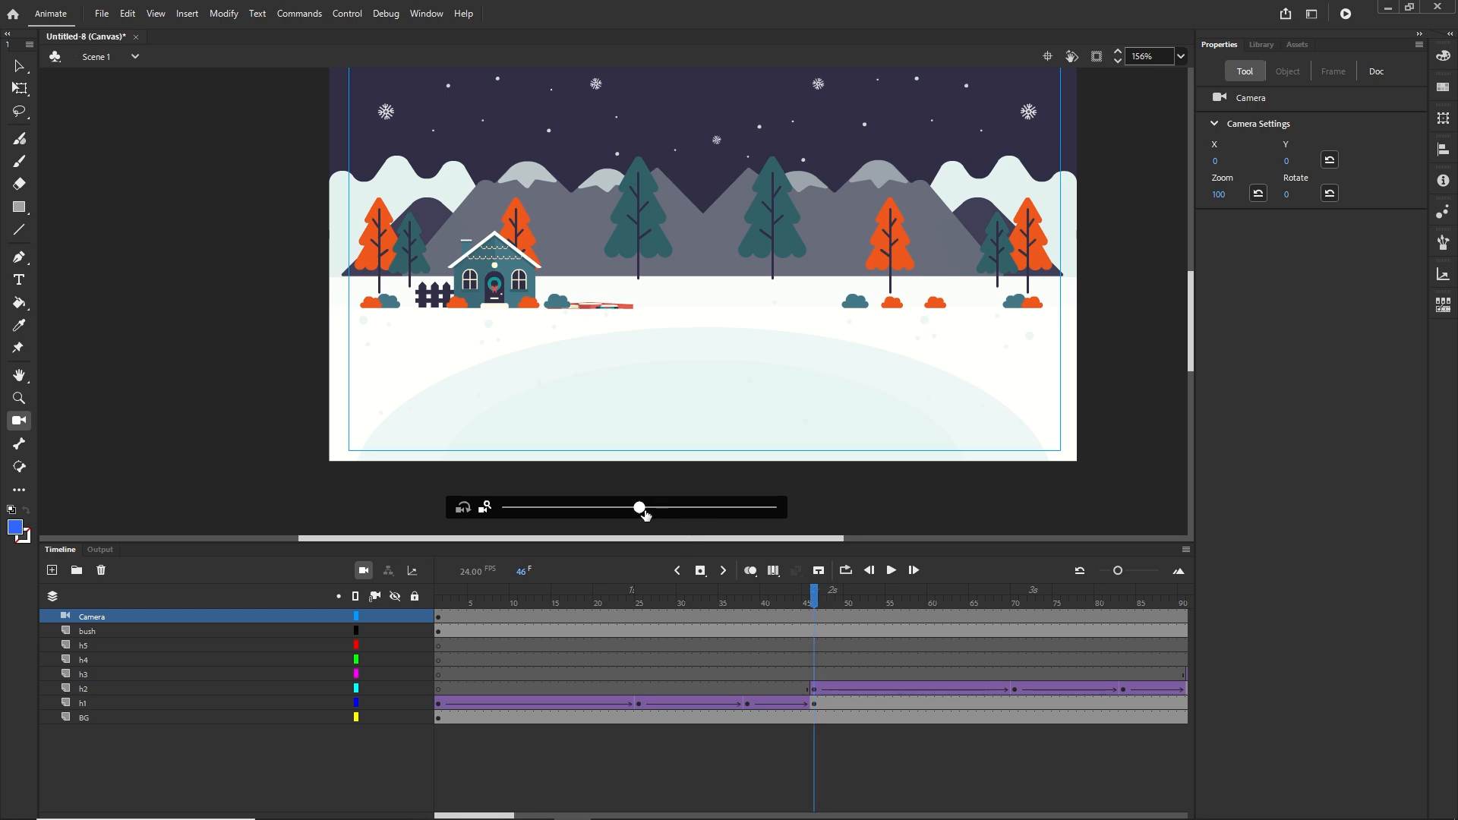
drag(642, 510, 727, 515)
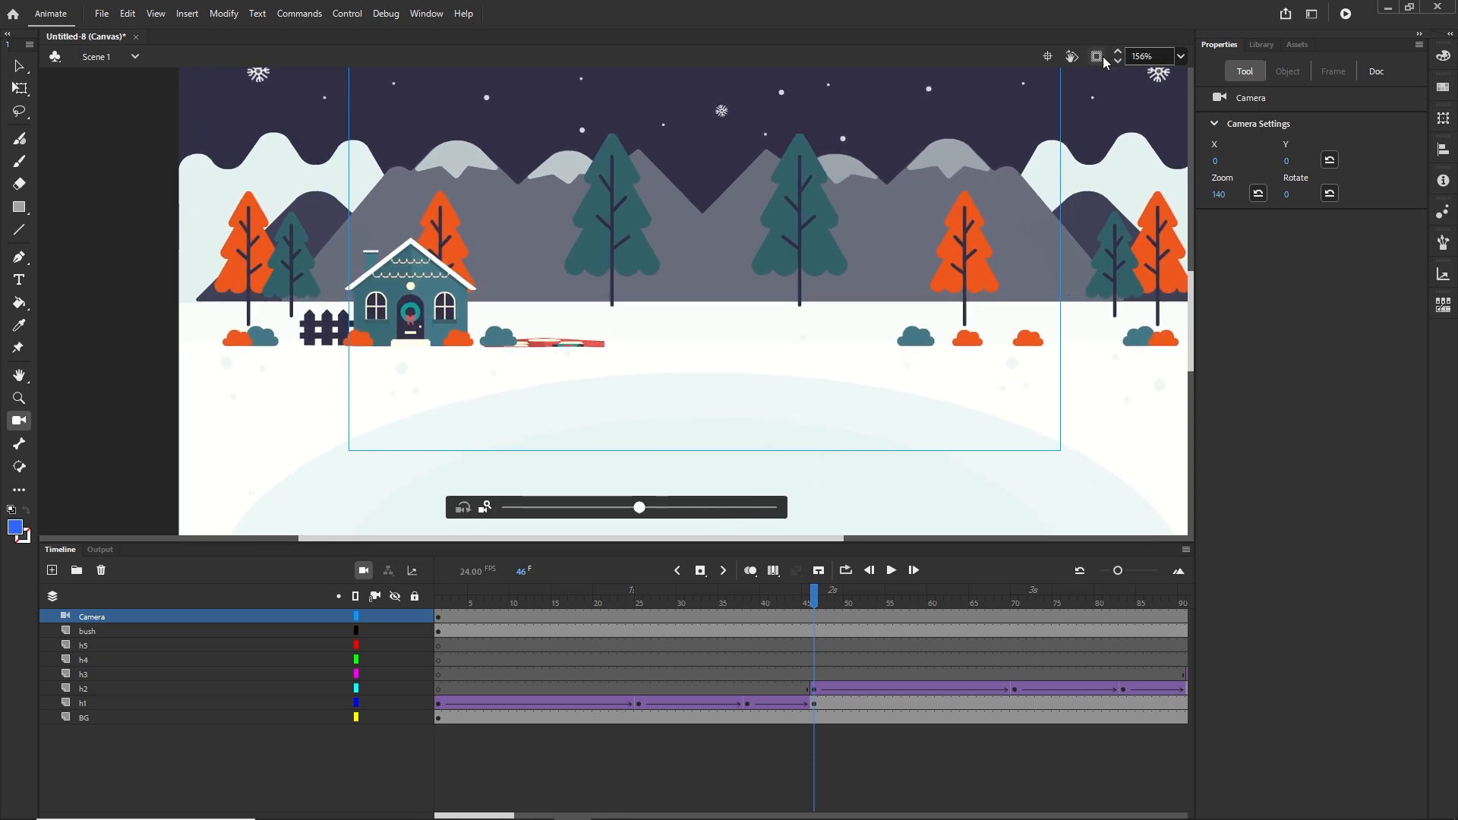
click(1098, 57)
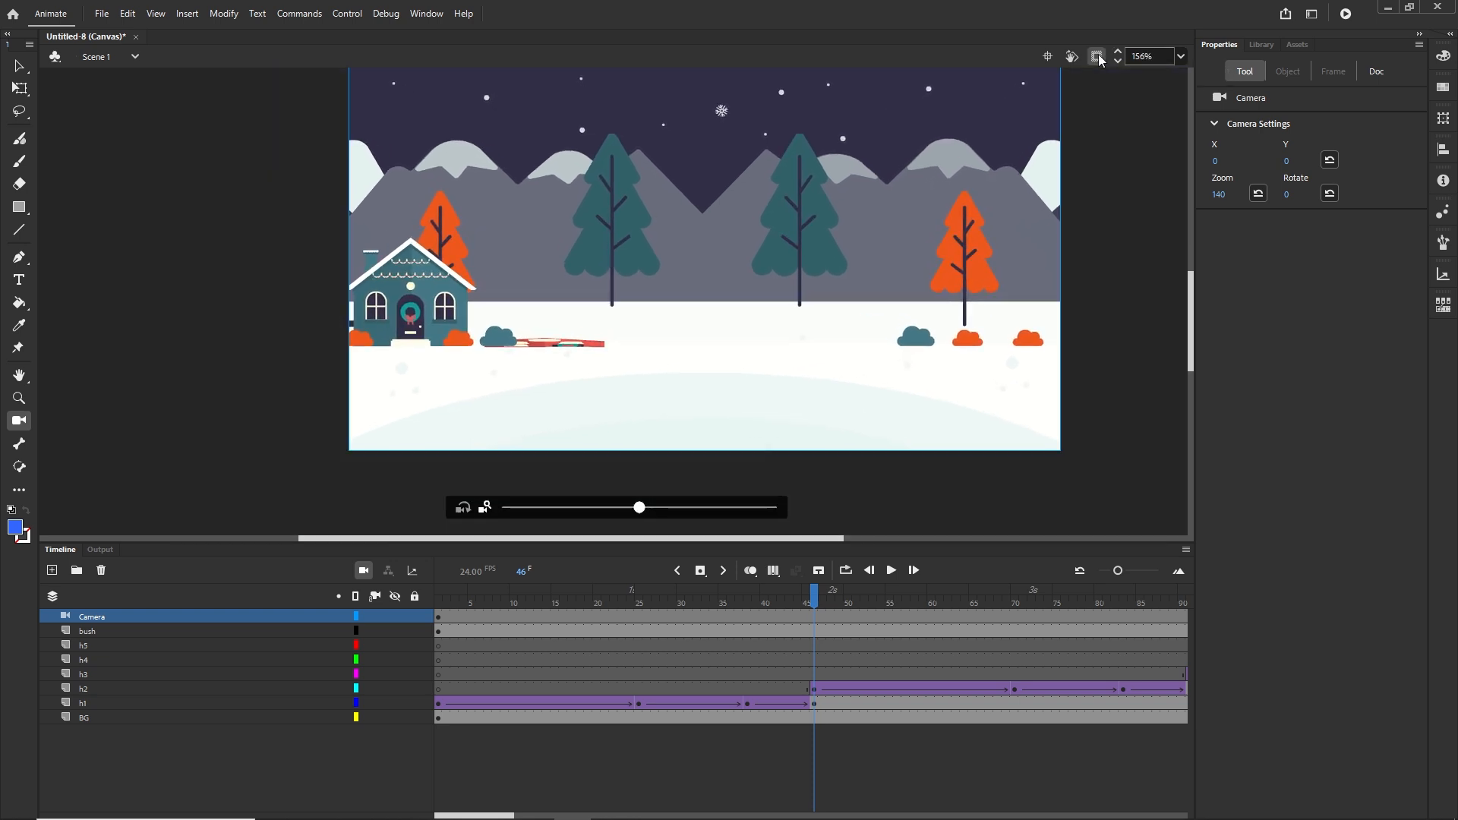
click(1098, 57)
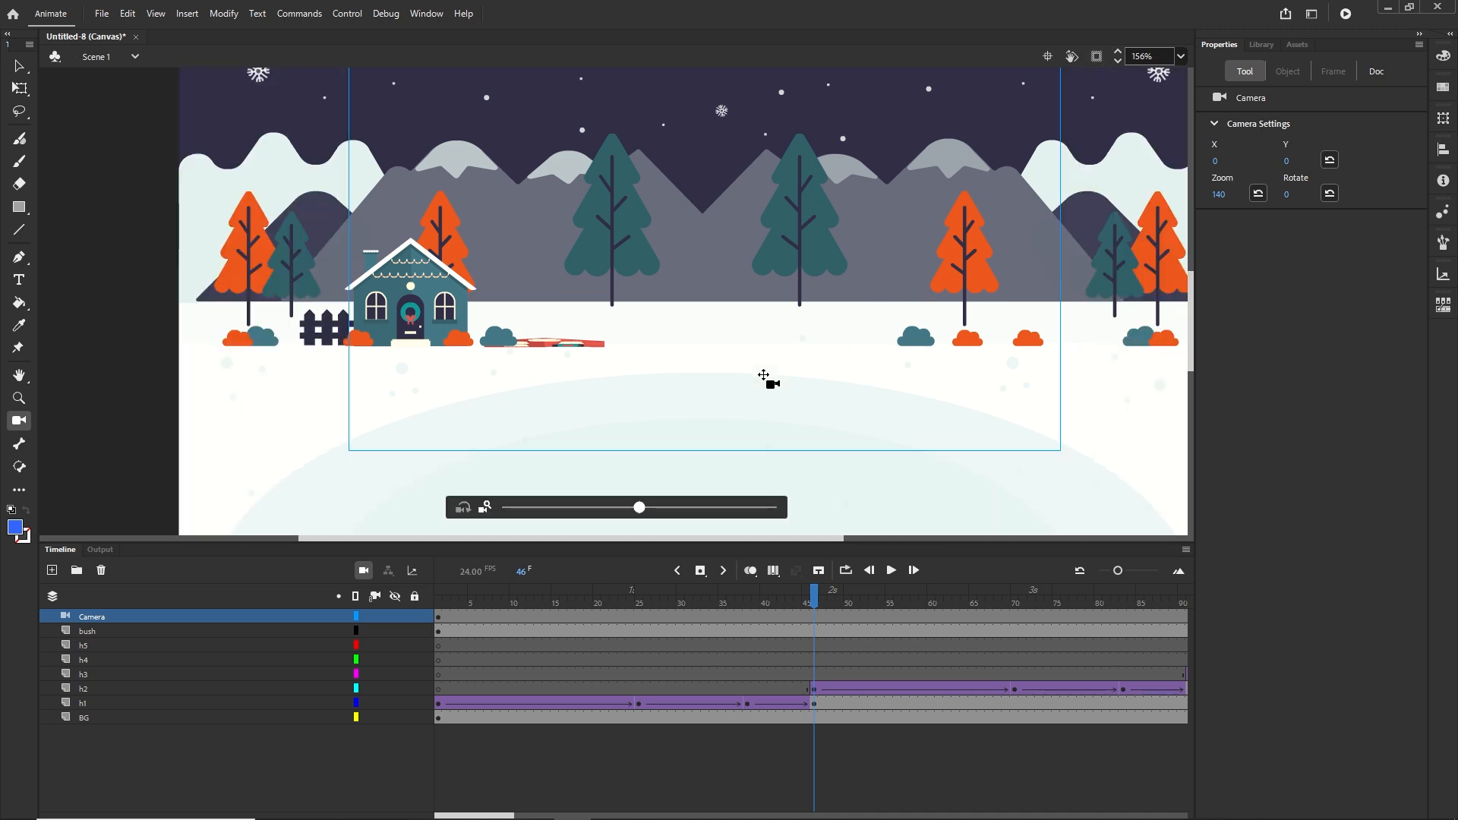
drag(648, 512, 687, 509)
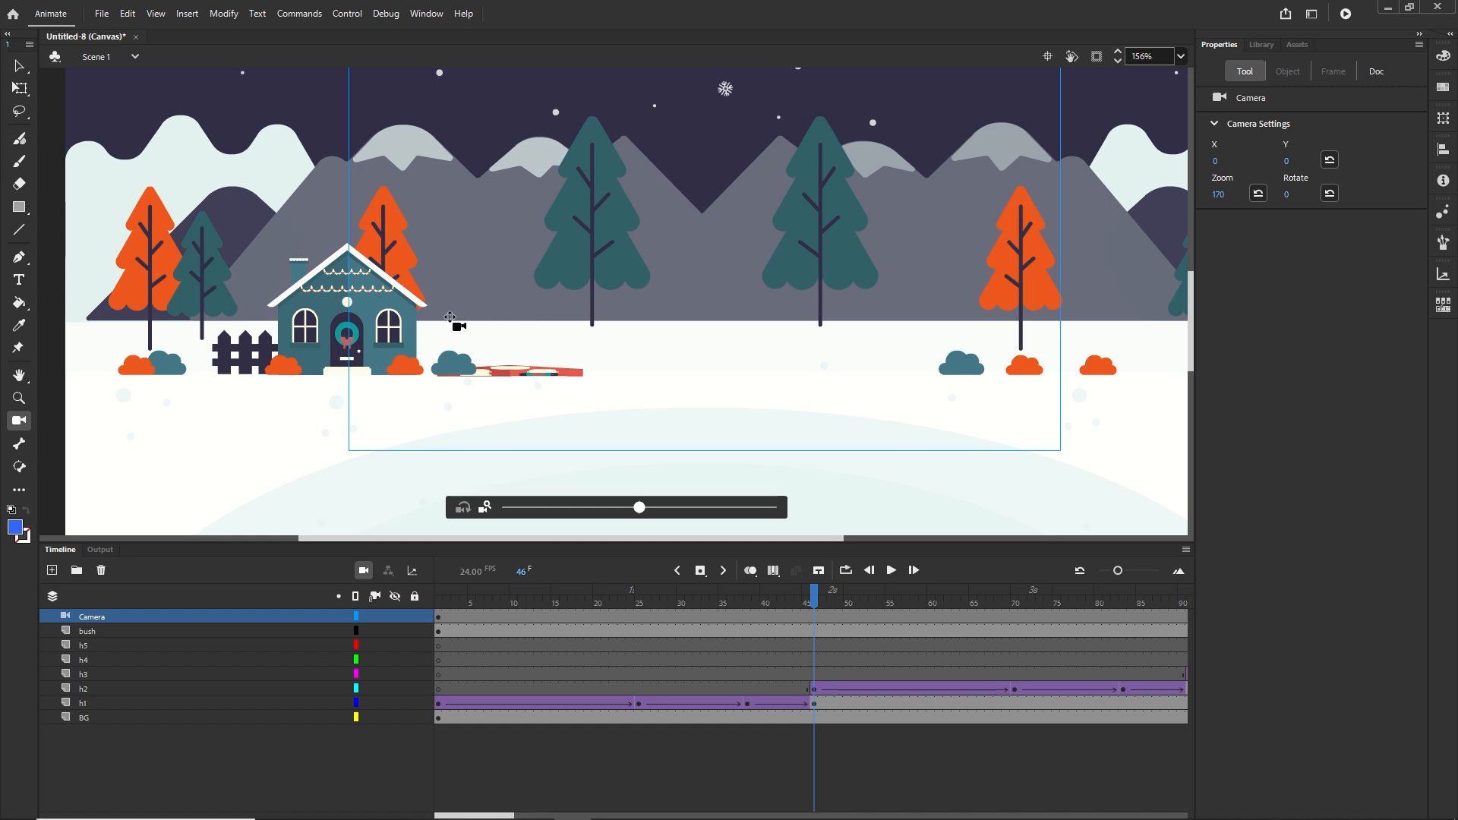
Pan the camera to X 211, Y 3 to bring the first house inside the frame
drag(455, 325, 525, 322)
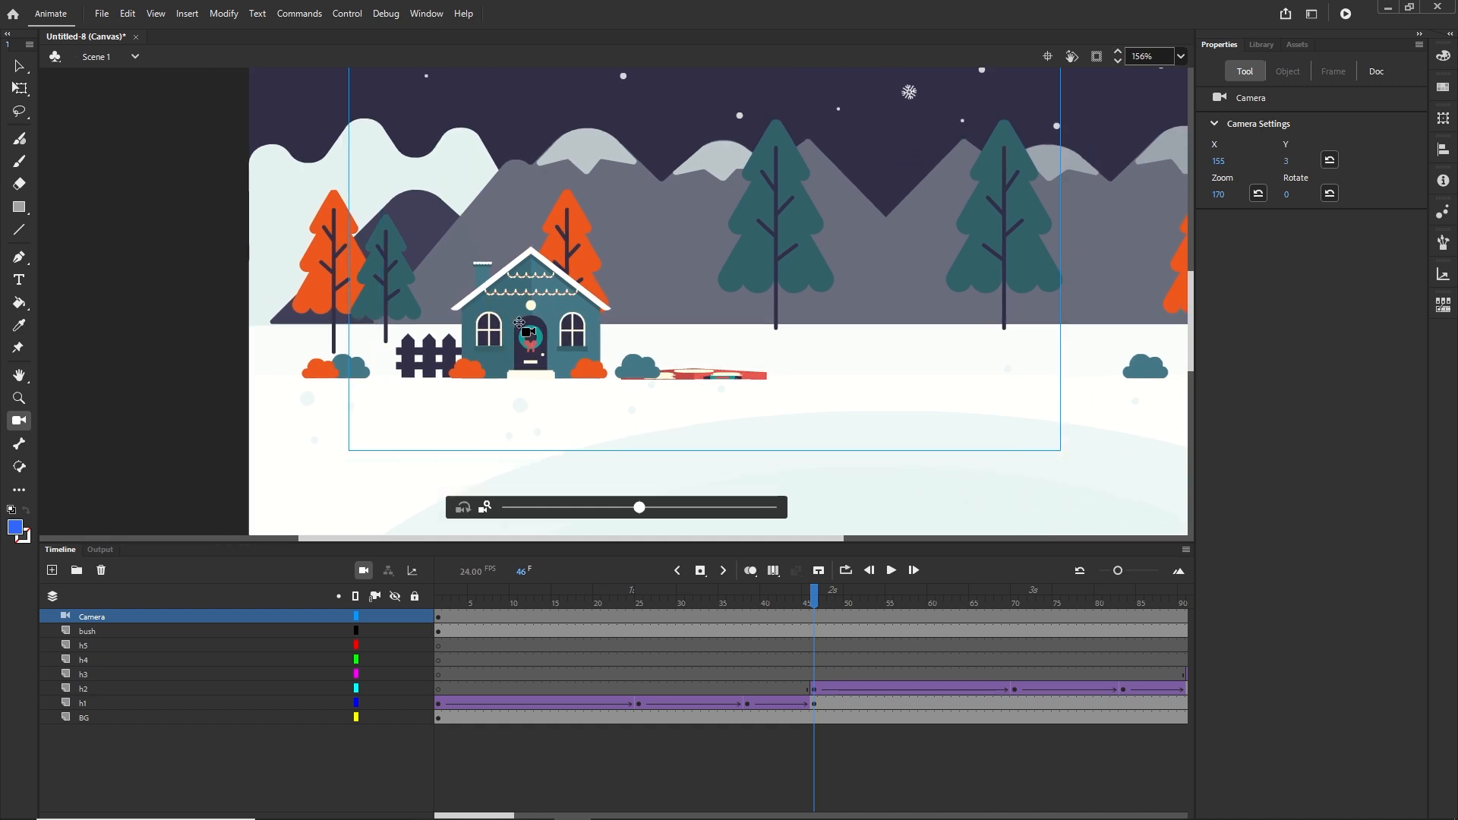
drag(520, 323, 550, 322)
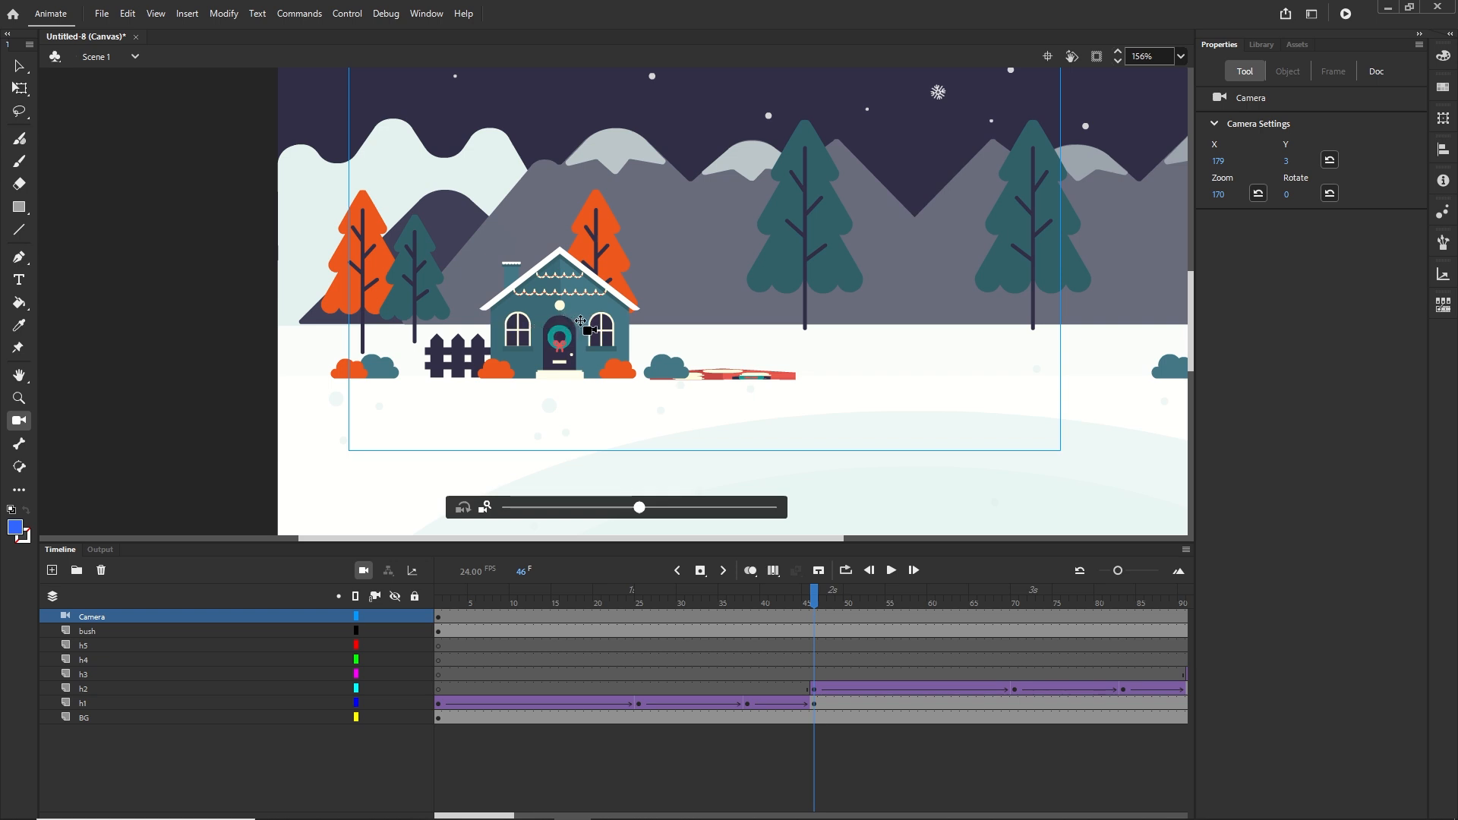
drag(554, 317, 590, 317)
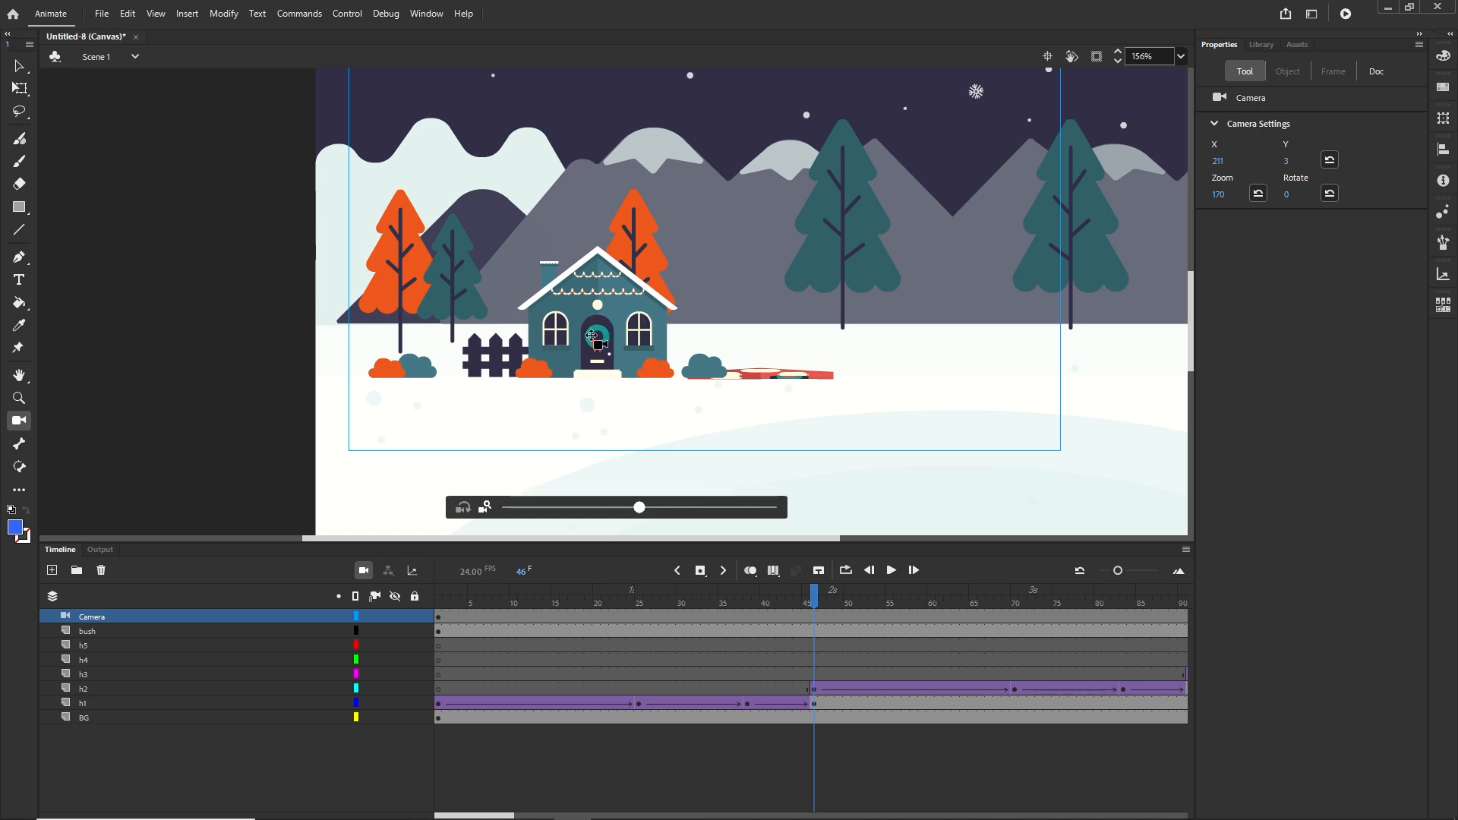
drag(759, 284, 728, 355)
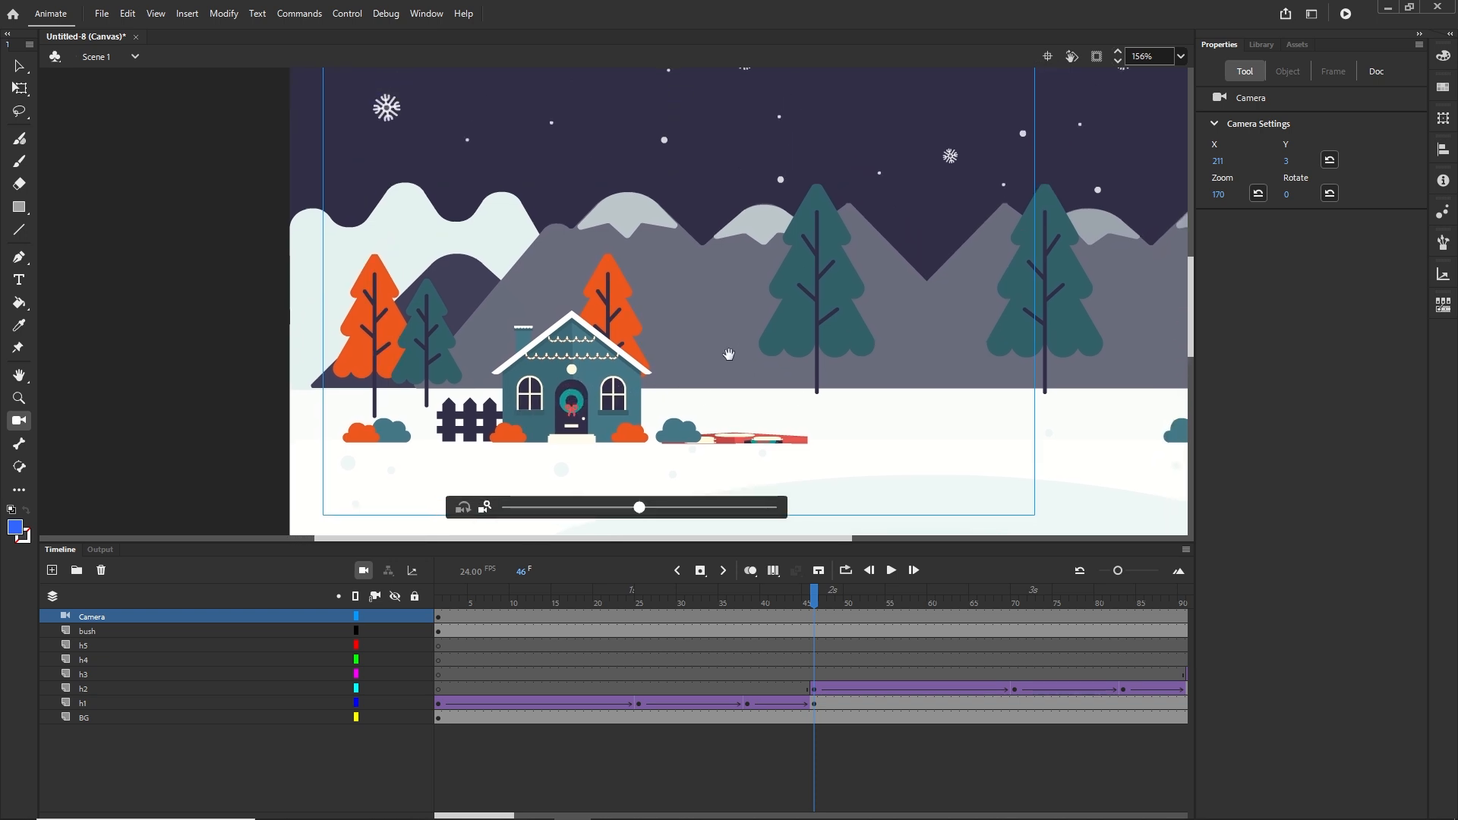
Zoom the camera in to 212 and pan it to X 350, Y -17, framing the first house
click(1097, 58)
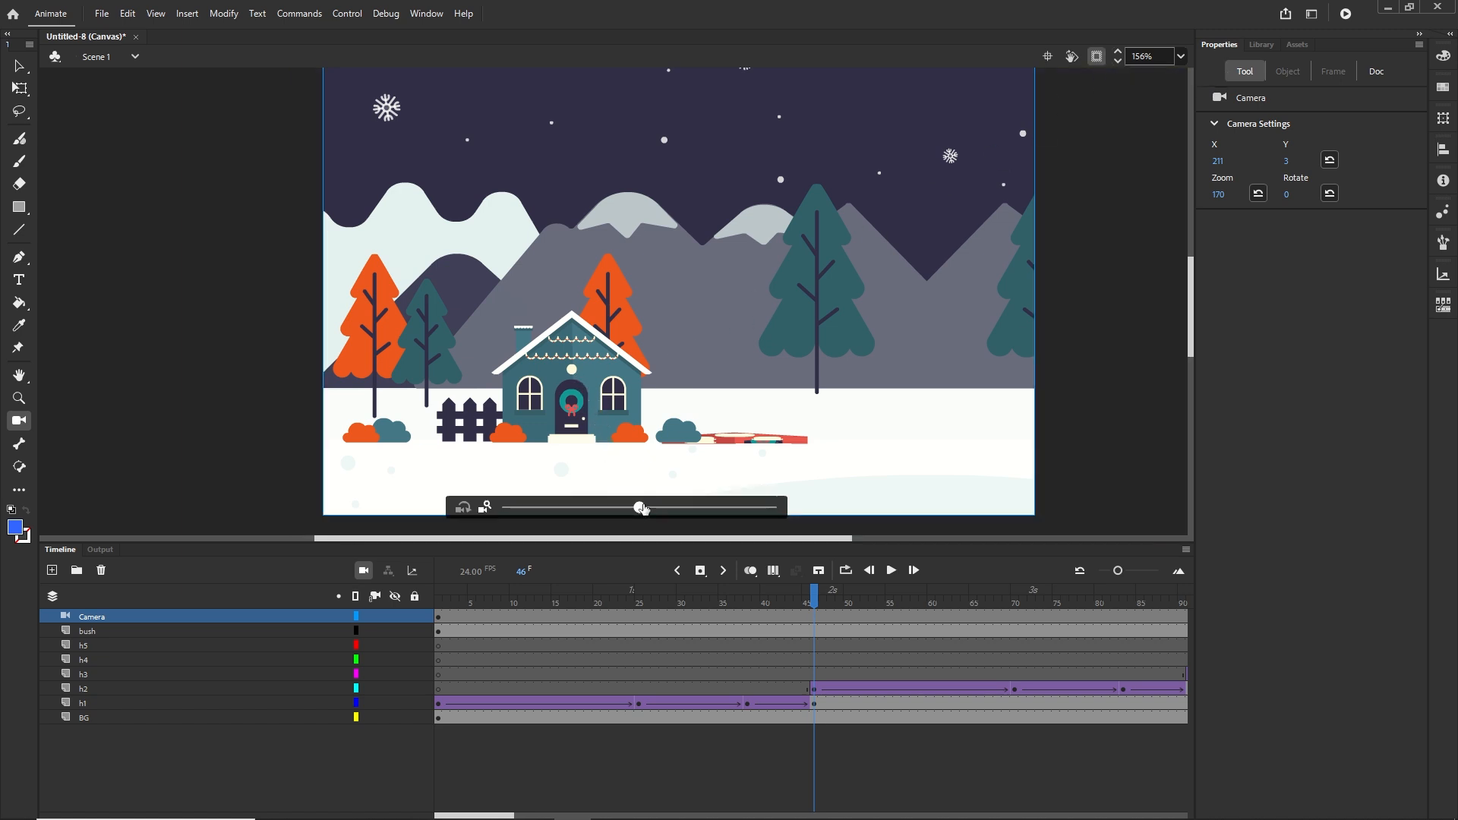
drag(641, 509, 690, 508)
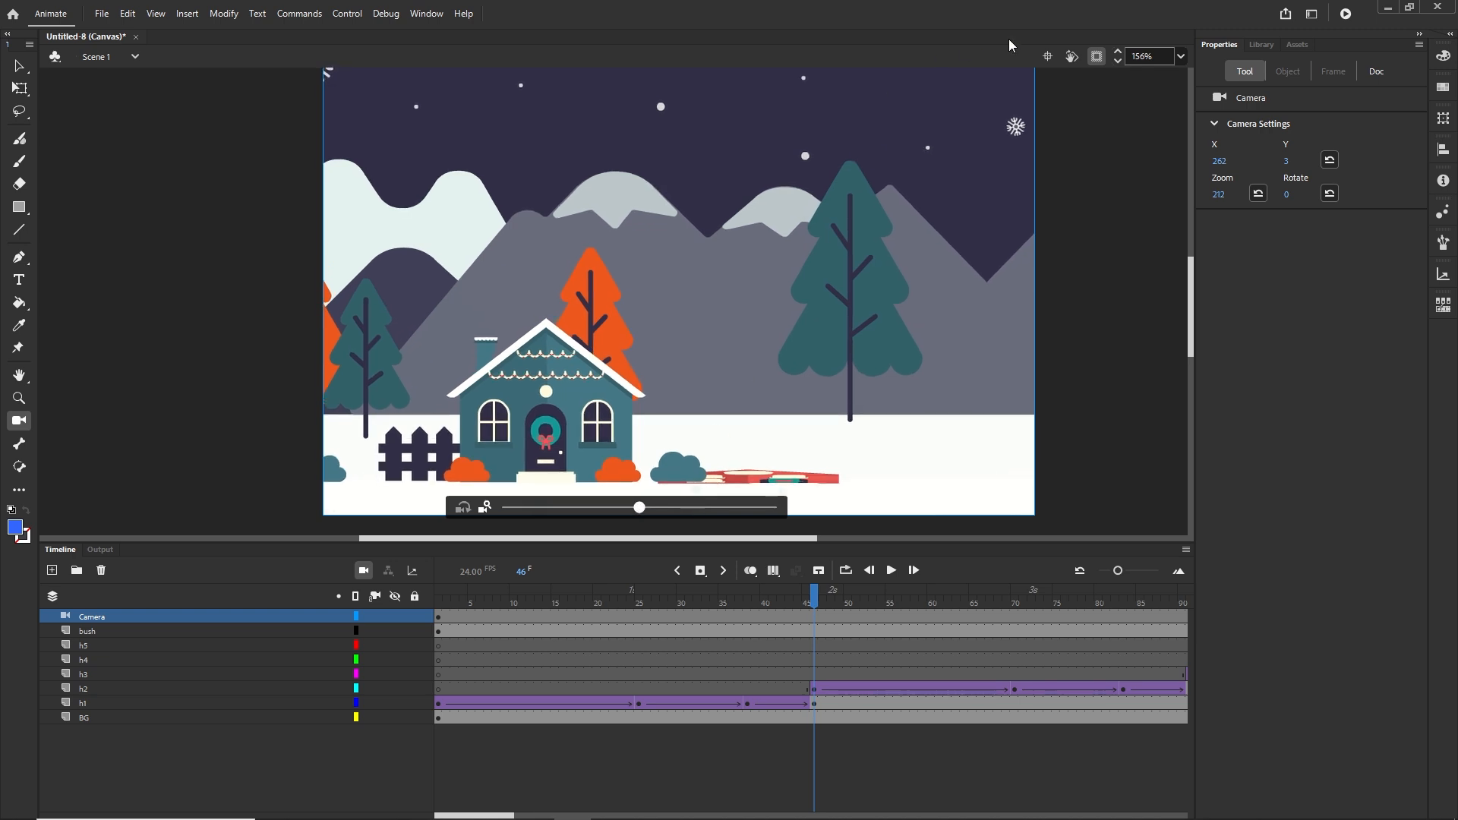
click(1097, 57)
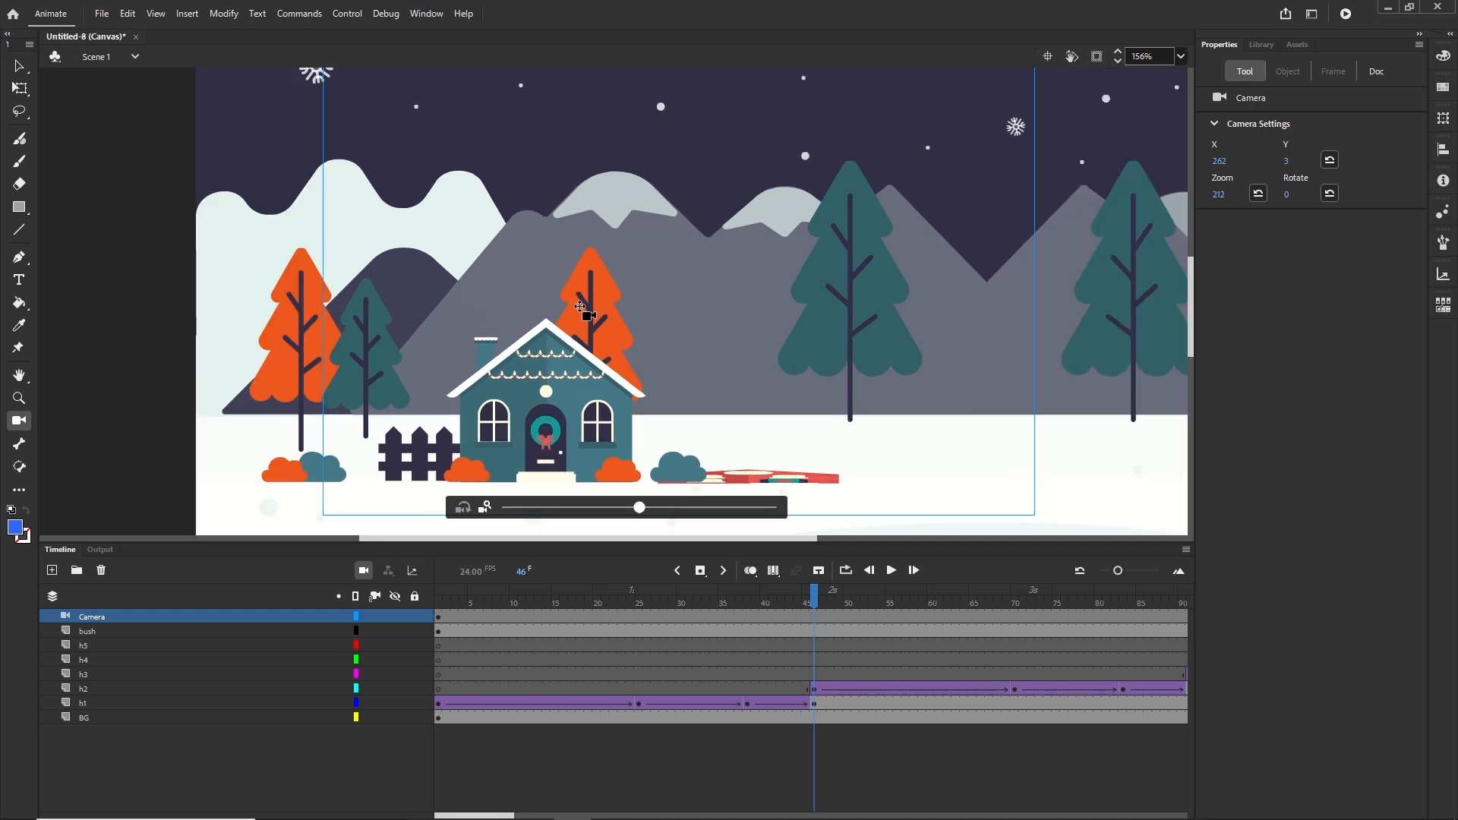
drag(584, 298, 465, 341)
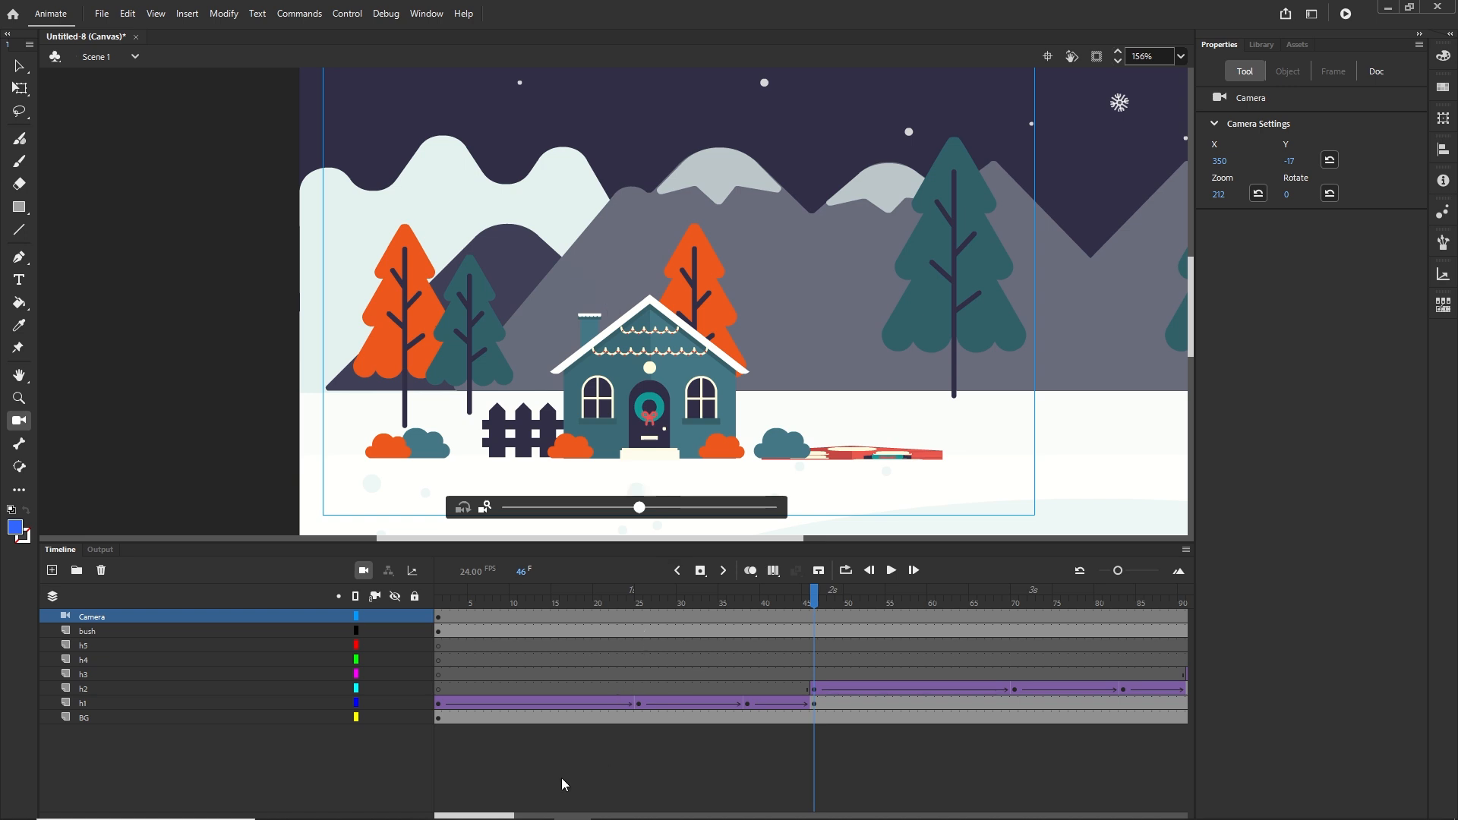
Insert a camera keyframe at frame 226 and pan the camera across to the last house of the town
drag(507, 816, 722, 791)
click(865, 617)
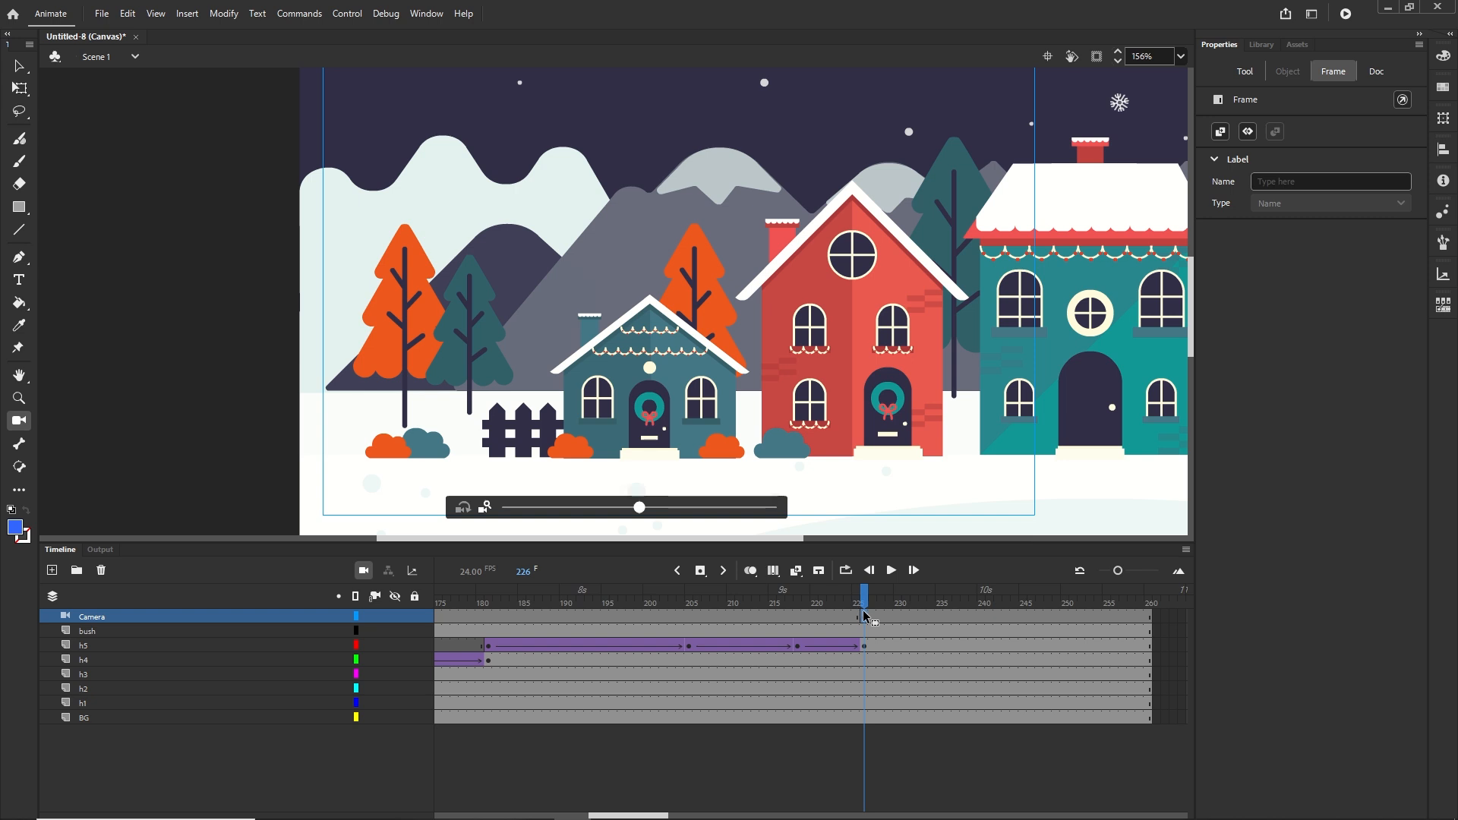
mouse_move(813, 389)
mouse_down()
mouse_move(762, 387)
mouse_move(845, 380)
mouse_move(822, 377)
mouse_up()
drag(911, 374, 840, 370)
Create a classic tween on the Camera layer between its keyframes at frames 1 and 226
click(633, 618)
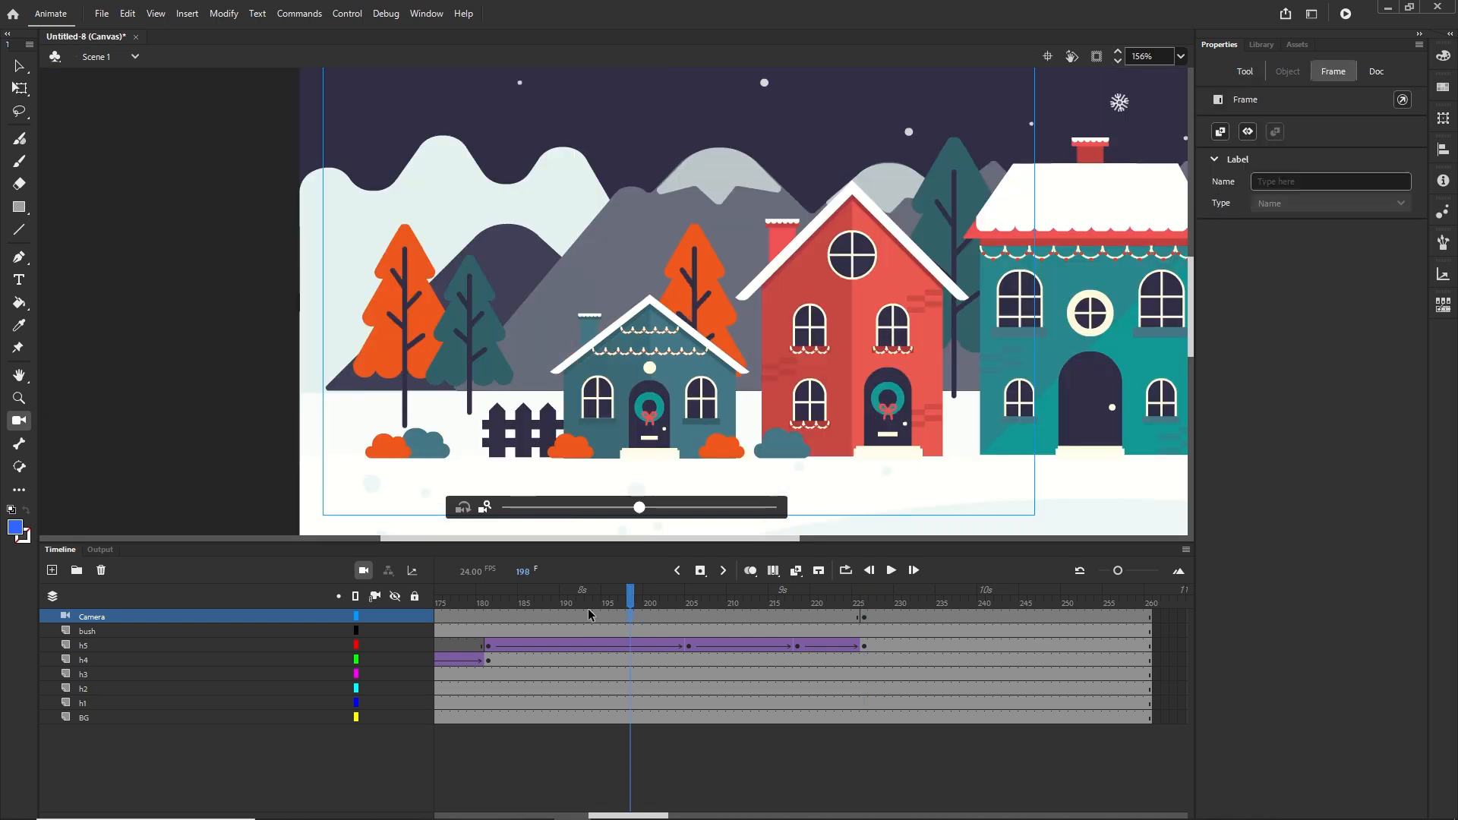
click(590, 614)
click(632, 616)
click(611, 615)
right_click(614, 617)
click(738, 175)
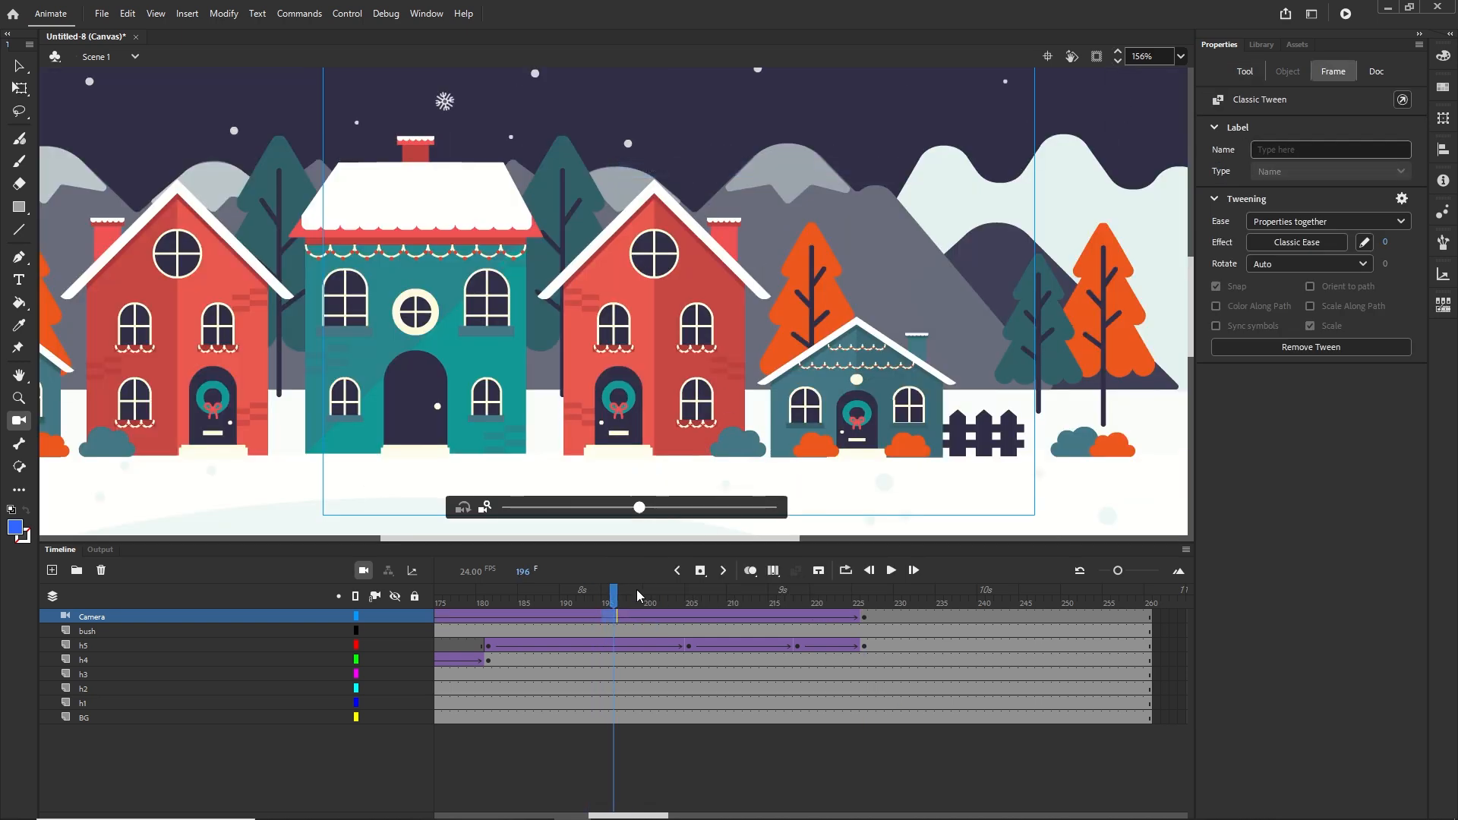
Scrub the camera move back to frame 1, test the movie in the browser, and switch back to Animate
drag(638, 596, 377, 619)
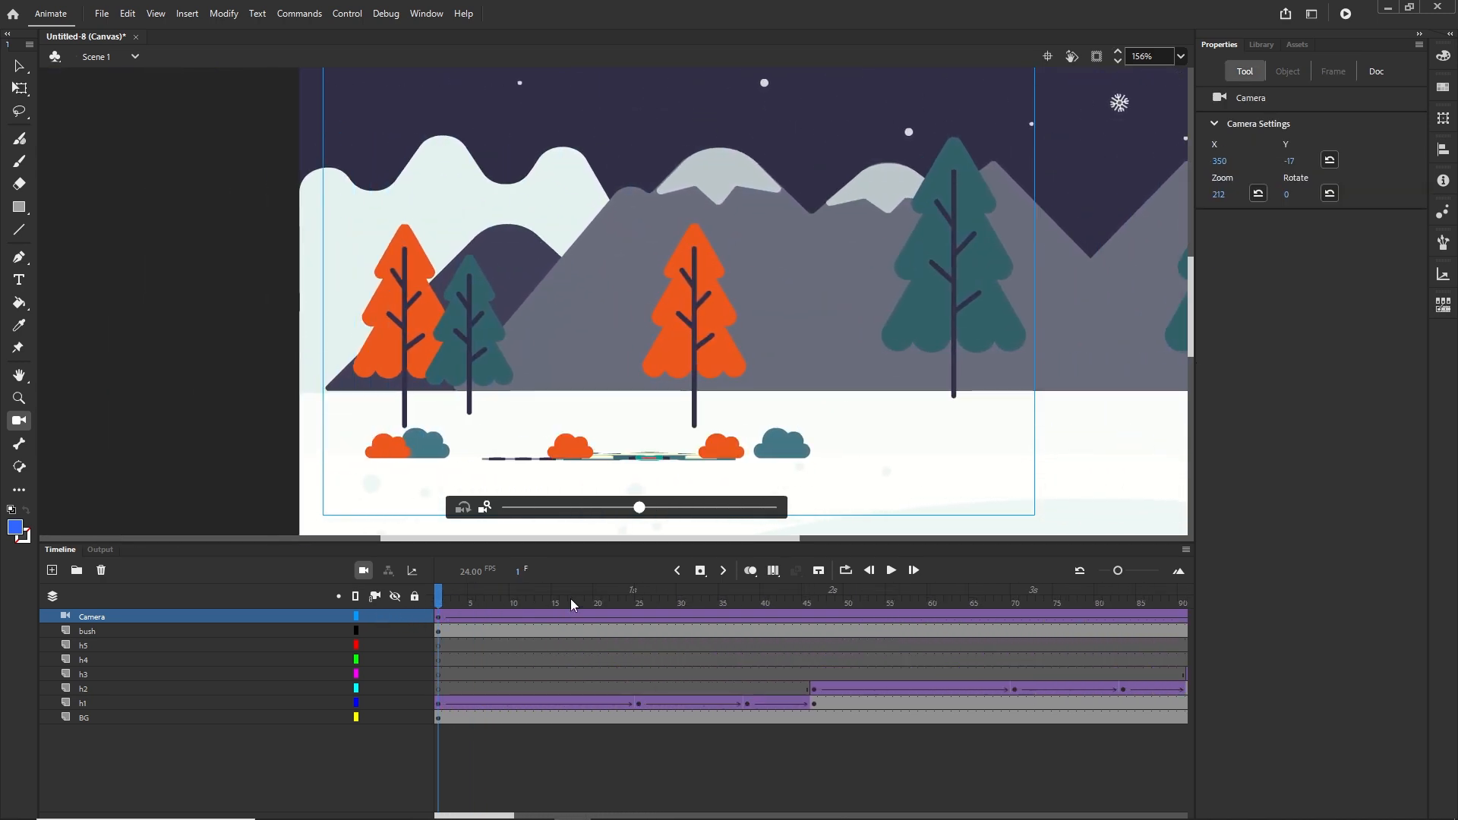
key(ctrl+Return)
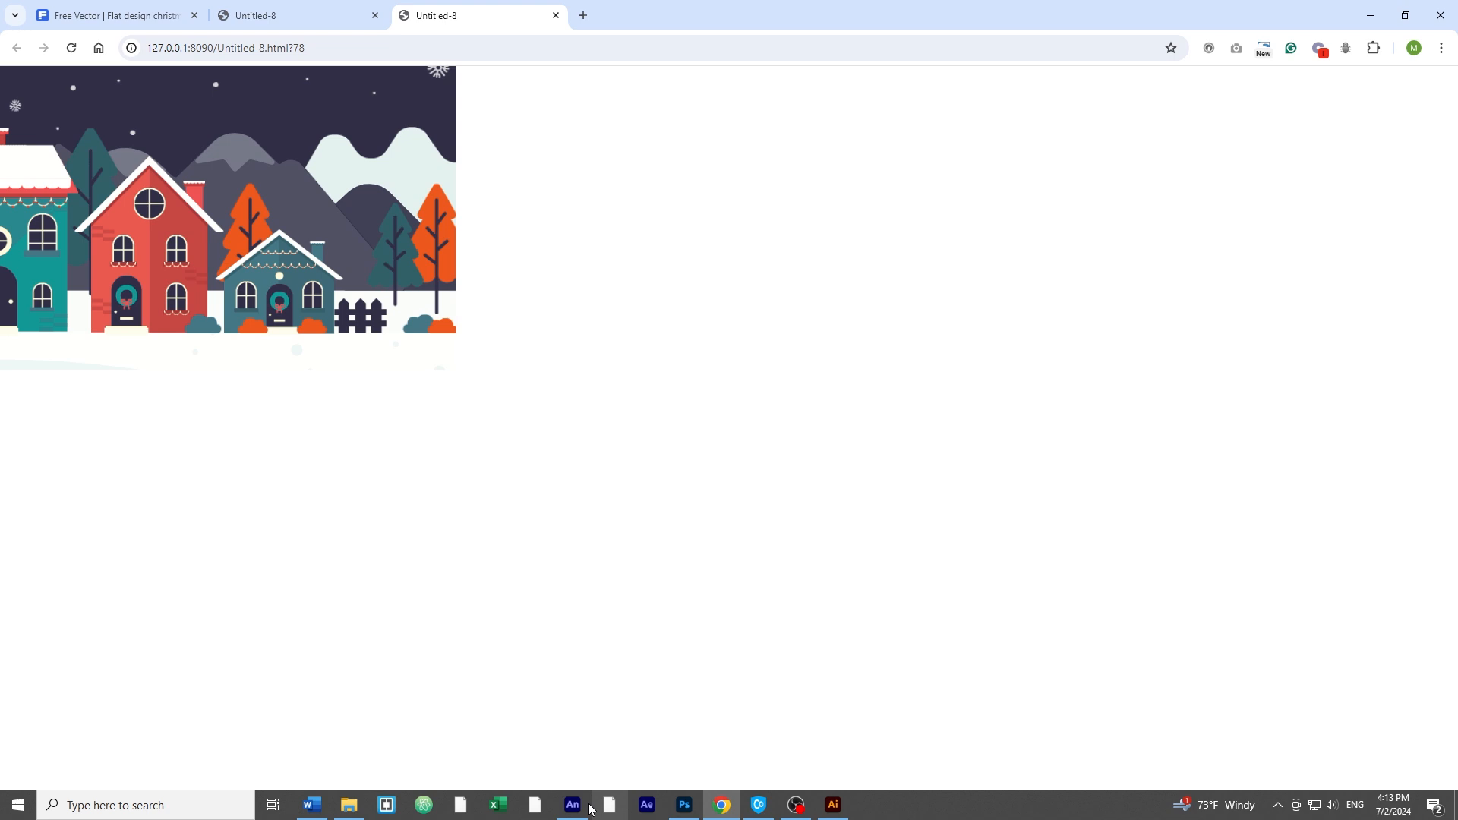
click(572, 804)
click(68, 550)
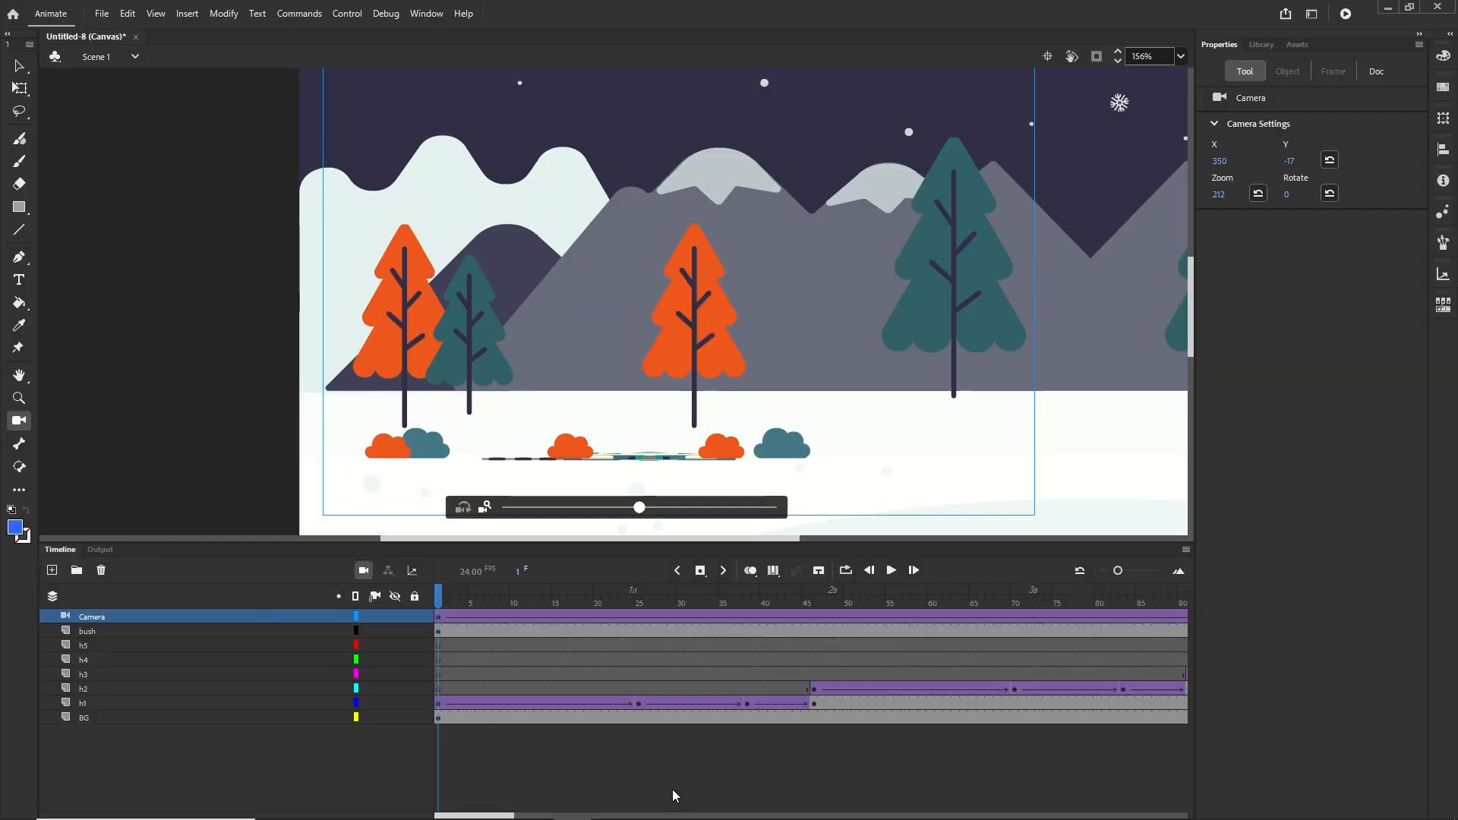
Try moving layer h2's animated frames 46 to 91 so that they start at frame 31, and undo the move
drag(503, 815, 518, 815)
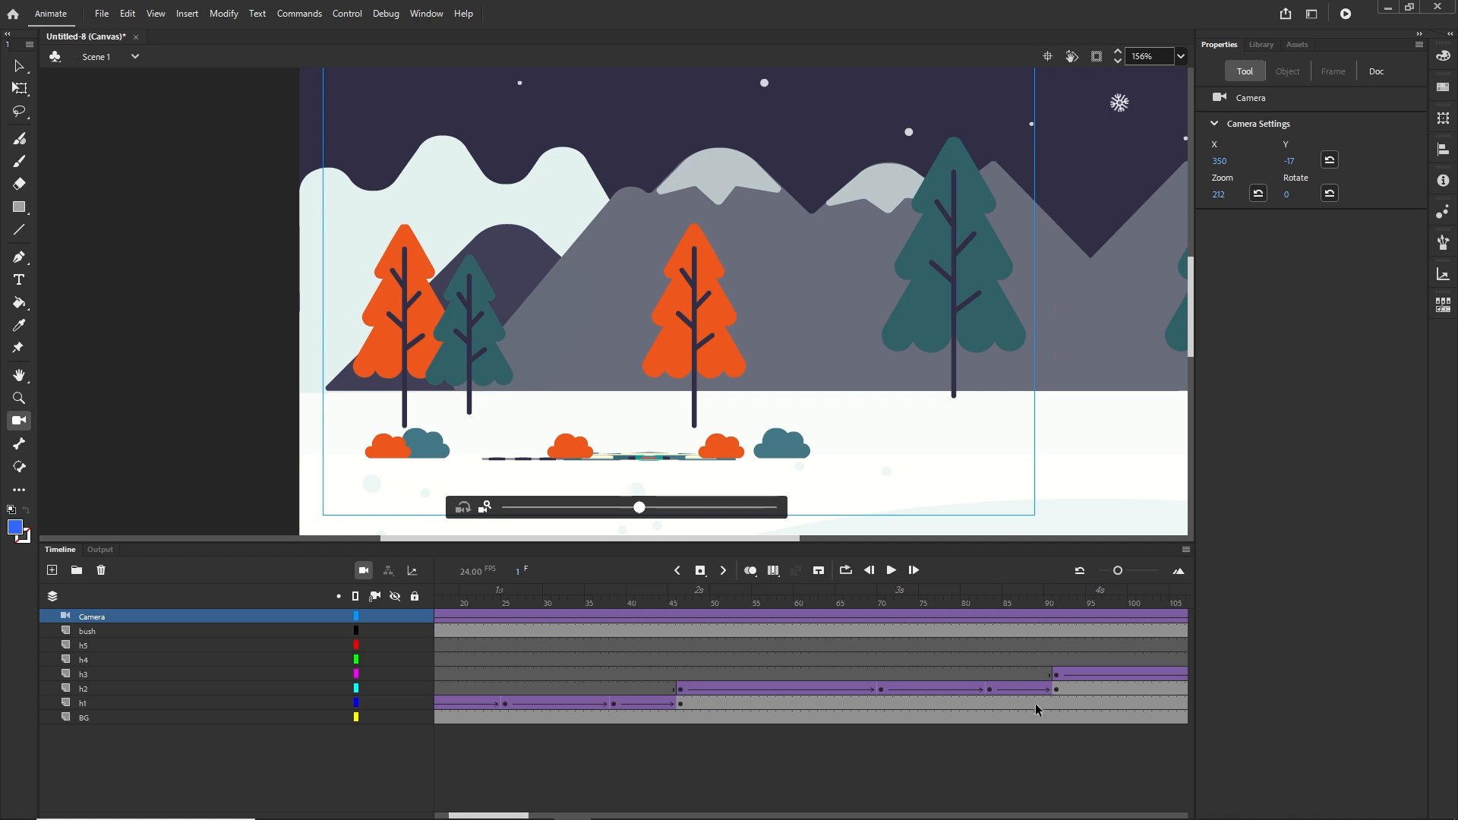
click(1058, 690)
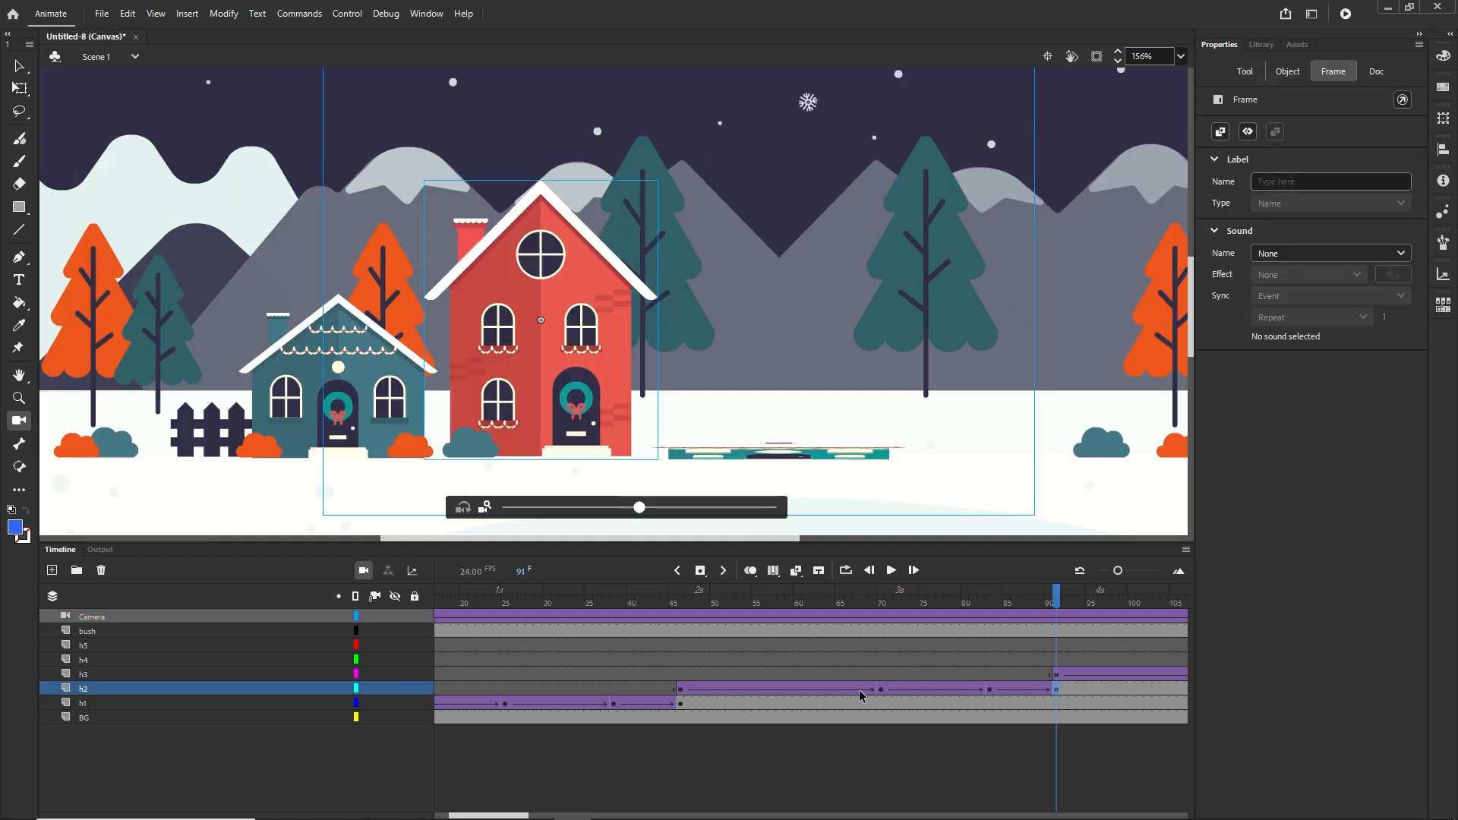
click(680, 690)
drag(681, 693, 554, 689)
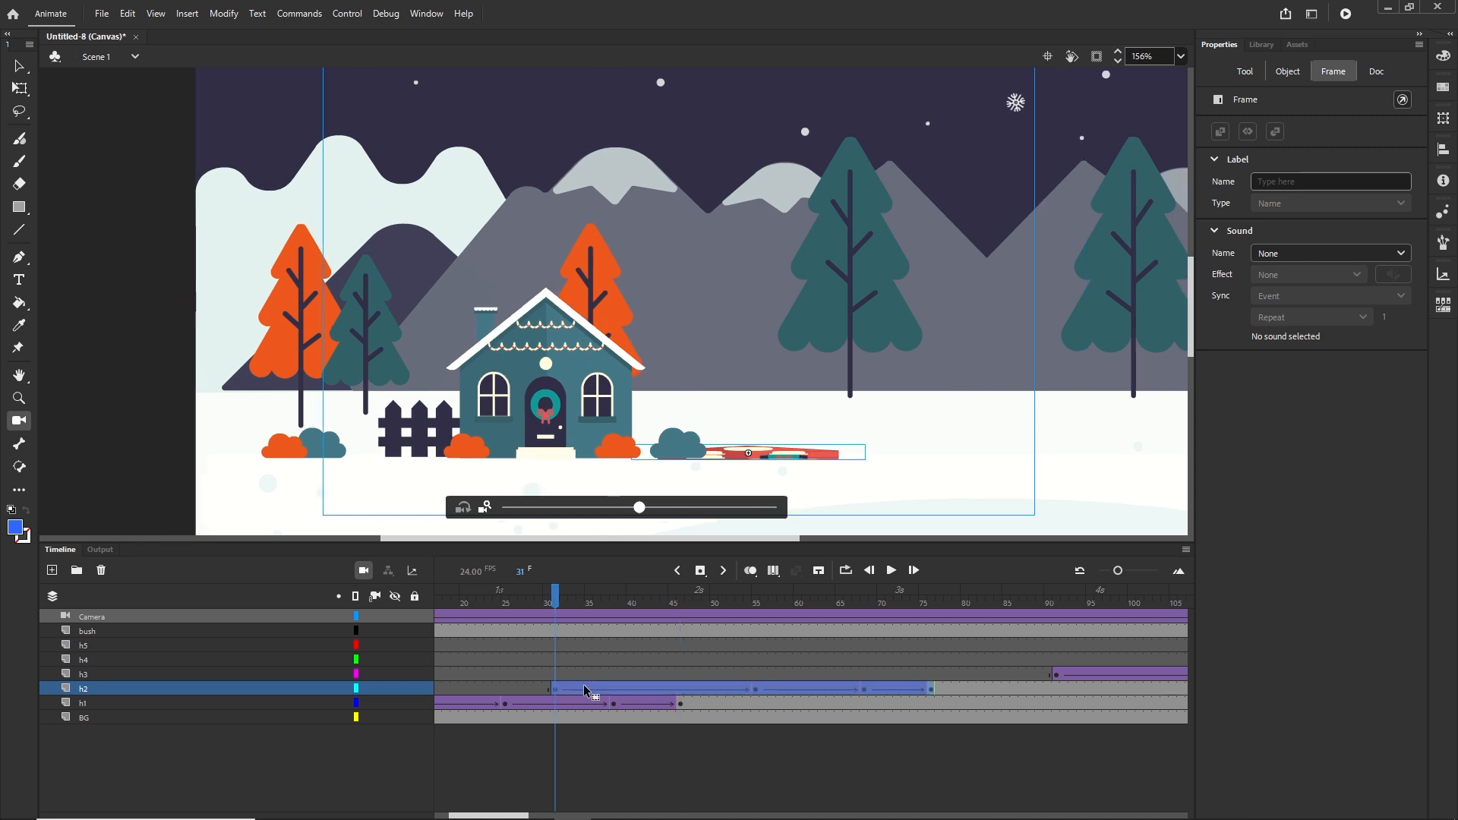
key(ctrl+z)
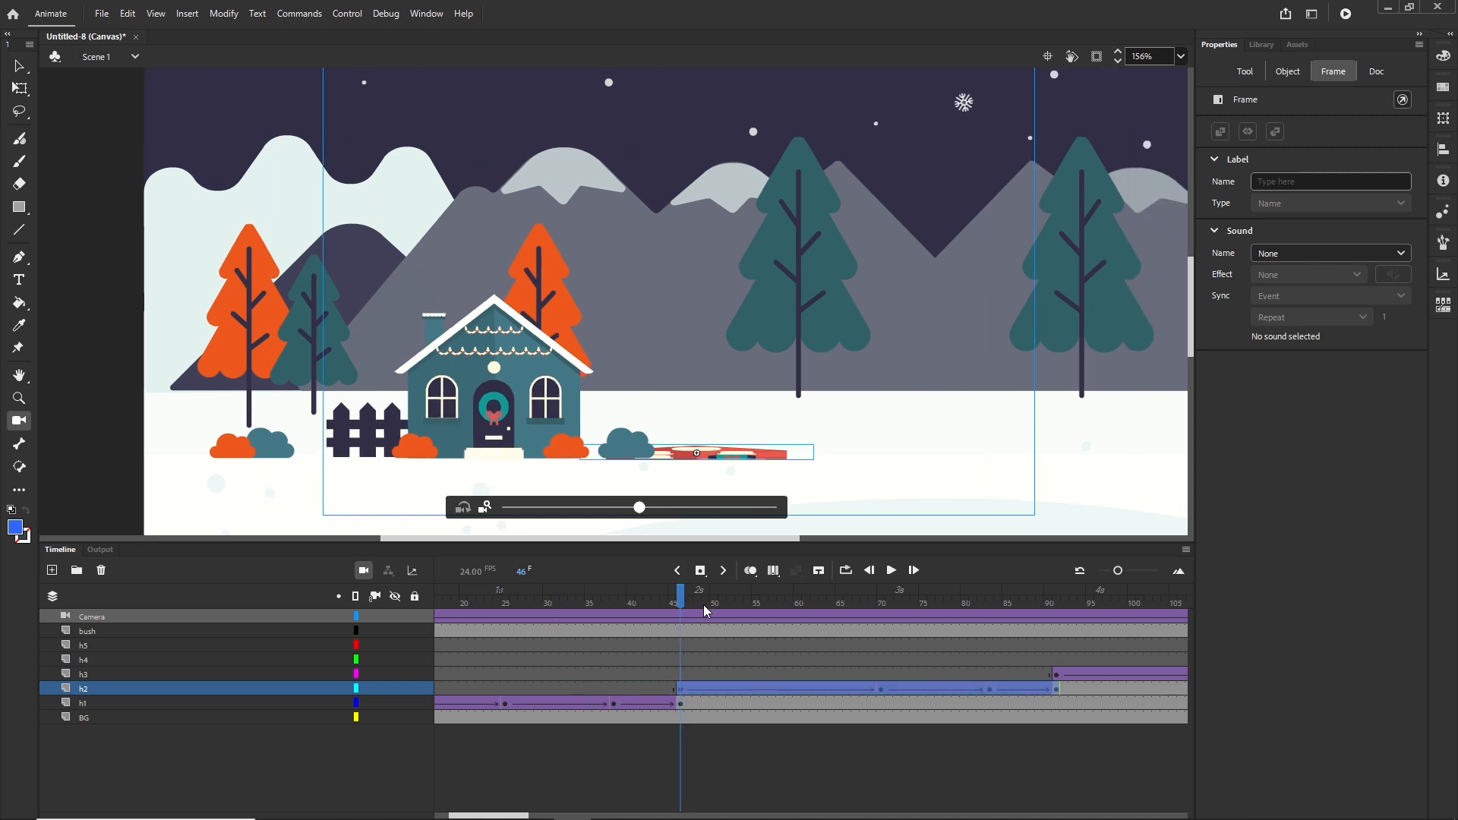
Insert a Camera keyframe at frame 255 and zoom the camera out to about 94 to show the whole town
drag(683, 597, 854, 624)
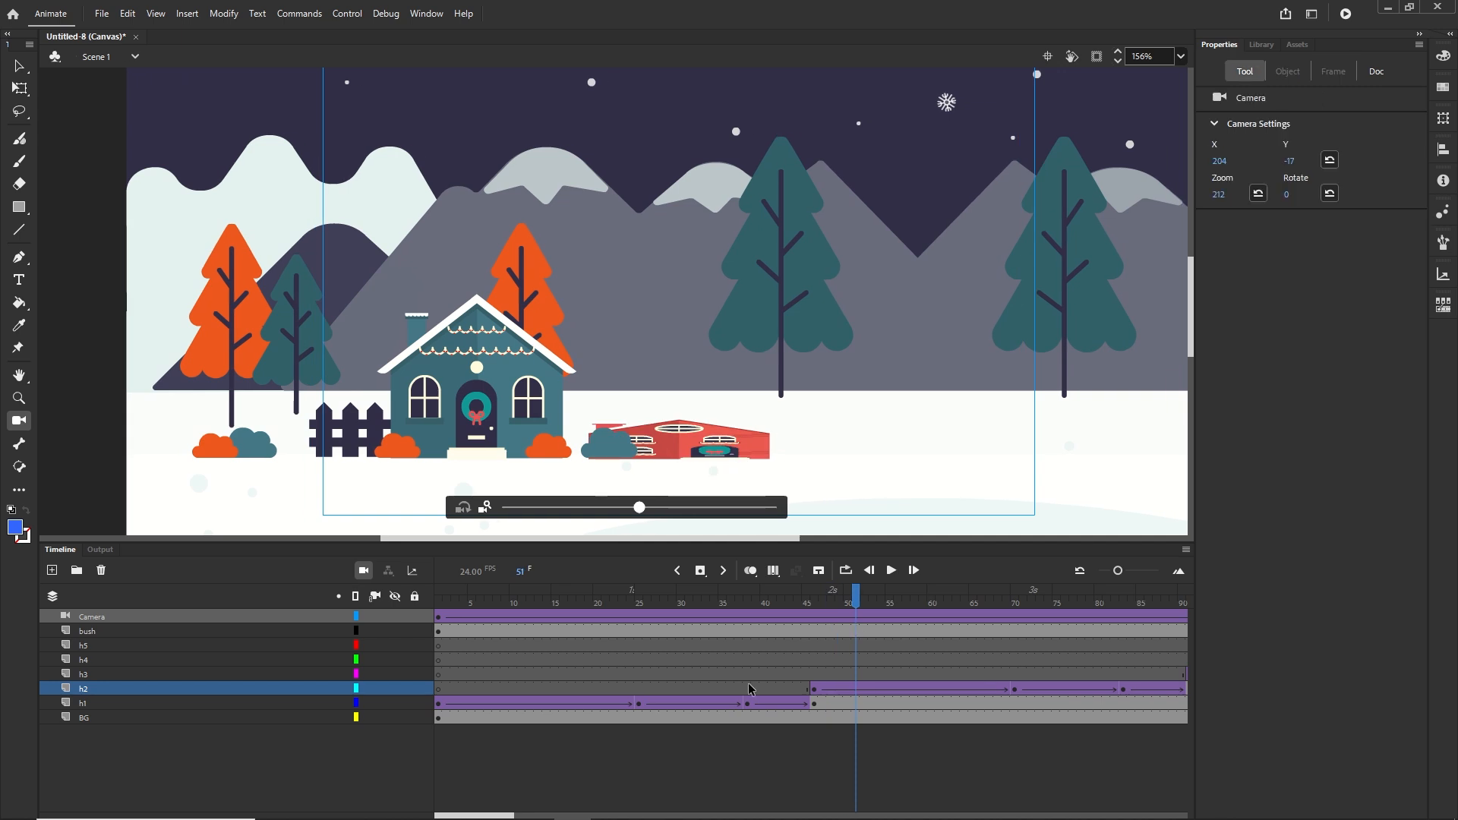
drag(501, 816, 680, 818)
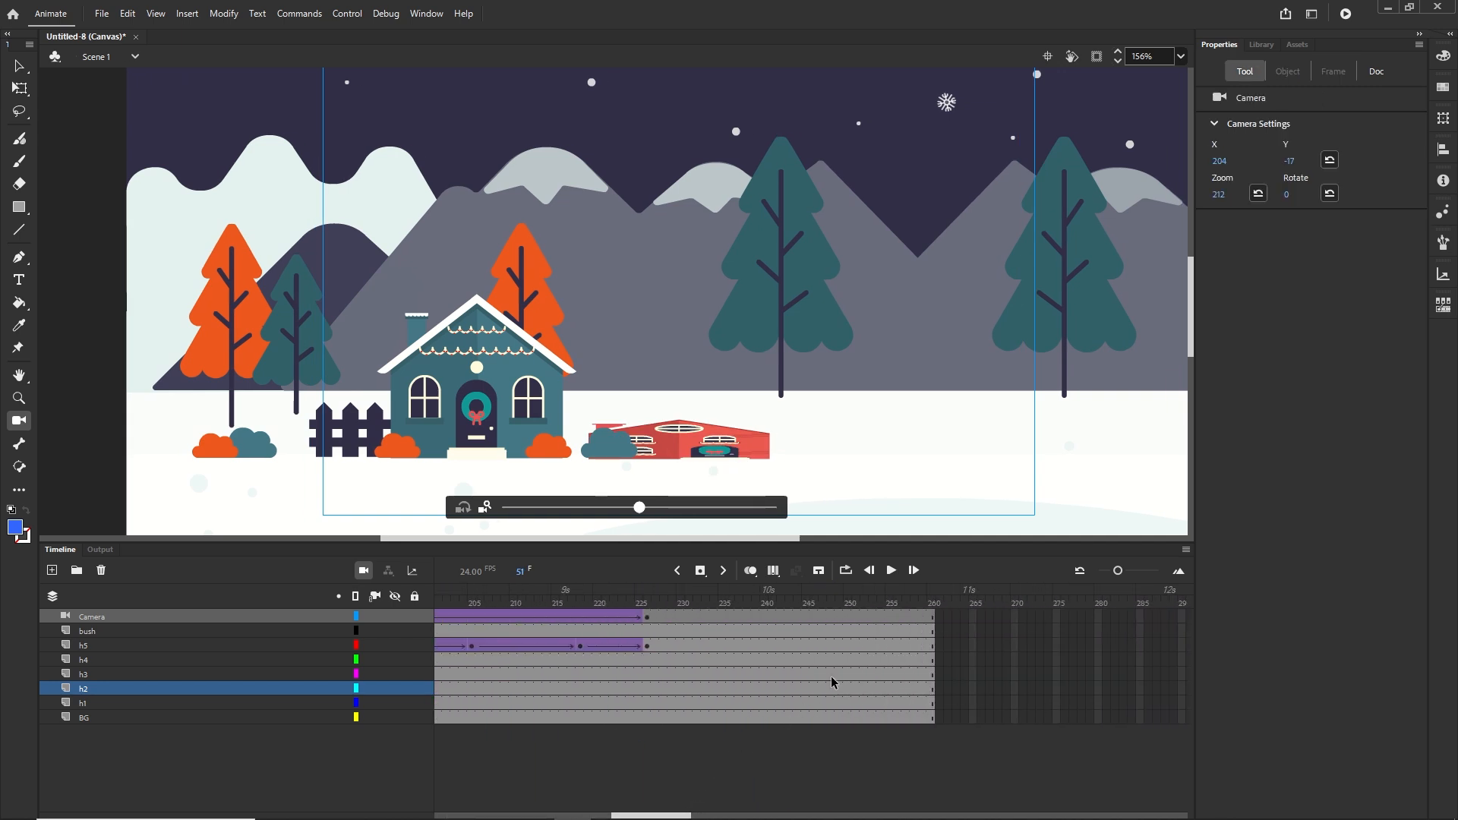
click(892, 622)
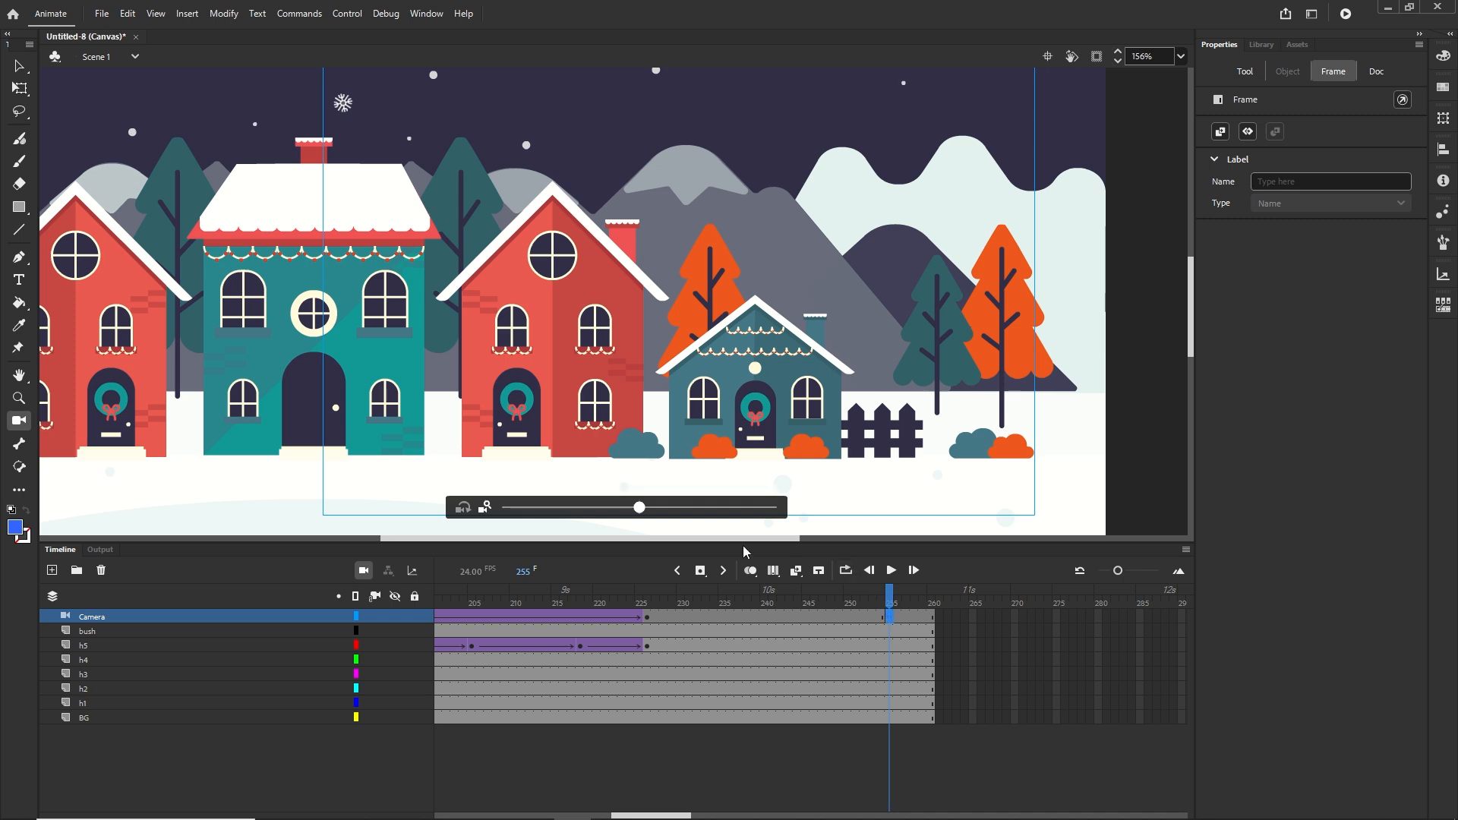
click(640, 509)
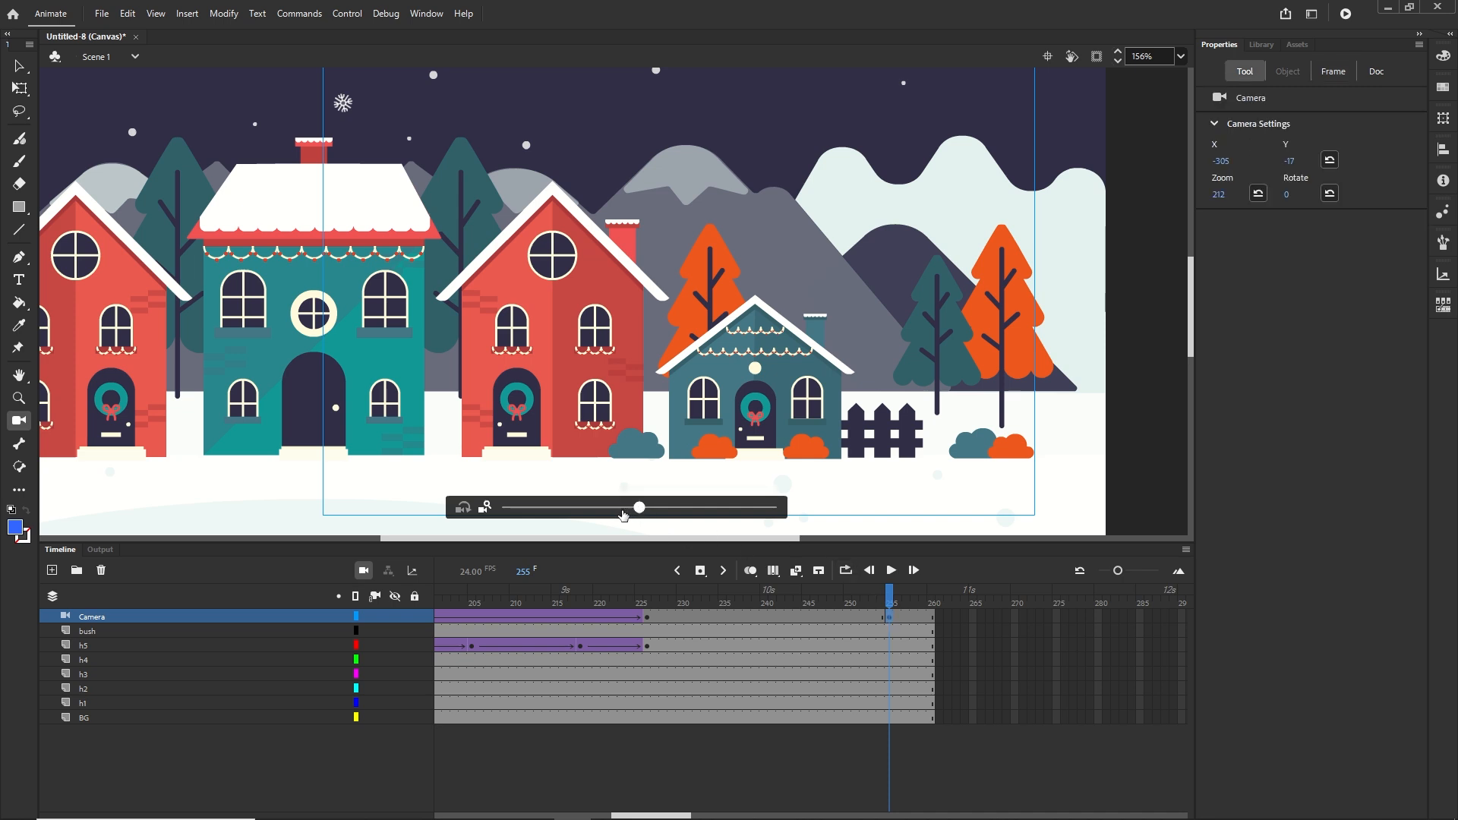
mouse_move(623, 516)
mouse_down()
mouse_move(587, 510)
mouse_move(608, 509)
mouse_up()
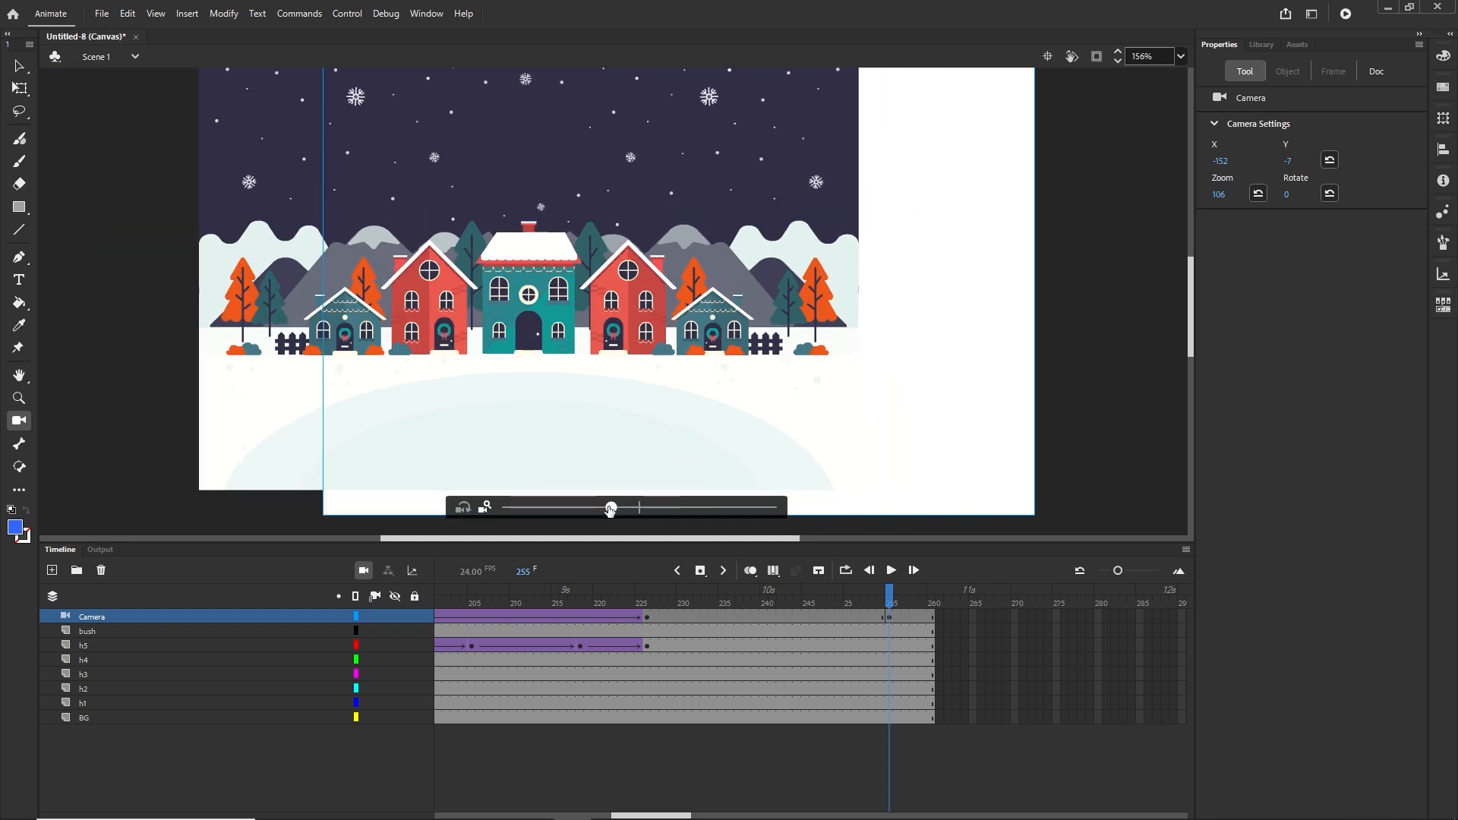
key(ctrl+1)
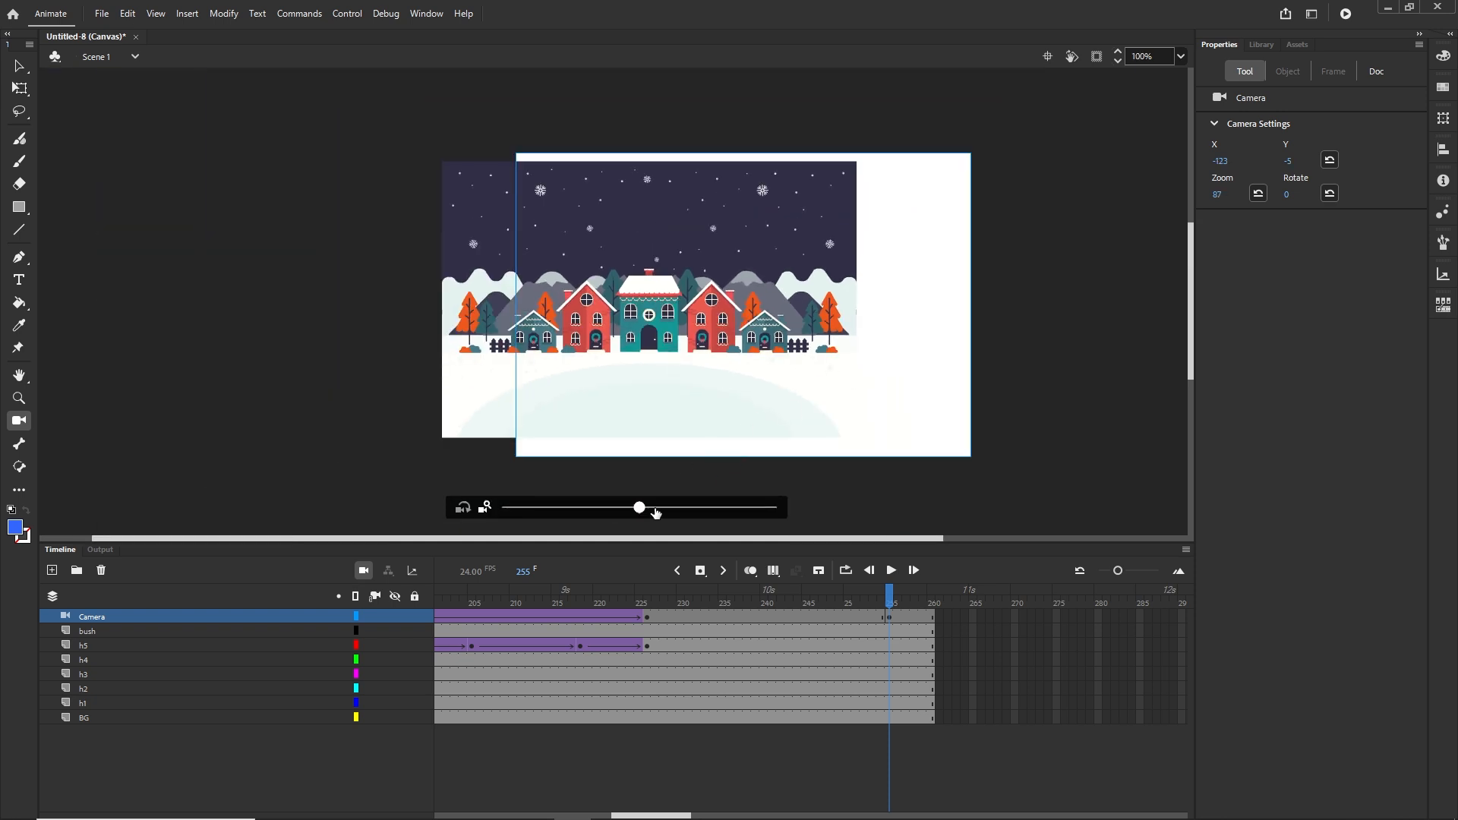
drag(641, 515, 688, 502)
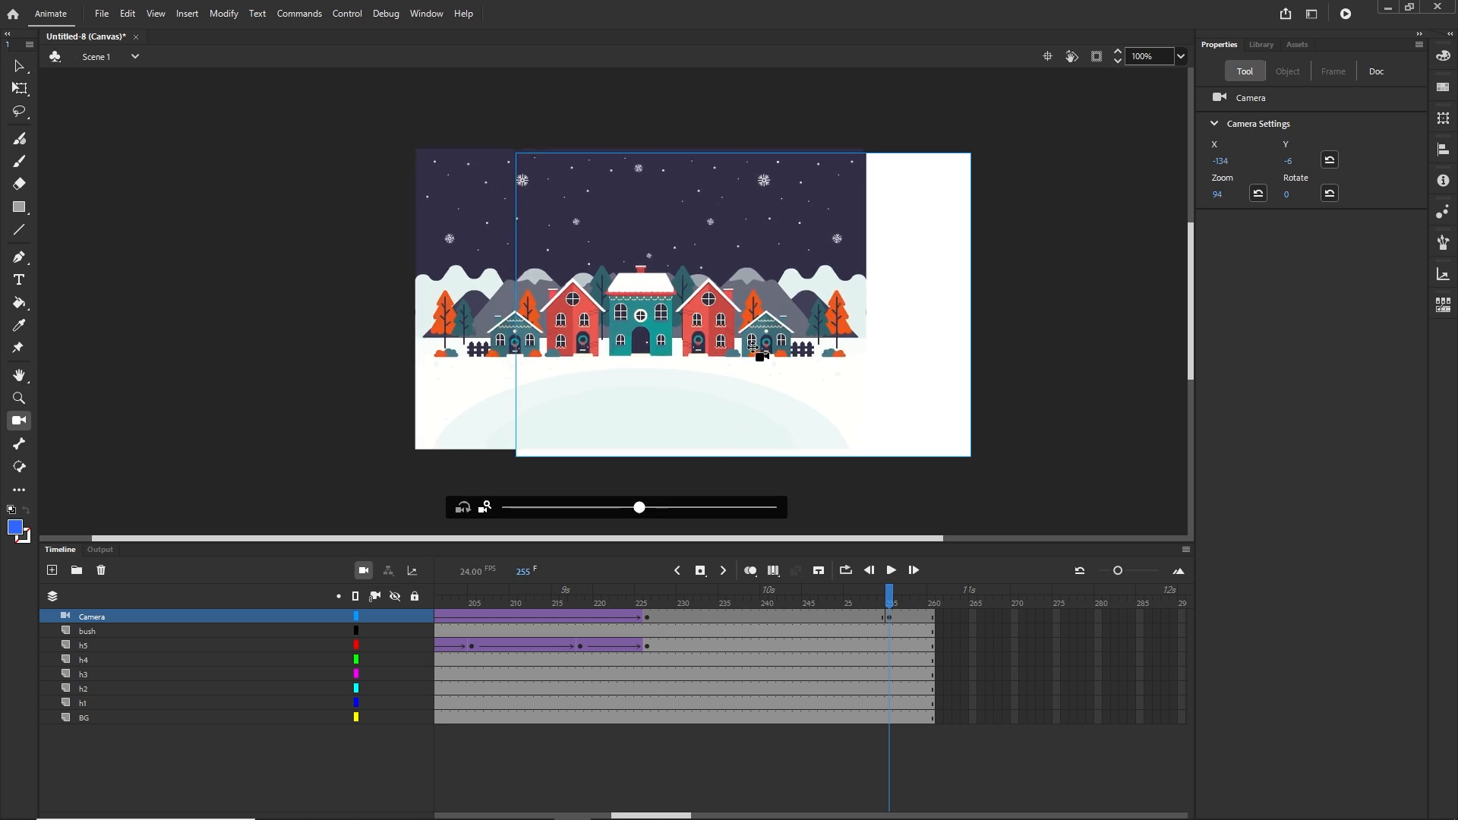
Centre the town in the camera frame at frame 255 with X 5, Y 3 and a camera zoom of 104
drag(728, 346, 722, 346)
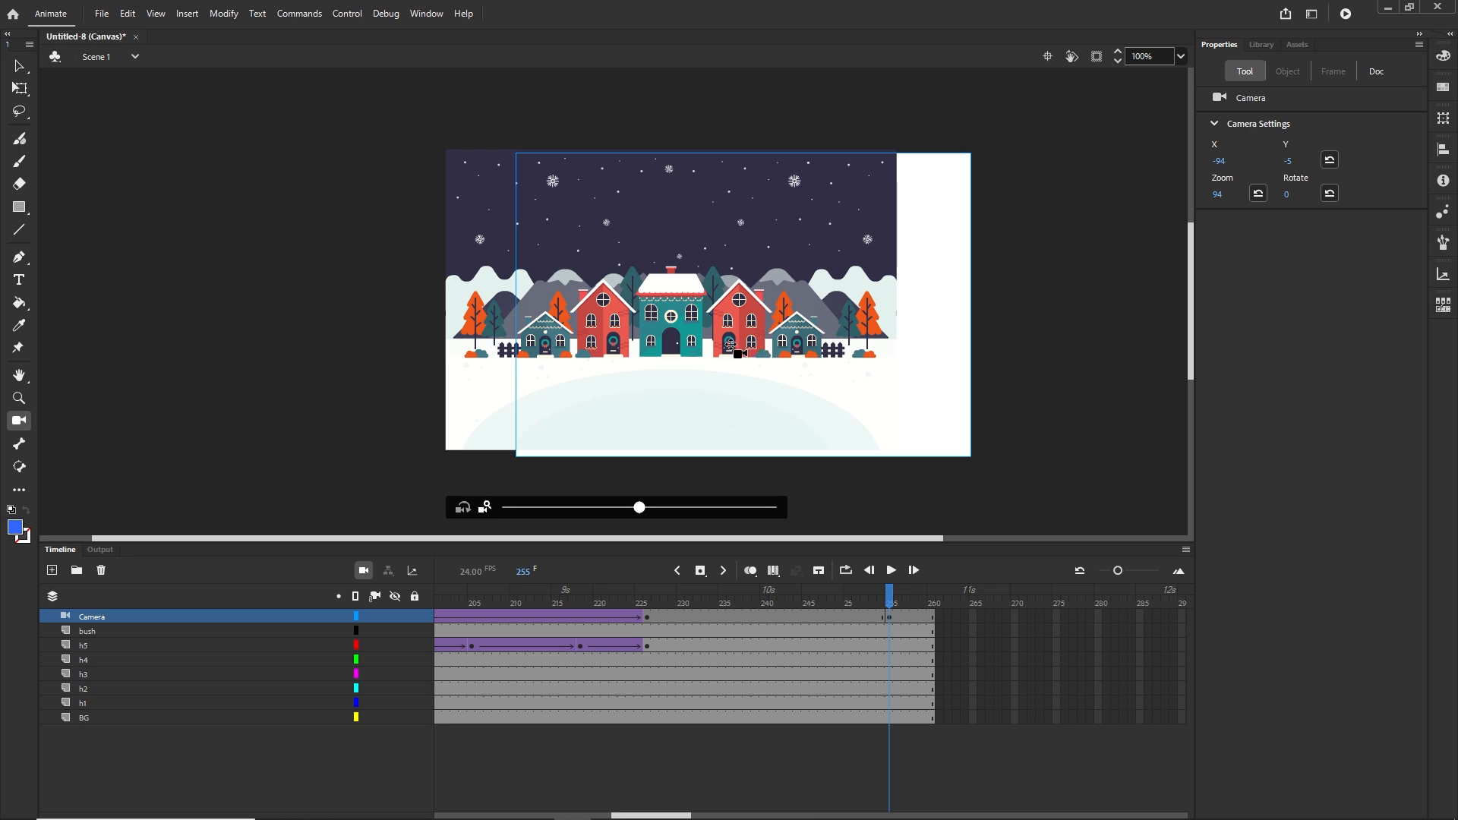
drag(731, 345, 775, 347)
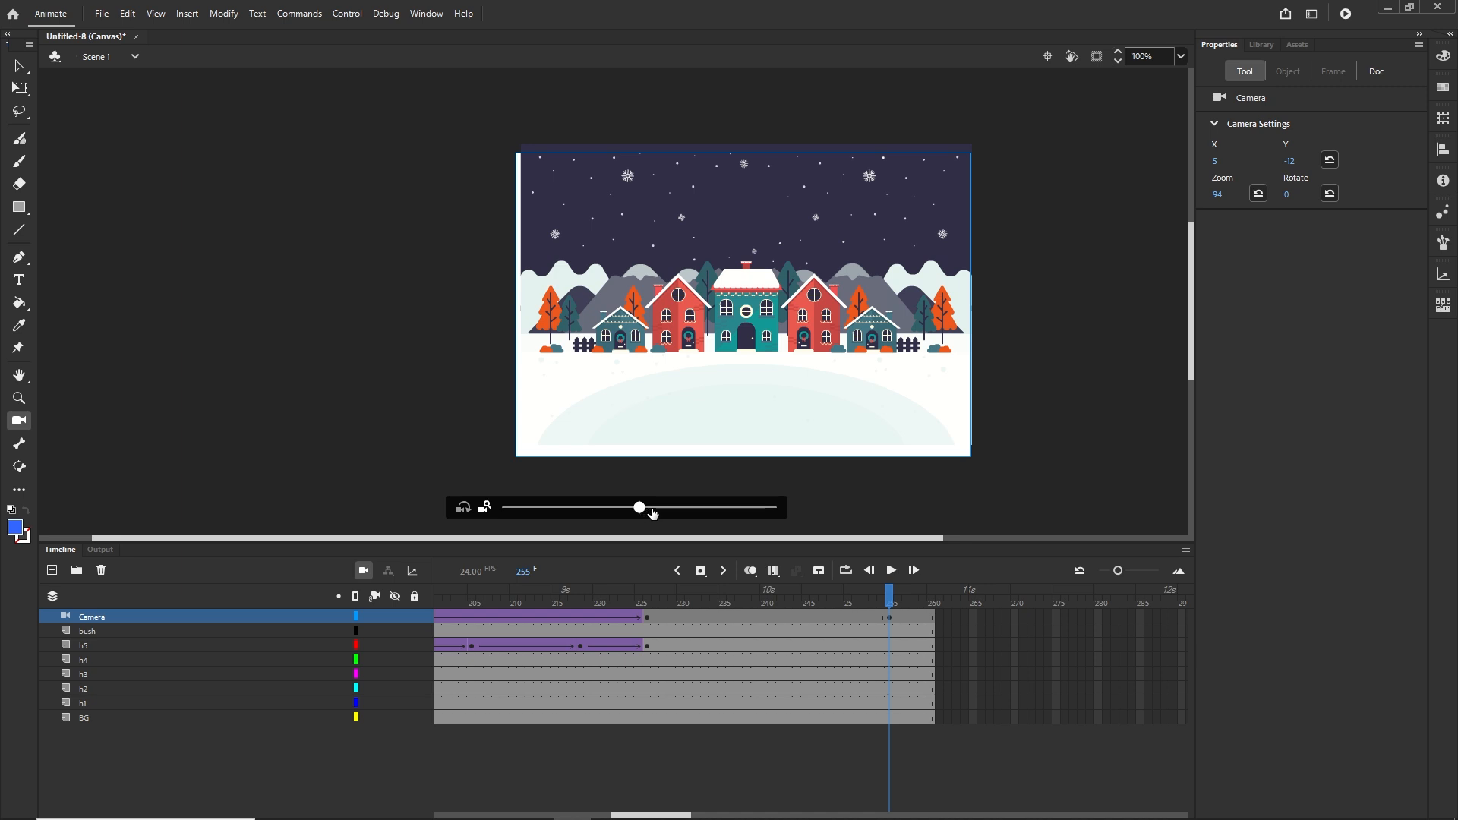
drag(652, 511, 678, 502)
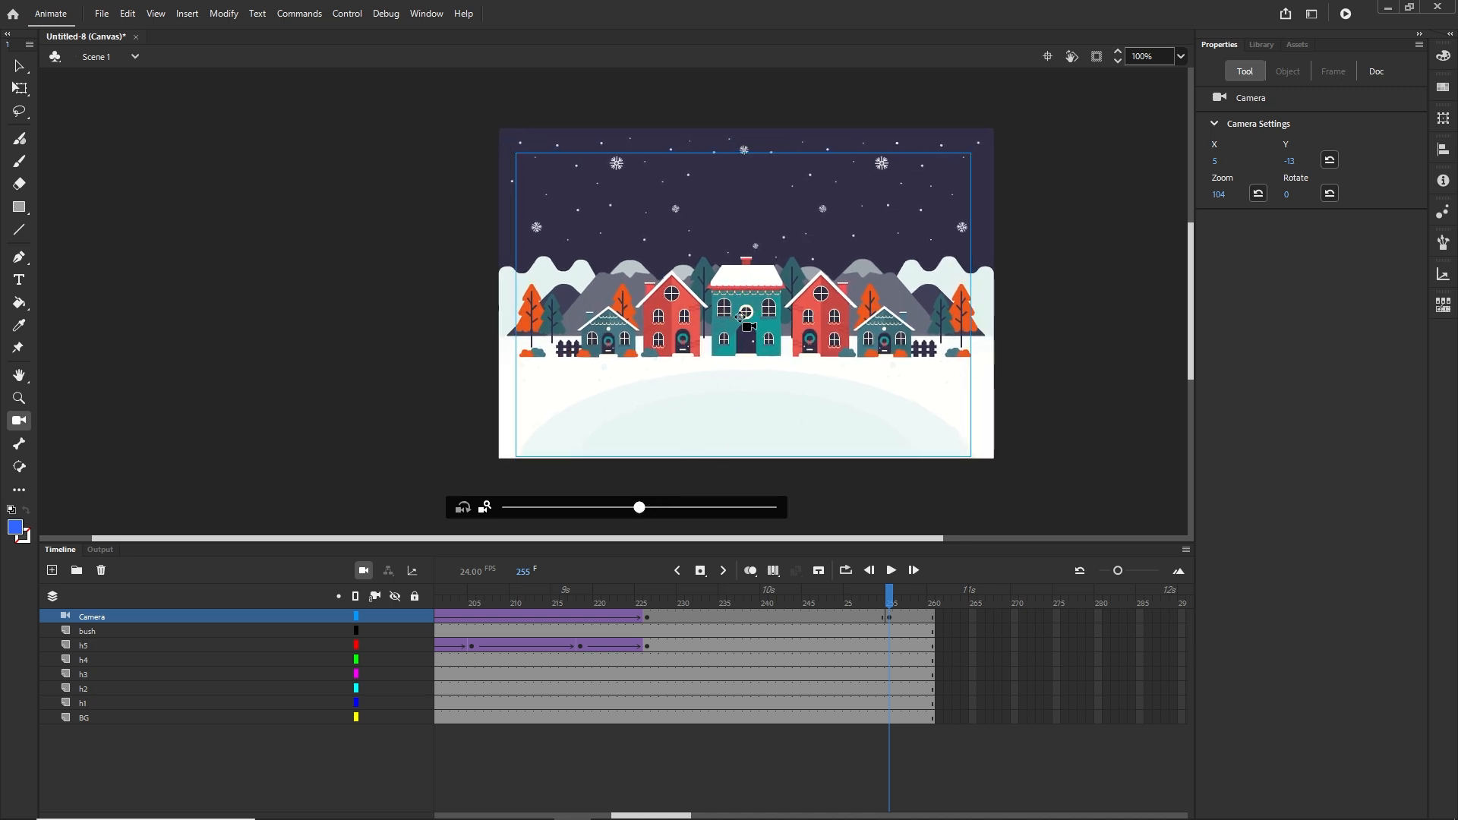
drag(741, 318, 740, 305)
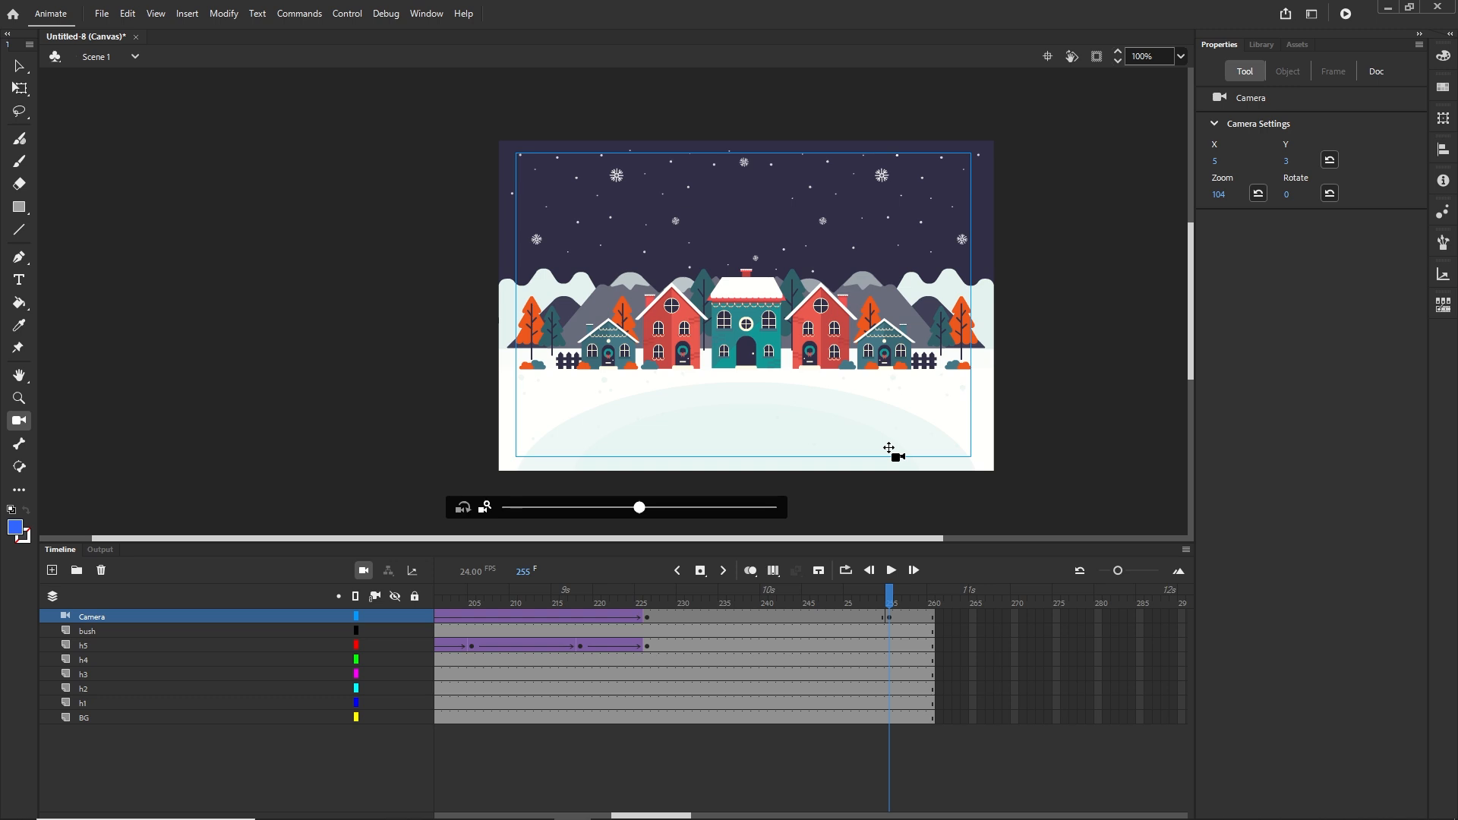
Create a classic tween on the Camera layer between its keyframes at frames 226 and 255
click(750, 617)
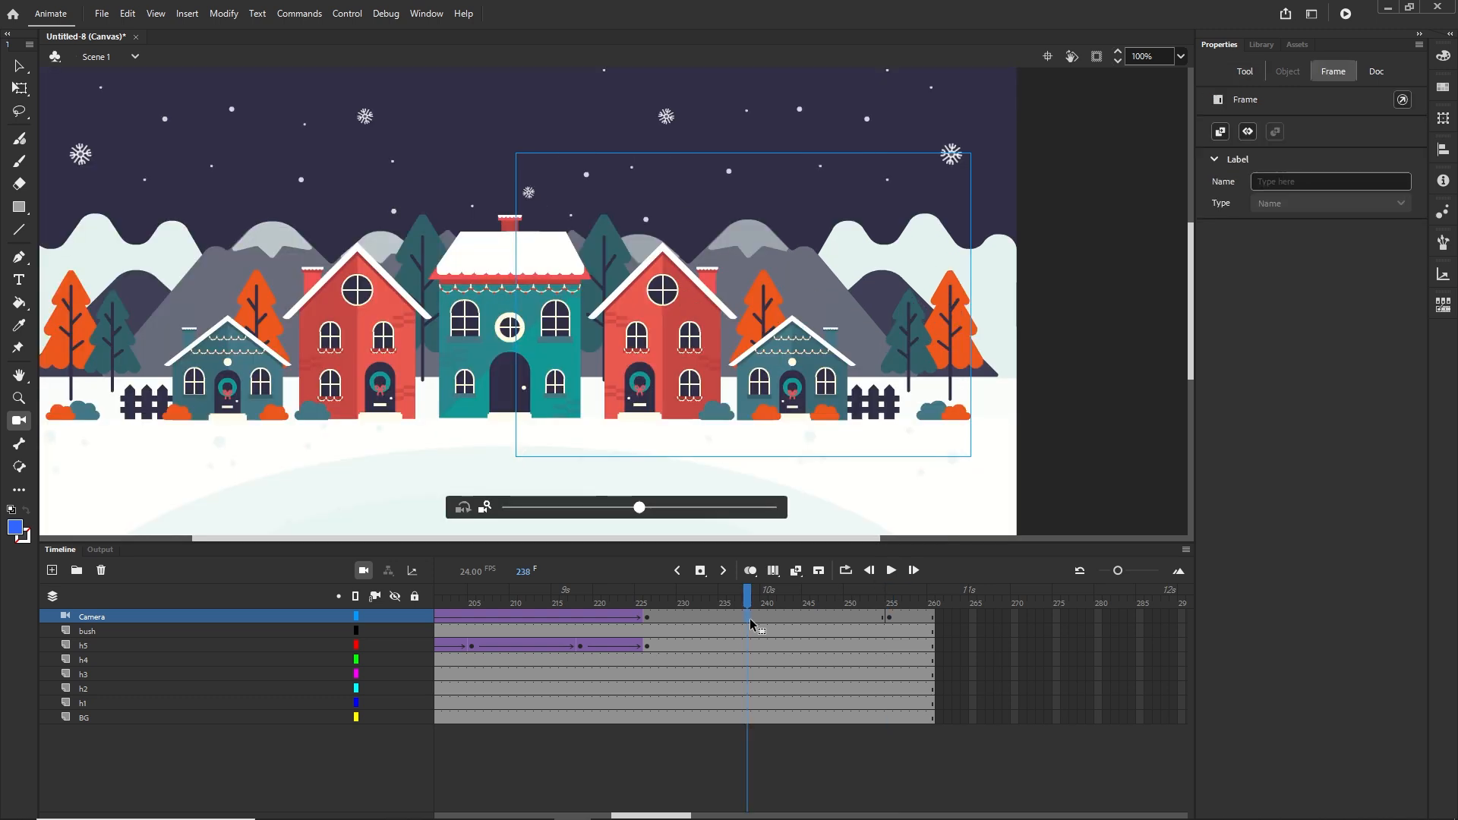
right_click(762, 621)
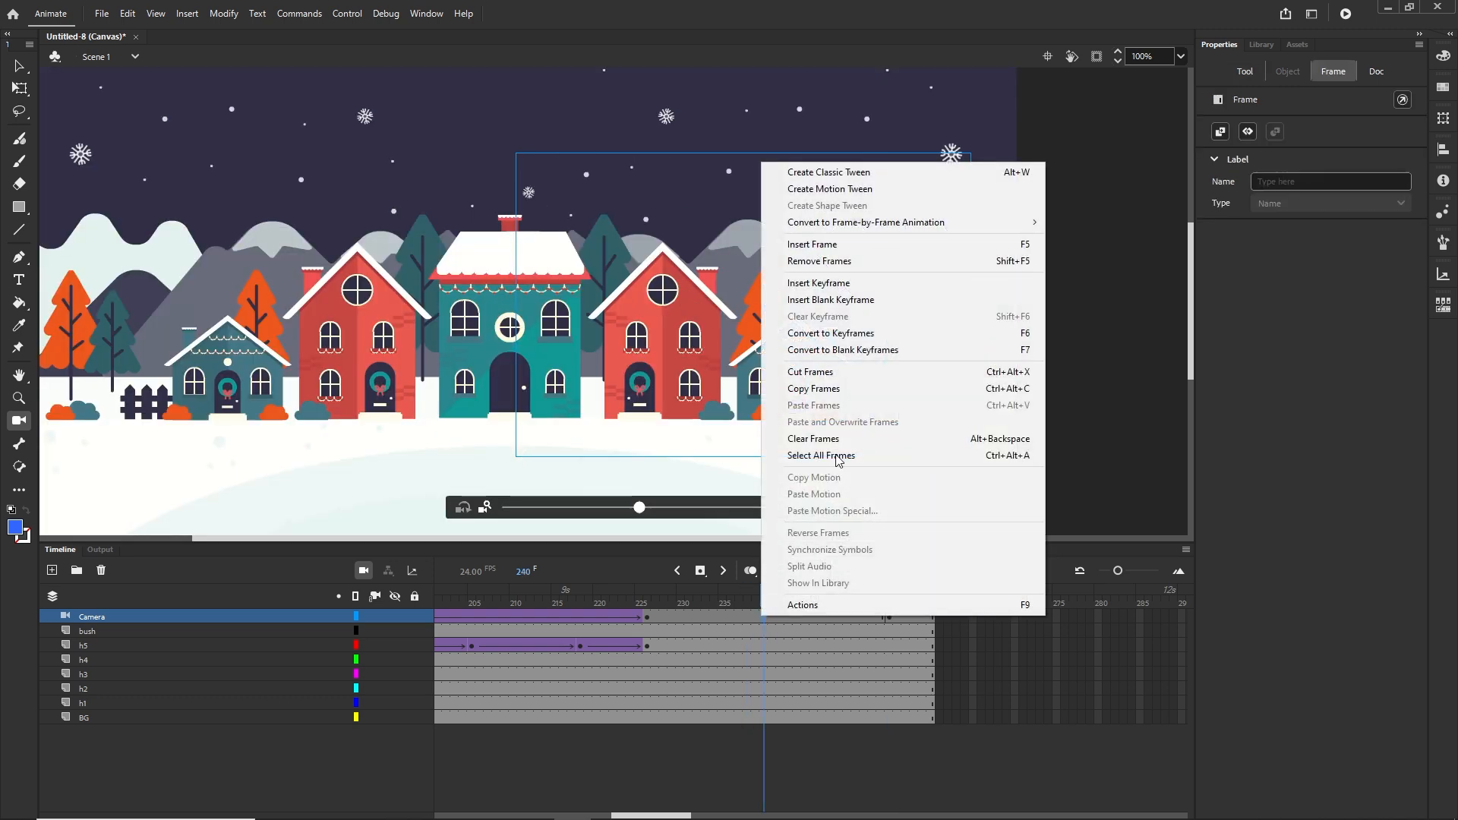
click(835, 176)
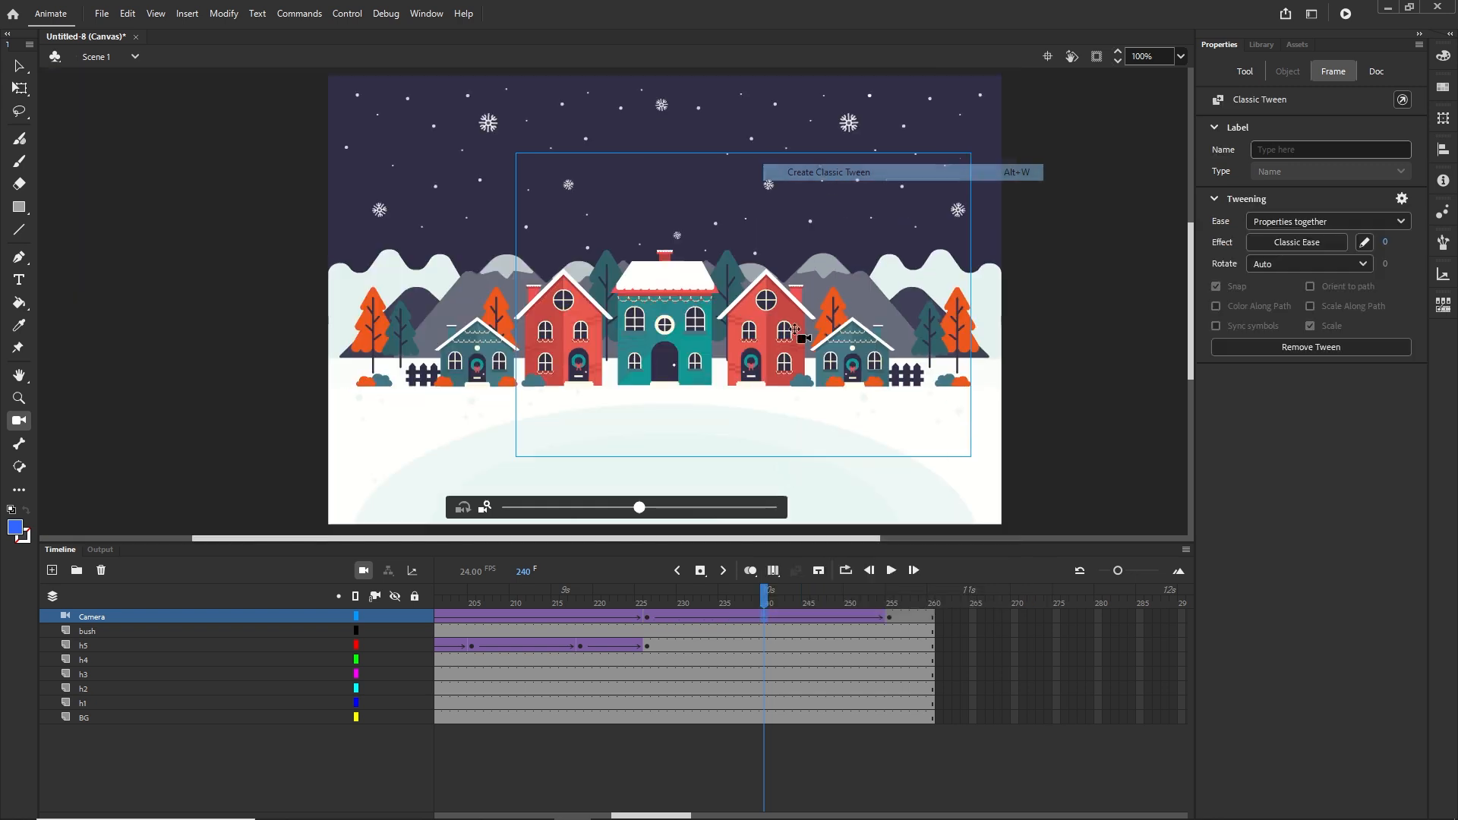
Apply the Quad Ease-In-Out effect to the camera tween starting at frame 226
click(648, 622)
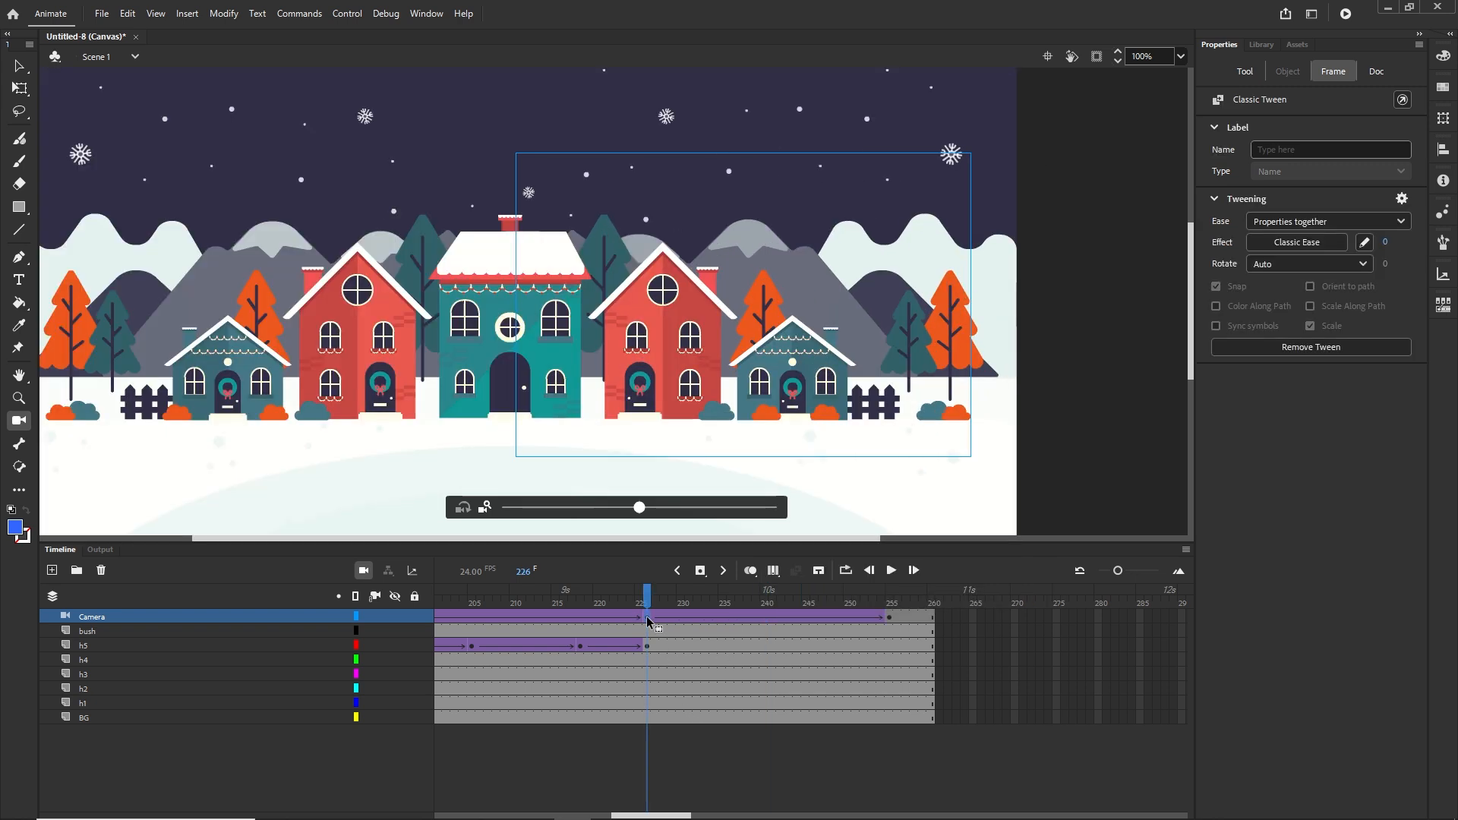
click(1295, 242)
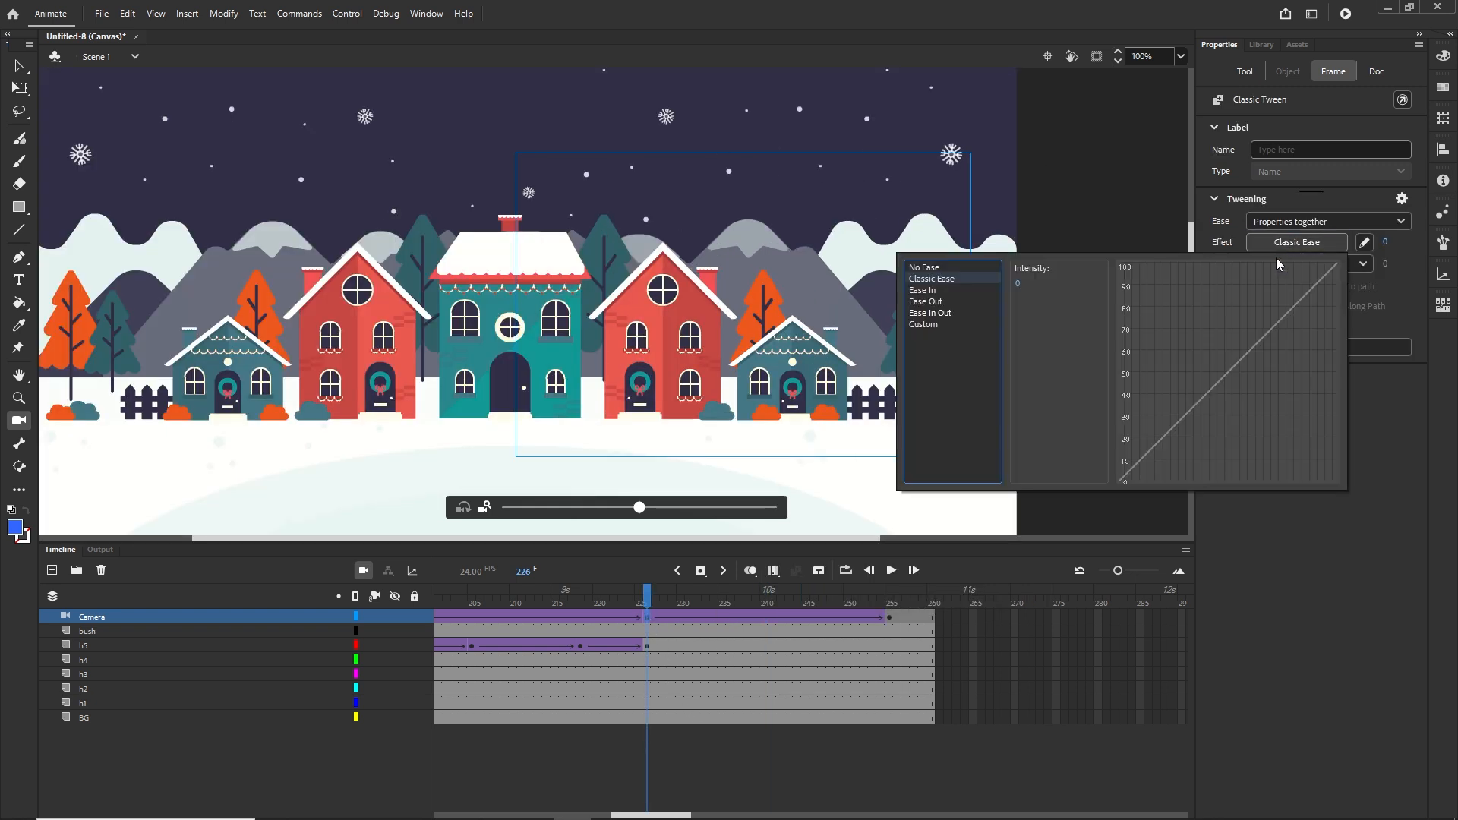
click(937, 316)
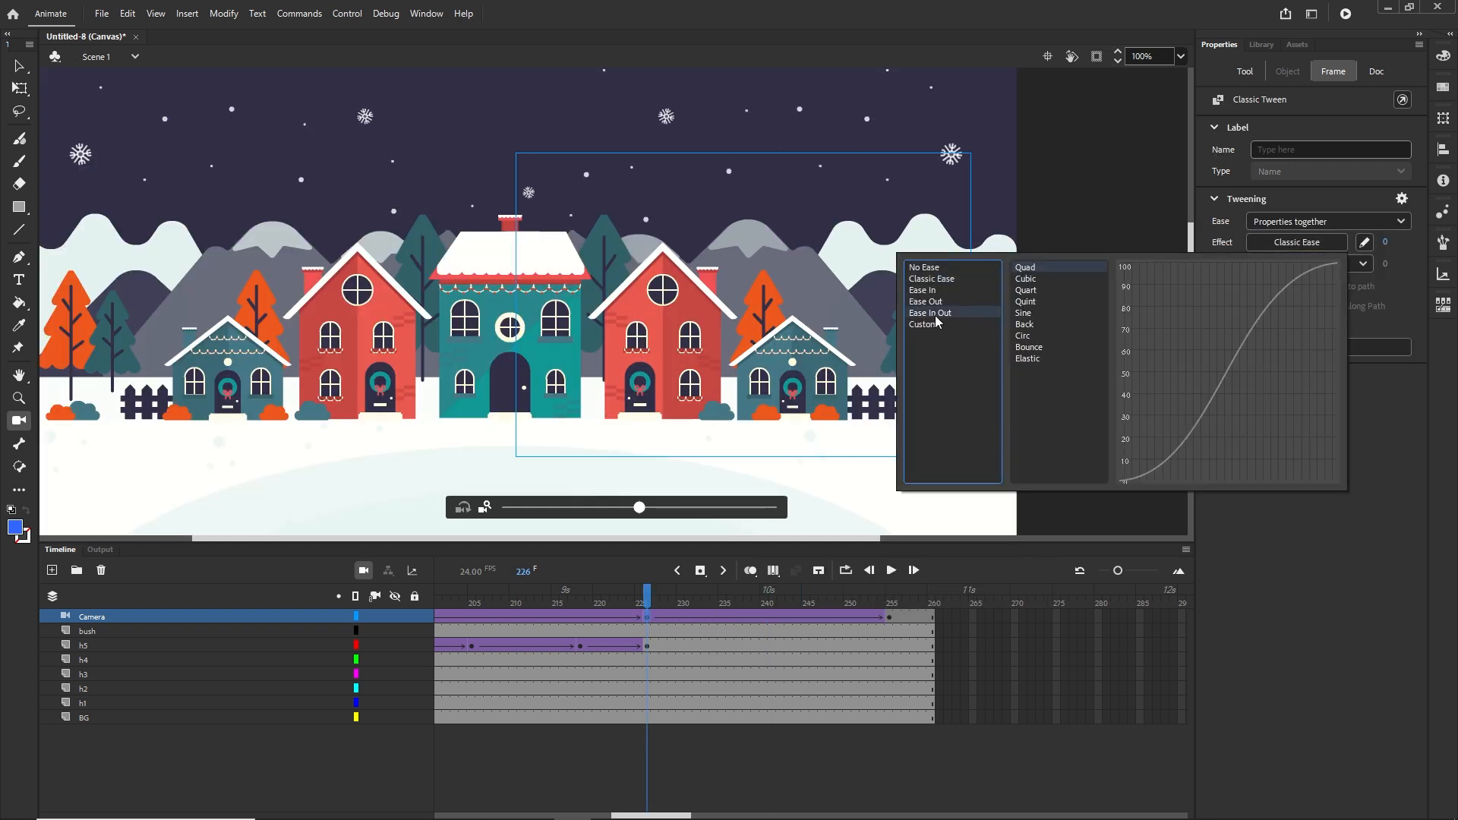
double_click(1029, 269)
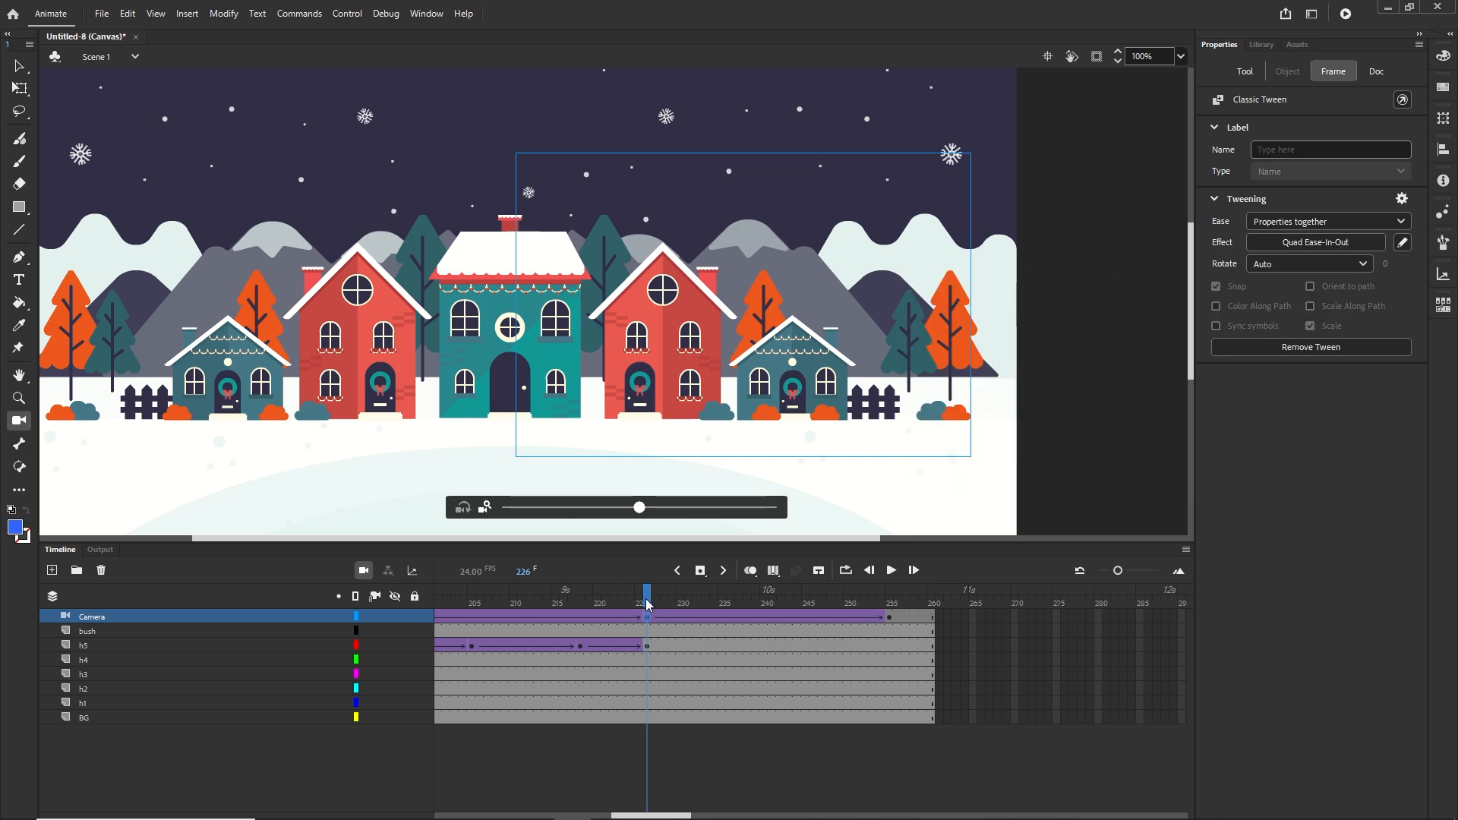
Scrub through the eased camera zoom-out, test the movie in the browser, and return to the Animate timeline
drag(648, 605, 1008, 583)
click(438, 619)
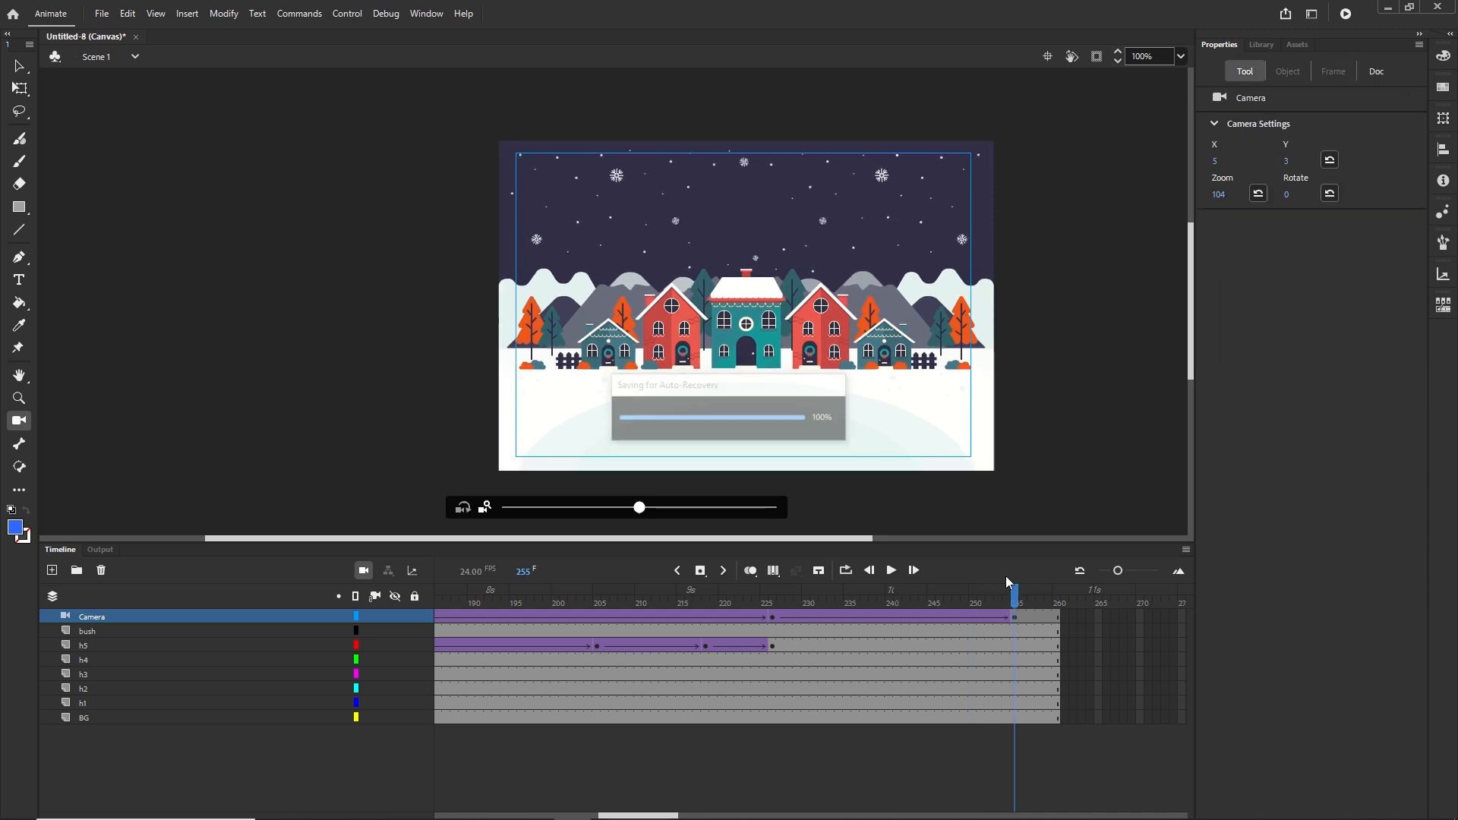
key(ctrl+Return)
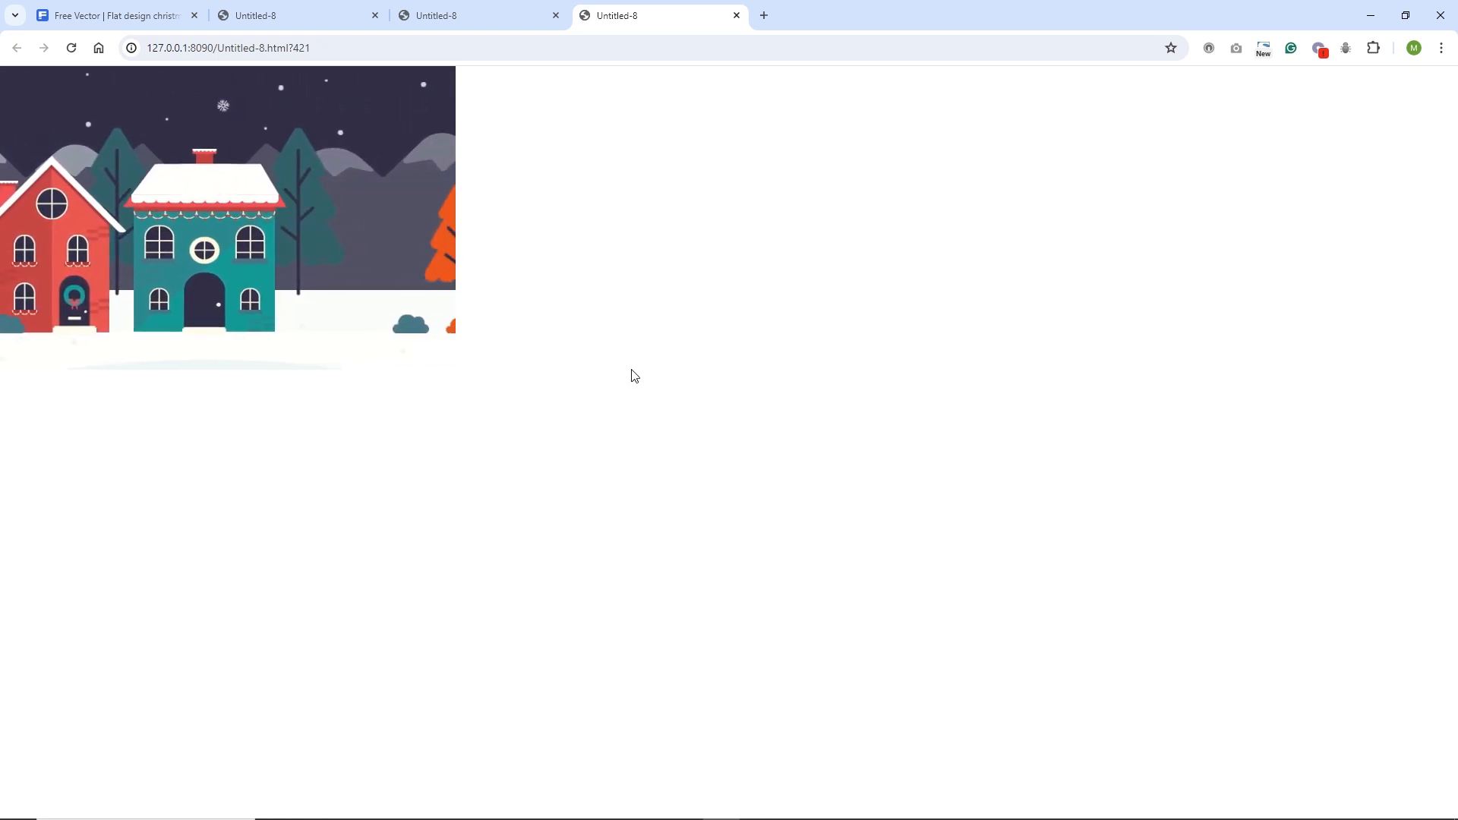
mouse_move(613, 793)
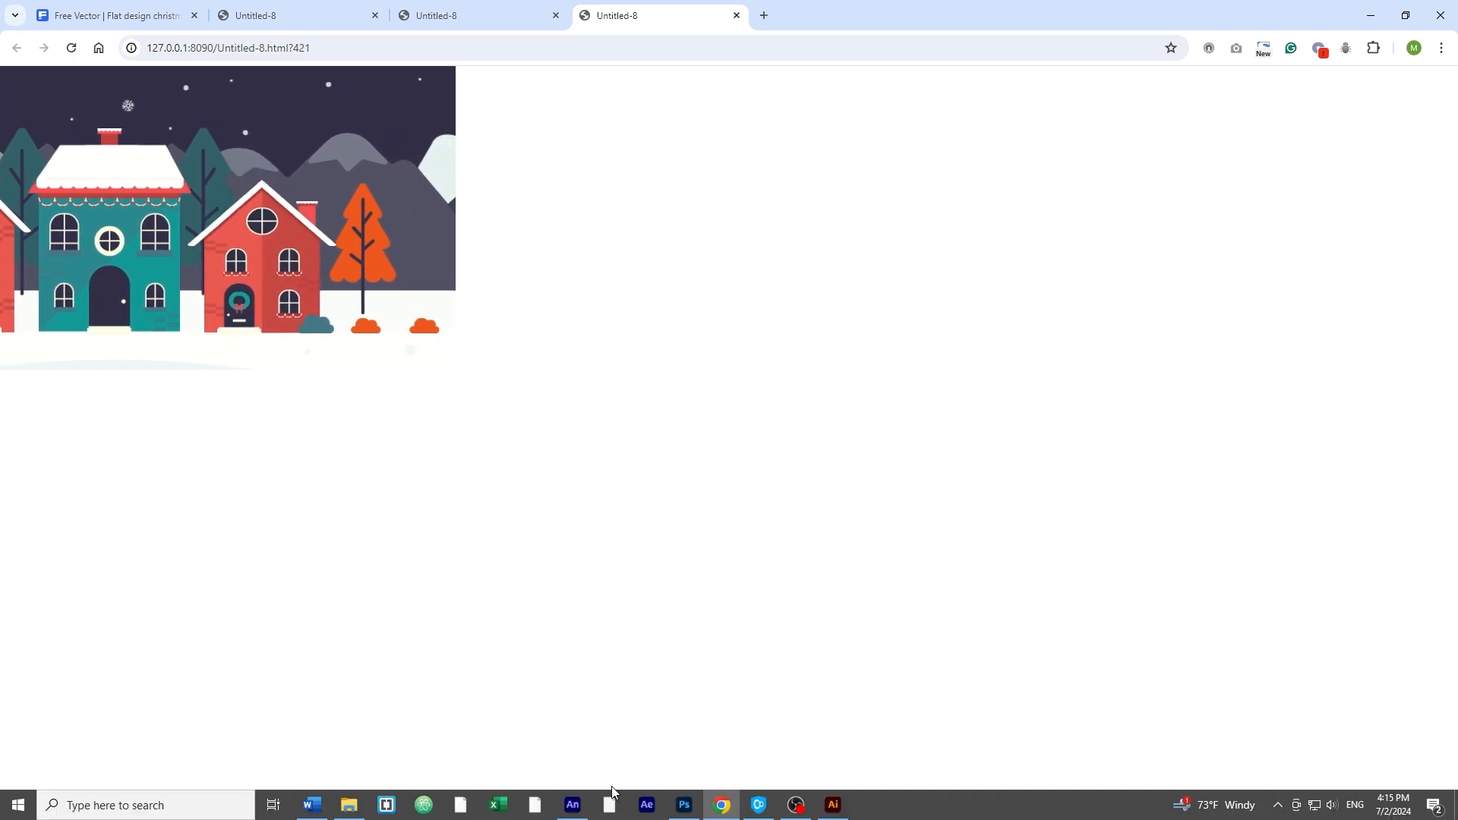
click(572, 805)
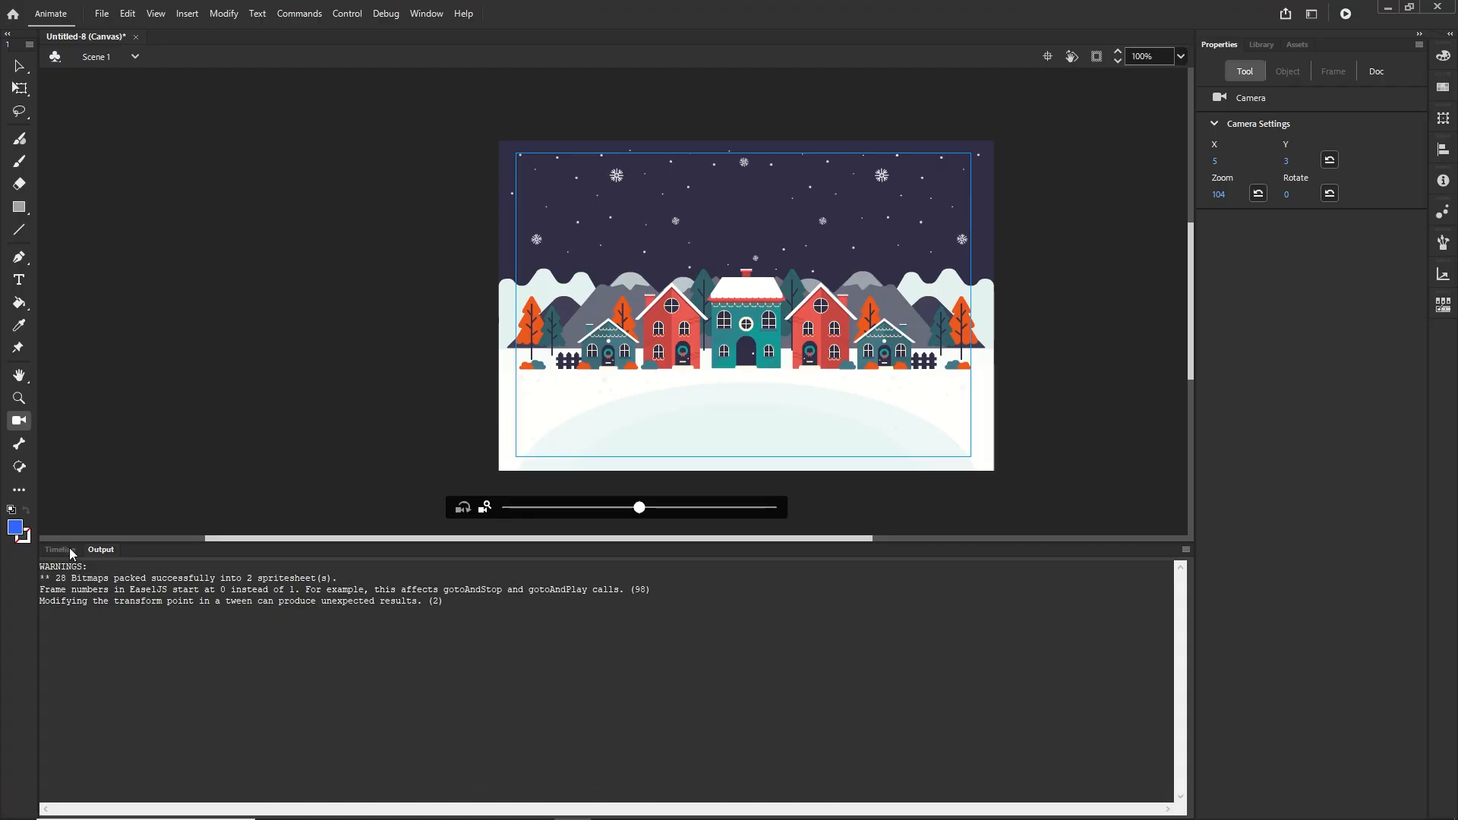
click(60, 549)
Try moving layer h1's animated frames 25 to 46 so that they start at frame 19, and undo the move
drag(659, 817, 462, 817)
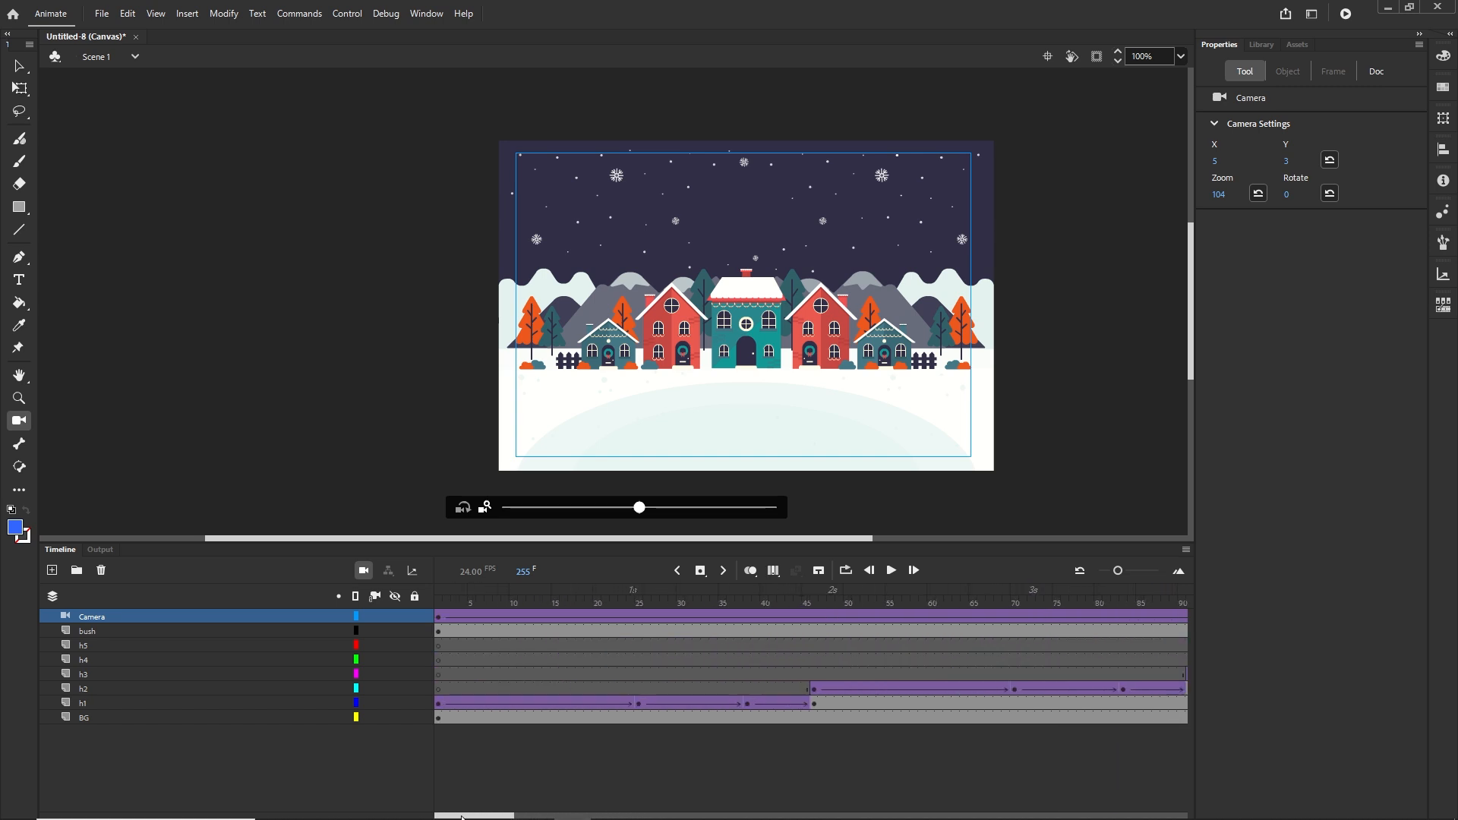
click(816, 705)
shift+click(640, 705)
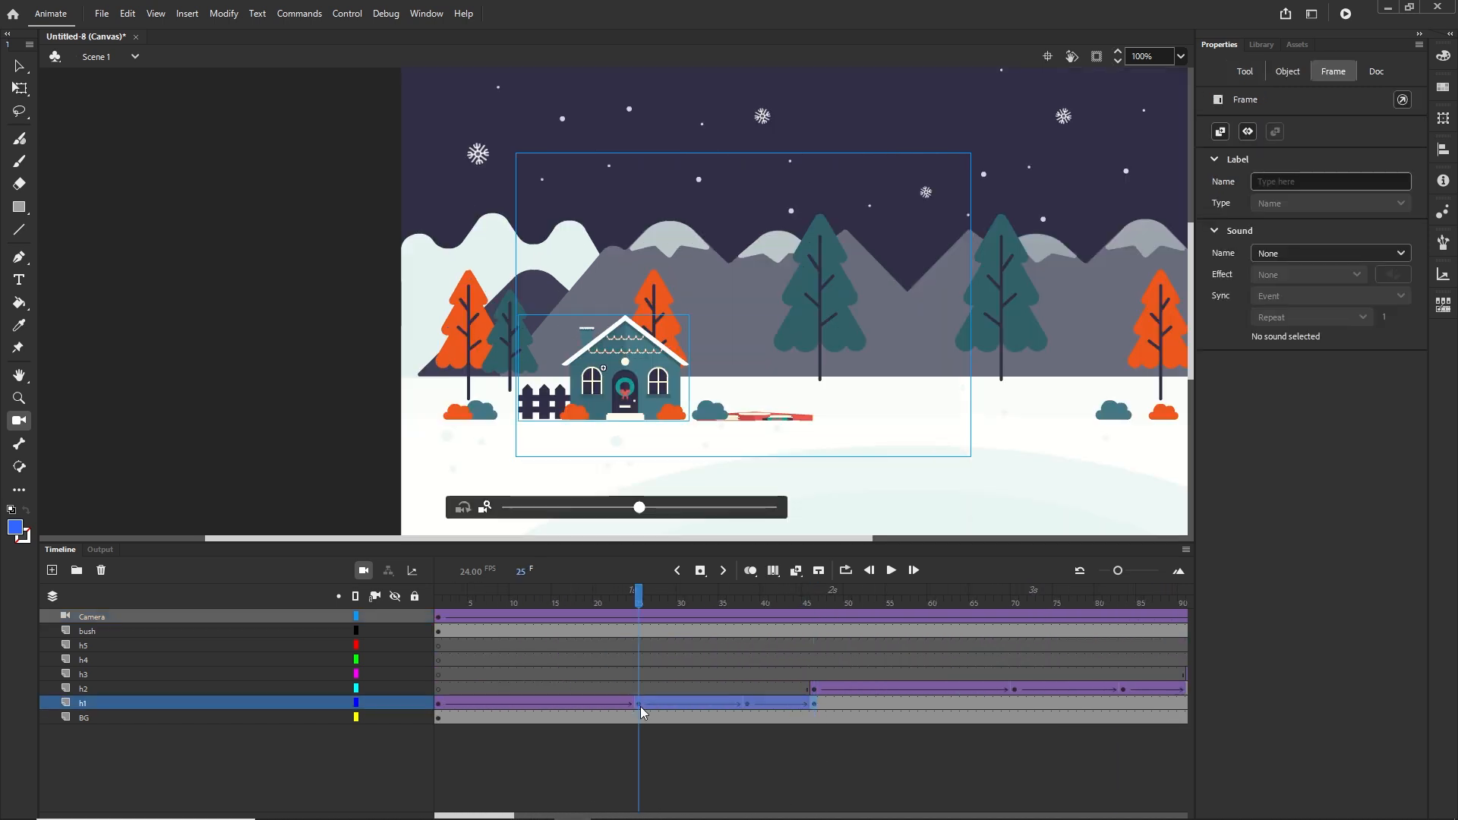
drag(637, 704, 590, 703)
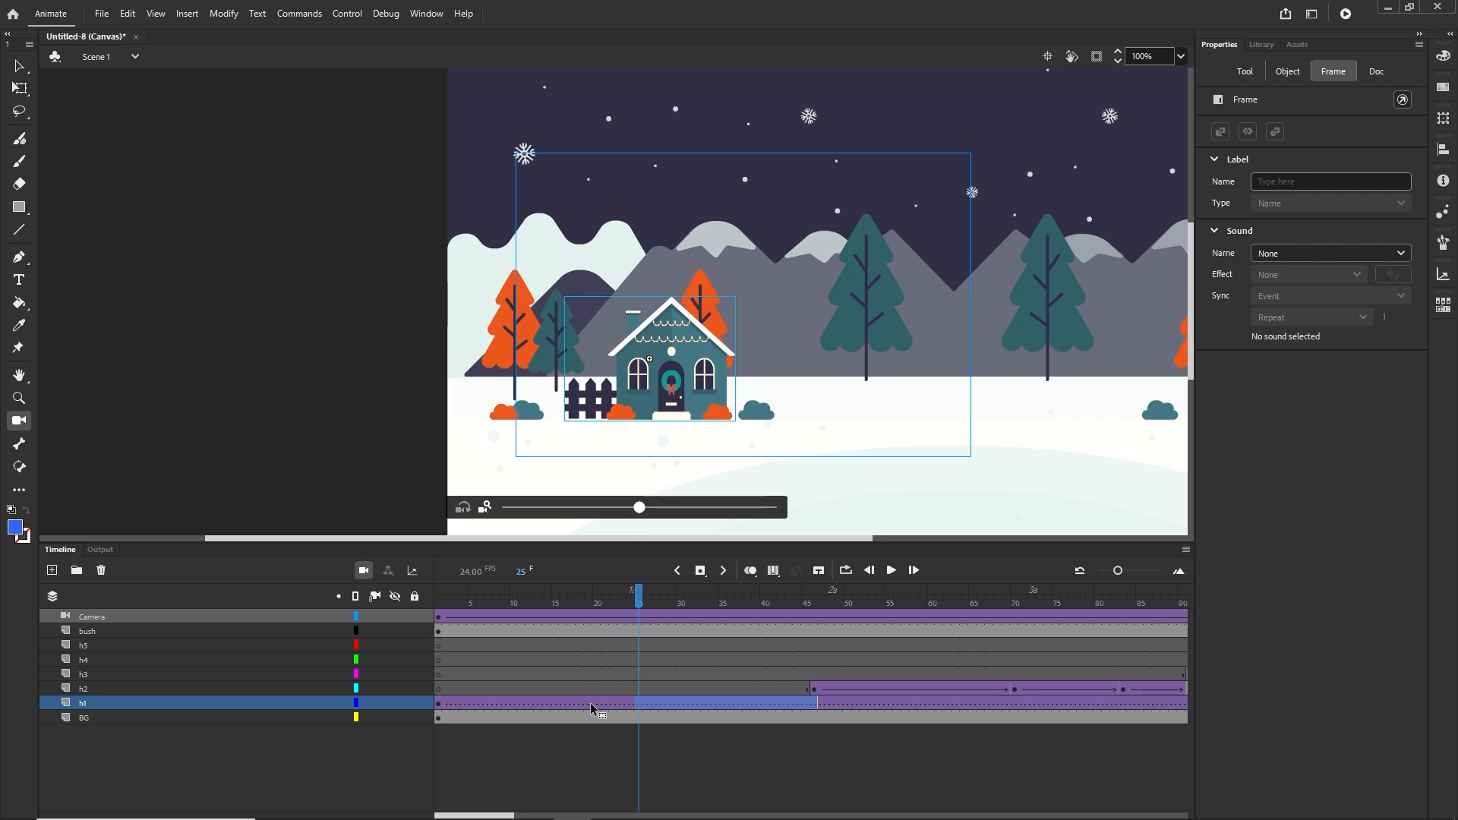
click(763, 703)
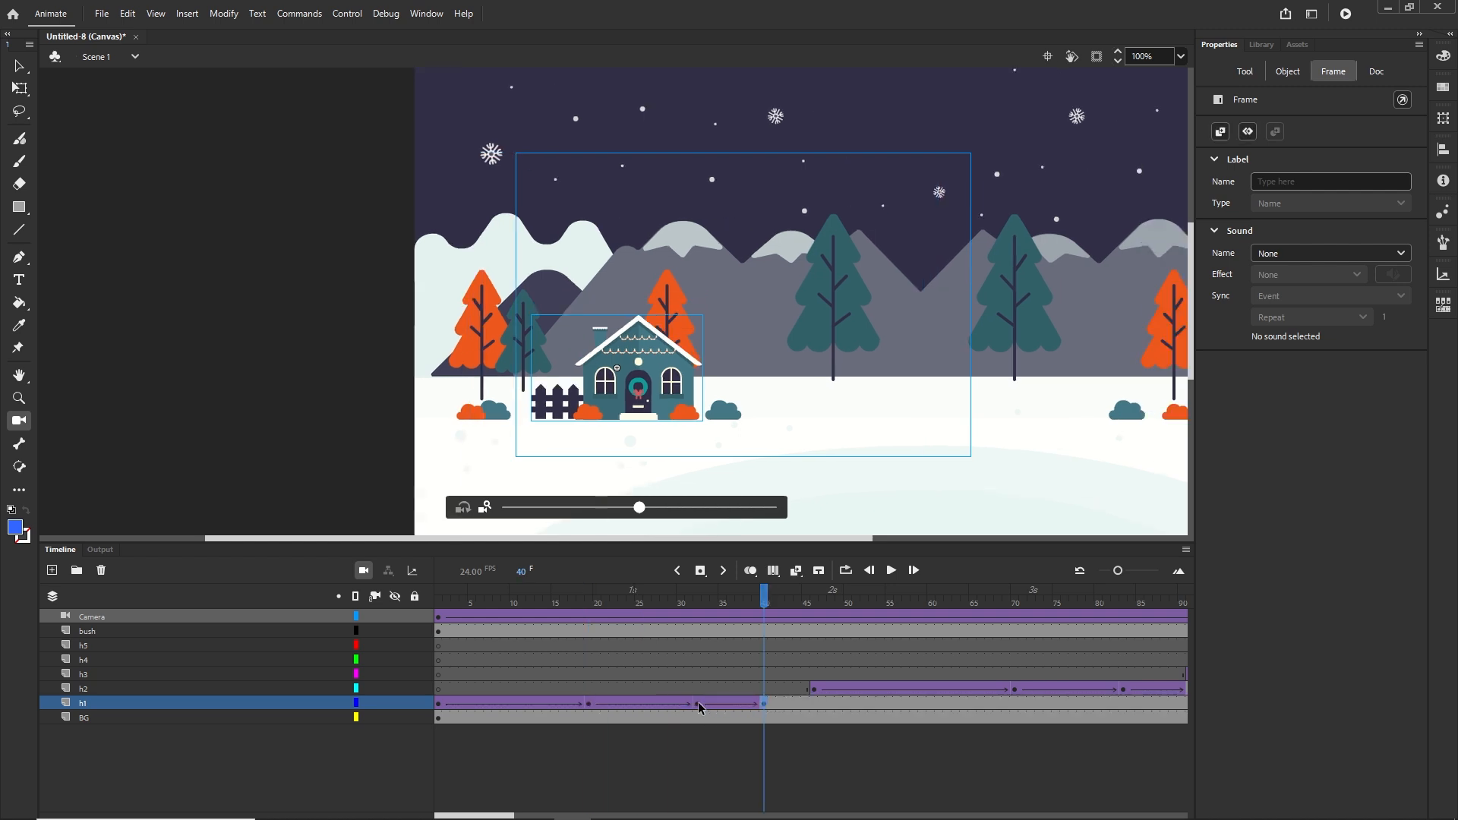
key(ctrl+z)
key(ctrl+z)
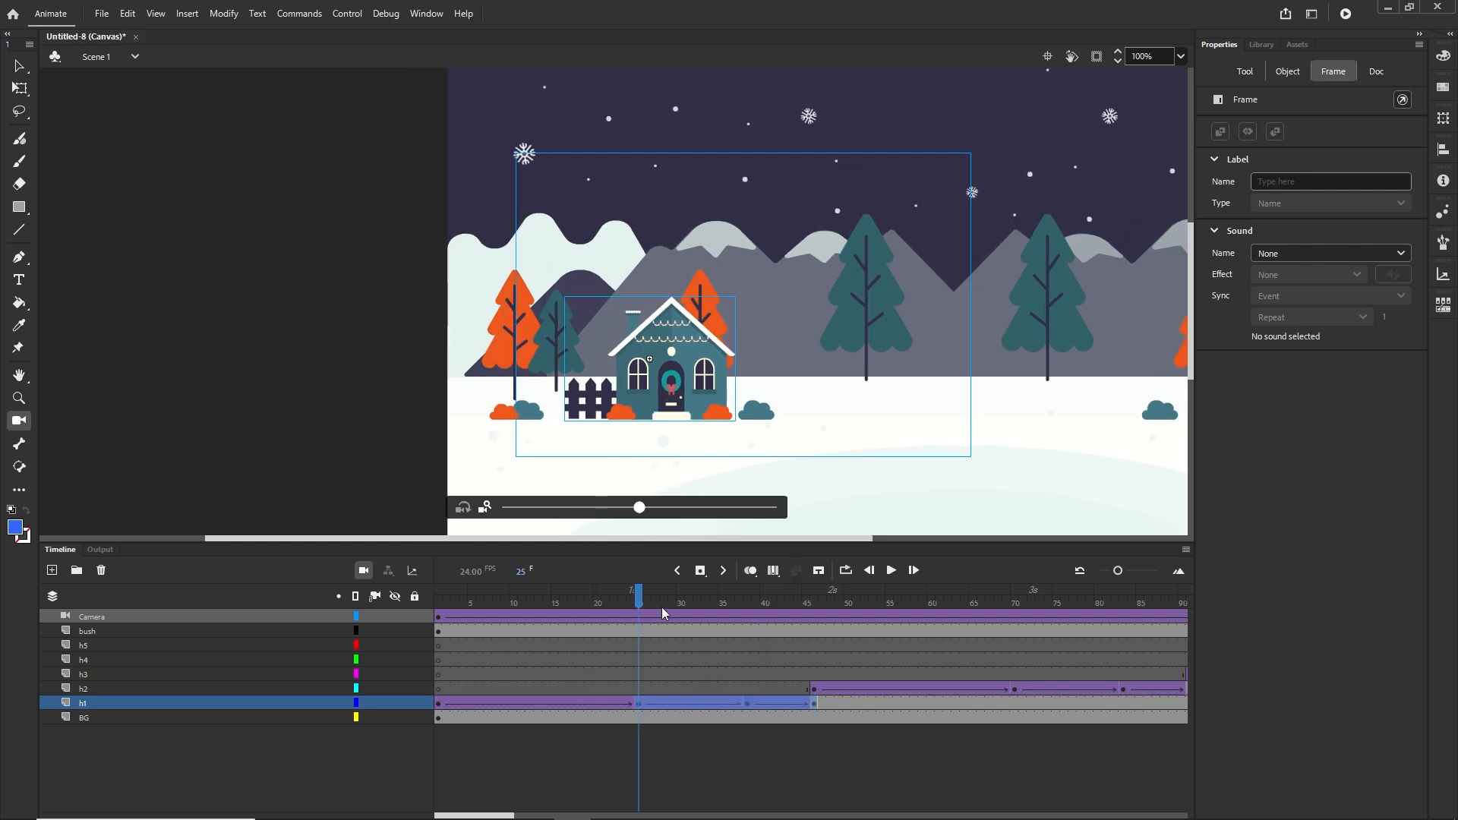
Extend all layers from Camera down to BG to frame 285 and scrub through the added frames
drag(639, 597, 1106, 606)
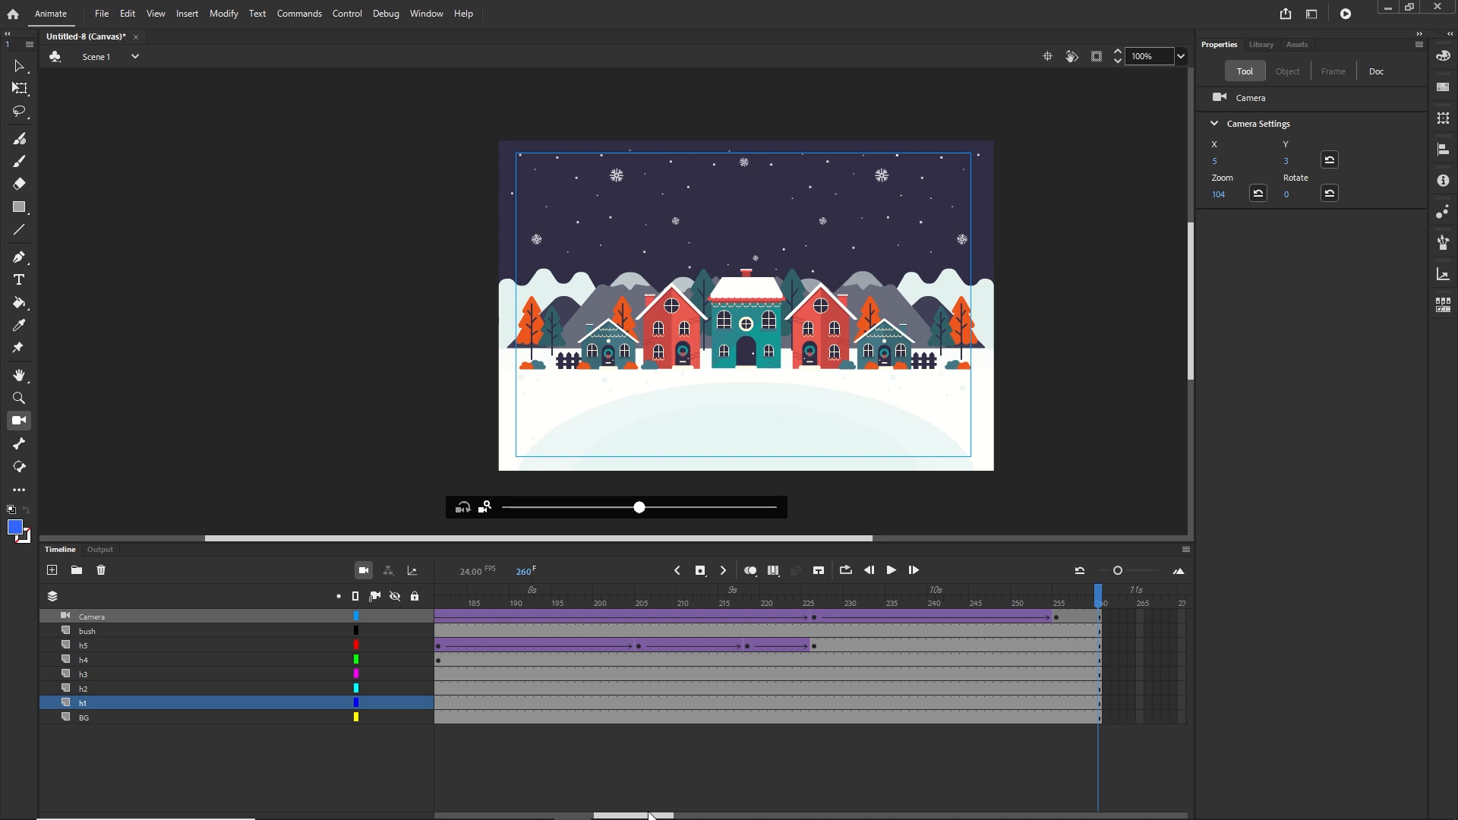
drag(657, 817, 705, 817)
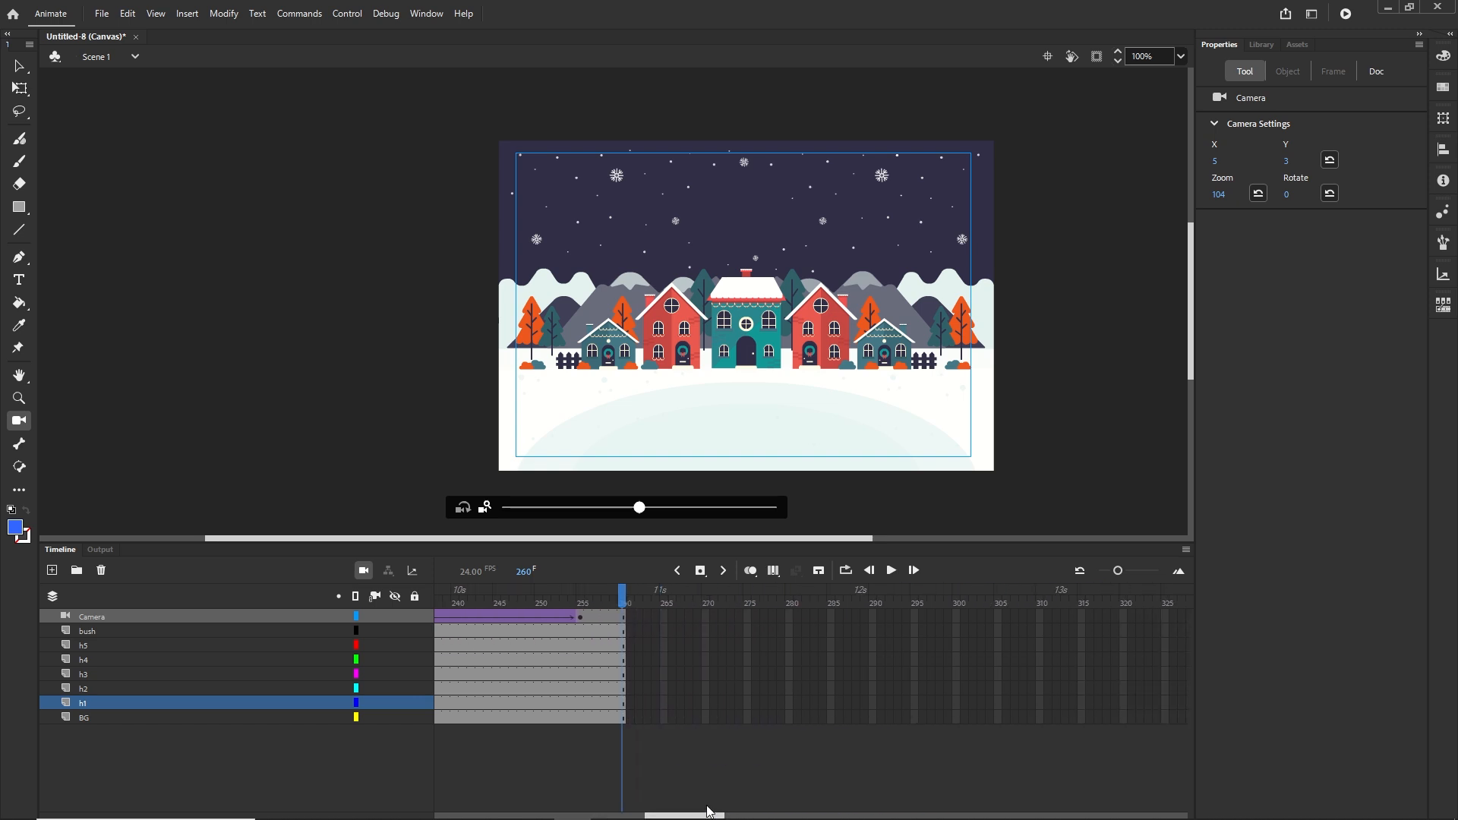
mouse_move(619, 603)
mouse_down()
mouse_move(529, 600)
mouse_move(635, 612)
mouse_move(504, 603)
mouse_move(623, 608)
mouse_up()
click(834, 719)
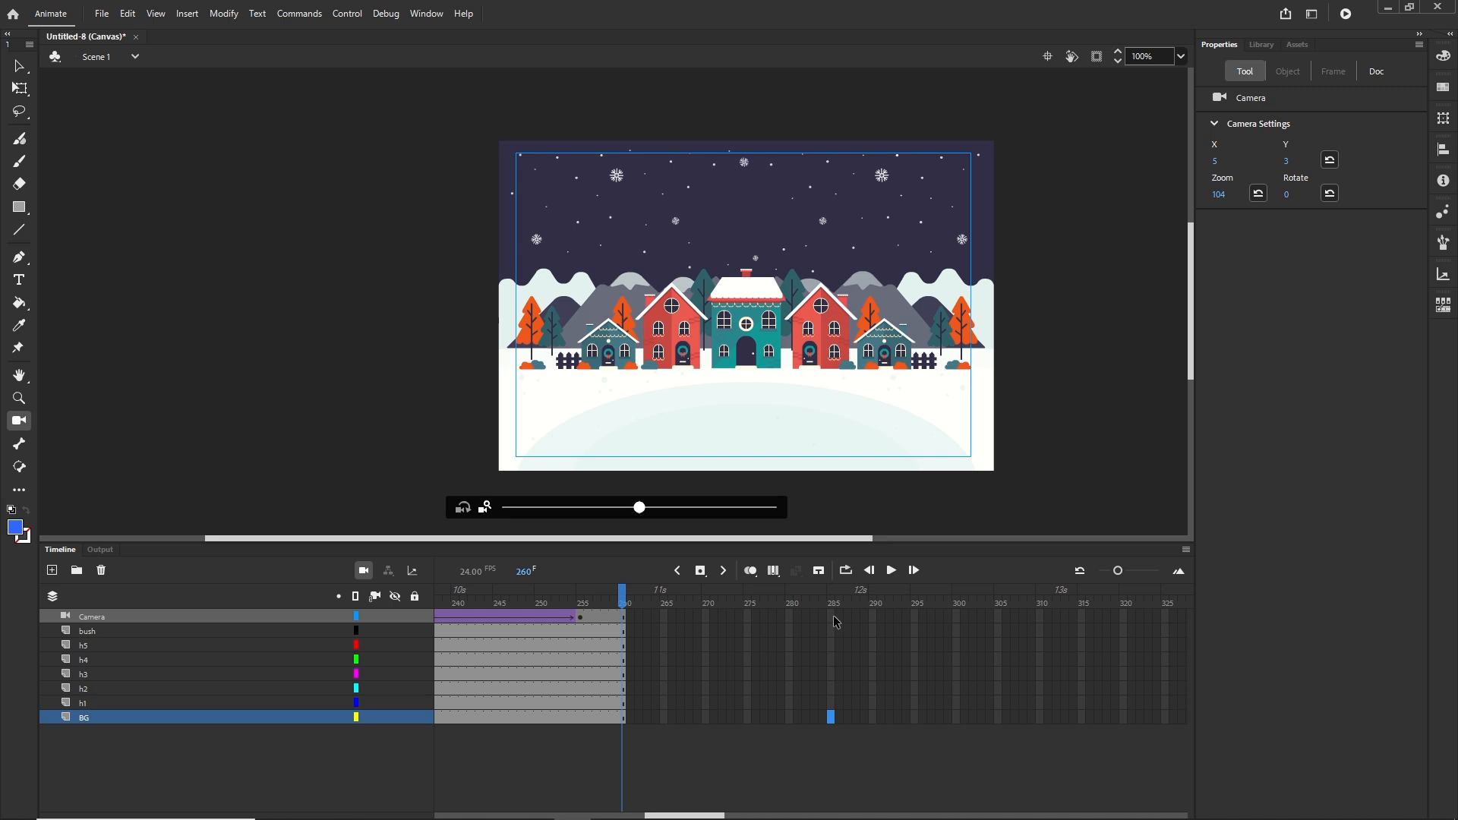
shift+click(831, 616)
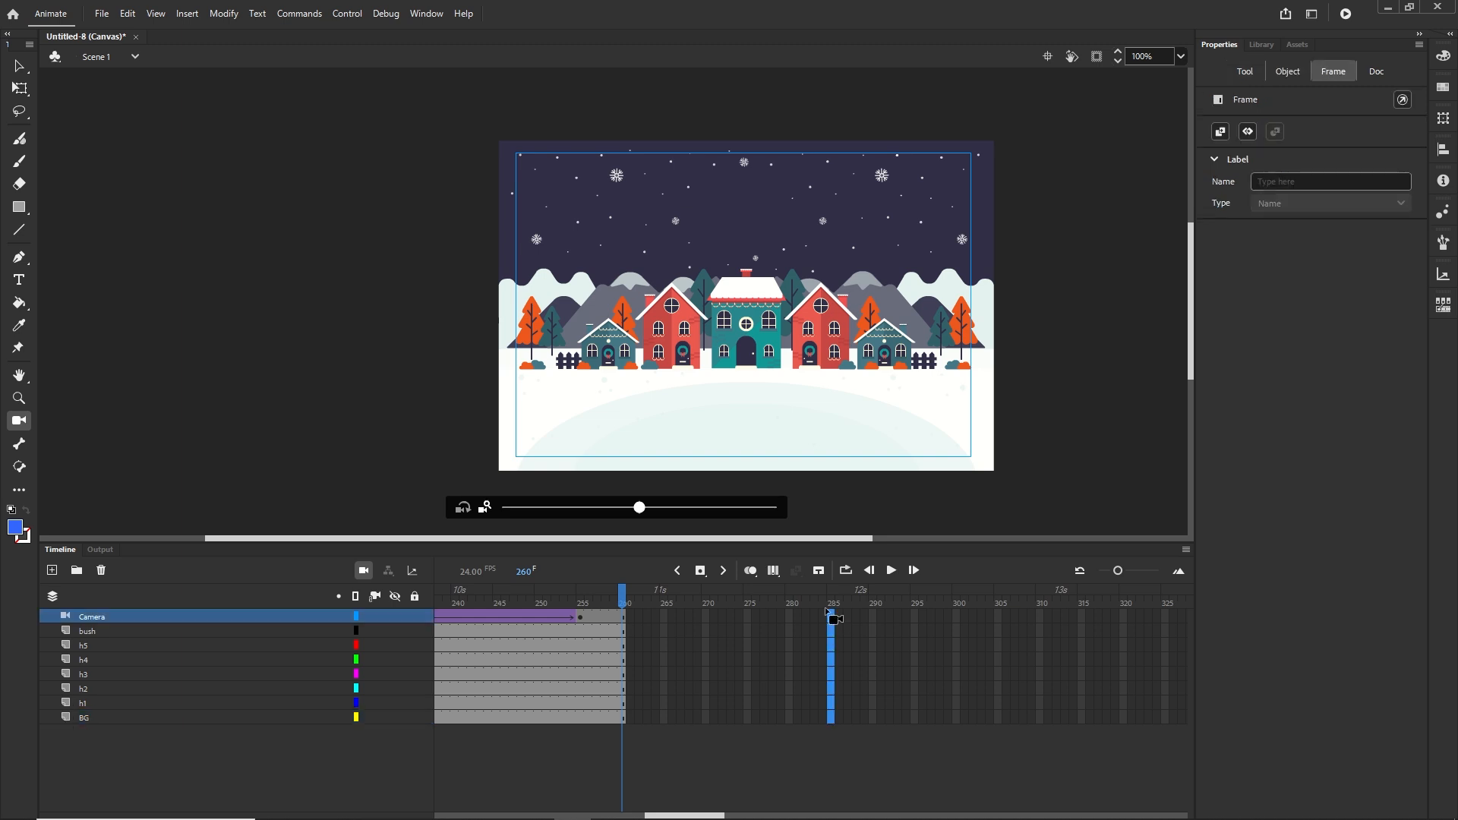
key(F5)
click(591, 605)
drag(591, 605, 807, 602)
Remove the frames from 263 onward on all layers so that the animation ends at frame 262
click(645, 616)
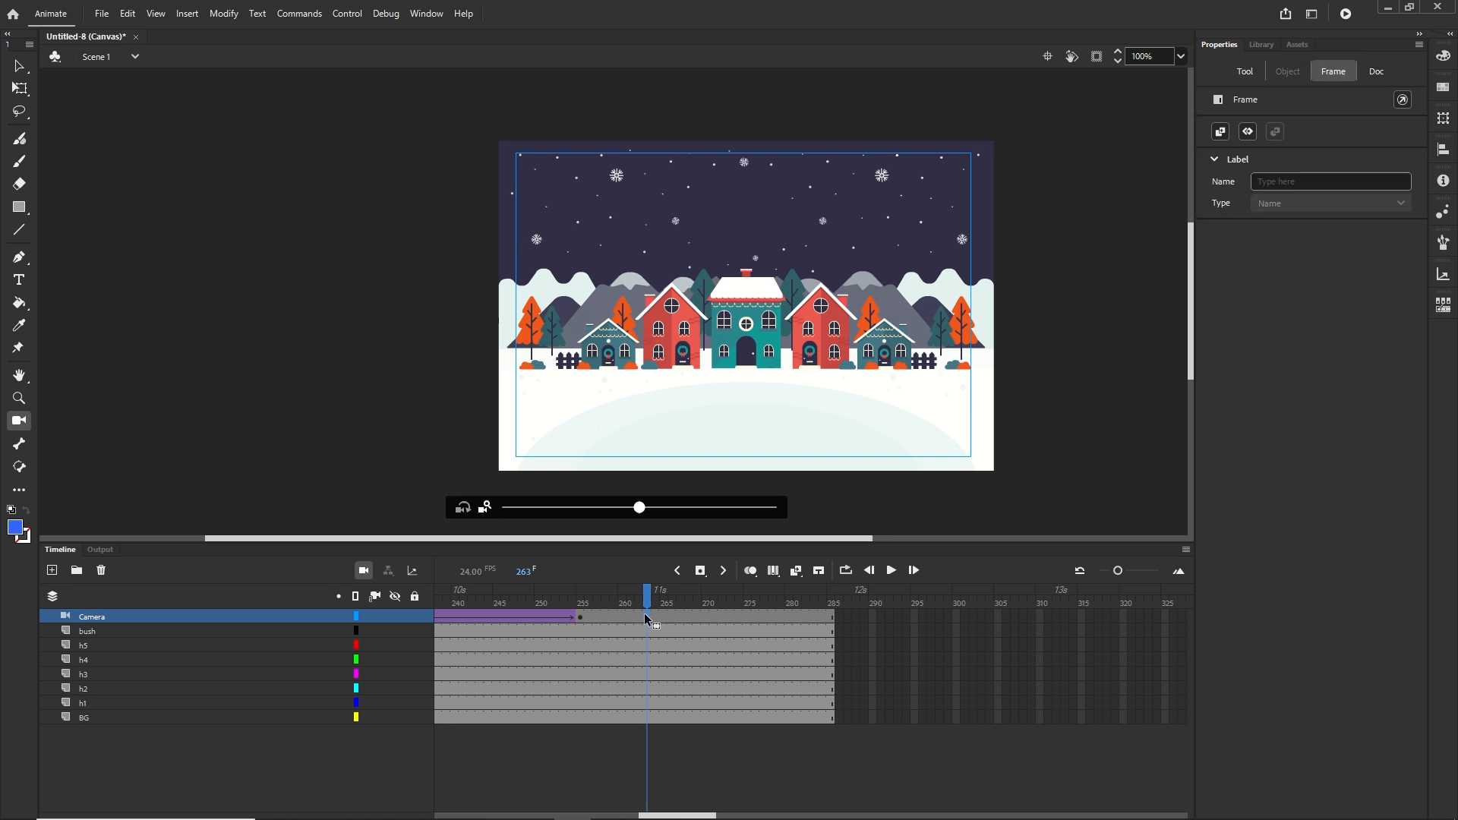
shift+click(887, 718)
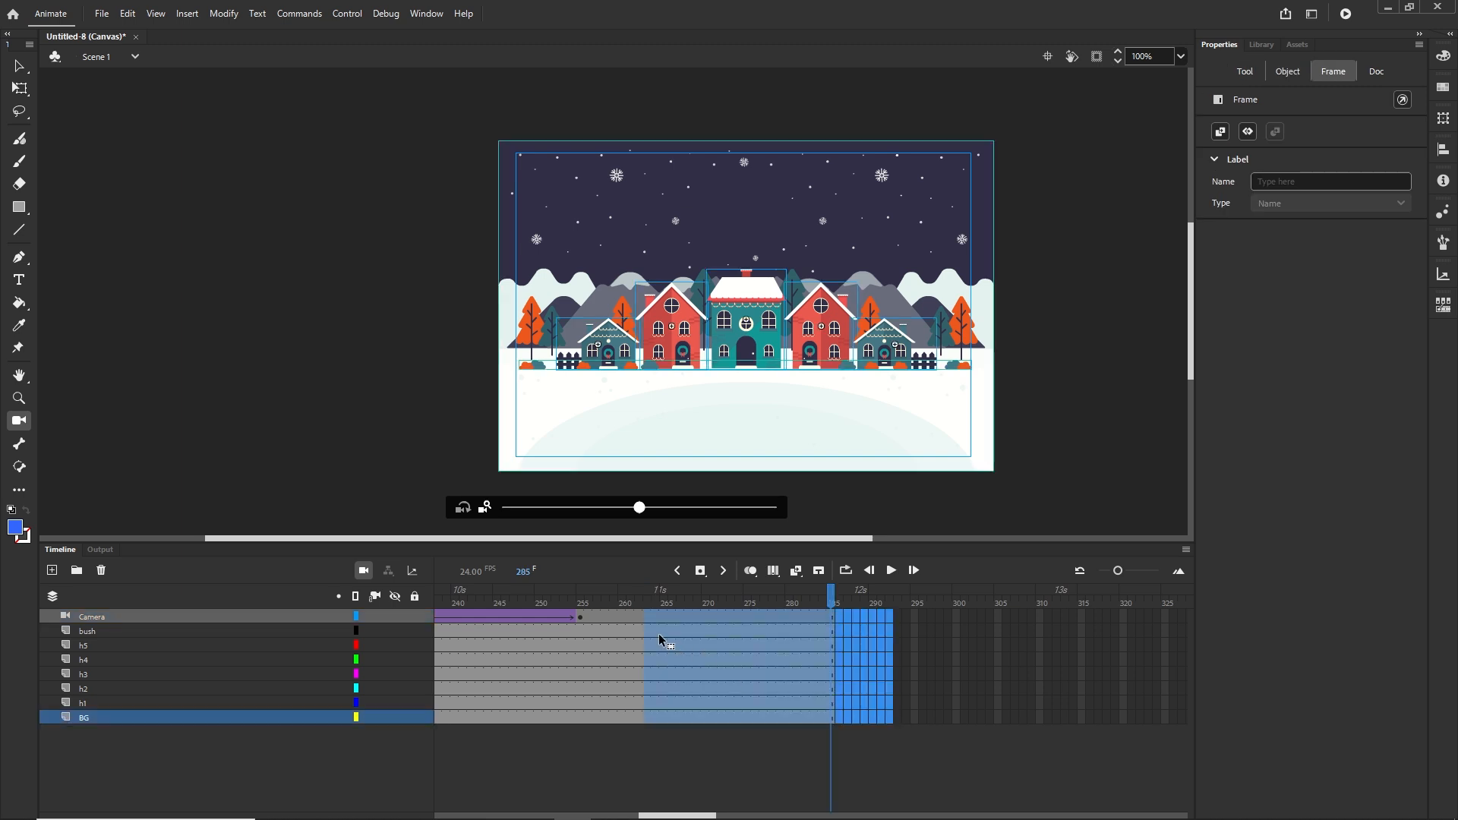
right_click(689, 642)
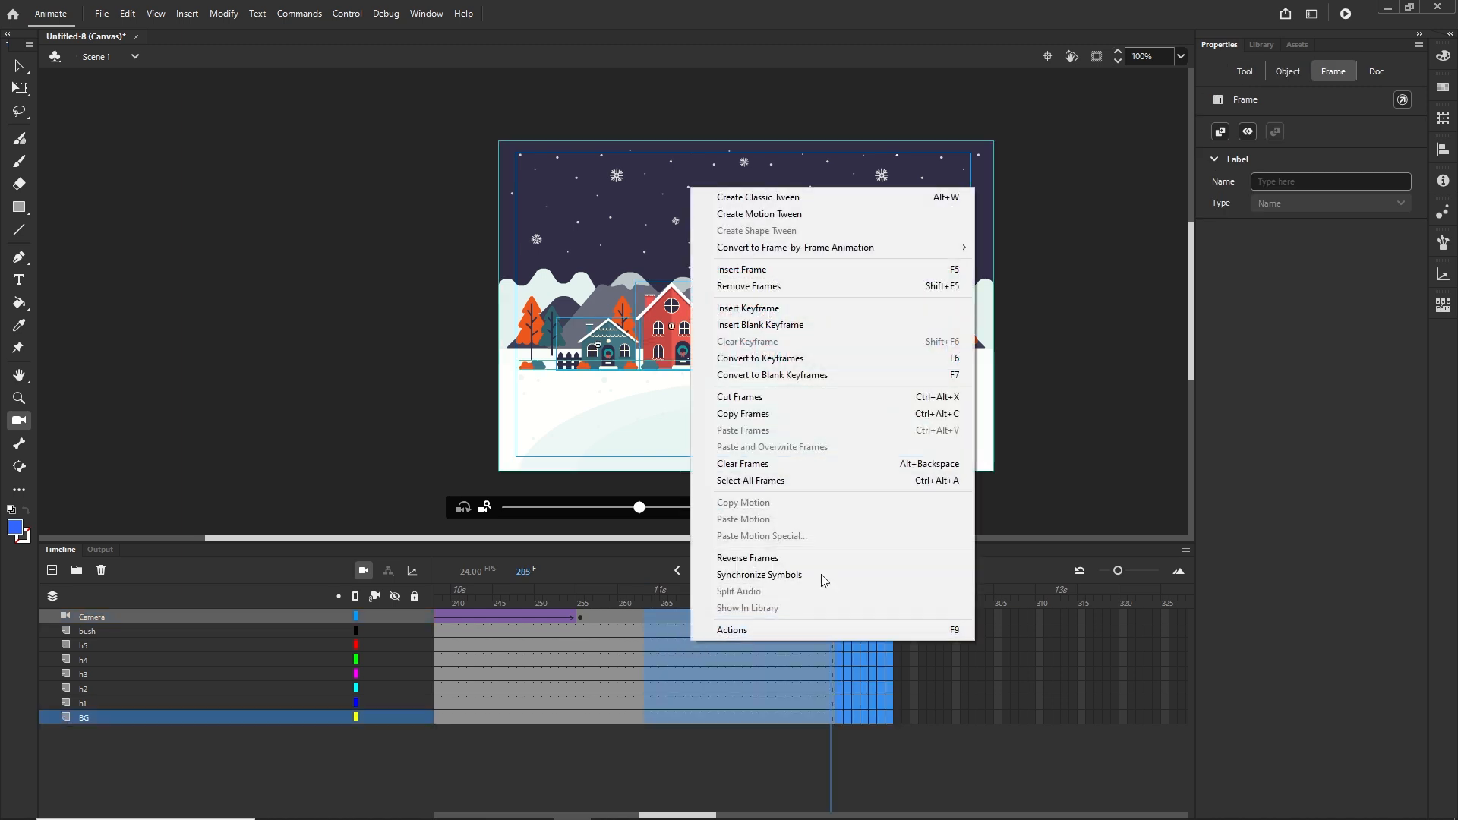
click(941, 287)
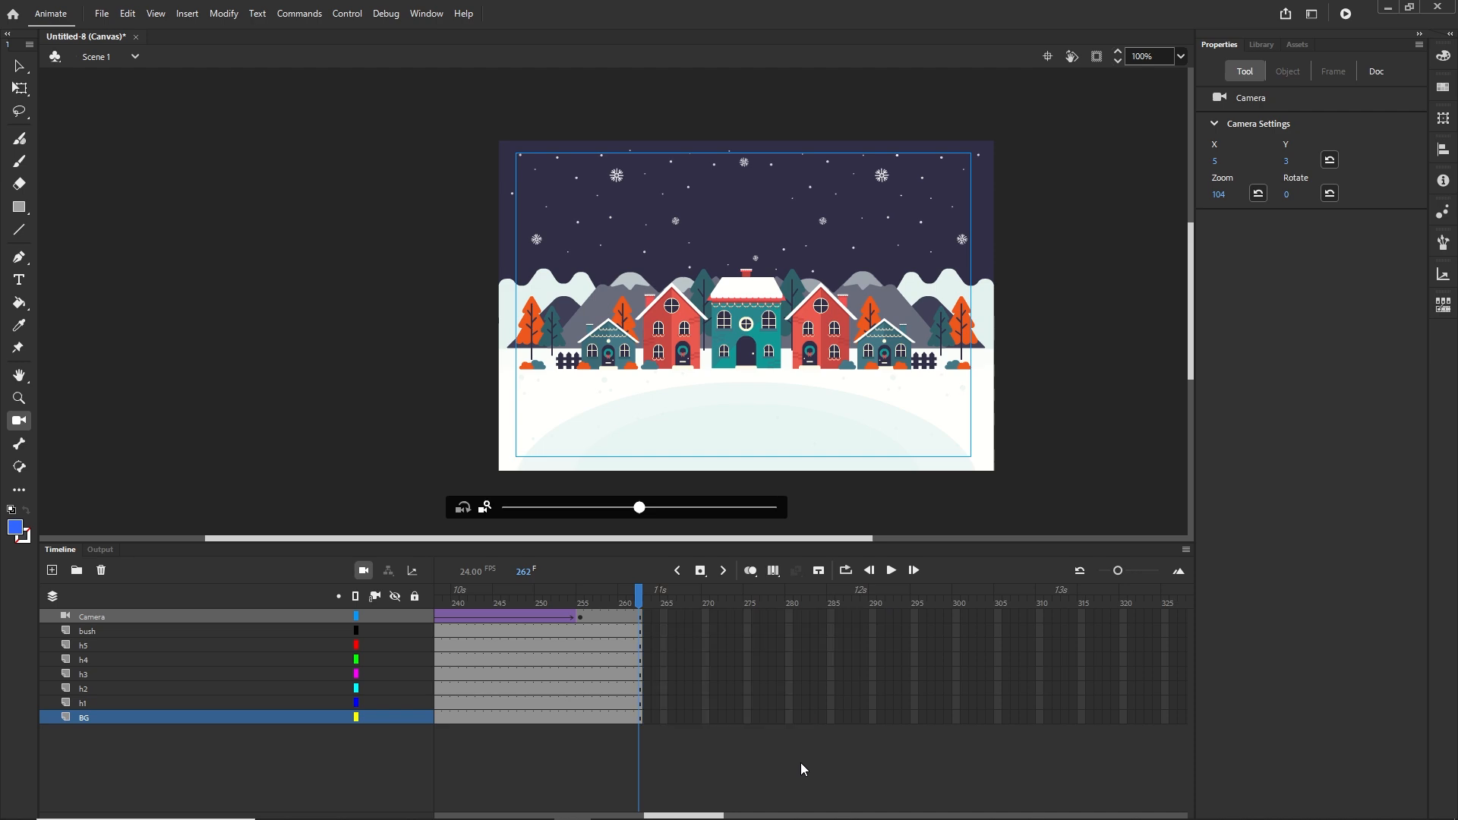
Play the animation on the timeline from the beginning to review the camera move and the rising houses
key(Return)
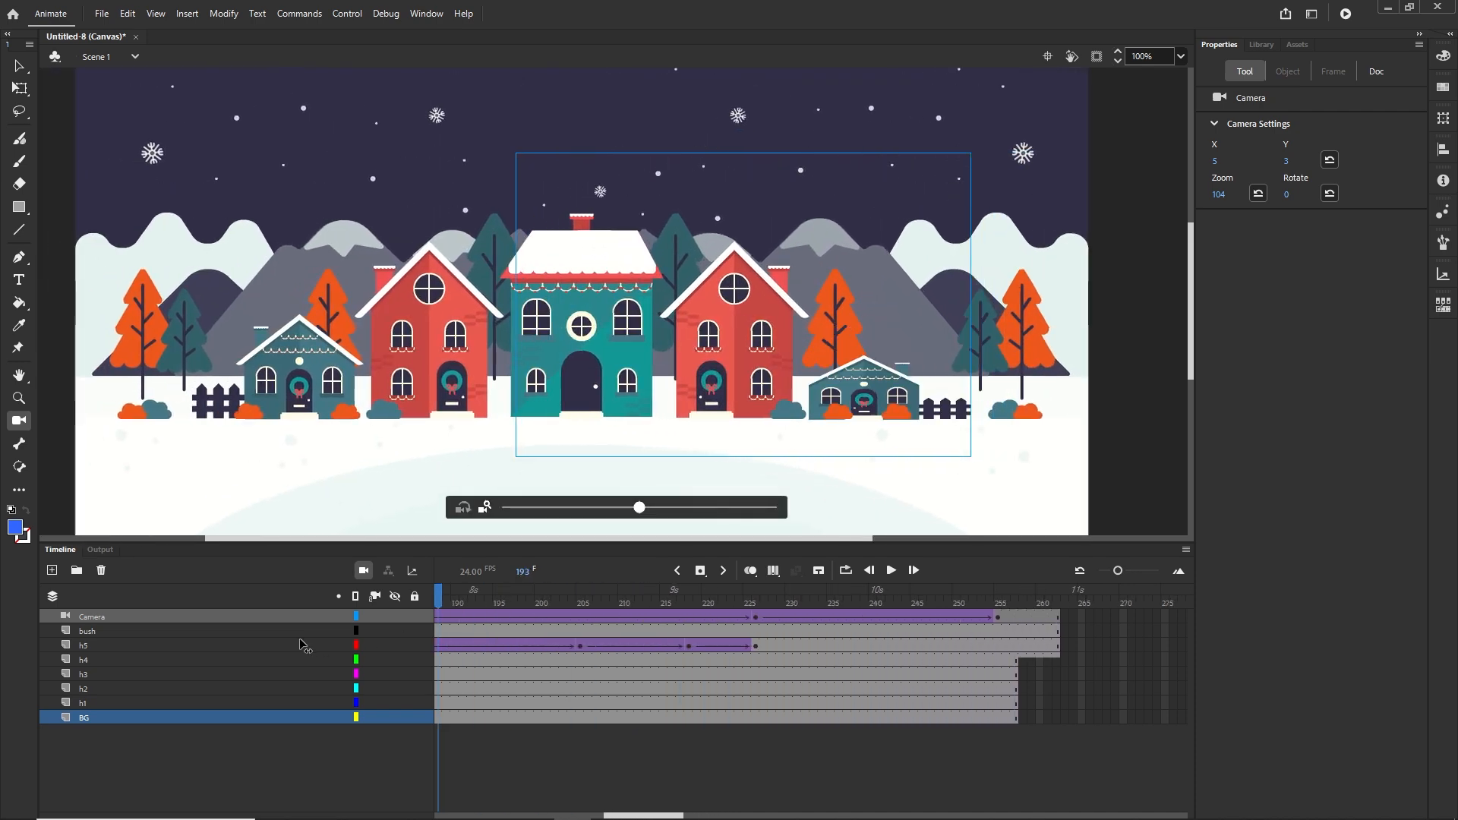
drag(300, 640, 303, 639)
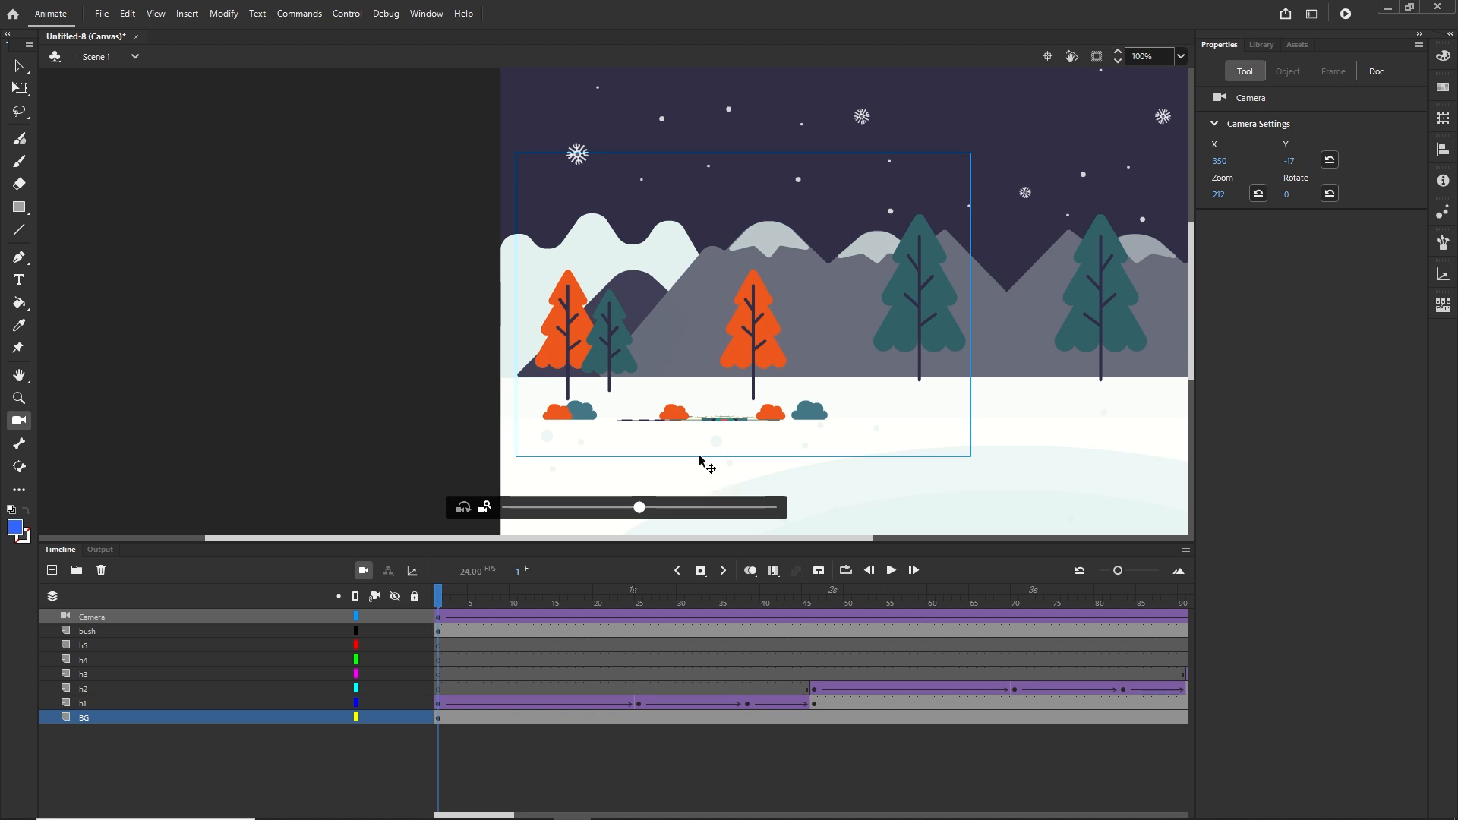
Start saving the document and create a folder named animate inside 74 camera animation bounce\tutorial
key(ctrl+s)
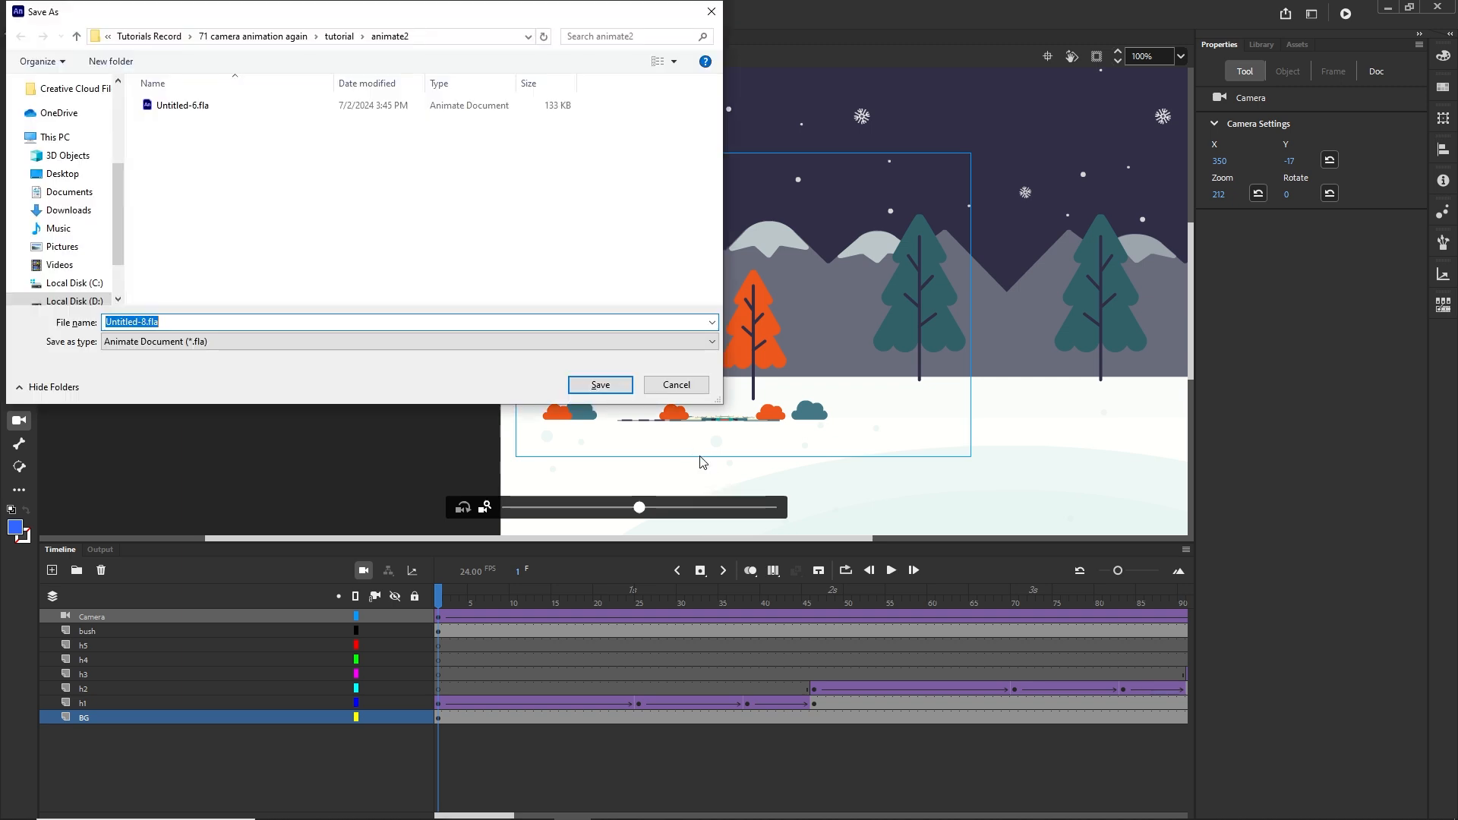
click(149, 36)
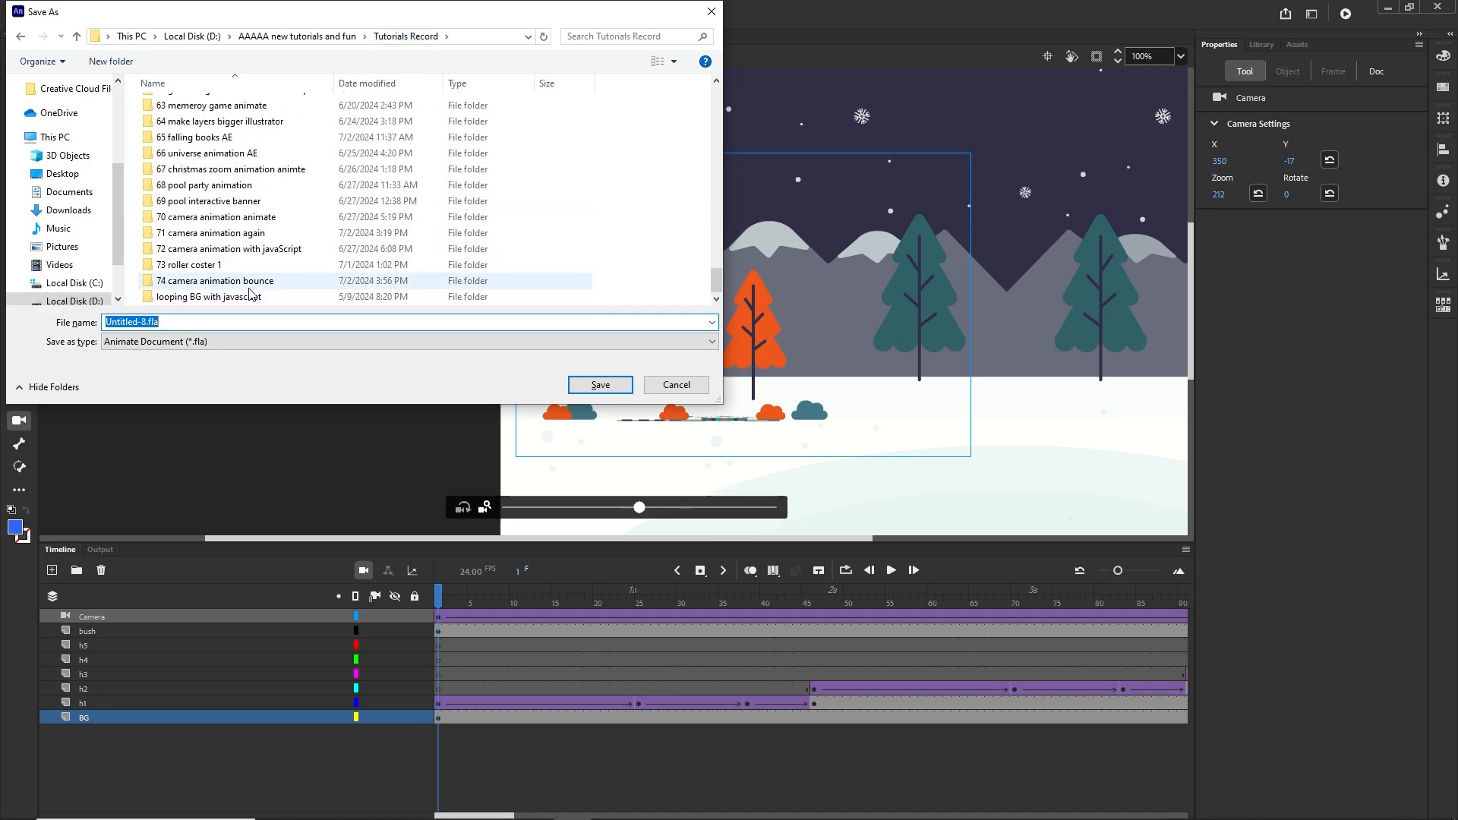
double_click(253, 281)
double_click(168, 138)
right_click(189, 201)
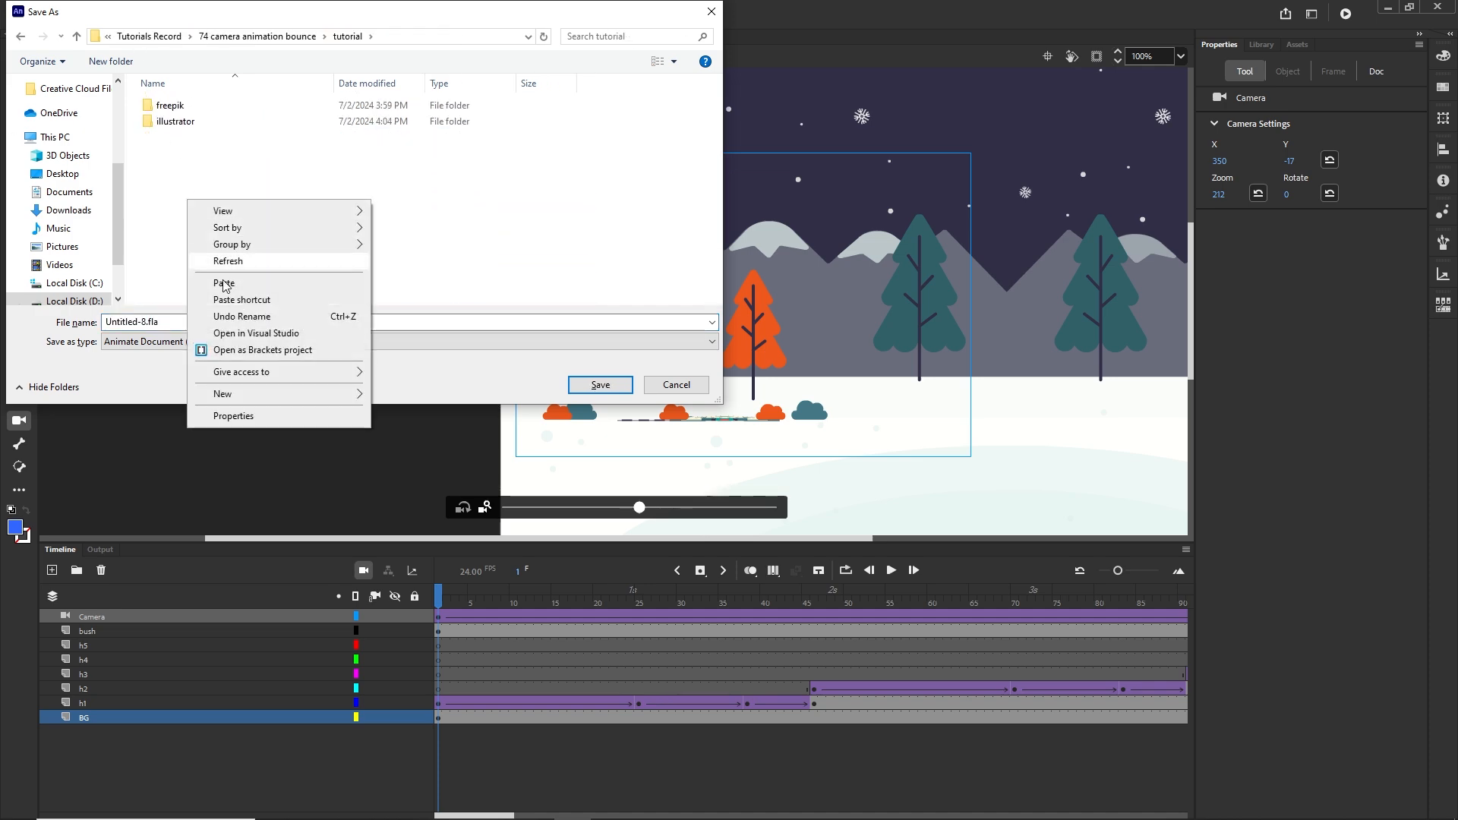
click(380, 395)
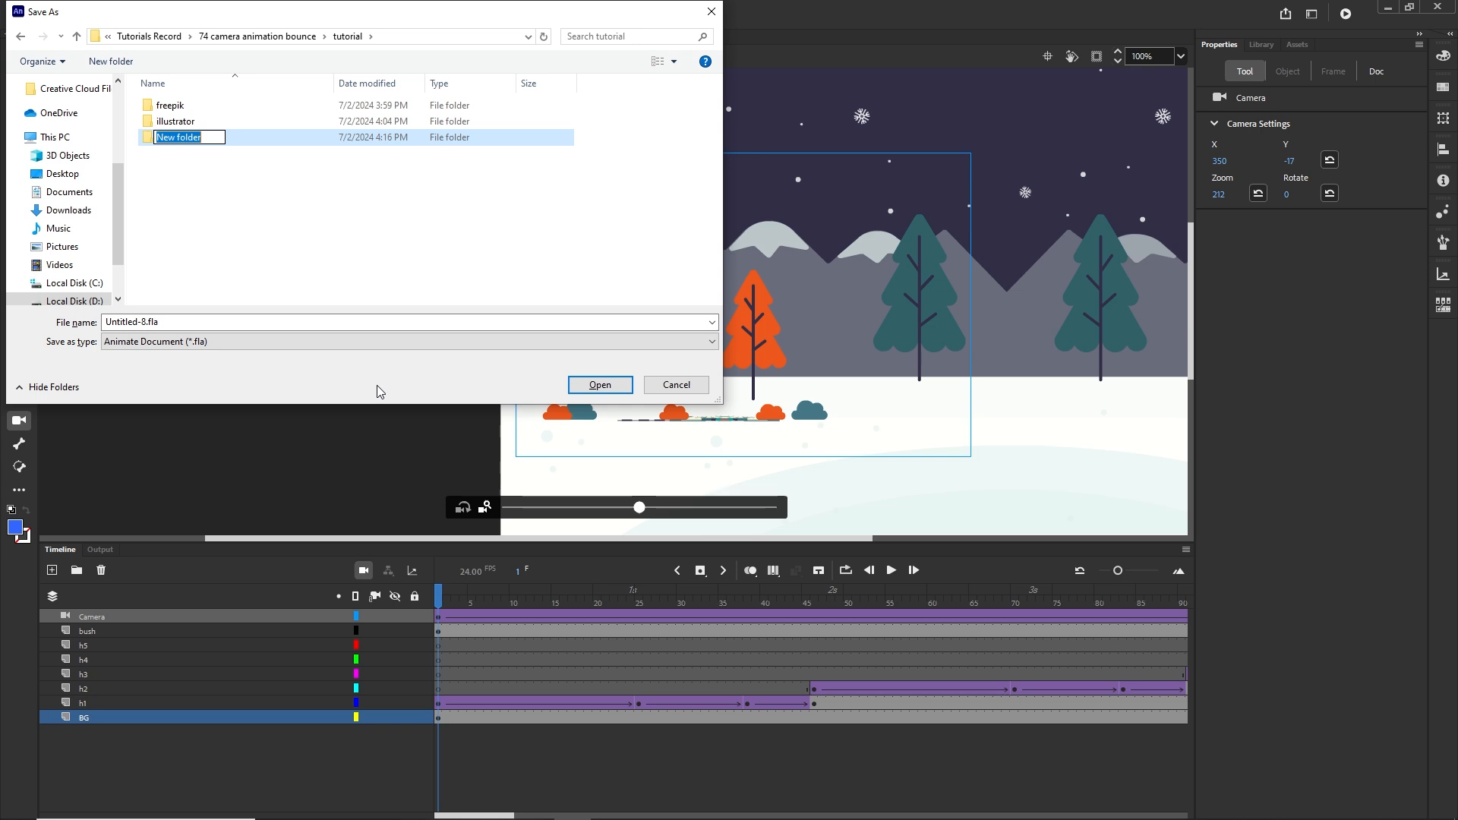
text(animate)
click(226, 258)
Save the document as the Animate Document camera in the new animate folder
double_click(178, 105)
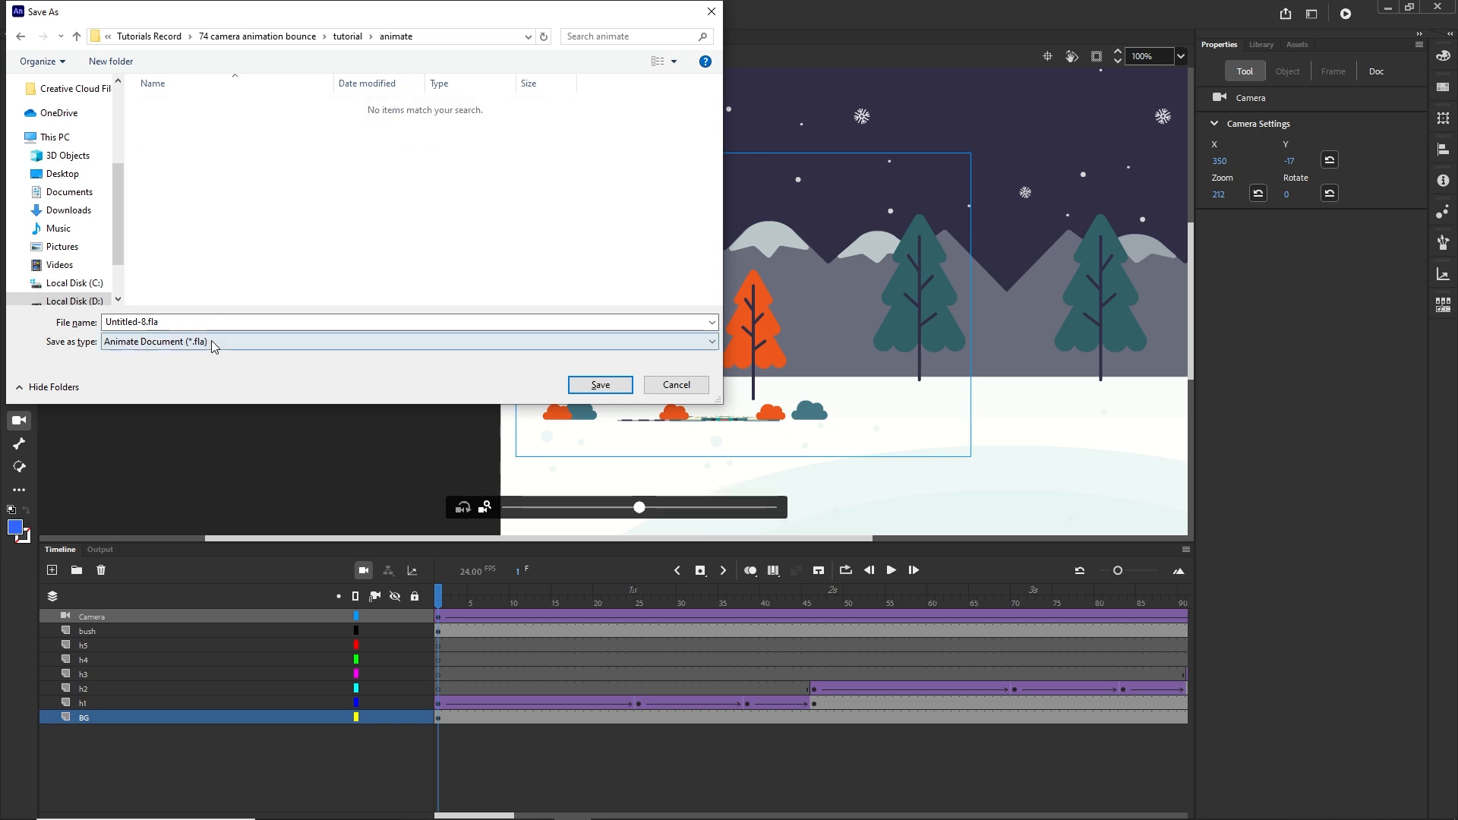
text(camera)
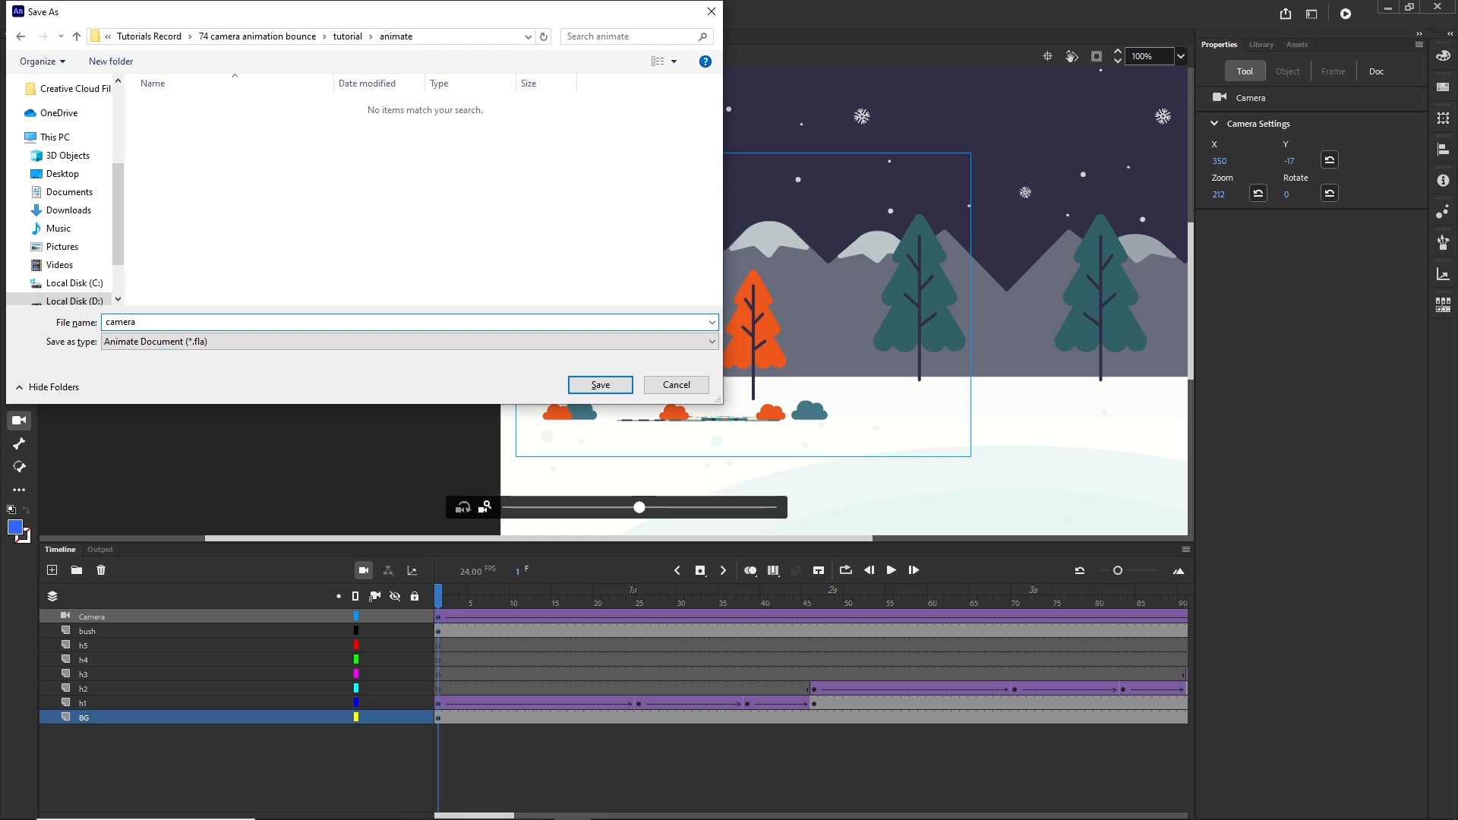
click(597, 386)
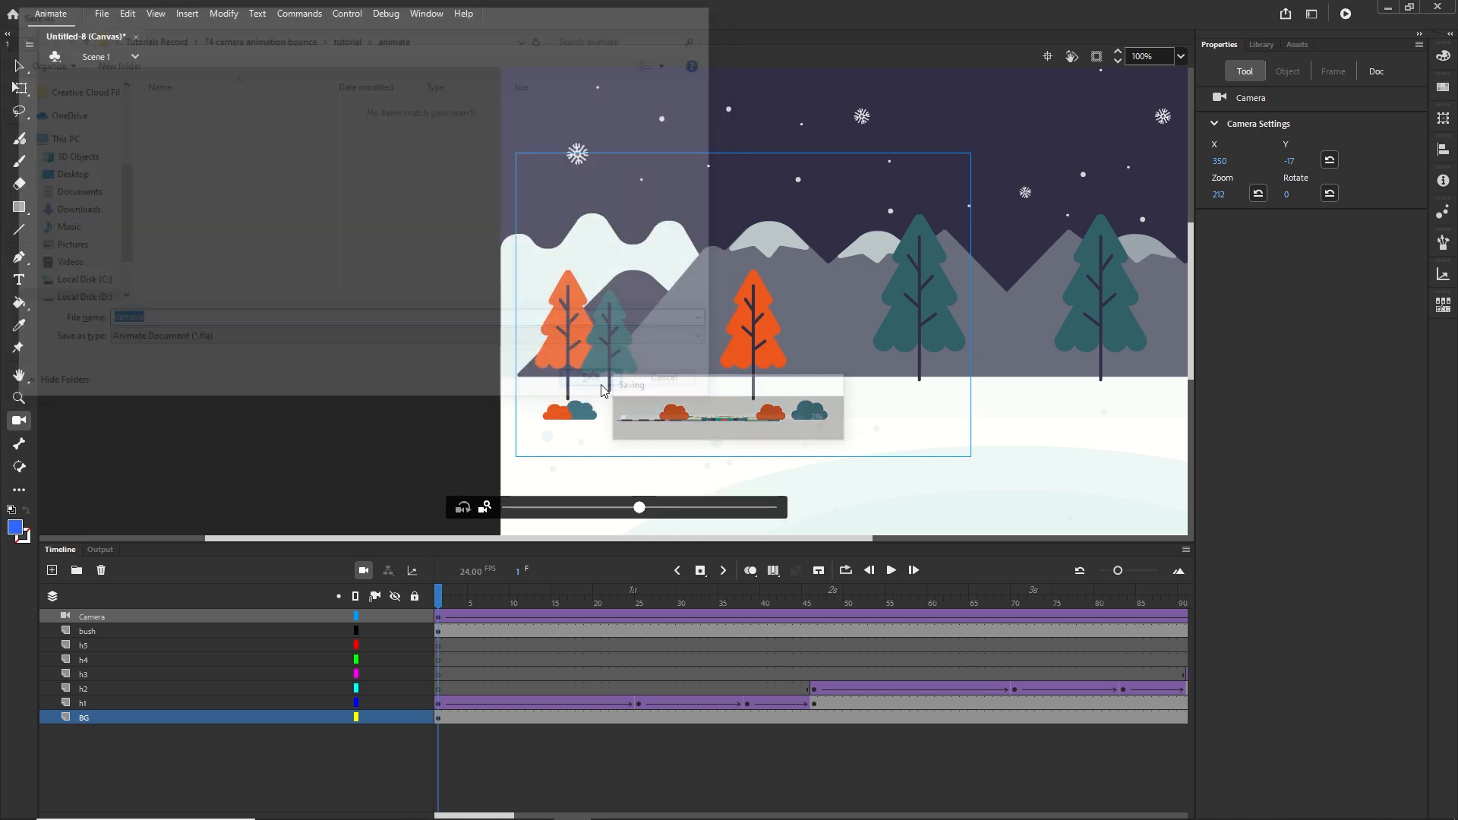
Switch to File Explorer, check the files in the tutorial\animate folder, and minimize the window
click(349, 804)
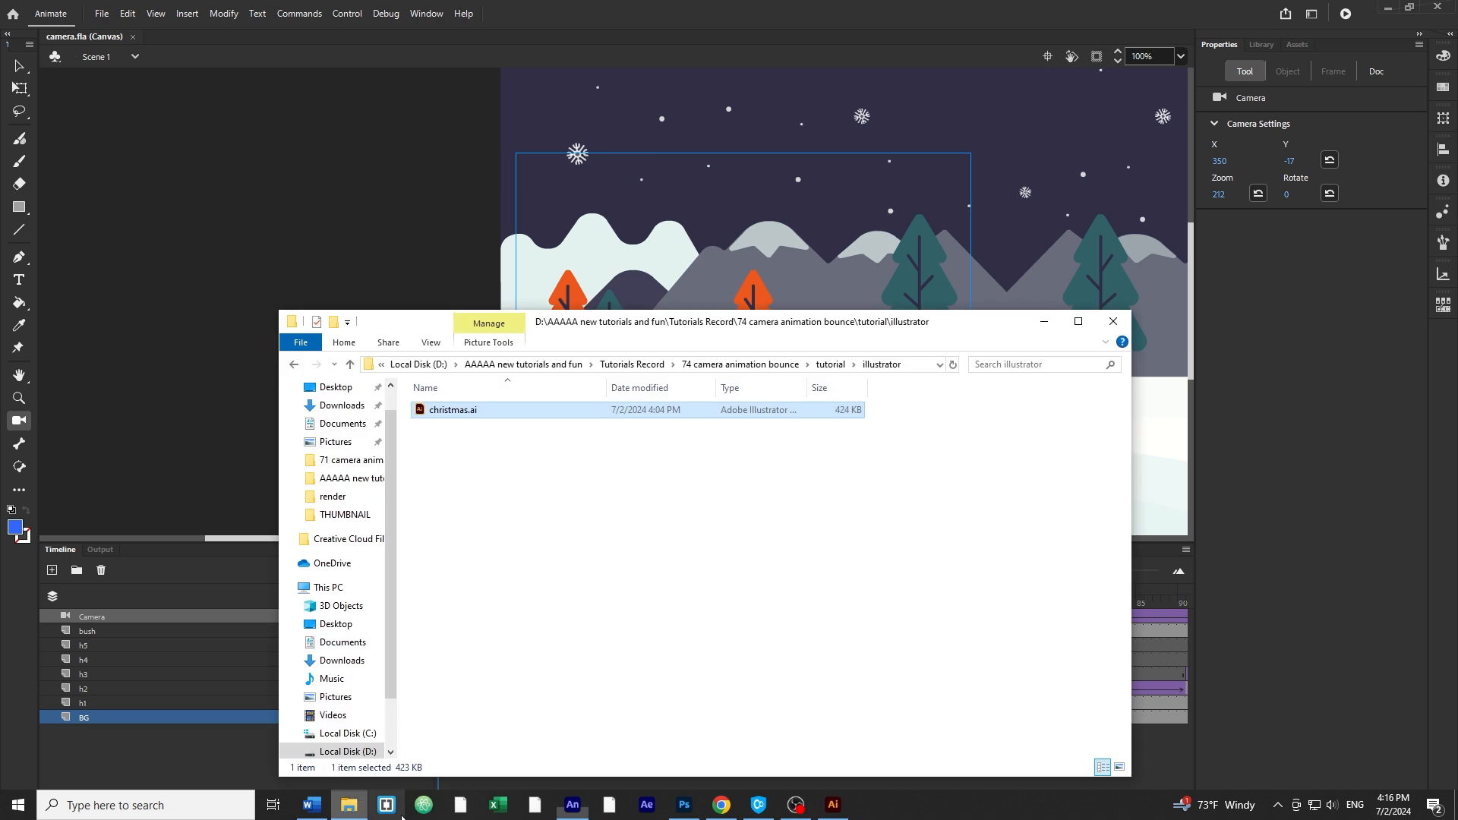
click(830, 364)
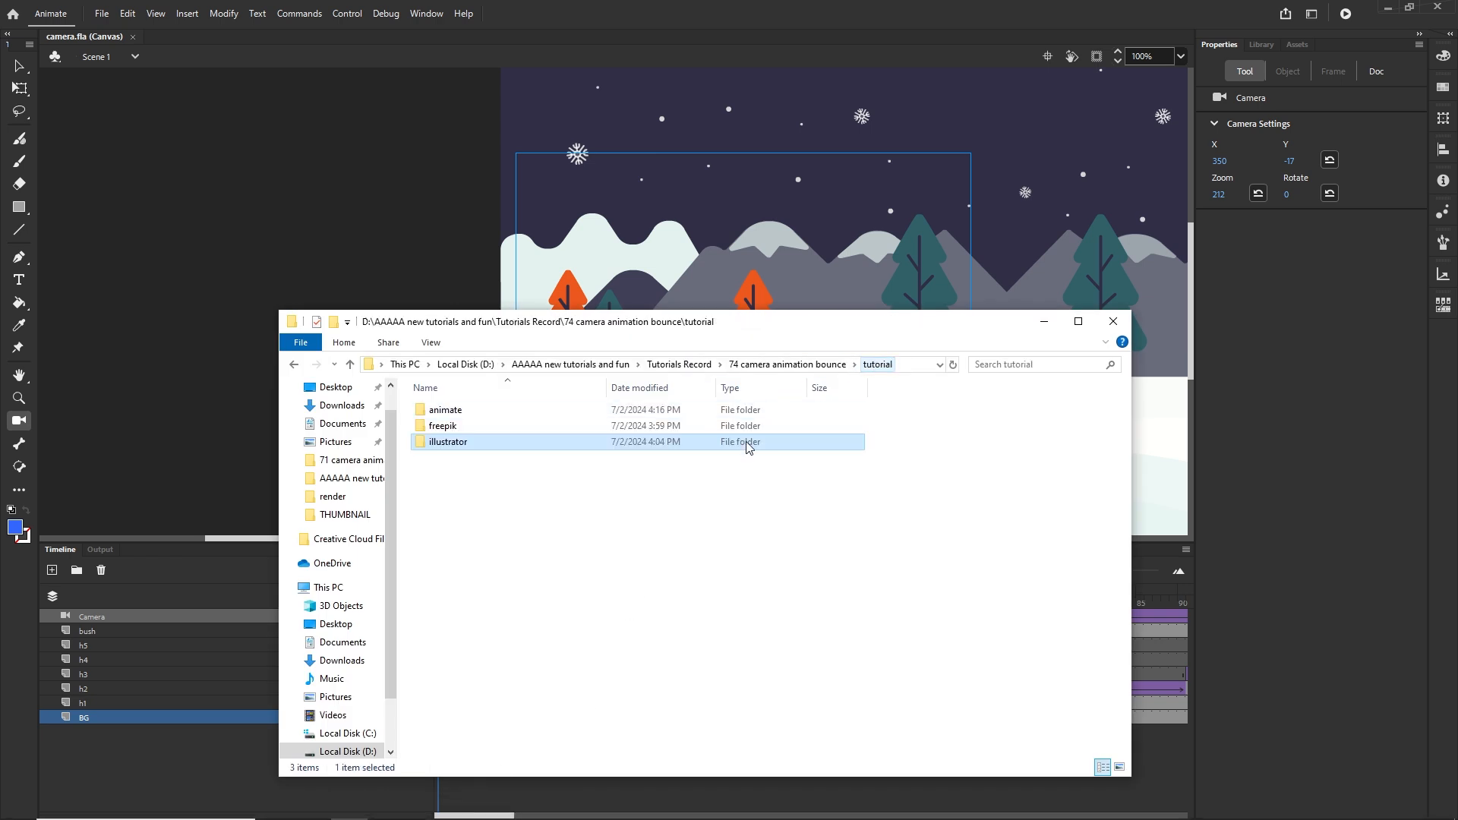
double_click(456, 411)
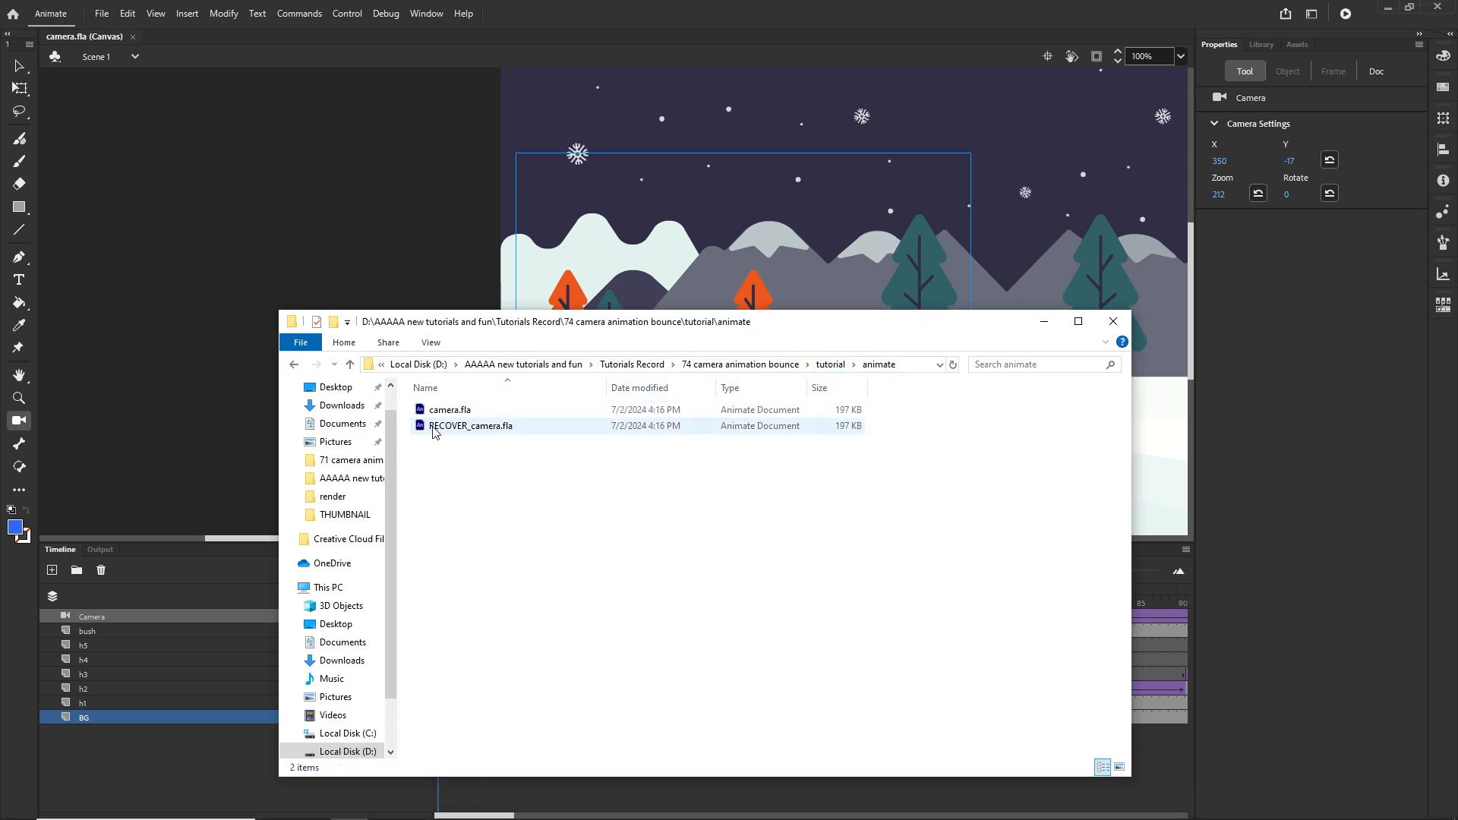
click(451, 414)
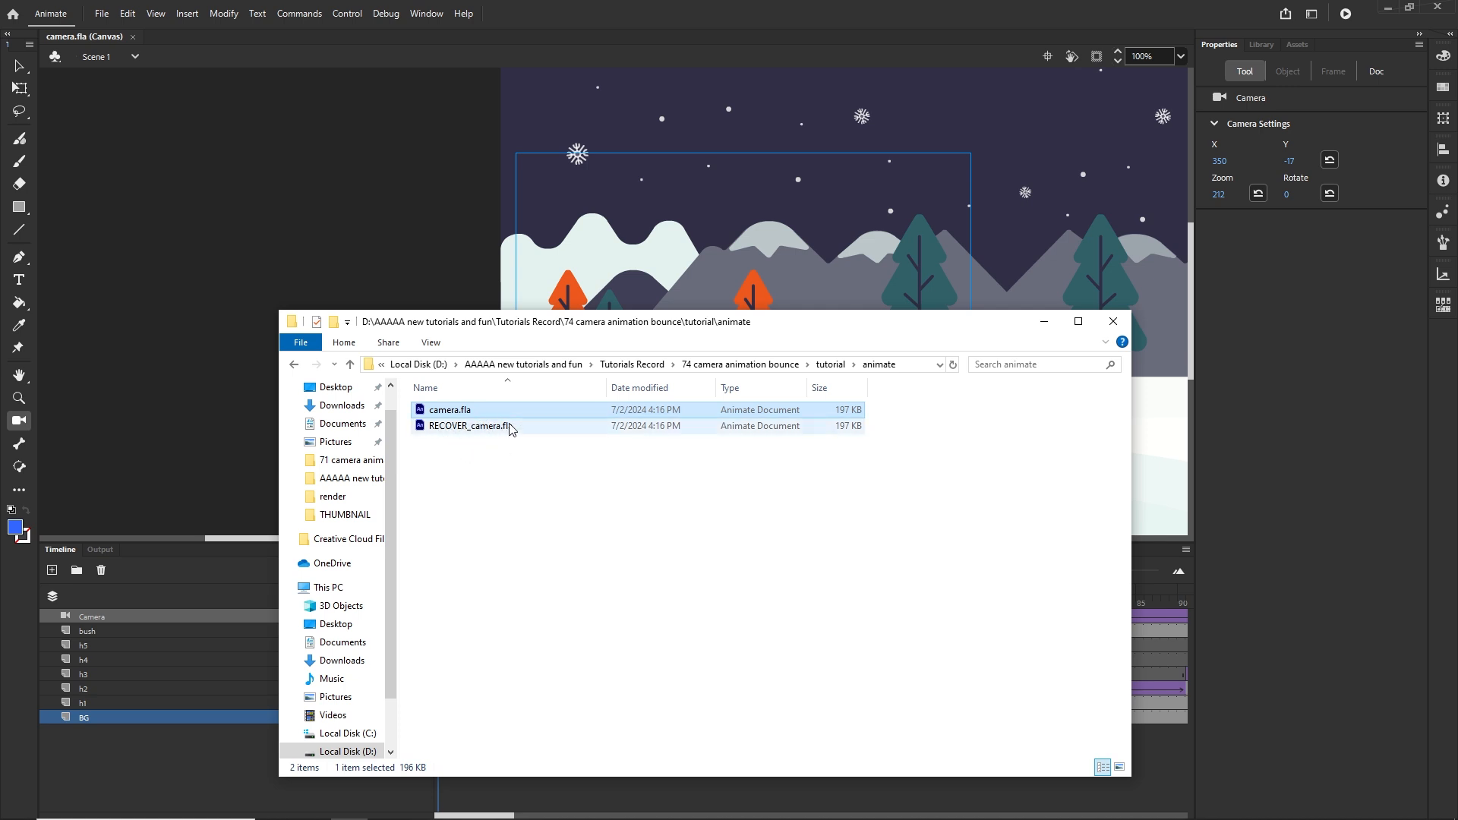
click(1044, 321)
Test the movie in the browser with the Selection tool active and examine the exported files in the animate folder
click(25, 68)
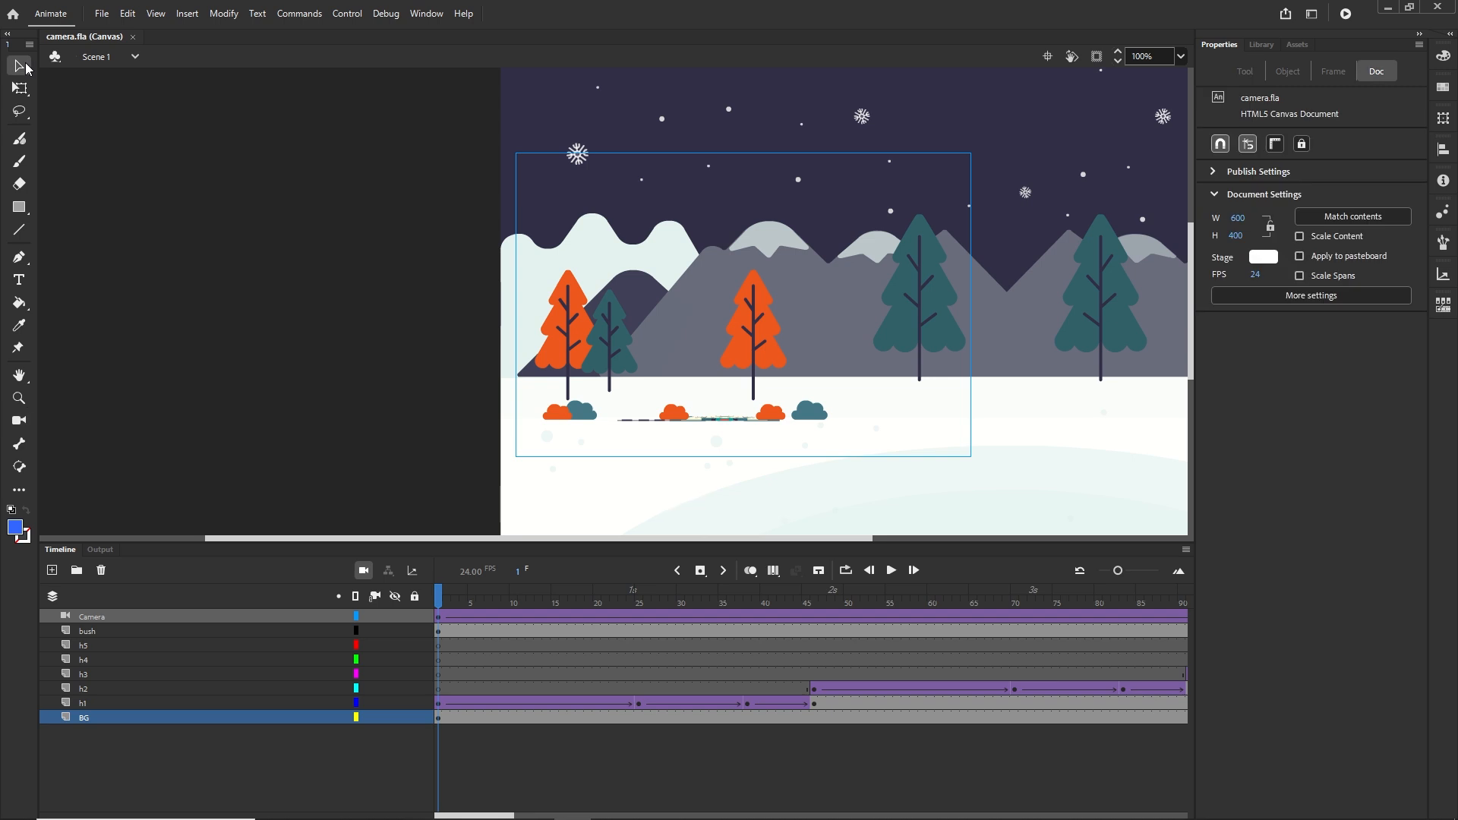
key(ctrl+Return)
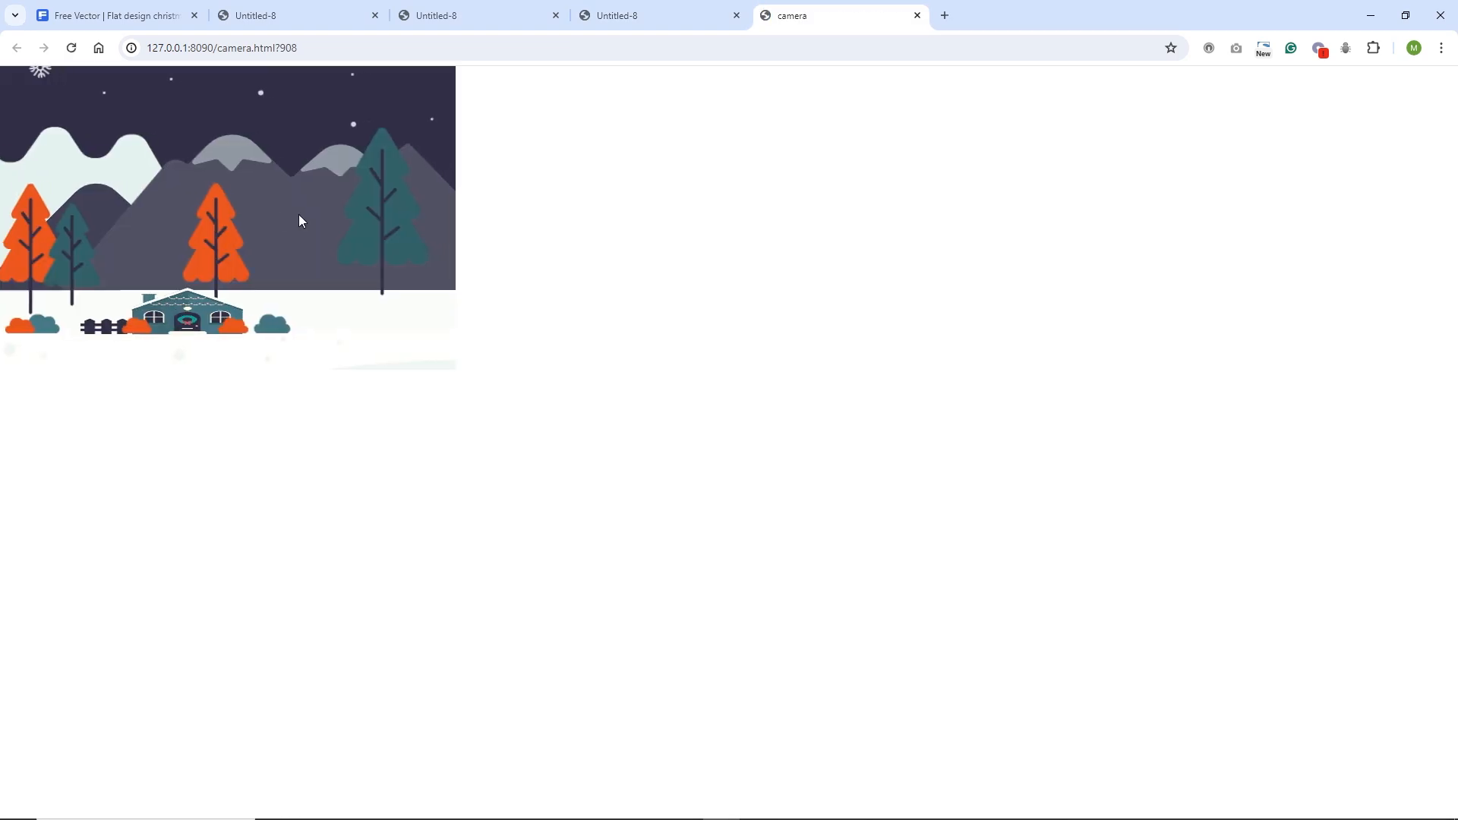
click(353, 806)
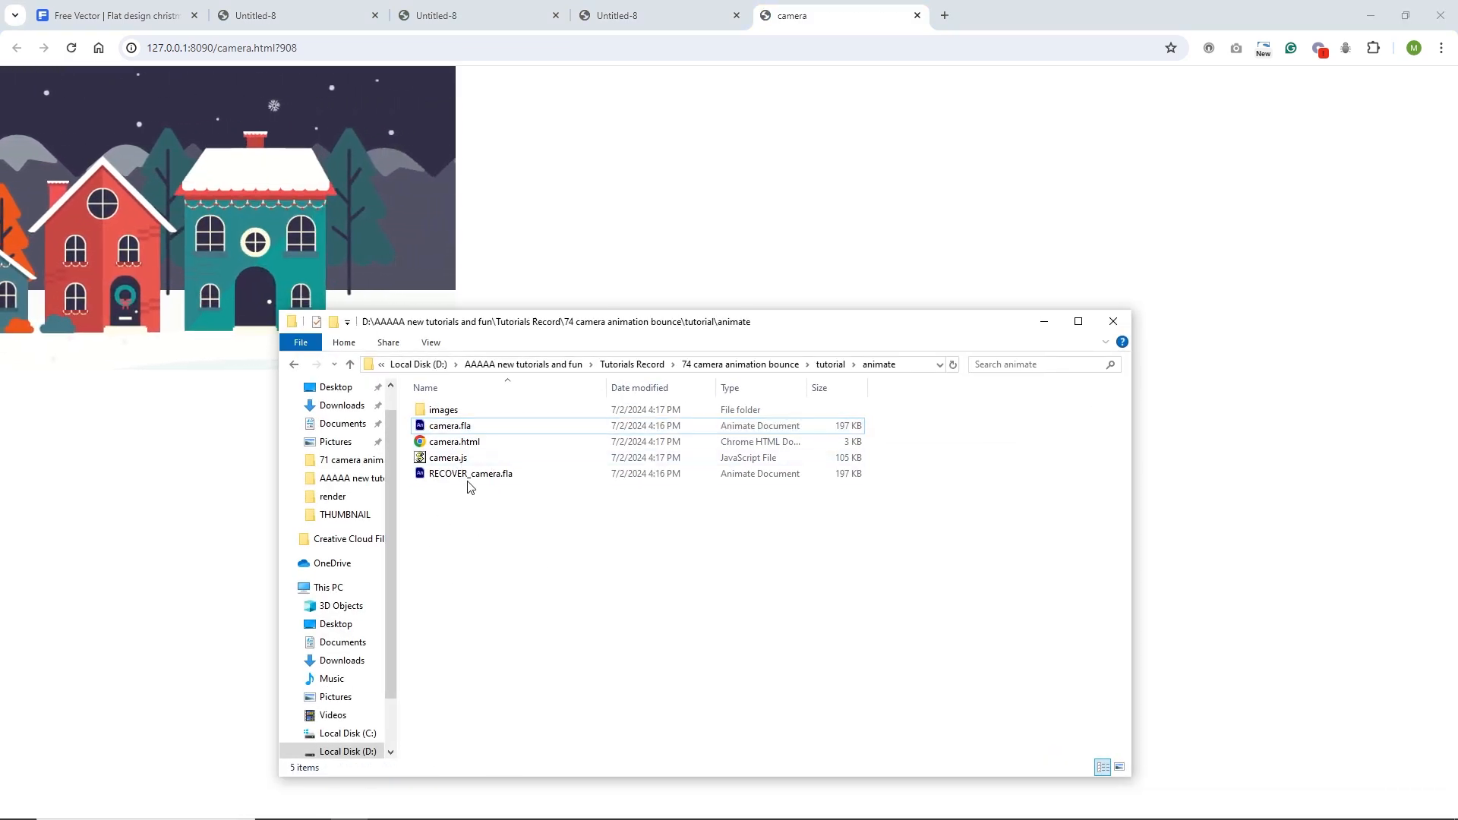
click(455, 443)
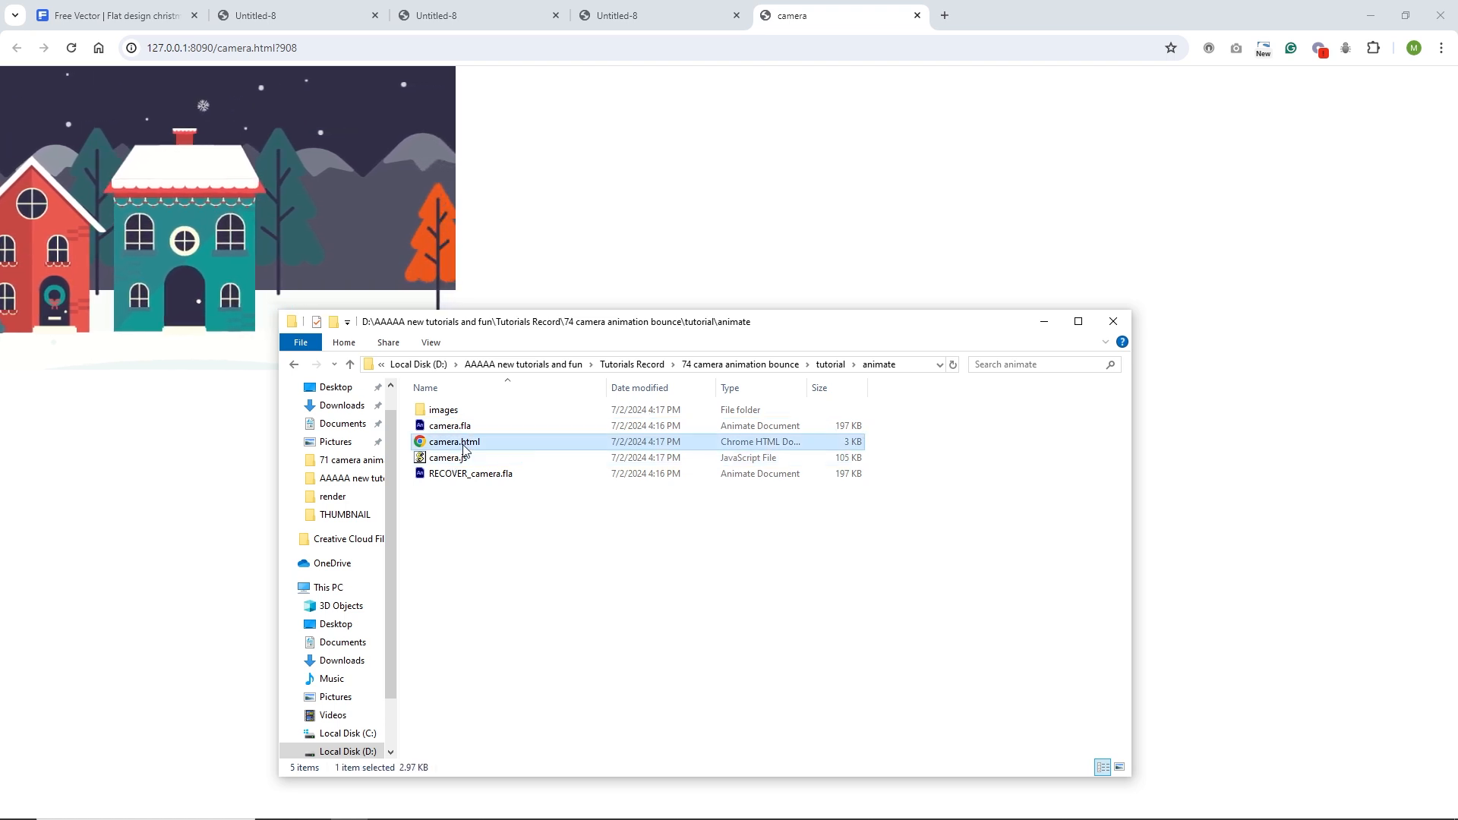
Delete camera.js, camera.html and the images folder from the animate folder
click(448, 458)
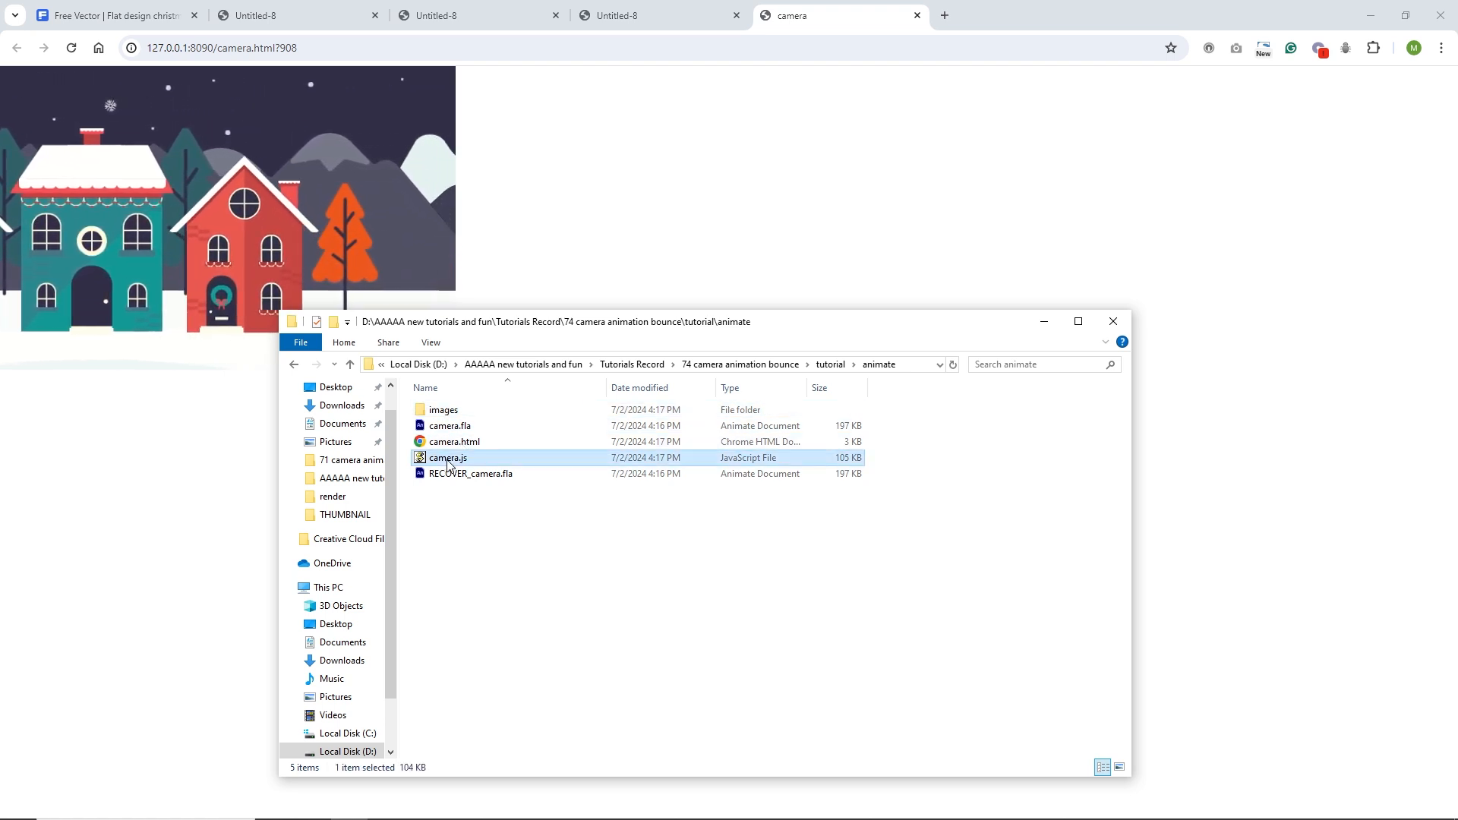
key(Delete)
click(455, 442)
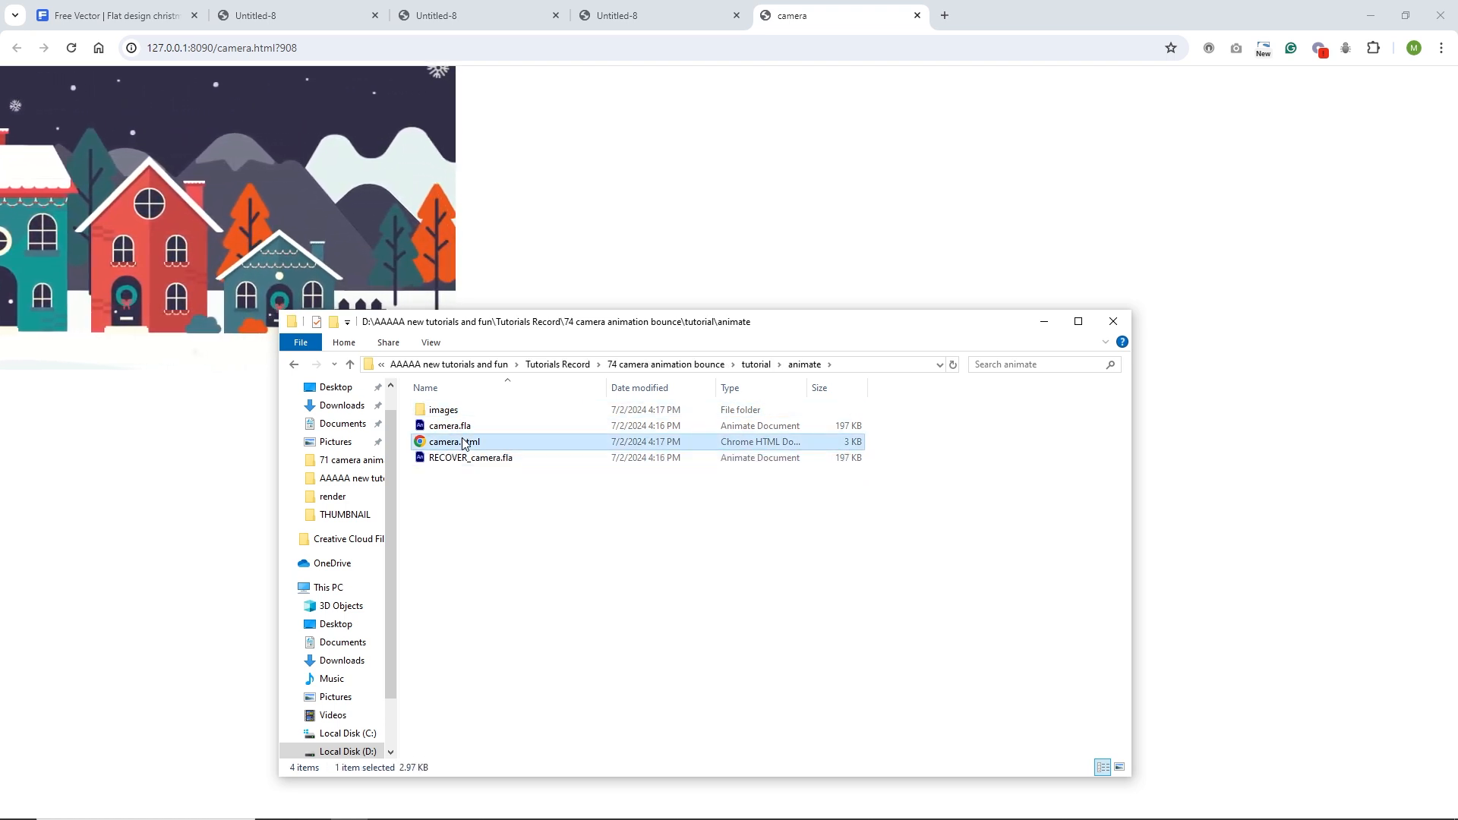
key(Delete)
click(445, 413)
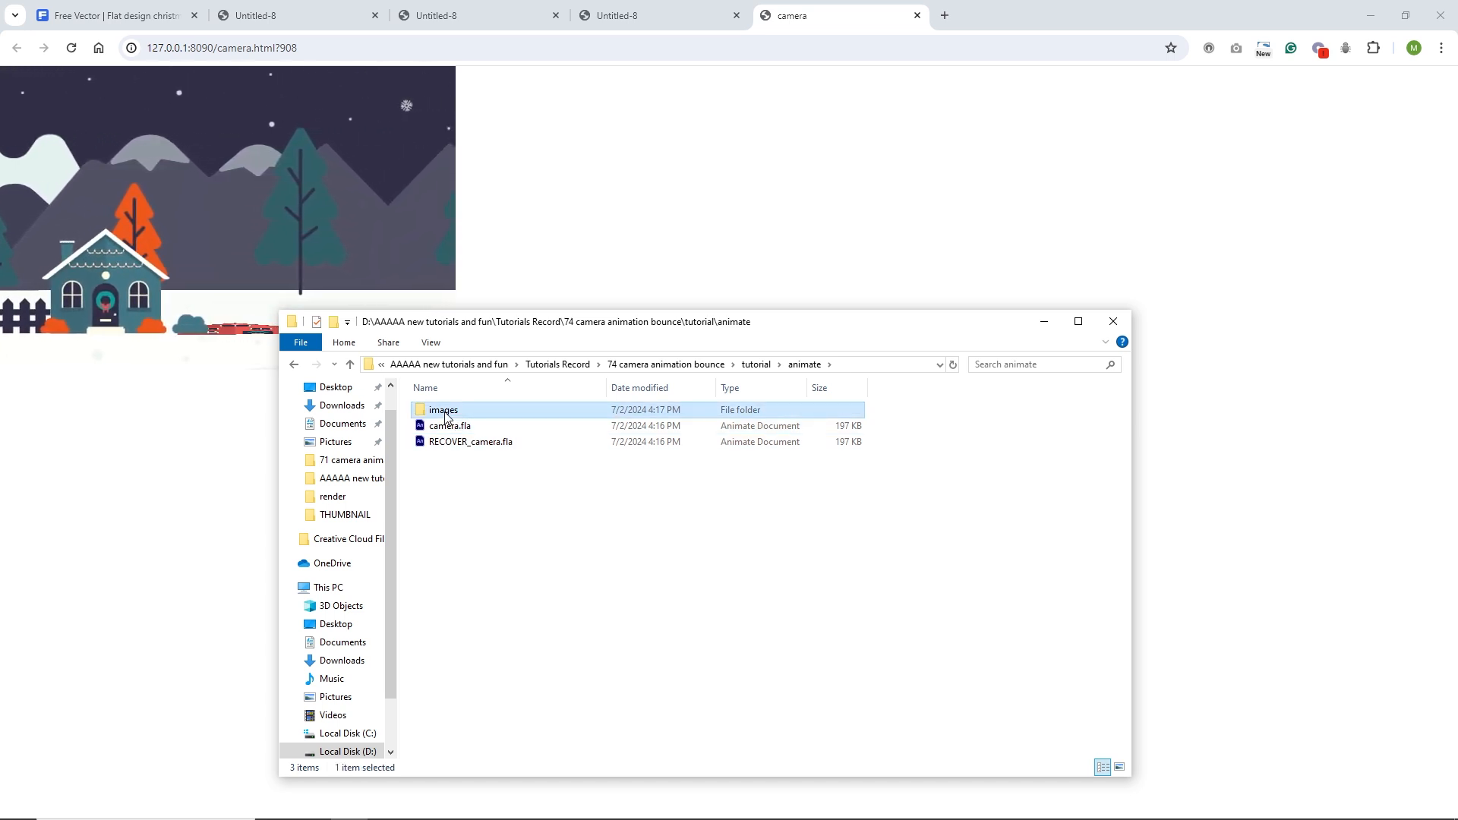
key(Delete)
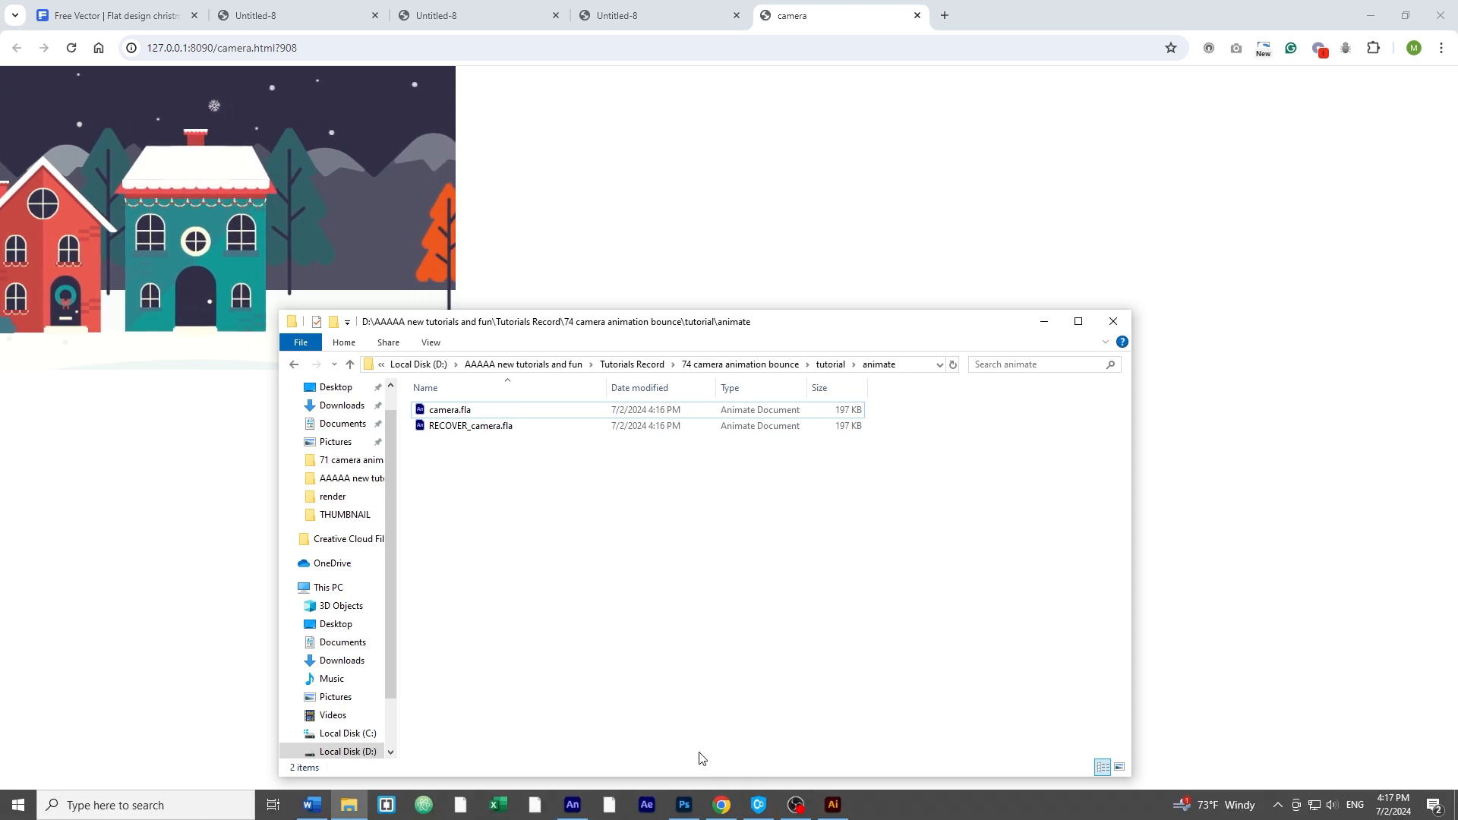
Return to Animate, open the Publish Settings and choose Texture as the export format for image assets
click(575, 810)
click(101, 14)
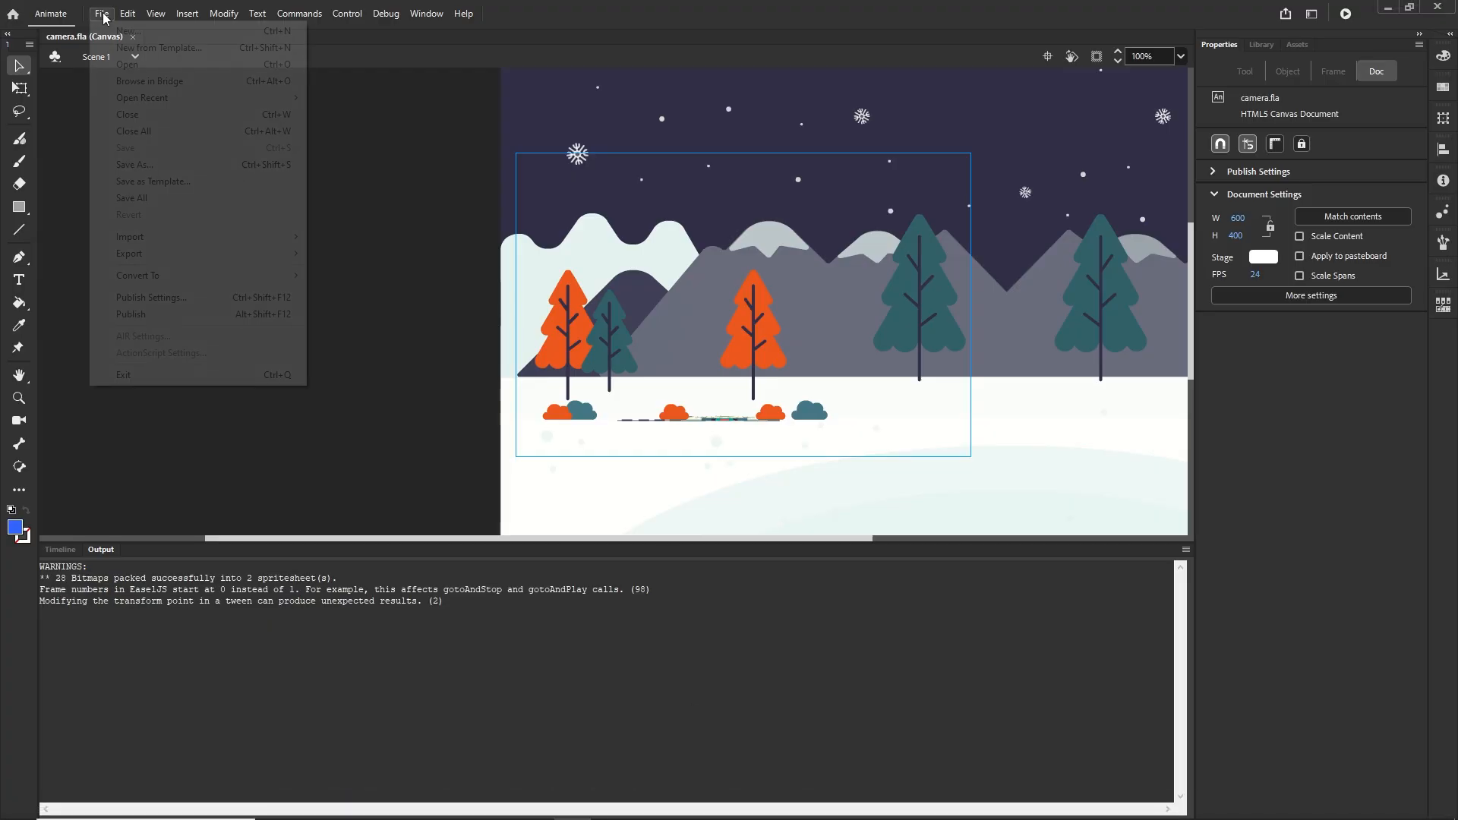
click(221, 297)
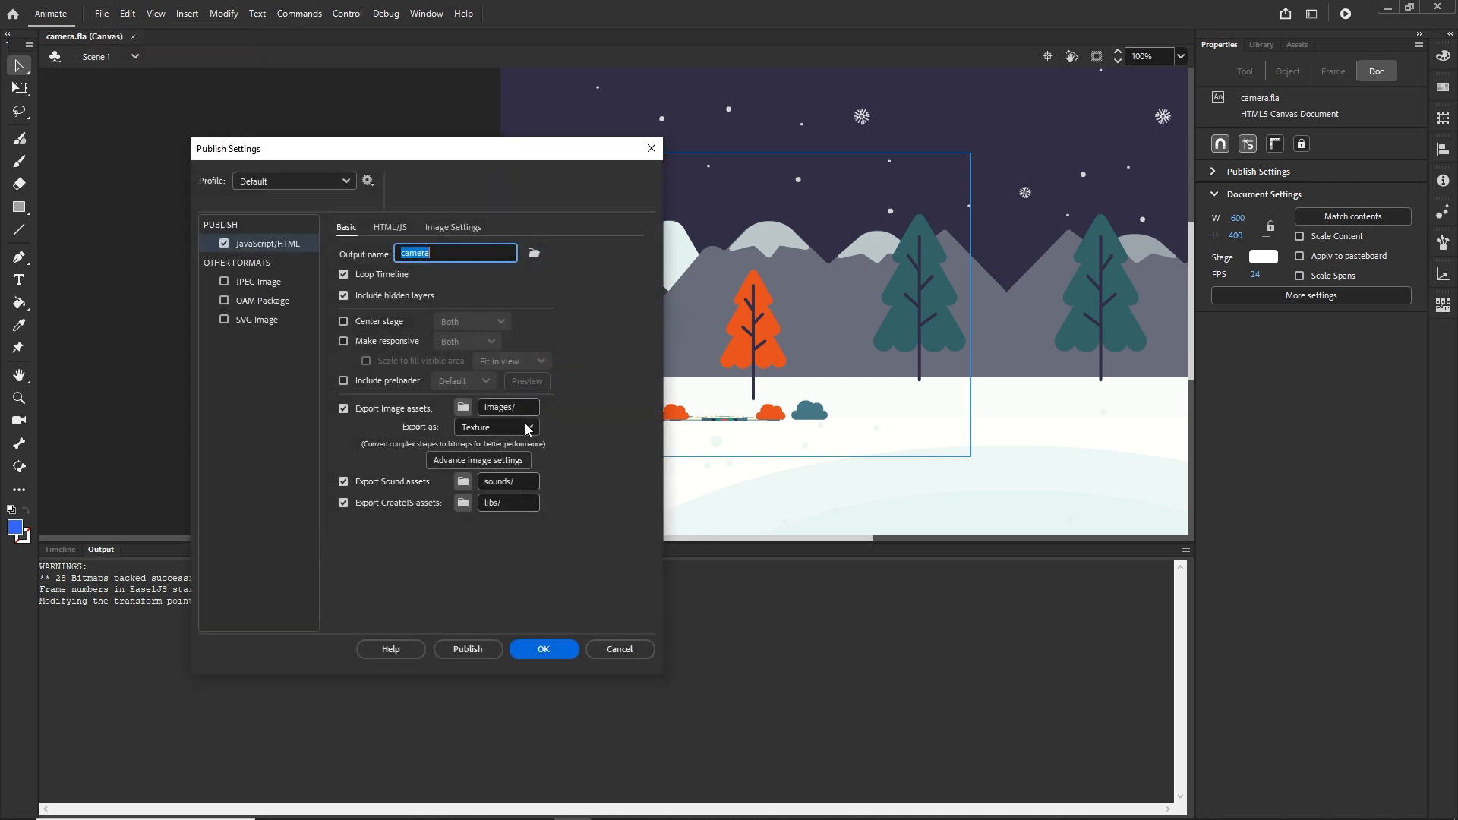
click(500, 428)
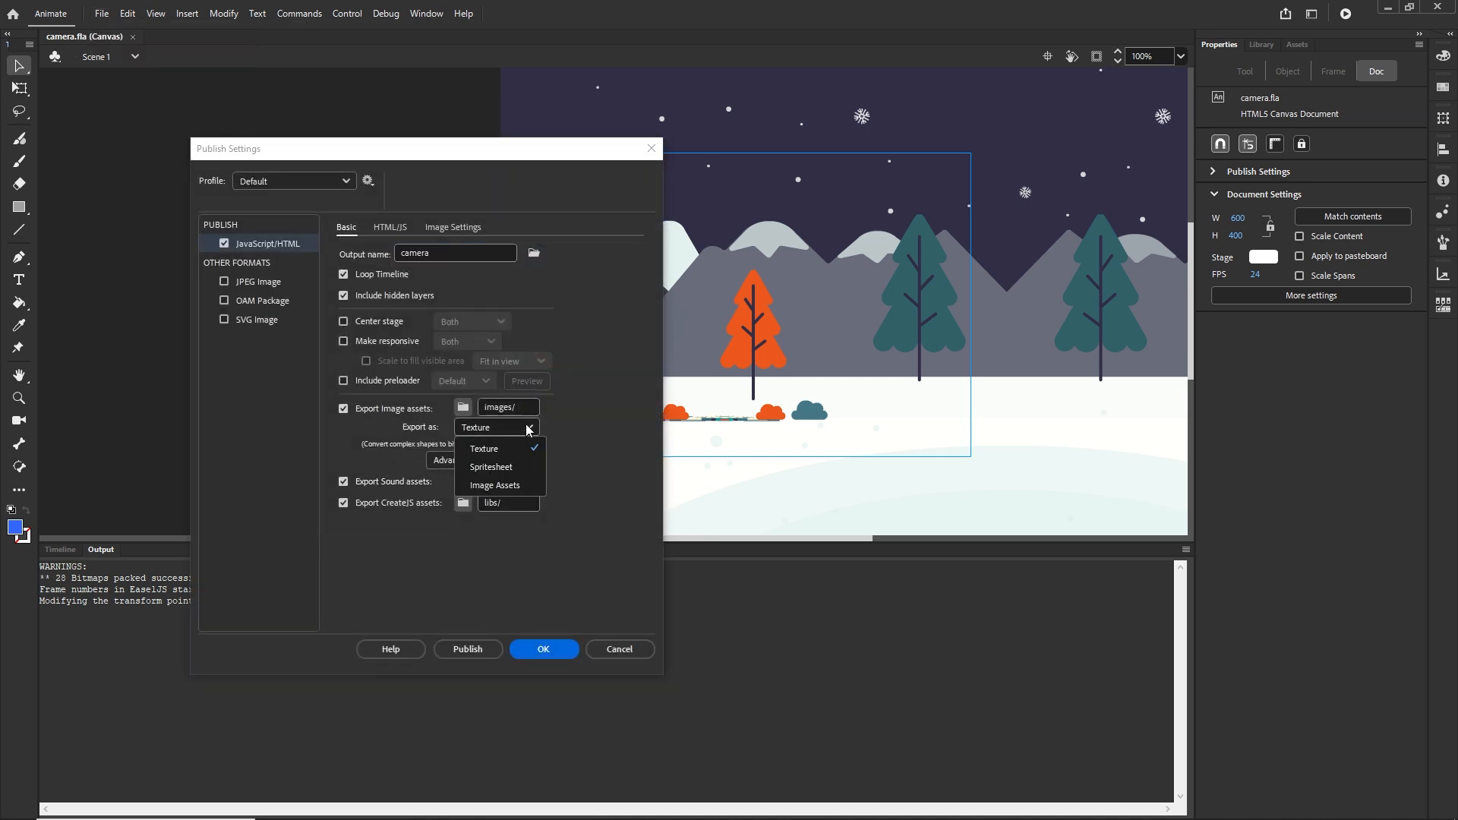
click(490, 452)
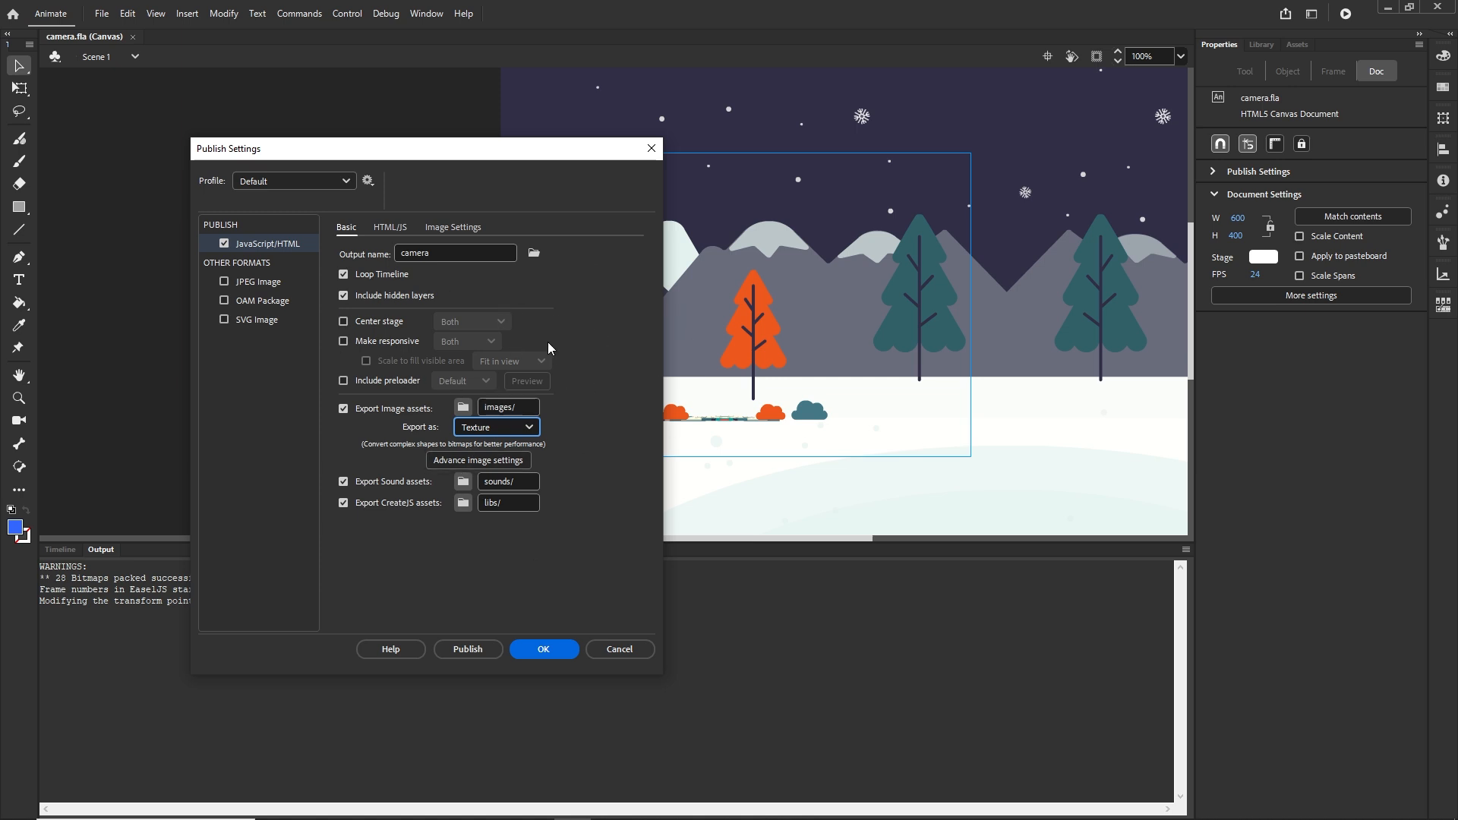
Browse for the publish destination and open the folder 74 camera animation bounce\tutorial\animate
click(534, 254)
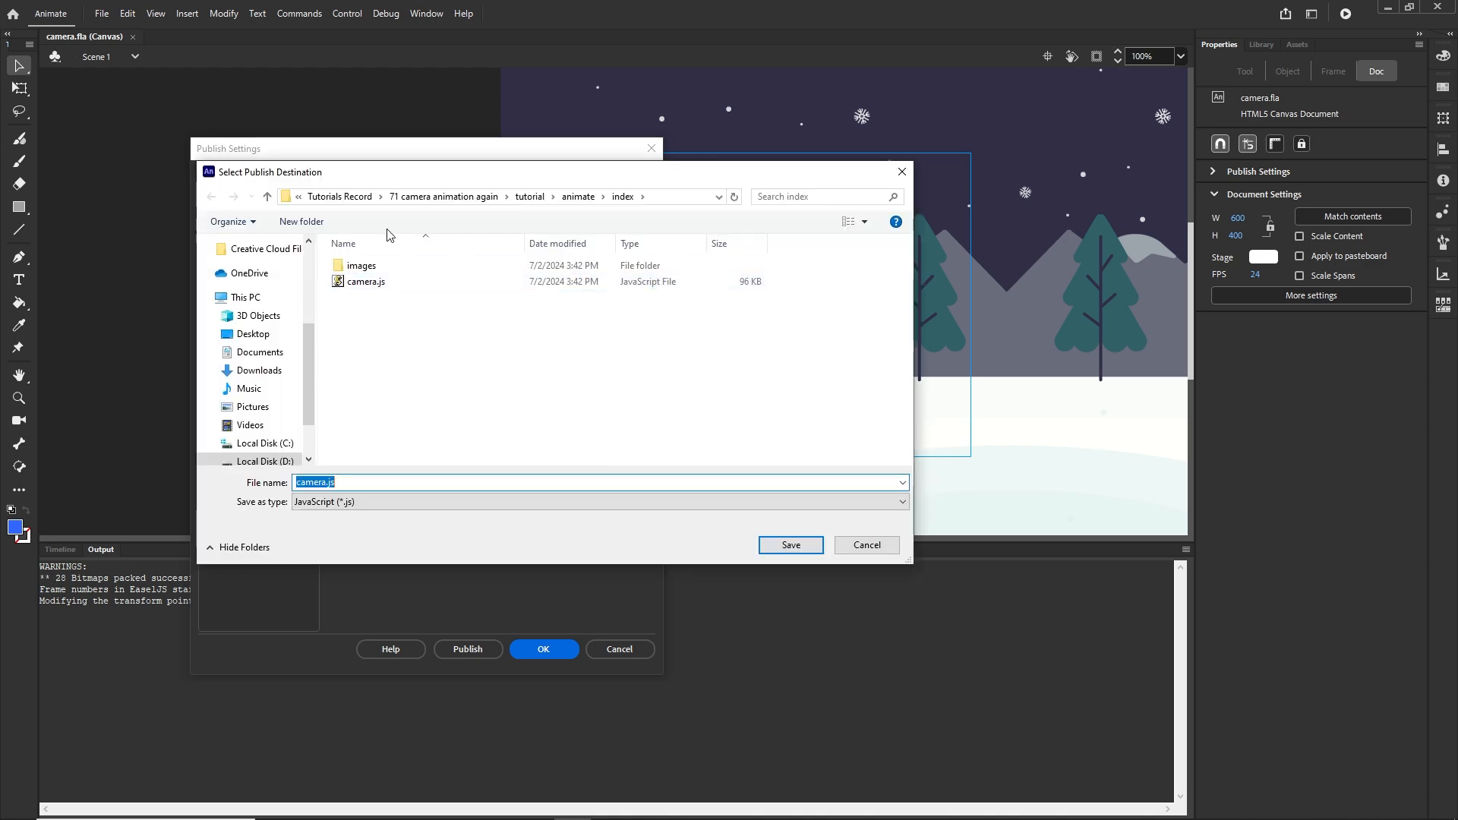
click(349, 199)
scroll(417, 357, down, 15)
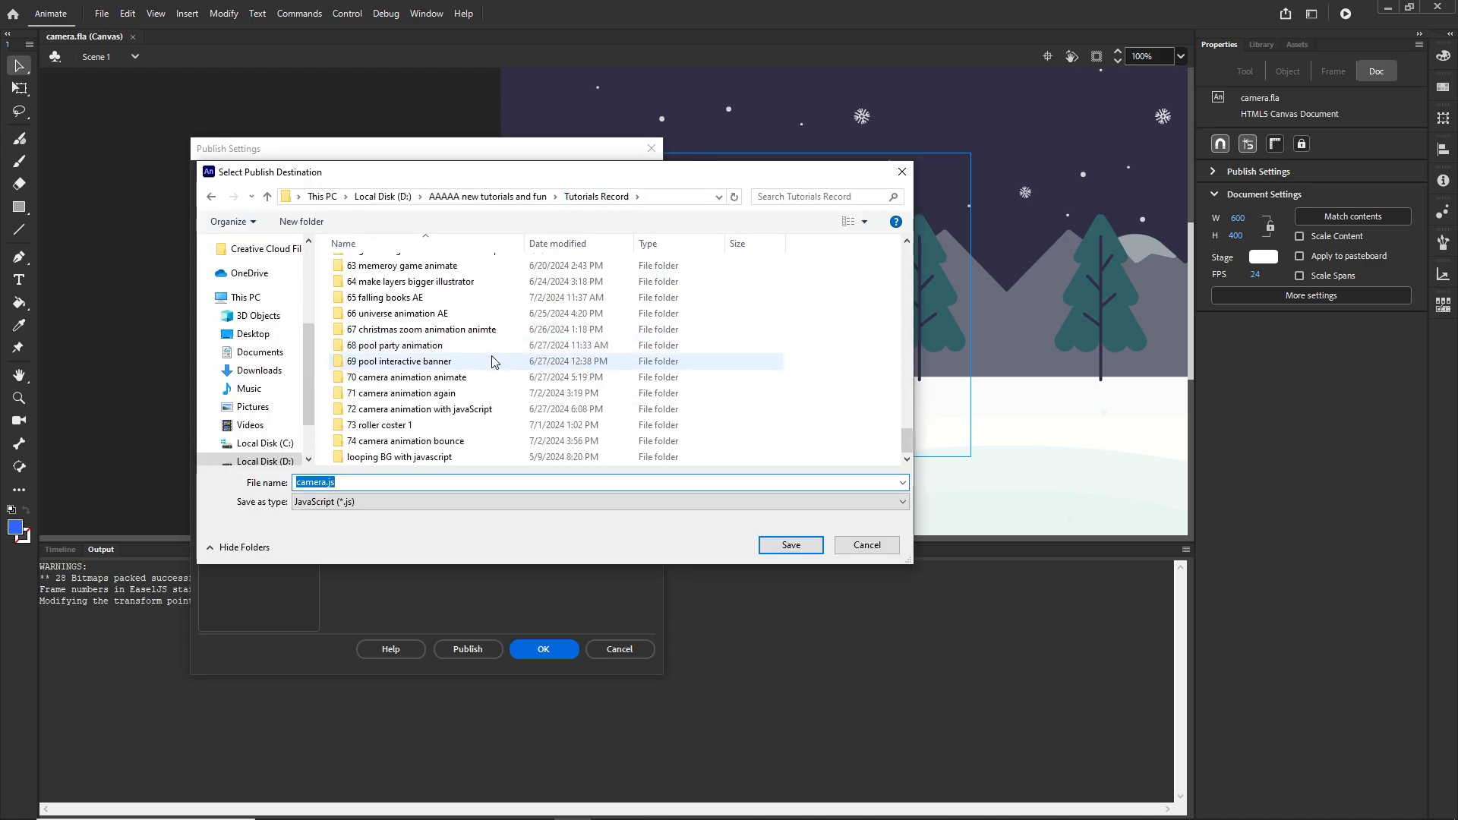
click(416, 442)
double_click(417, 442)
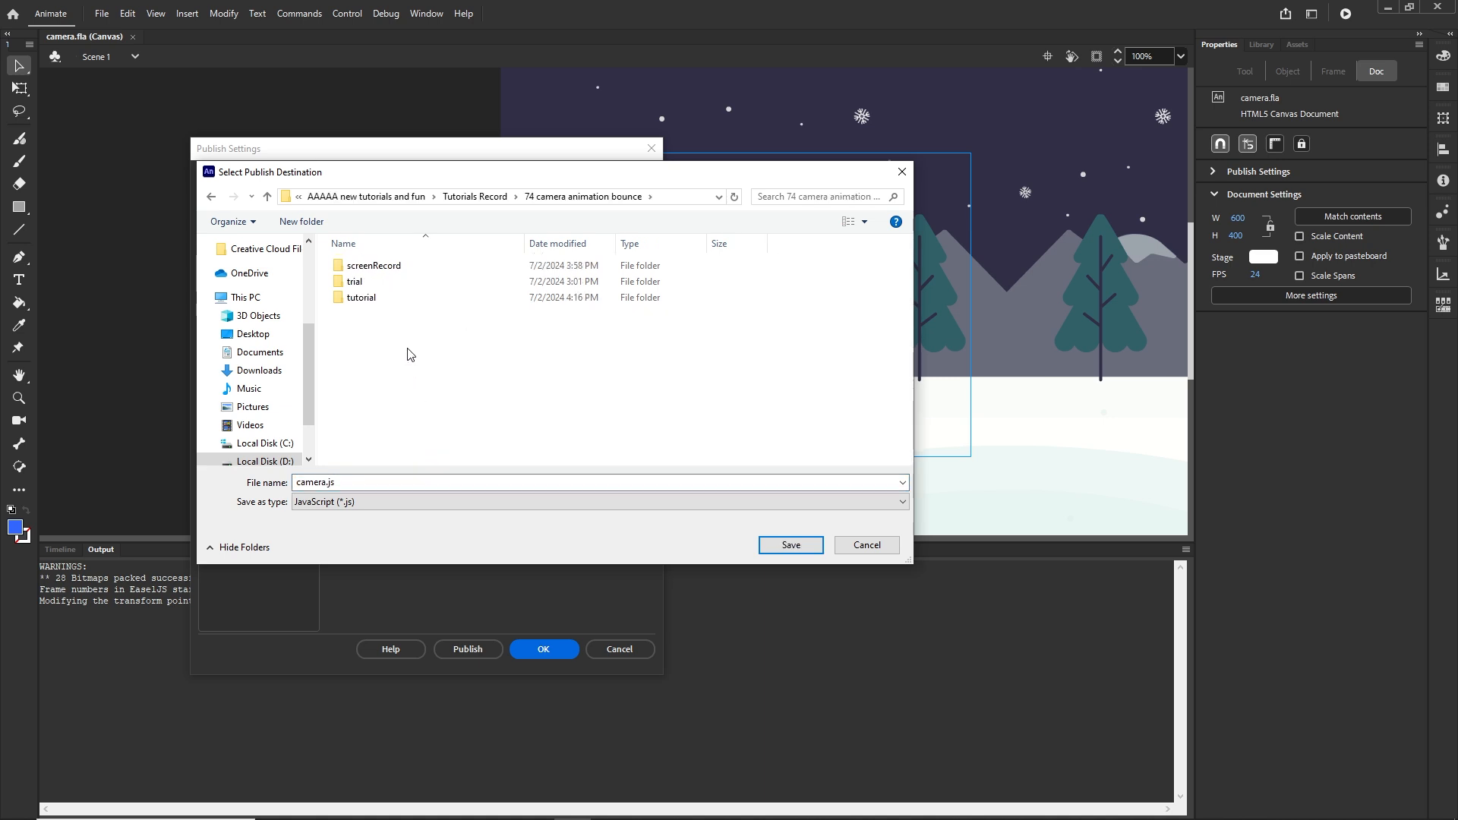
double_click(365, 299)
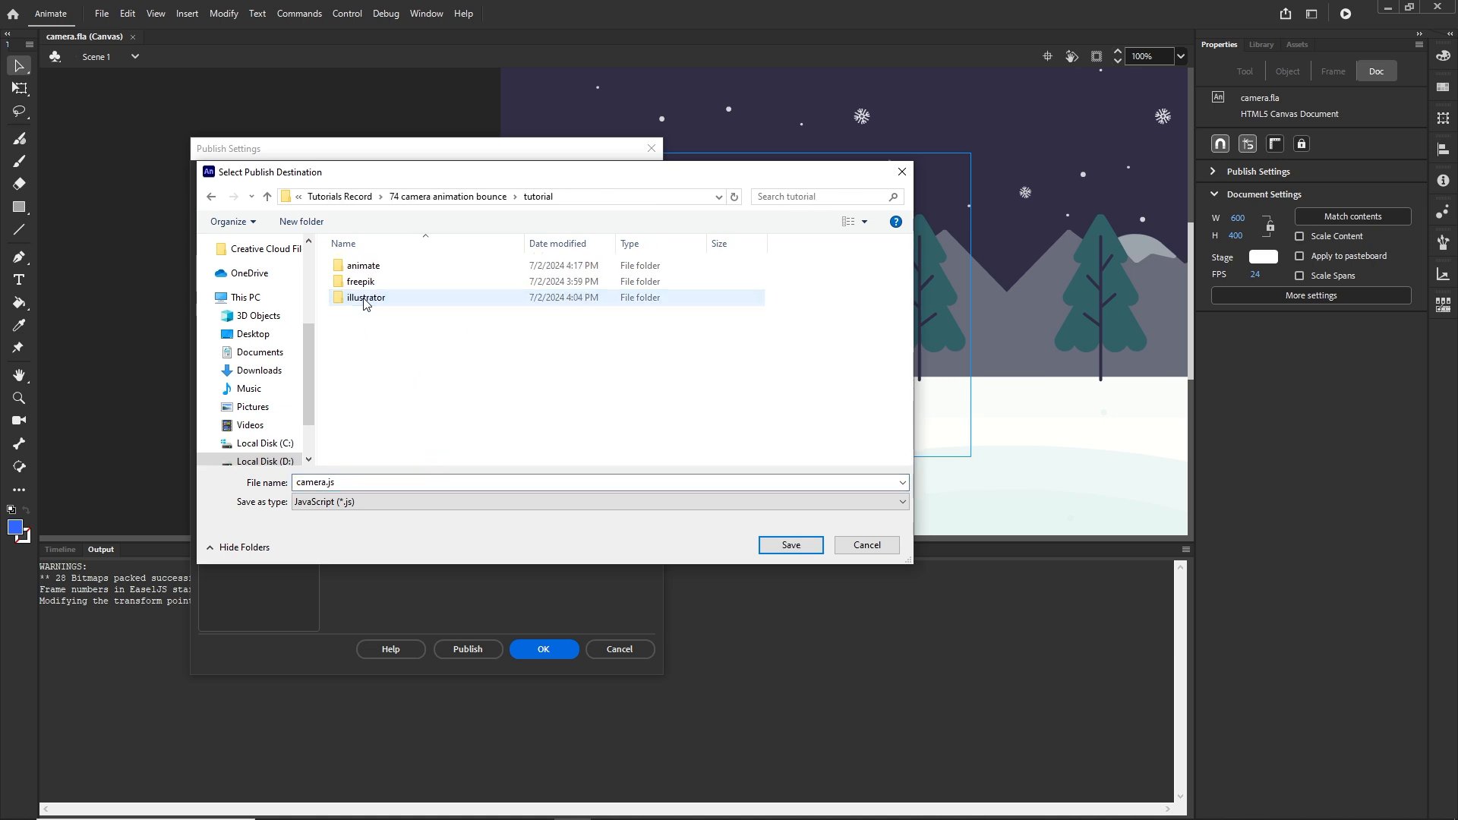
double_click(357, 267)
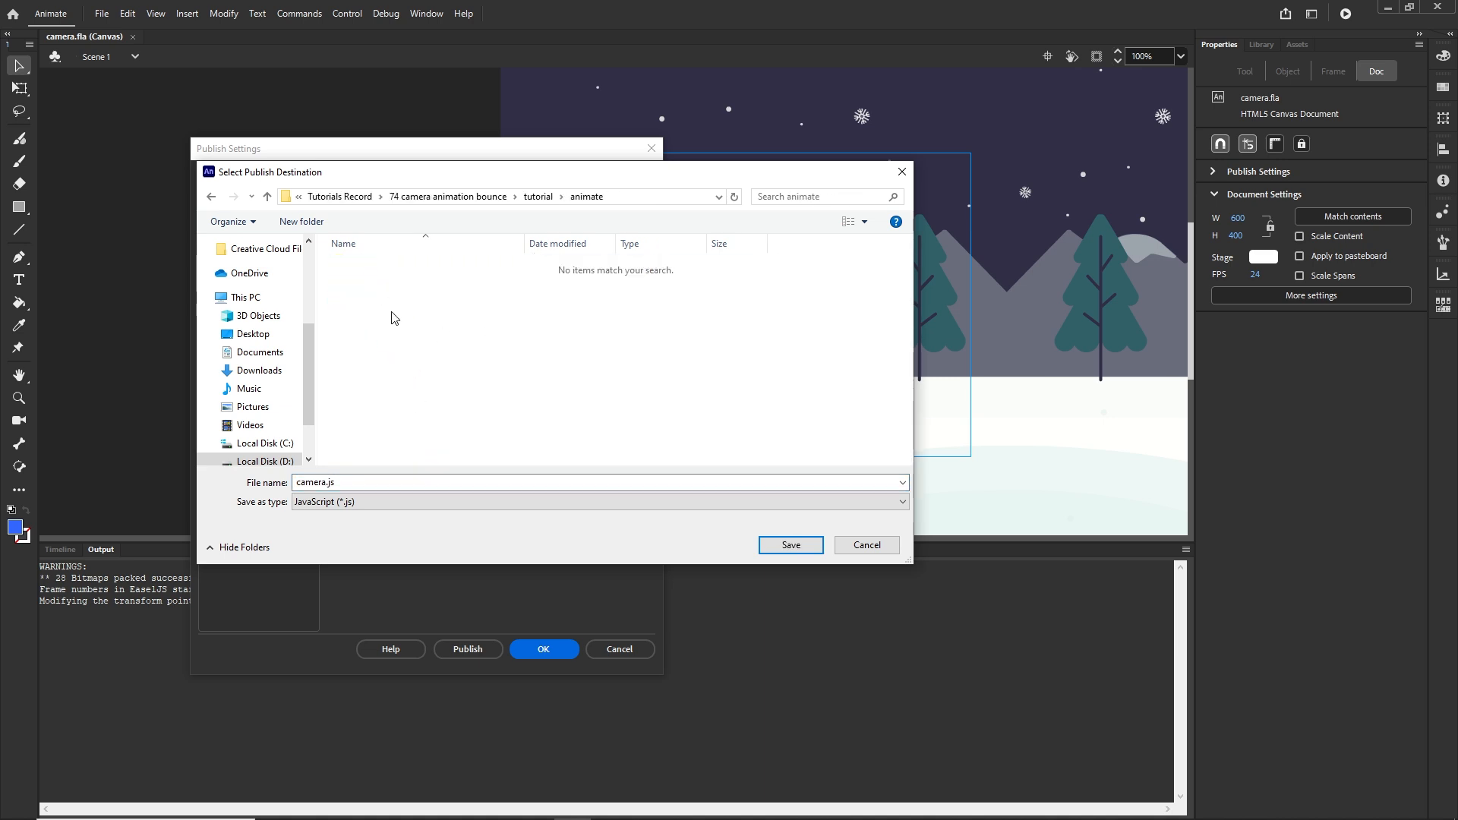
Create a folder named index inside the animate folder and open it as the publish destination
right_click(350, 297)
mouse_move(505, 492)
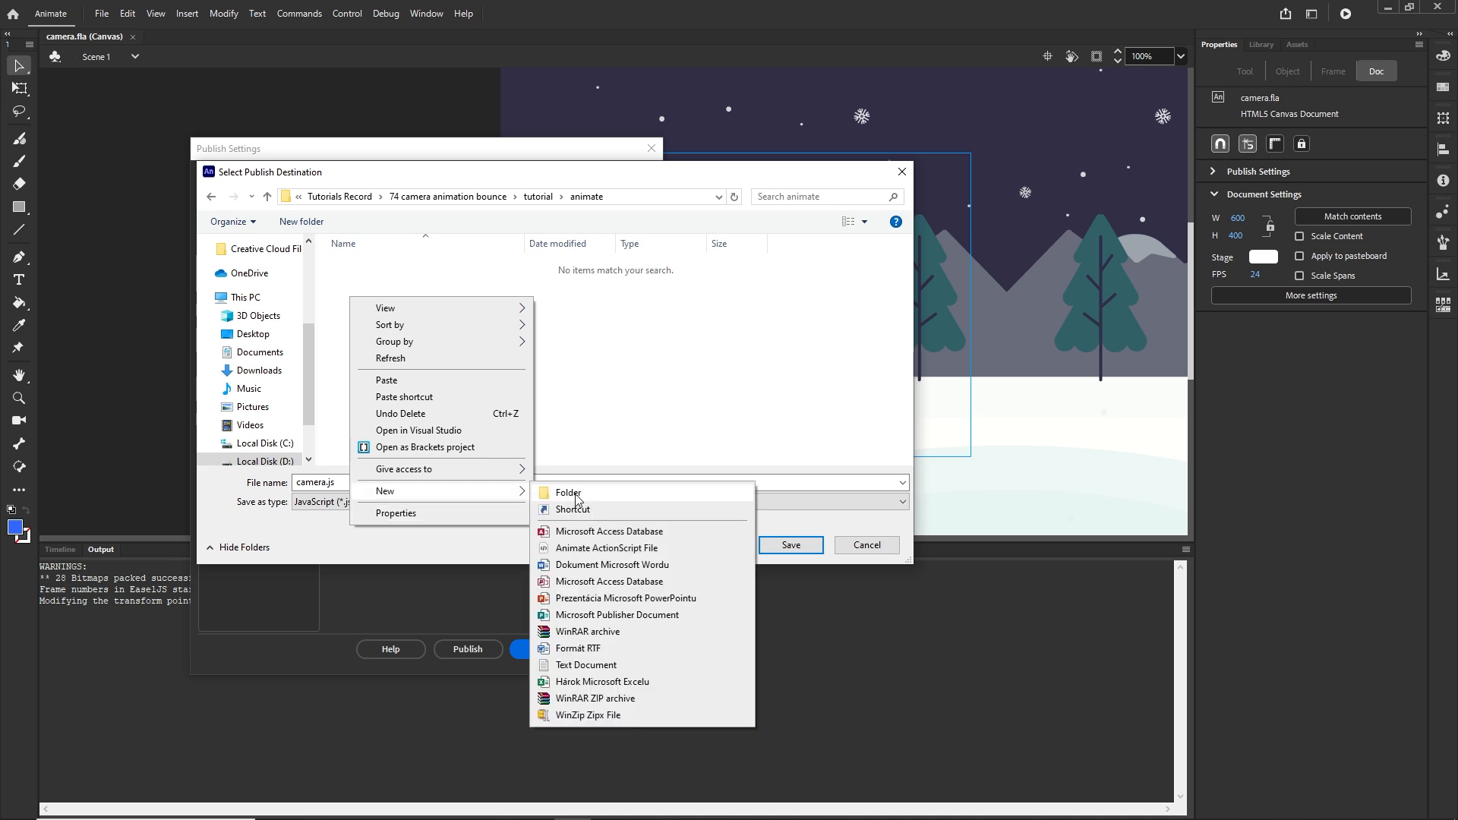
click(568, 493)
text(j)
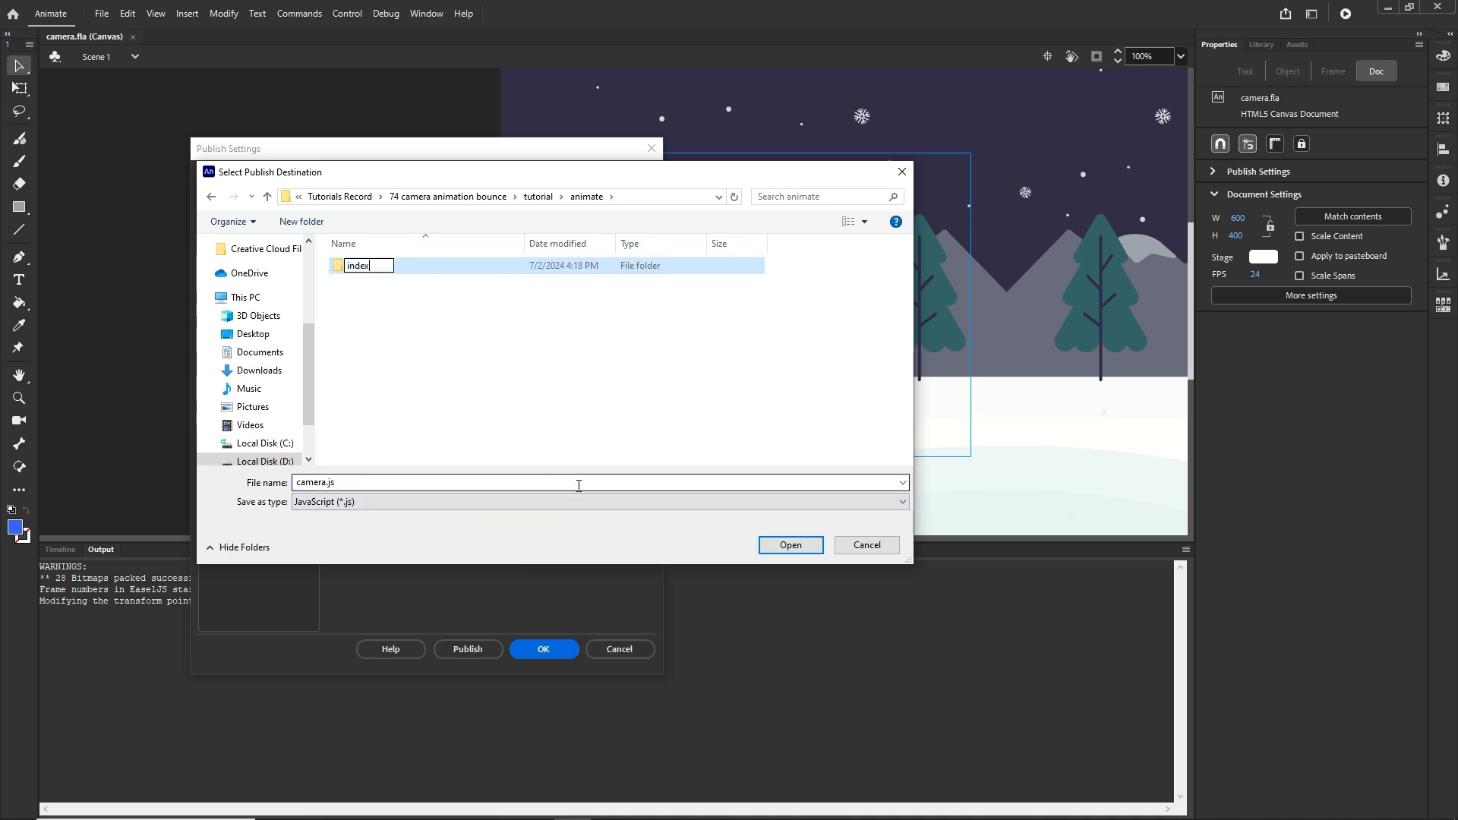
text(ndex)
click(432, 351)
double_click(384, 272)
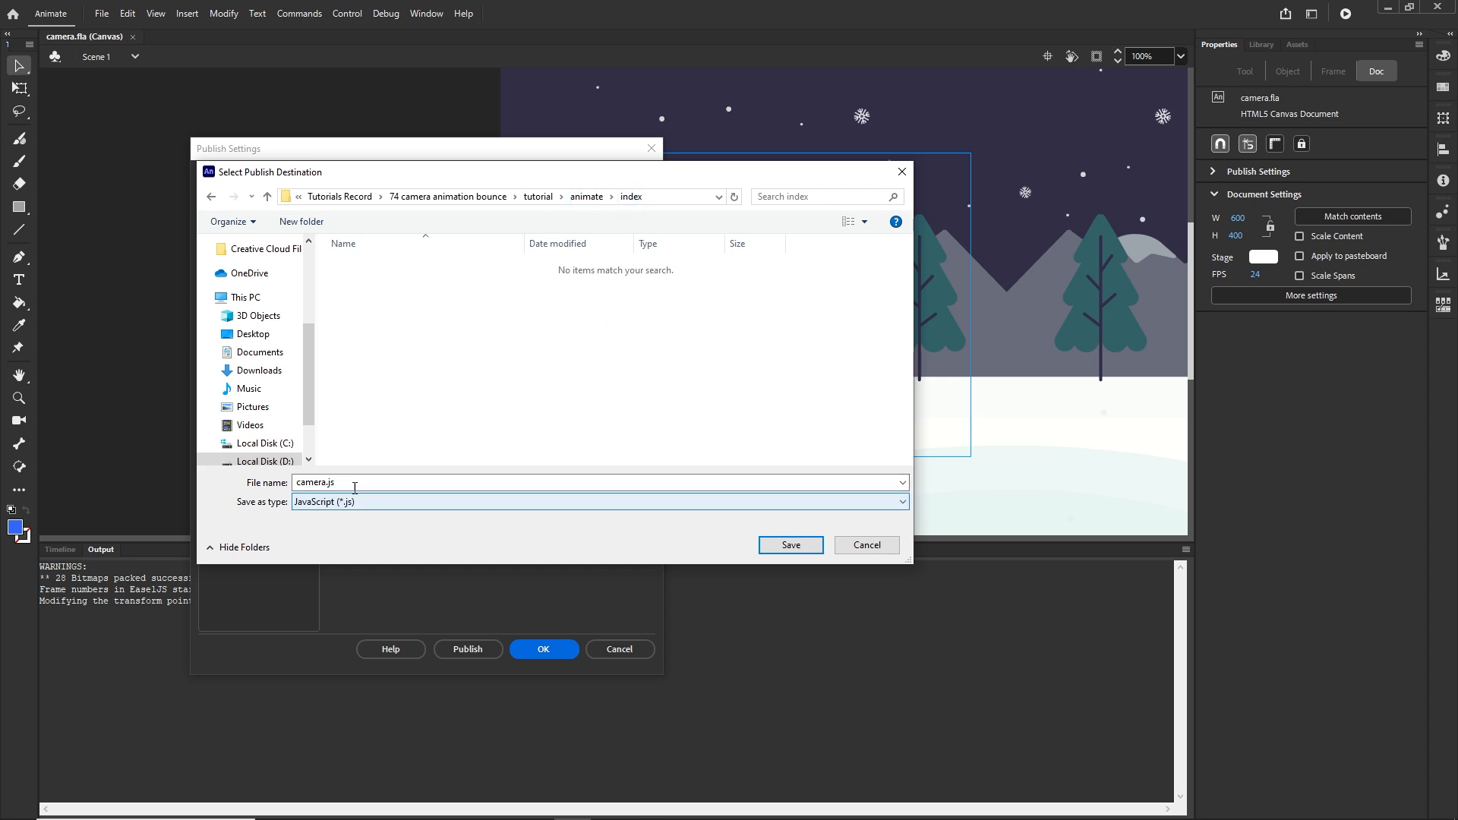
Name the published JavaScript file index and save it as the output destination in the index folder
drag(363, 484, 234, 490)
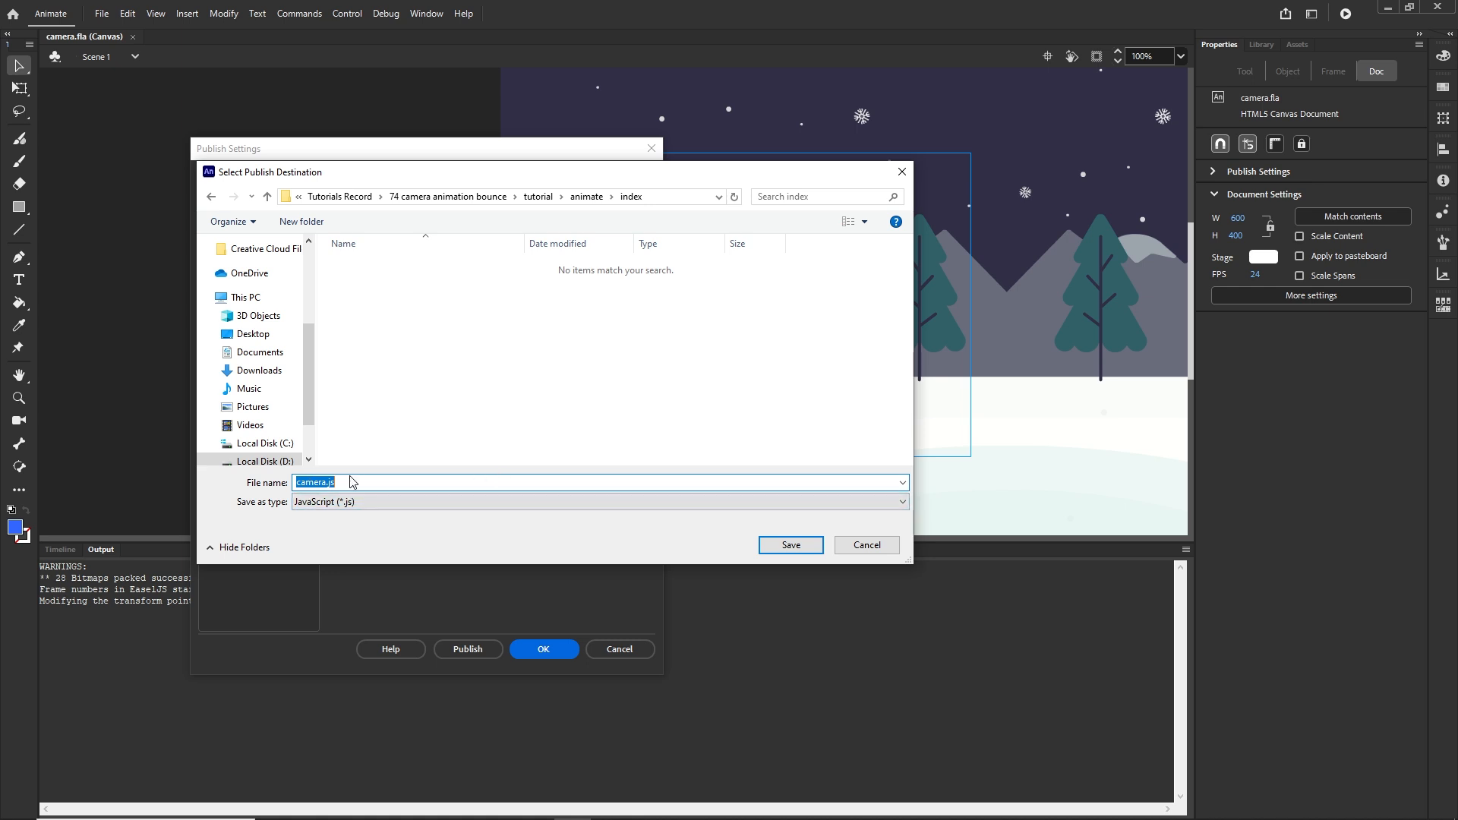
text(index)
click(790, 545)
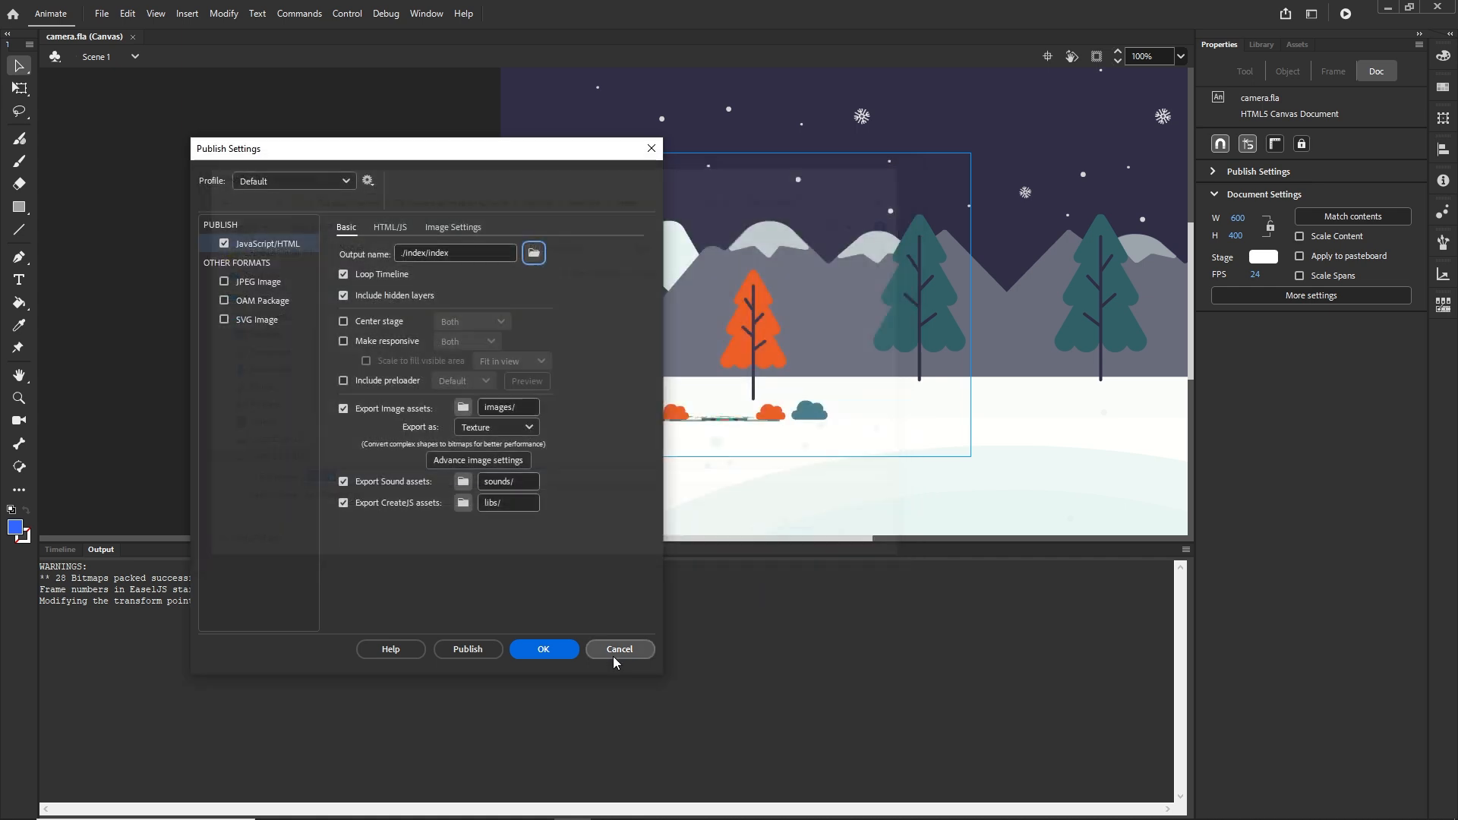
Accept the publish settings and publish the camera.fla document to the index folder
click(544, 650)
click(97, 15)
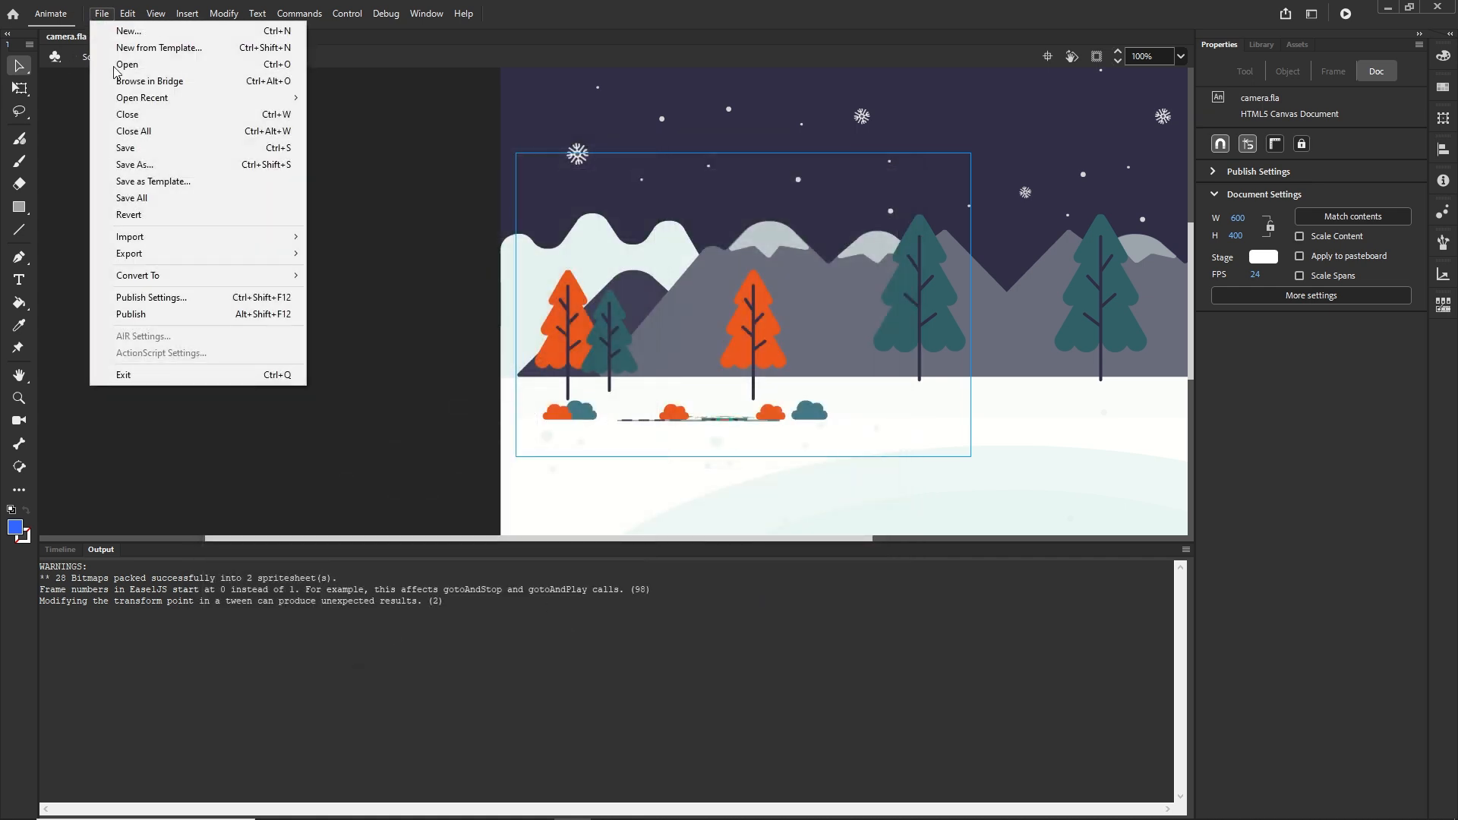
click(156, 313)
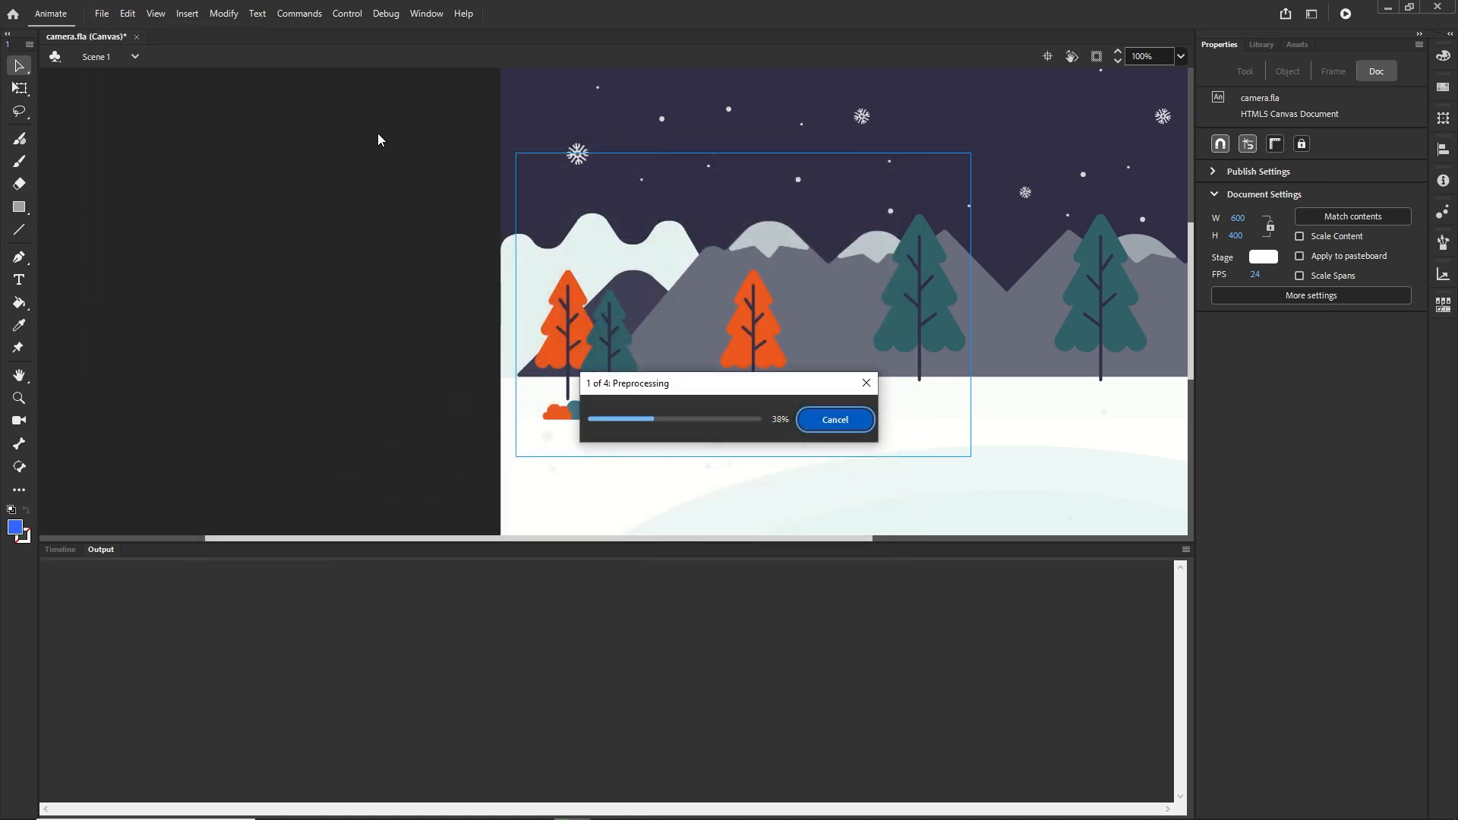
Switch to File Explorer, open the published index folder and inspect the exported files in its images subfolder
click(384, 804)
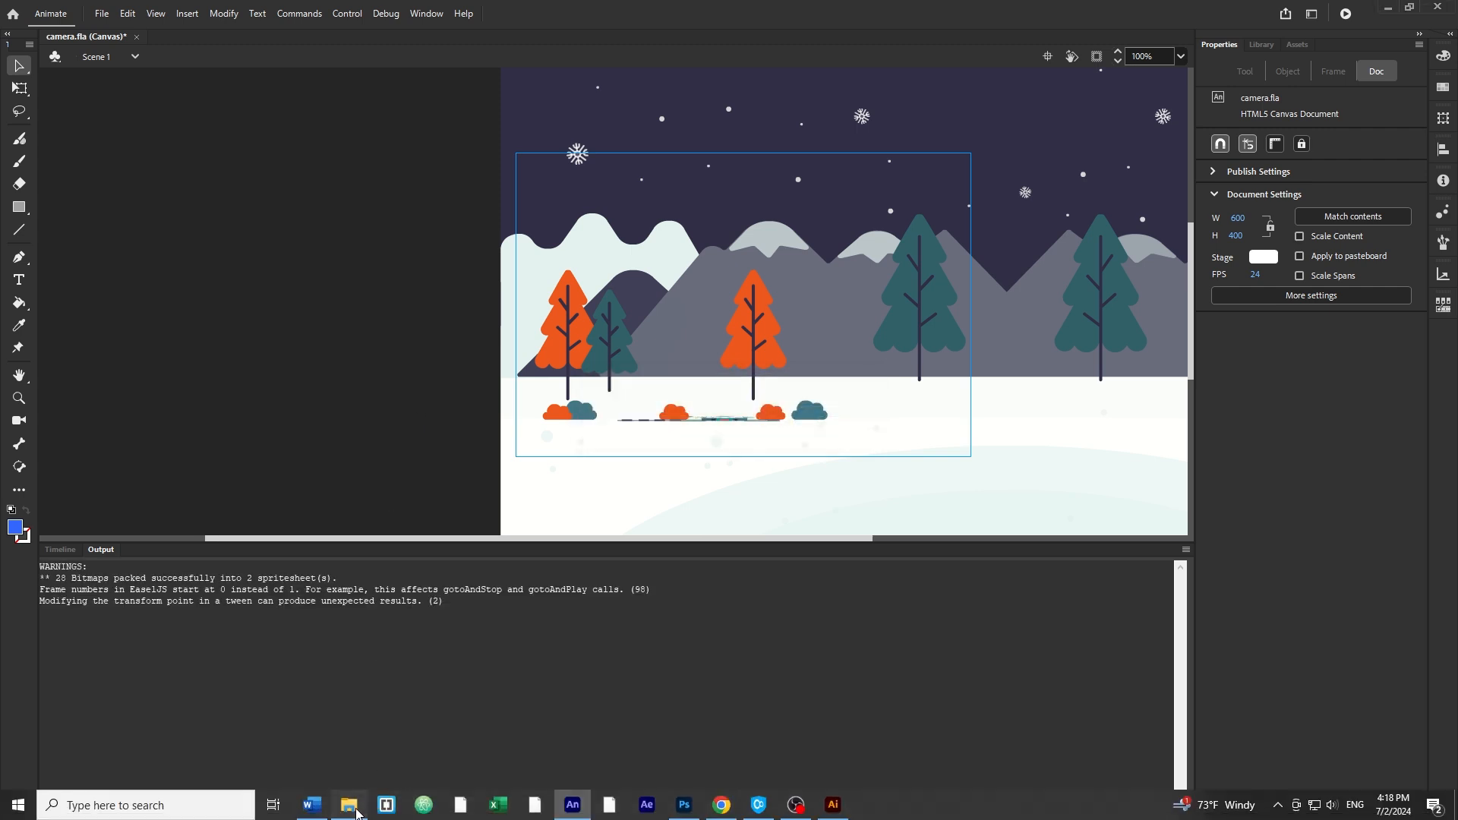
double_click(464, 416)
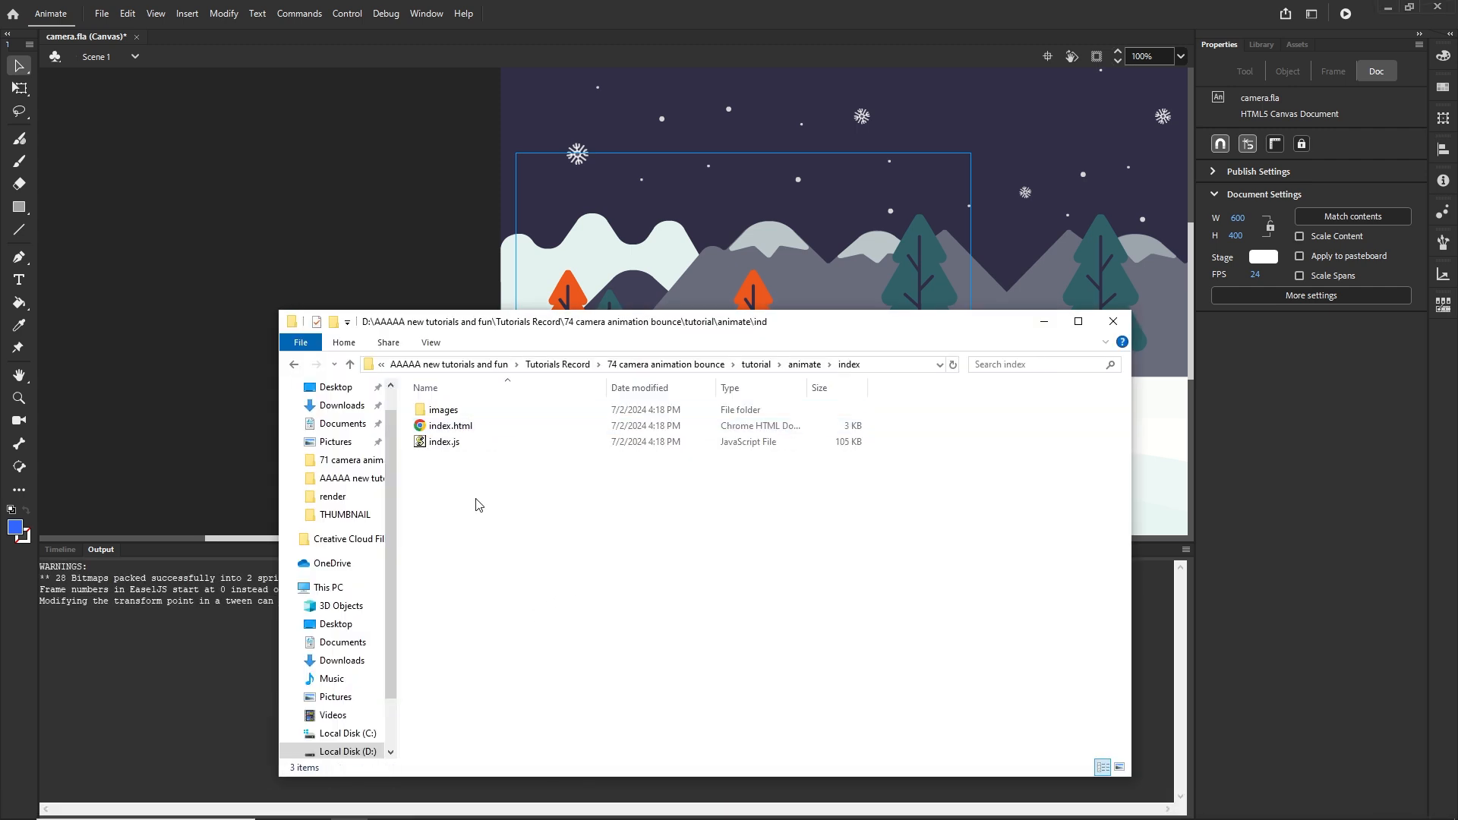
click(454, 414)
double_click(452, 412)
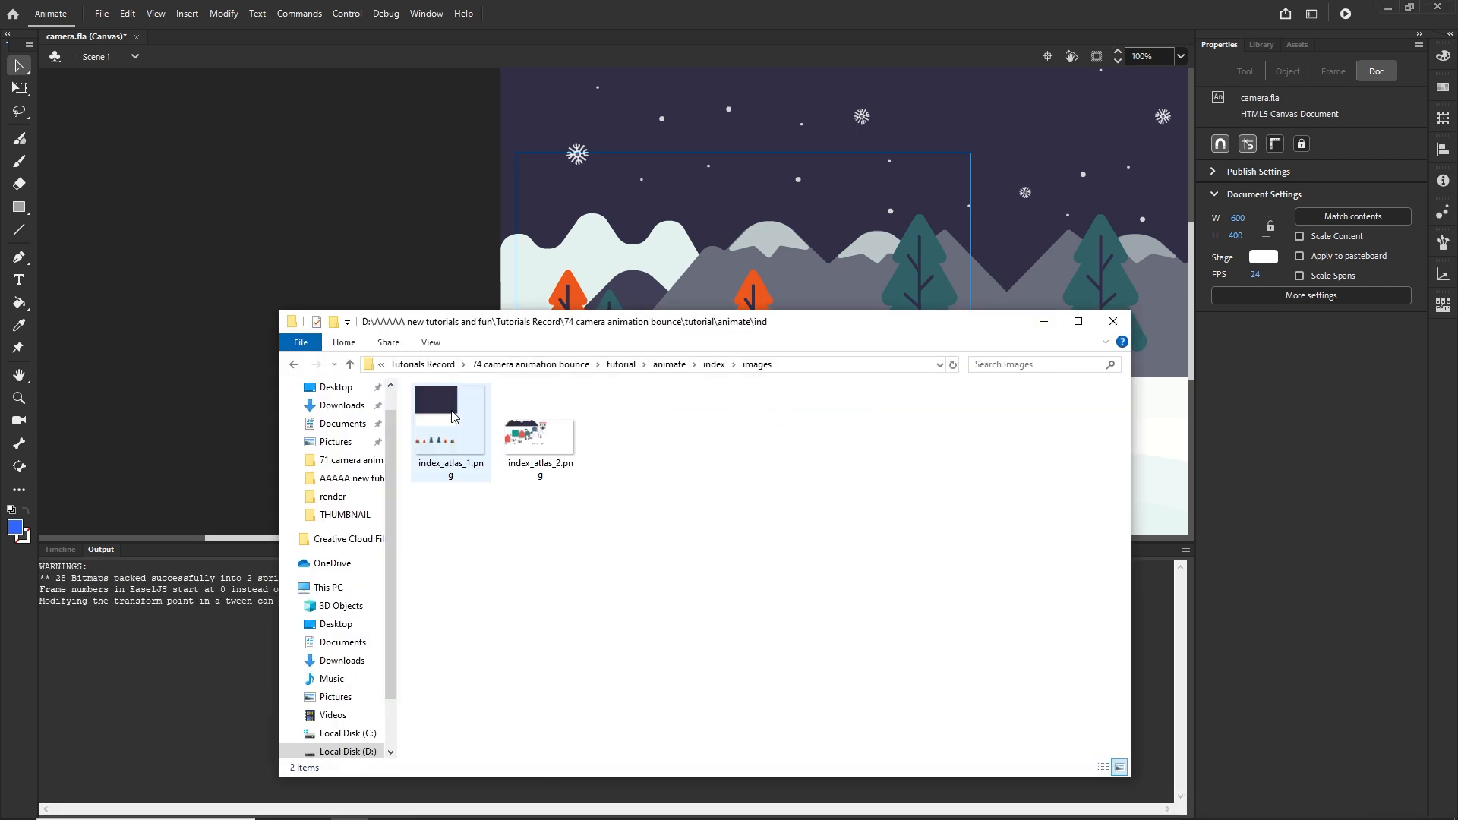
click(294, 366)
Check the published index.js and index.html files, and open index.html in Chrome to preview the animation
click(446, 443)
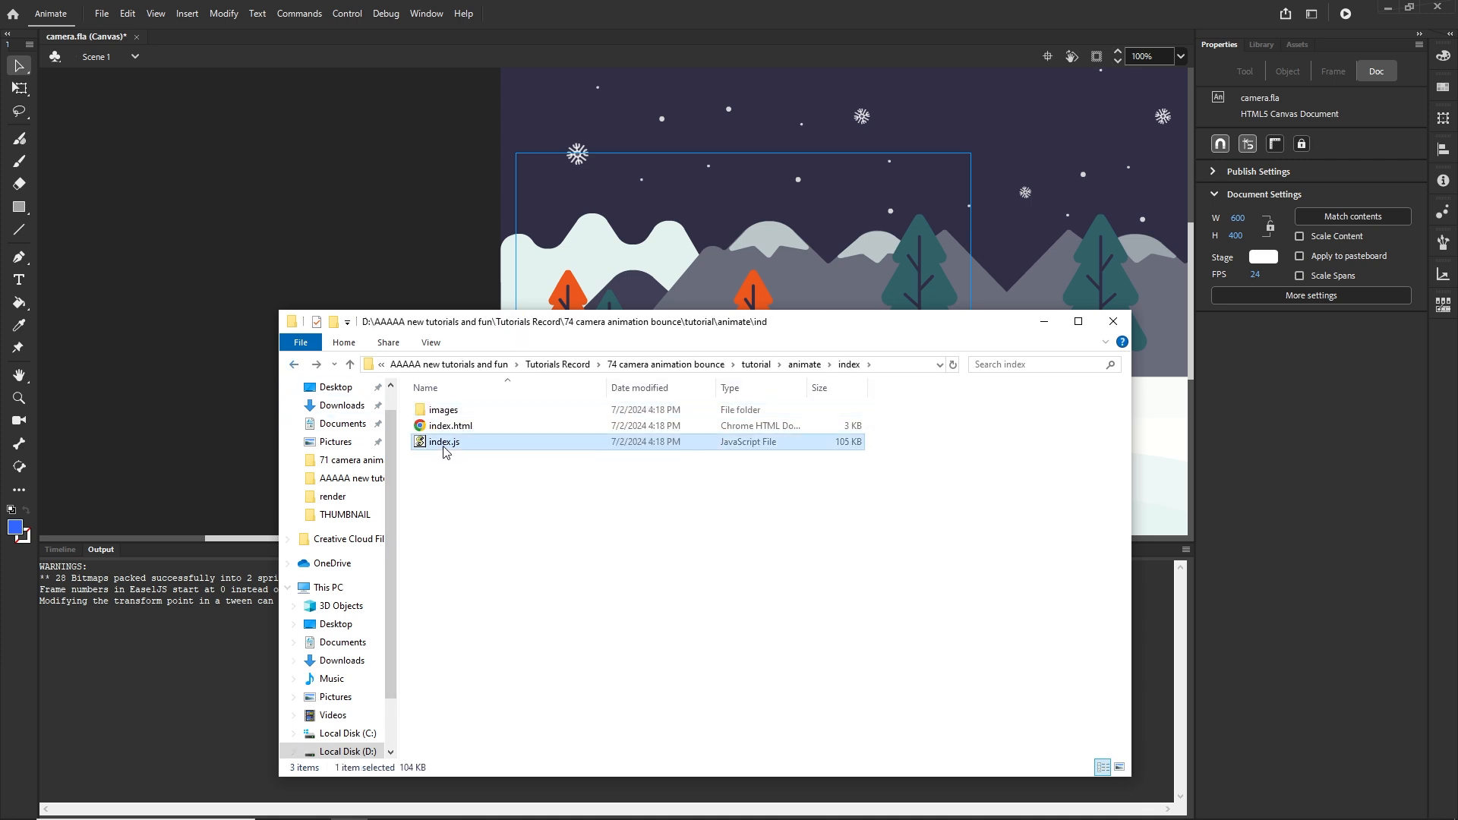
click(450, 426)
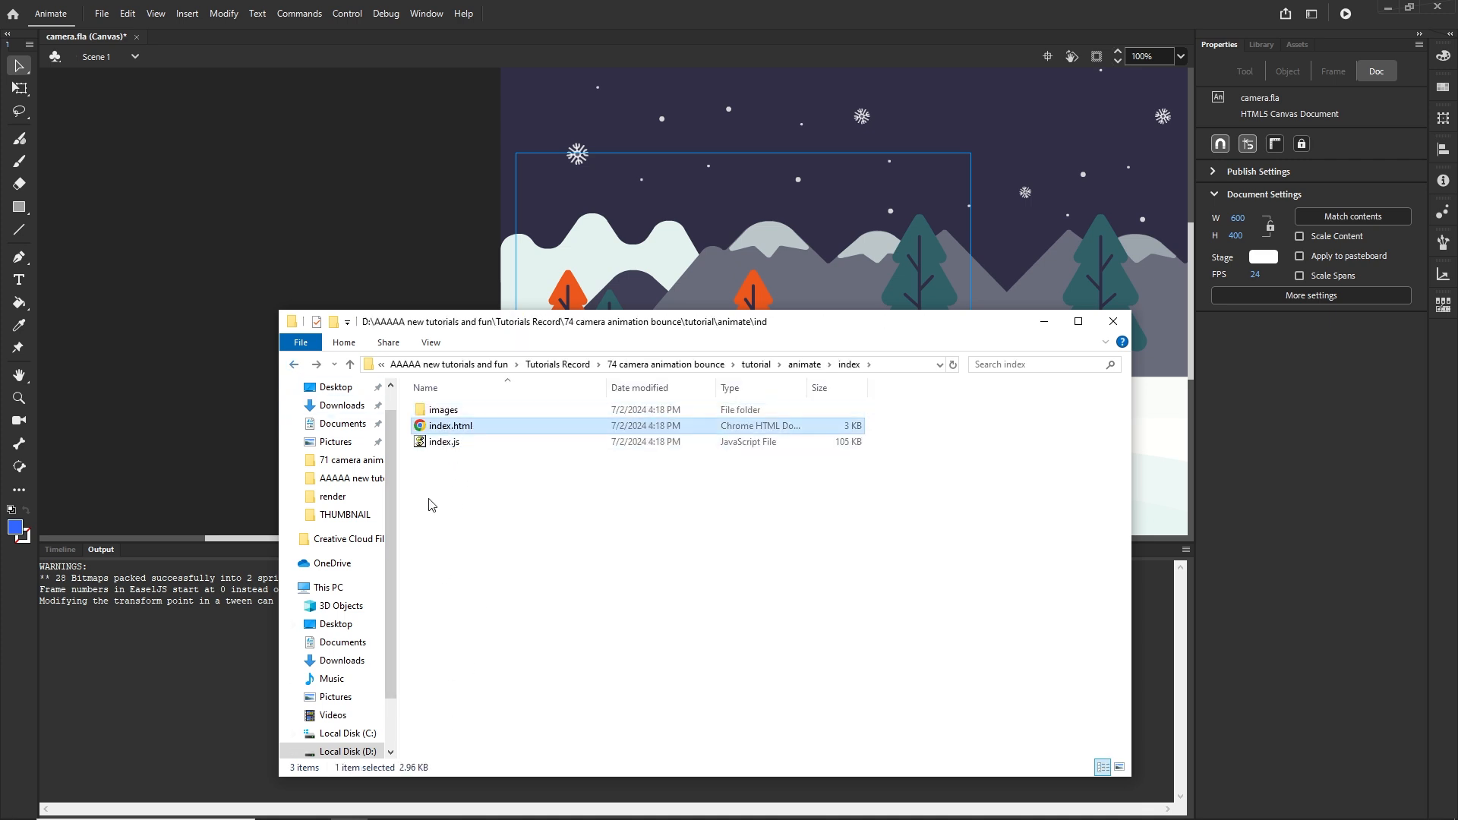
double_click(420, 428)
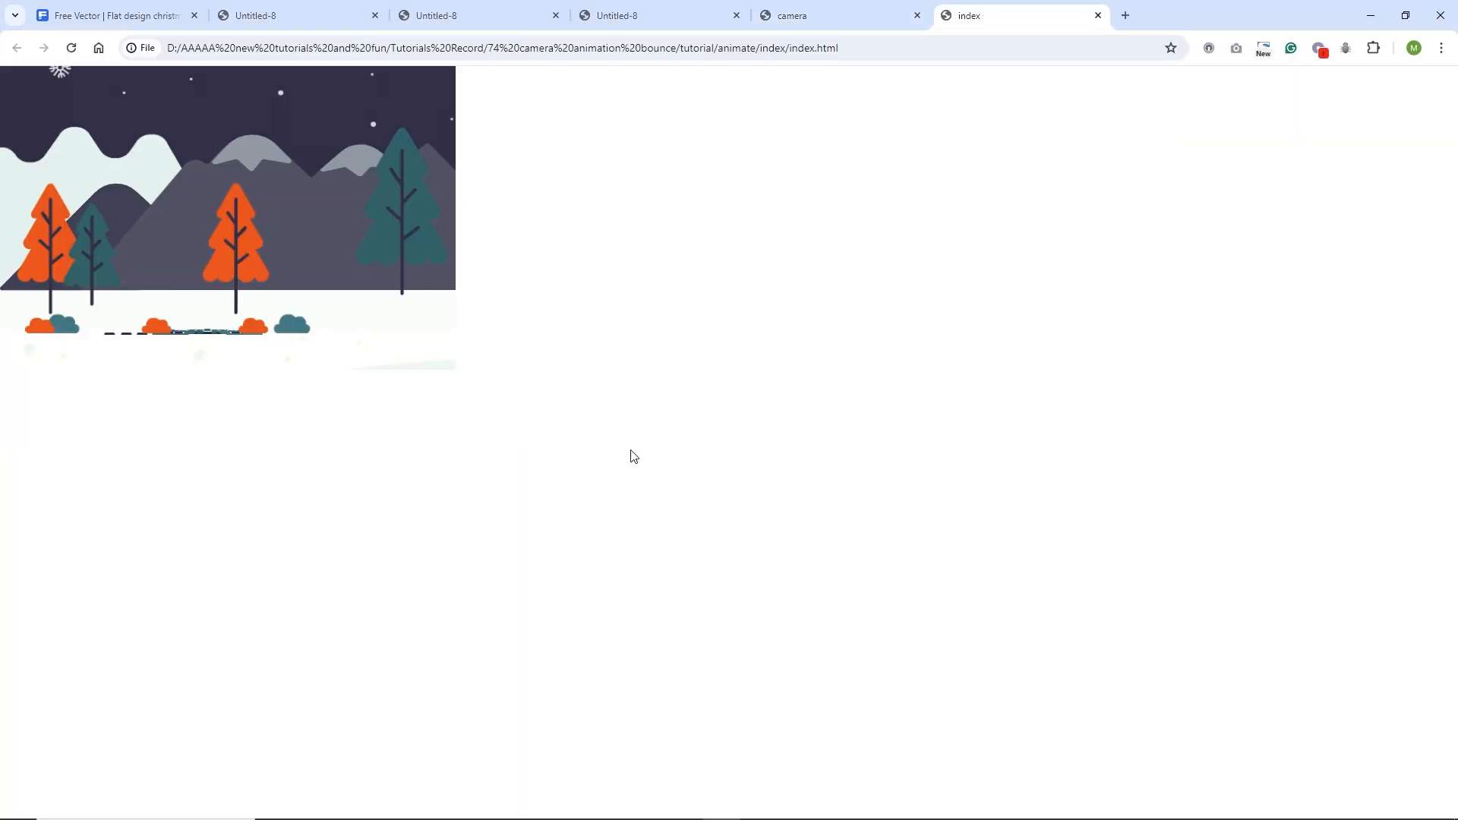